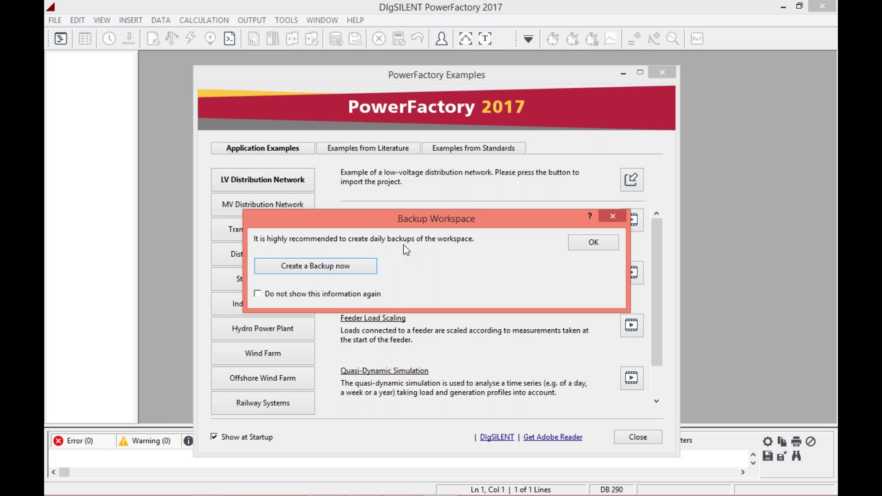
Dismiss the workspace backup reminder and close the PowerFactory Examples window.
click(611, 216)
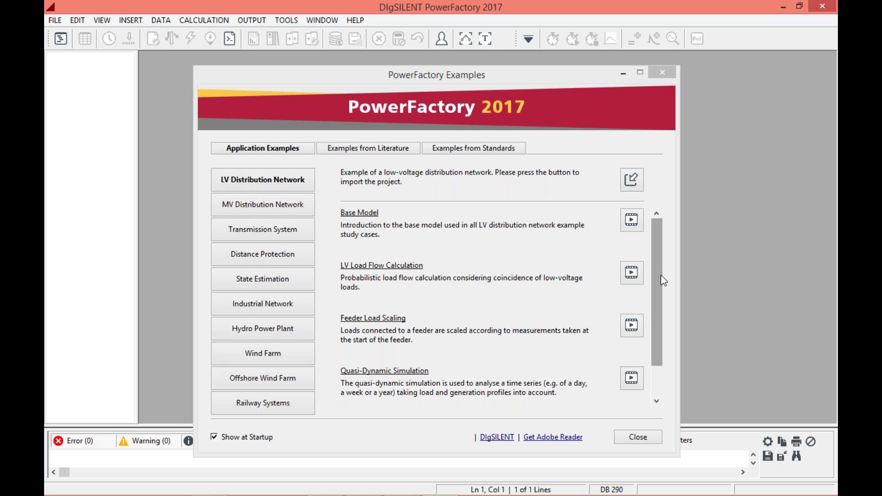
click(662, 73)
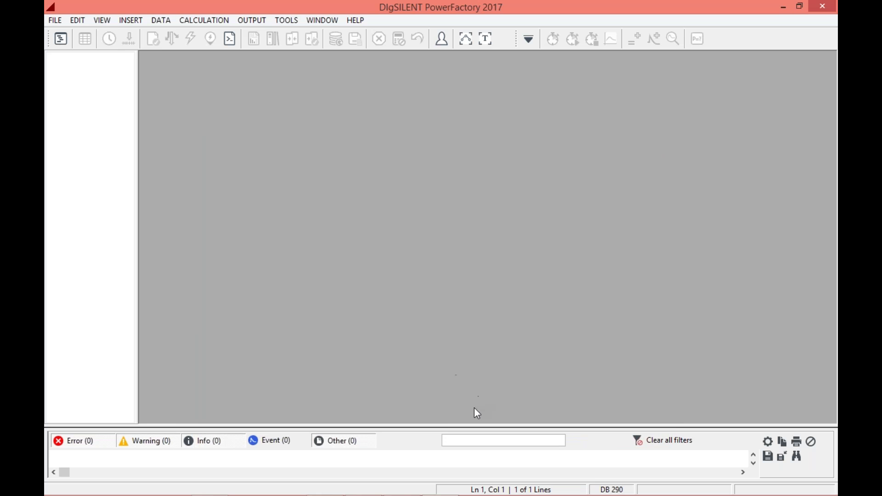
drag(443, 427, 444, 419)
Create a new project named "load flow".
click(56, 23)
mouse_move(132, 37)
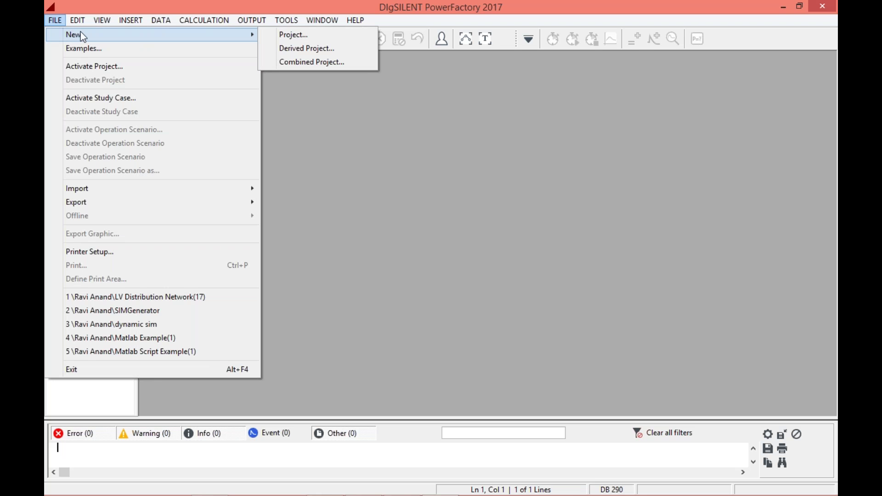
click(310, 37)
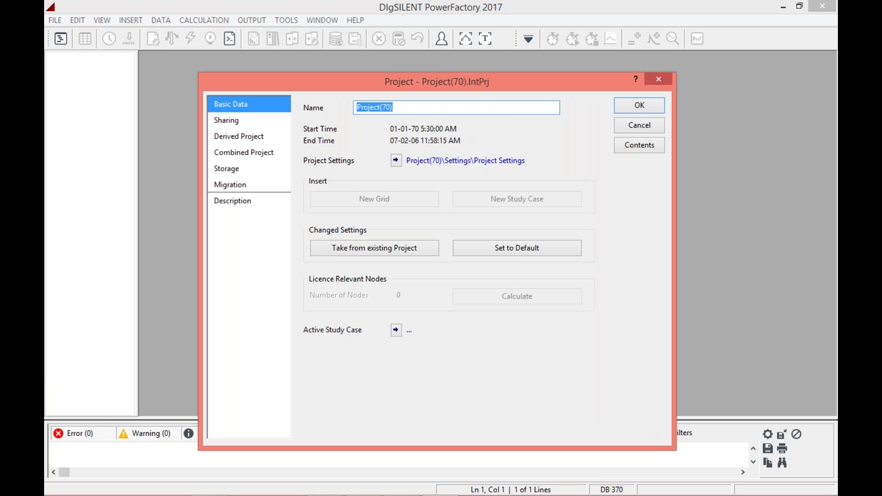
key(BackSpace)
key(BackSpace)
key(BackSpace)
key(BackSpace)
key(BackSpace)
key(BackSpace)
key(BackSpace)
key(BackSpace)
key(BackSpace)
key(BackSpace)
key(BackSpace)
text(r)
key(BackSpace)
text(Ioad fko)
key(BackSpace)
key(BackSpace)
text(low)
click(642, 106)
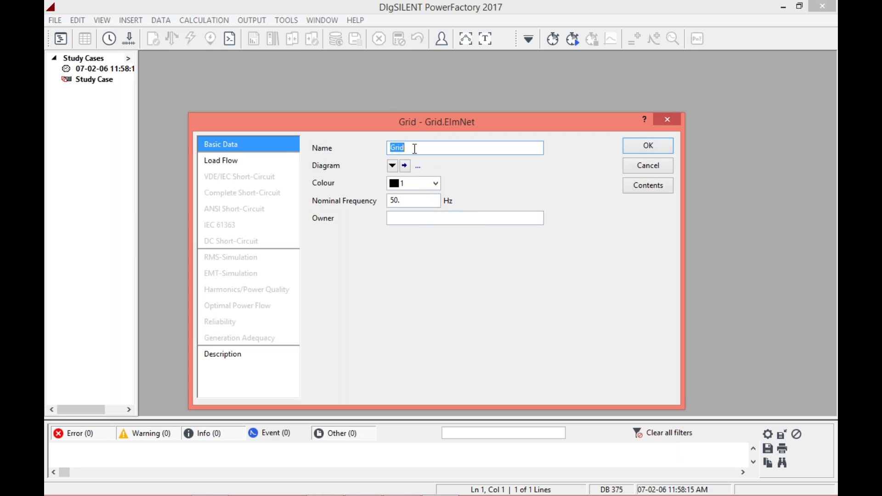
Accept the new grid with the name Grid and 50 Hz nominal frequency, and enlarge the project overview and output window.
click(643, 146)
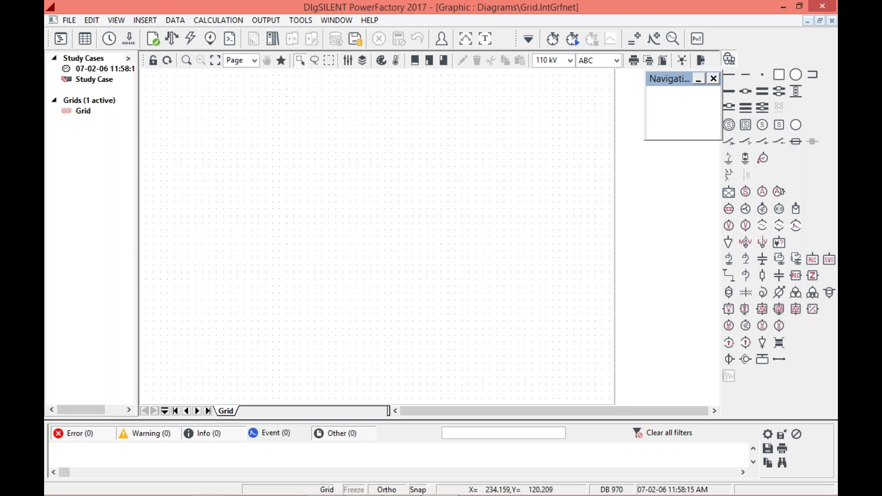
drag(138, 247, 155, 246)
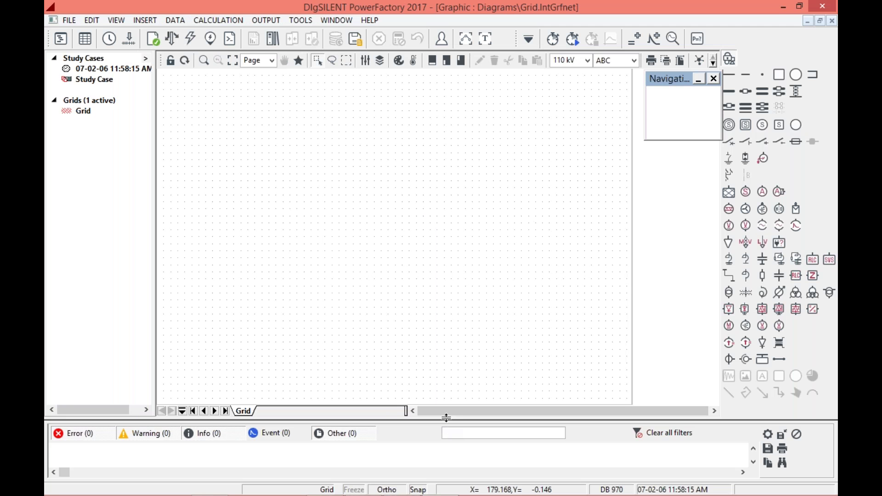
drag(444, 415, 444, 400)
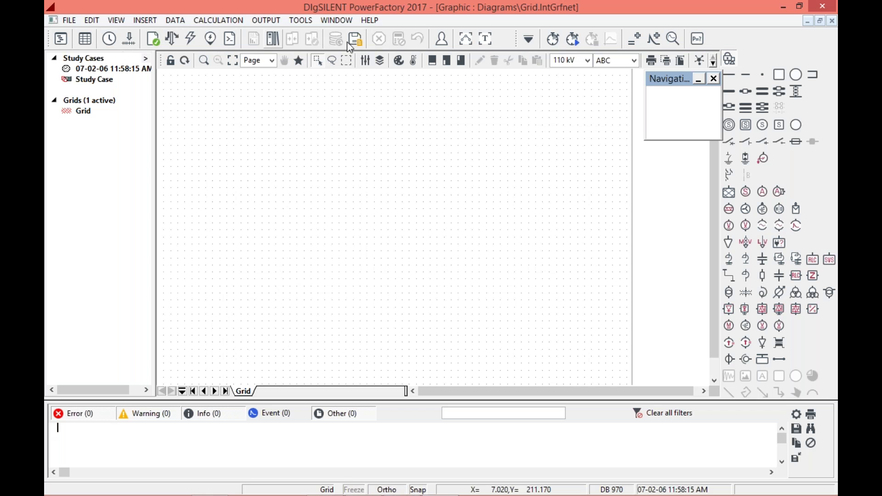
Look through the available toolboxes and calculation functions, including load flow, contingency, short-circuit and harmonics analysis.
click(530, 41)
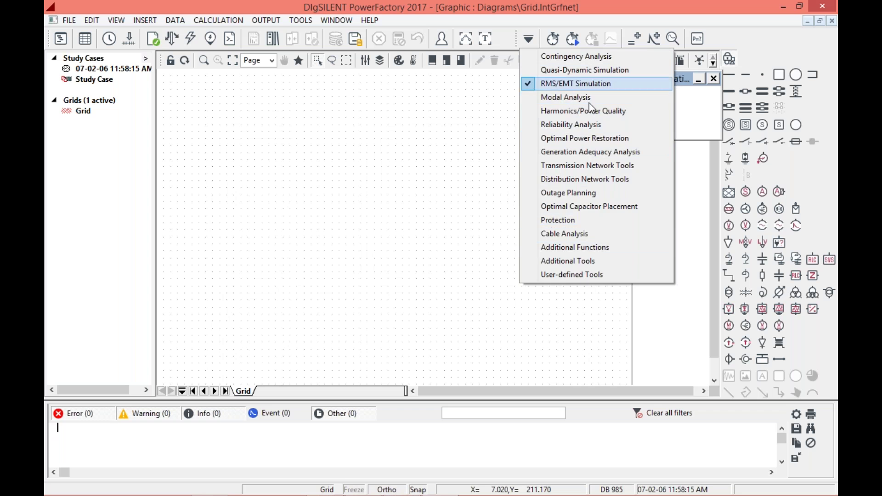
click(515, 164)
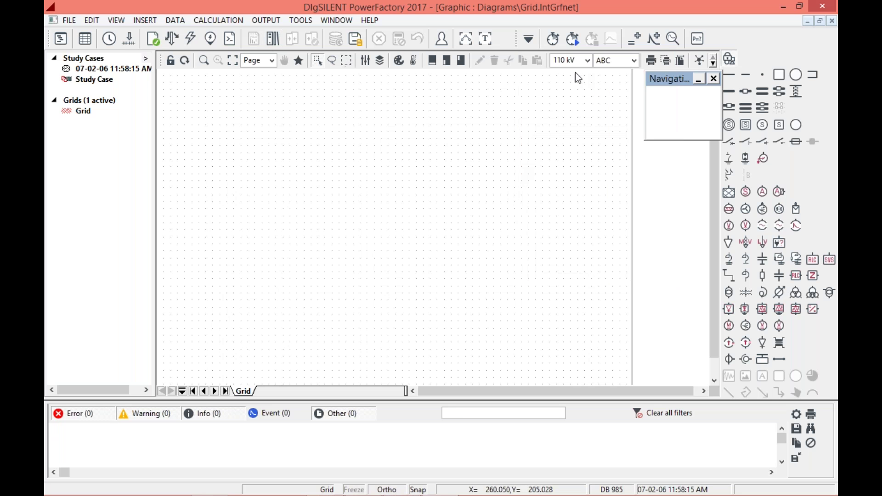
click(230, 22)
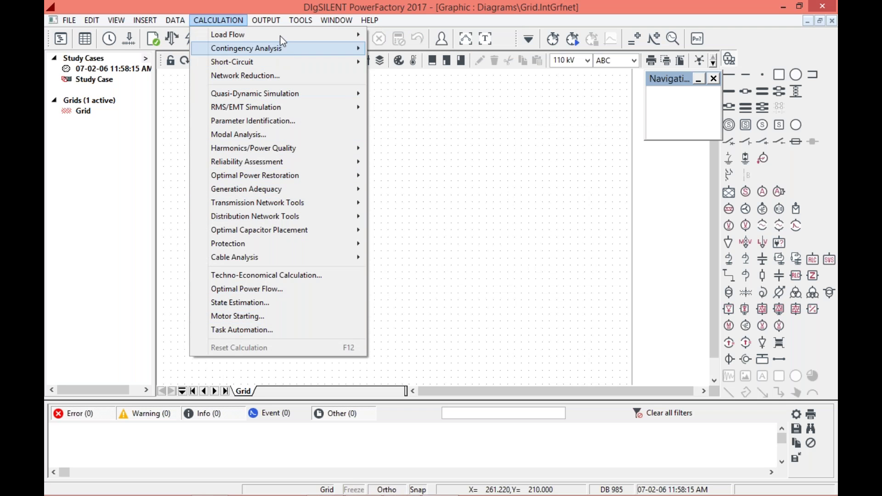
mouse_move(285, 37)
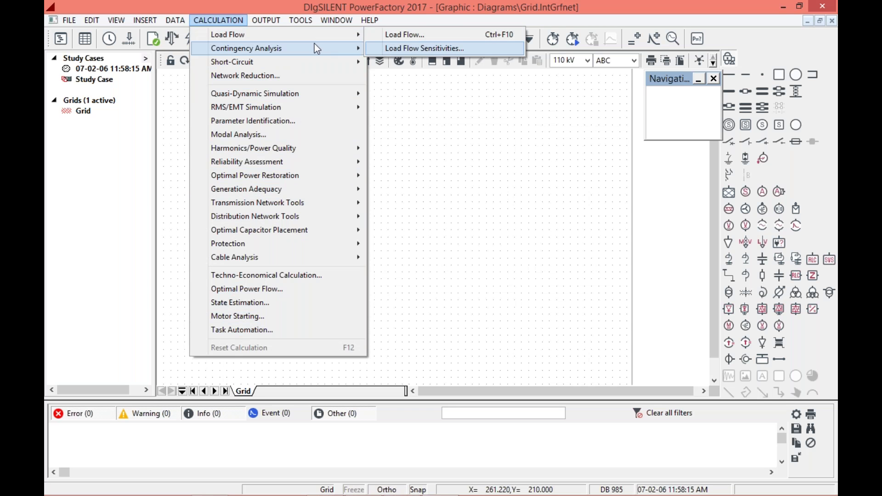
mouse_move(308, 53)
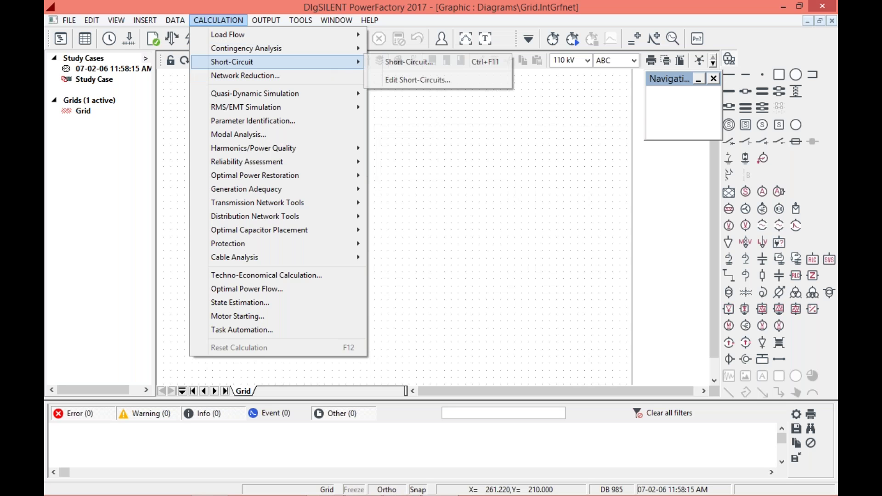
mouse_move(311, 90)
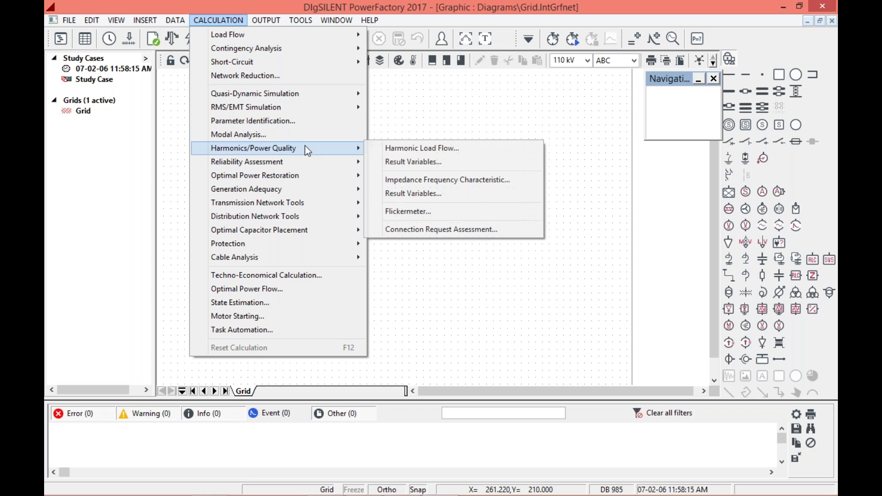
mouse_move(305, 158)
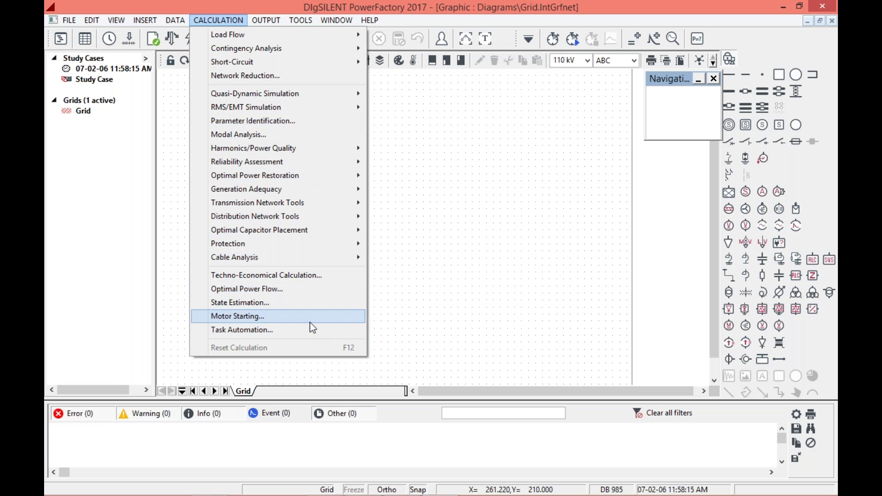
click(415, 239)
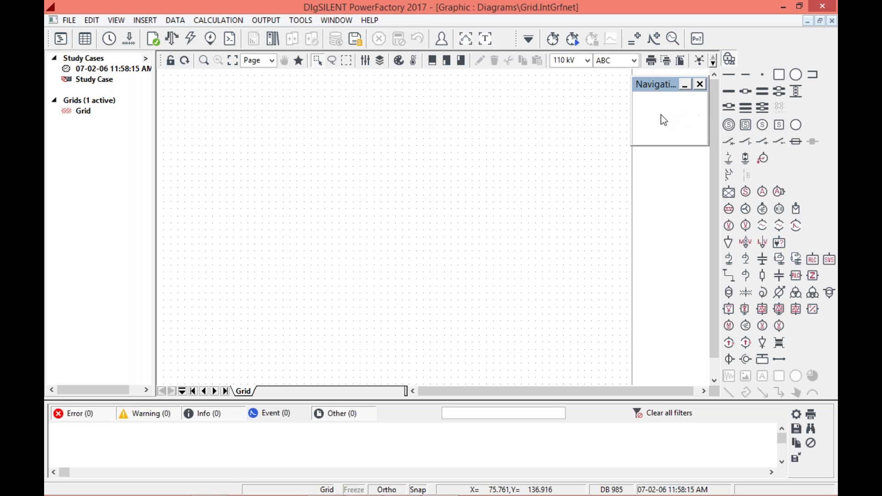
drag(659, 79, 660, 74)
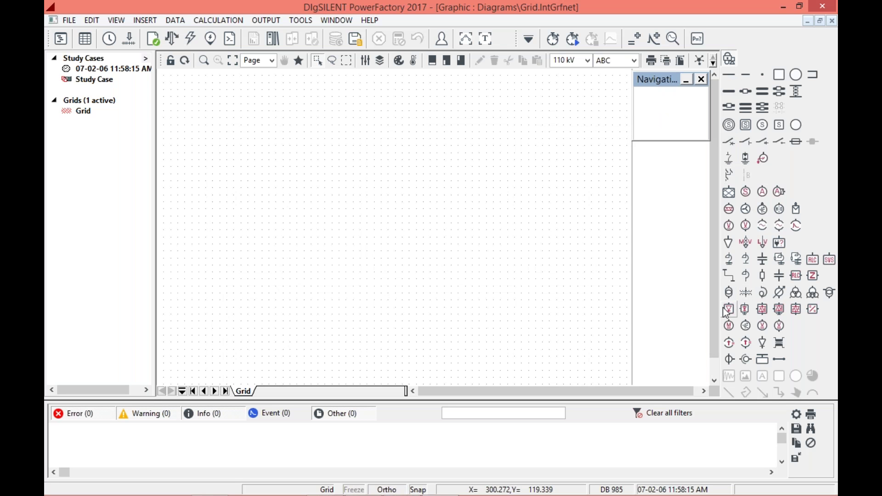
mouse_move(717, 316)
mouse_down()
mouse_move(712, 339)
mouse_move(713, 313)
mouse_up()
click(731, 262)
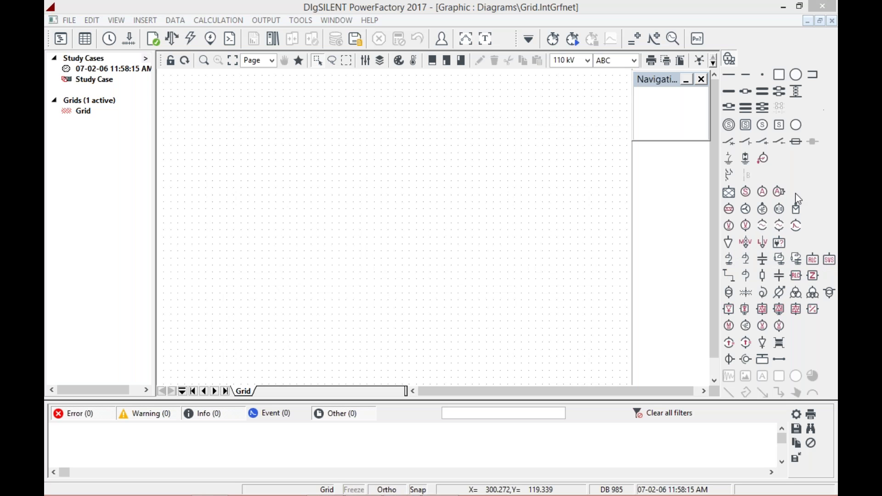
click(712, 285)
click(733, 276)
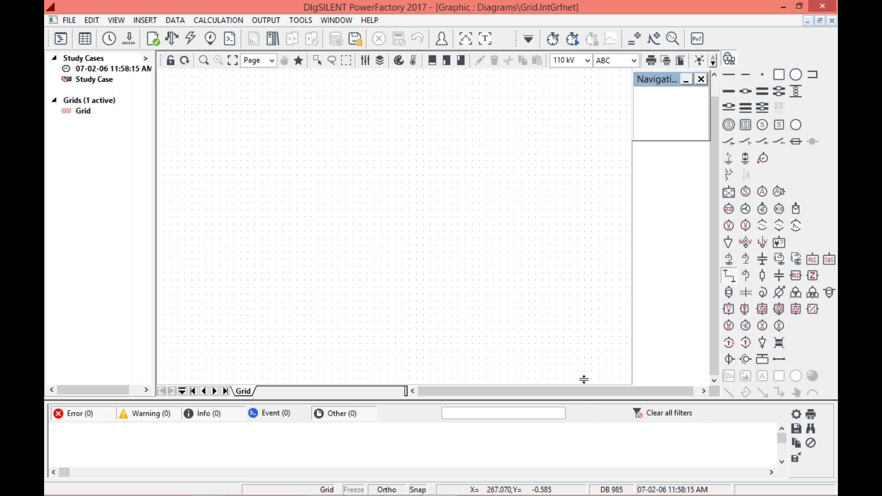
Enlarge the output window and review its message filter and format settings without changing them.
drag(592, 334, 593, 334)
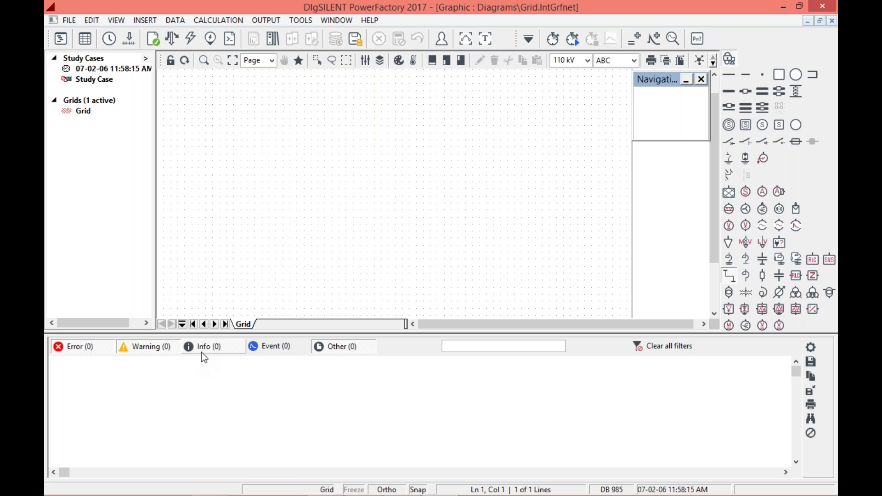
click(811, 347)
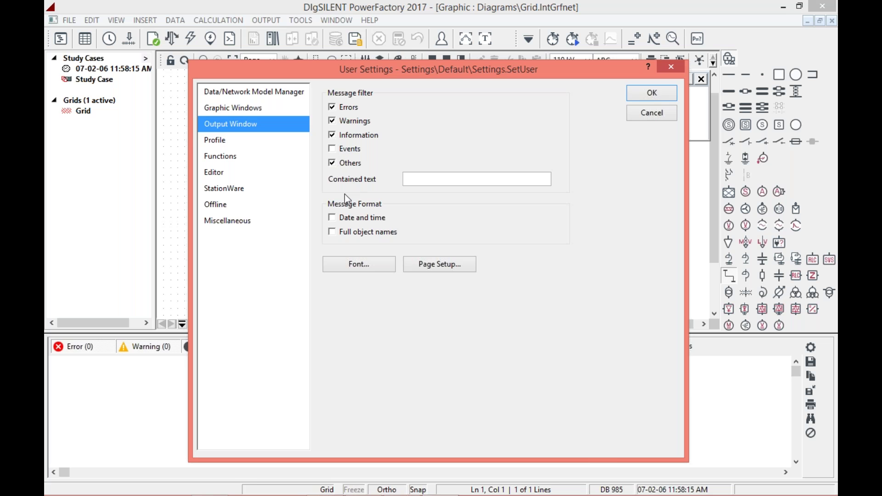
click(655, 95)
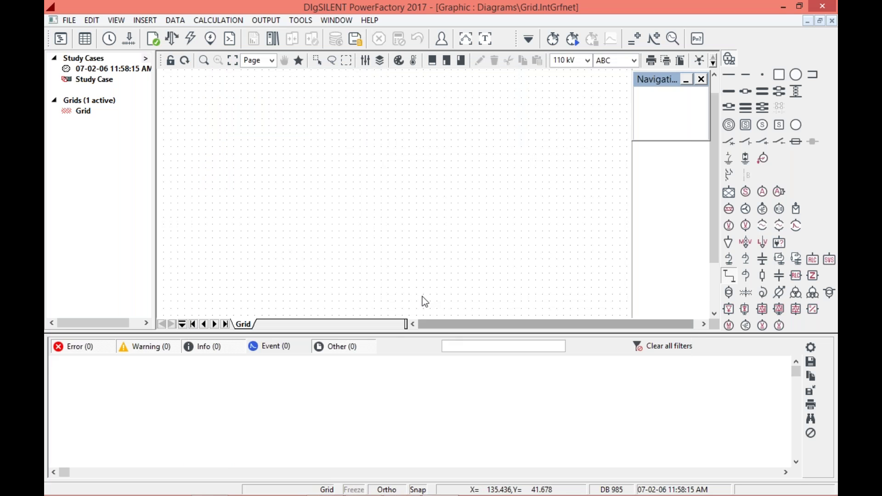
key(Escape)
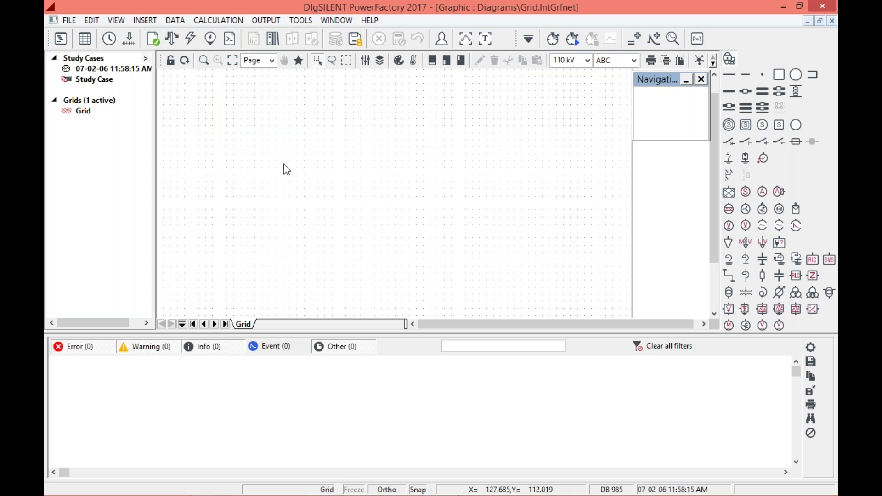
Shrink the output window and narrow the project overview to give the grid diagram more space.
mouse_move(429, 332)
mouse_down()
mouse_move(429, 354)
mouse_move(429, 322)
mouse_up()
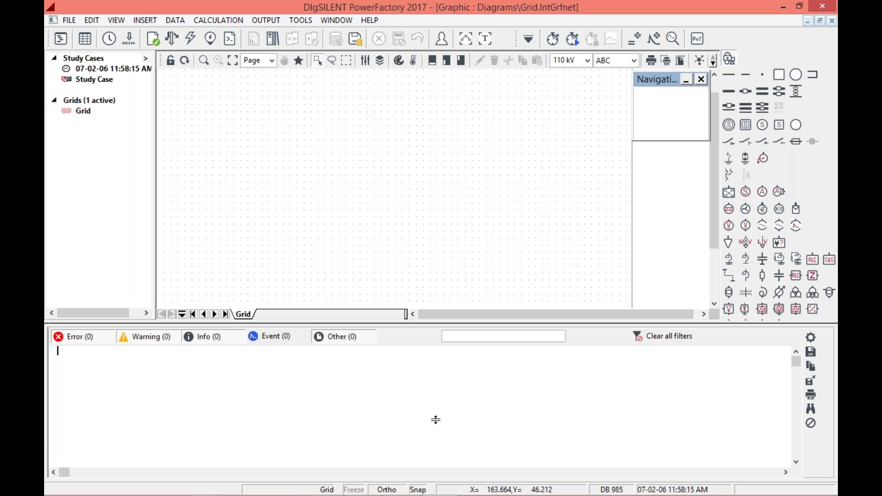
drag(435, 417, 436, 417)
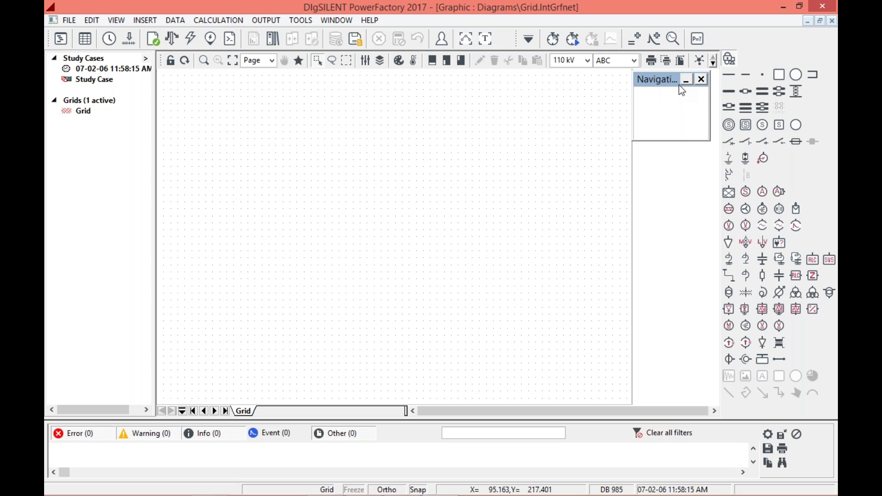
drag(680, 88, 691, 95)
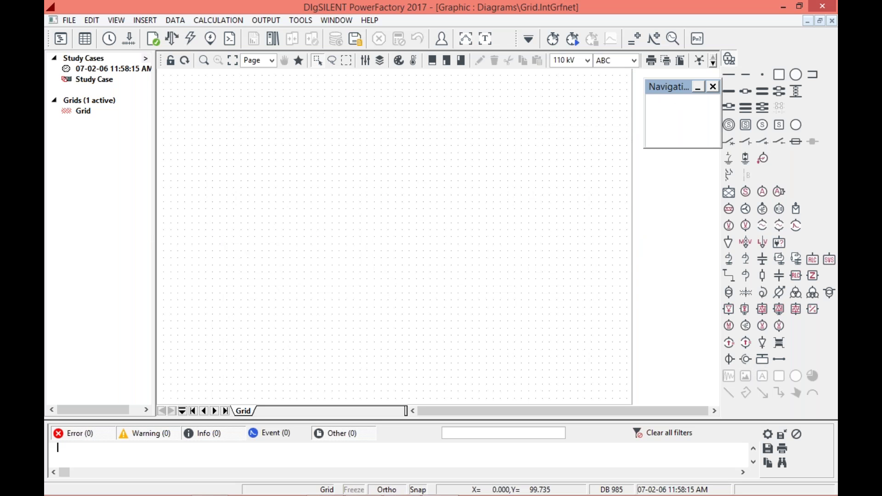
click(129, 246)
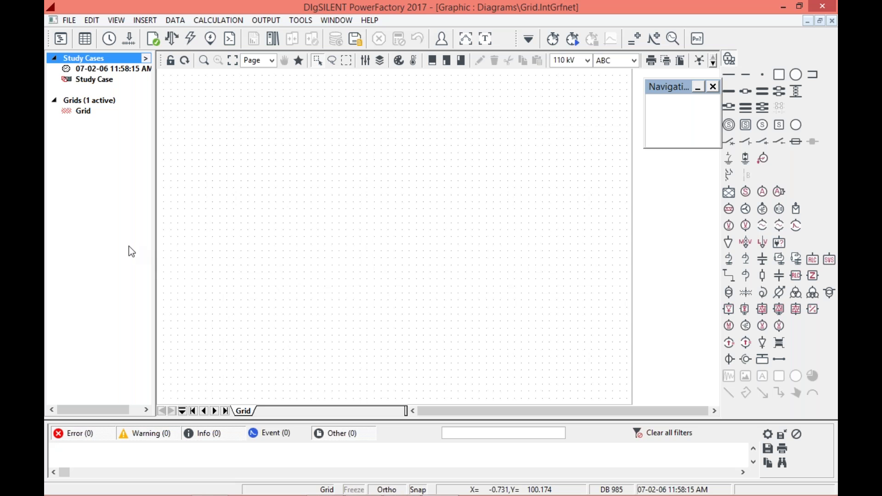
drag(154, 251, 110, 251)
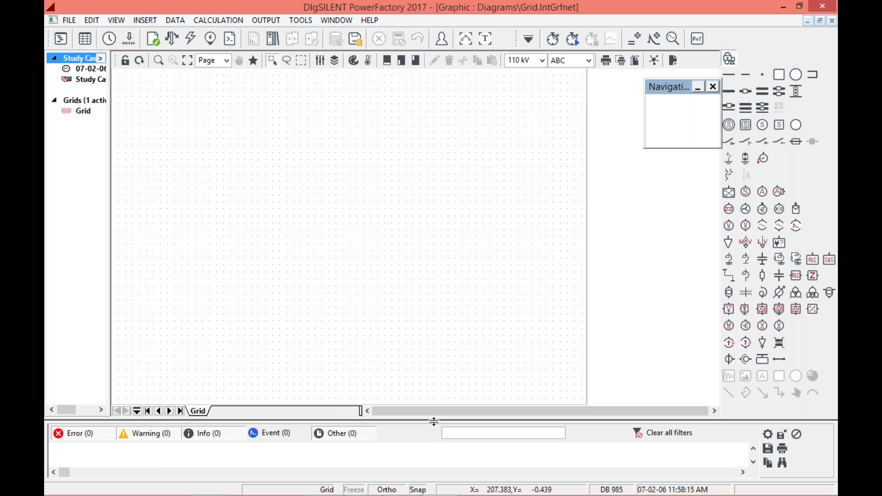
drag(429, 450, 430, 459)
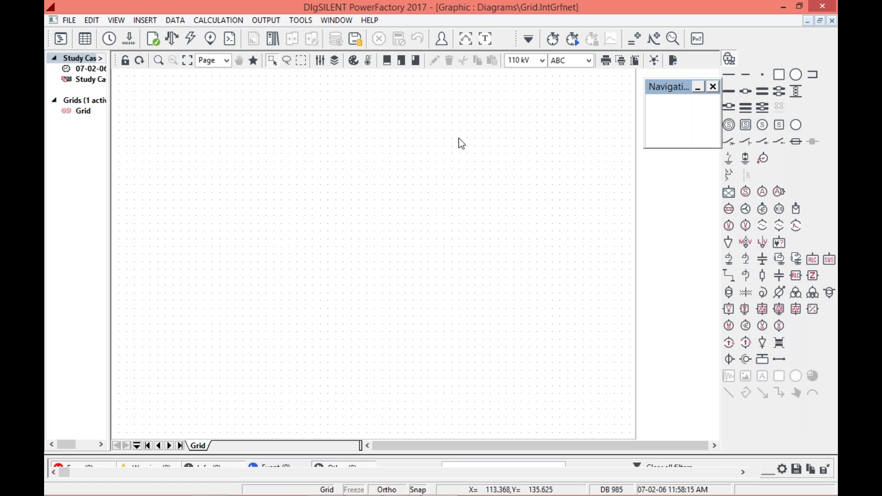
Confirm A4 landscape as the diagram's drawing format and reposition the navigation pane clear of the element toolbox.
click(638, 61)
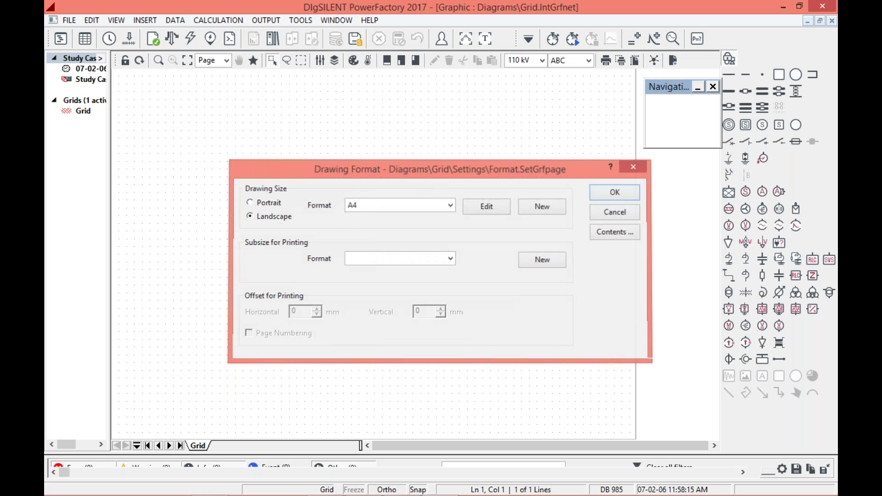
key(Return)
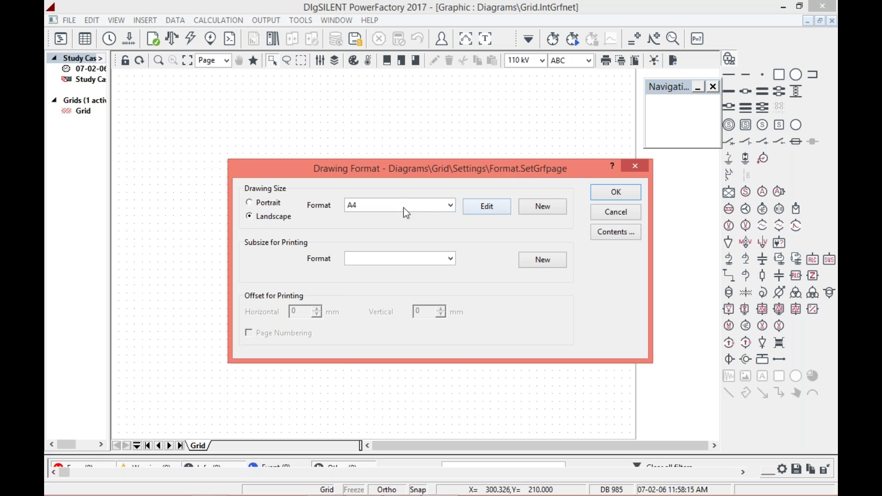
click(450, 206)
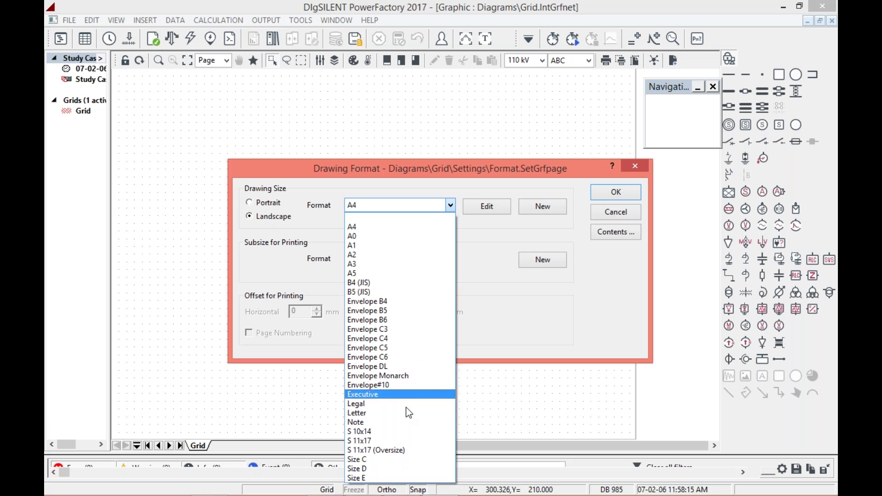
click(427, 226)
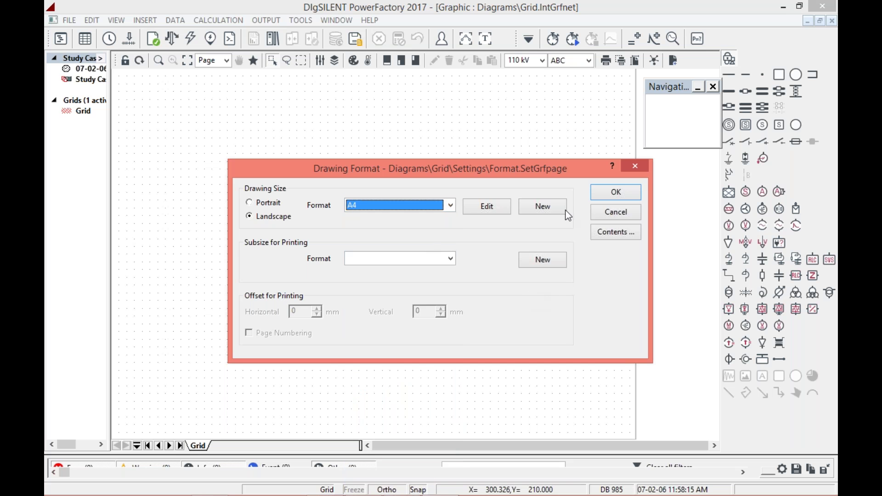
click(616, 192)
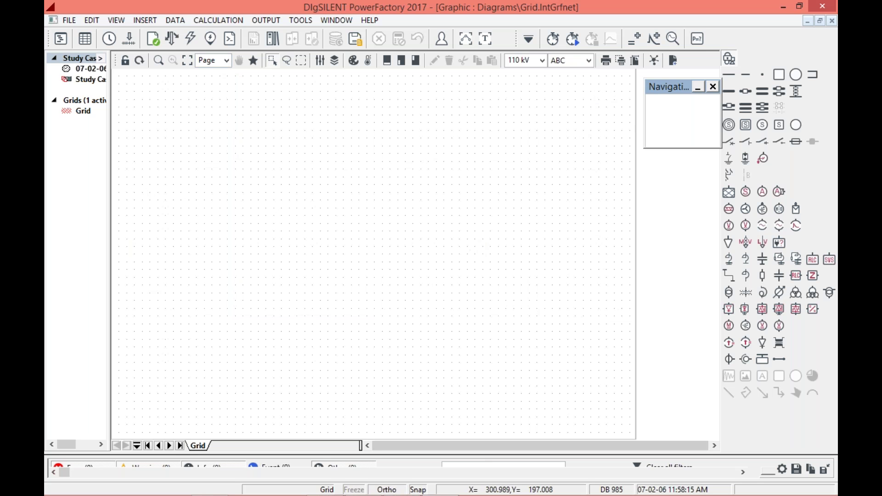
drag(647, 86, 585, 88)
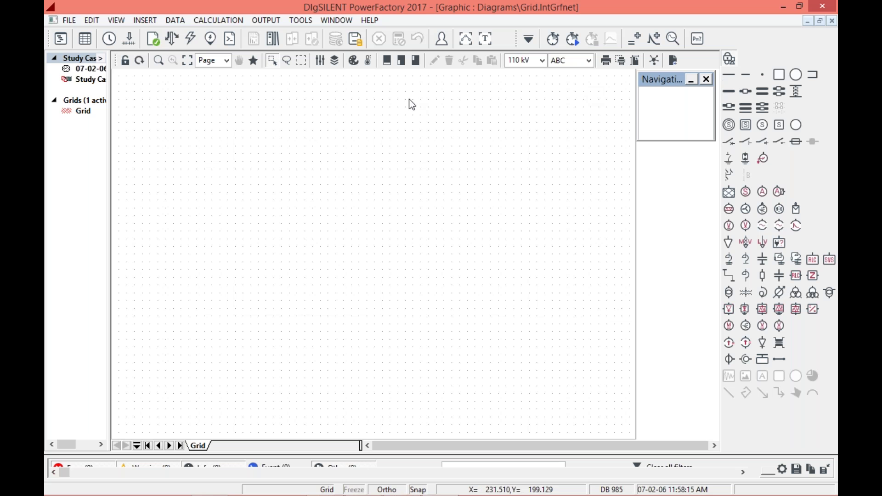
Review the project file commands, the available import and export formats, and the single line graphic editing options.
click(69, 20)
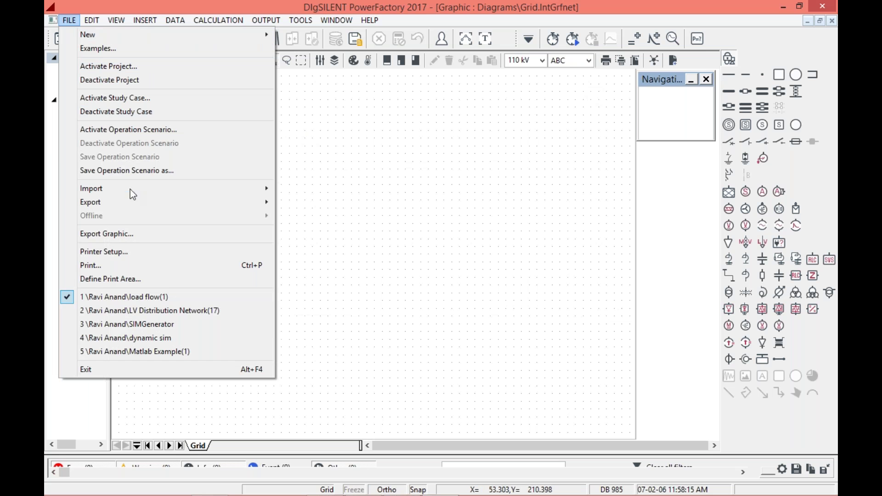
mouse_move(131, 192)
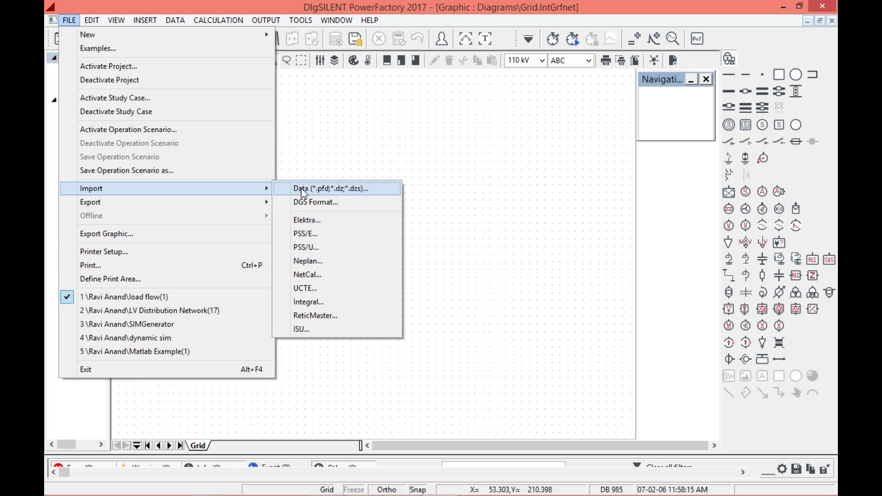
mouse_move(265, 204)
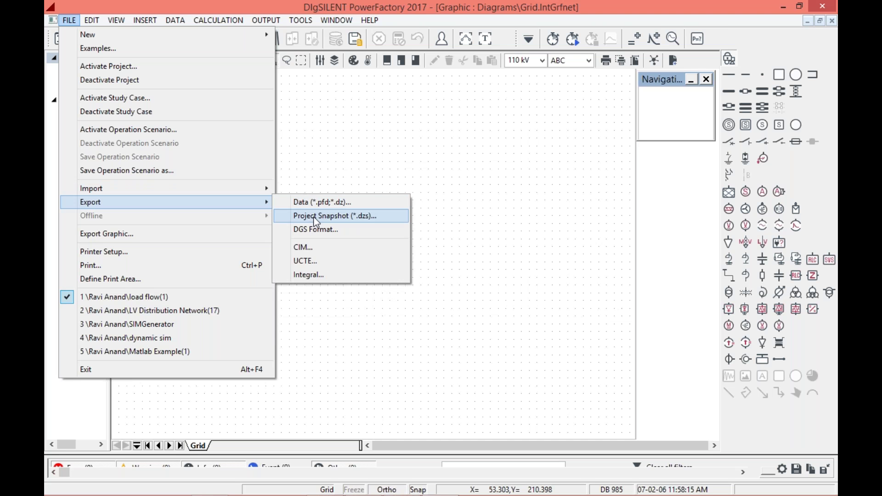
click(315, 301)
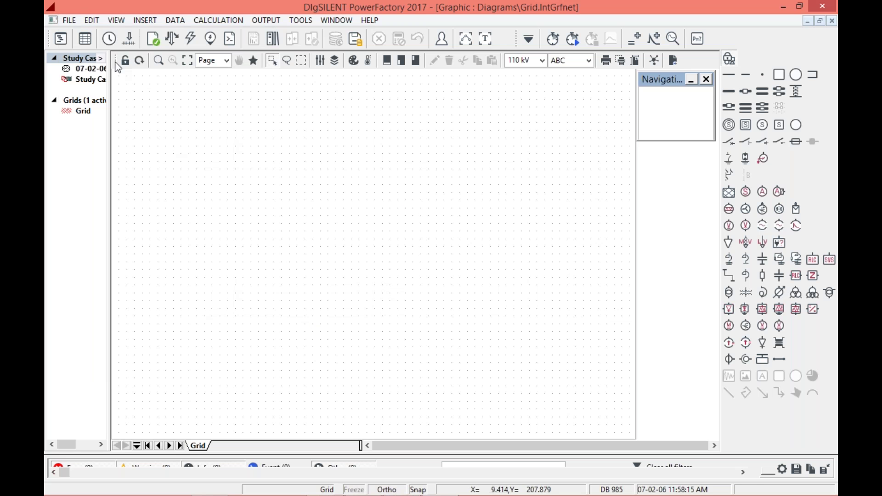
click(95, 21)
click(98, 20)
click(93, 21)
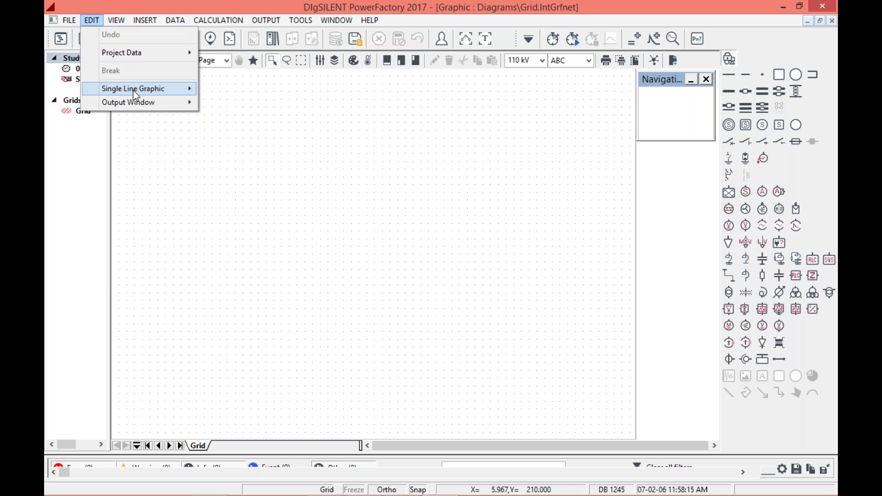
mouse_move(169, 90)
click(163, 134)
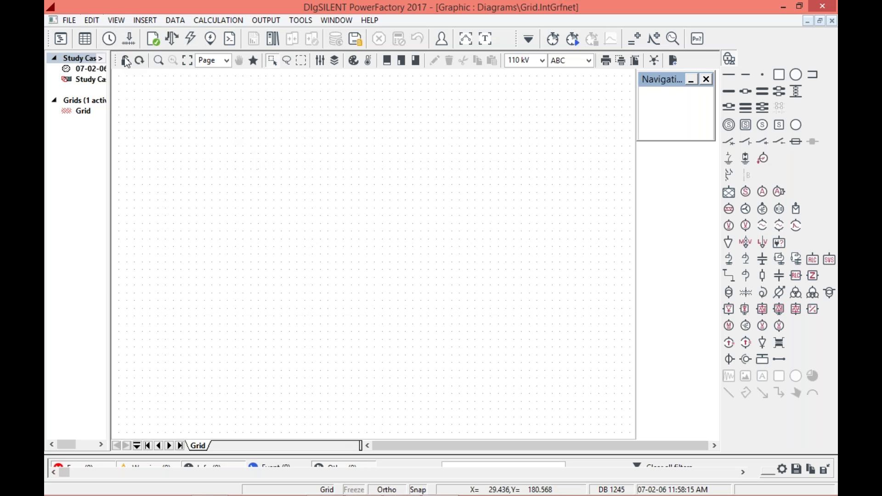
Turn freeze mode on for the grid diagram and switch it off again.
click(117, 18)
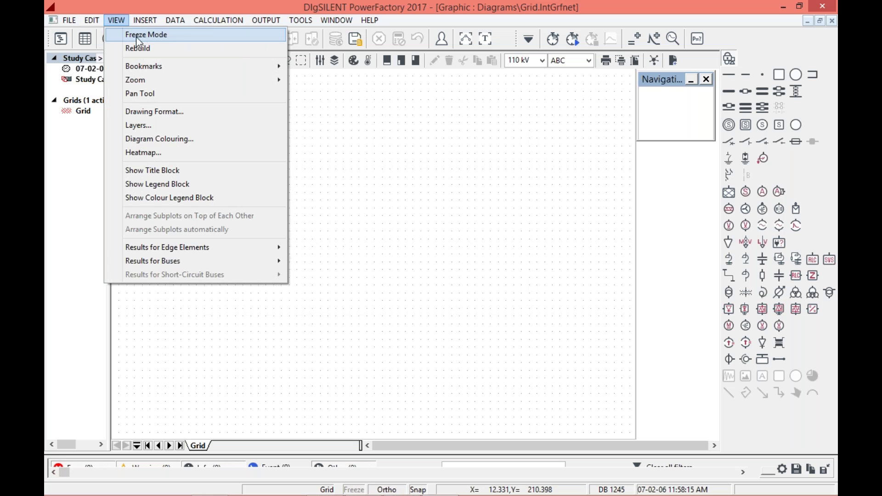
click(161, 36)
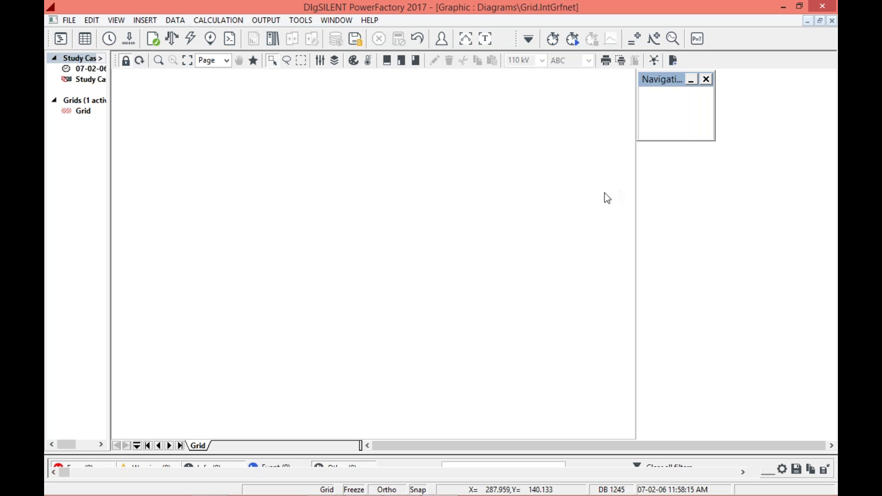
click(117, 21)
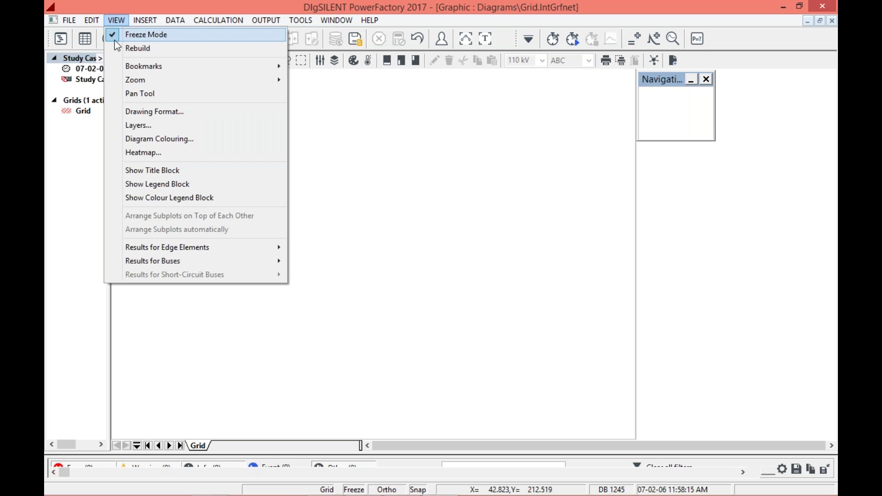
click(146, 34)
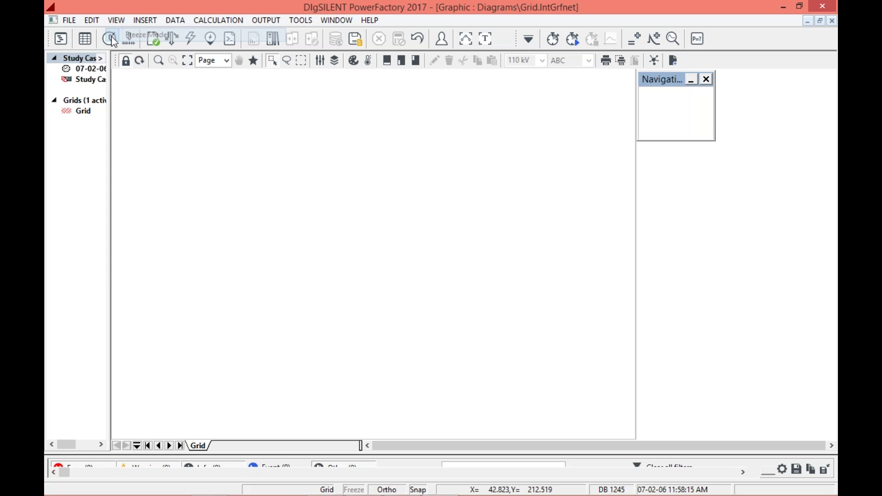
Review the diagram view options, the objects that can be inserted, and the data management and library commands.
click(118, 21)
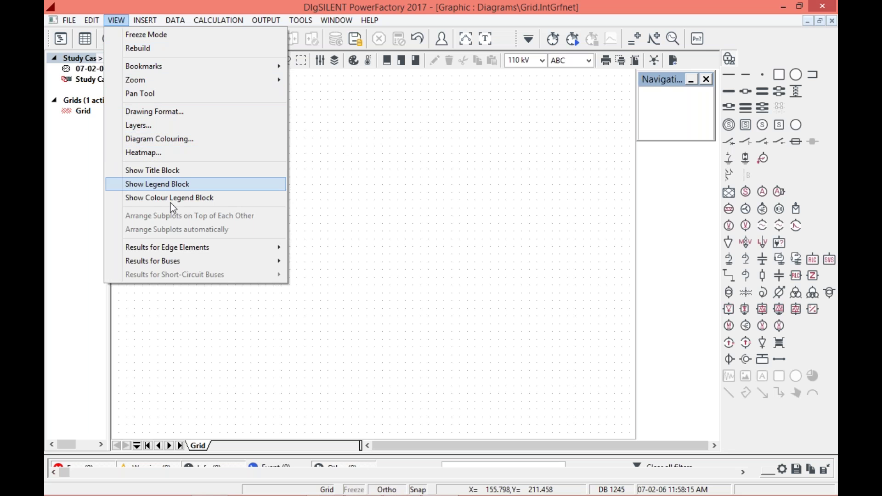
mouse_move(153, 21)
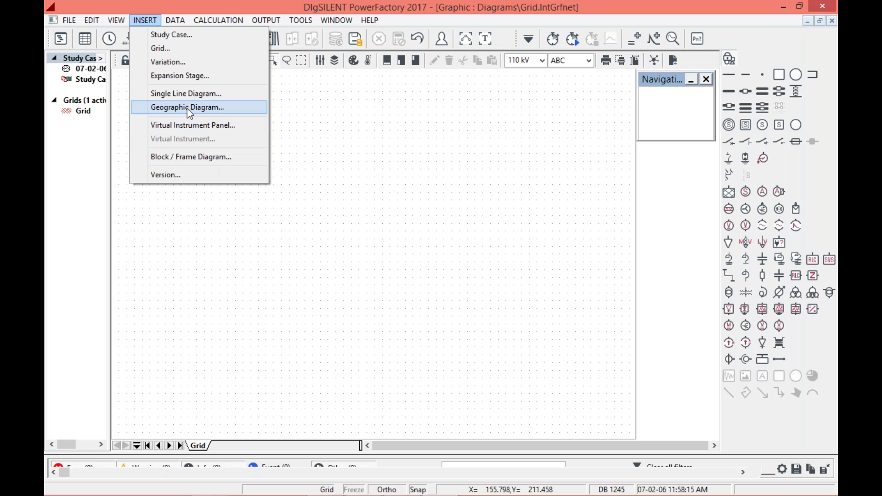
click(175, 20)
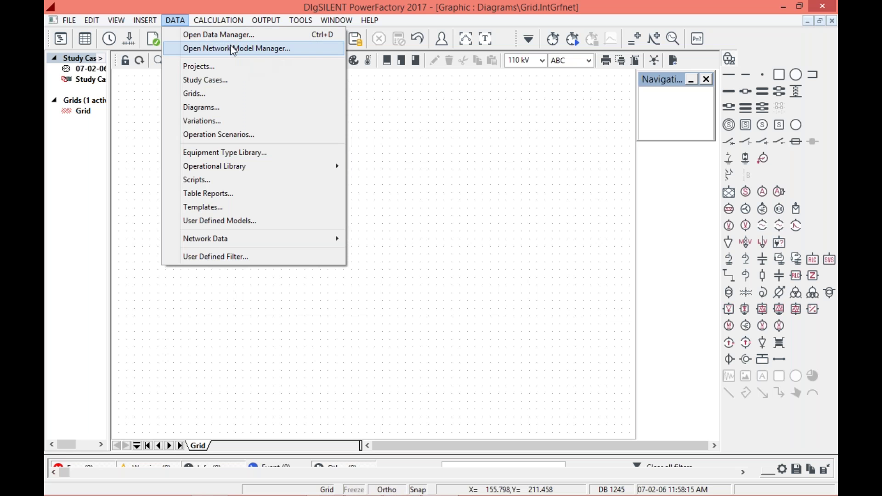
click(130, 106)
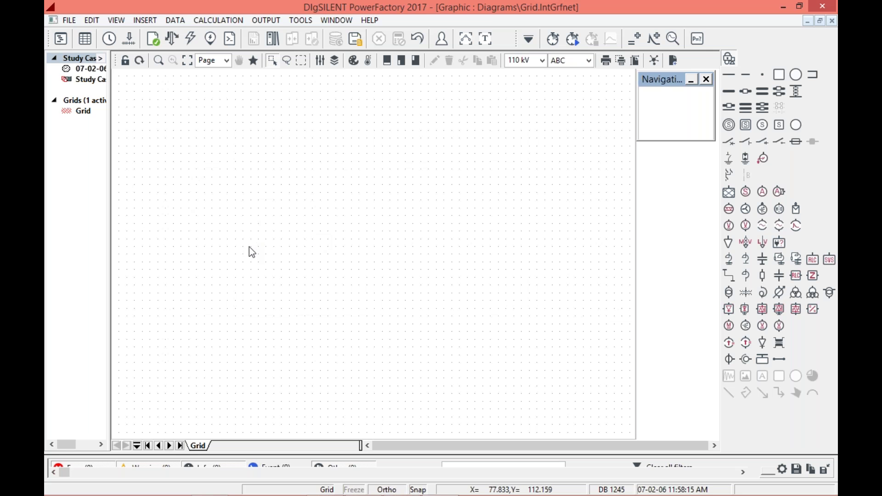
click(175, 20)
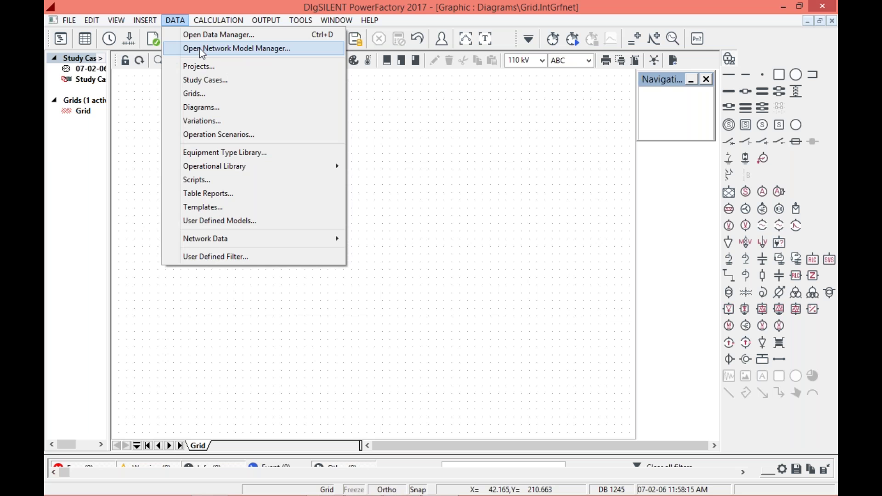
click(128, 177)
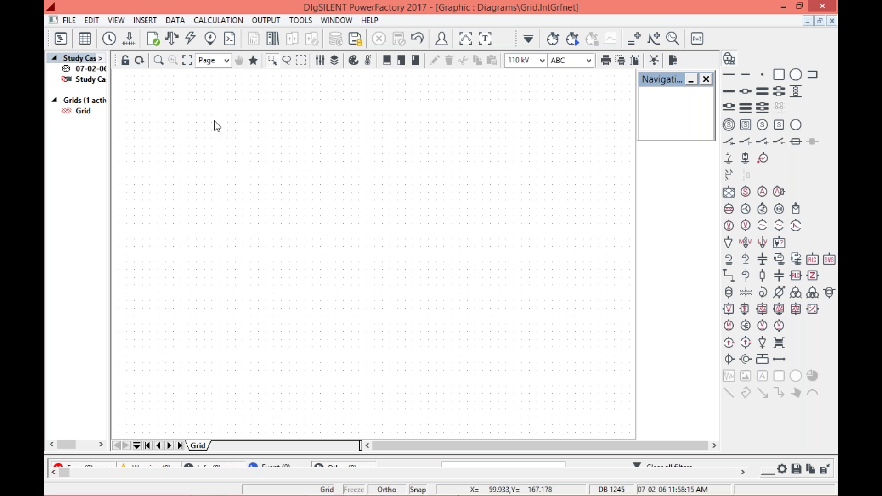
click(176, 21)
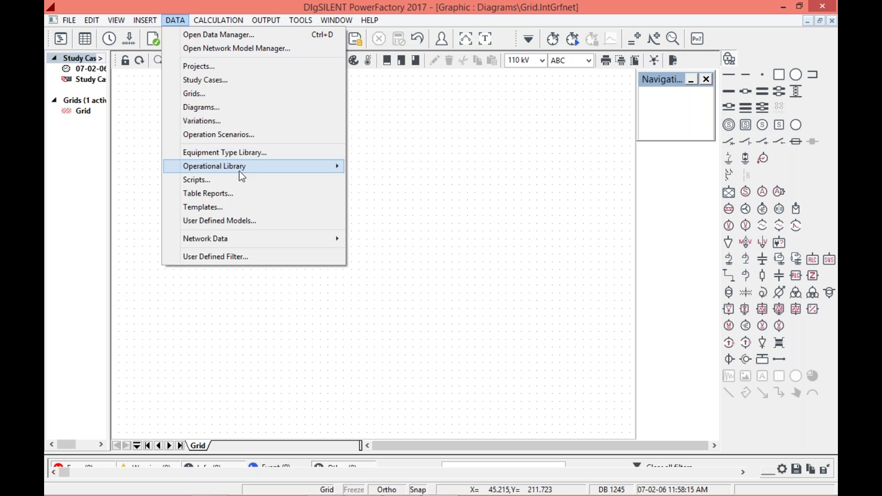
click(161, 222)
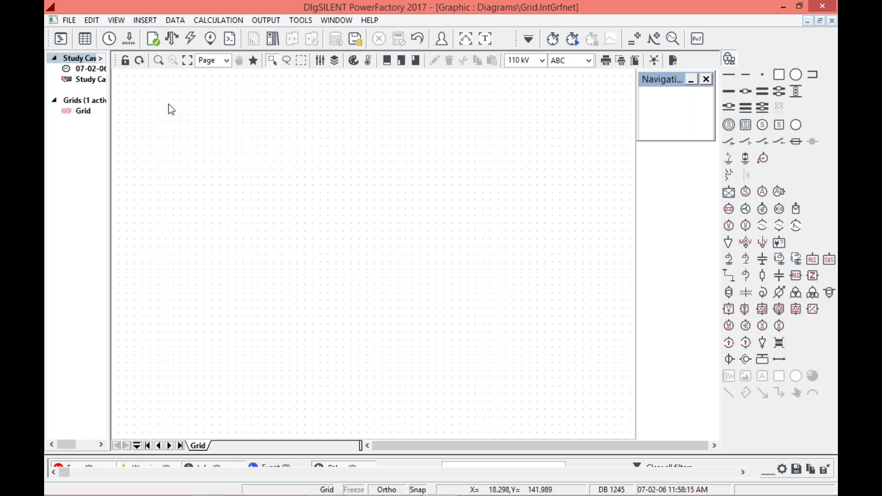
Look through the calculation commands, the output reports for each analysis type, and the available tools.
click(219, 20)
click(406, 212)
click(263, 24)
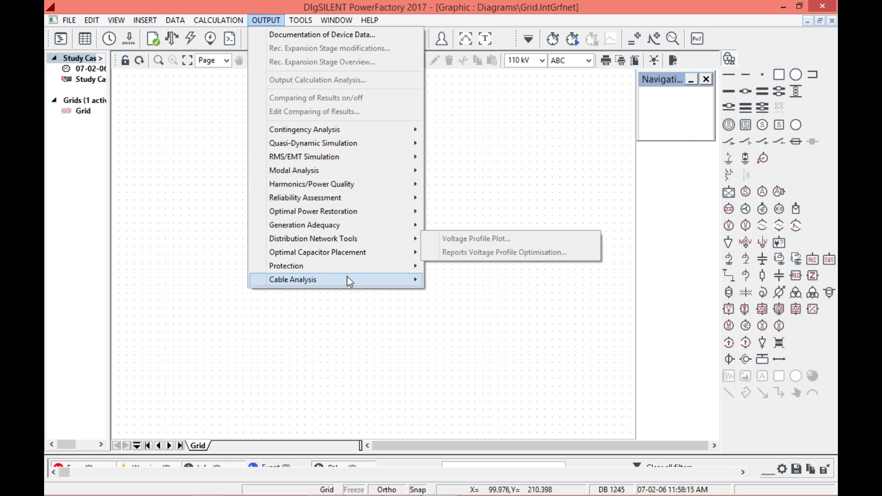
click(219, 150)
click(301, 20)
click(246, 149)
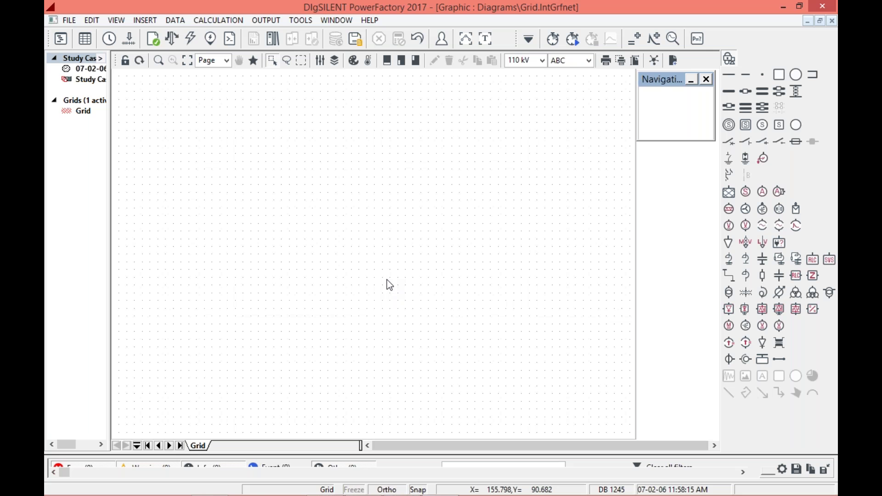
Switch to the PowerPoint presentation and show the Load Flow Analysis Introduction slide in full screen.
mouse_move(363, 494)
mouse_move(398, 493)
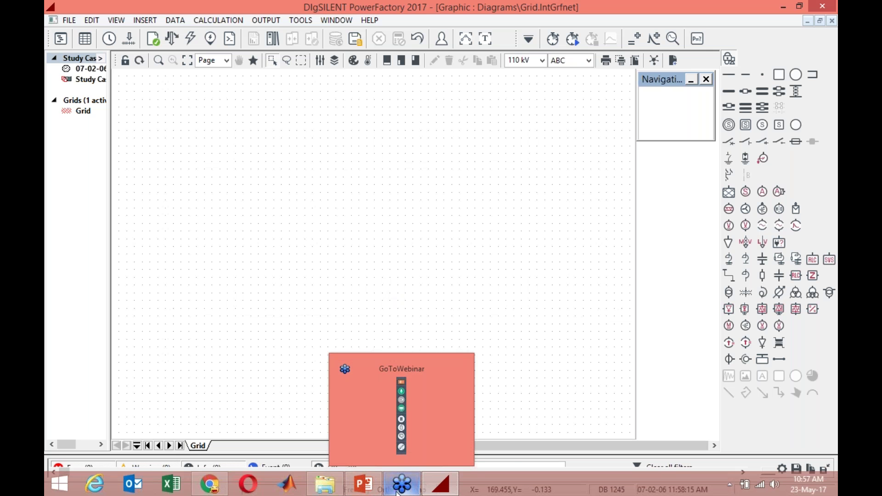
click(438, 367)
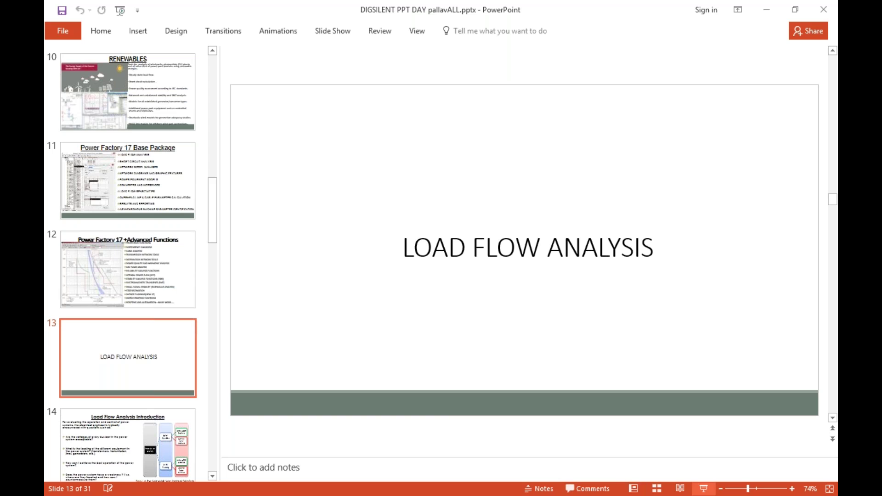
click(703, 488)
key(Right)
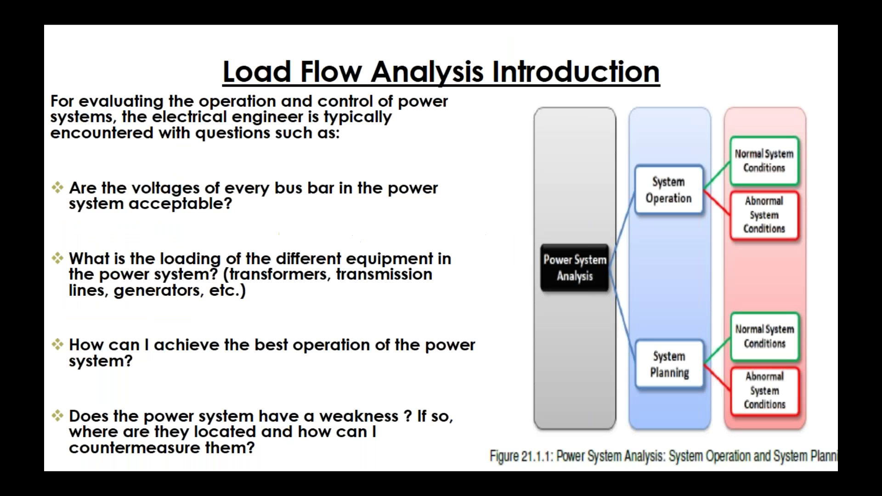
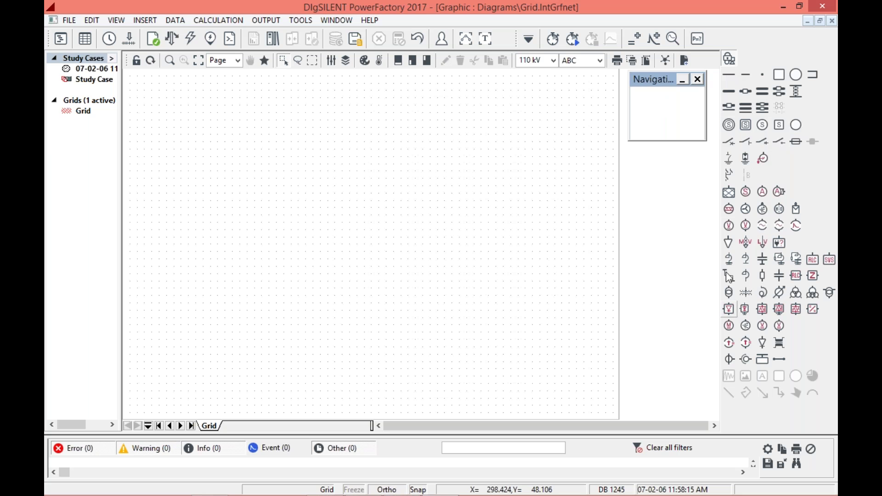
Place three horizontal busbar terminals in the grid diagram, evenly spaced and aligned one below another.
click(729, 78)
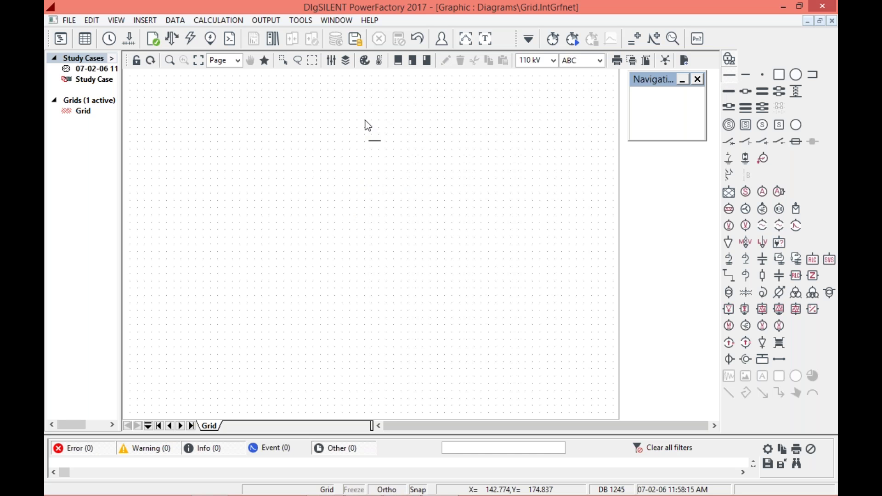
click(285, 135)
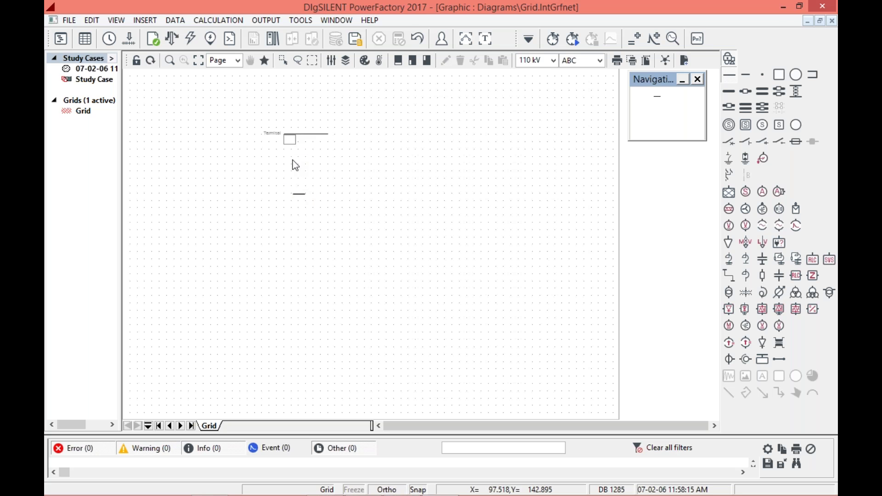
click(286, 195)
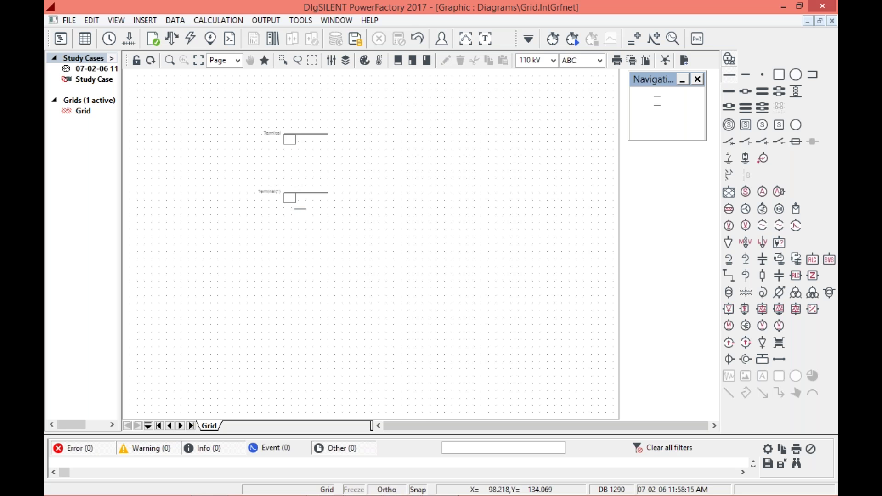
click(285, 248)
key(Escape)
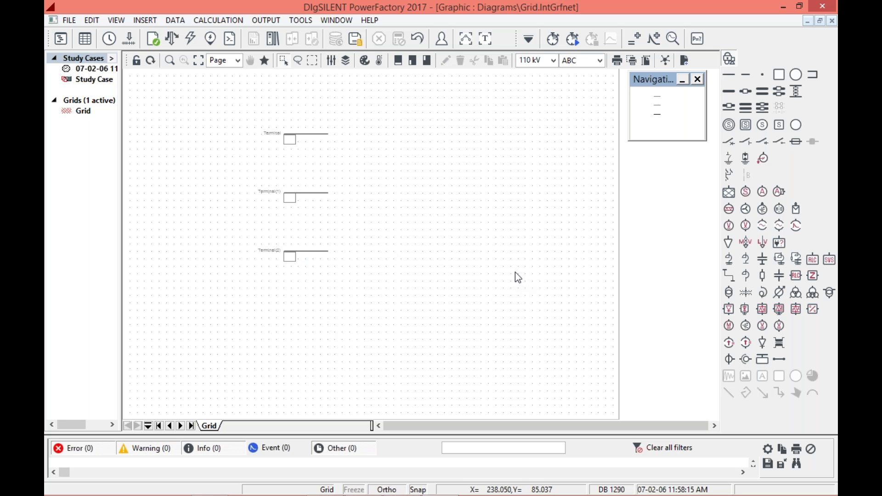
drag(252, 93, 431, 325)
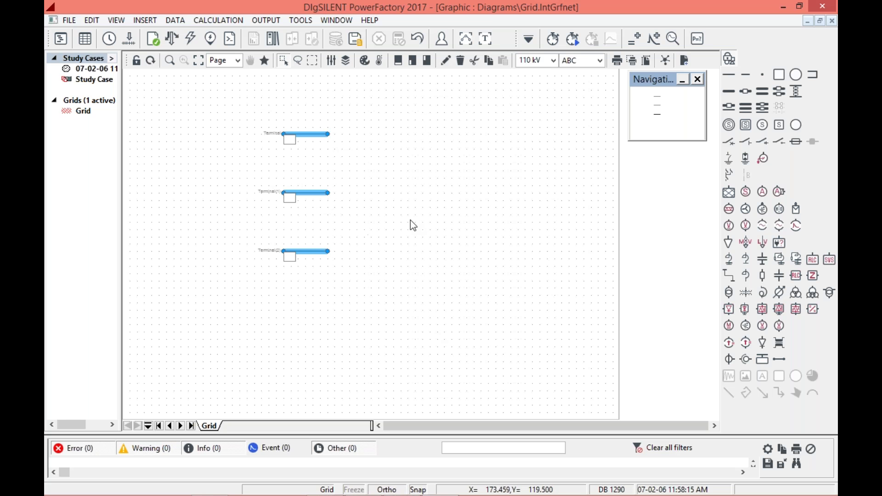
click(403, 230)
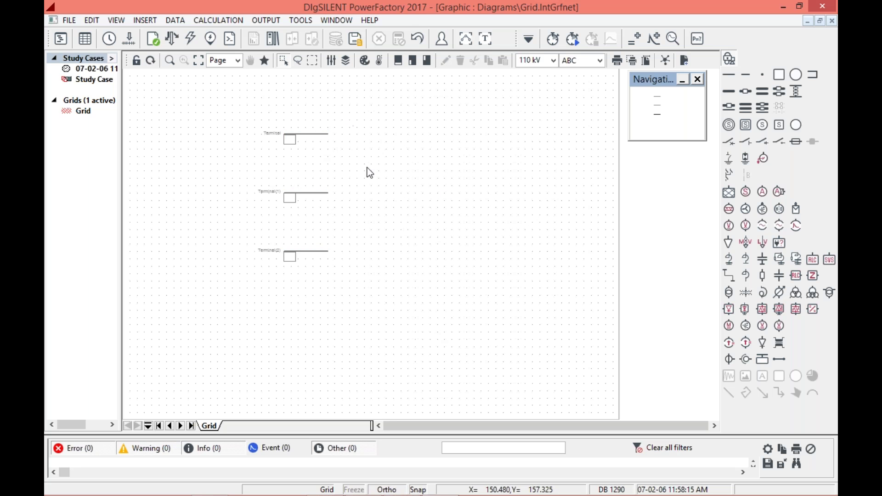
Set the diagram zoom to 75% and bring all three terminals into view.
click(238, 62)
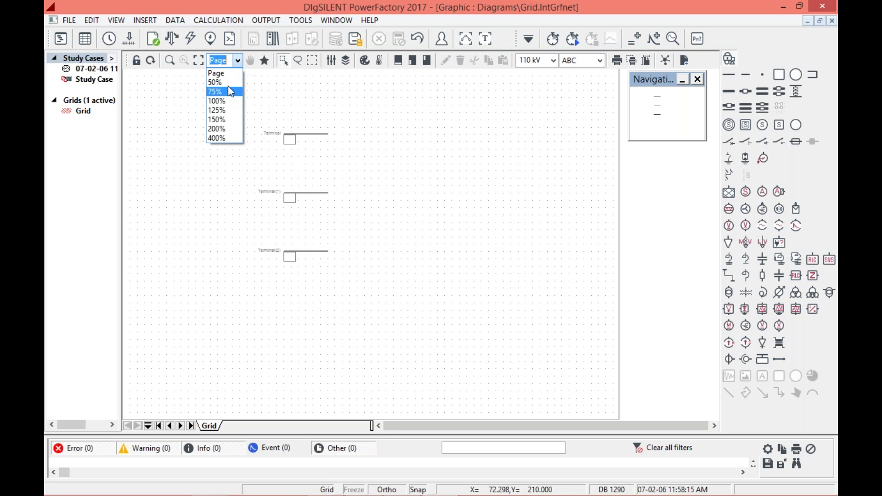
click(233, 73)
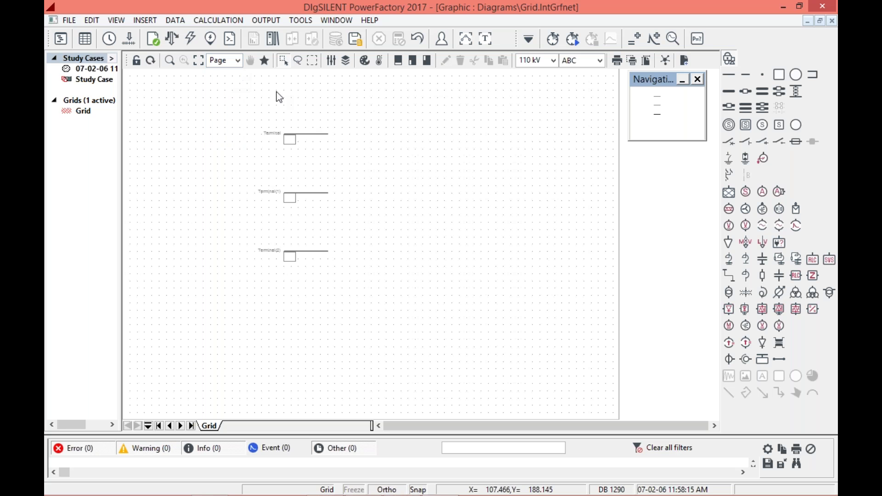
click(237, 63)
click(225, 83)
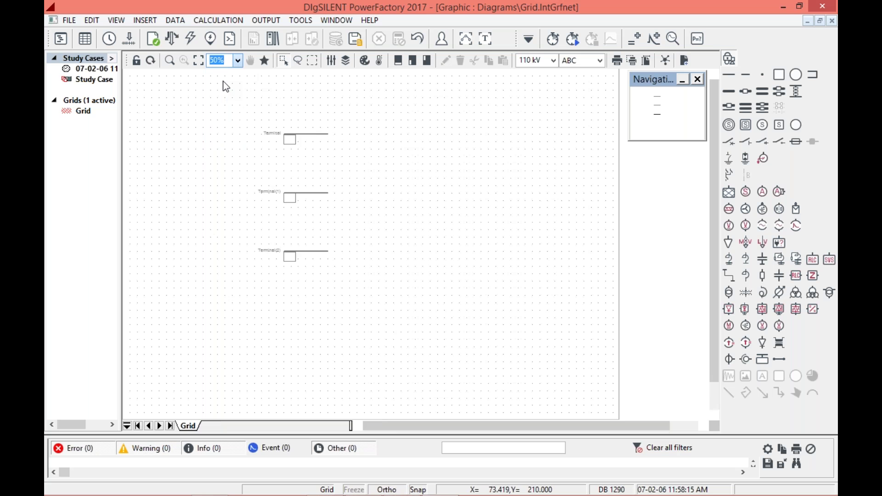
click(237, 61)
click(226, 88)
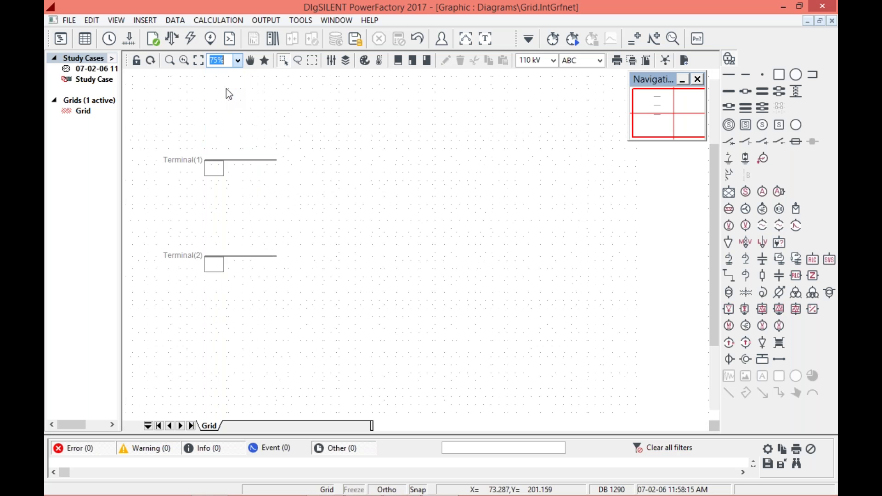
scroll(354, 265, up, 2)
drag(490, 425, 432, 429)
scroll(497, 377, up, 1)
scroll(492, 376, down, 1)
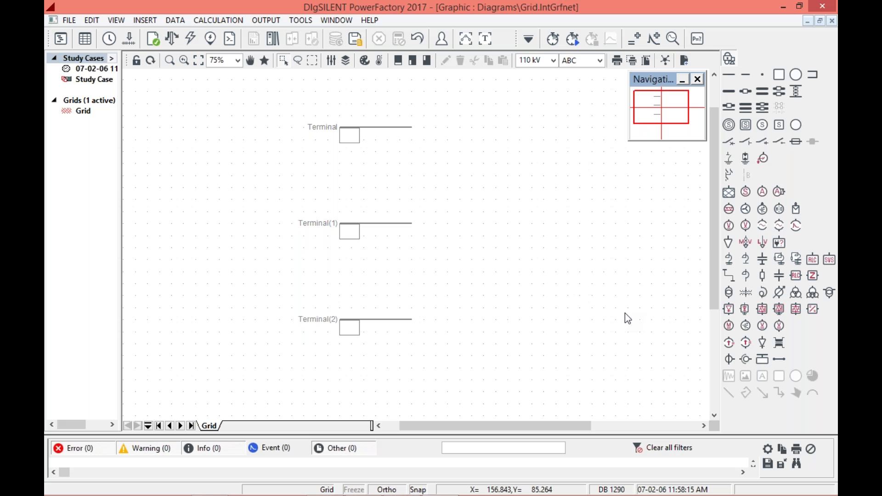
Place an external grid above the uppermost terminal and connect it to that terminal.
drag(710, 238, 717, 223)
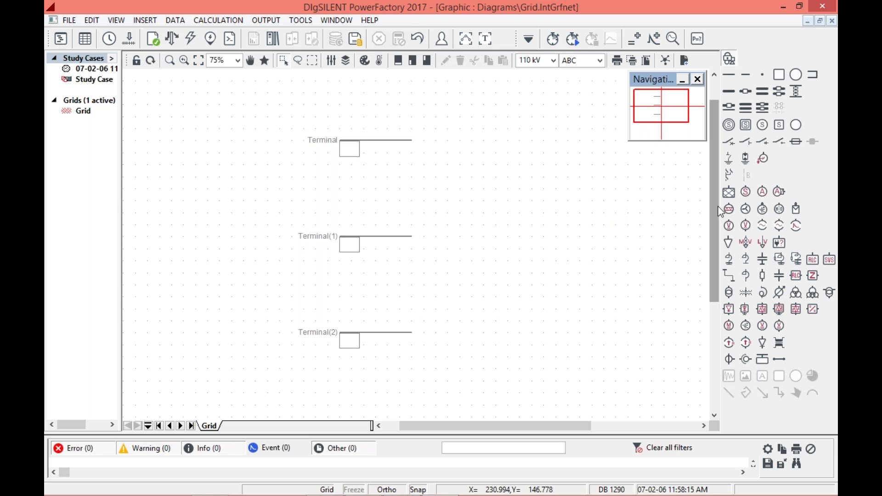
click(730, 193)
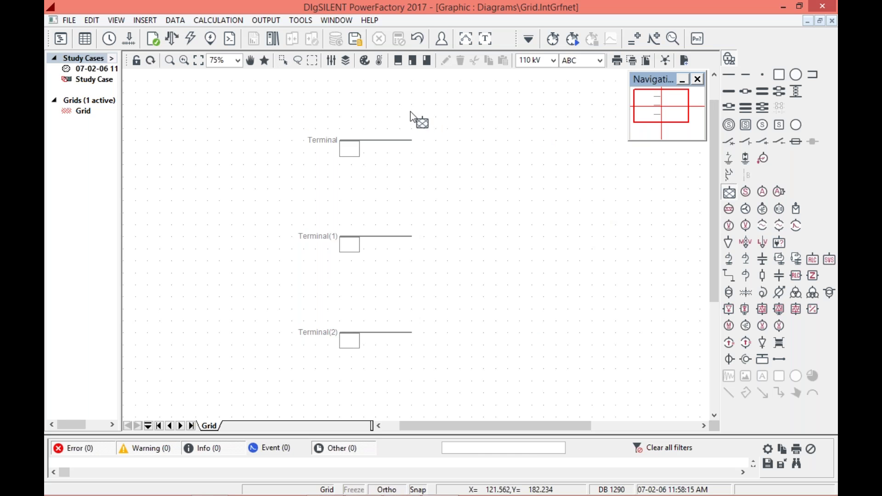
click(375, 92)
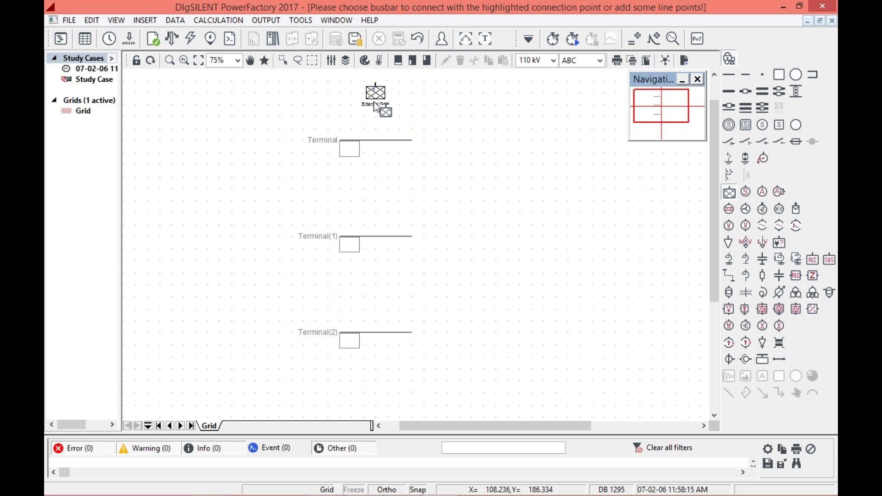
click(376, 141)
click(388, 150)
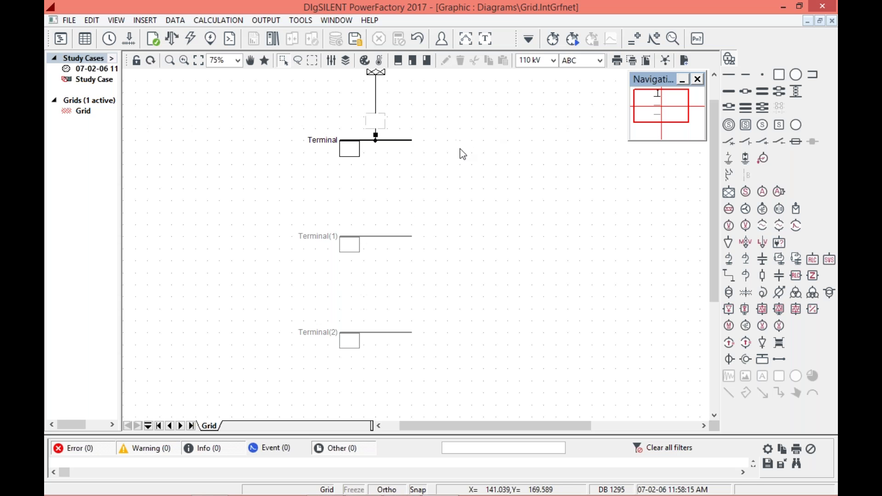
Insert a two-winding transformer between Terminal and Terminal(1).
drag(720, 162, 719, 143)
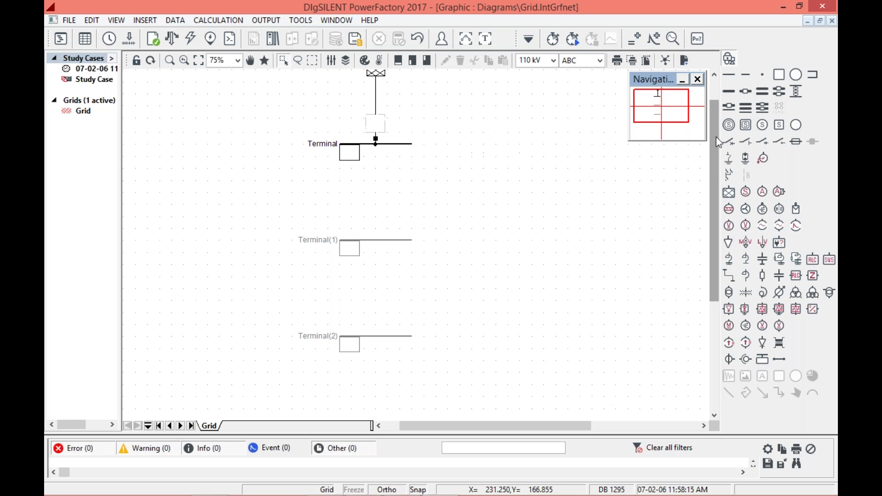
scroll(610, 140, up, 2)
drag(719, 160, 460, 180)
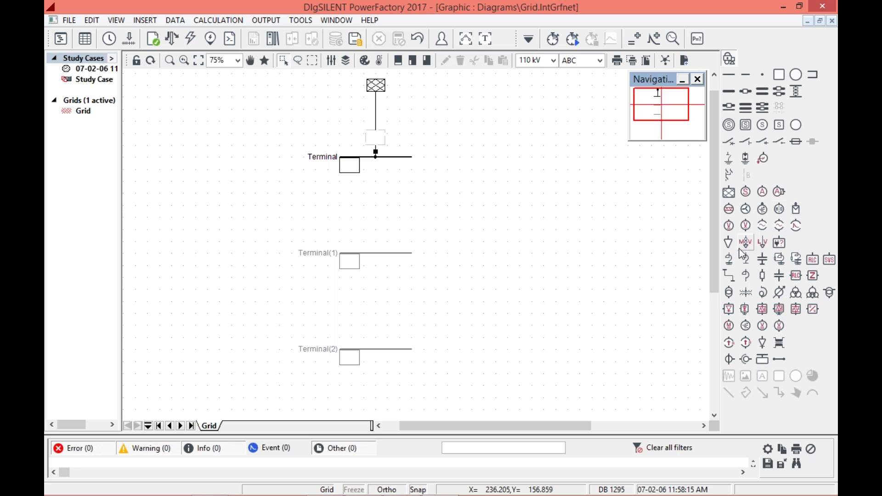
click(746, 293)
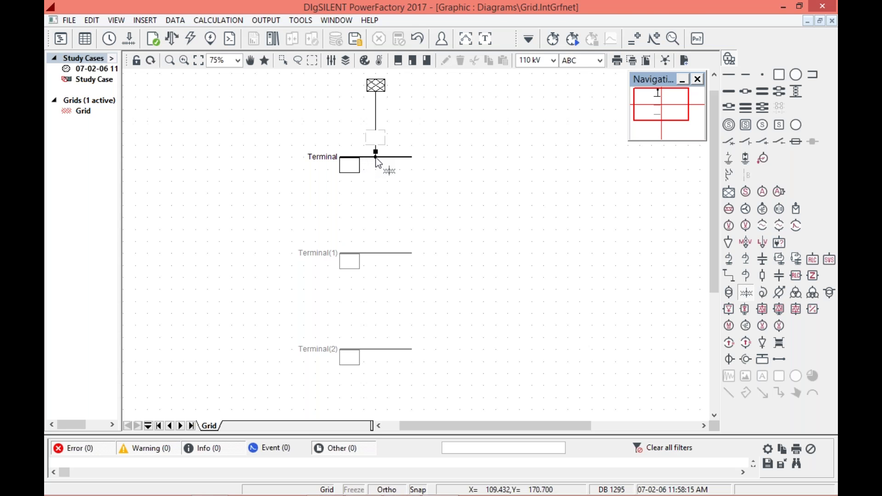
click(376, 158)
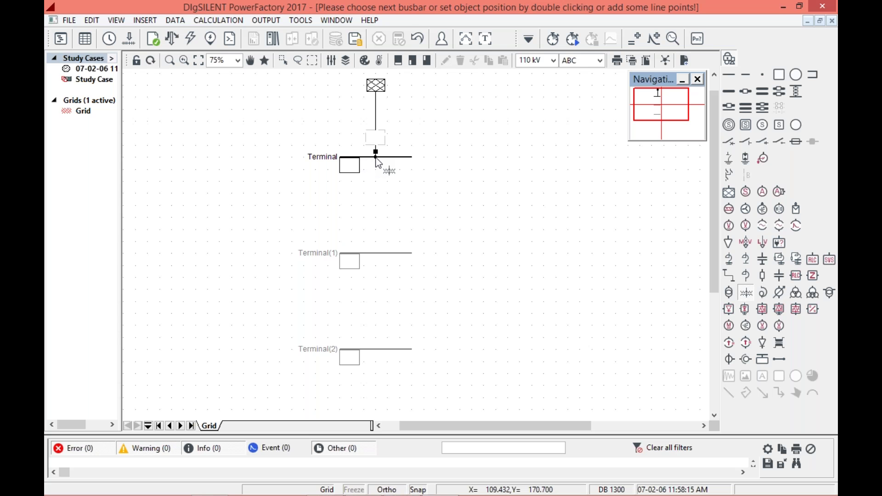
click(376, 252)
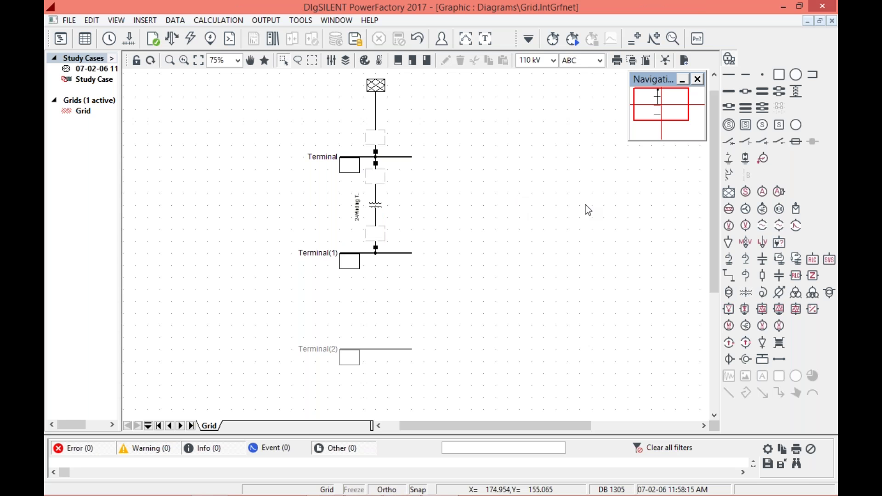
Draw a vertical line element connecting Terminal(1) to Terminal(2).
scroll(710, 253, down, 2)
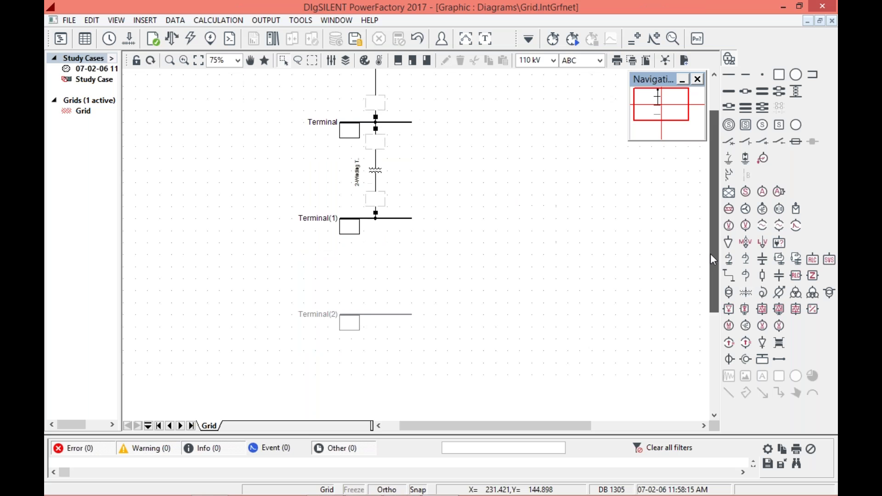
scroll(710, 258, down, 1)
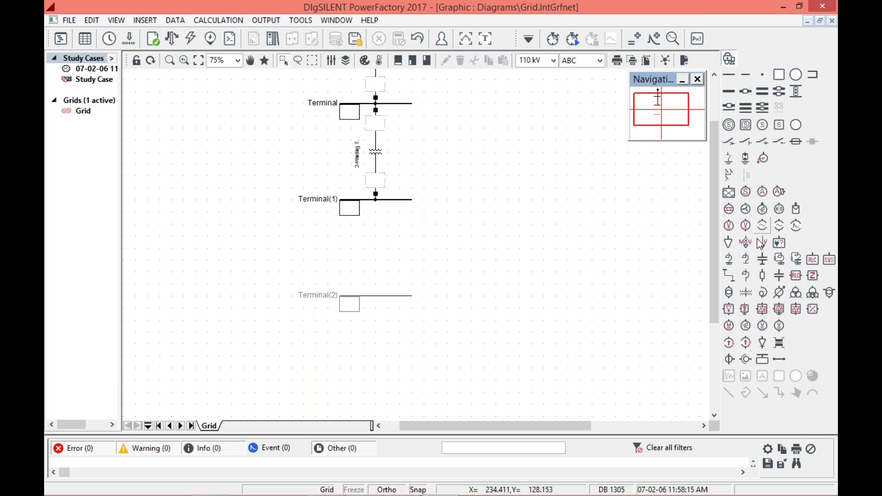
click(729, 277)
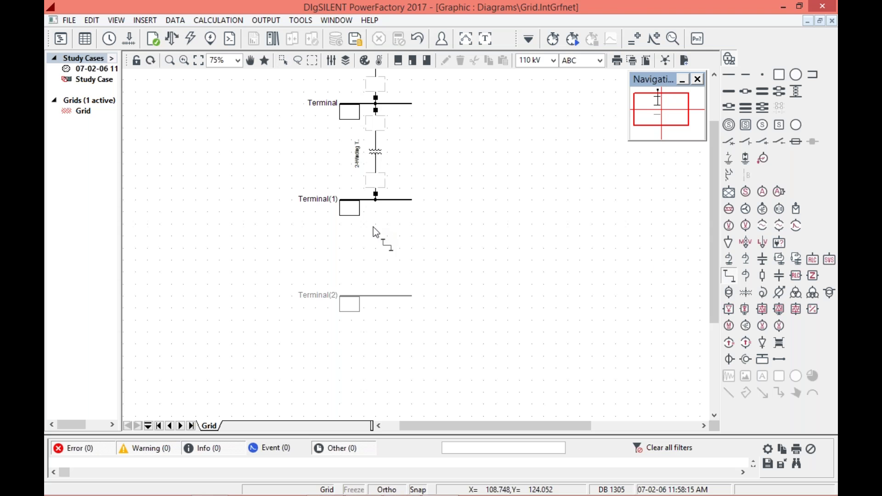
click(376, 201)
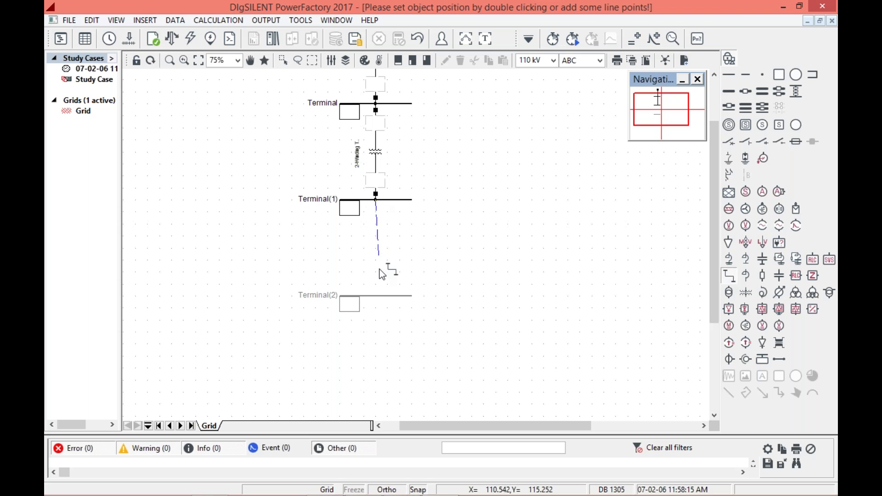
click(374, 294)
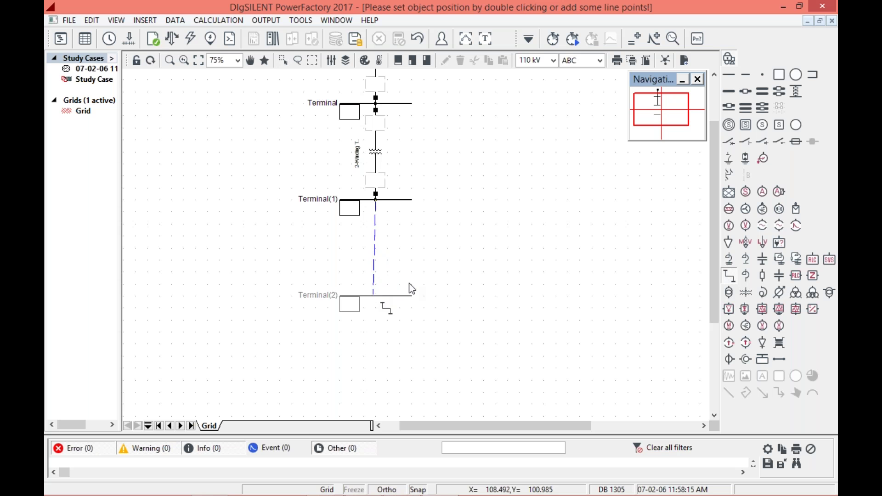
double_click(531, 263)
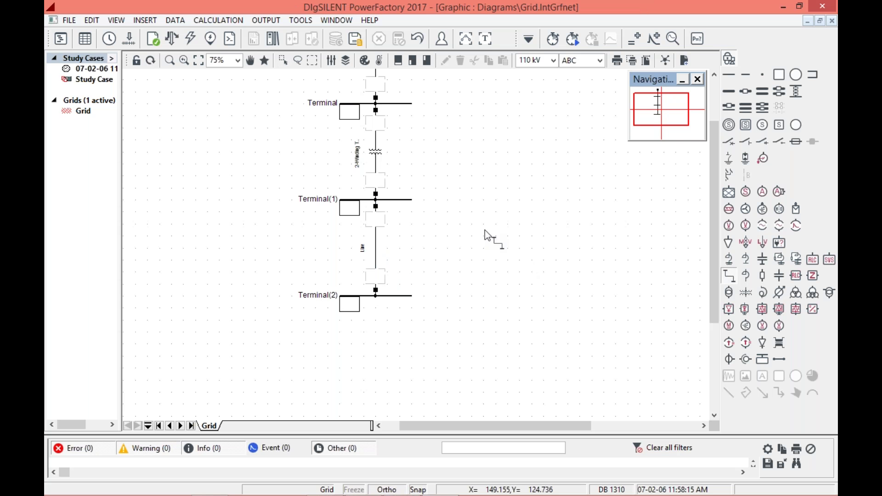
Attach a general load below Terminal(2).
scroll(593, 252, up, 3)
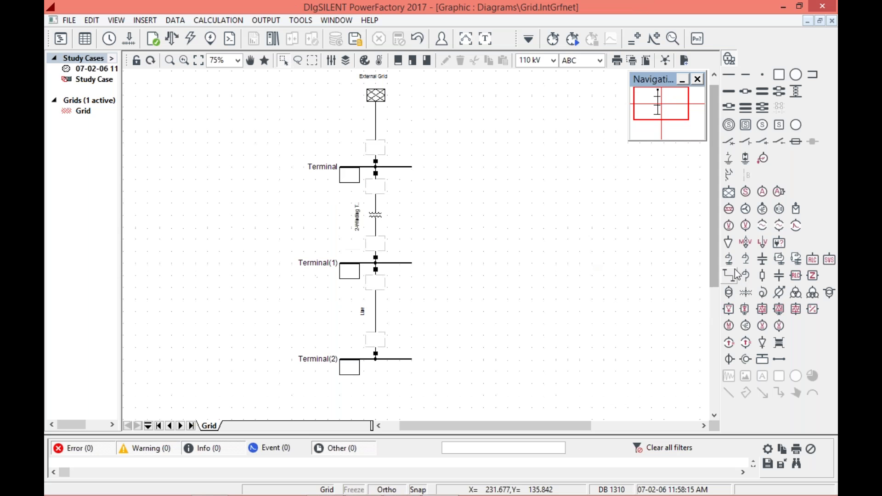
click(729, 242)
scroll(569, 274, down, 2)
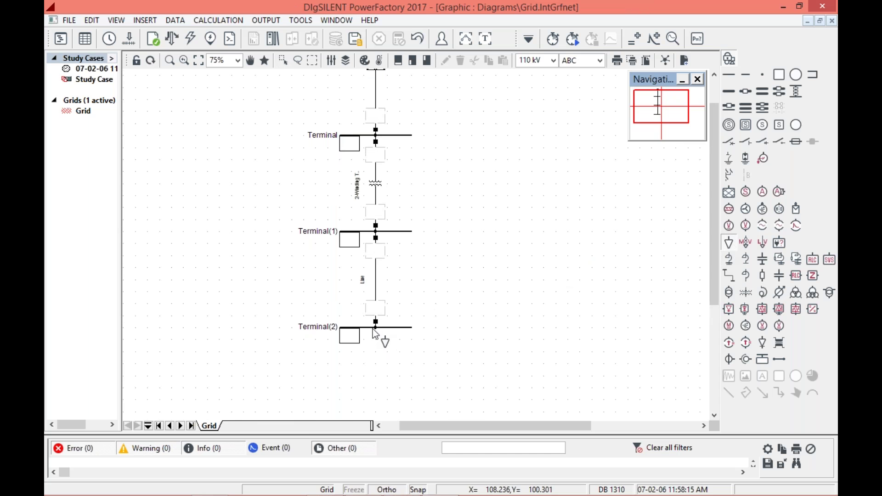
click(375, 332)
key(Escape)
scroll(564, 294, up, 3)
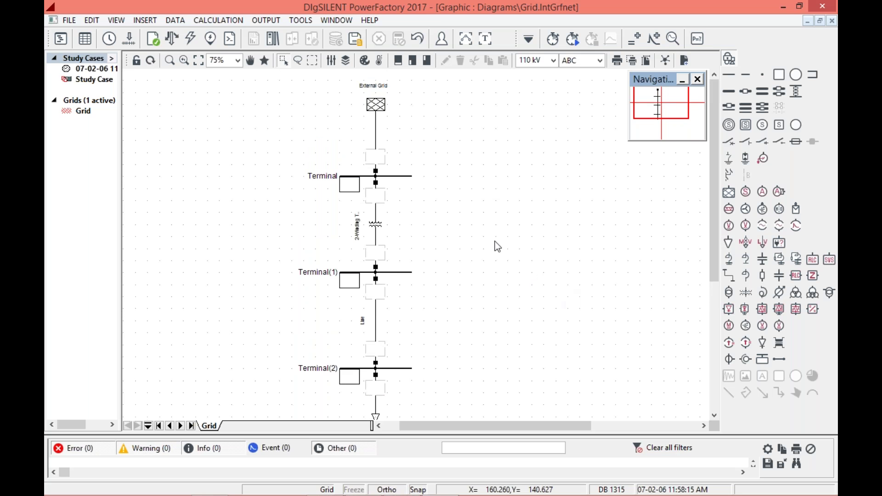
scroll(528, 191, down, 2)
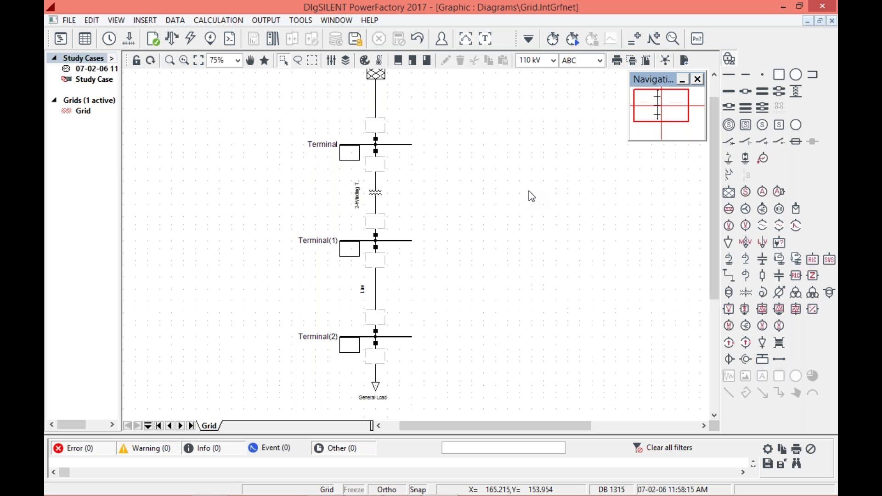
scroll(528, 191, up, 2)
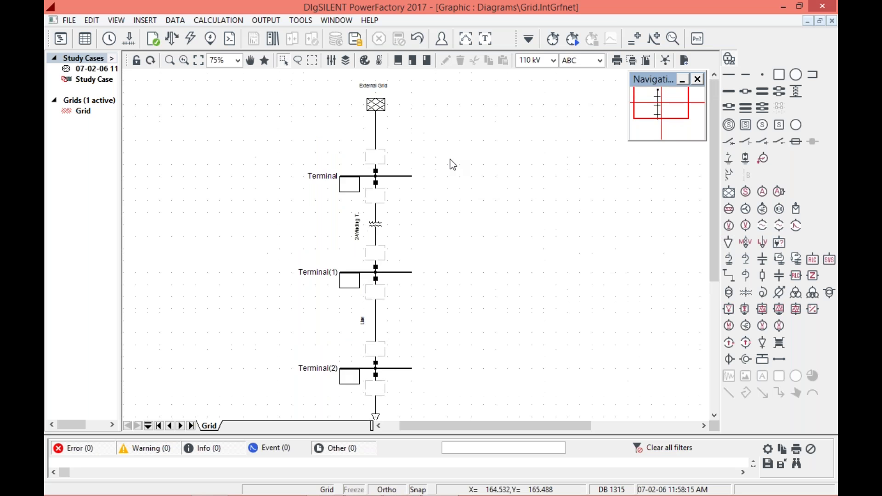
click(380, 109)
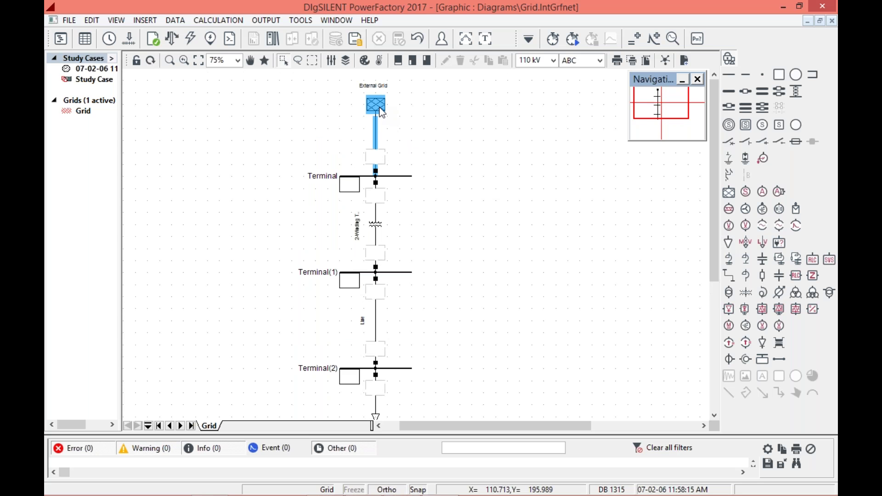
click(426, 105)
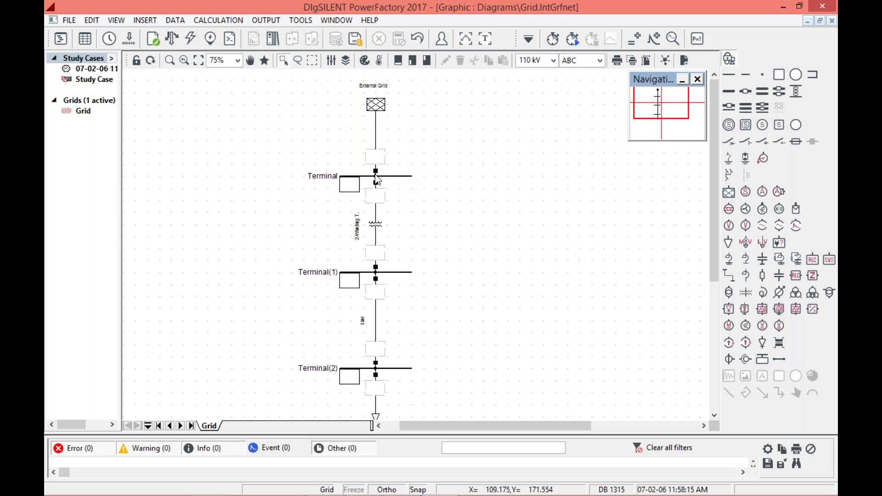
scroll(415, 147, down, 2)
scroll(414, 147, up, 2)
click(376, 104)
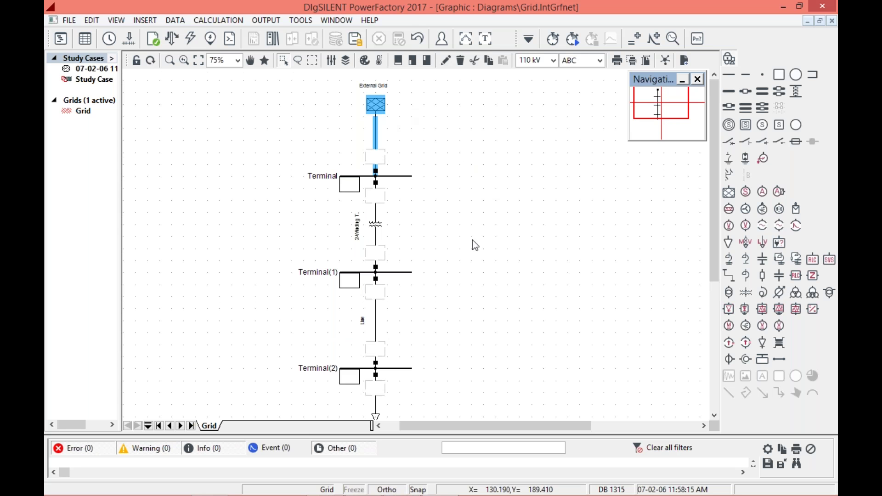
click(416, 151)
Move the external grid down closer to the uppermost terminal, leaving a short connection between them.
click(375, 109)
click(377, 117)
drag(378, 117, 378, 154)
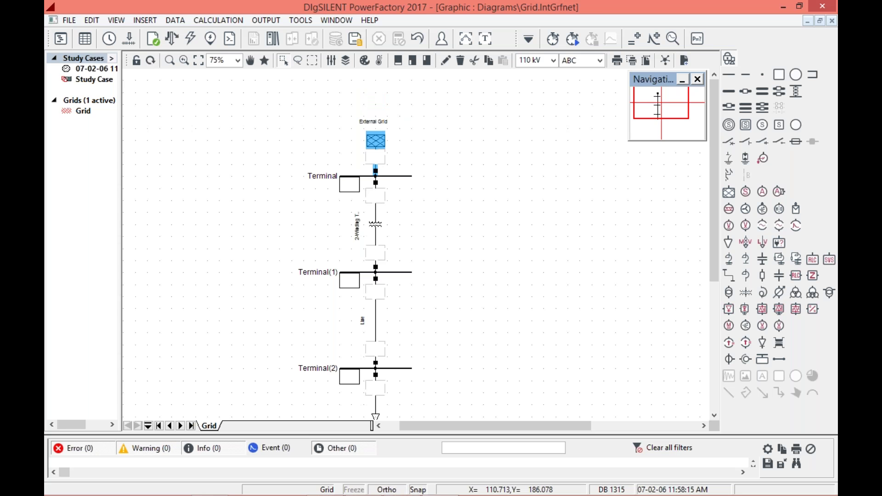
click(376, 135)
drag(376, 135, 376, 123)
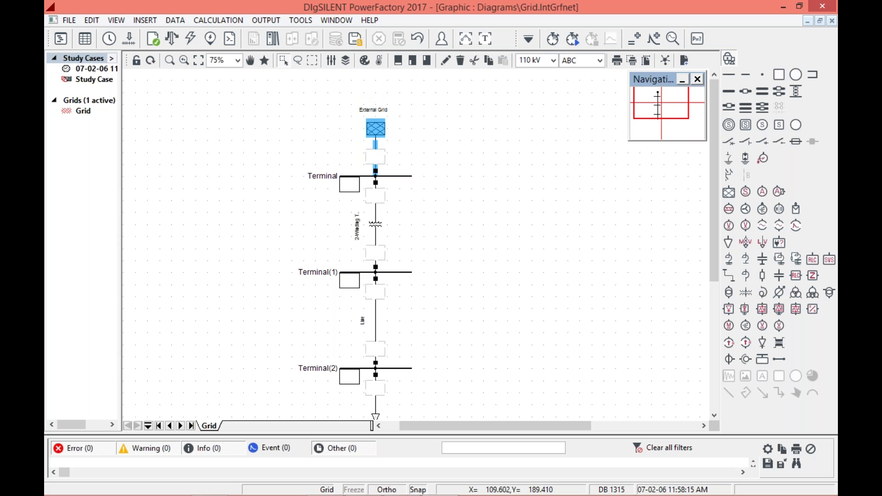
click(482, 154)
Move Terminal(1) up to shorten the transformer connection to the uppermost terminal.
scroll(509, 165, down, 2)
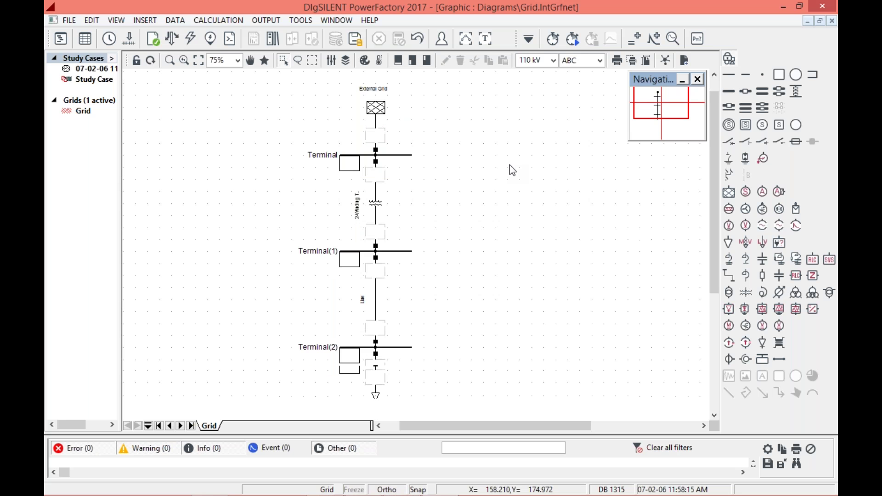
scroll(509, 165, down, 1)
click(375, 199)
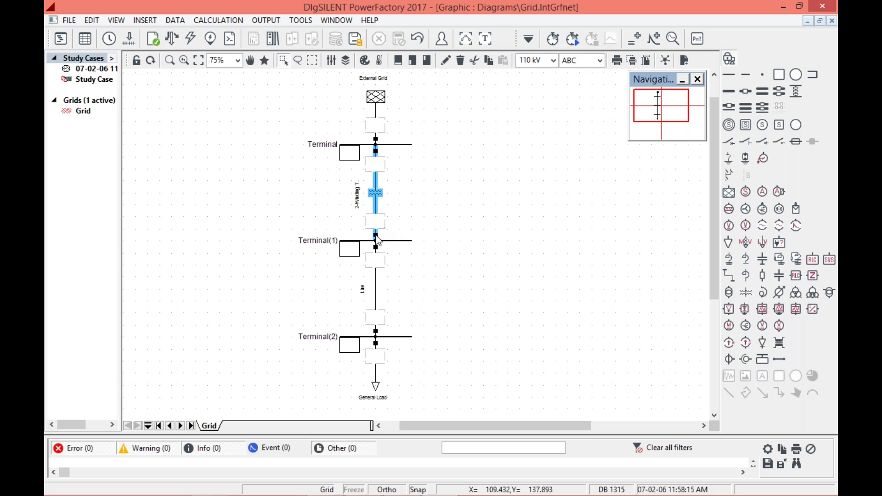
drag(376, 242, 375, 214)
click(440, 203)
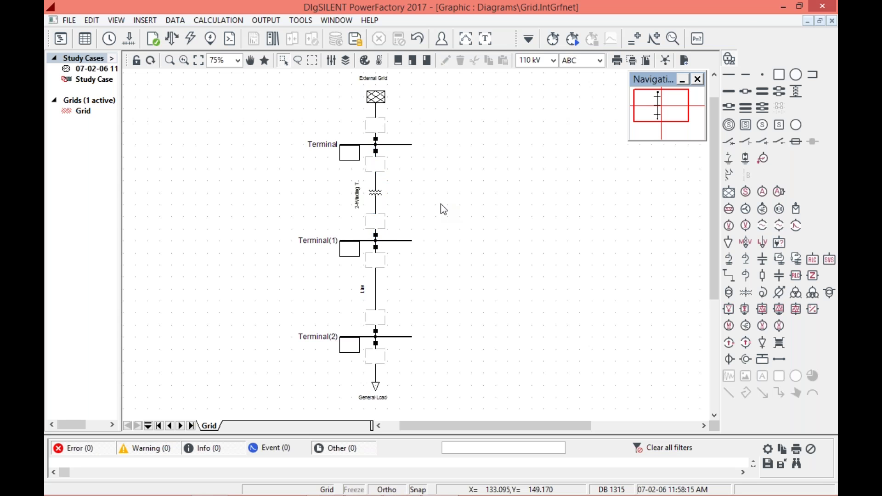
click(385, 240)
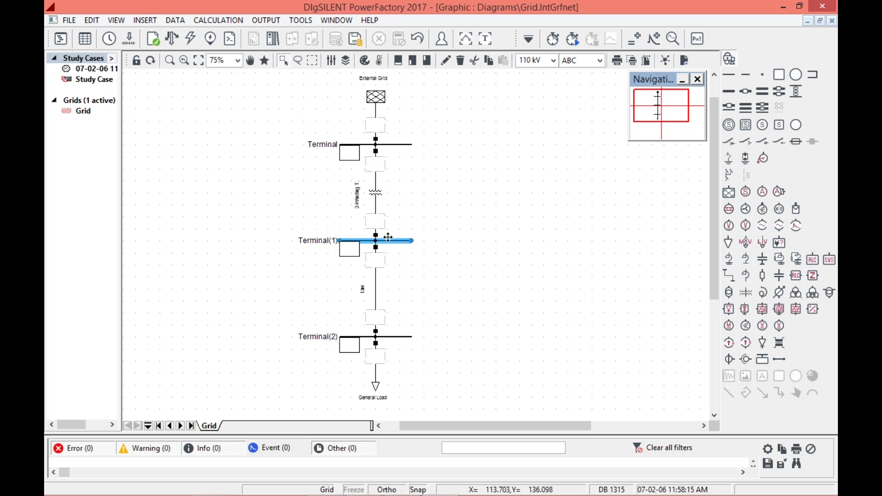
drag(388, 237, 388, 213)
click(550, 217)
Move Terminal(2) up closer to Terminal(1) so the whole network fits in view.
click(392, 336)
drag(393, 334, 393, 301)
click(511, 294)
scroll(511, 294, up, 1)
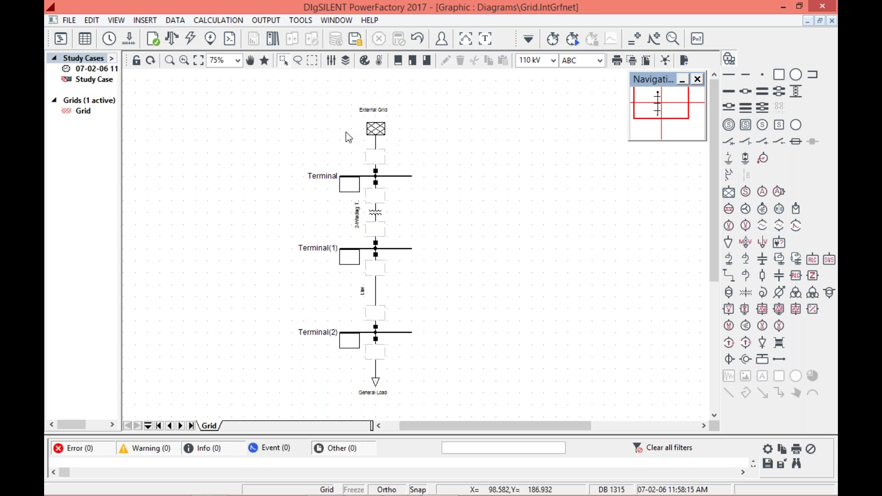
Open the properties of the uppermost terminal and rename it as bus 1.
click(398, 176)
double_click(398, 176)
key(Escape)
double_click(448, 173)
key(End)
key(BackSpace)
key(BackSpace)
key(BackSpace)
key(BackSpace)
key(BackSpace)
key(BackSpace)
key(BackSpace)
key(BackSpace)
text(bus 1)
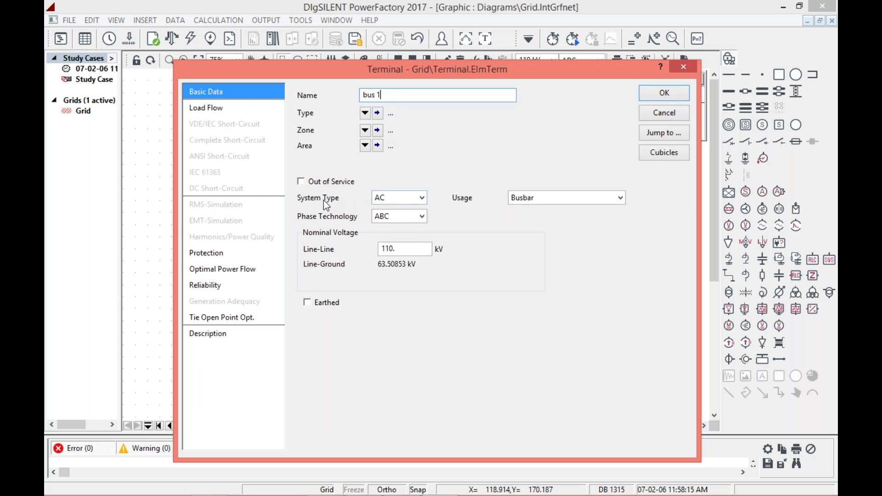
Check the available system types, phase technologies and usages of bus 1, along with its line-line nominal voltage.
click(395, 201)
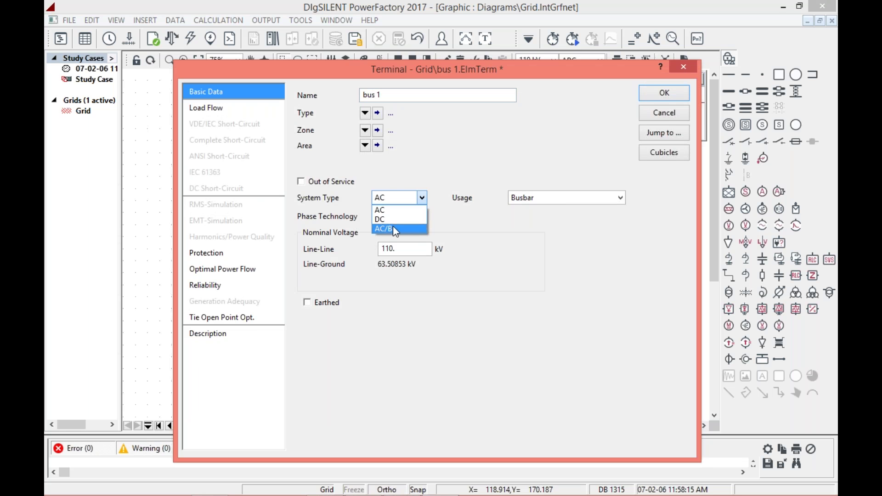
click(442, 224)
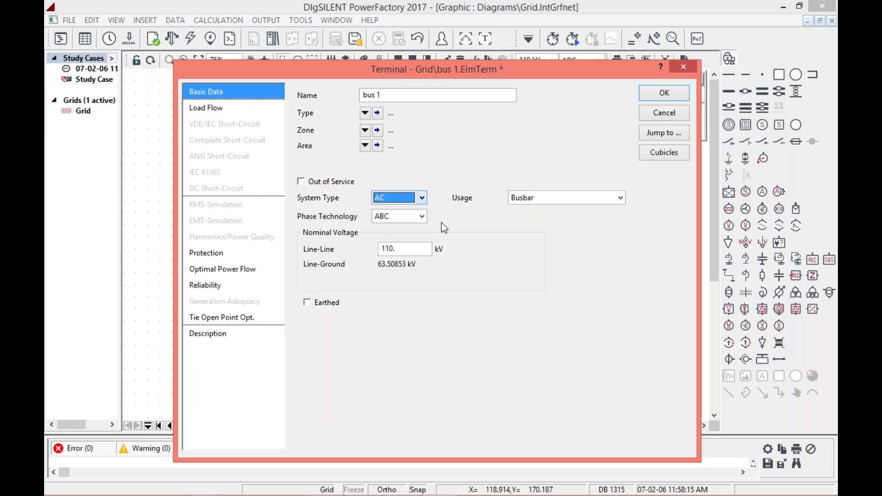
click(399, 217)
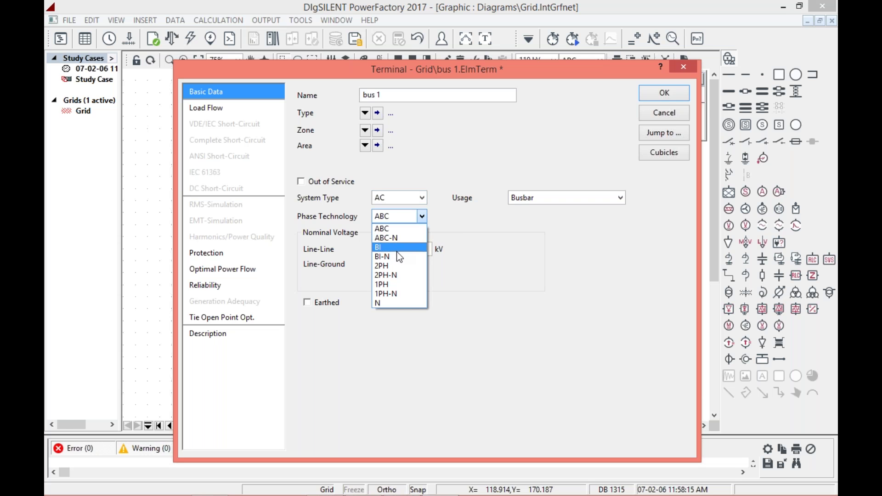
click(389, 340)
click(572, 200)
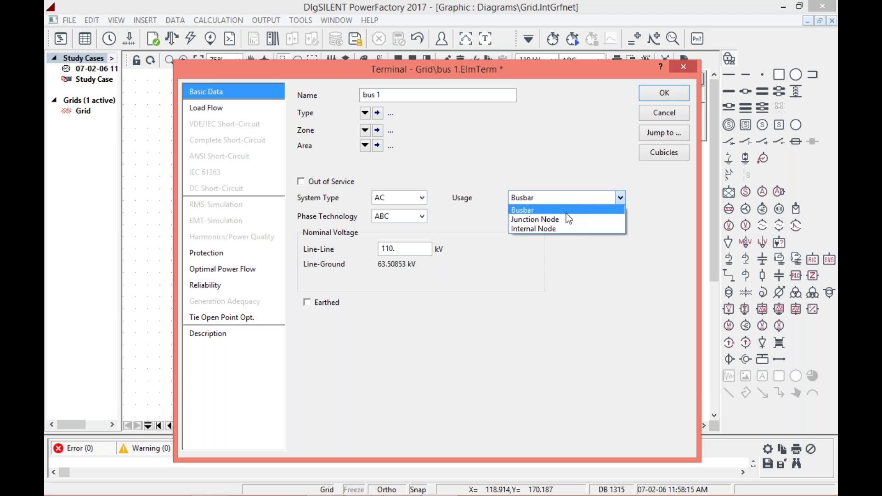
click(550, 257)
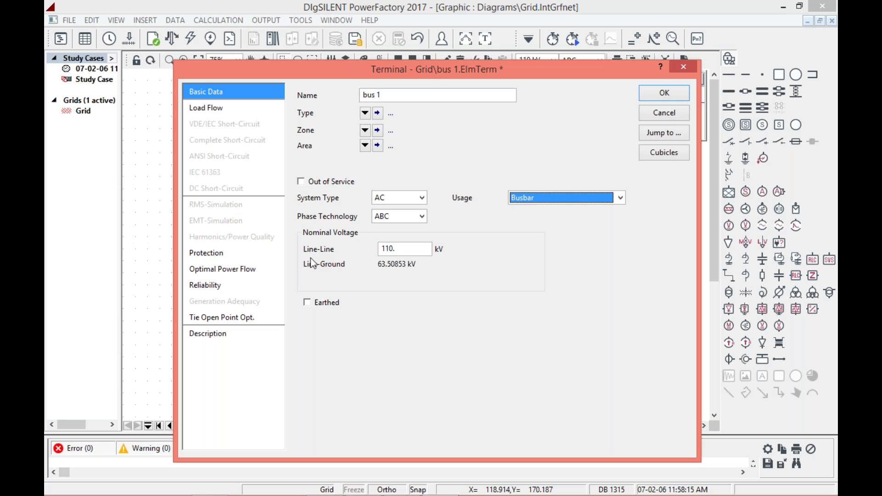
click(403, 248)
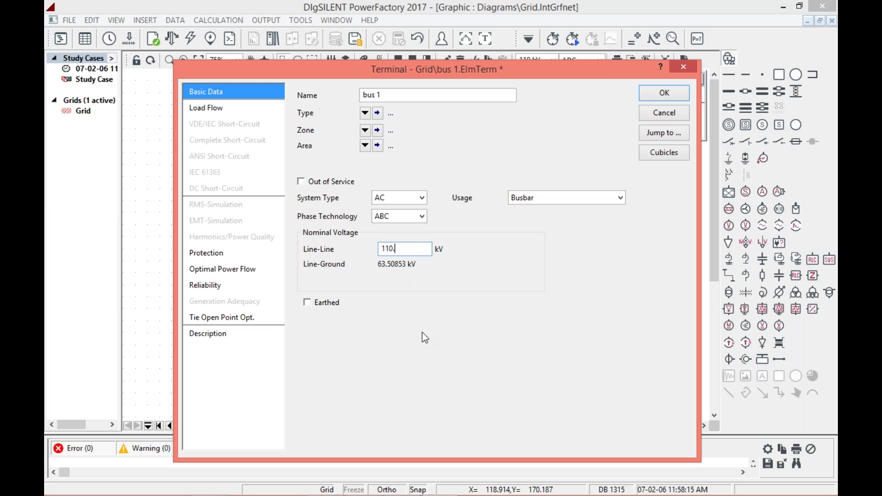
Review bus 1's load flow voltage control settings and limits, and accept the terminal's properties.
click(221, 108)
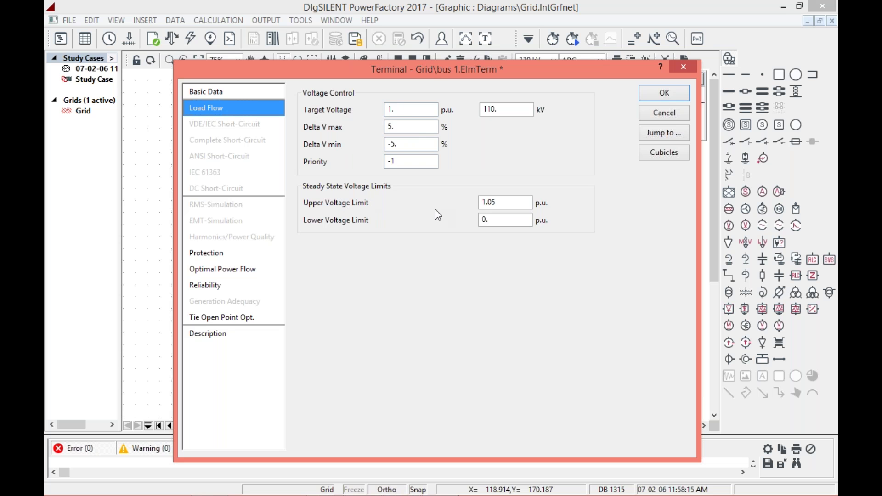
click(230, 92)
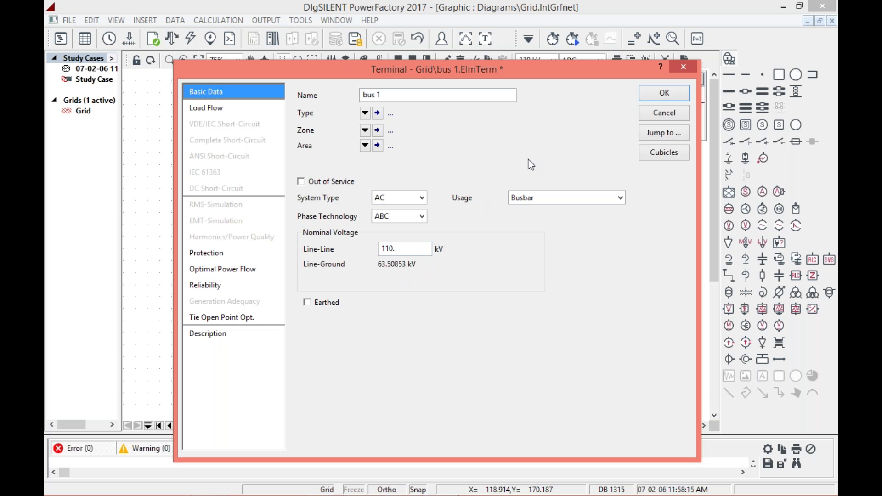
click(656, 95)
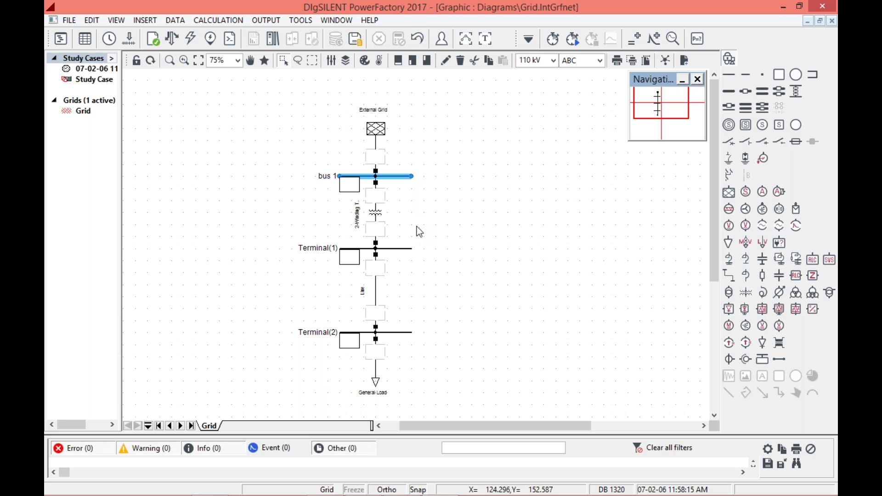
Open the 2-winding transformer's properties and examine its neutral connection options and star point grounding on the HV and LV sides.
click(377, 216)
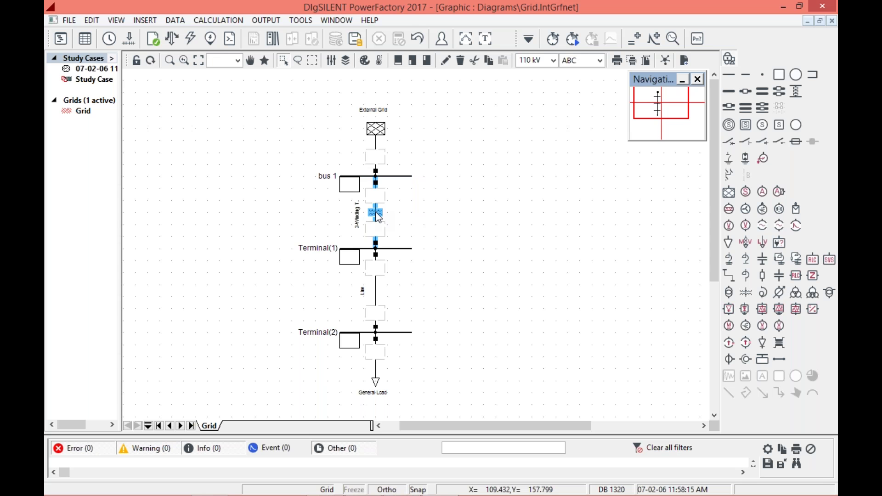
double_click(377, 216)
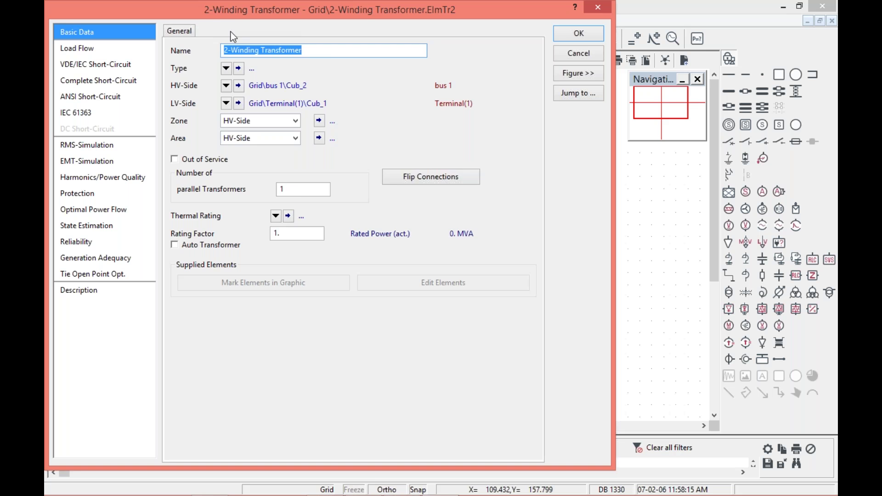
click(232, 34)
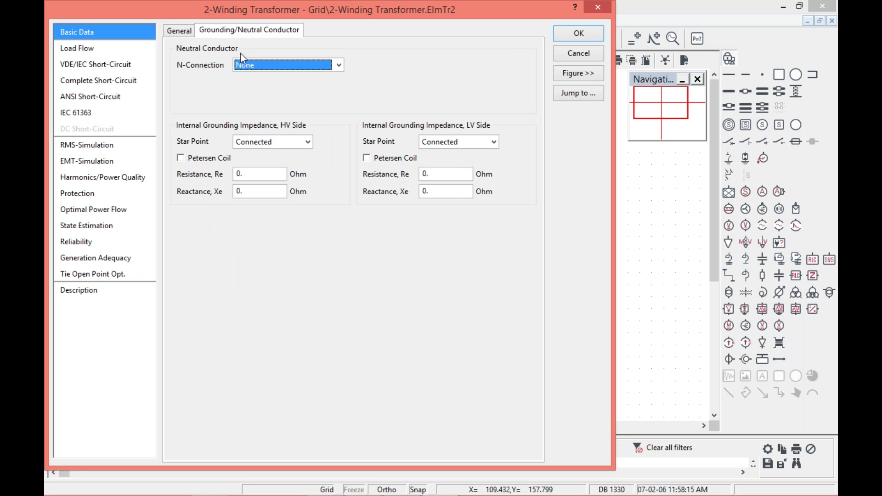
click(269, 65)
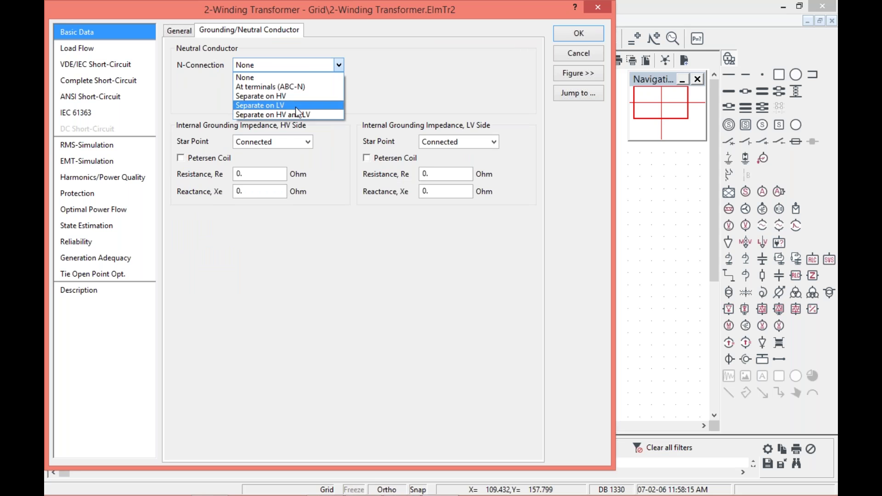
click(222, 90)
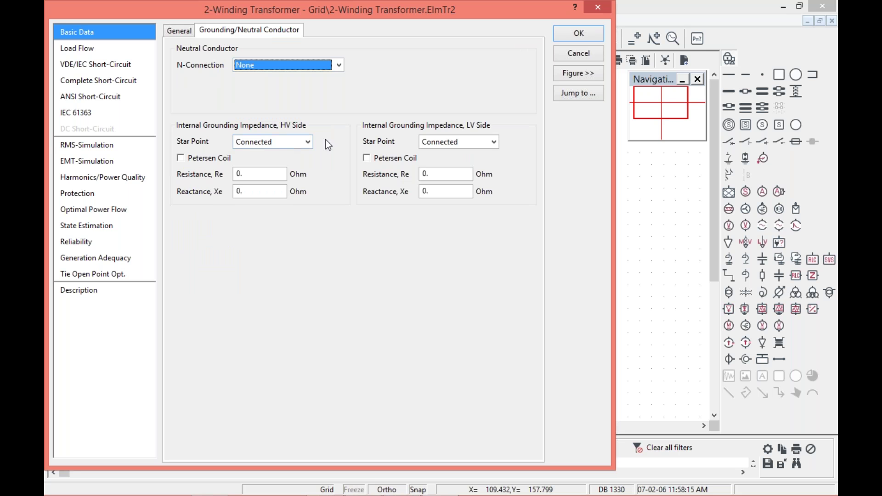
click(449, 146)
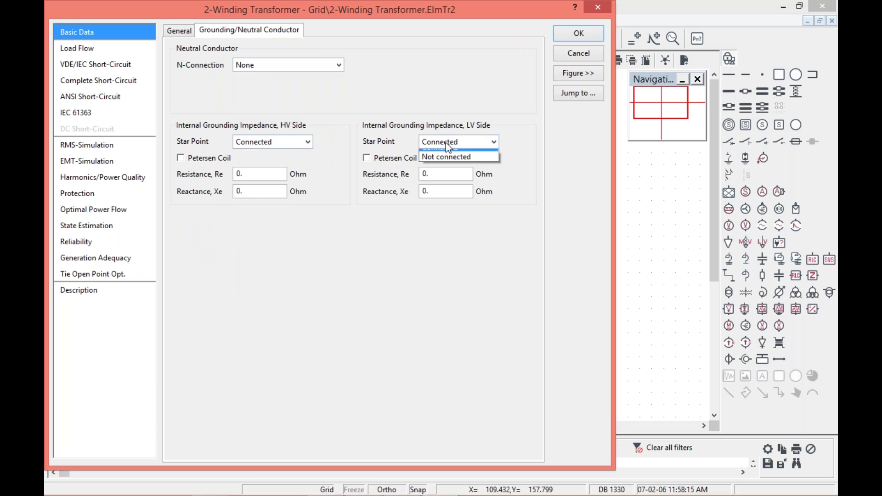
click(403, 228)
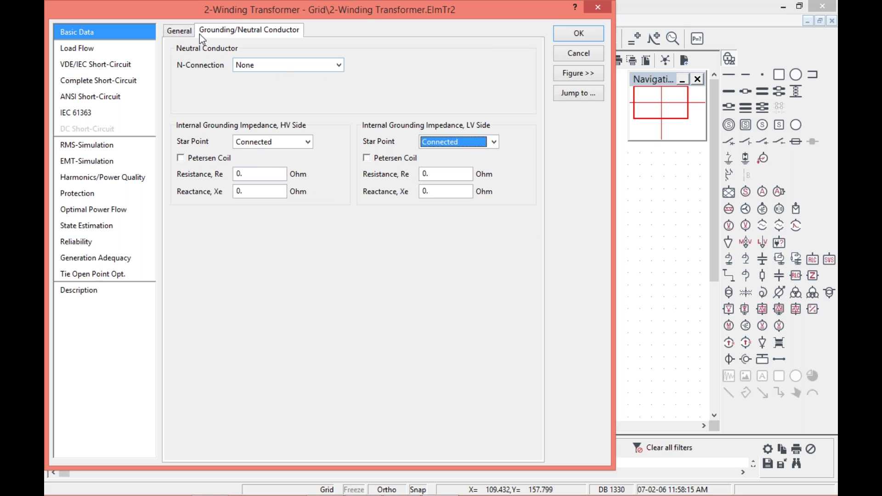
click(180, 31)
Examine the transformer's load flow settings, including both tap changer controllers and the advanced options.
click(90, 50)
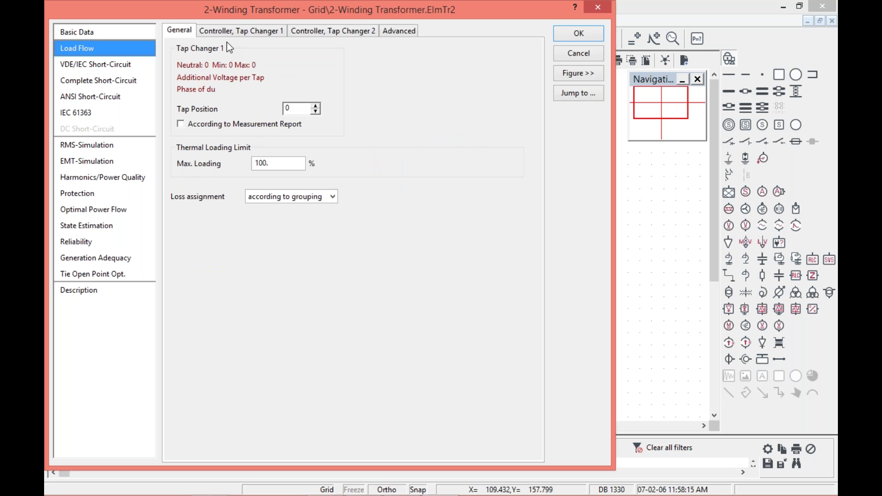
click(276, 30)
click(320, 30)
click(399, 32)
click(282, 33)
click(178, 31)
Look through the transformer's short-circuit, IEC 61363, RMS and EMT simulation, and harmonics settings.
click(84, 68)
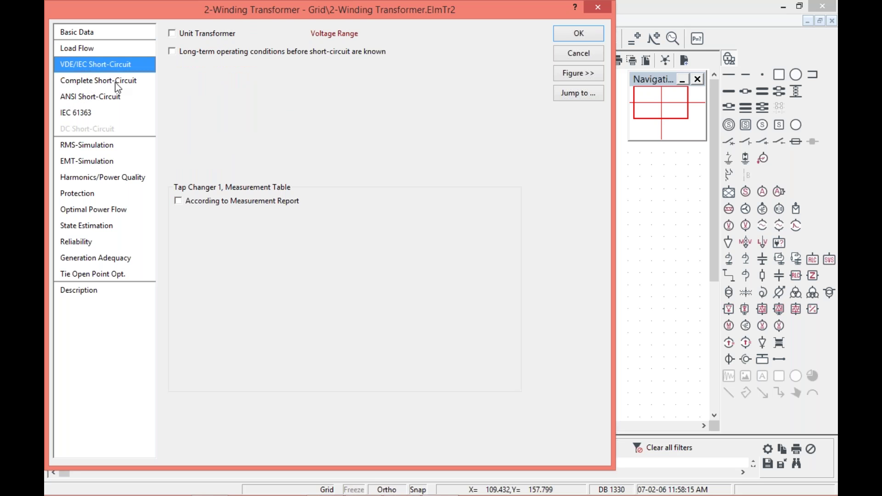
click(102, 83)
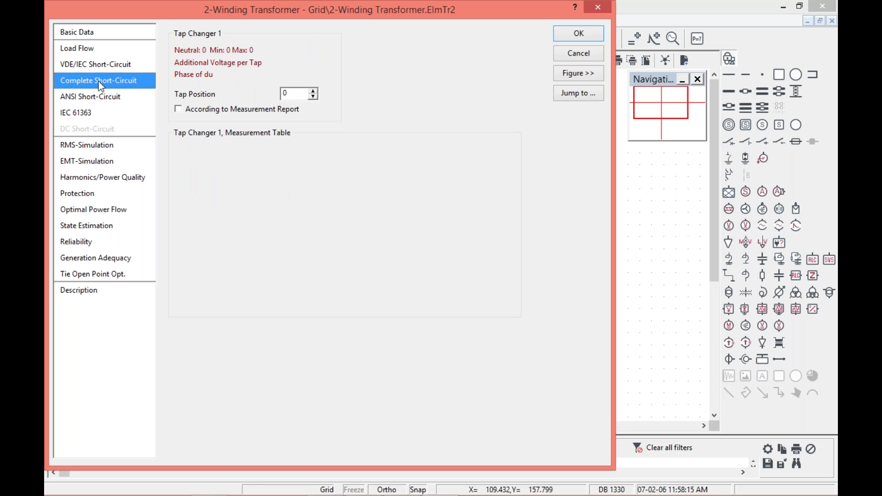
click(95, 97)
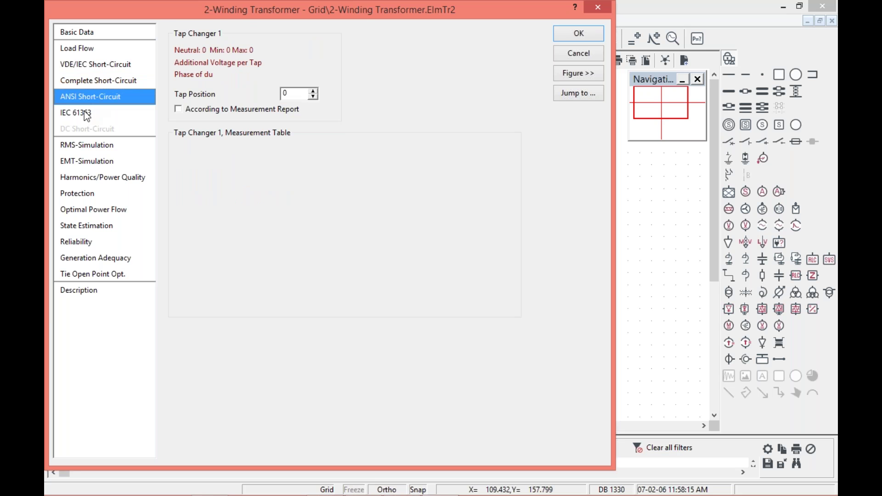
click(85, 114)
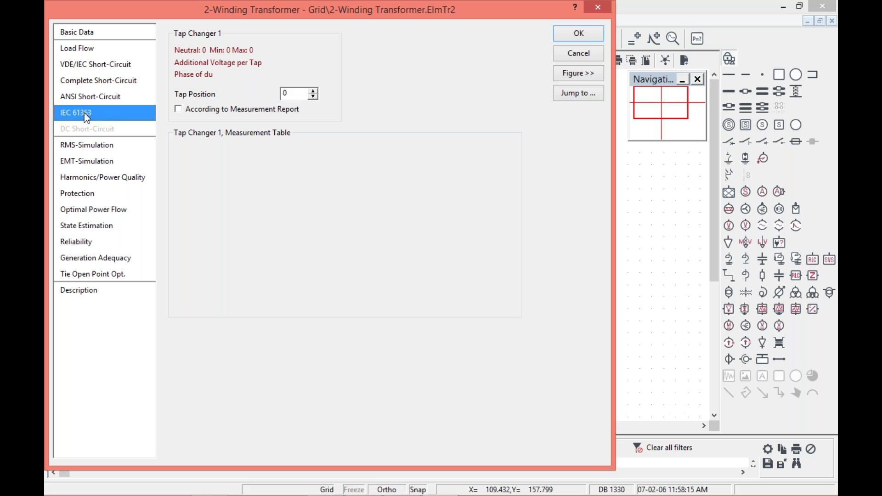
click(103, 146)
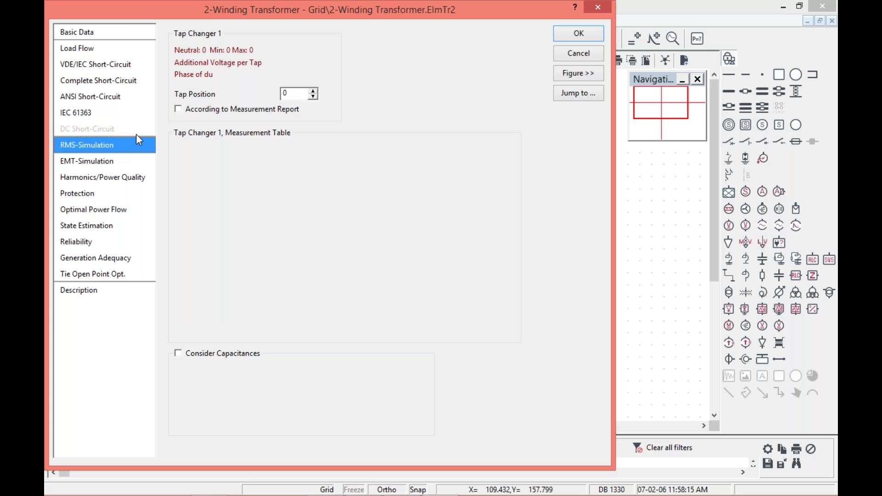
click(92, 163)
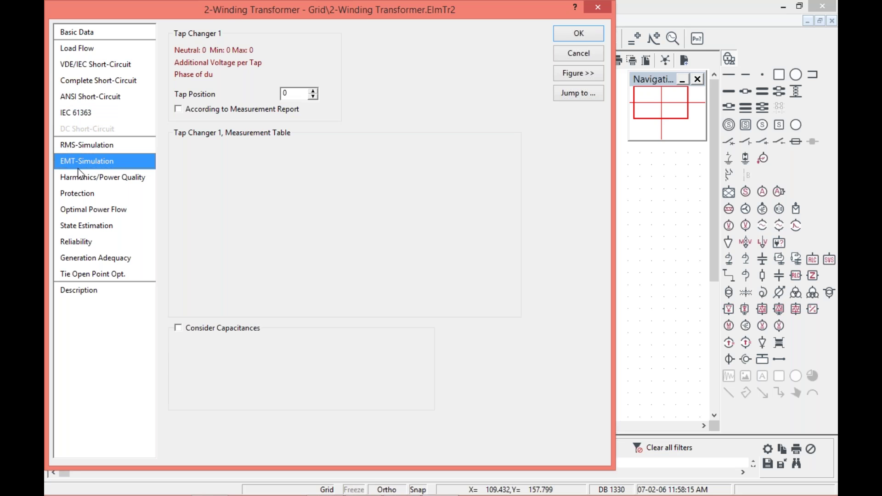
click(82, 181)
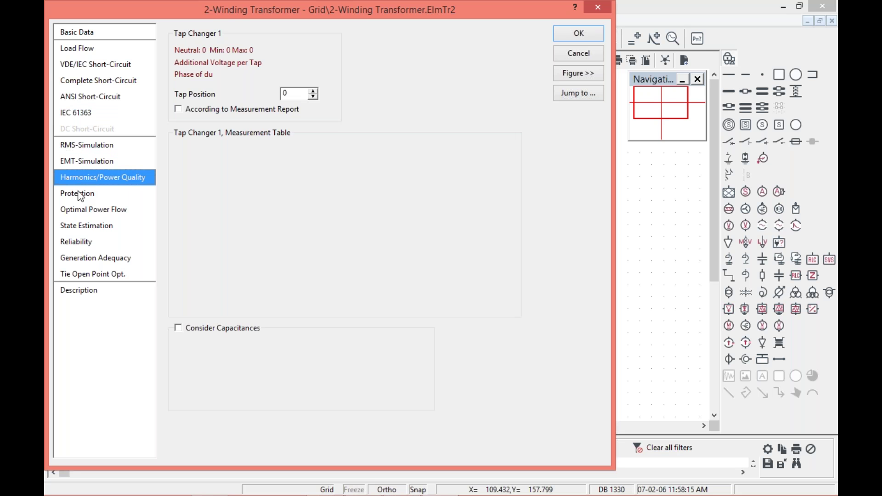
Look through the transformer's protection, optimal power flow, state estimation, reliability, generation adequacy and tie open point settings.
click(79, 195)
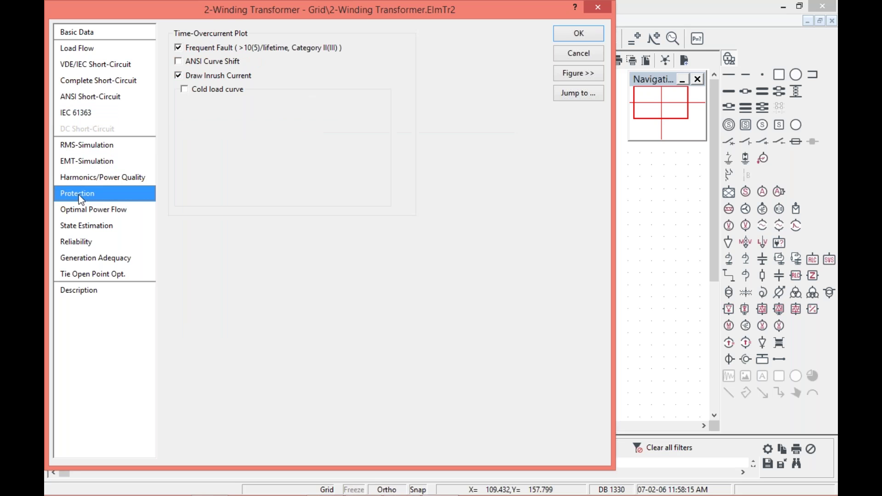
click(111, 214)
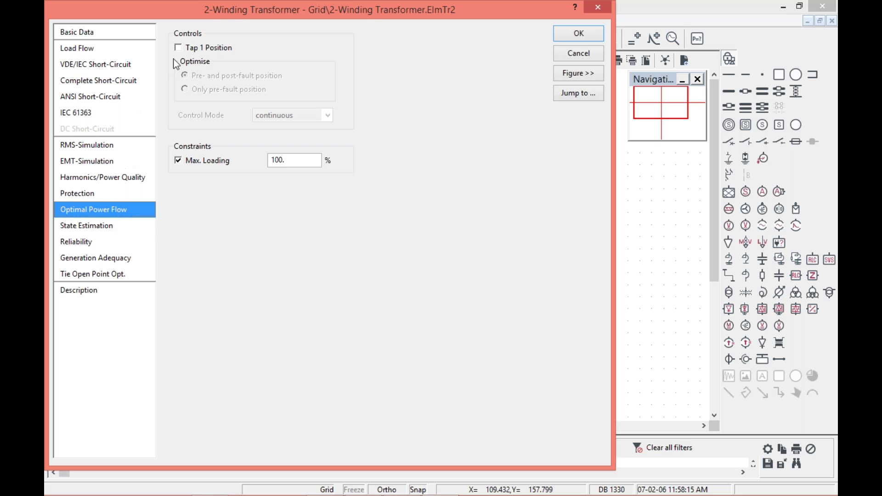
click(114, 223)
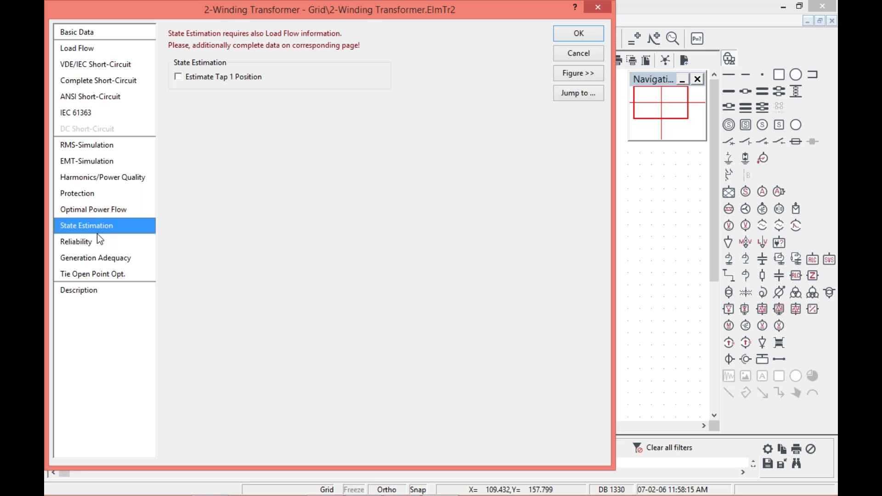
click(98, 235)
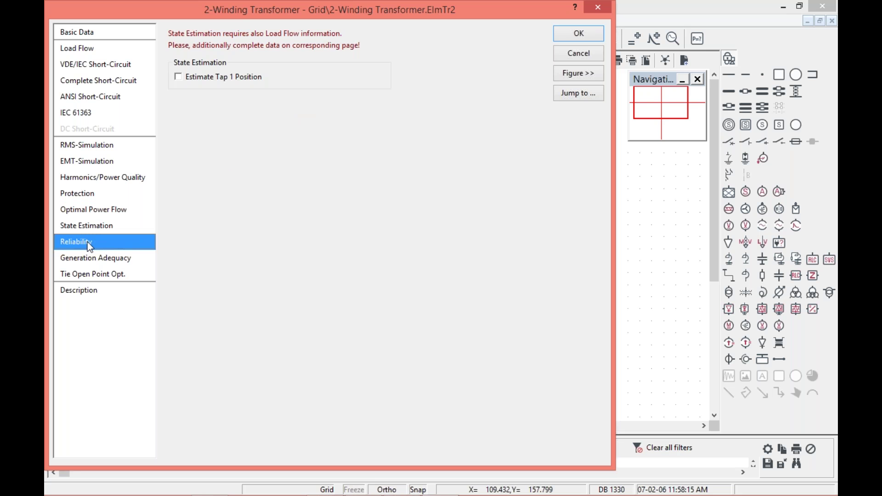
click(105, 258)
click(98, 271)
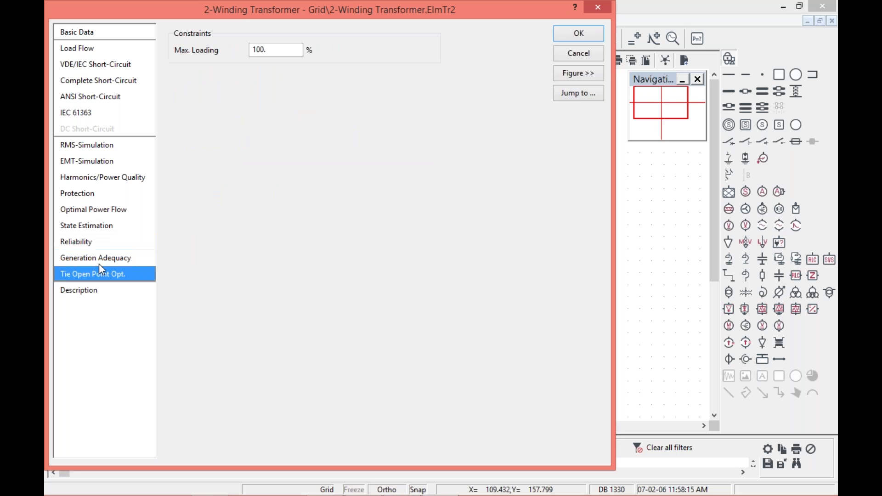
click(84, 259)
click(81, 243)
click(84, 225)
click(85, 209)
click(89, 193)
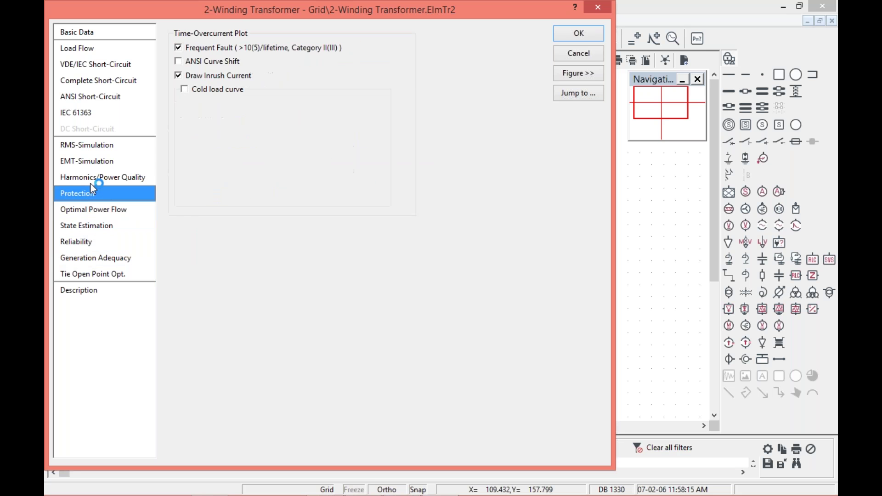
click(92, 177)
click(97, 161)
click(98, 147)
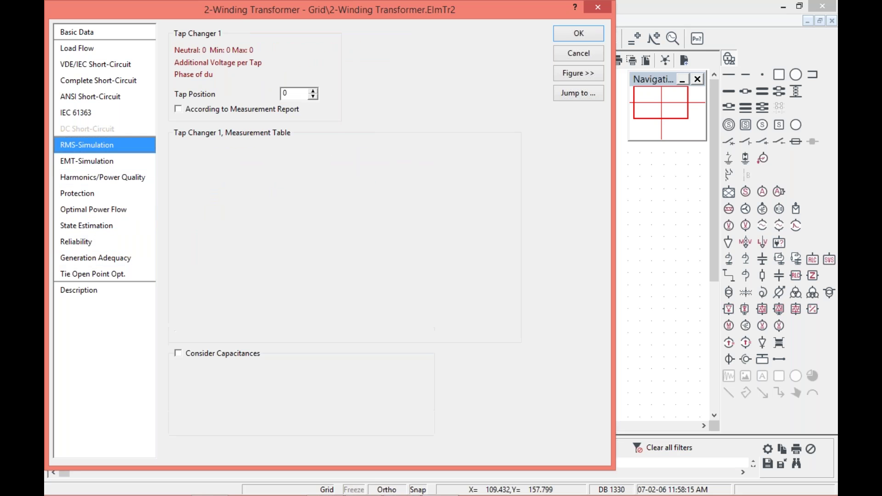
Return to the transformer's basic data and look at the 50Hz and 60Hz folders of the global transformer type library.
click(98, 28)
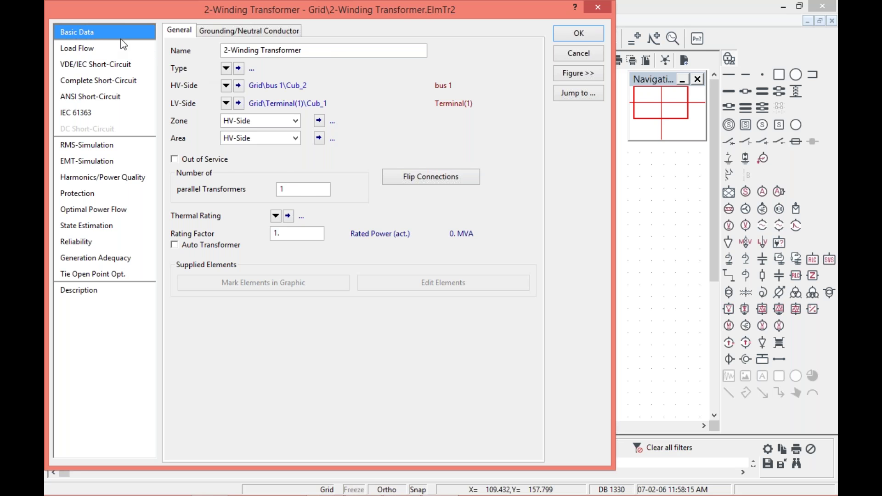
click(237, 31)
click(180, 31)
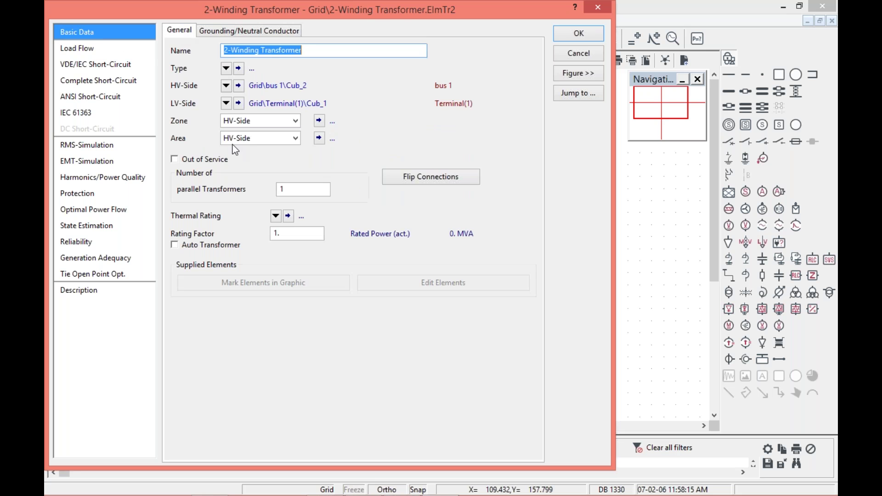
click(226, 69)
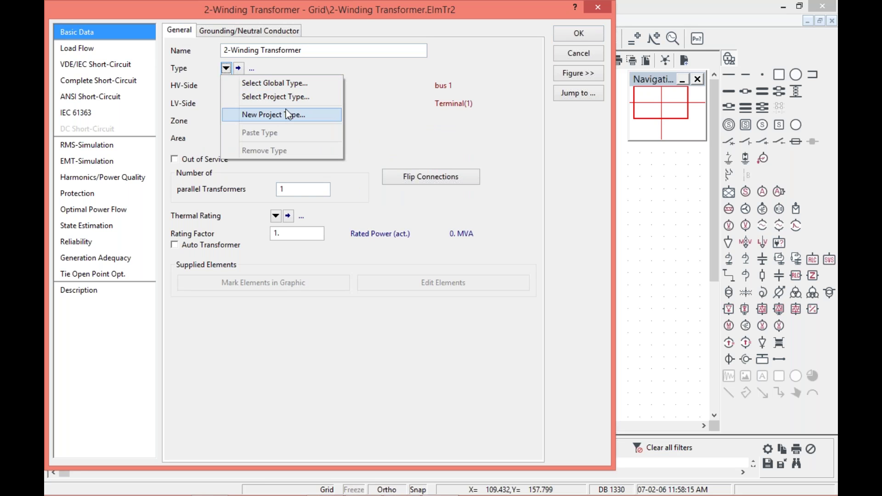
click(304, 81)
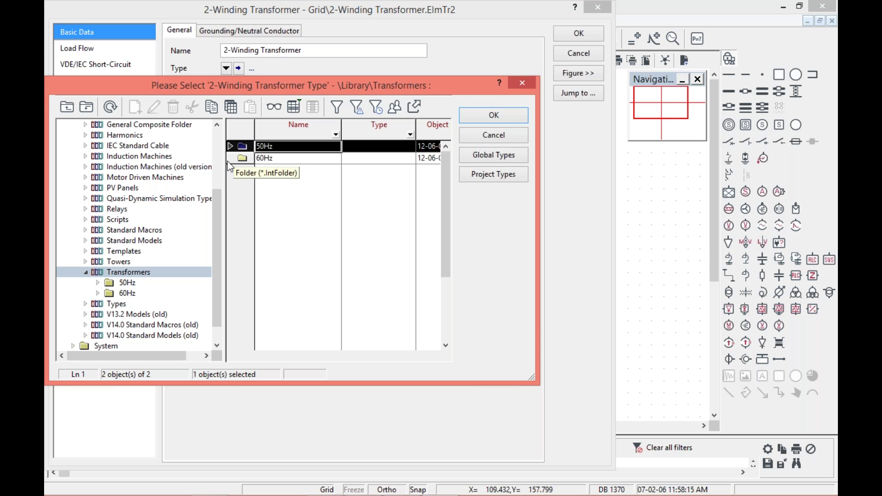
click(232, 160)
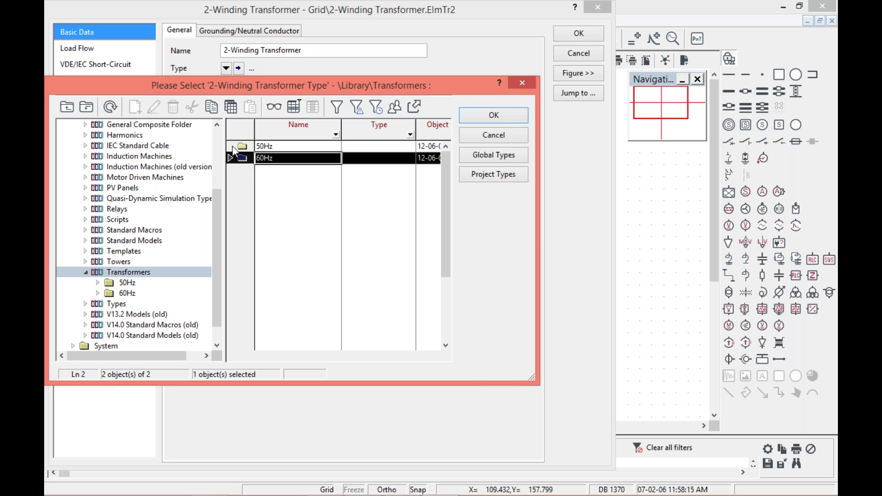
click(233, 146)
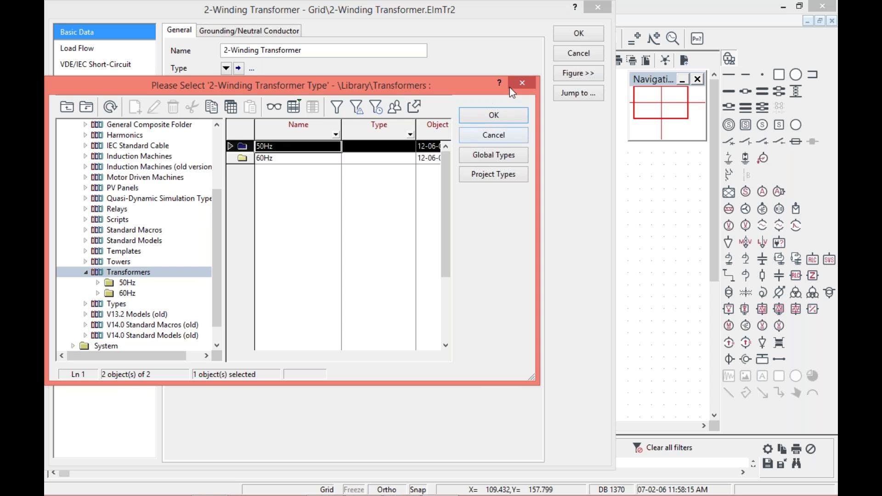
click(521, 83)
Create a new project type for the 2-winding transformer and name it "x-mer 1".
click(226, 68)
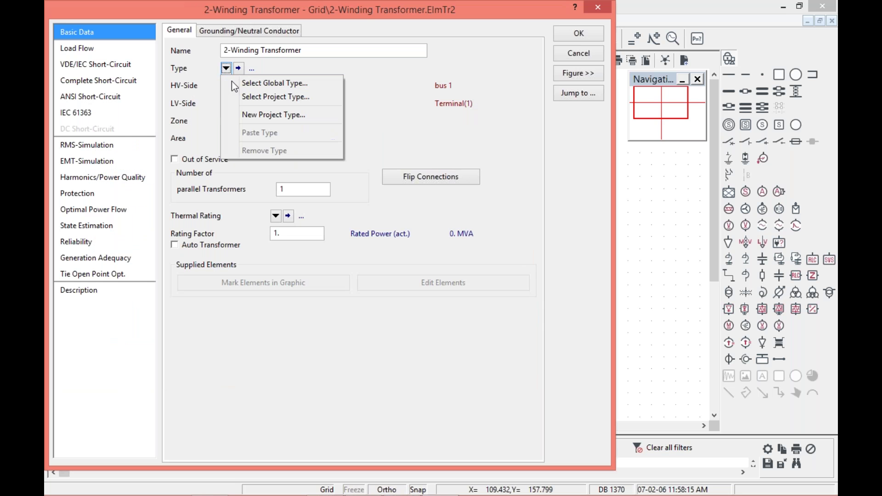
click(267, 115)
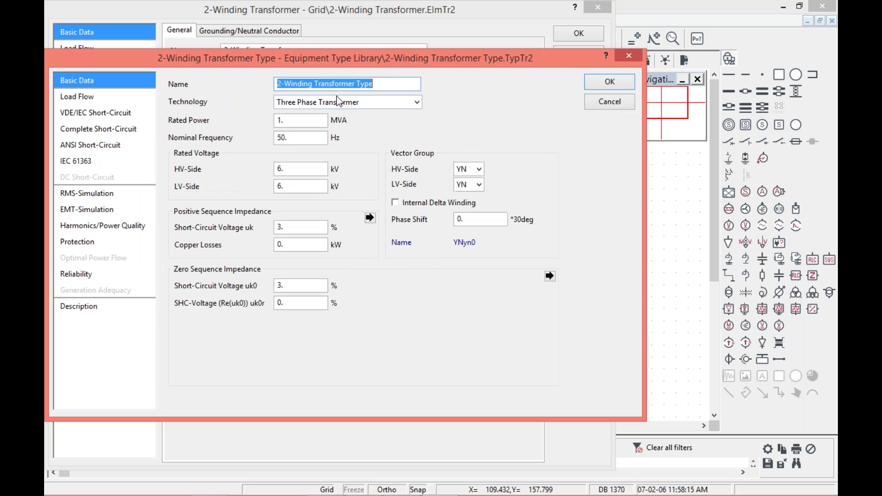
click(379, 84)
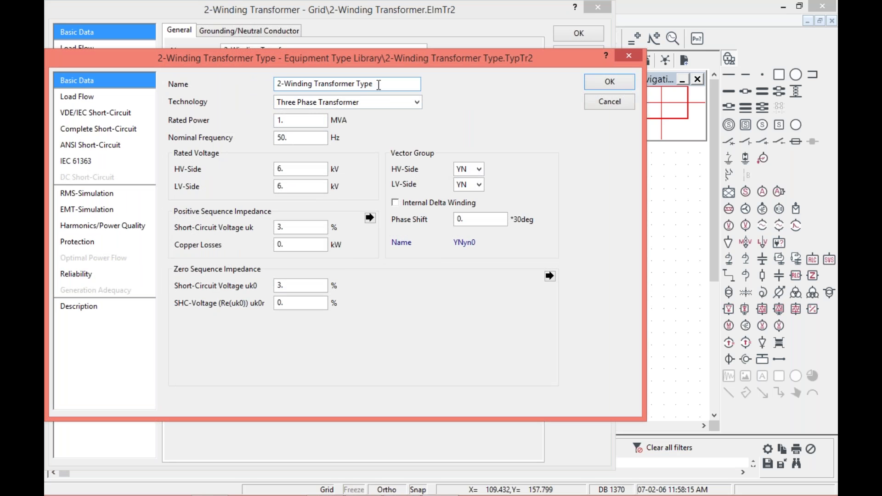
key(BackSpace)
key(BackSpace)
key(BackSpace)
key(BackSpace)
key(BackSpace)
key(BackSpace)
key(BackSpace)
key(BackSpace)
key(BackSpace)
key(BackSpace)
key(BackSpace)
key(BackSpace)
key(BackSpace)
key(BackSpace)
key(BackSpace)
key(BackSpace)
key(BackSpace)
key(BackSpace)
key(BackSpace)
key(BackSpace)
key(BackSpace)
key(BackSpace)
key(BackSpace)
text(xmer)
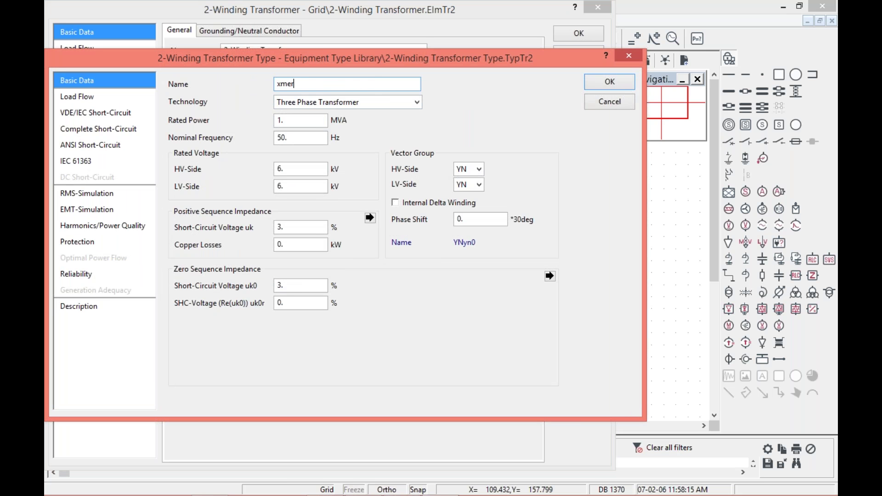
key(Left)
key(Left)
key(Left)
text(-)
key(End)
text(1)
Choose Three Phase Transformer as the type's technology and set its rated power to 25 MVA.
click(317, 106)
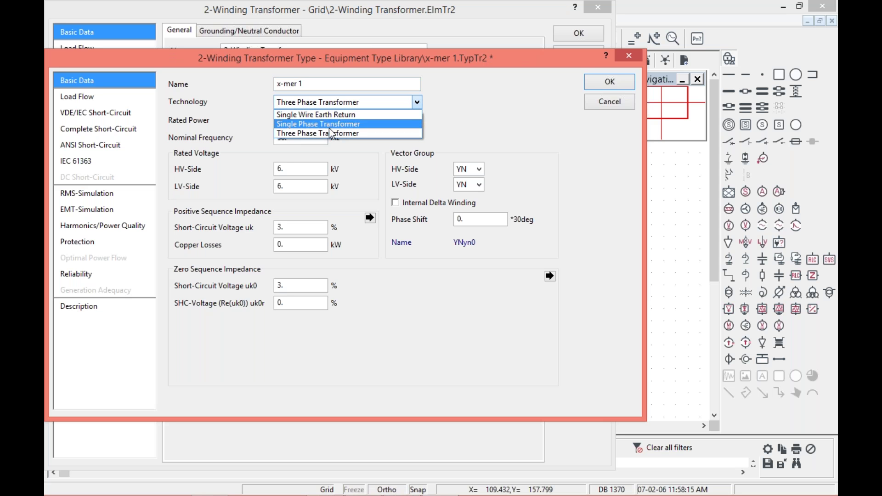
click(329, 132)
click(311, 118)
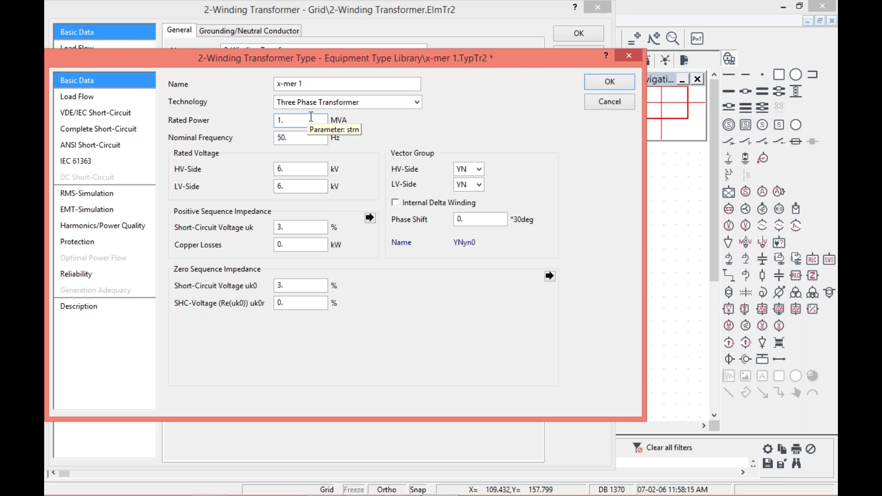
key(BackSpace)
key(BackSpace)
text(25)
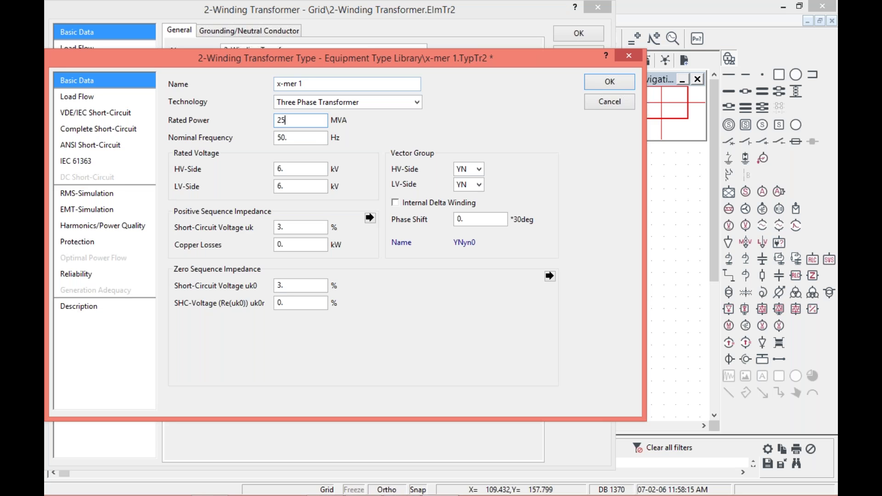
Set the transformer type's rated voltage to 110 kV on the HV side and 11 kV on the LV side.
click(296, 169)
key(BackSpace)
key(BackSpace)
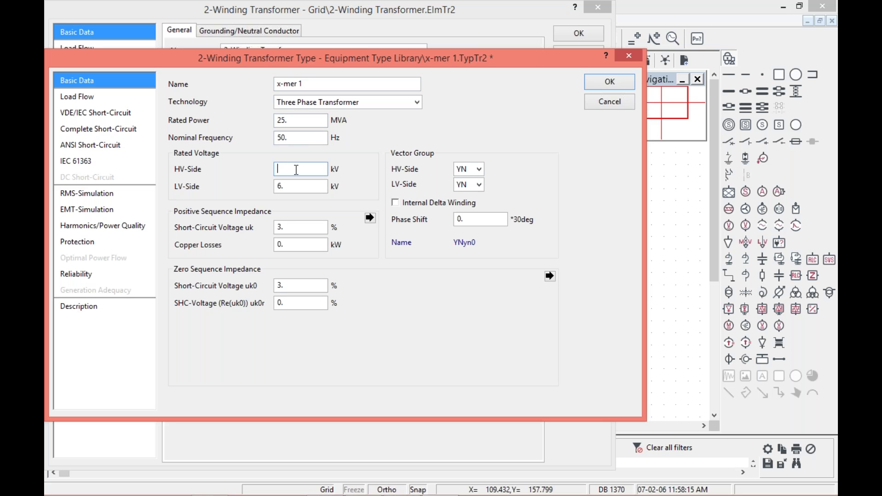
text(110)
click(297, 186)
key(BackSpace)
key(BackSpace)
text(11)
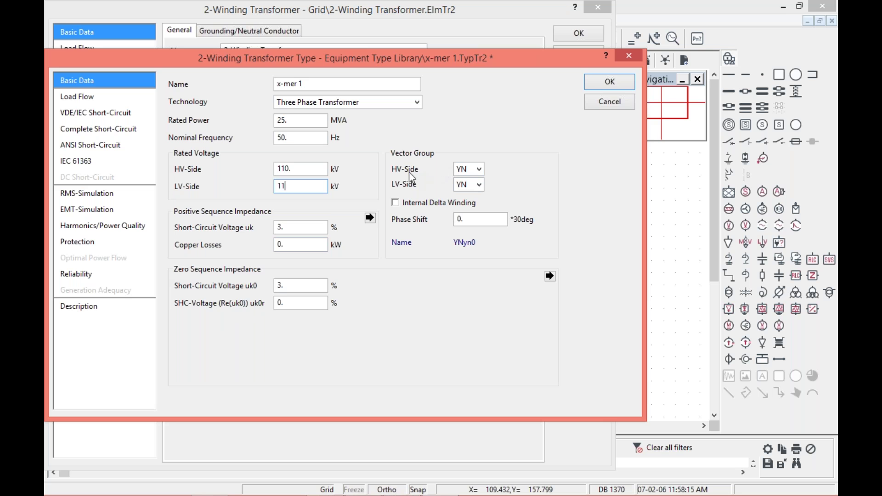
Keep YN as the vector group for both the HV and LV sides and check the phase shift.
click(468, 170)
click(450, 263)
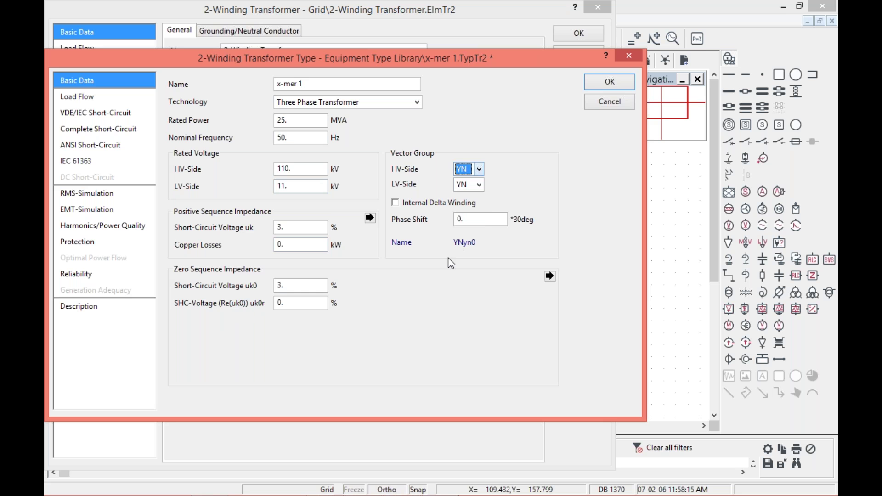
click(460, 188)
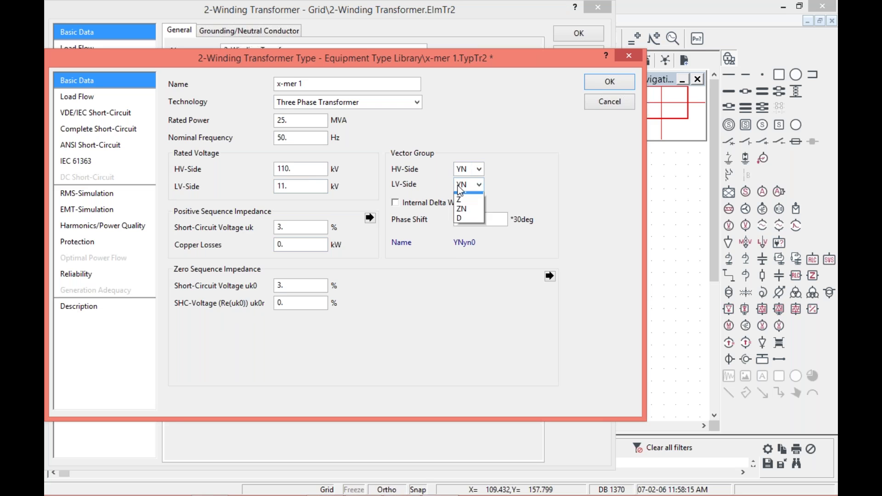
click(458, 187)
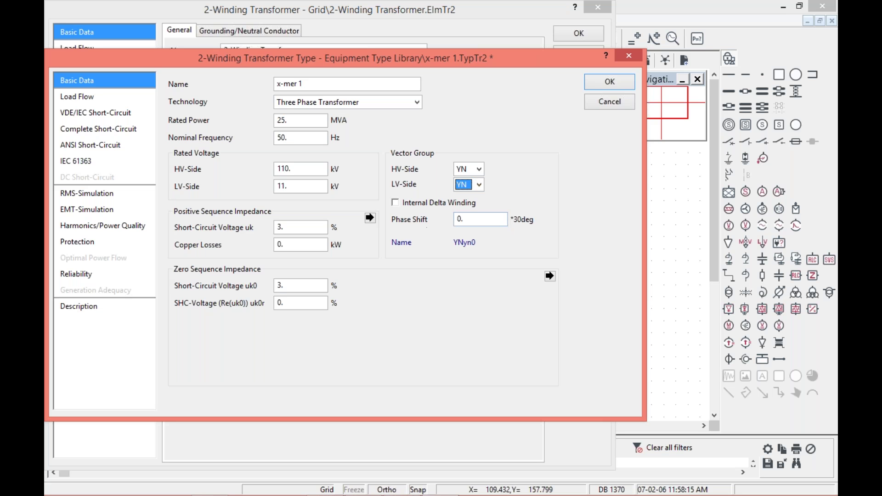
click(483, 219)
Look through the transformer type's load flow, VDE/IEC, complete and ANSI short-circuit, and IEC 61363 settings.
click(86, 99)
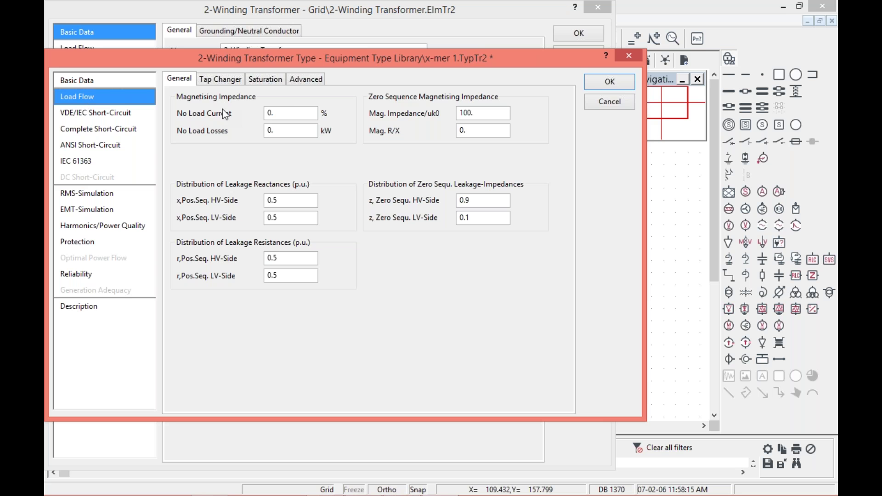
click(296, 114)
click(299, 130)
click(102, 107)
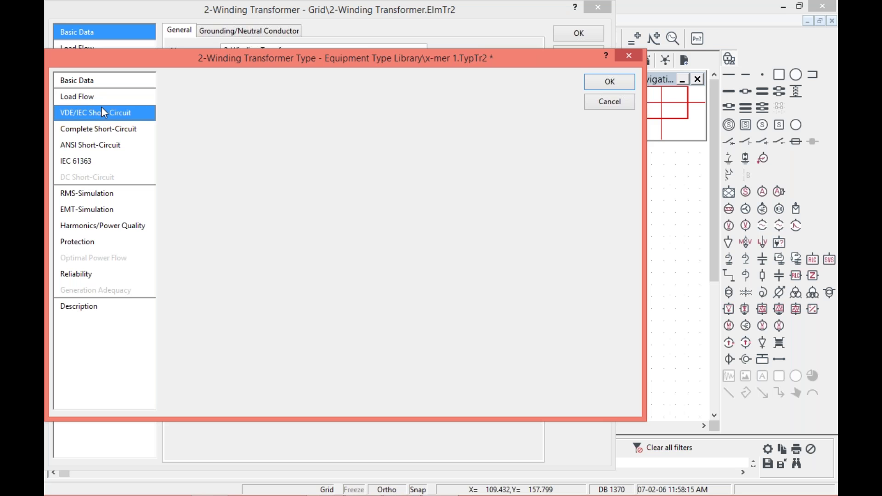
click(109, 130)
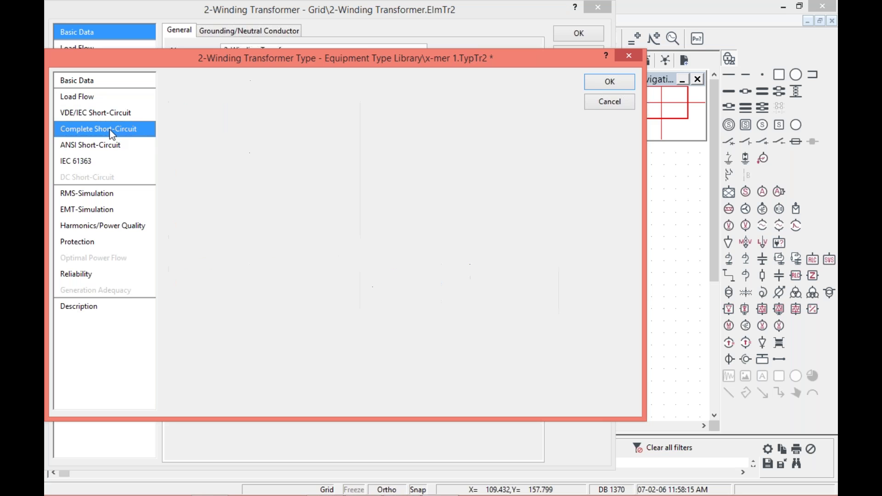
click(101, 112)
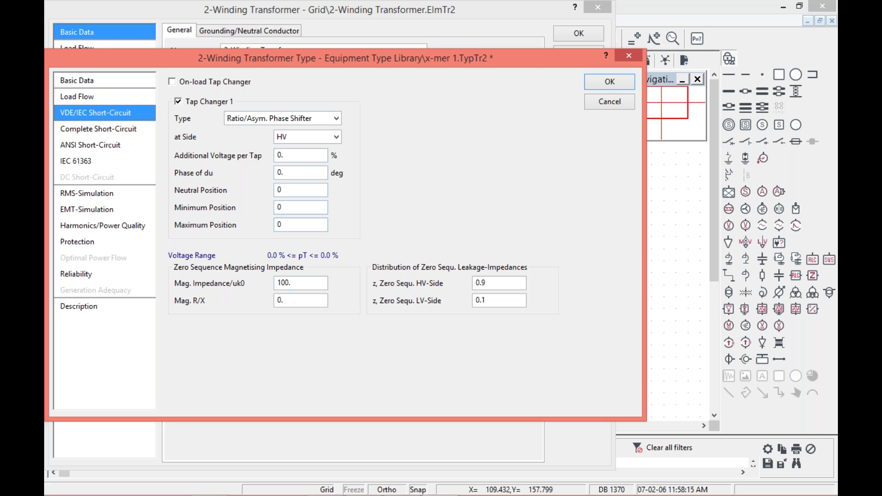
click(102, 130)
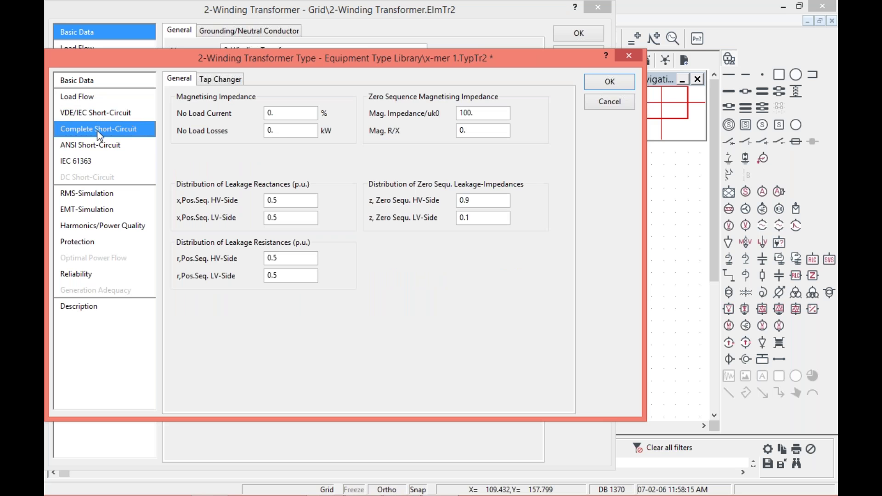
click(108, 146)
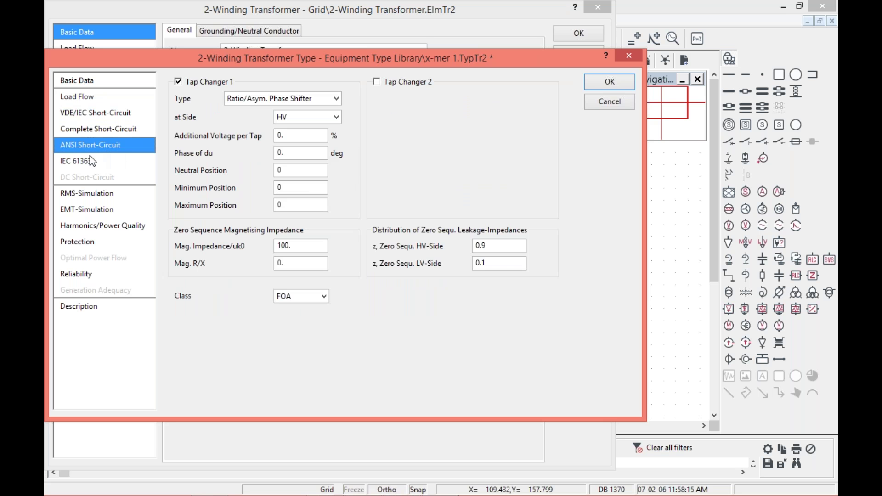
click(87, 161)
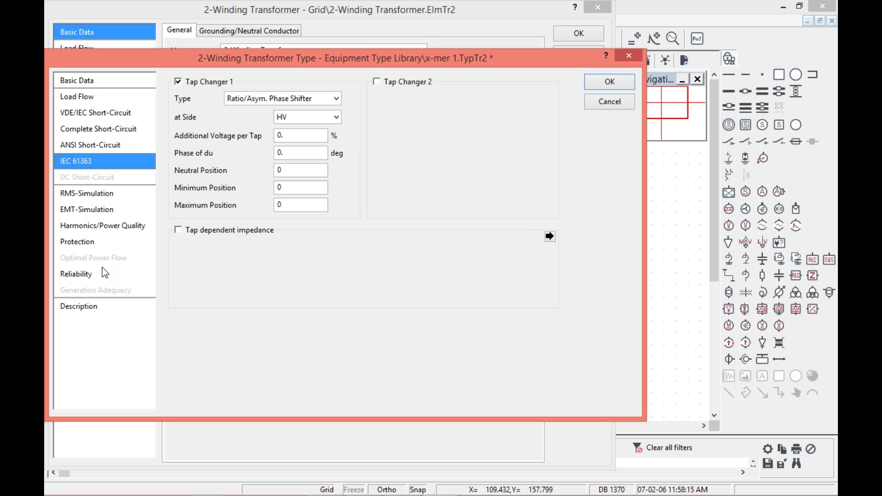
Recheck the type's rated power and nominal frequency, accept the type for the transformer, and confirm the transformer's properties.
click(79, 82)
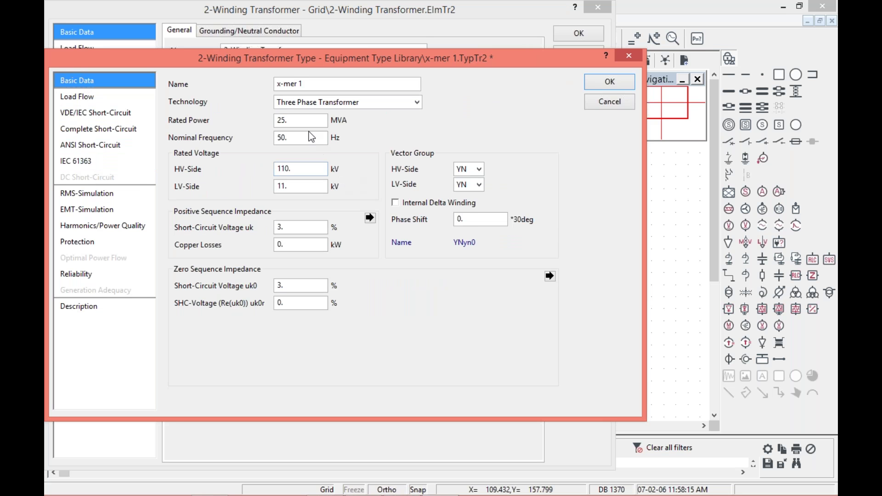
click(297, 119)
click(299, 139)
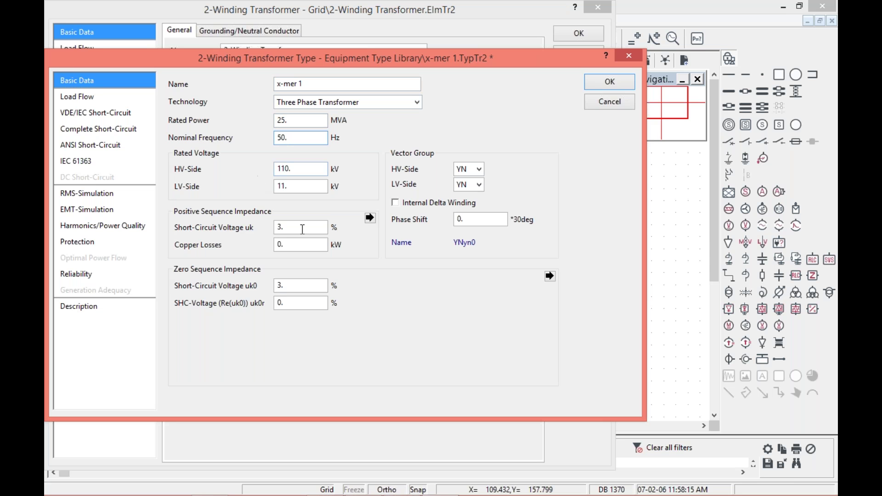
click(605, 87)
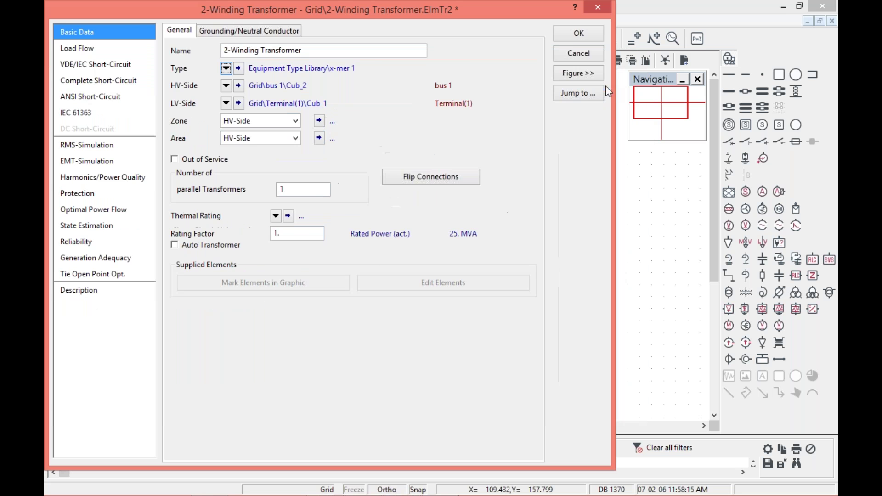
click(579, 34)
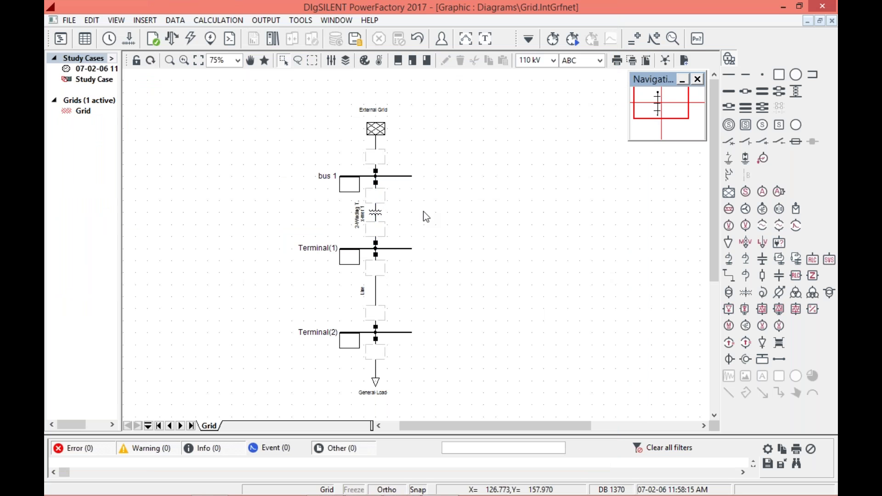
Open the properties of the busbar Terminal(1) below the transformer and rename it "bus 2".
double_click(400, 251)
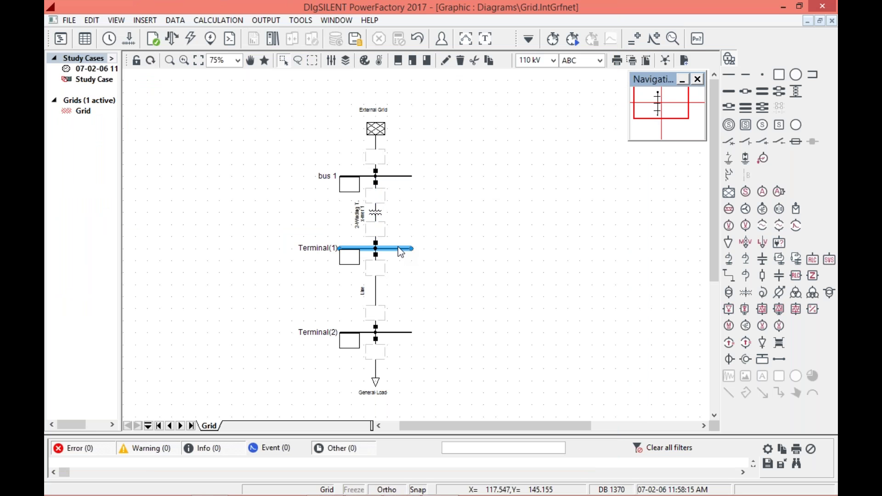
click(447, 92)
key(BackSpace)
key(BackSpace)
key(BackSpace)
key(BackSpace)
key(BackSpace)
key(BackSpace)
key(BackSpace)
key(BackSpace)
key(BackSpace)
key(BackSpace)
key(BackSpace)
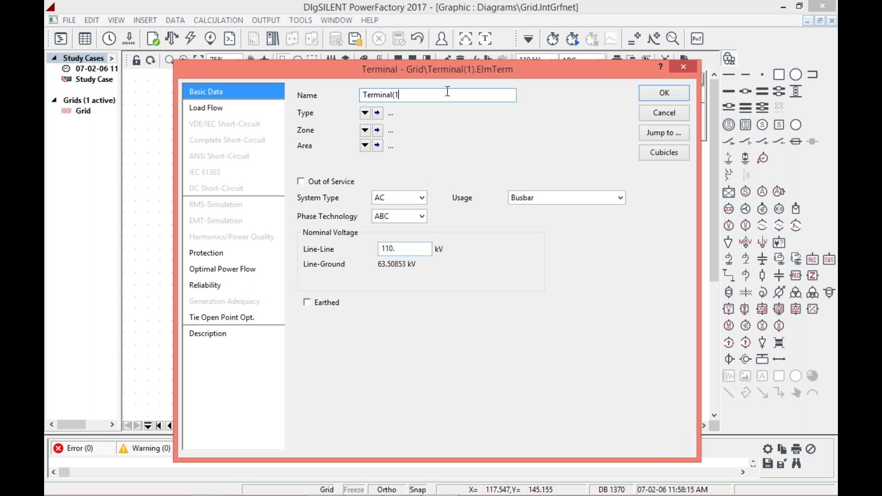
text(bus 2)
Set the line-line nominal voltage of bus 2 to 11 kV.
click(408, 249)
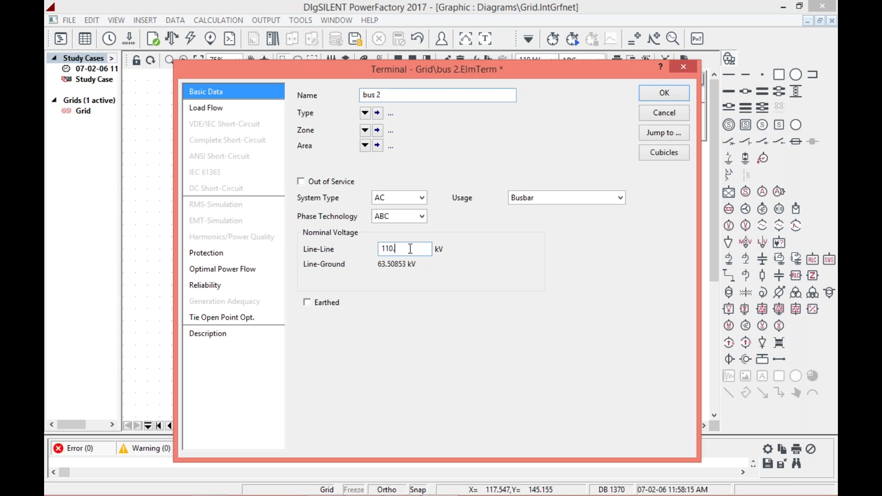
key(BackSpace)
key(BackSpace)
text(.)
Review bus 2's load flow settings and type options, and accept the busbar's properties.
click(228, 111)
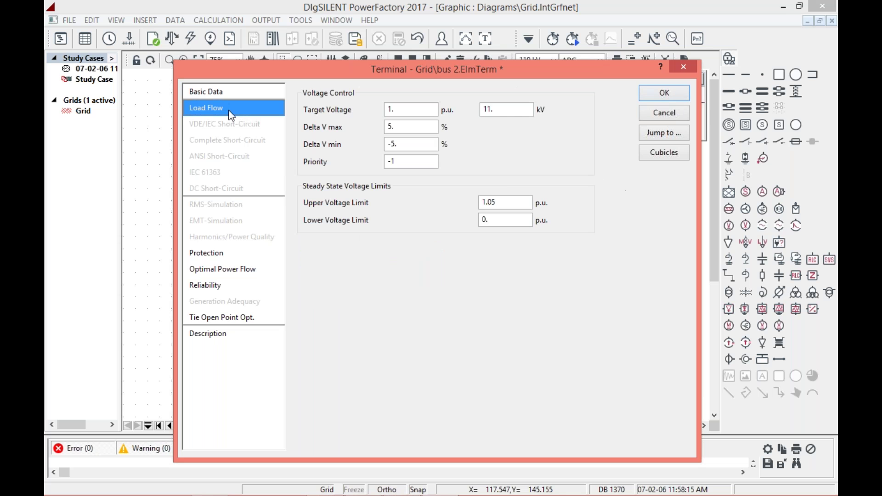
click(229, 93)
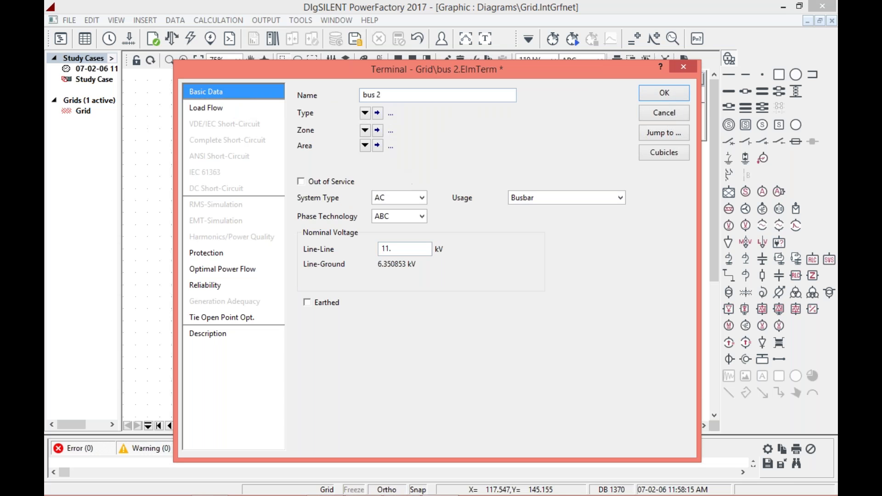
click(365, 114)
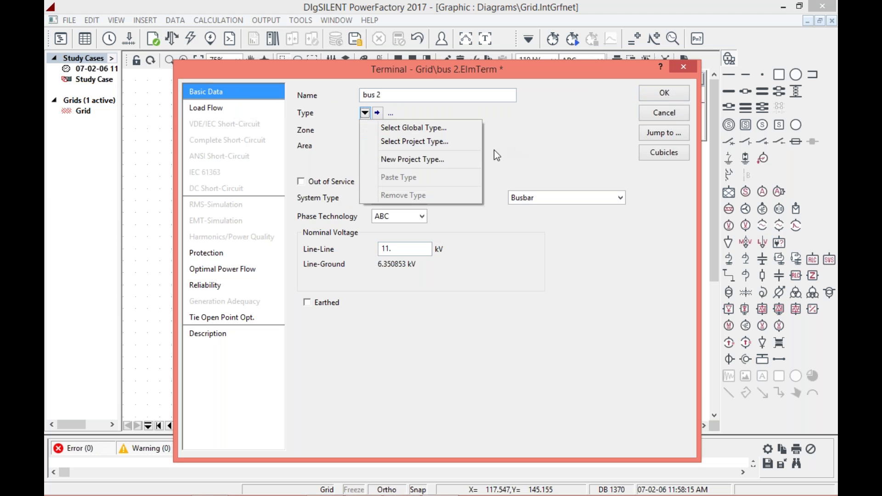
click(512, 153)
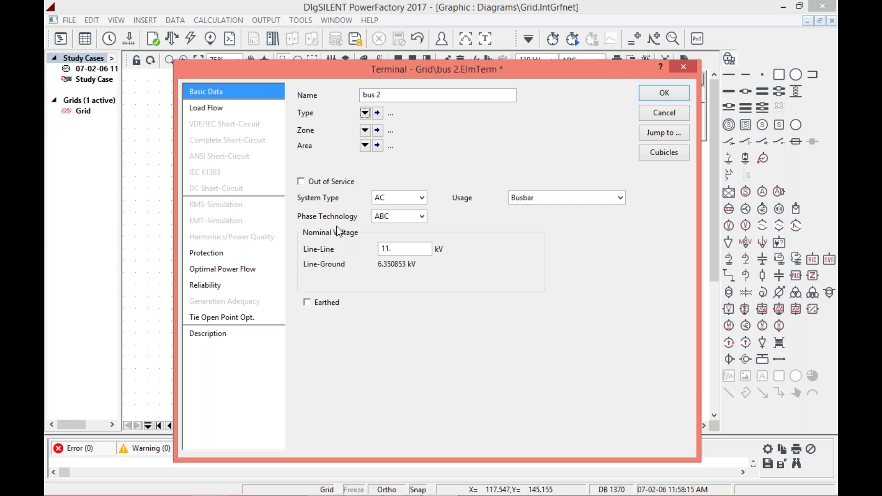
click(389, 248)
click(663, 94)
Open the properties of the line below bus 2 and set its length to 100 km, keeping the laying as Ground.
double_click(375, 296)
click(301, 236)
key(BackSpace)
key(BackSpace)
text(100)
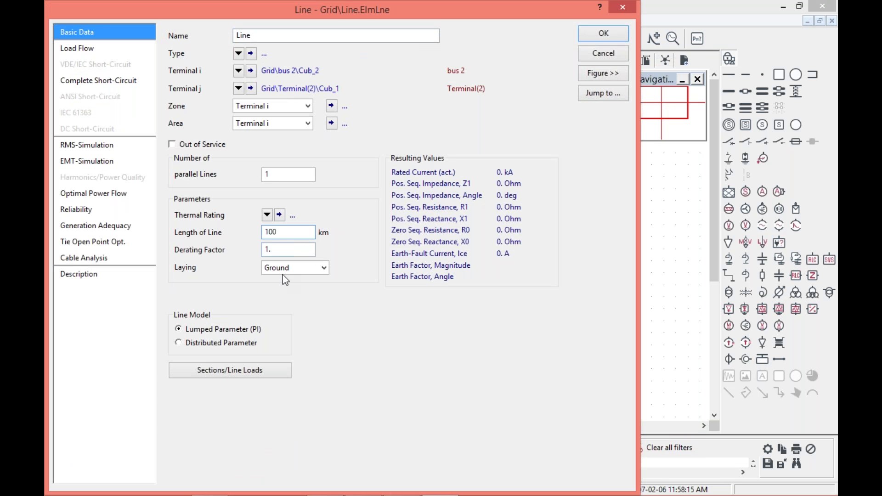
click(298, 247)
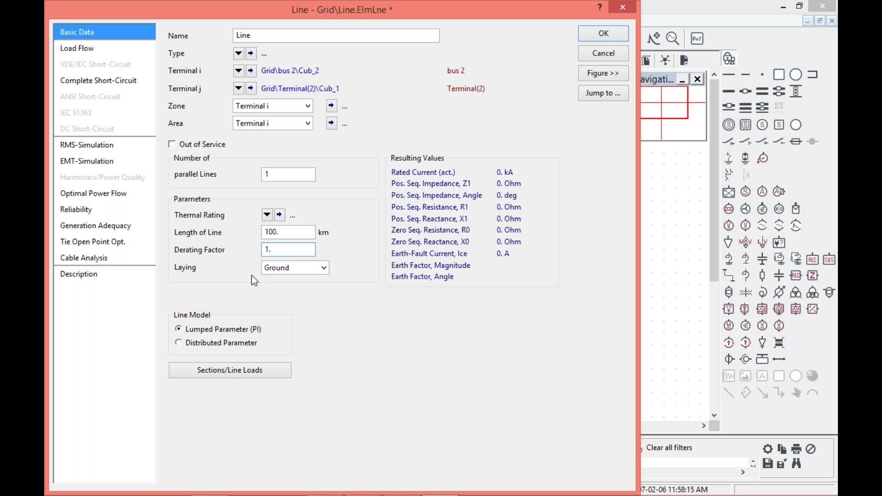
click(276, 267)
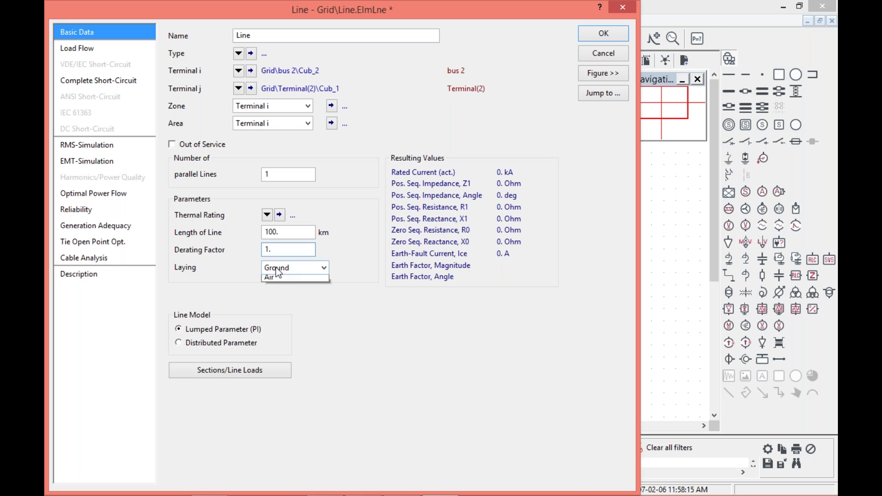
click(245, 282)
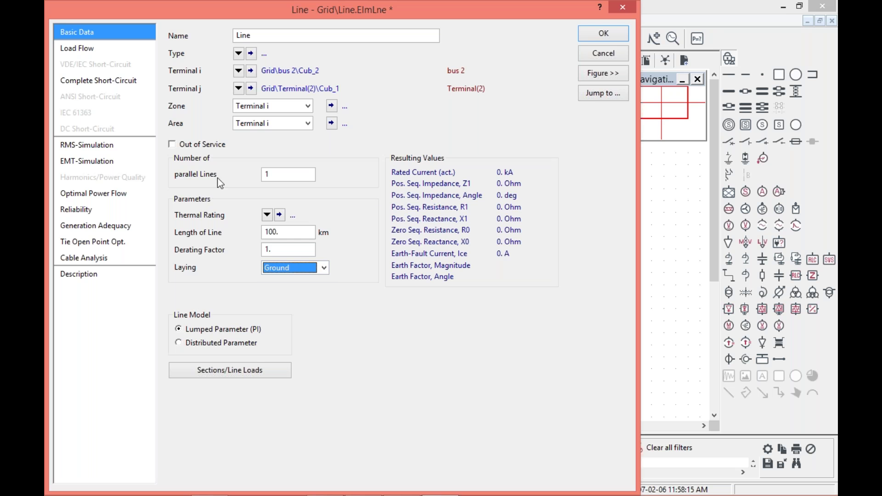
Assign the line the global type NAYSEY 3x150rm/25 6/10kV from the PVC aluminium 10kV folder of the IEC Standard Cable library.
click(238, 53)
click(279, 67)
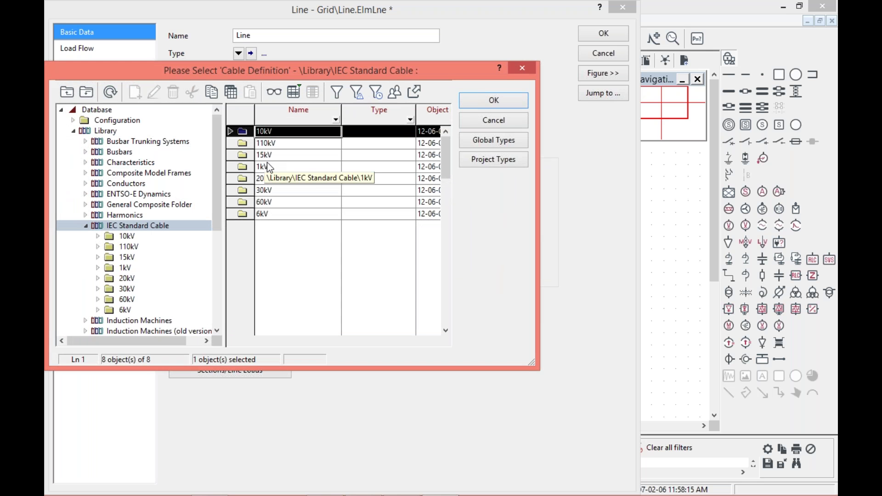
double_click(232, 134)
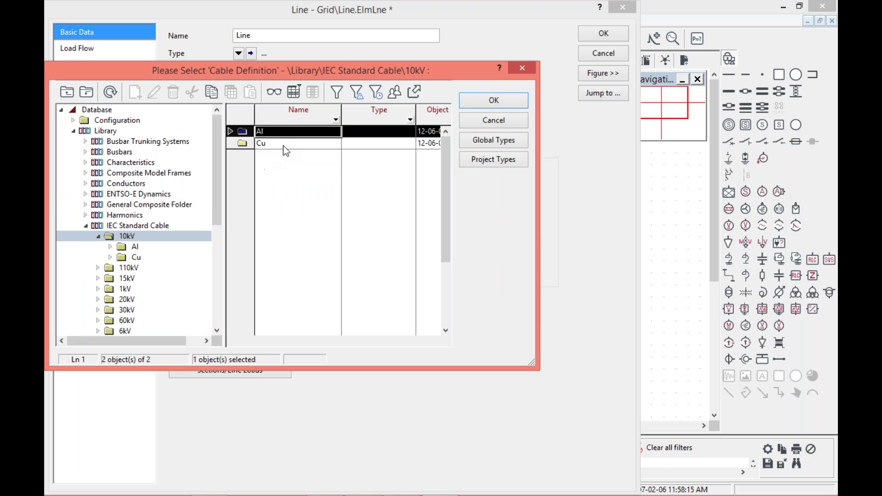
double_click(231, 132)
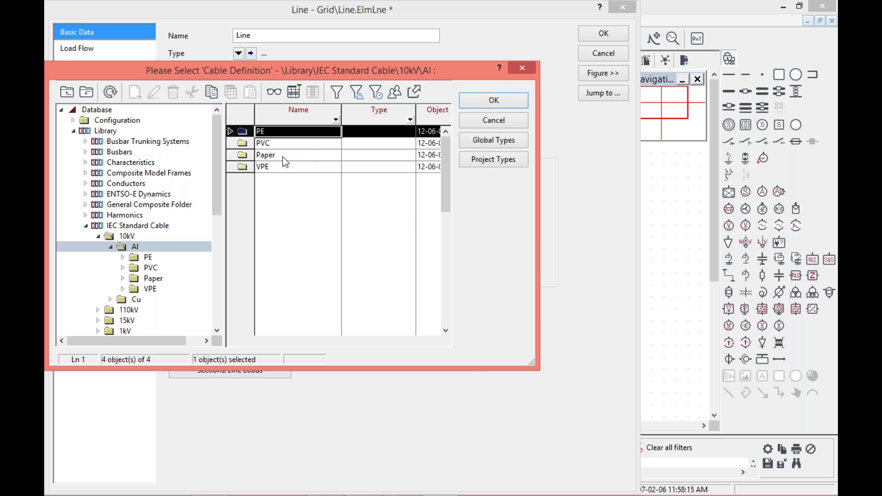
click(231, 144)
double_click(232, 144)
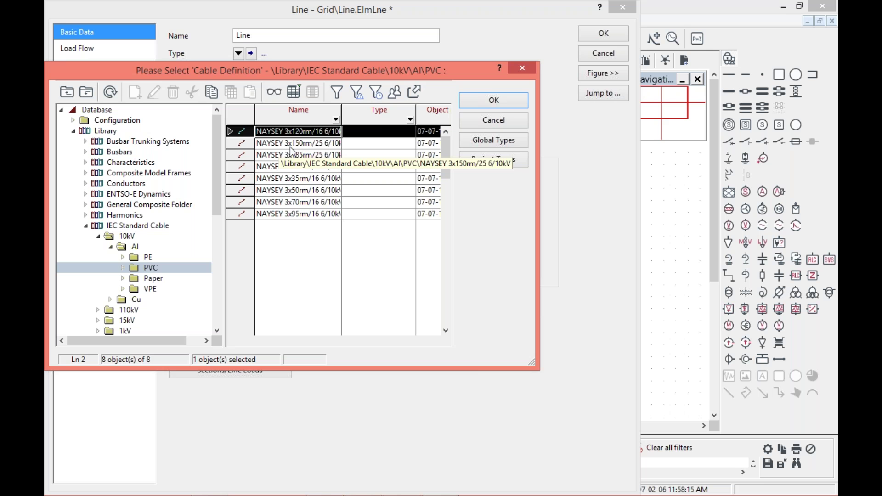
click(242, 144)
click(480, 102)
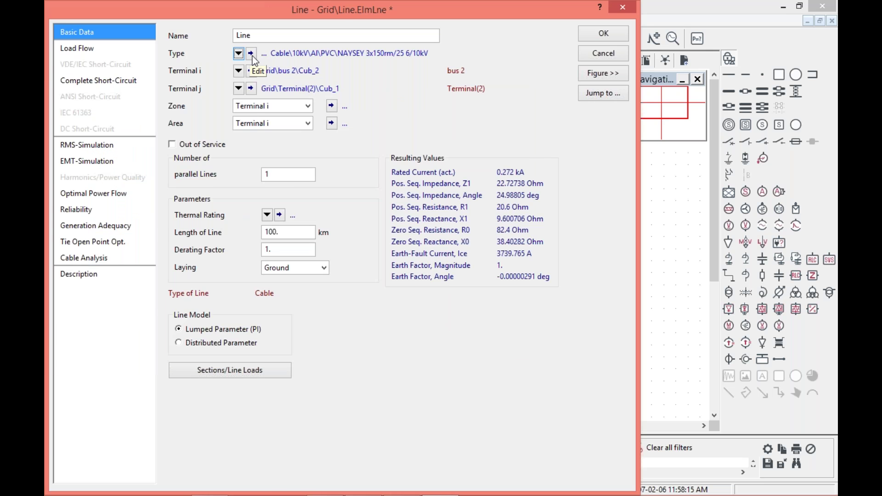
Examine the library cable type's basic data, try to edit its AC resistance R'(20°C), and close it without saving.
click(251, 54)
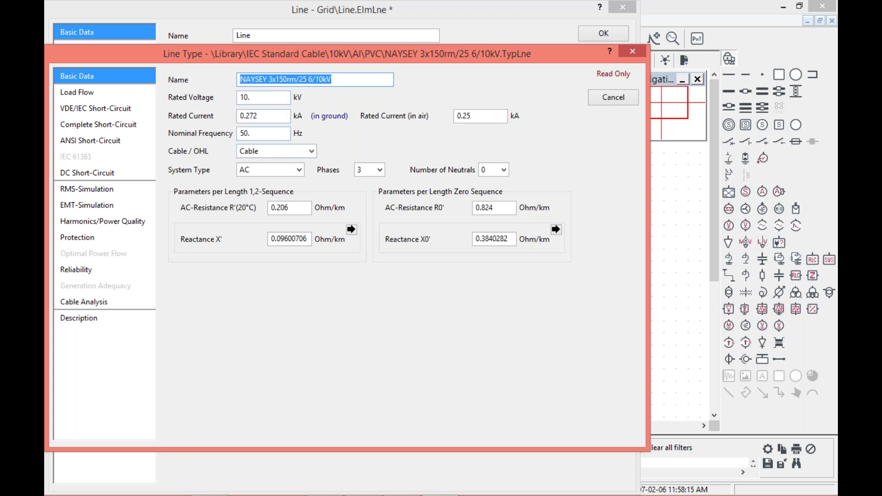
click(257, 100)
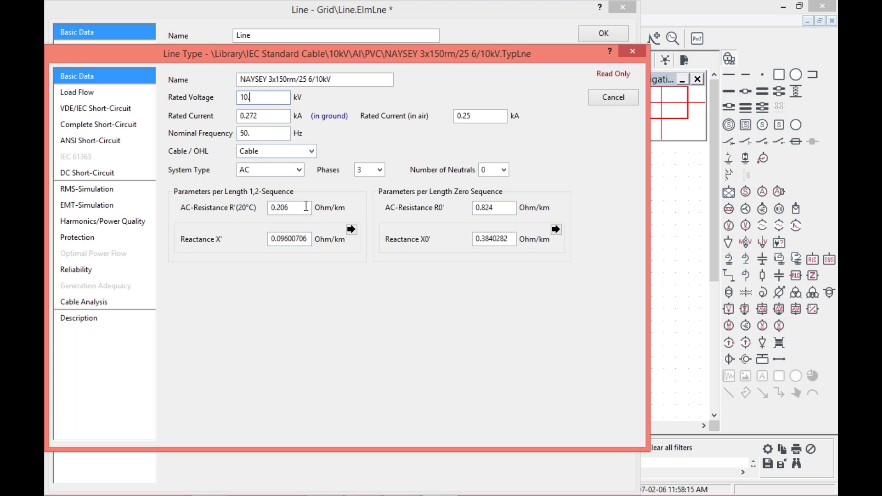
click(339, 76)
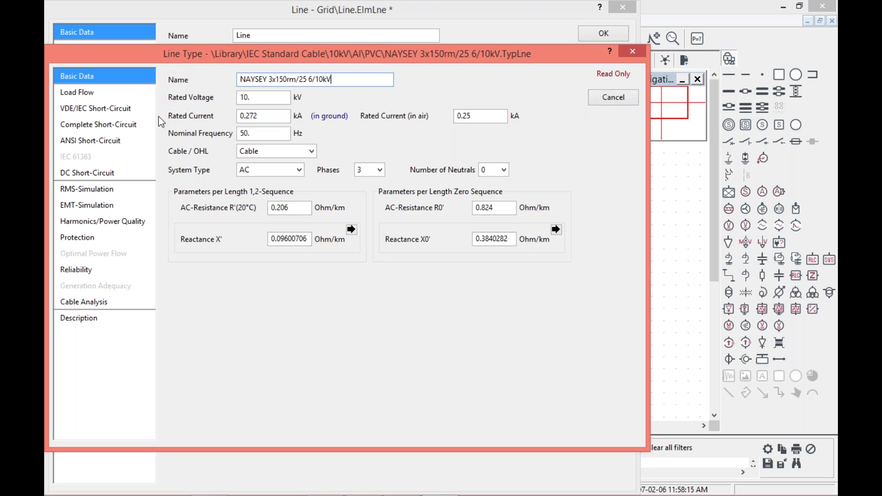
click(288, 208)
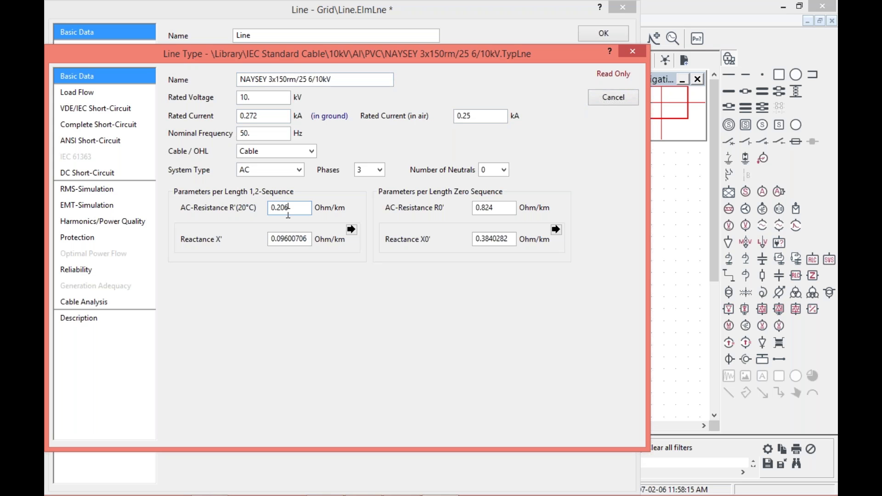
text(7)
key(BackSpace)
click(610, 97)
Create a new project line type (TypLne) for the line and name it "Line 1".
click(239, 53)
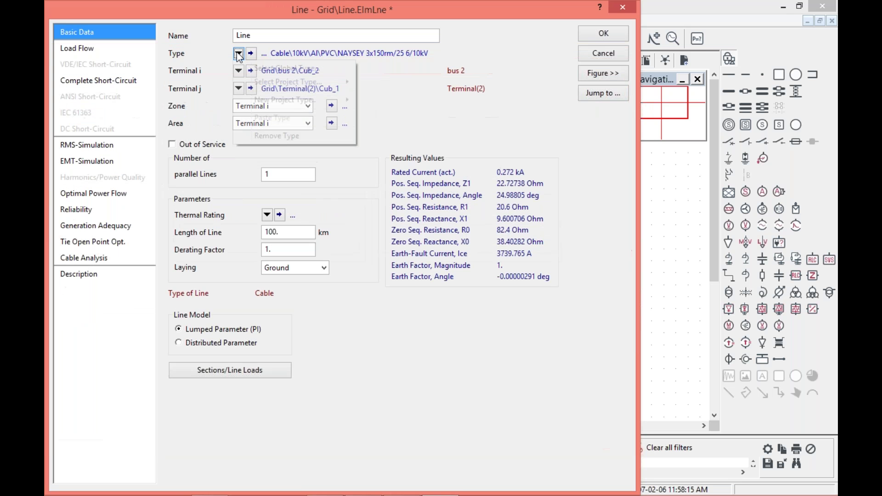
mouse_move(251, 97)
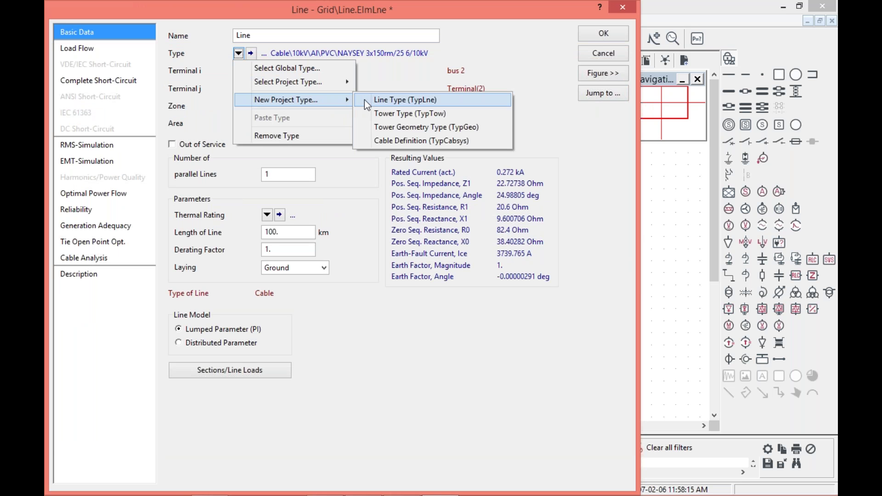
click(380, 100)
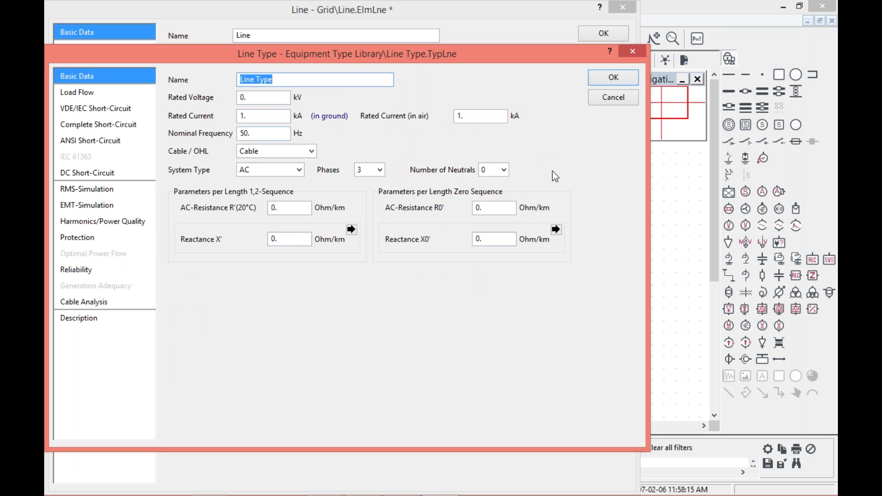
click(303, 79)
key(BackSpace)
key(BackSpace)
key(BackSpace)
key(BackSpace)
text(1)
Set the line type's rated voltage to 11 kV and make it an overhead line with 3 phases and 0 neutrals.
click(281, 98)
key(BackSpace)
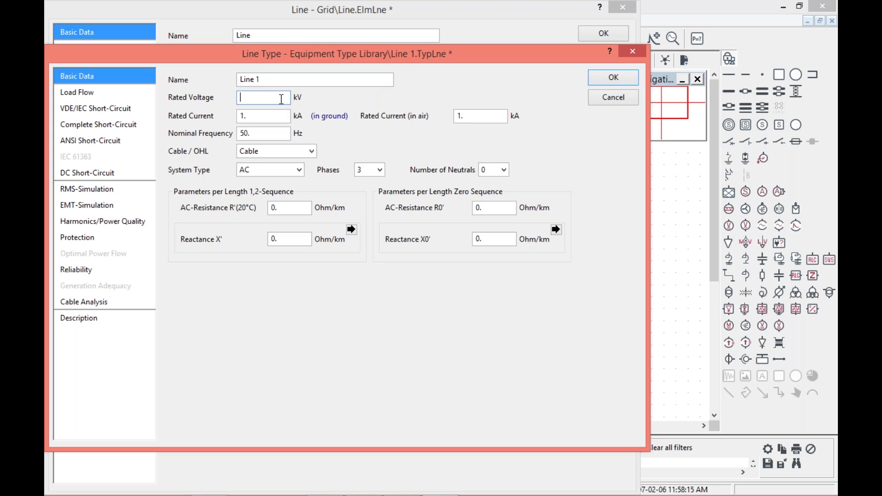
text(11.)
click(263, 117)
click(265, 153)
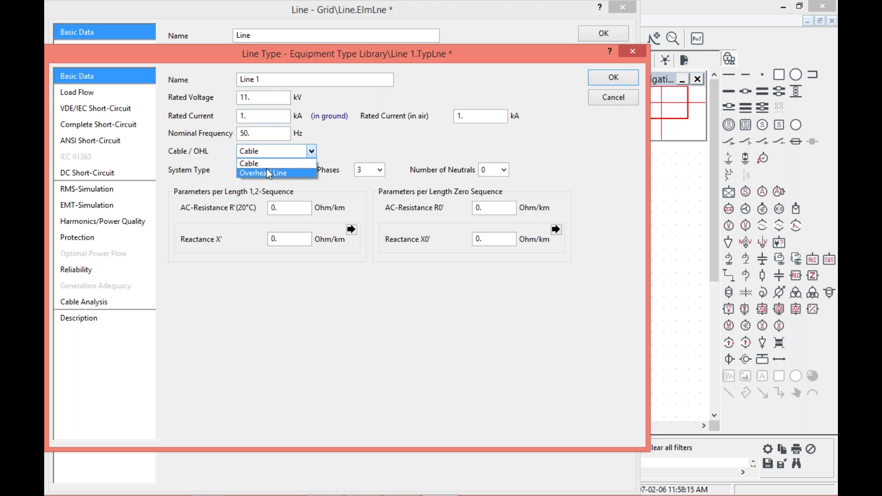
click(267, 172)
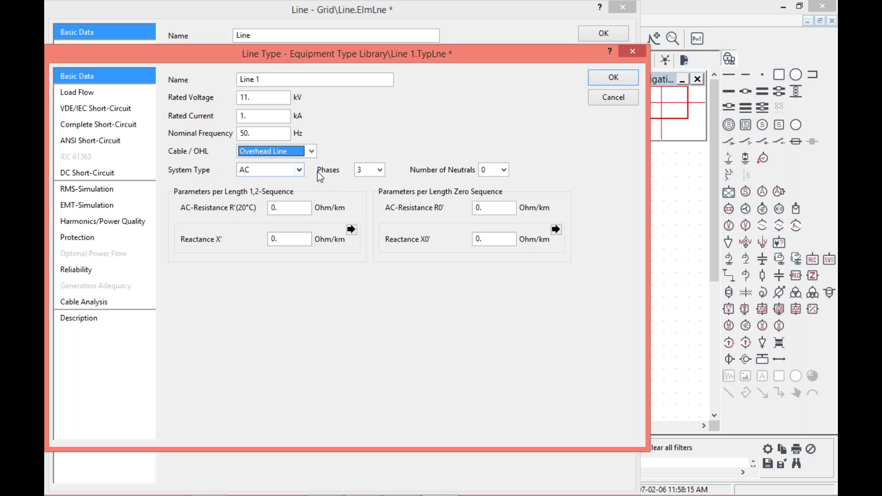
click(381, 170)
click(393, 196)
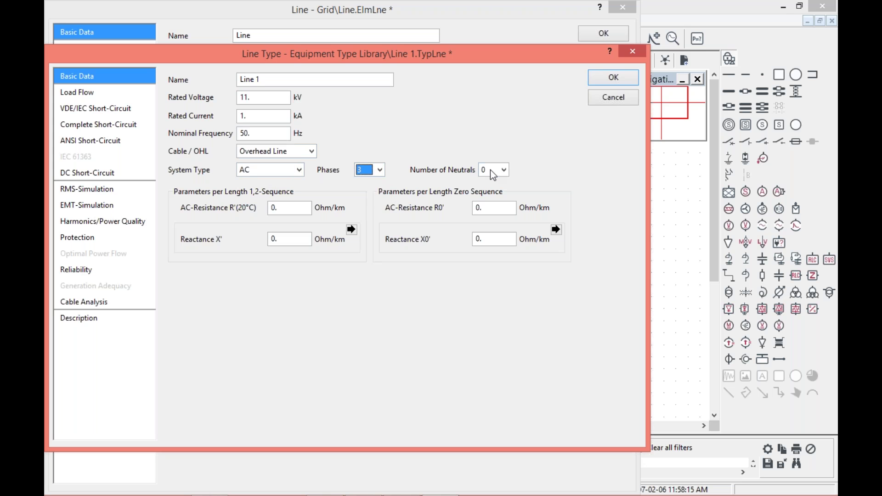
click(503, 170)
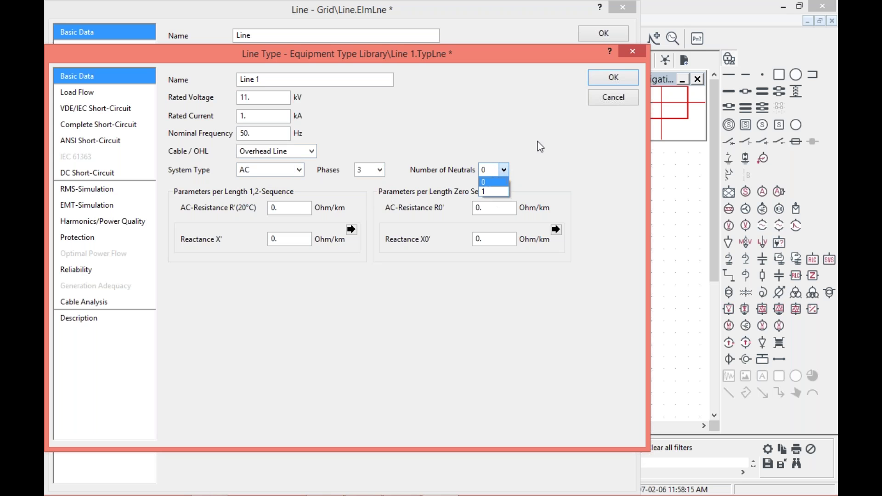
click(494, 180)
Set resistances R' to 0.6 and R0' to 0.5 Ohm/km and reactances X' to 0.4 and X0' to 0.3 Ohm/km, and accept the type.
click(299, 207)
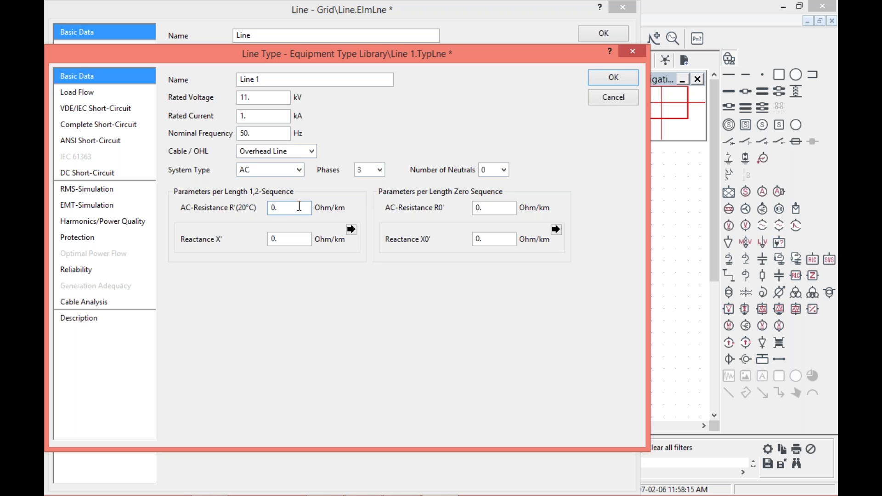
text(6)
click(501, 204)
text(5)
click(287, 239)
text(4)
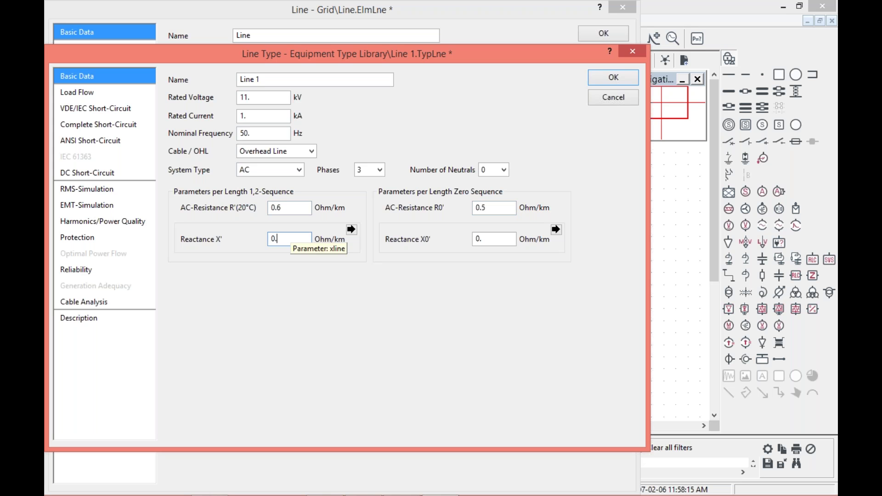
click(488, 236)
text(3)
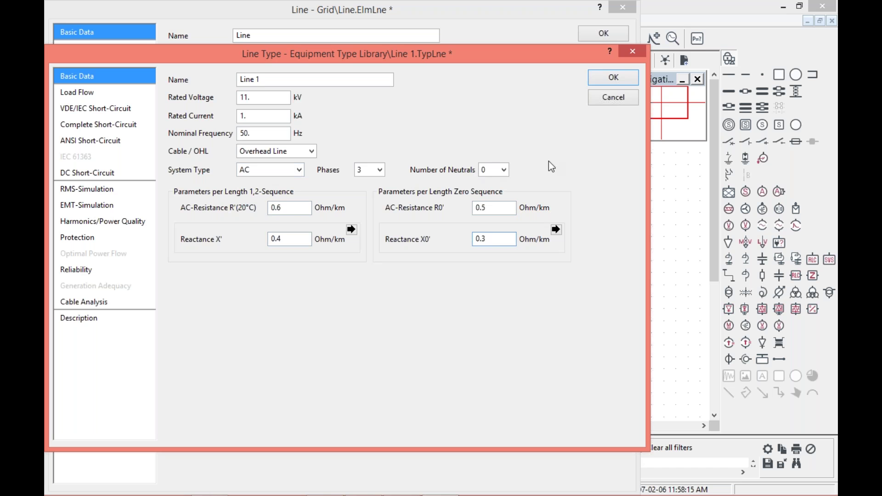
click(600, 76)
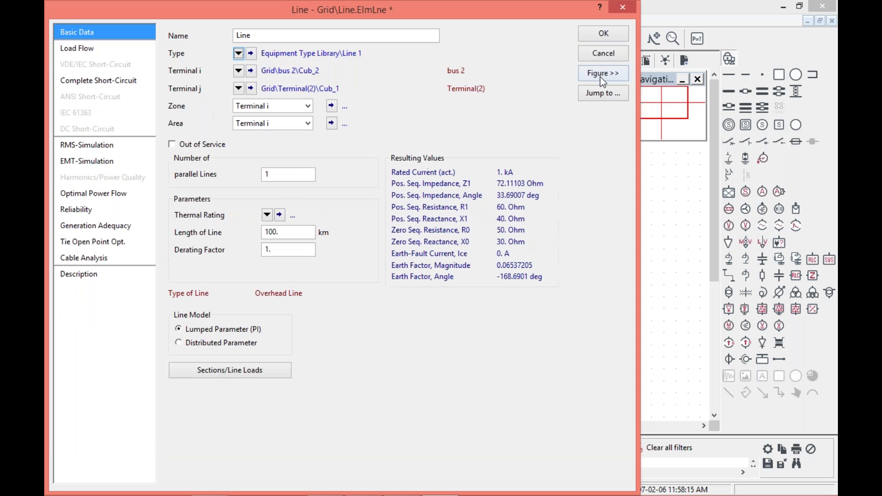
Review Line 1's load flow data, keeping Copper as the conductor material, and confirm both the type and the line's properties.
click(252, 54)
click(79, 94)
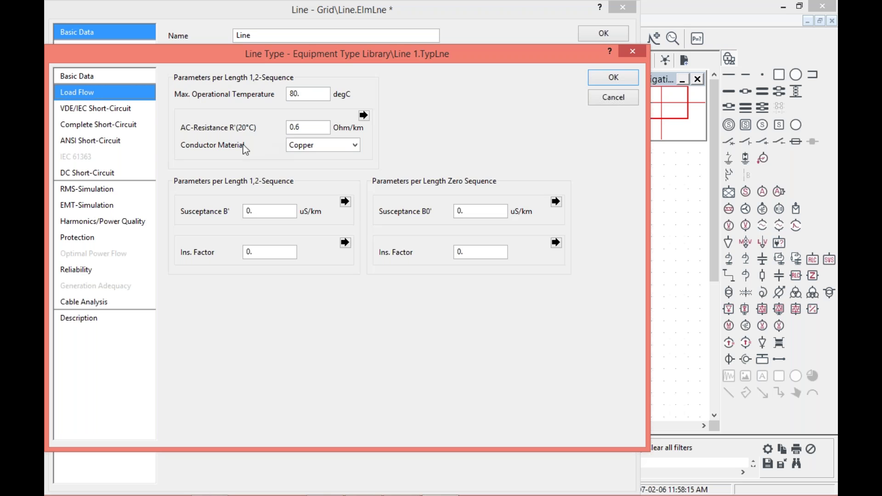
click(327, 145)
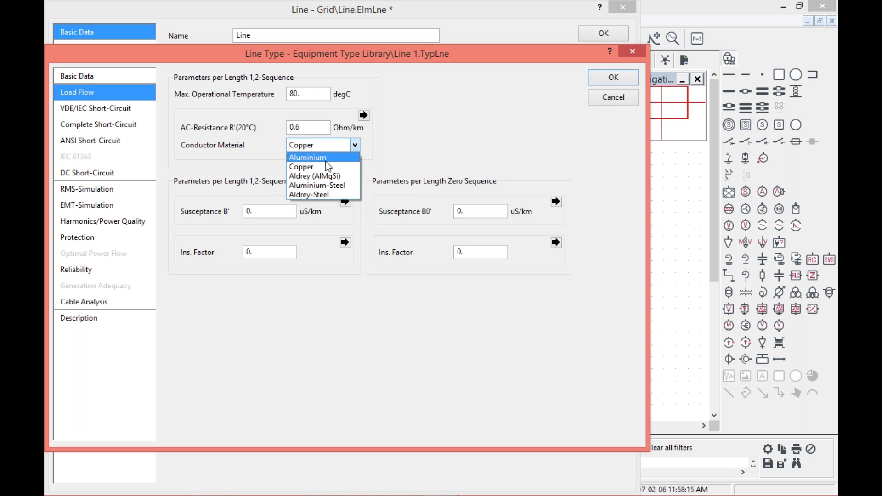
click(230, 195)
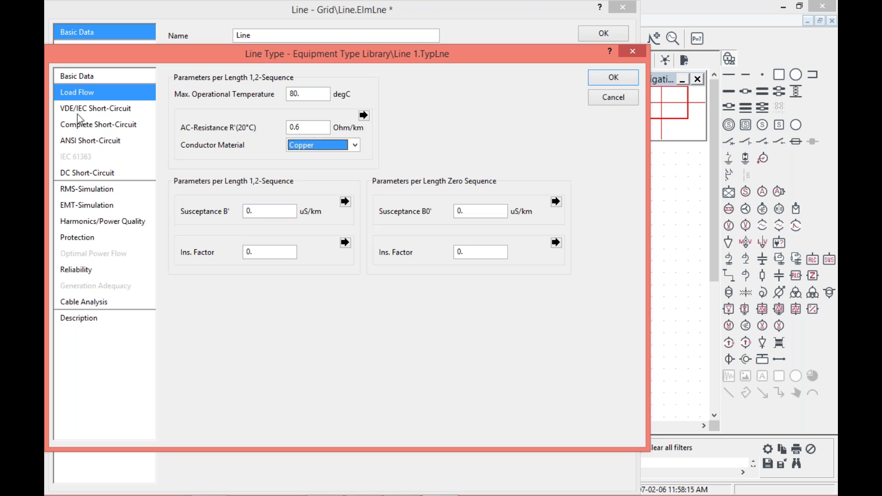
click(77, 77)
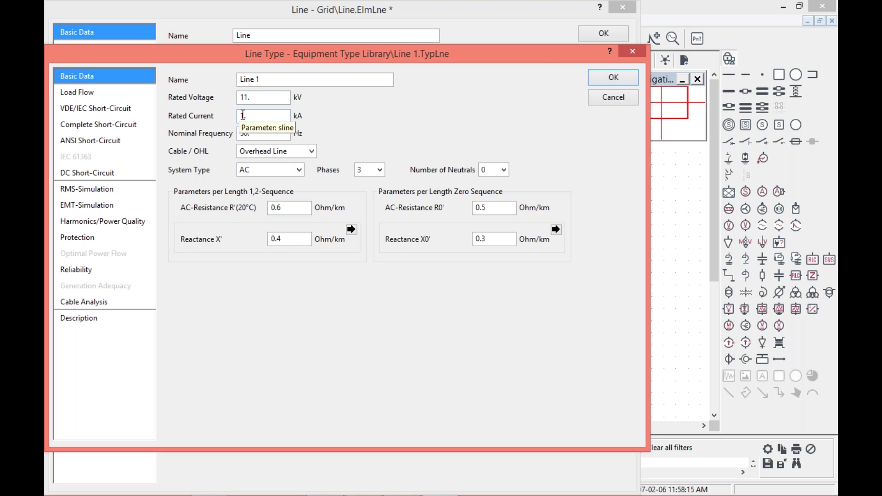
click(611, 76)
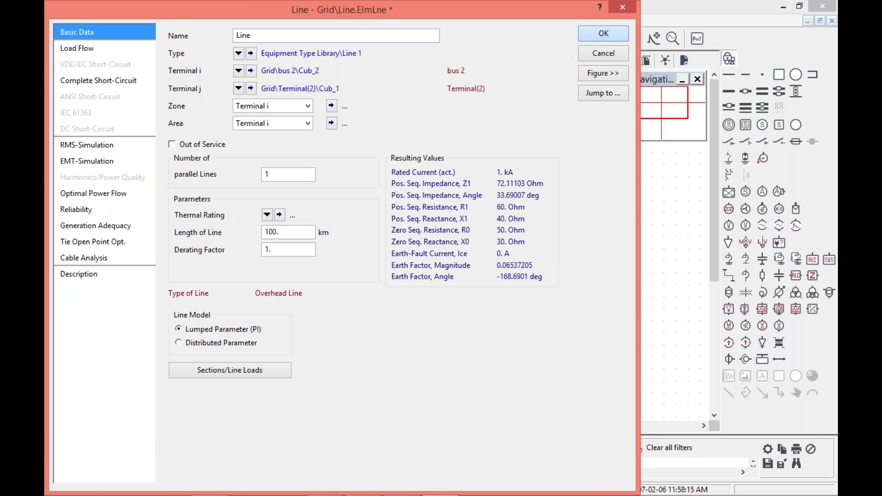
click(602, 33)
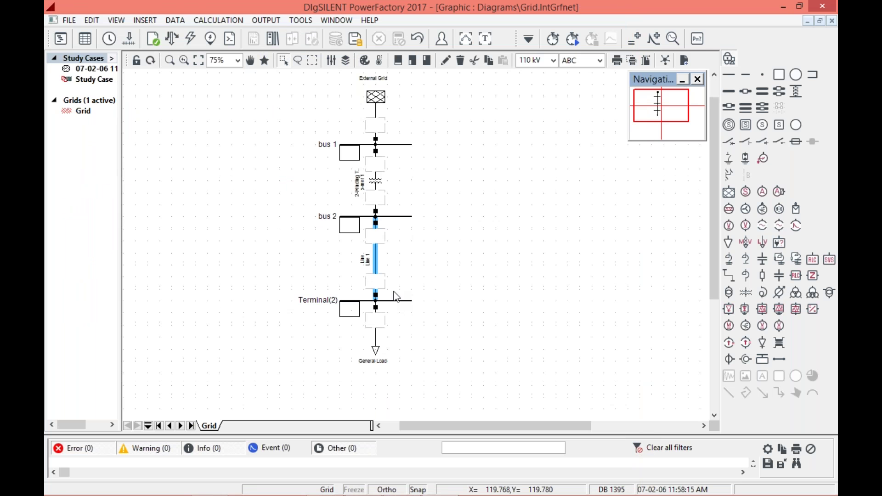
Rename the busbar between the line and the load "bus 3".
double_click(384, 300)
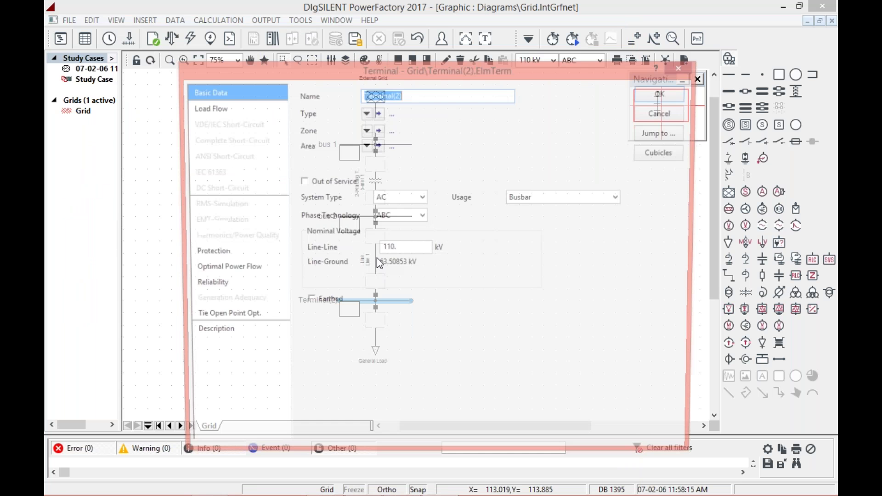
key(End)
key(BackSpace)
key(BackSpace)
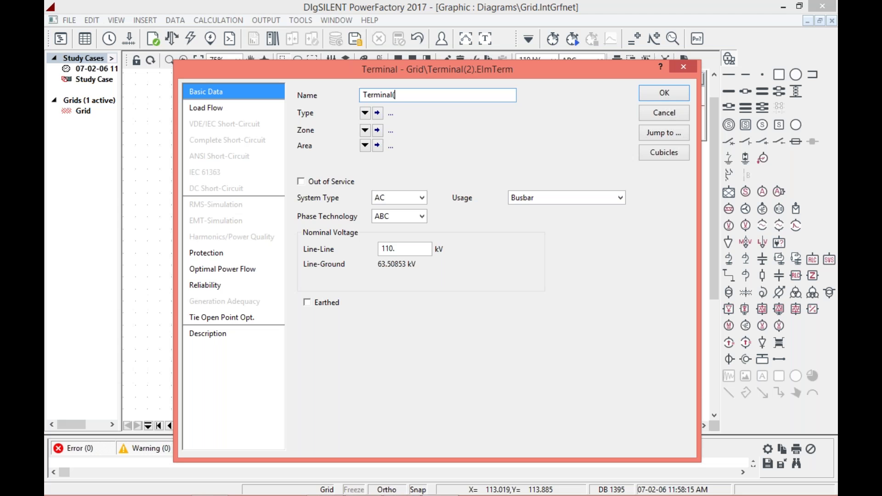
key(BackSpace)
key(BackSpace)
key(BackSpace)
key(BackSpace)
key(BackSpace)
key(BackSpace)
key(BackSpace)
key(BackSpace)
key(BackSpace)
text(bus 3)
Set bus 3's line-line nominal voltage to 11 kV and confirm the terminal's properties.
double_click(416, 248)
text(11.)
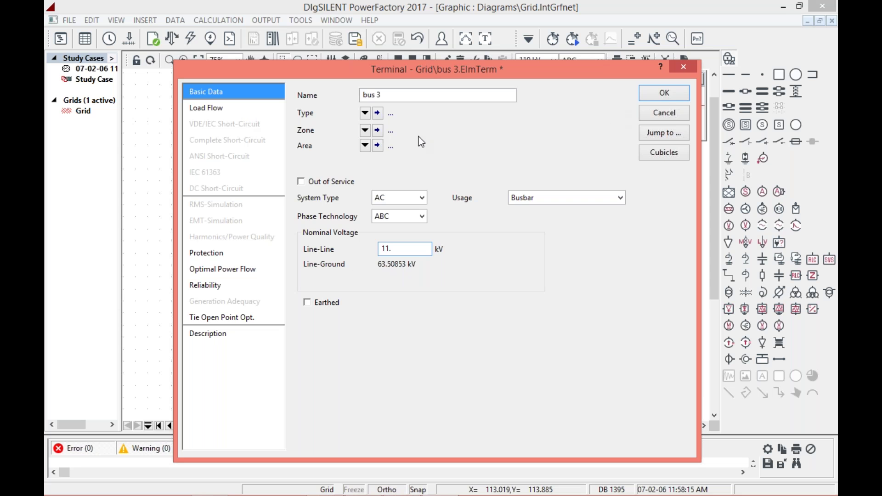
click(664, 94)
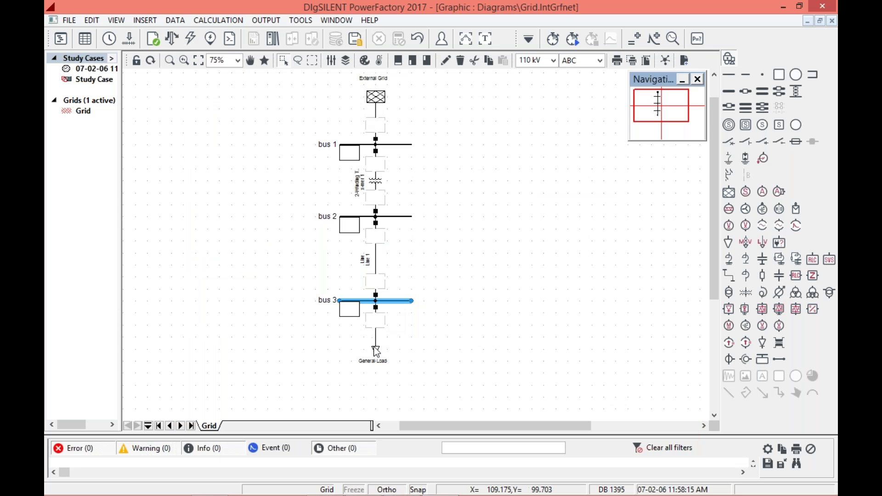
Create a new project General Load Type (TypLod) for the general load connected to bus 3.
double_click(376, 351)
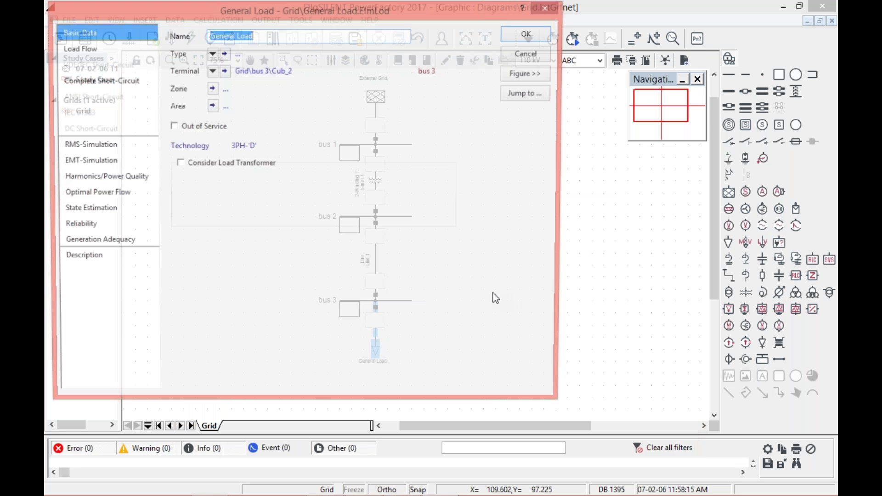
click(211, 54)
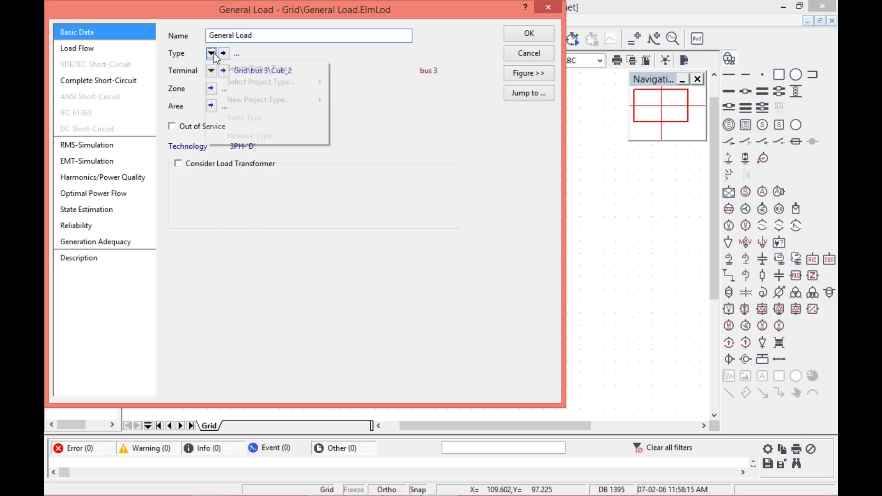
mouse_move(279, 98)
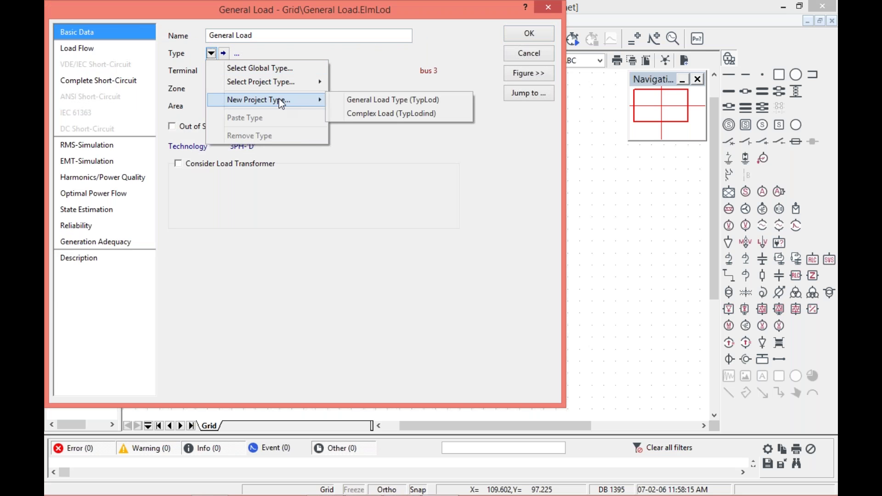
click(362, 100)
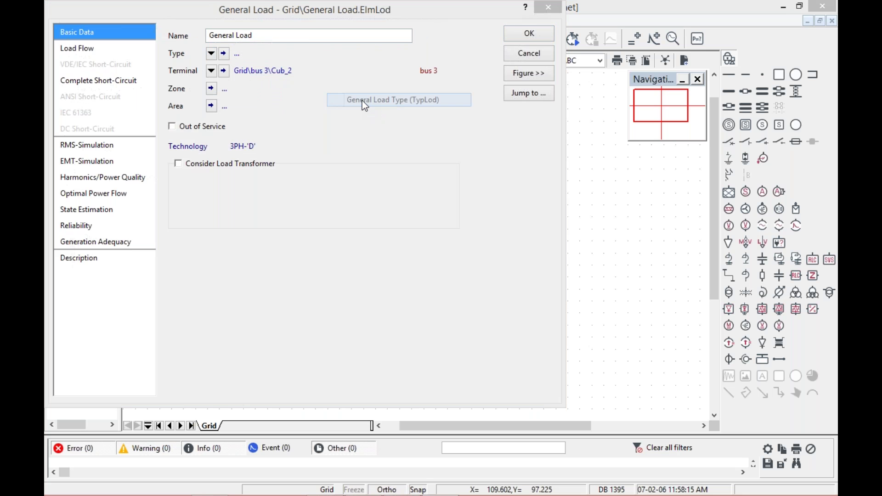
Name the load type "Load 1" and accept both the type and the general load's properties.
click(316, 44)
key(BackSpace)
key(BackSpace)
key(BackSpace)
key(BackSpace)
key(BackSpace)
key(Left)
key(Left)
key(Left)
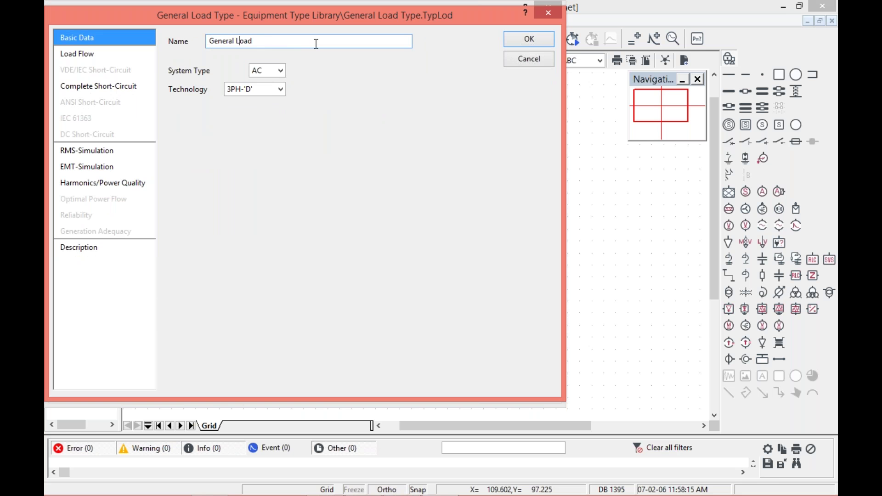
key(Left)
key(BackSpace)
key(BackSpace)
key(BackSpace)
key(BackSpace)
key(BackSpace)
key(BackSpace)
key(BackSpace)
key(BackSpace)
key(Right)
key(Right)
key(Right)
key(Right)
text(1)
key(Return)
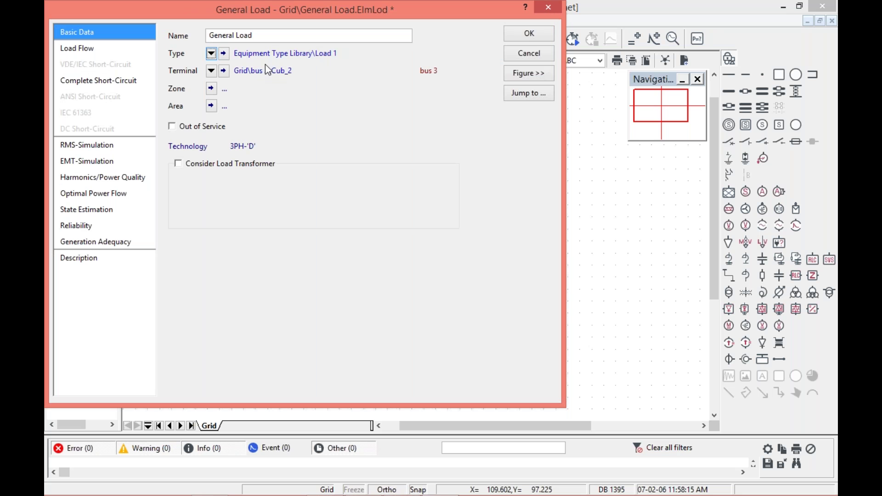
key(Escape)
key(Return)
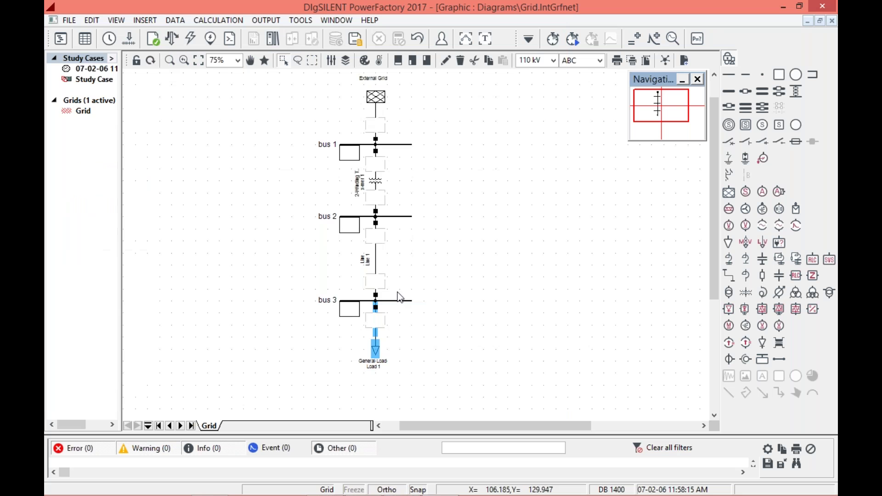
Open the general load's load flow data and review the available input modes, keeping Default.
double_click(379, 337)
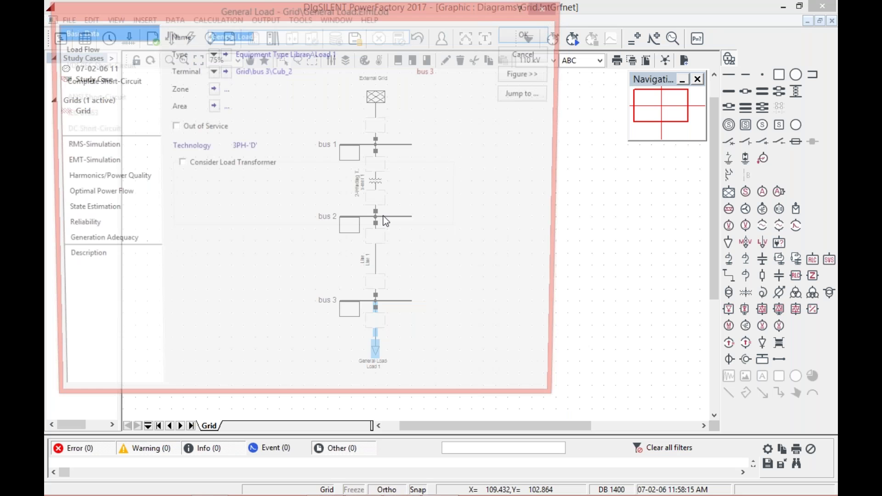
click(67, 52)
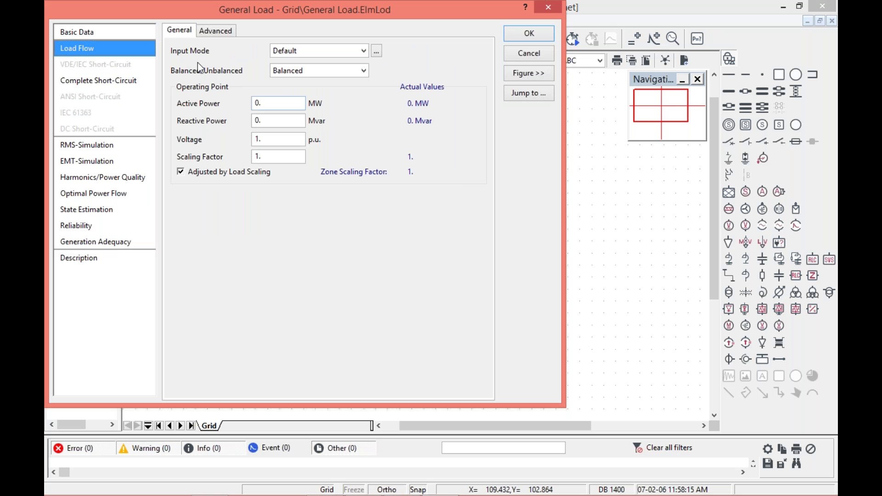
click(216, 32)
click(173, 33)
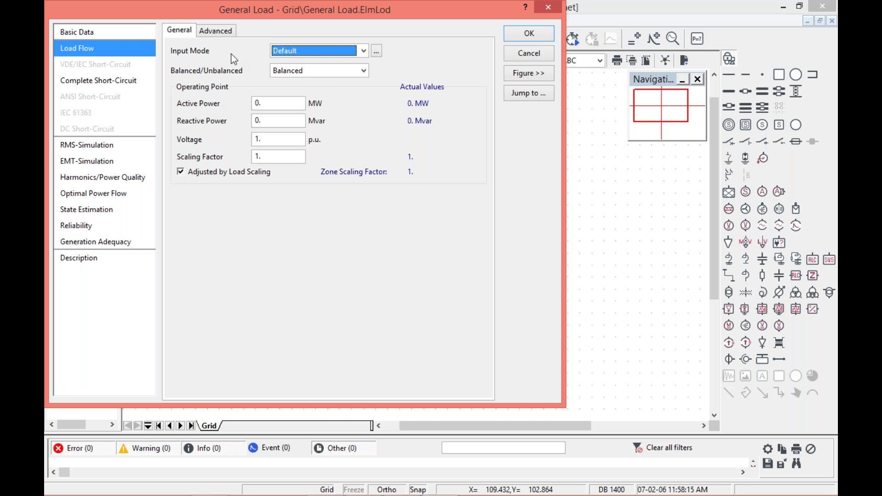
mouse_move(298, 56)
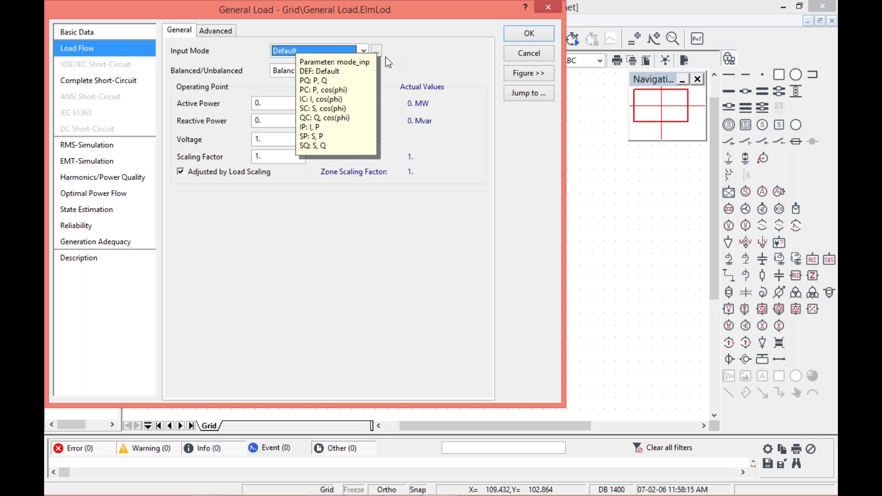
mouse_move(358, 51)
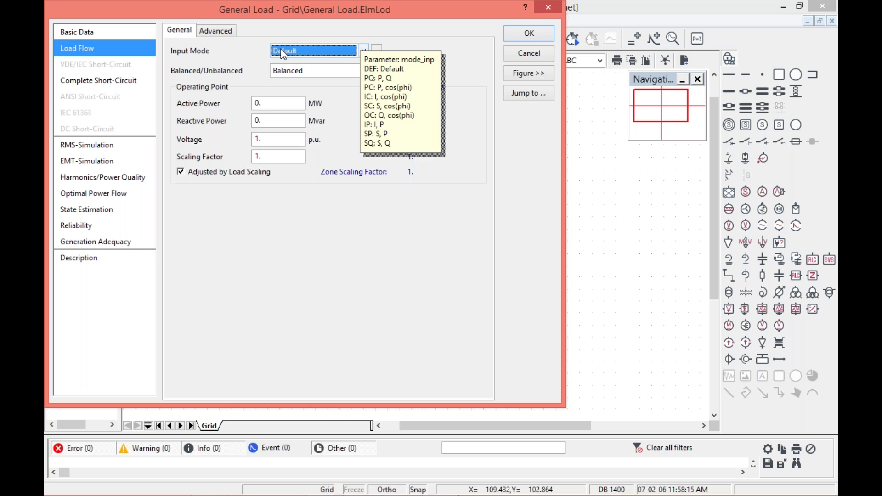
click(364, 50)
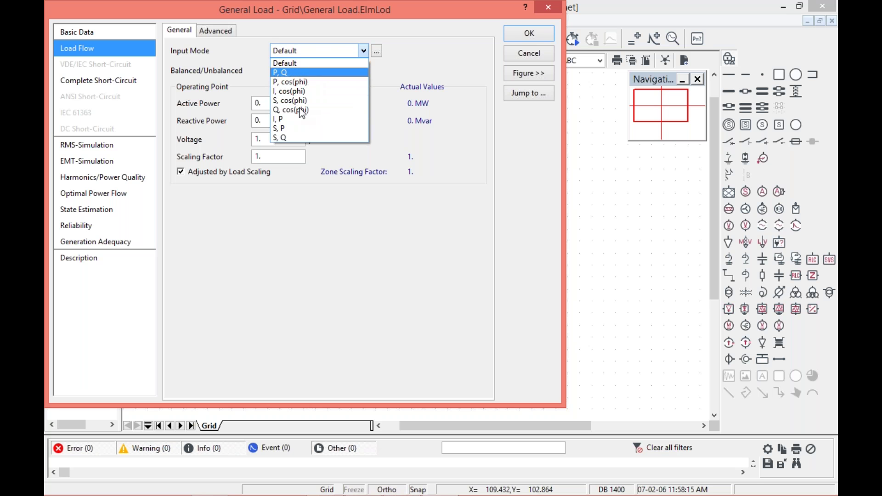
click(266, 199)
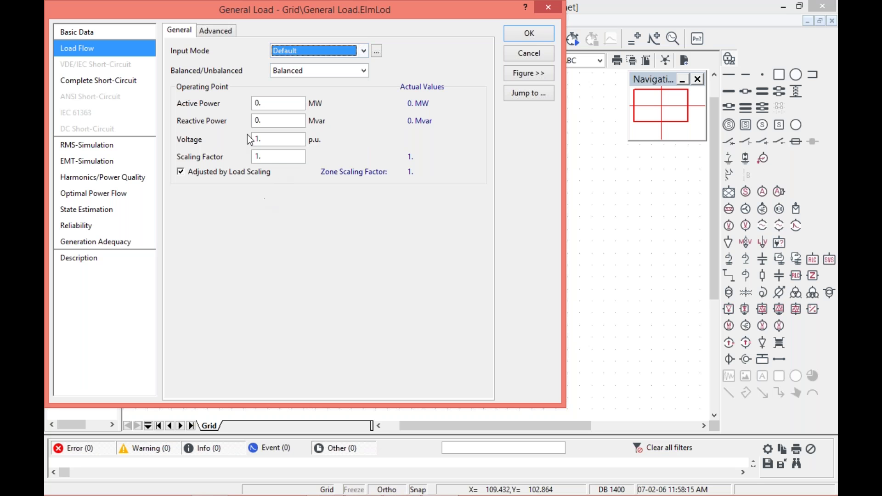
Set the general load's active power to 0.3 MW and reactive power to 0.2 Mvar, and confirm.
click(272, 104)
text(3)
click(284, 124)
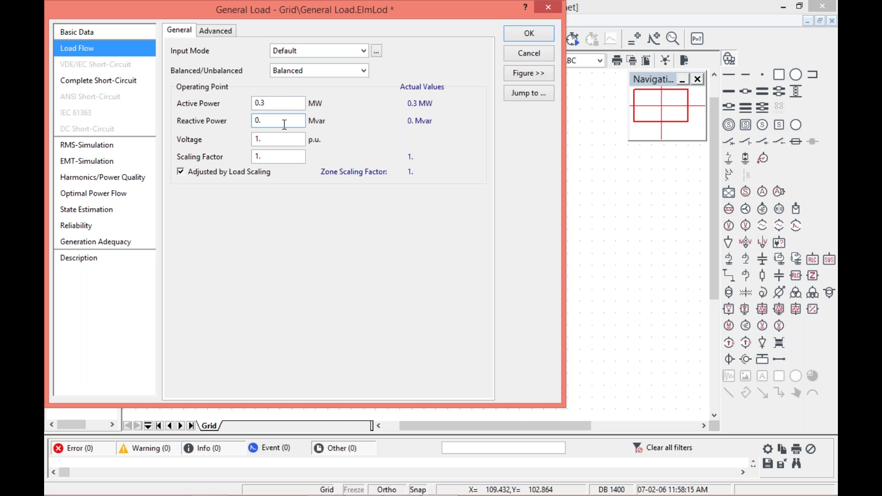
text(2)
click(529, 34)
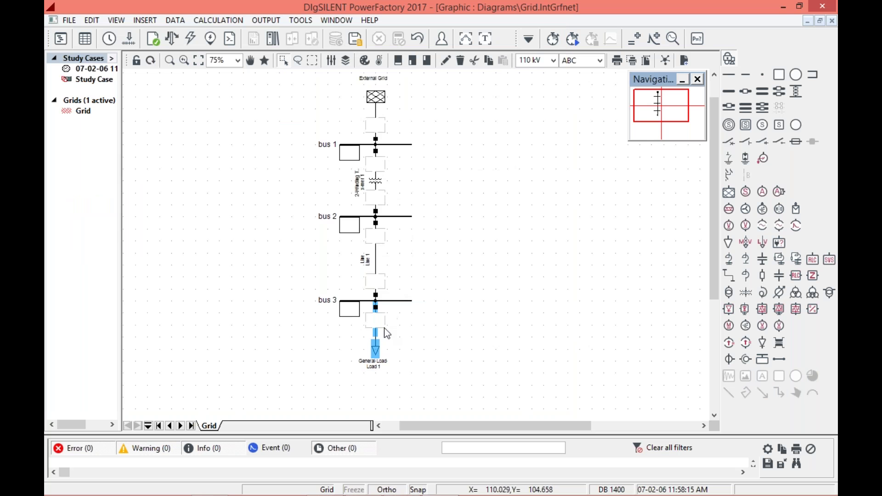
Review the calculation methods offered by the Load Flow Calculation command and close it without executing.
drag(717, 247, 716, 229)
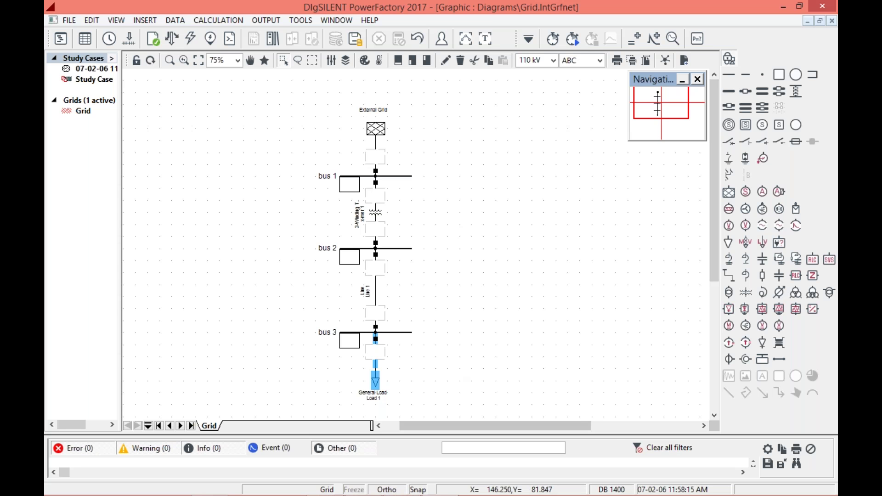
drag(599, 425, 599, 419)
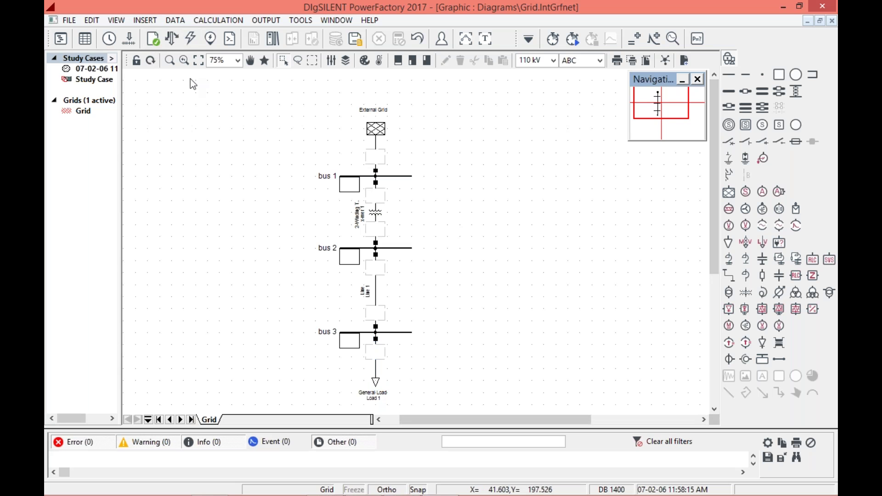
click(211, 24)
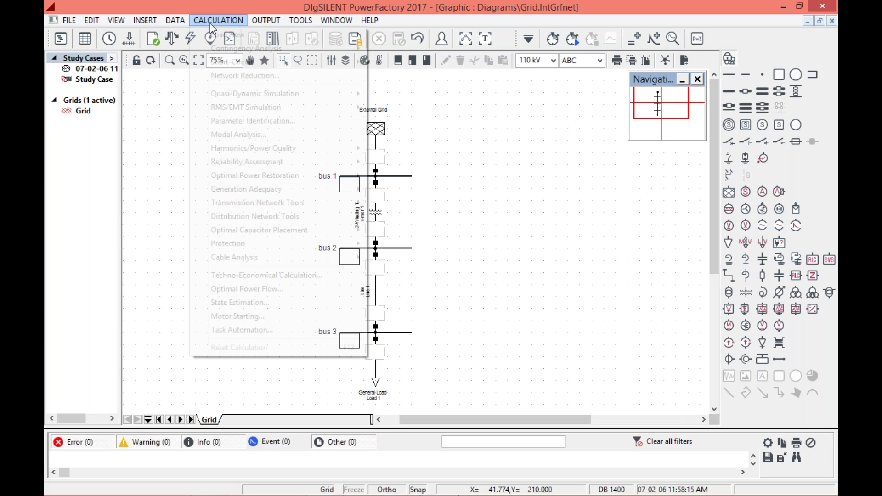
mouse_move(268, 40)
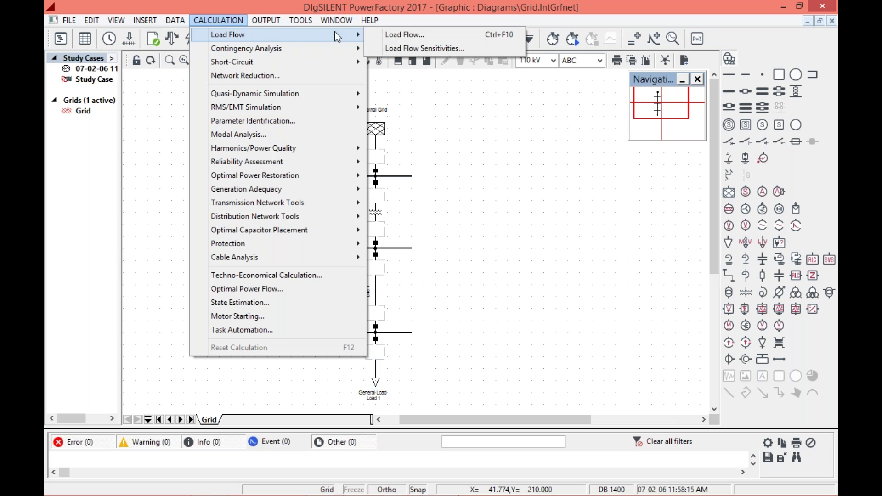
click(395, 35)
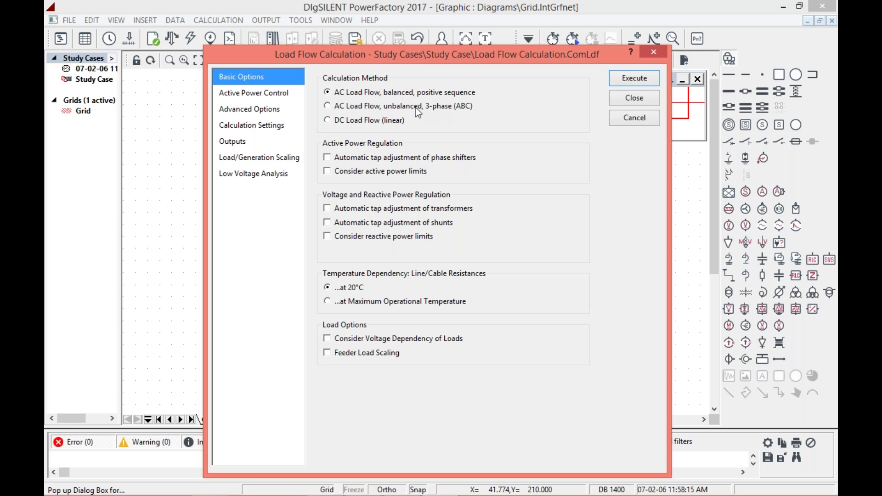
click(633, 98)
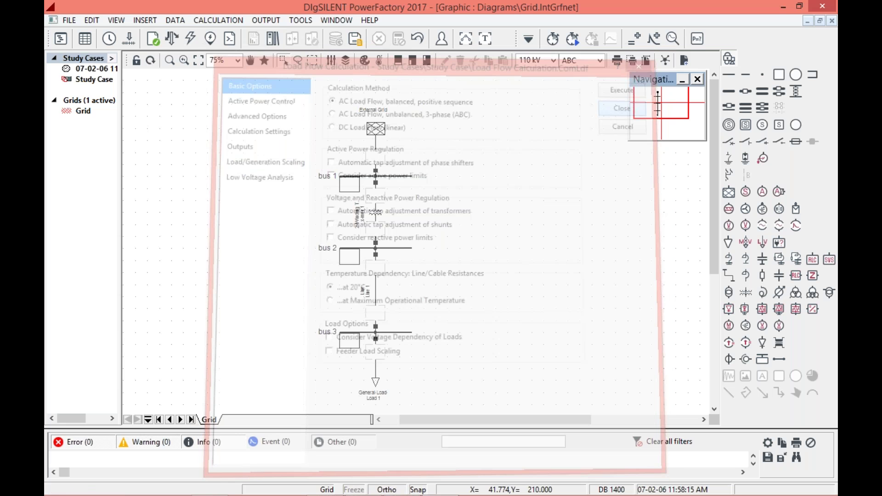
Switch the general load to Unbalanced to examine its per-phase power entries, and return it to Balanced.
double_click(375, 365)
click(85, 46)
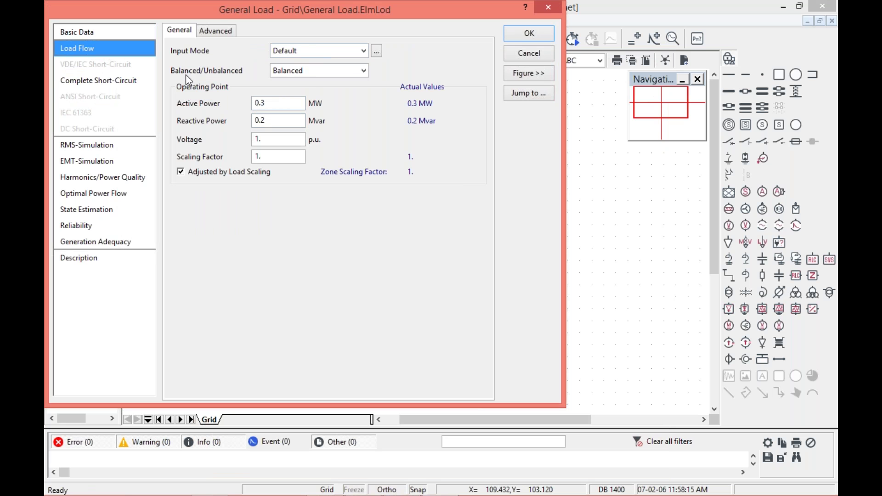
click(296, 73)
click(301, 79)
click(298, 71)
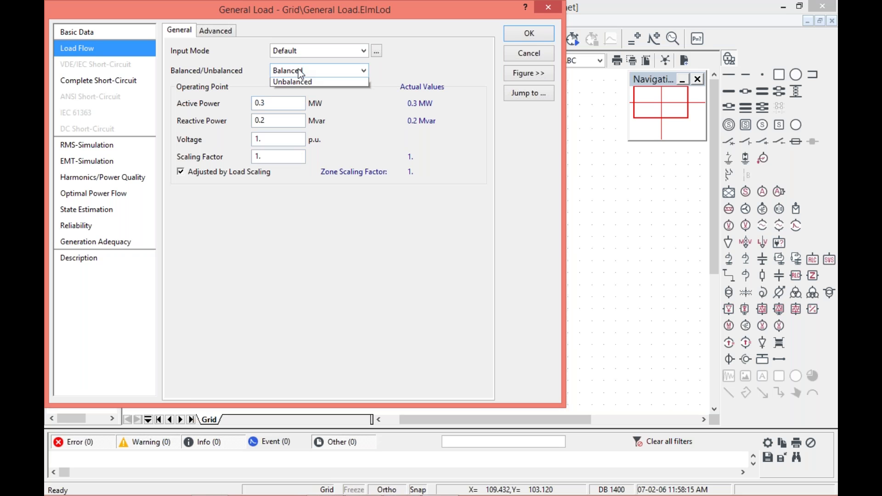
click(304, 87)
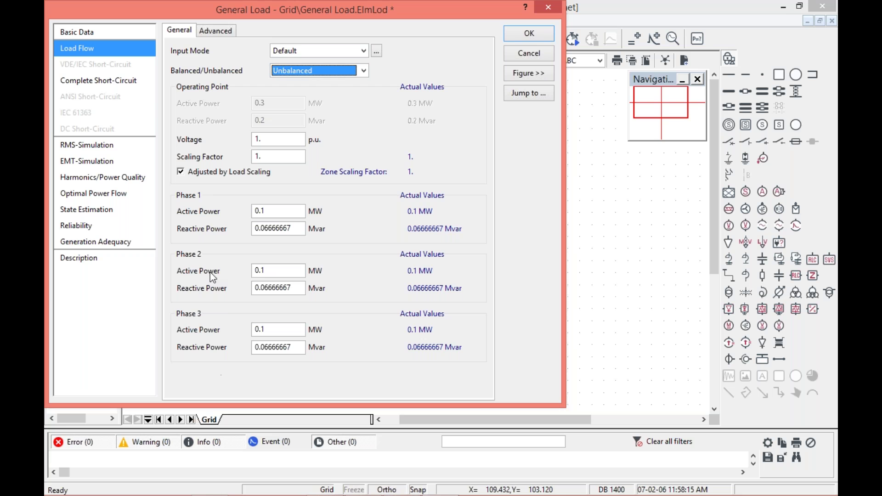
click(321, 70)
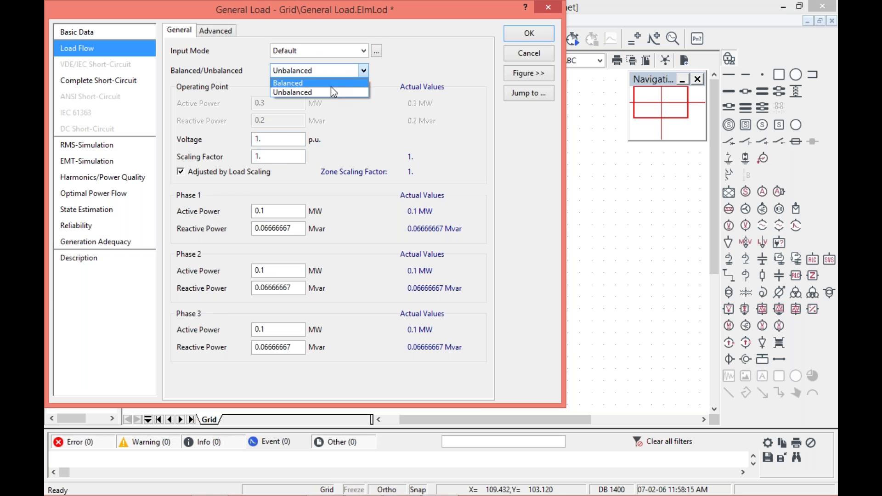
click(330, 86)
click(518, 40)
Execute the load flow calculation with the AC Load Flow, balanced, positive sequence method and view the results on the diagram.
click(218, 20)
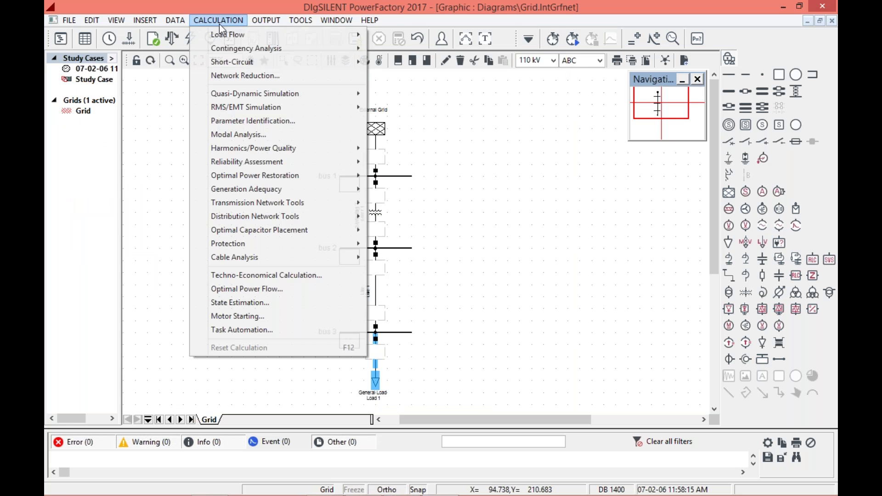
mouse_move(316, 39)
click(401, 36)
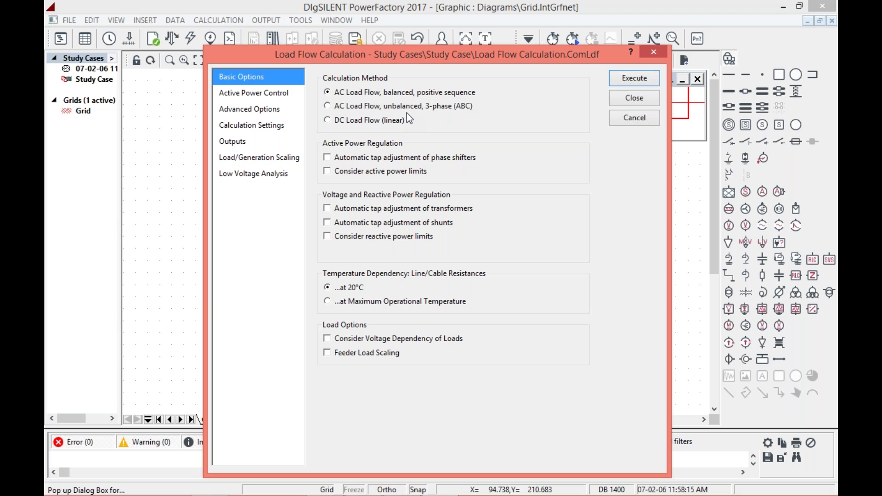
click(328, 107)
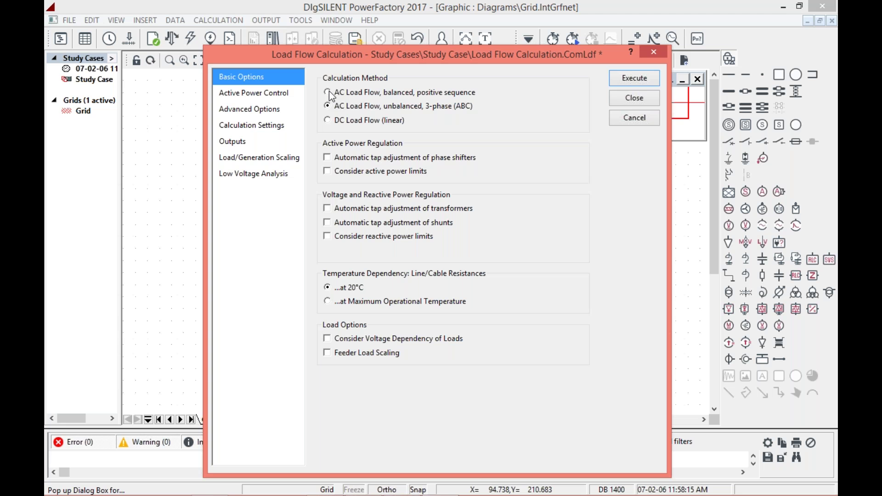
click(328, 93)
click(625, 79)
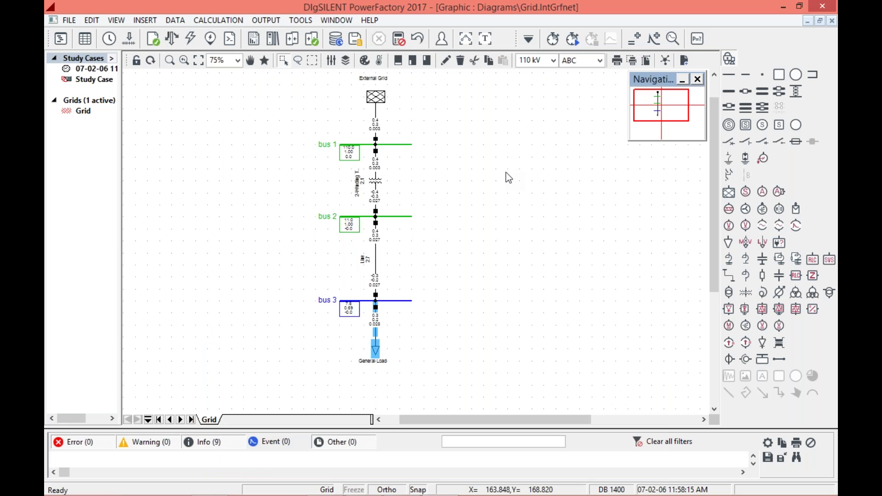
click(505, 172)
scroll(492, 242, up, 3)
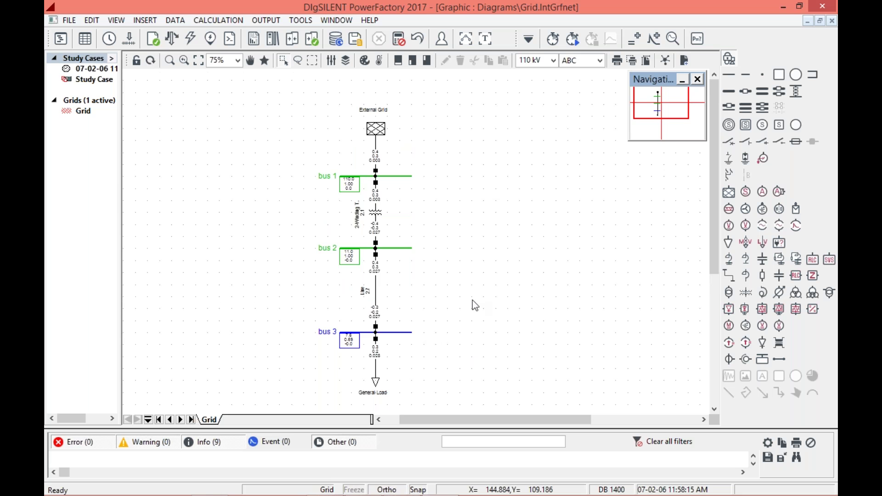
Check the advanced heatmap colouring options and generate a heatmap of the load flow results over the diagram with the existing settings.
scroll(481, 205, down, 1)
scroll(479, 201, up, 1)
click(381, 63)
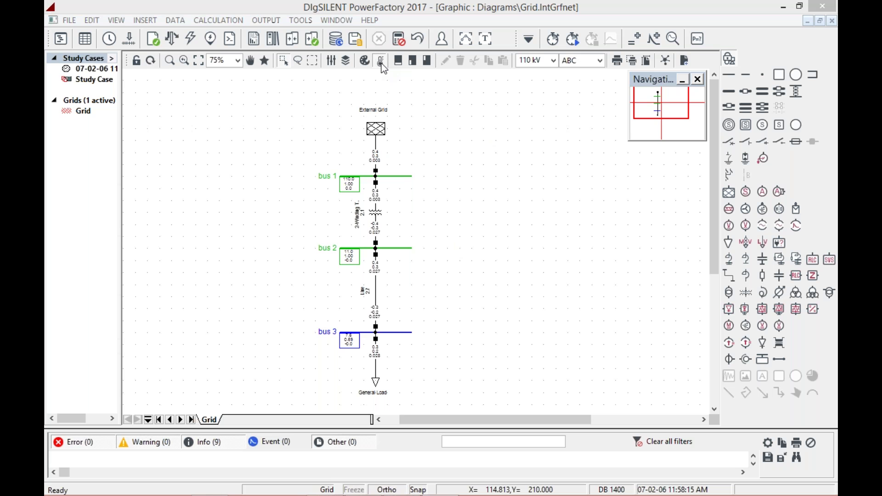
click(242, 190)
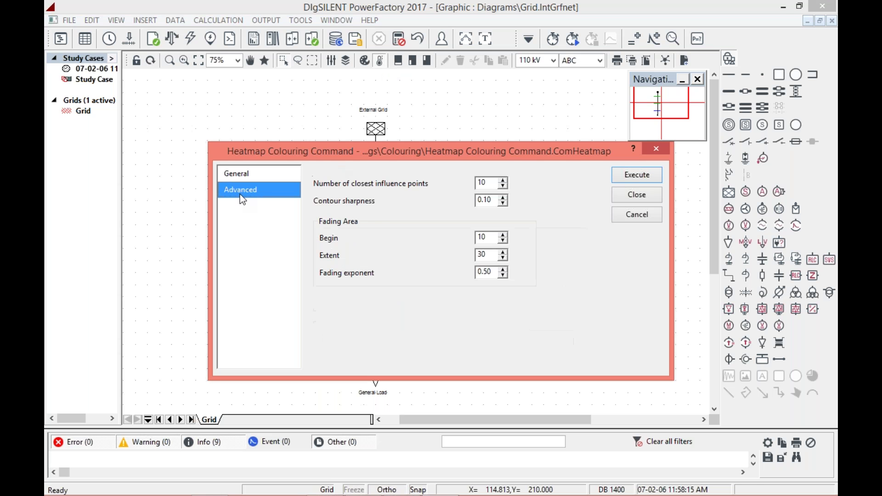
click(238, 173)
click(637, 174)
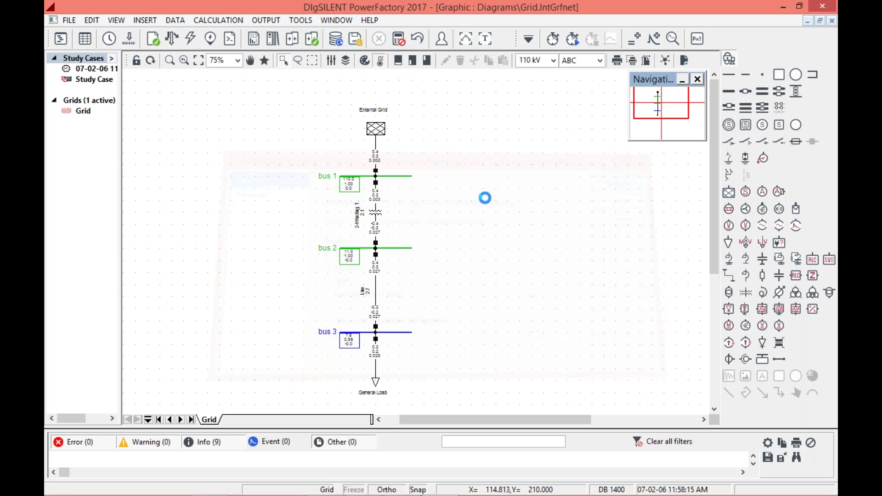
scroll(536, 331, down, 1)
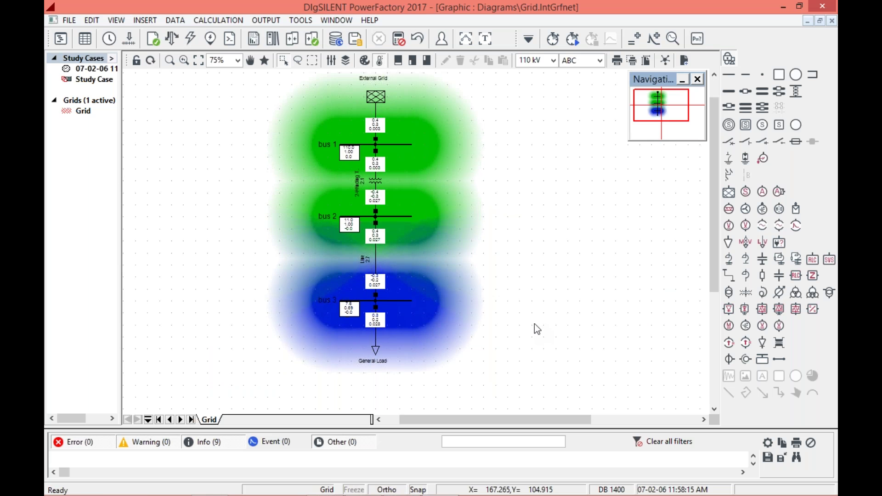
scroll(534, 324, up, 3)
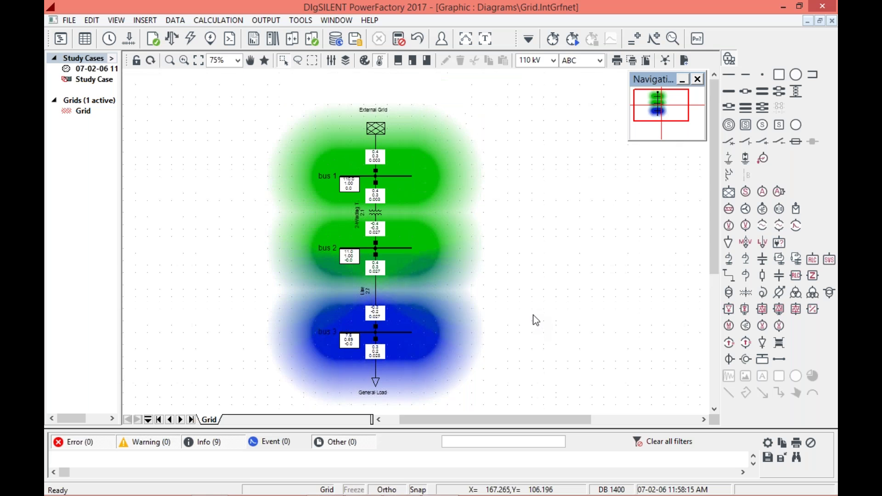
Review the diagram's Load Flow colouring scheme and its basic graphic attributes, and close both without changes.
click(366, 61)
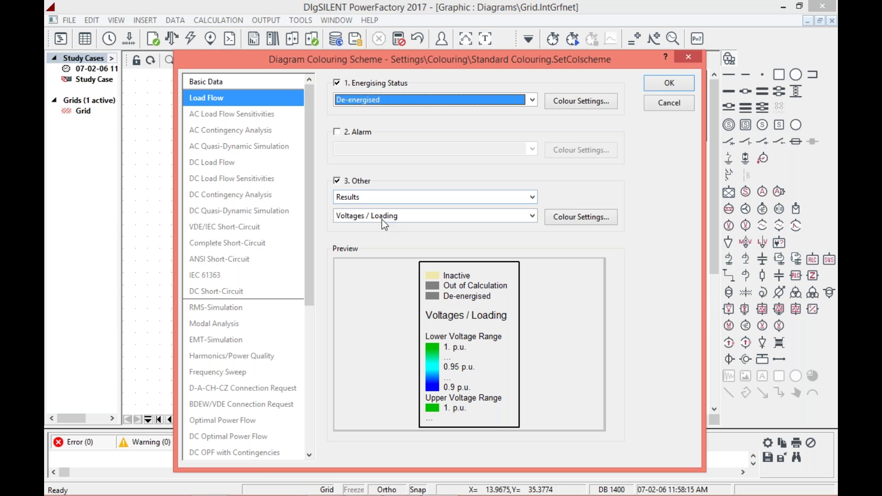
click(677, 98)
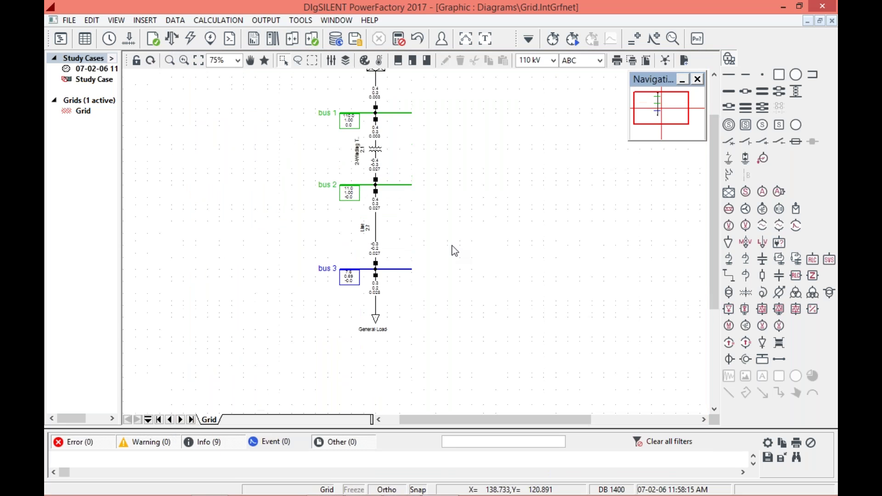
scroll(406, 191, up, 3)
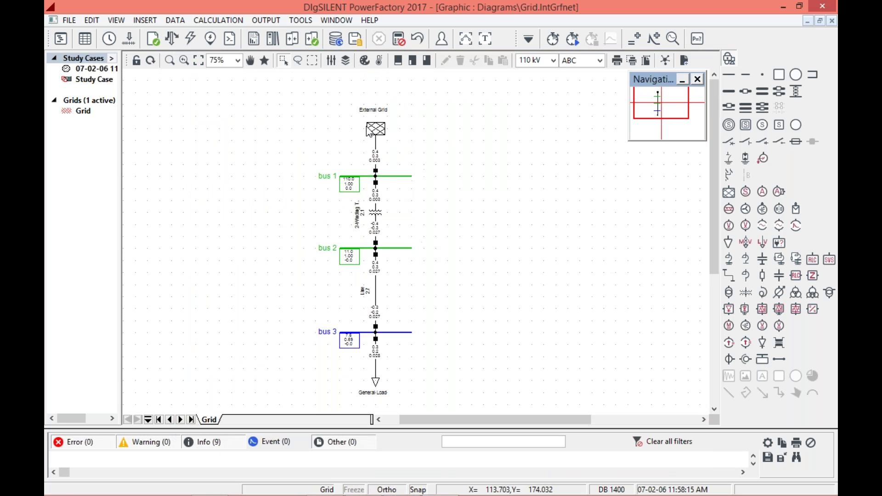
click(331, 61)
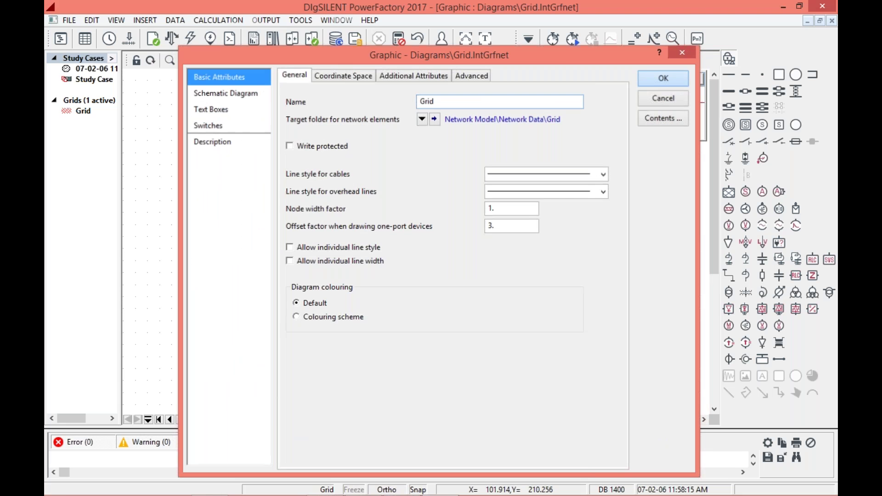
key(Escape)
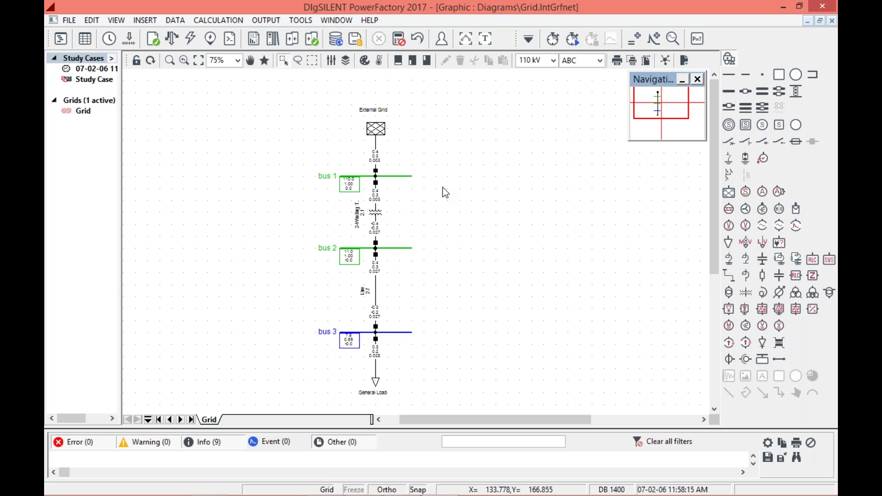
Make the Direction Arrows layer visible among the network element layers of the diagram.
scroll(375, 125, down, 1)
scroll(376, 125, up, 1)
mouse_move(373, 199)
click(344, 63)
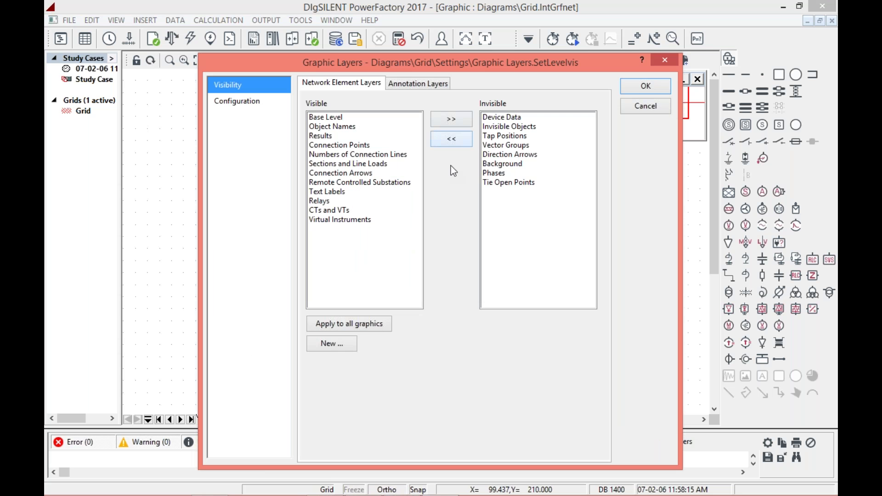
click(496, 157)
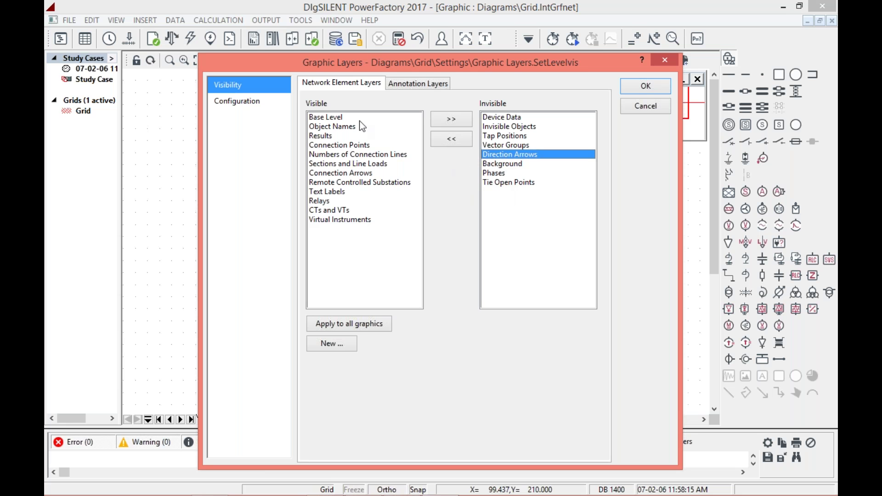
drag(384, 62, 387, 59)
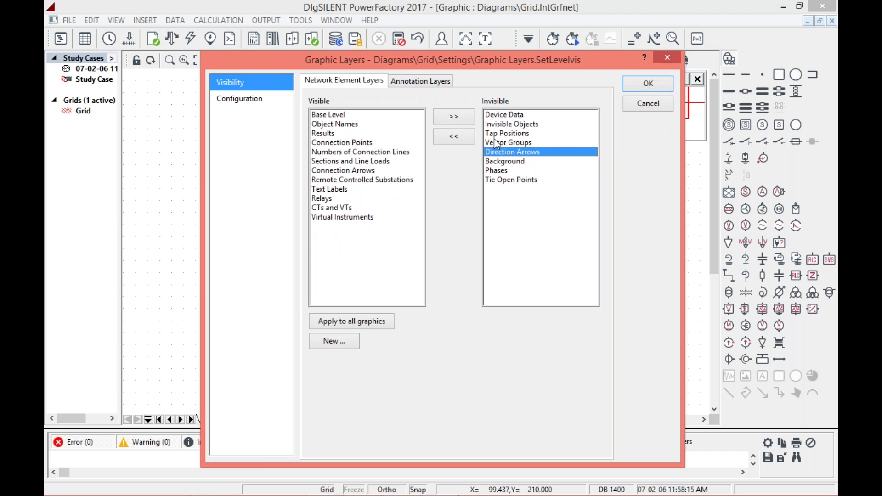
click(462, 139)
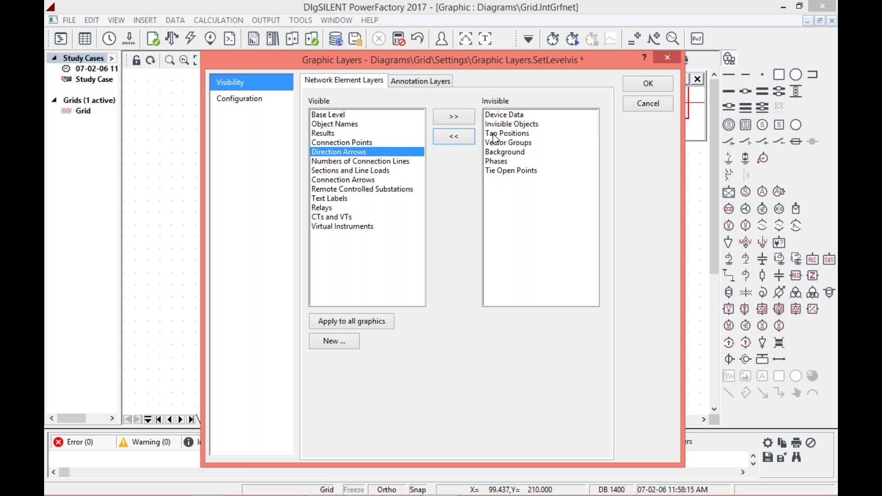
click(648, 83)
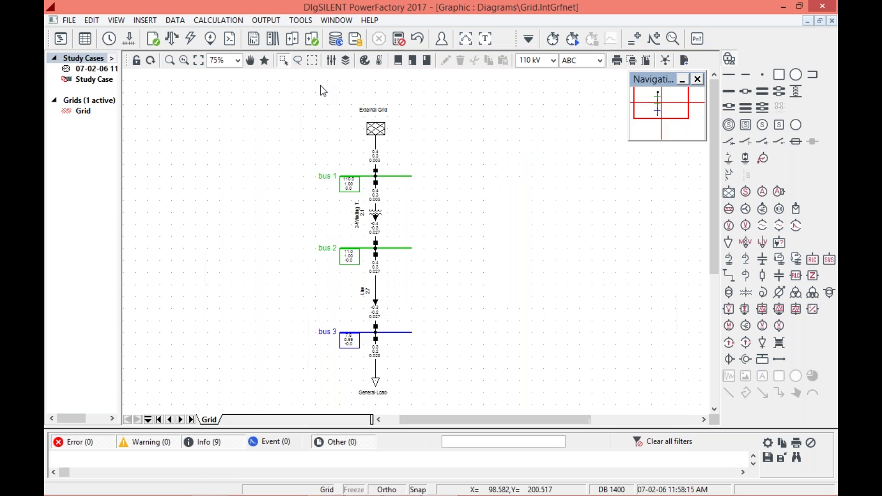
Enable Animated load flow in the advanced drawing settings of the Grid diagram.
click(346, 64)
key(Escape)
click(334, 59)
click(478, 78)
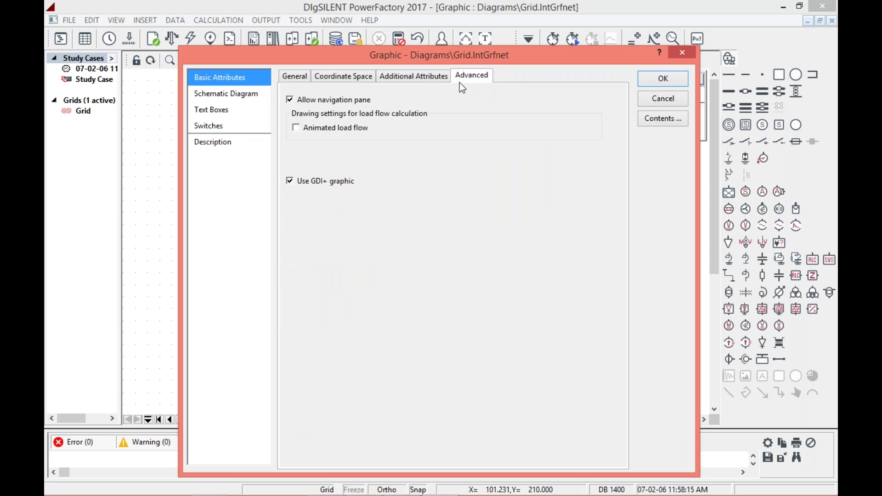
click(297, 128)
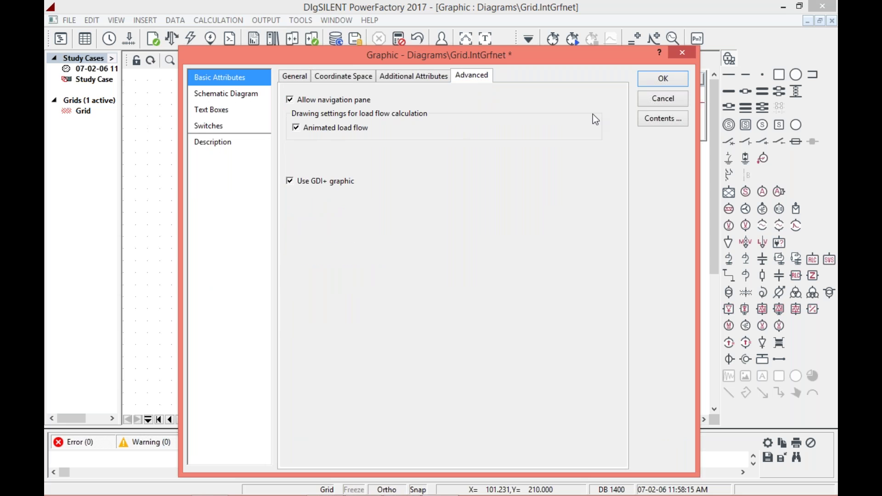
click(665, 79)
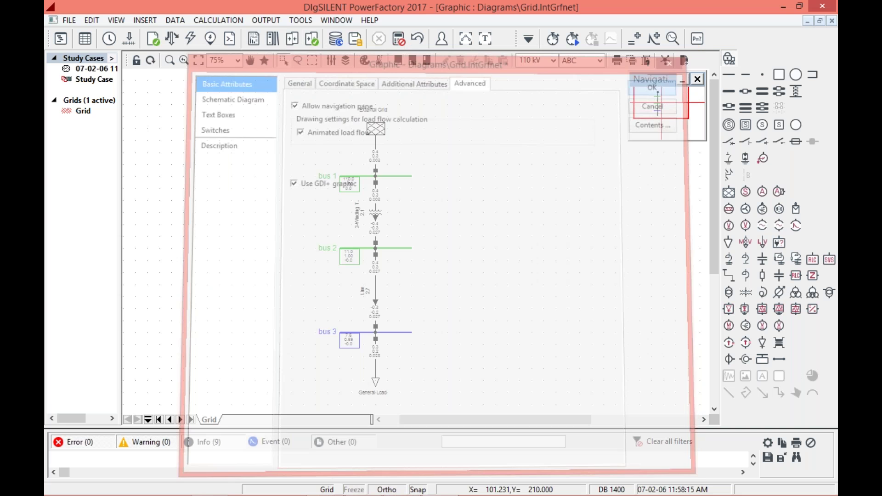
Execute the load flow again with AC Load Flow, balanced, positive sequence, and watch the animated flow on the diagram.
click(232, 20)
mouse_move(326, 35)
click(396, 36)
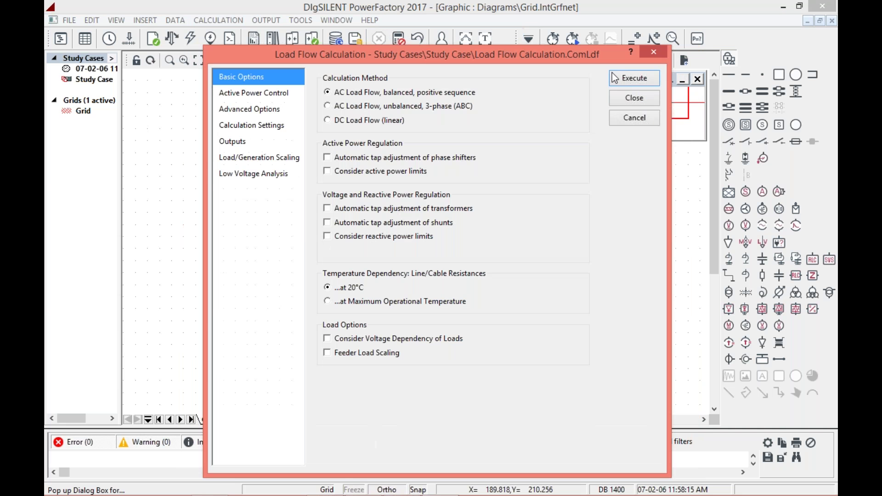
key(Return)
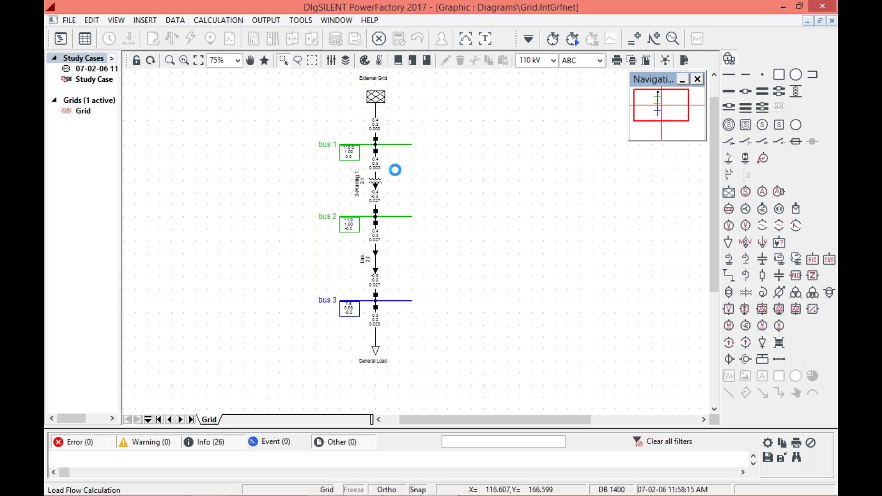
scroll(443, 251, up, 1)
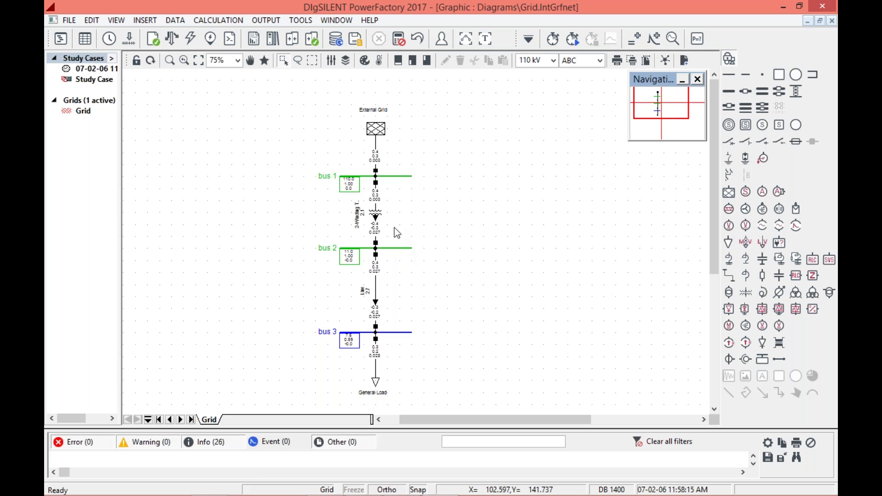
scroll(475, 239, down, 1)
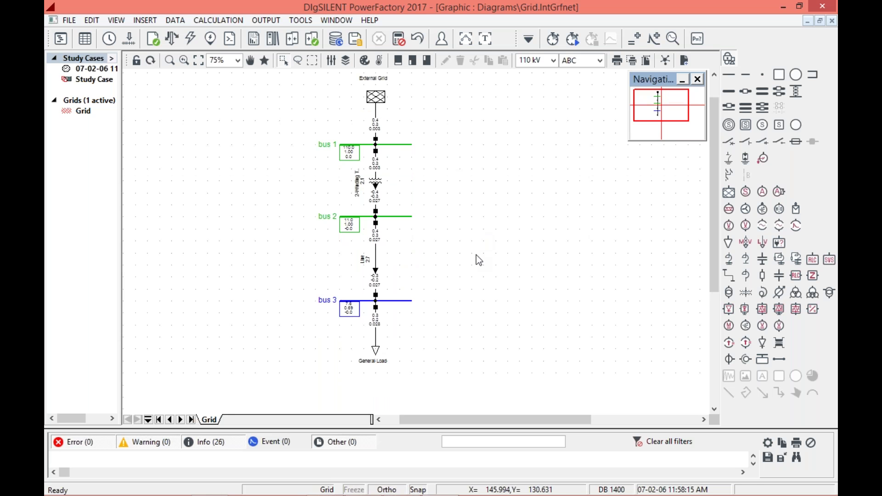
scroll(476, 255, up, 1)
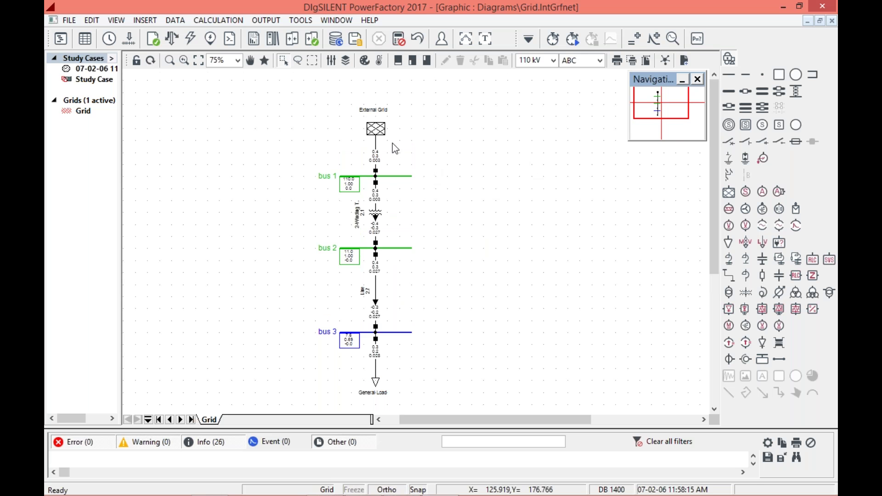
scroll(449, 220, down, 1)
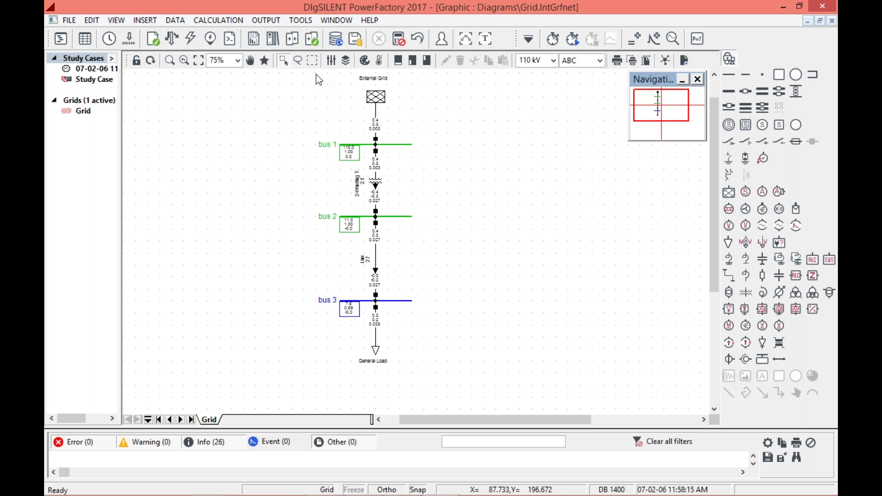
Select all network elements on the diagram and rotate them counter-clockwise into a horizontal layout.
drag(316, 74, 440, 383)
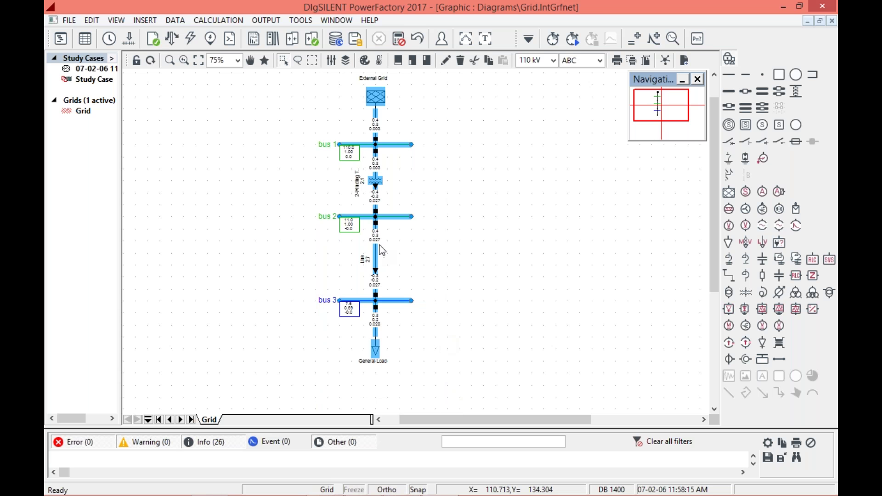
right_click(374, 183)
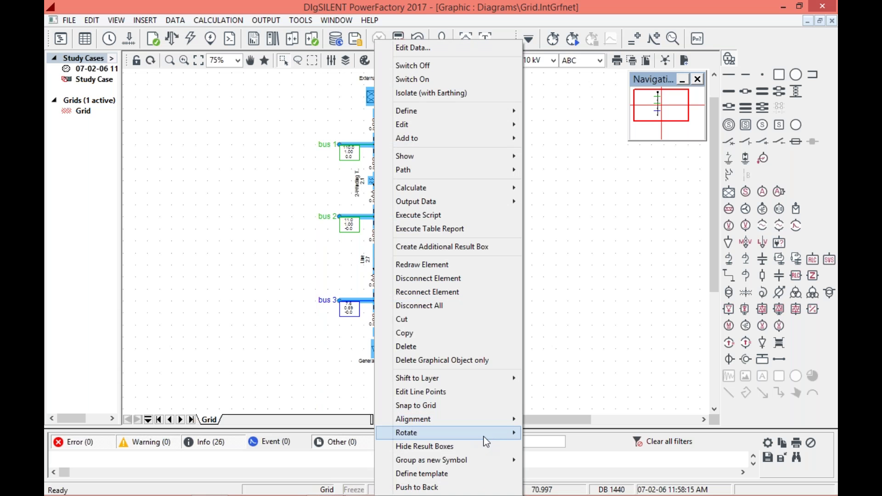
mouse_move(492, 434)
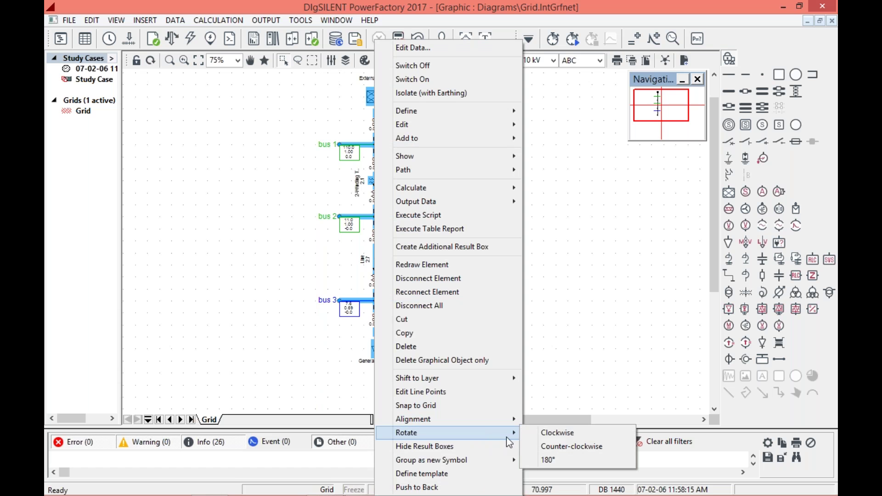
click(569, 448)
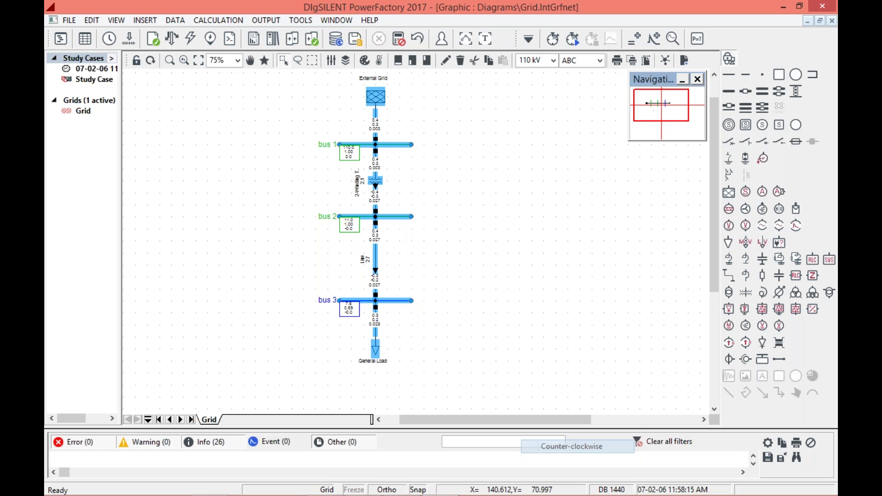
click(559, 359)
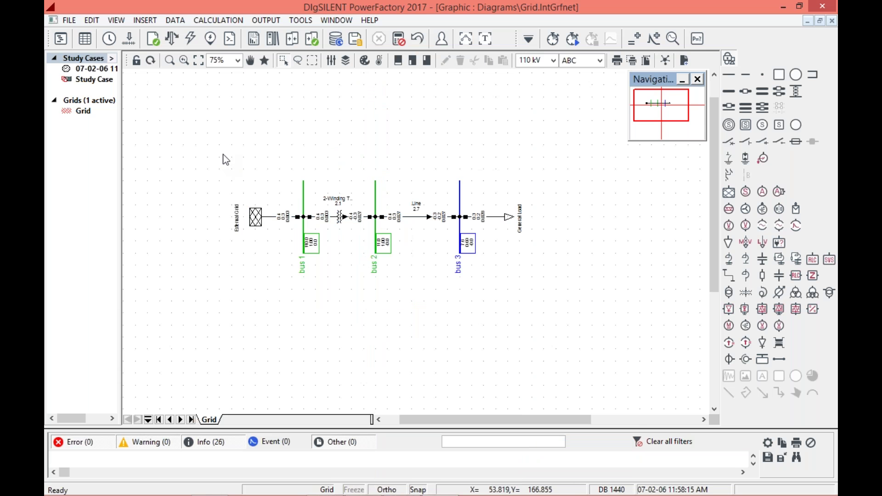
drag(221, 154, 612, 327)
click(363, 350)
drag(215, 133, 253, 282)
drag(383, 307, 580, 316)
click(329, 303)
drag(225, 136, 219, 213)
drag(238, 264, 601, 318)
click(415, 311)
Open the node result-box format for editing from the result box of bus 2.
click(237, 60)
click(232, 100)
drag(455, 419, 444, 421)
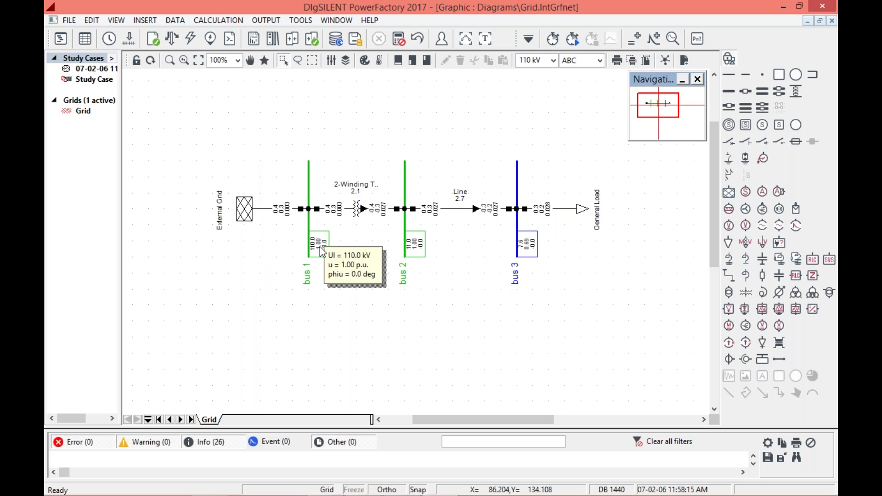
mouse_move(423, 249)
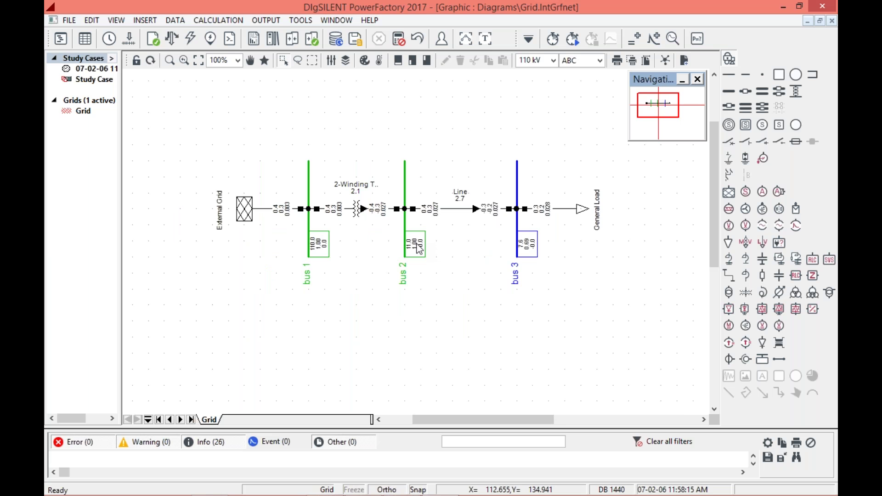
click(419, 249)
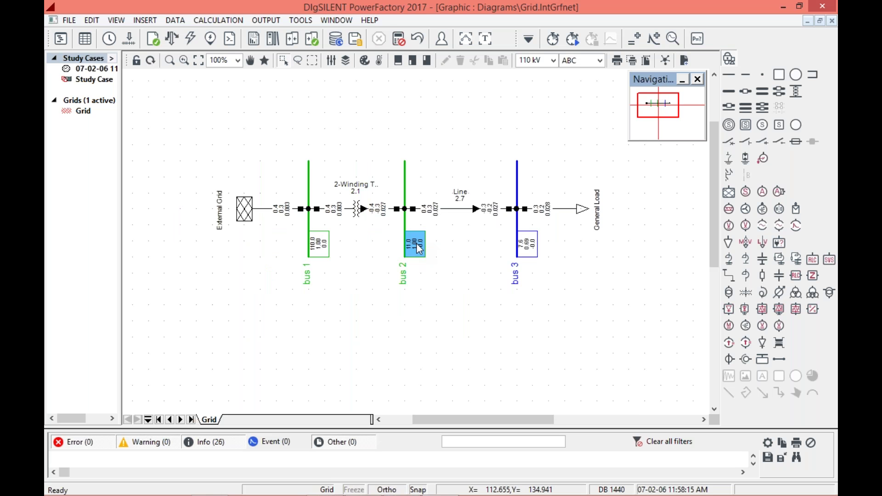
right_click(419, 248)
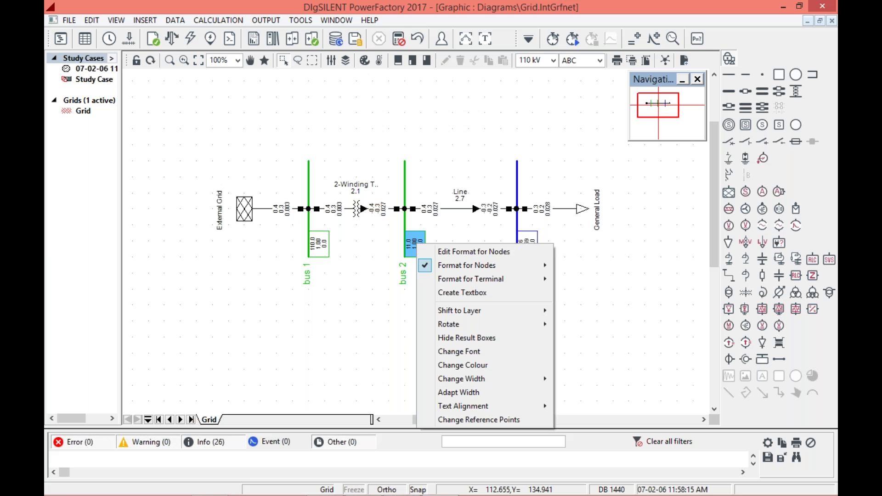
mouse_move(529, 267)
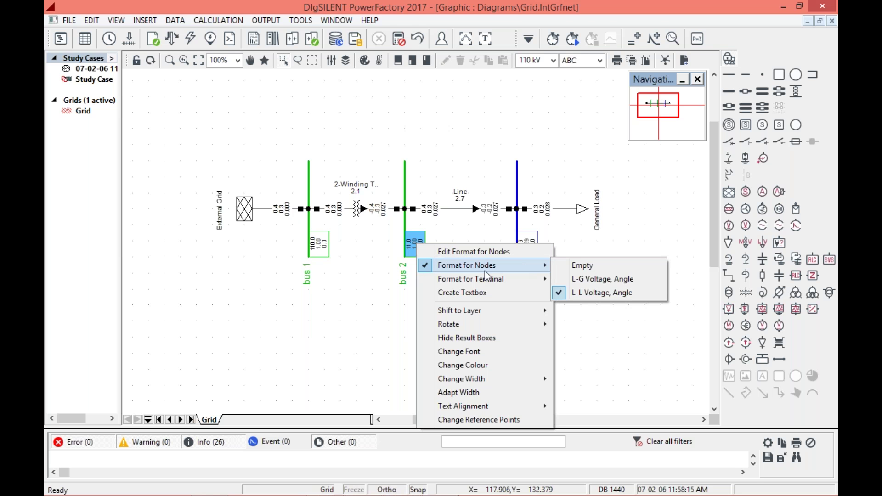
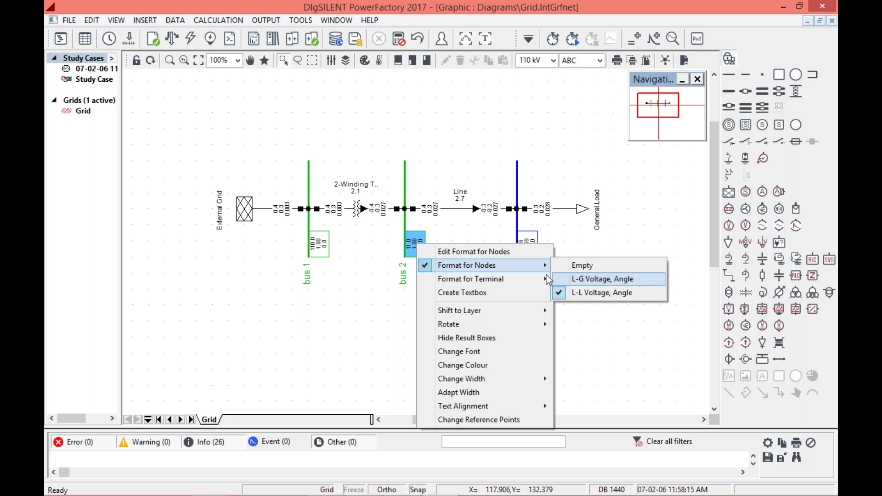
click(489, 252)
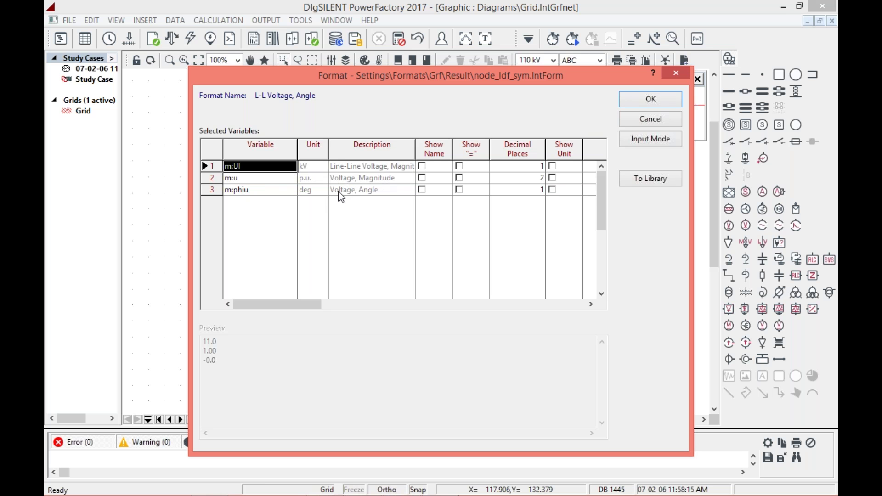
Append a row to the node format's selected variables and open the variable selection for it.
right_click(209, 198)
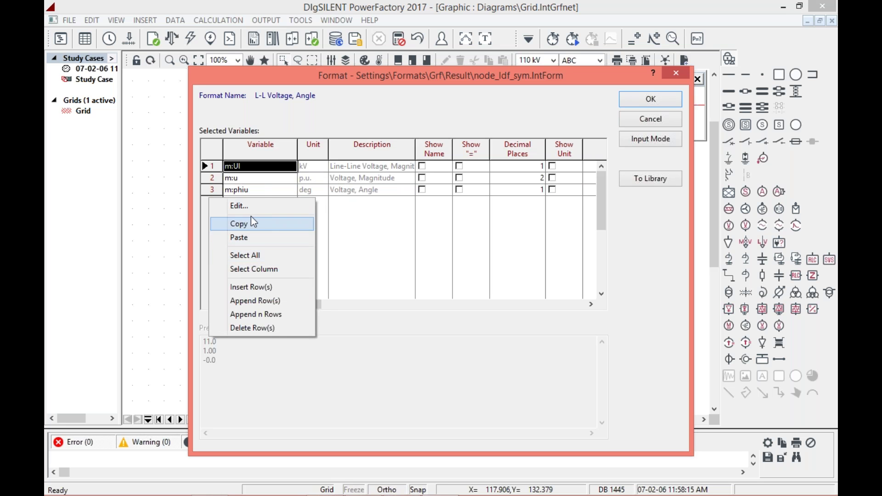
click(259, 302)
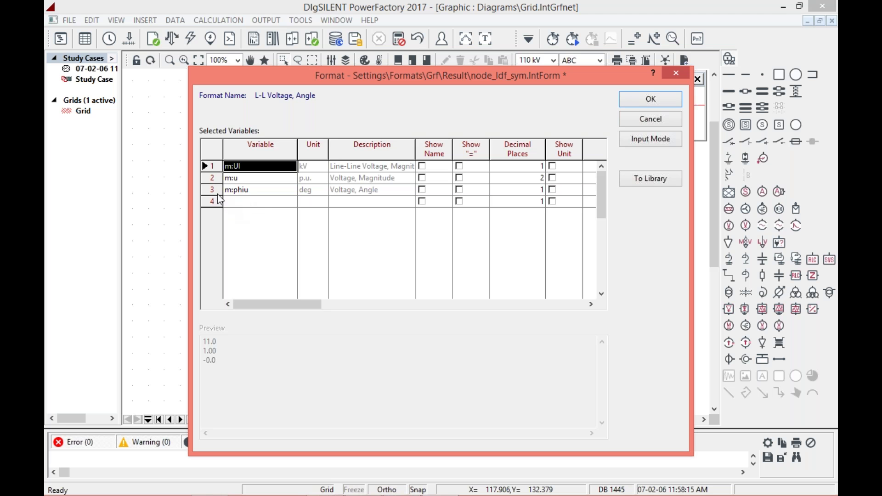
click(253, 202)
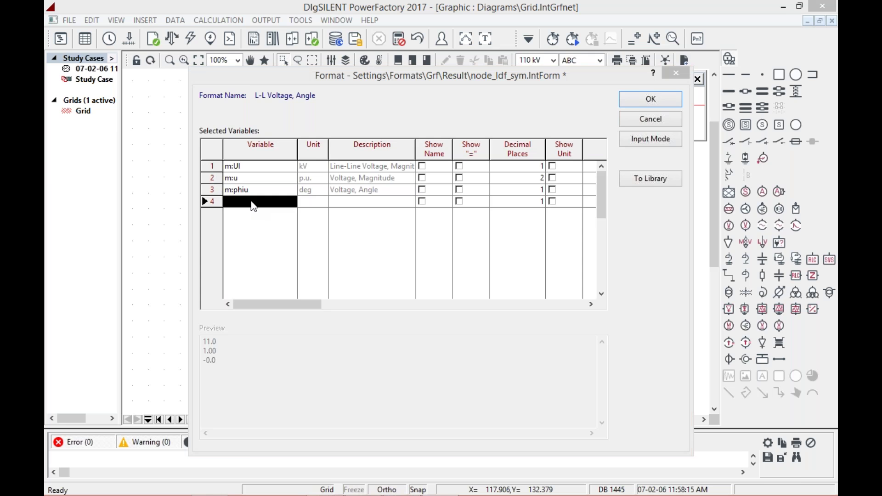
double_click(251, 202)
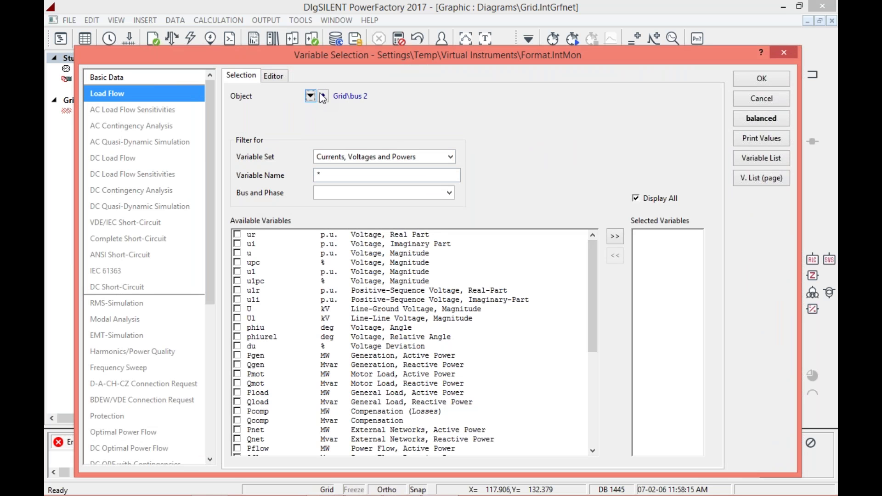
Browse the Element Parameter and Reference Parameter variable sets, then return to Currents, Voltages and Powers.
mouse_move(588, 275)
mouse_down()
mouse_move(591, 366)
mouse_move(596, 264)
mouse_up()
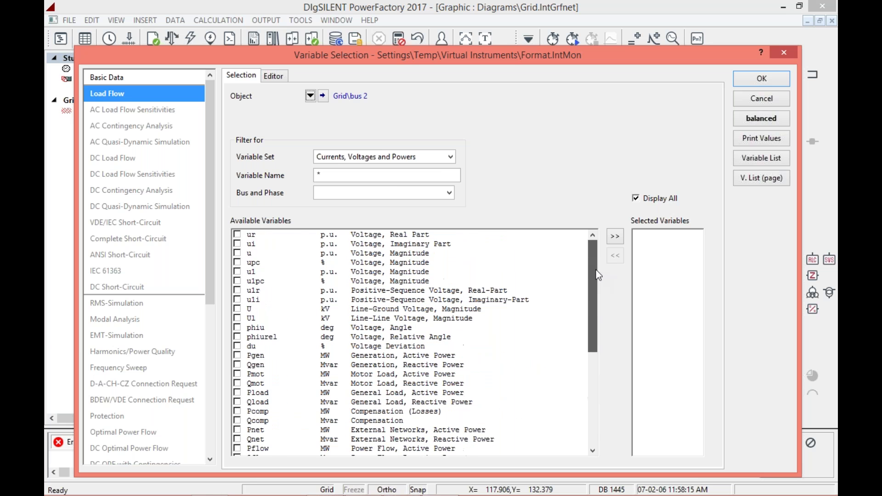
click(357, 158)
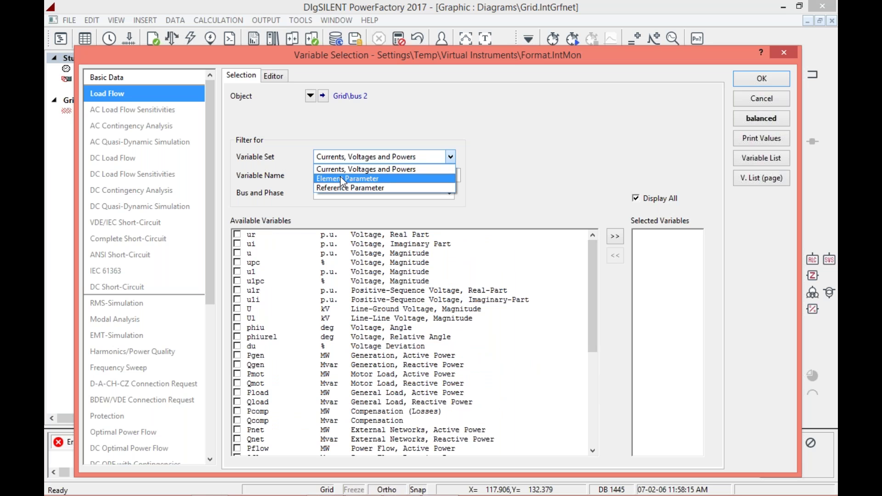
click(342, 179)
click(357, 158)
click(357, 184)
click(367, 158)
click(366, 165)
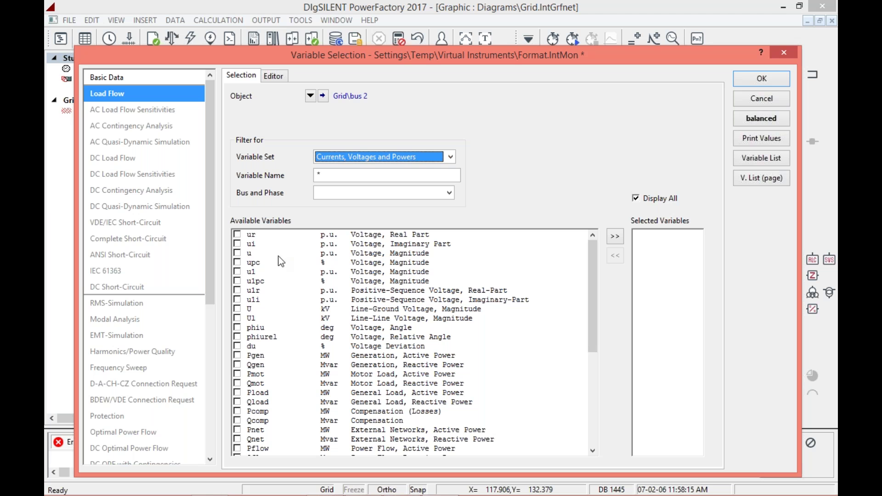
Add the variables ui, u1i and u1r to the node result-box format and apply it to the diagram.
click(239, 244)
click(239, 243)
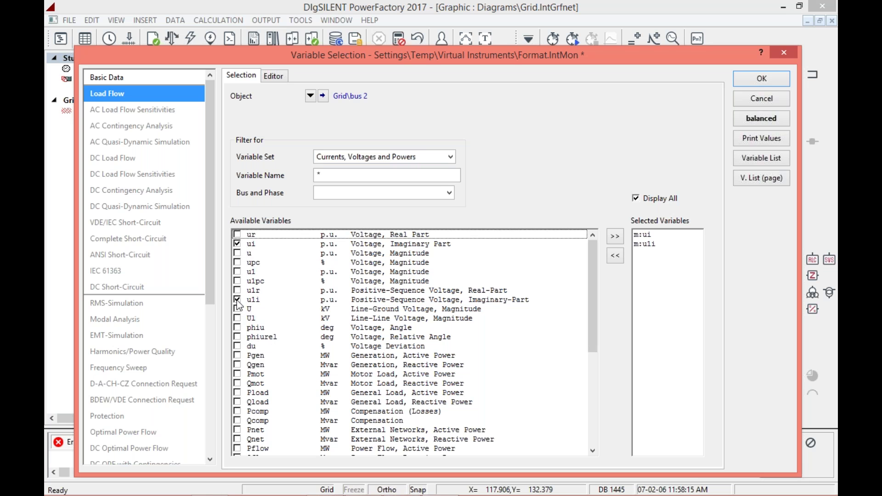
click(237, 289)
click(762, 79)
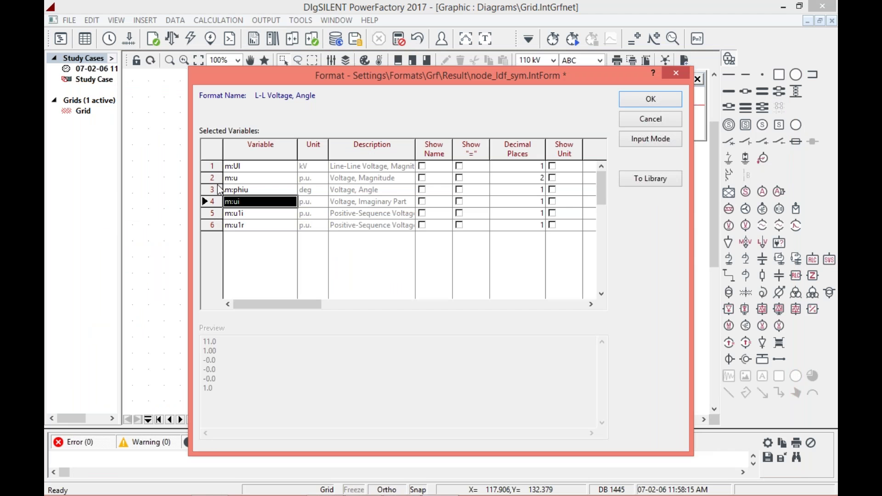
click(650, 99)
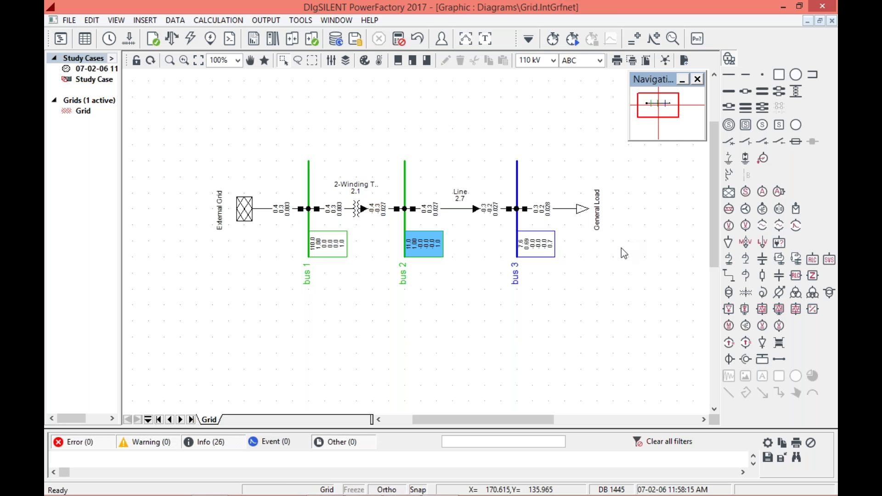
Examine the bus result boxes and the variables listed for bus 1.
mouse_move(491, 420)
mouse_down()
mouse_move(506, 423)
mouse_move(493, 425)
mouse_up()
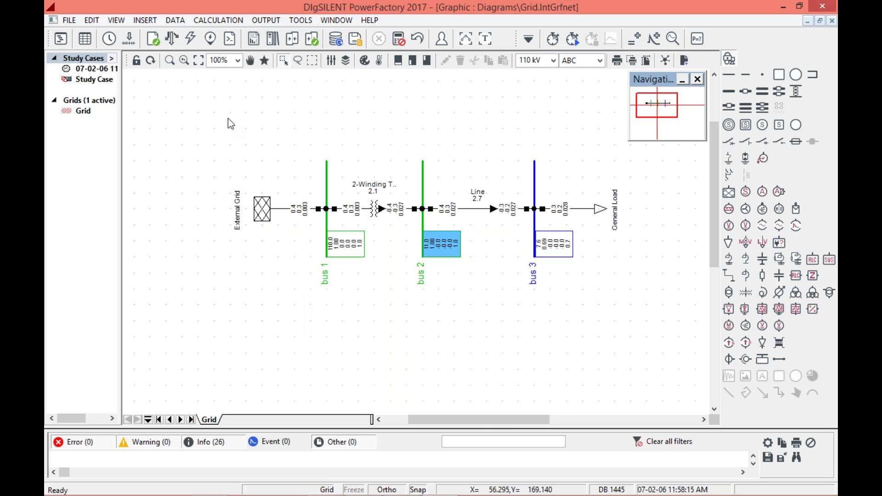
drag(228, 118, 634, 316)
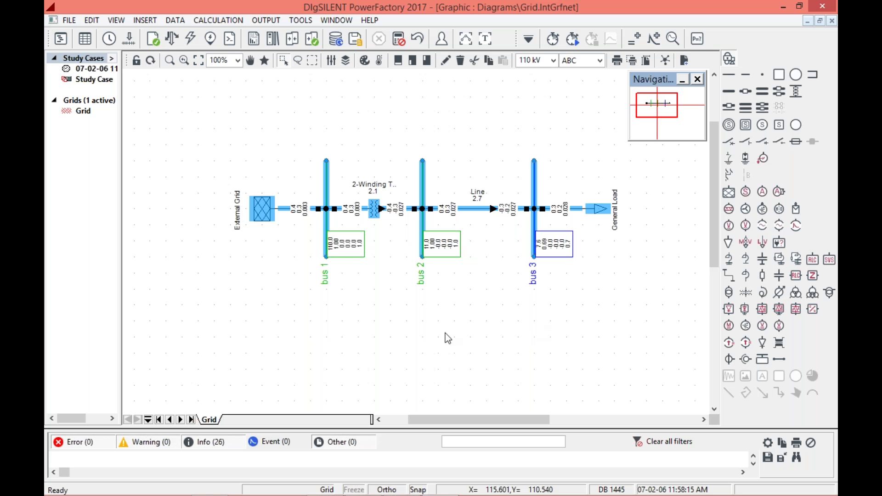
click(395, 303)
mouse_move(347, 252)
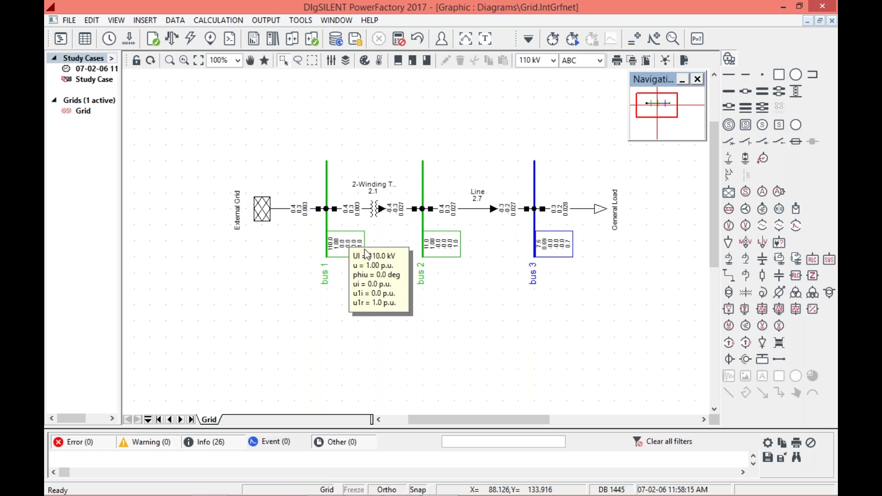
click(341, 252)
double_click(341, 252)
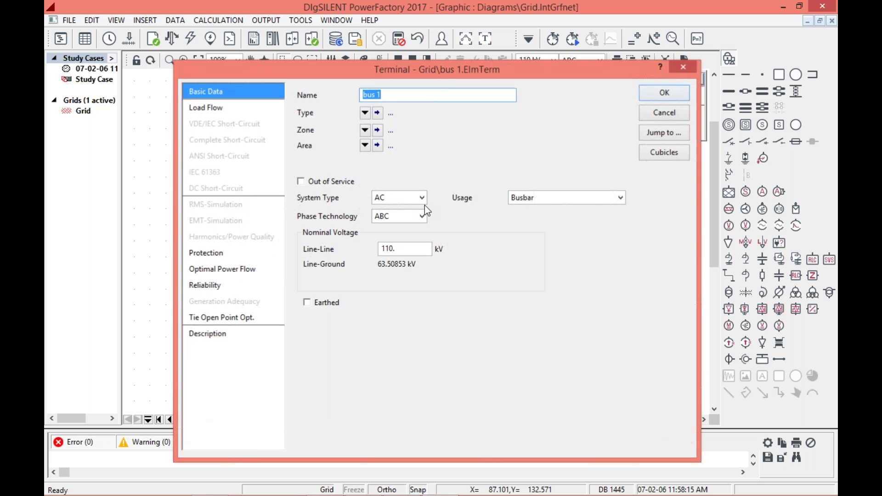
key(Escape)
right_click(349, 243)
click(486, 358)
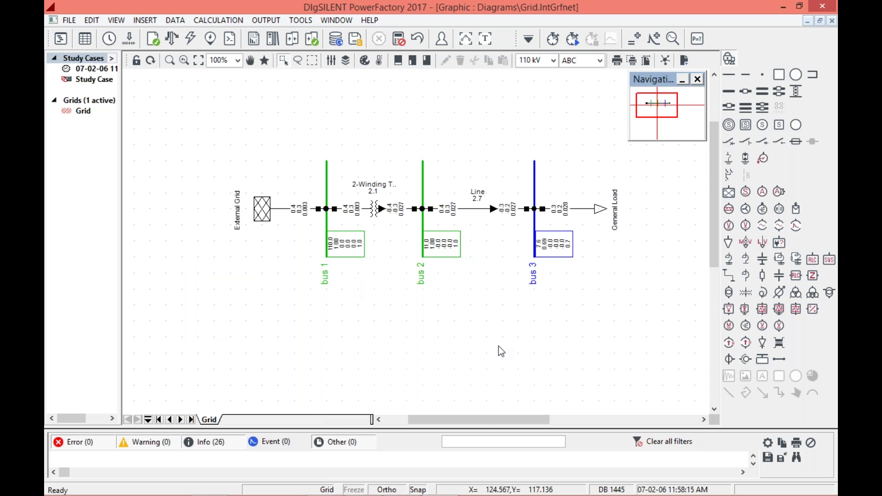
drag(481, 418, 519, 425)
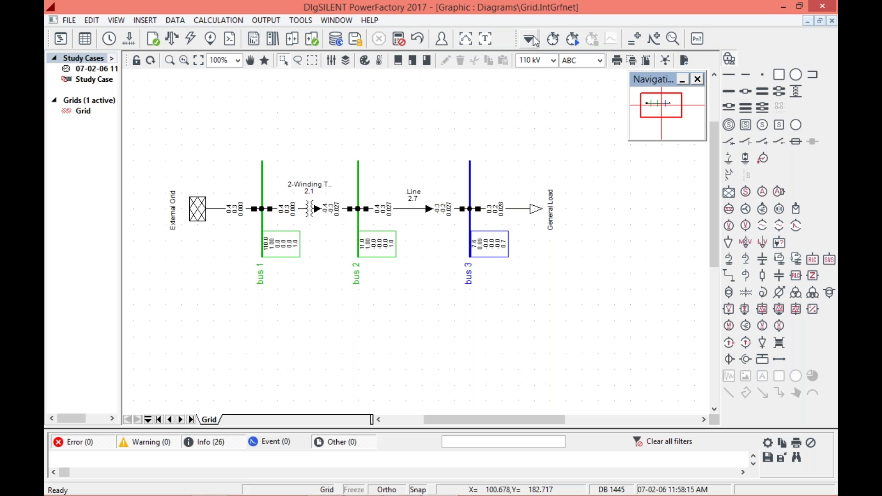
click(151, 20)
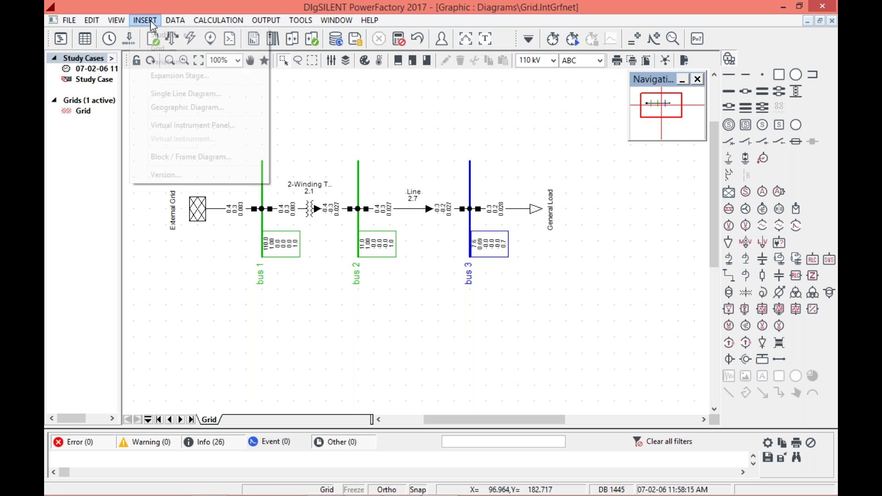
click(172, 21)
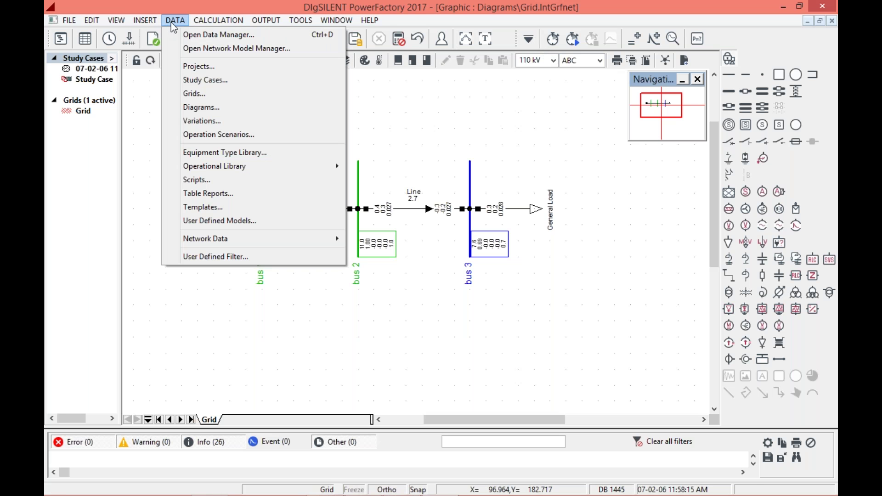
click(275, 305)
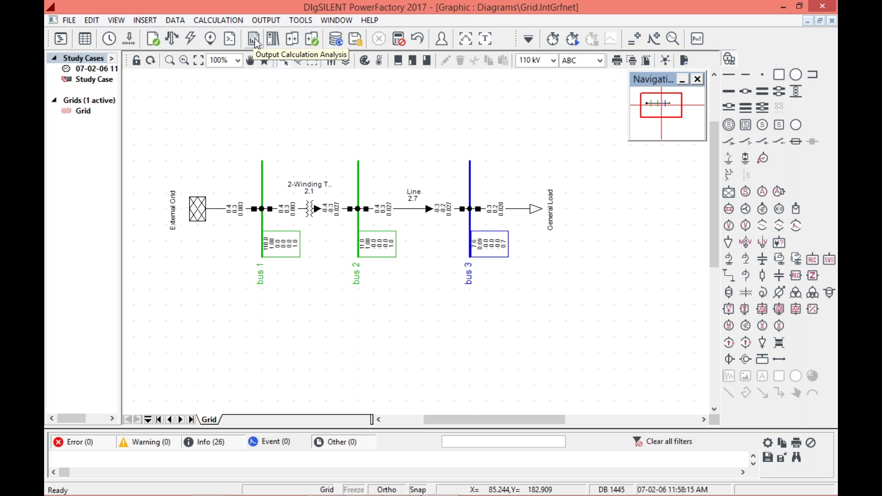
Output the load flow results as a Complete System Report with All kinds of report included.
click(257, 42)
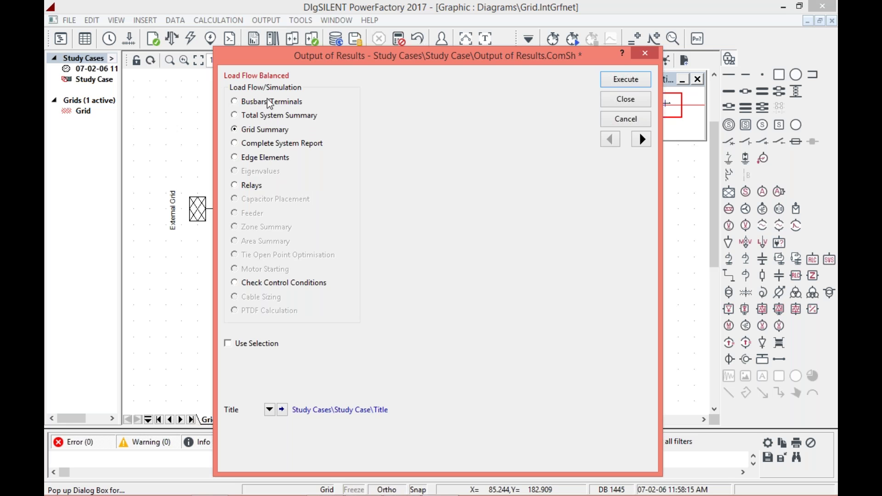
click(235, 144)
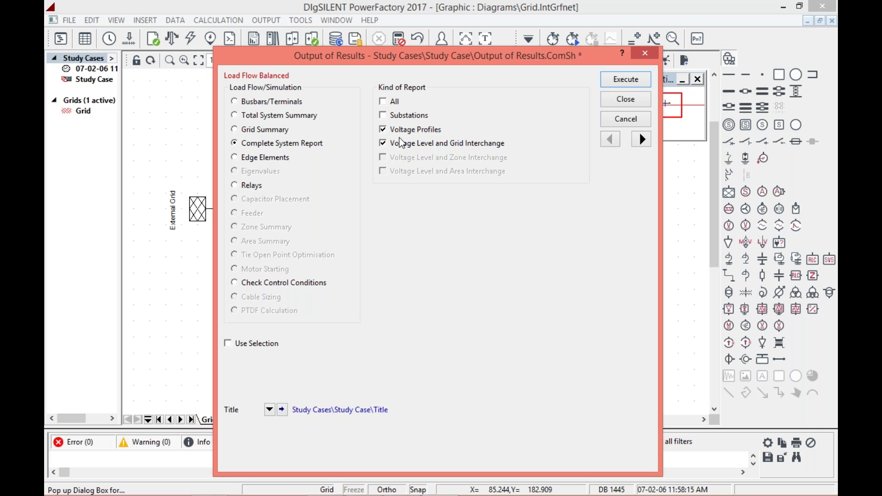
click(384, 102)
click(630, 79)
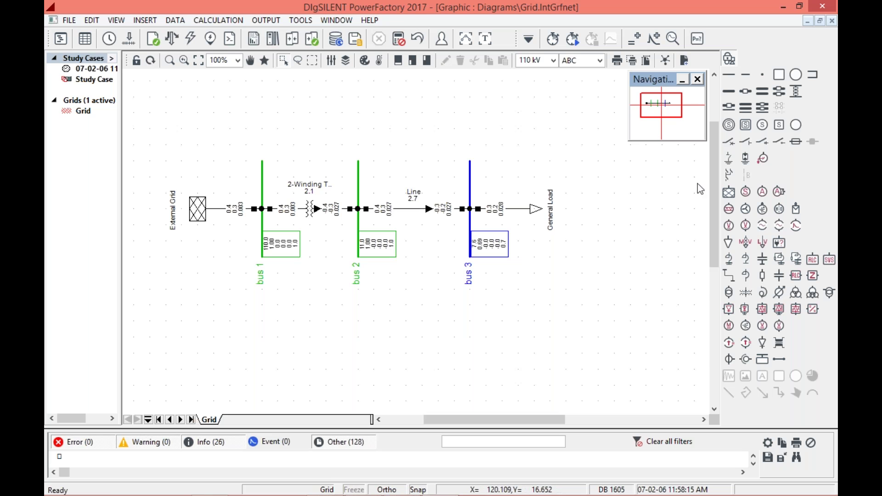
Enlarge the output window and review the report's interchange tables, total system summary, bus voltage profile and load flow messages.
drag(712, 186, 715, 223)
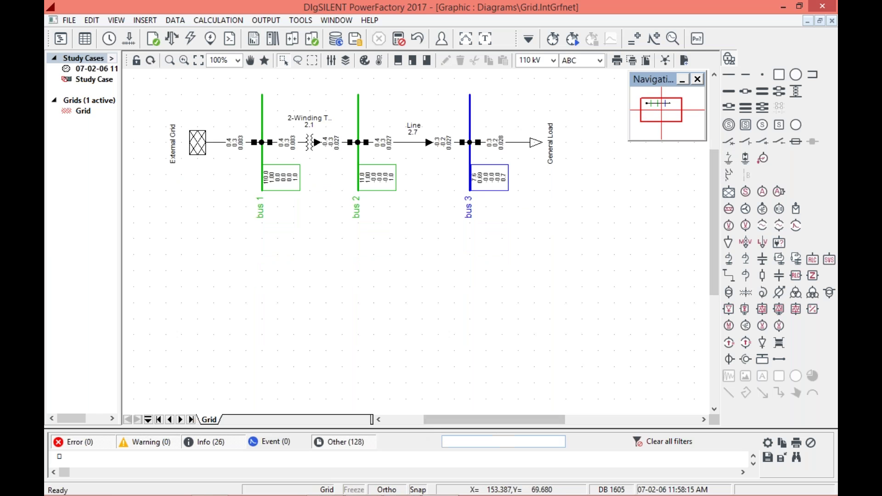
drag(409, 428, 406, 293)
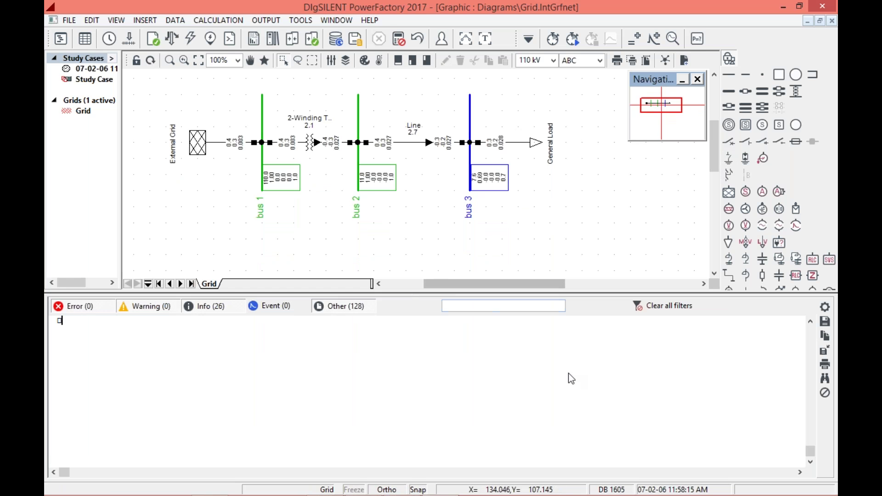
scroll(544, 393, up, 5)
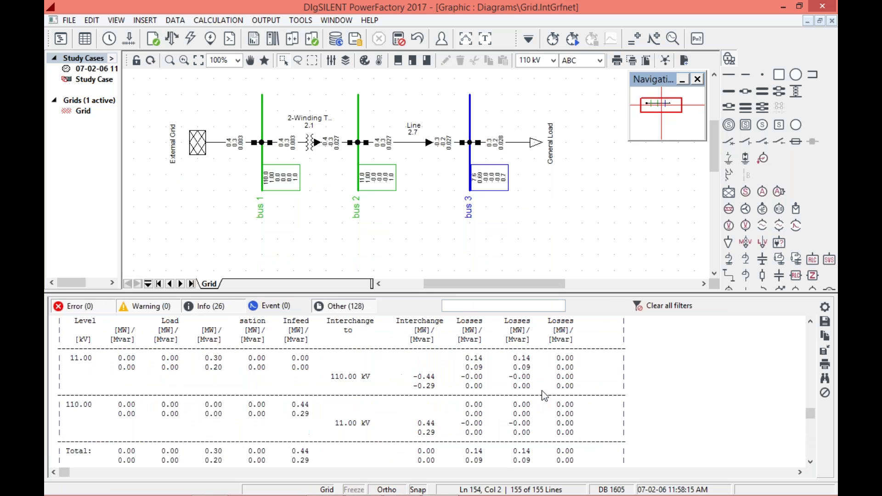
drag(574, 288, 560, 157)
scroll(522, 357, up, 5)
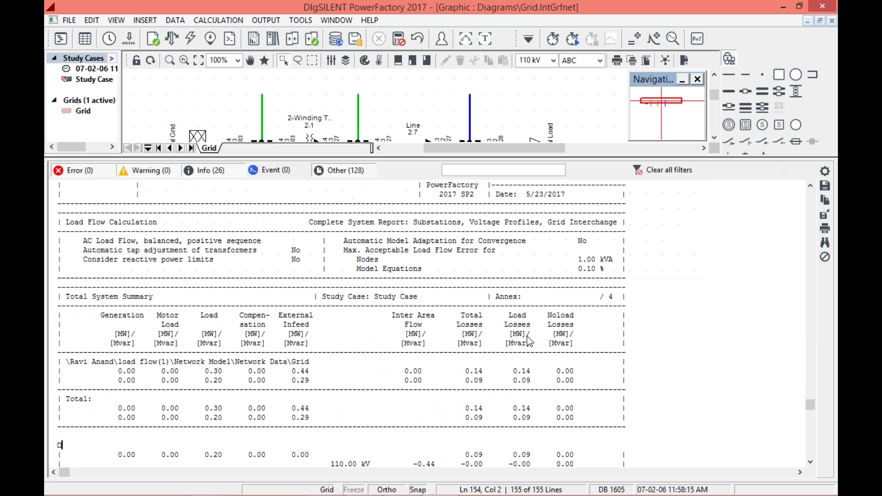
scroll(521, 357, up, 15)
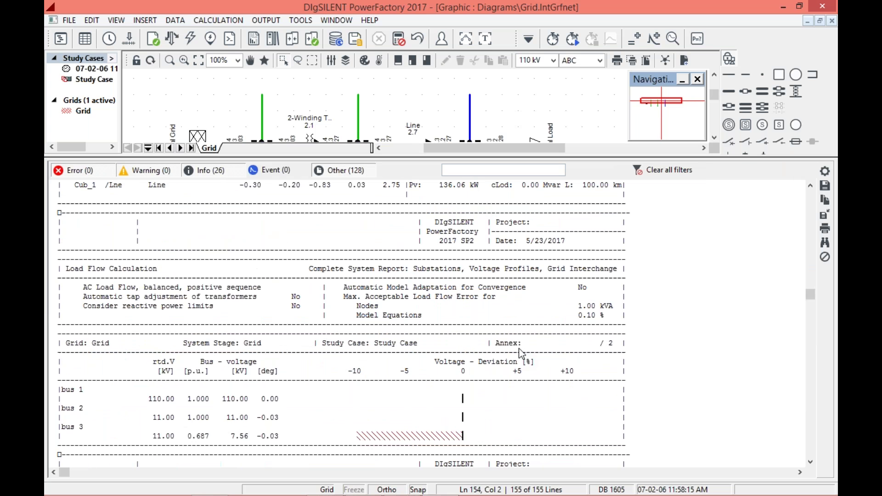
scroll(521, 355, up, 5)
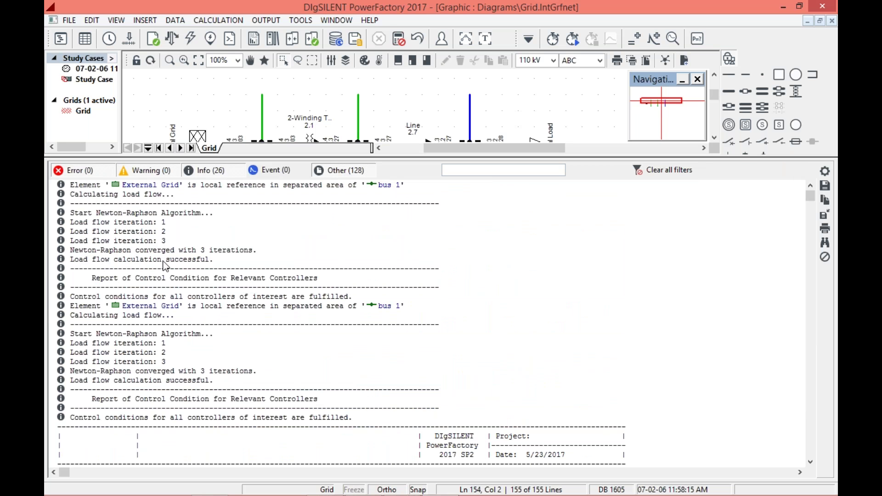
Examine the report's calculation options, power, current and loading results for buses 1 to 3, and the bus voltage deviation profile.
scroll(345, 340, down, 1)
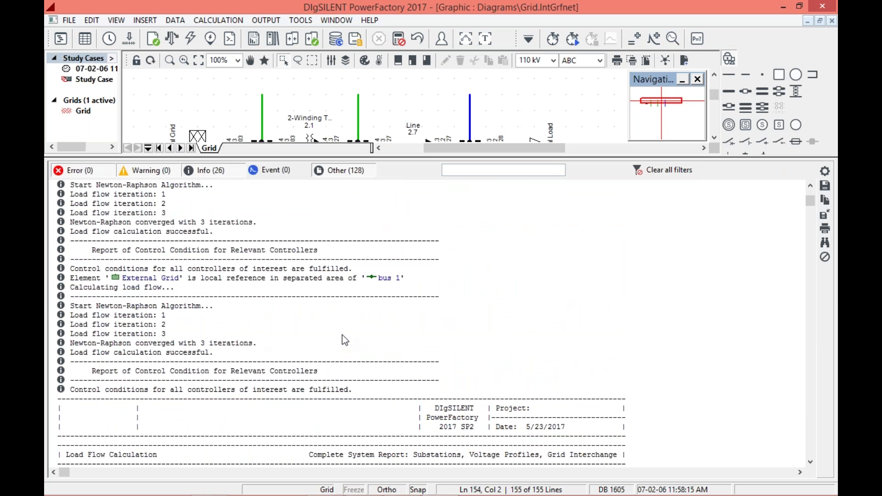
scroll(346, 340, down, 10)
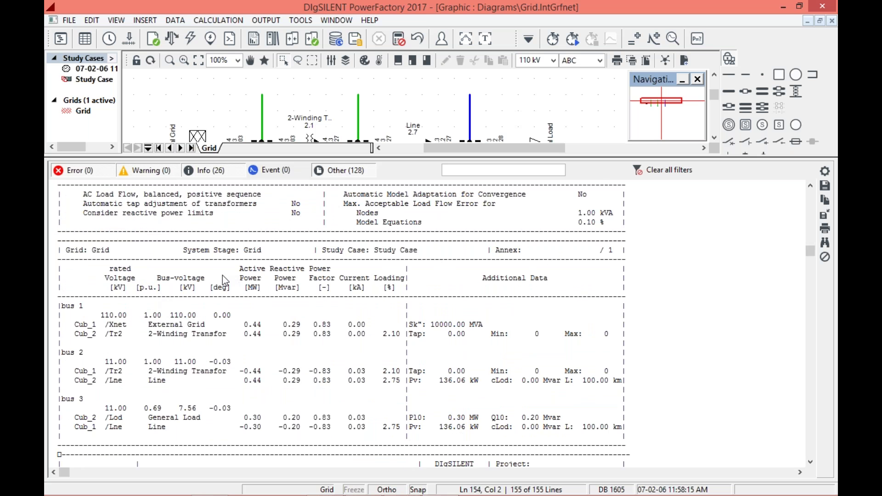
scroll(225, 280, up, 4)
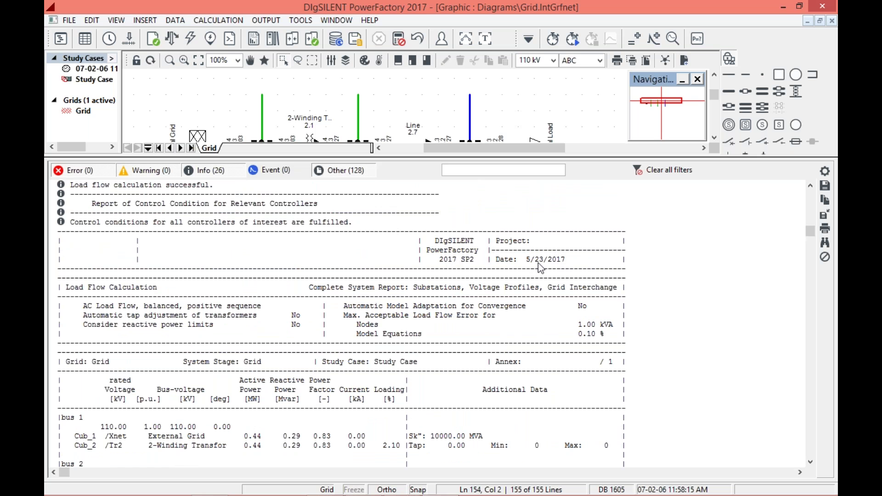
scroll(576, 329, down, 1)
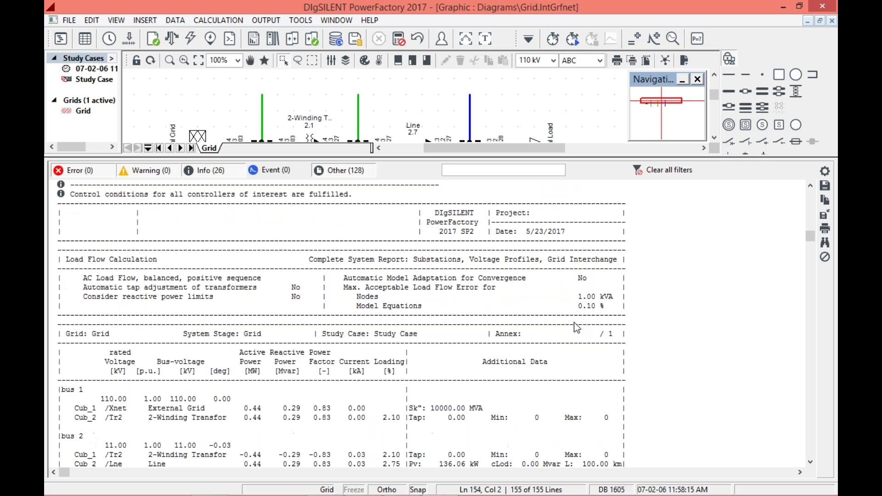
scroll(414, 329, down, 2)
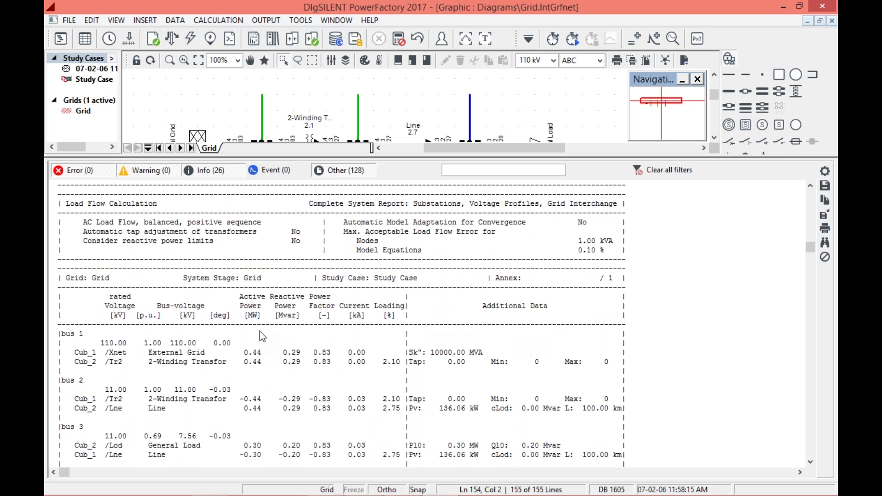
scroll(260, 331, down, 1)
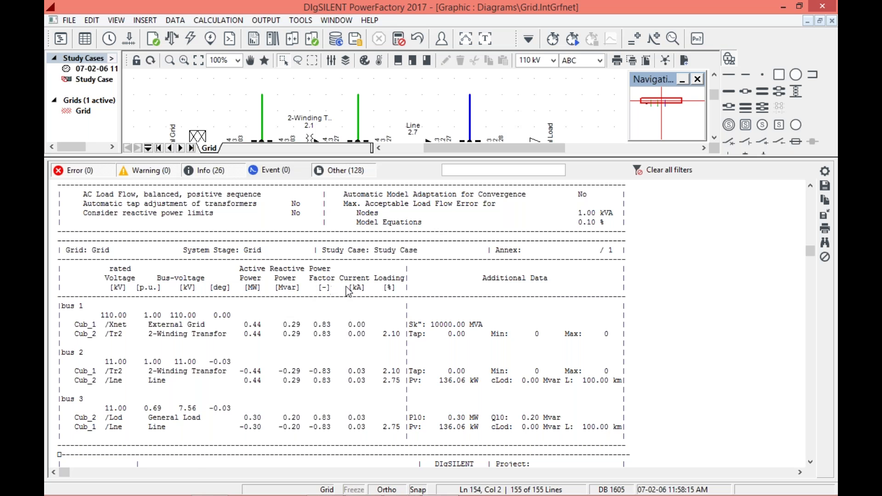
scroll(577, 351, down, 9)
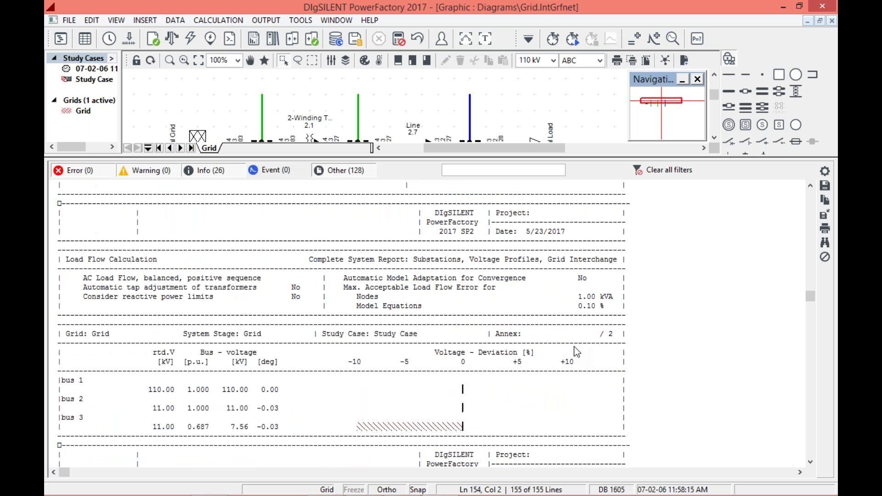
scroll(576, 352, down, 1)
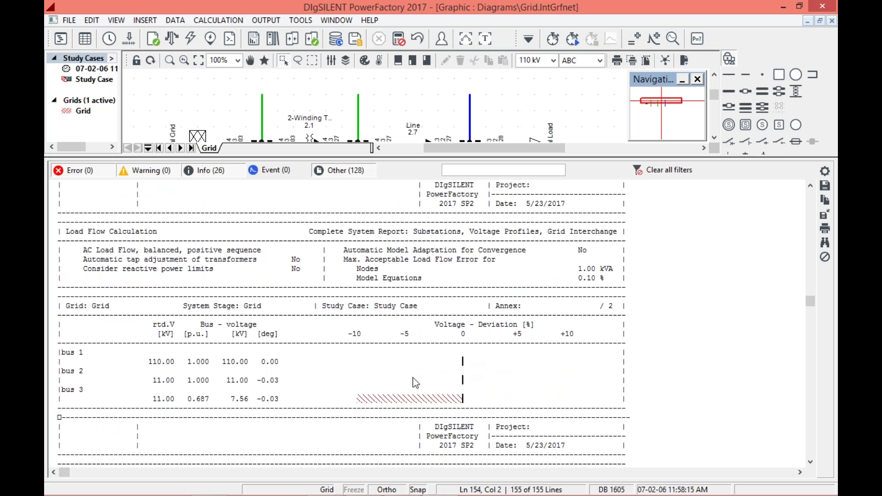
scroll(429, 374, down, 8)
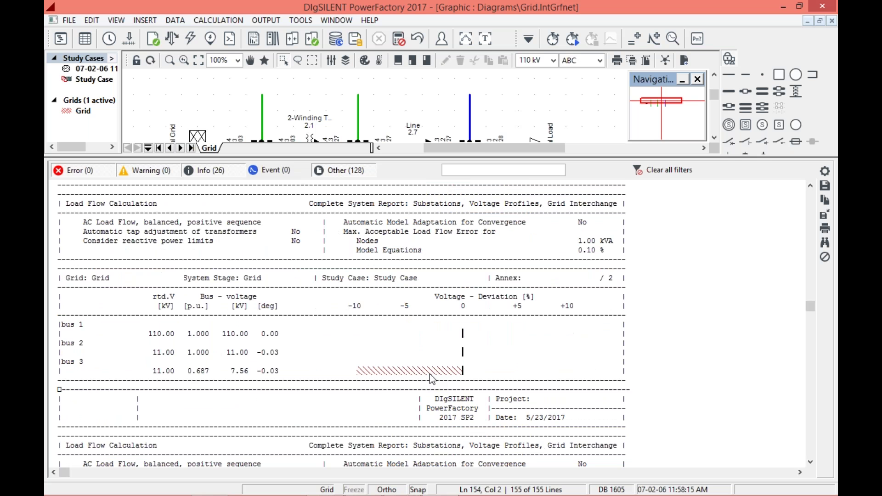
Review the report's interchange and losses tables by voltage level and the Total System Summary, and return to the report's beginning.
scroll(429, 374, down, 3)
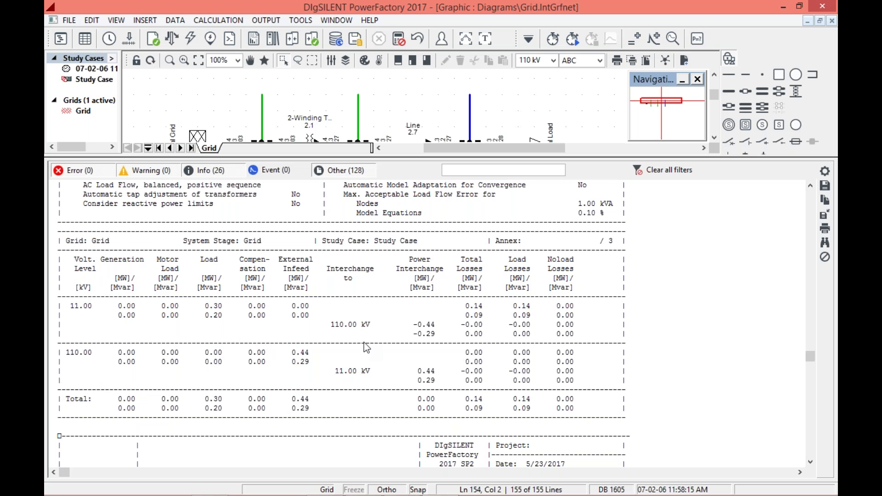
scroll(363, 342, down, 1)
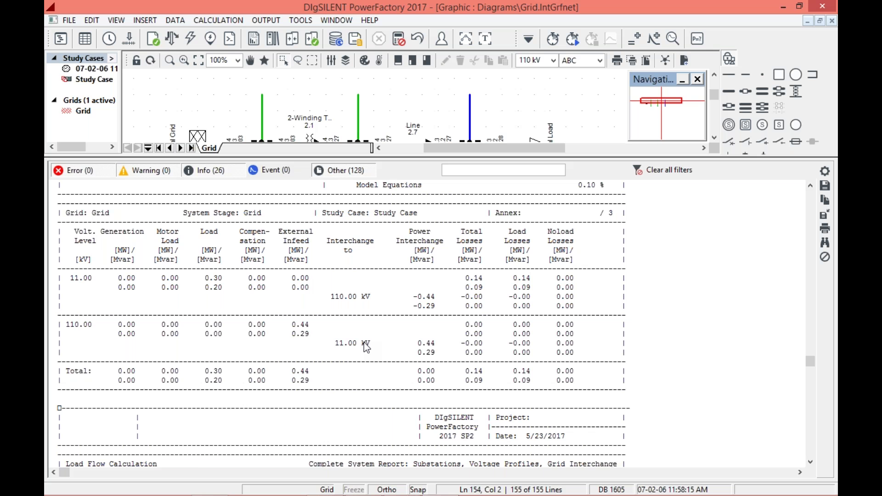
scroll(367, 348, down, 1)
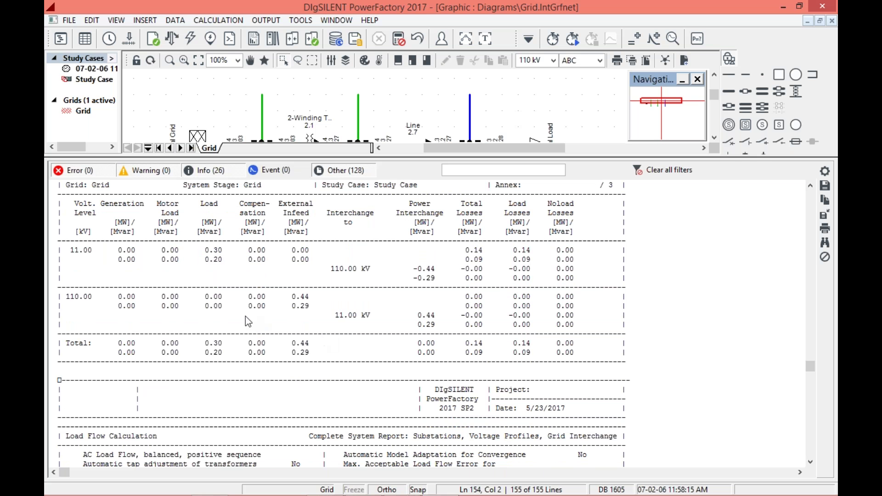
scroll(322, 357, down, 2)
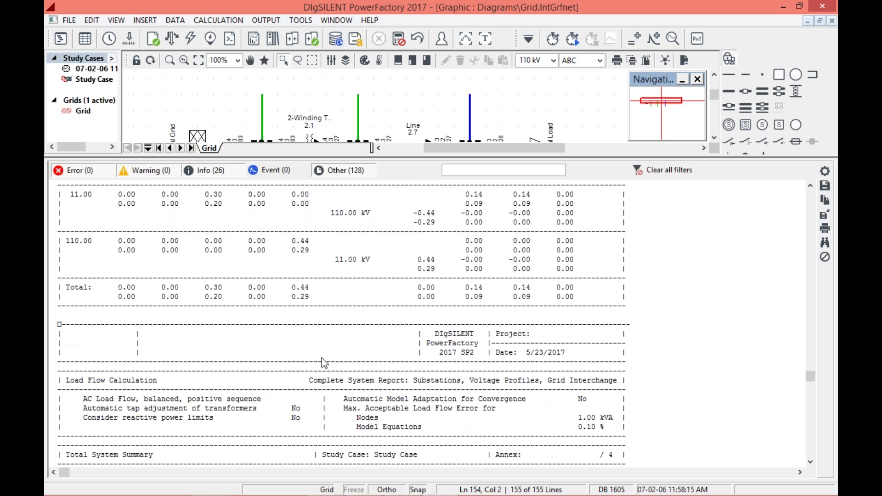
scroll(322, 357, down, 1)
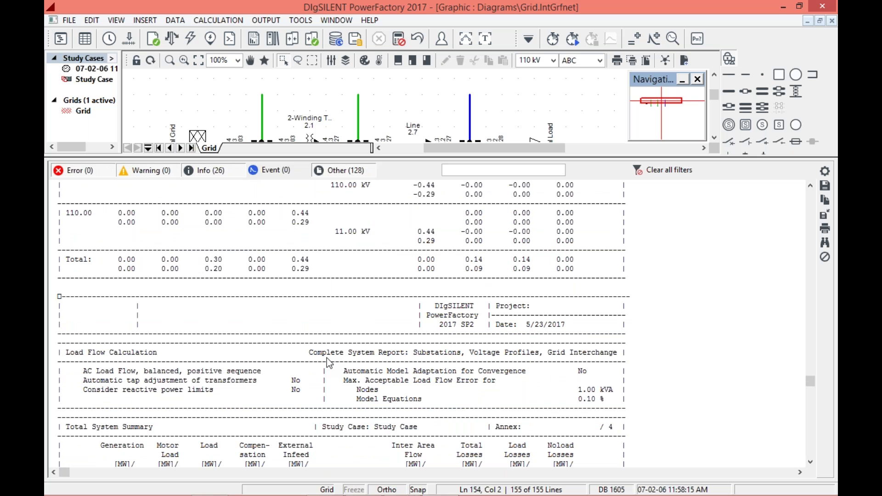
scroll(326, 357, down, 1)
scroll(348, 355, down, 4)
scroll(254, 308, down, 5)
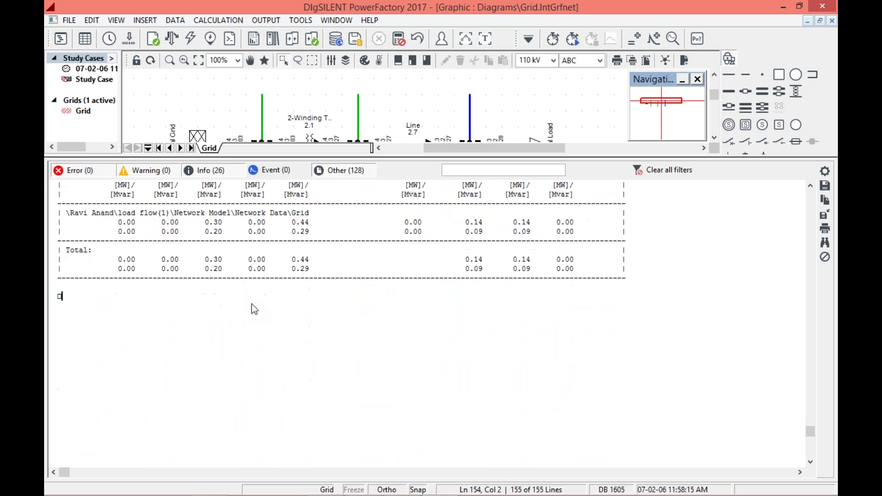
scroll(254, 308, up, 6)
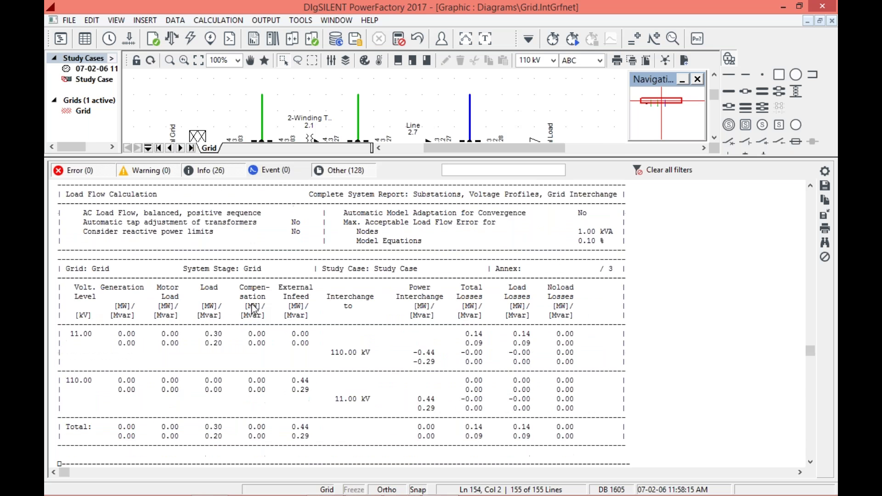
scroll(254, 308, up, 10)
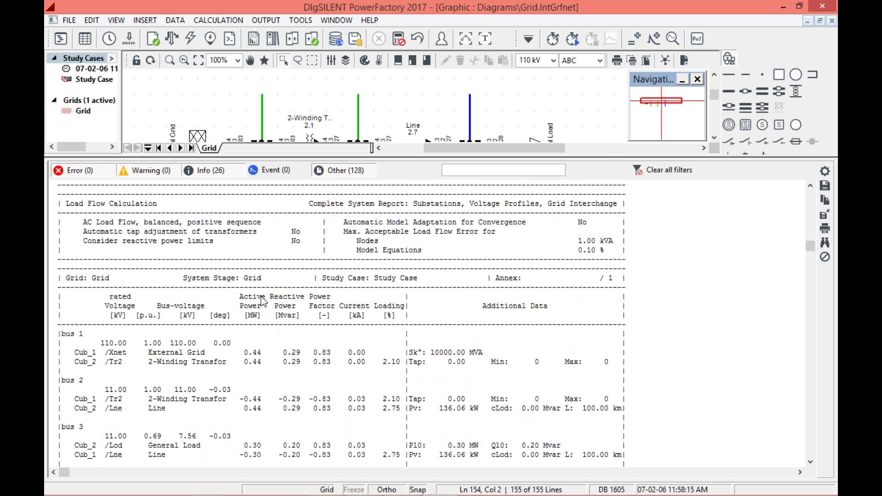
scroll(263, 301, up, 10)
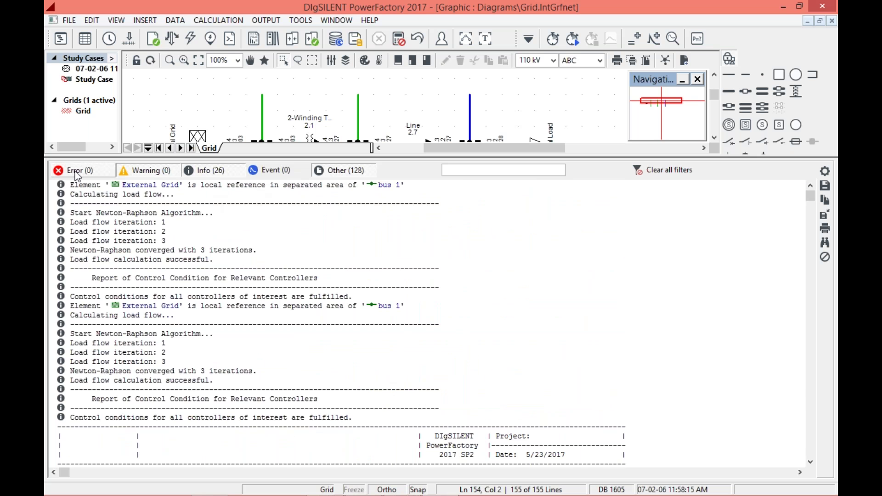
Toggle the output window's message filters to view the Other and Info messages separately, leaving both categories hidden.
key(Page_Up)
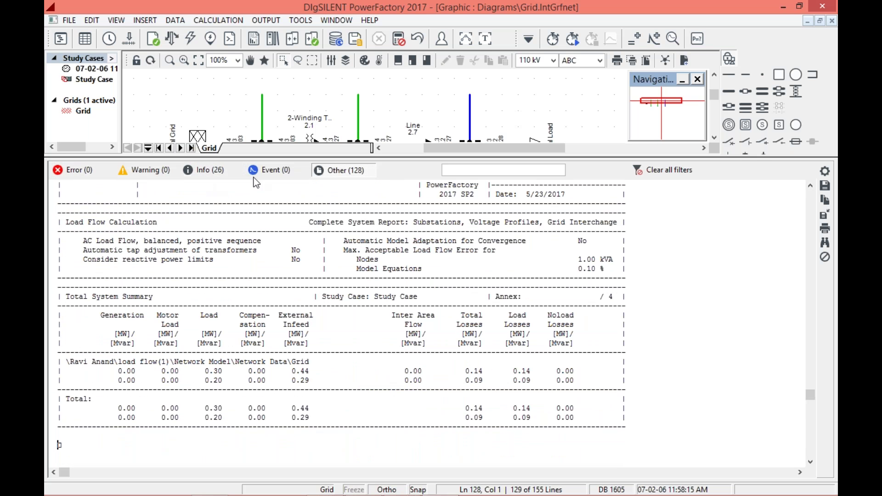
click(339, 170)
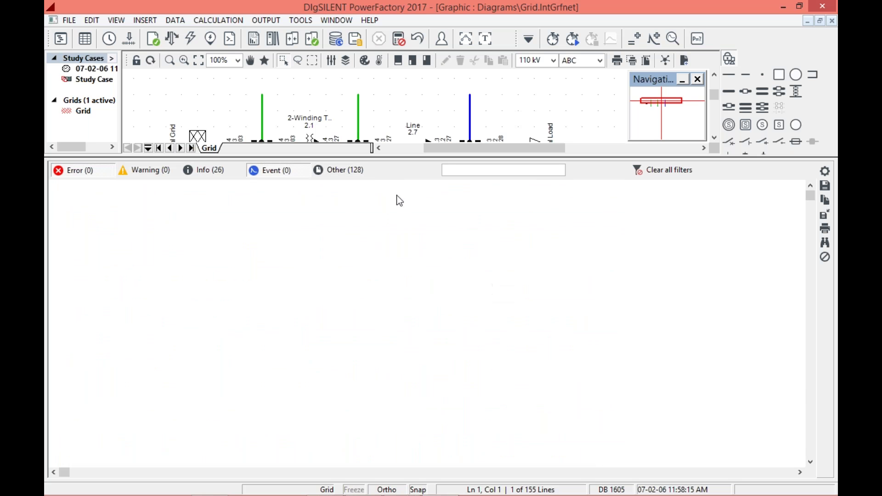
click(209, 170)
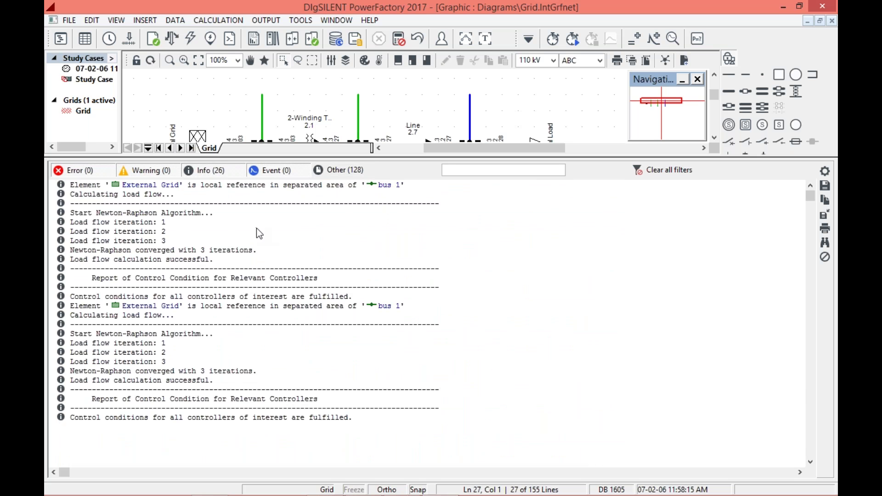
click(204, 170)
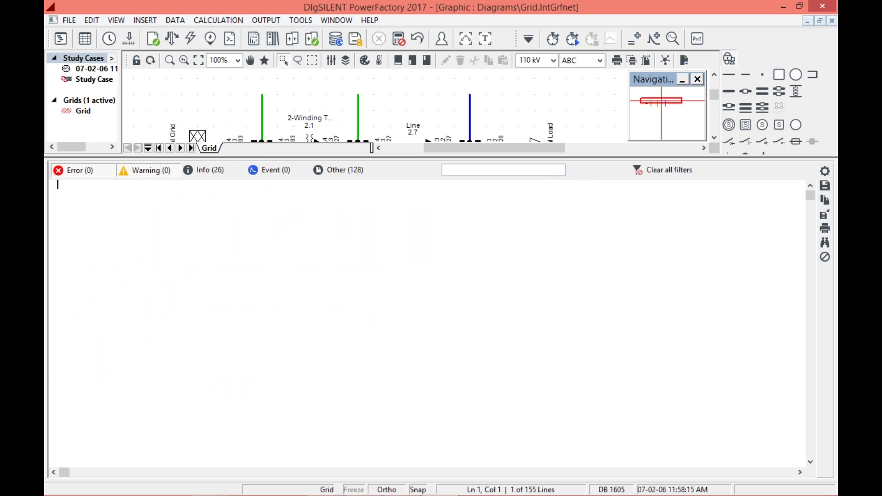
Clear the output window's contents and shrink it to give the network diagram more room.
right_click(571, 314)
click(603, 336)
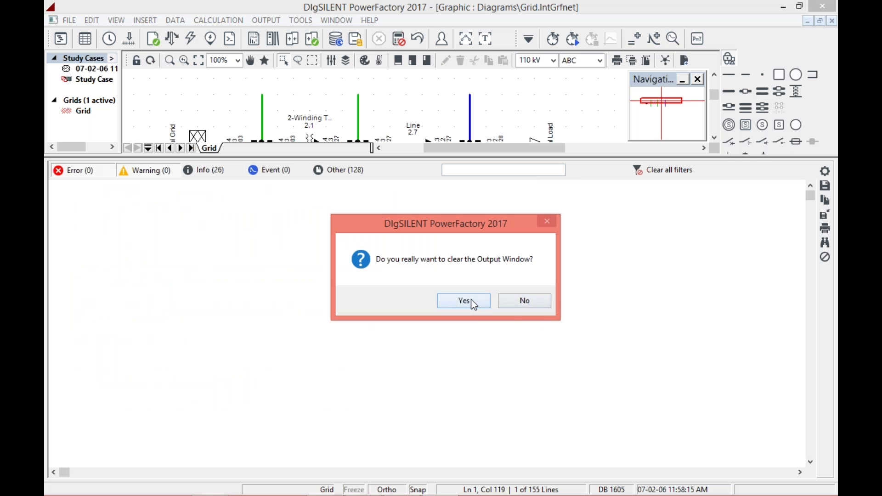
click(461, 301)
drag(583, 169, 583, 434)
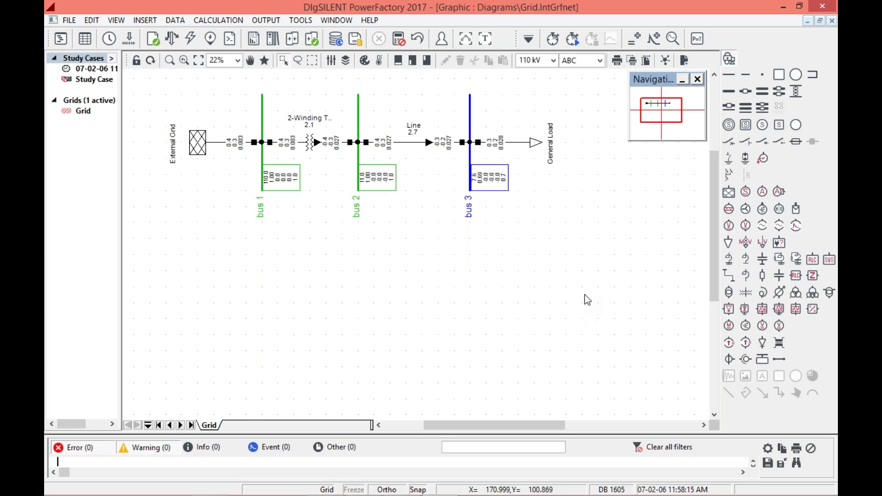
Open the Network Model Manager and reposition its window over the diagram.
click(178, 21)
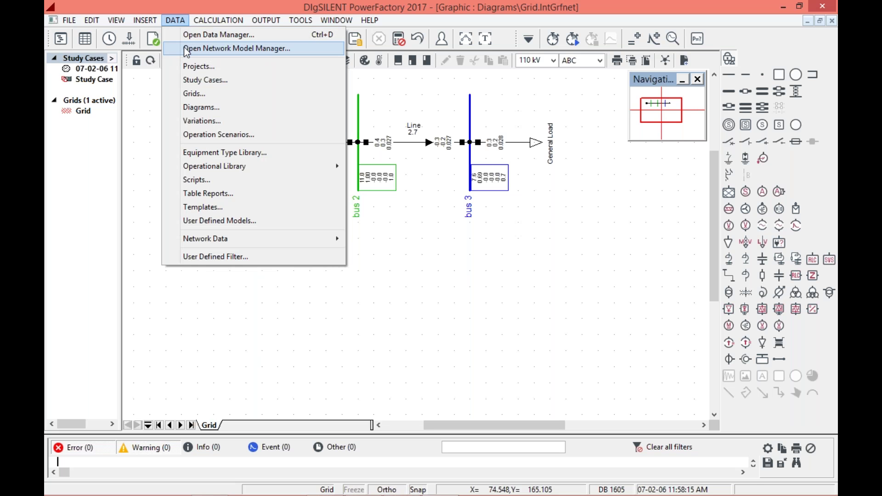
click(236, 49)
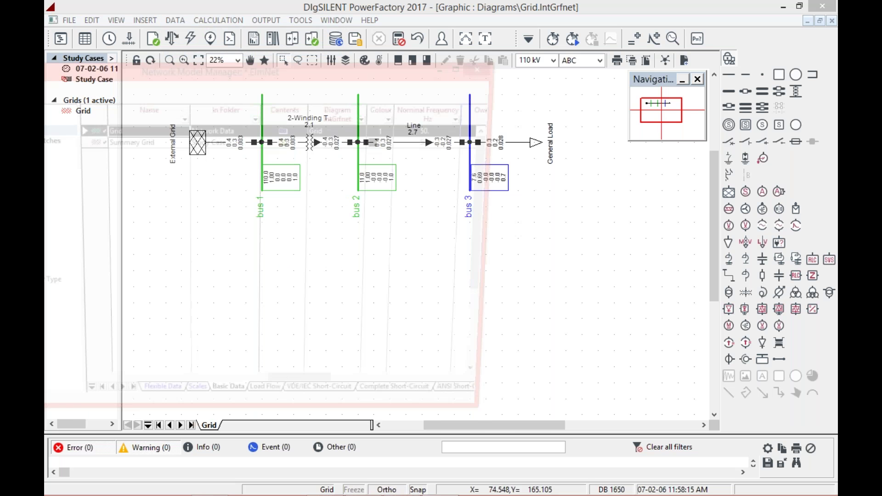
drag(306, 68, 520, 61)
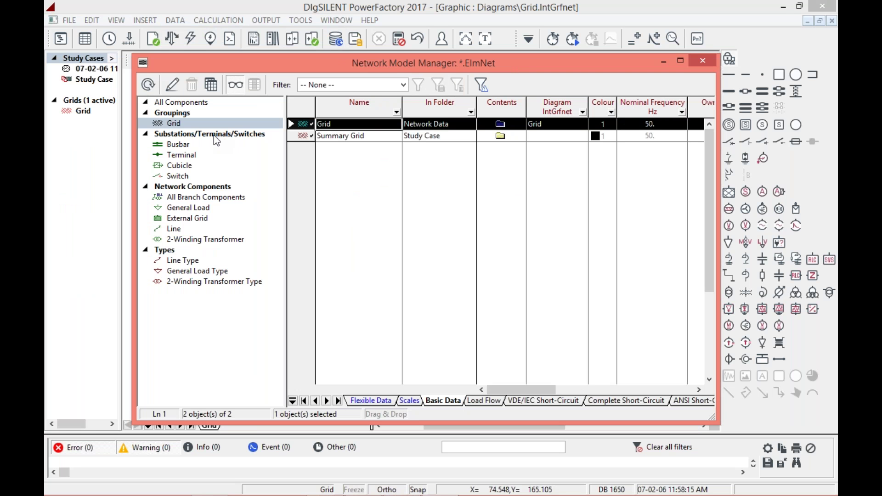
Look through the component categories in the network model, examining the busbars and the line, general load and 2-winding transformer types.
click(192, 133)
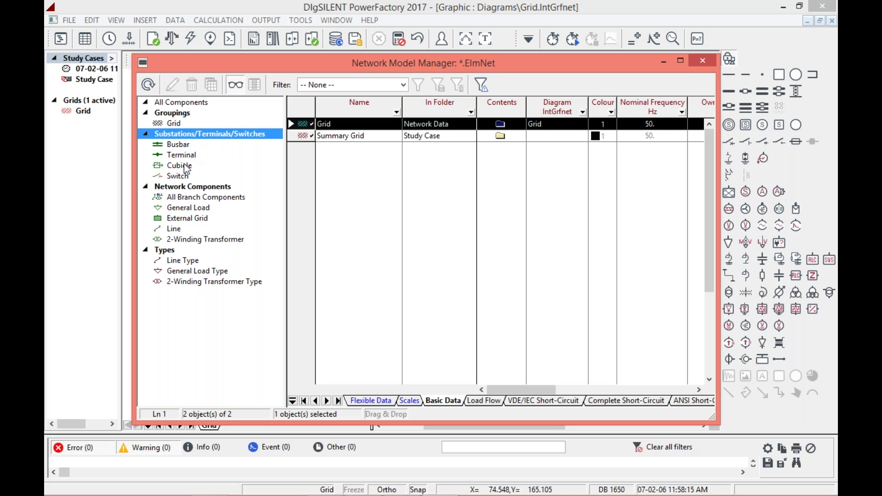
key(Down)
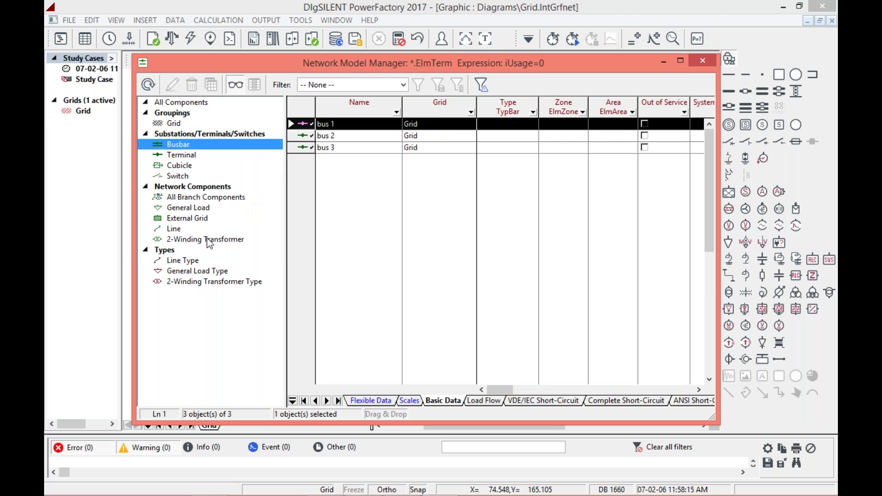
click(186, 262)
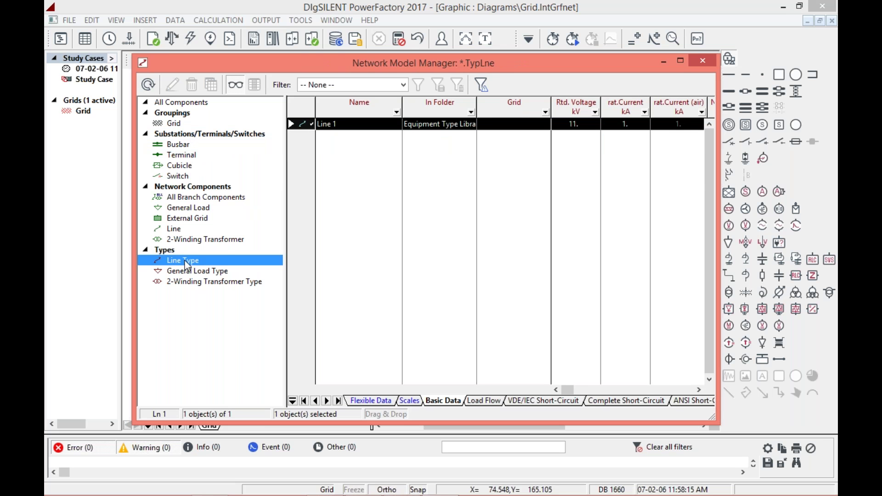
click(195, 271)
click(232, 282)
click(185, 261)
click(181, 271)
click(180, 280)
click(182, 271)
click(184, 260)
Examine the busbars' VDE/IEC short-circuit data and their flexible data with voltage magnitudes and angles.
click(183, 145)
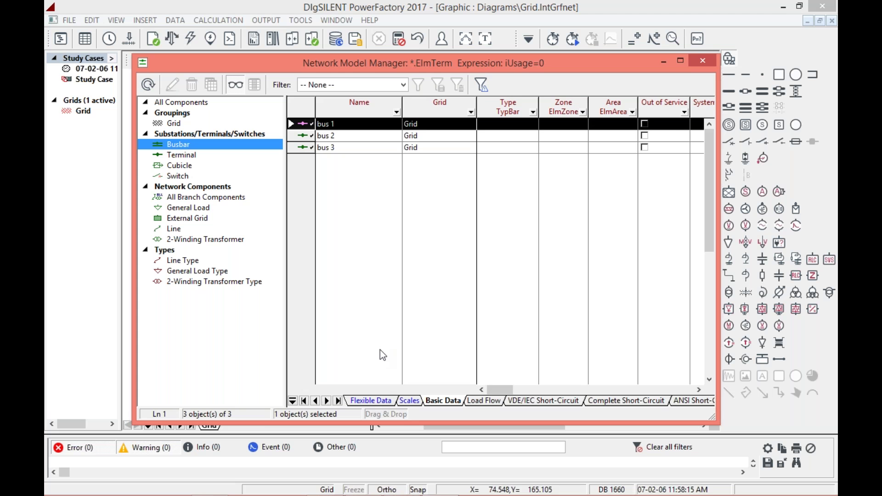
click(371, 401)
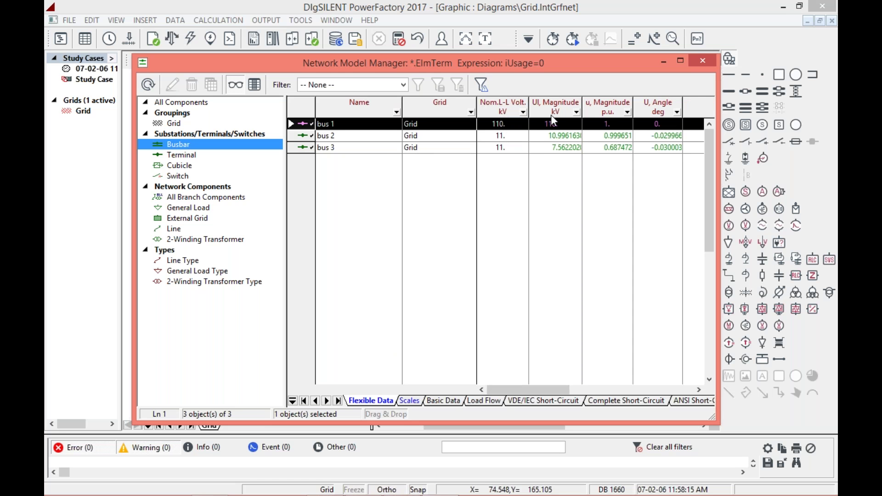
drag(556, 391, 584, 387)
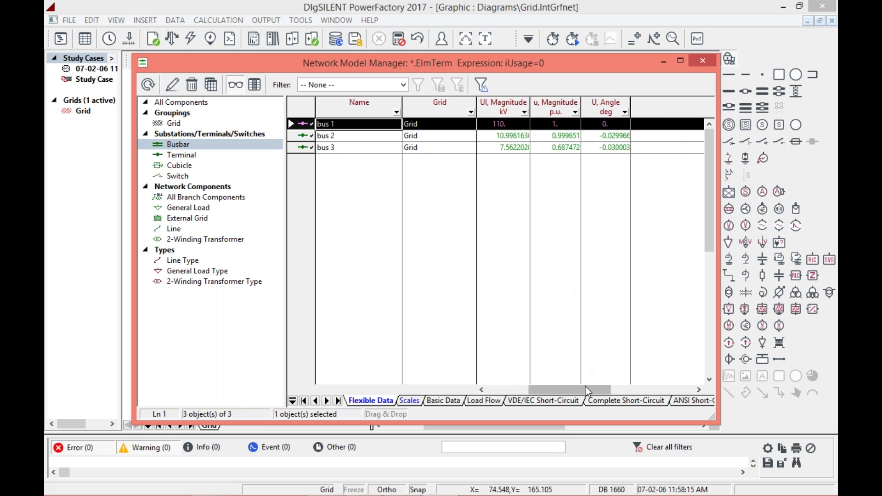
click(546, 400)
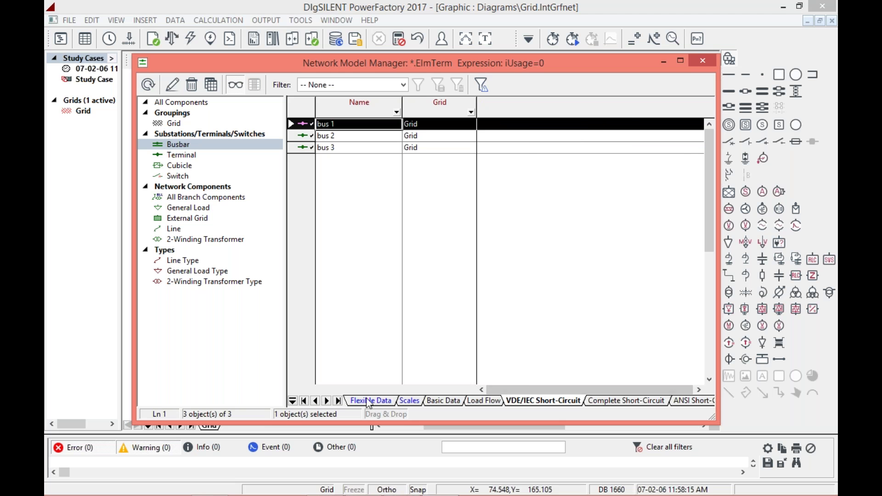
click(370, 400)
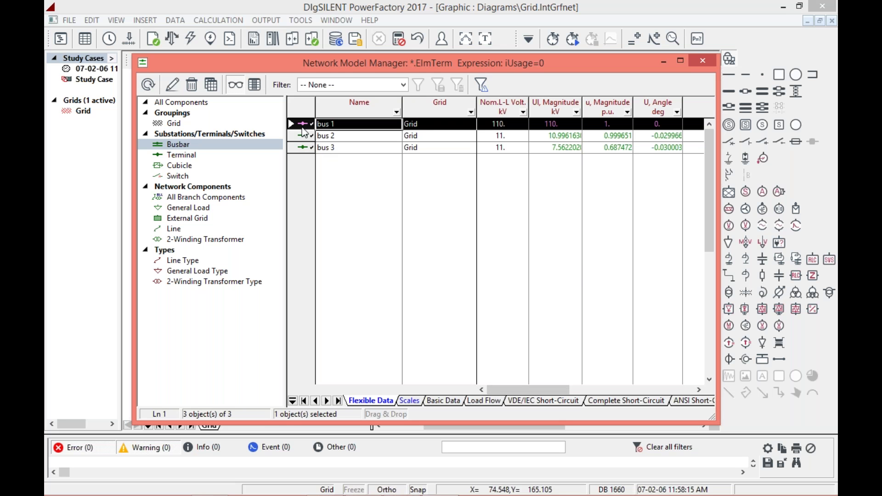
Copy the flexible data rows of bus 1, bus 2 and bus 3 in spreadsheet format with column headers.
drag(300, 128, 297, 150)
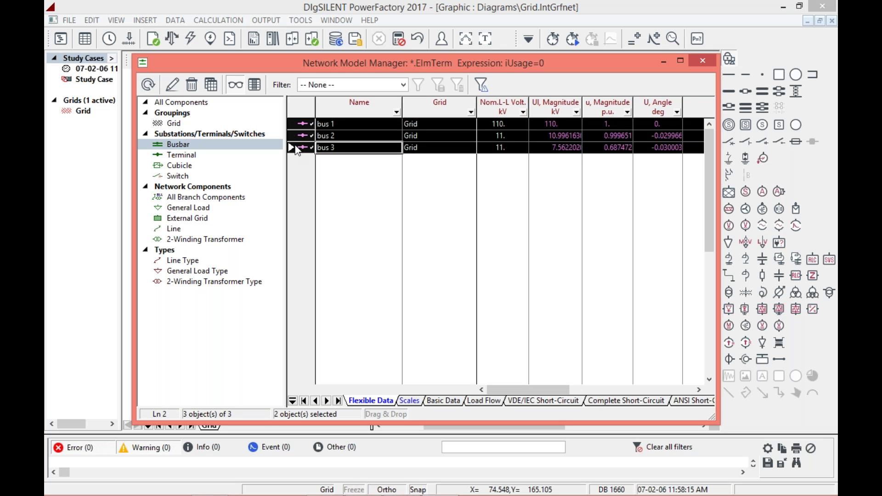
right_click(334, 134)
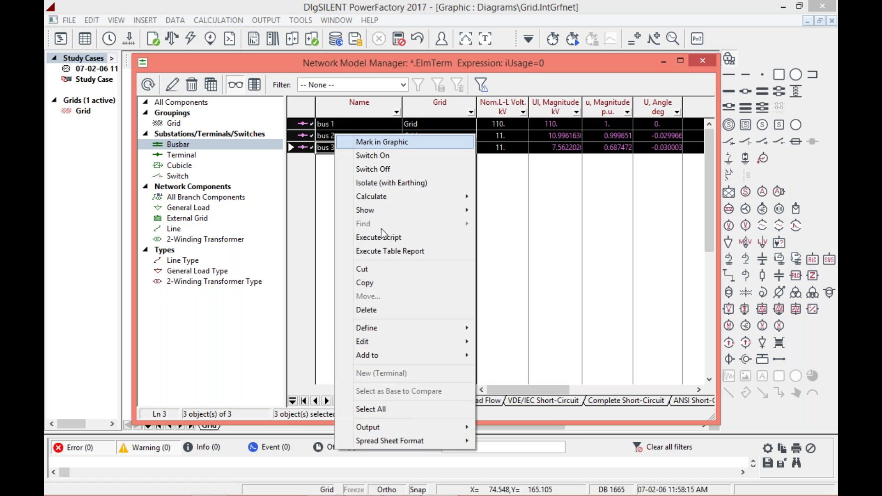
mouse_move(427, 442)
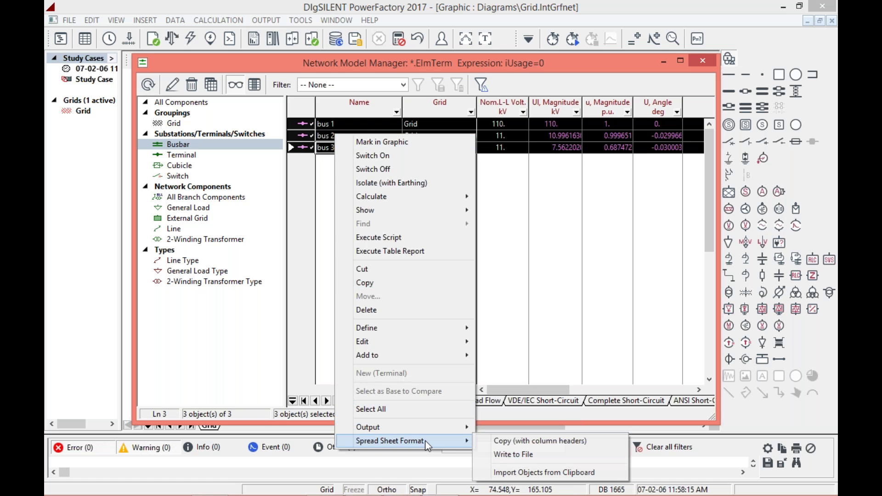
click(509, 444)
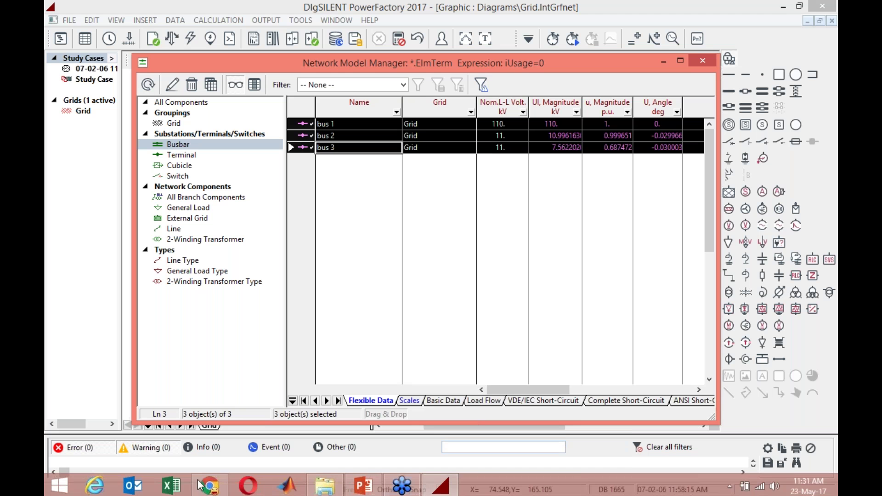
Switch to Excel and paste the copied busbar data into a blank workbook, starting at cell A1.
click(171, 484)
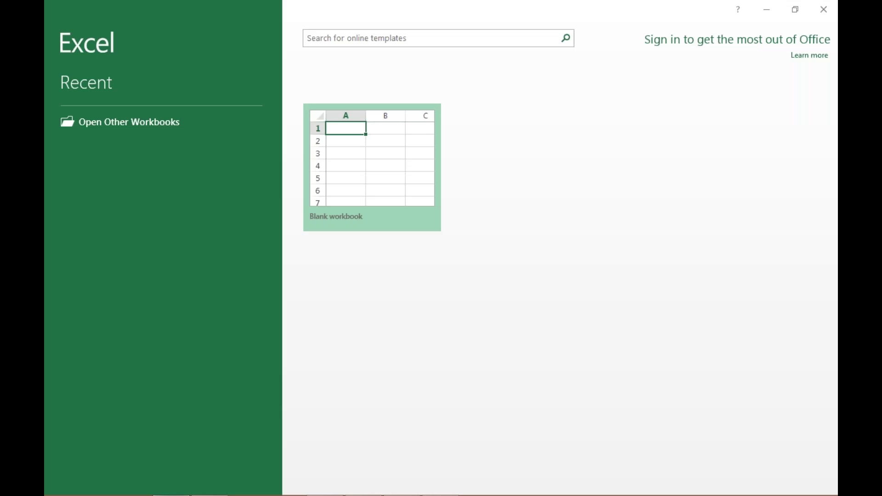
click(366, 187)
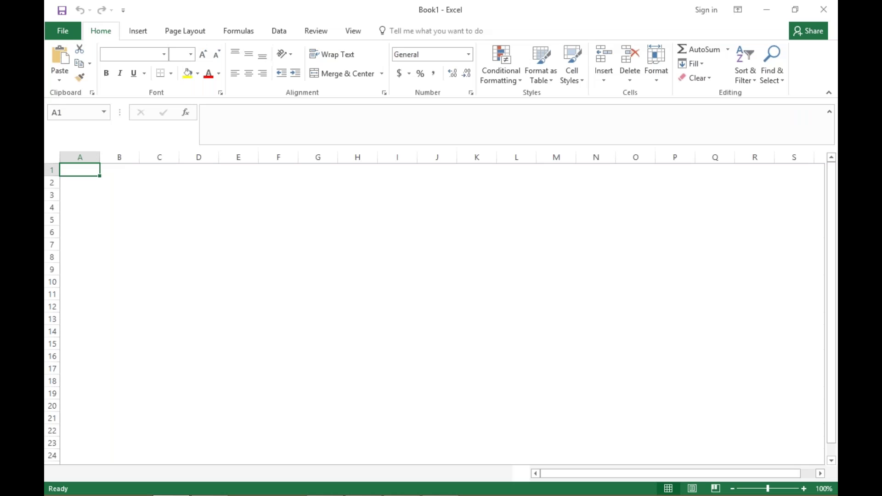
key(ctrl+v)
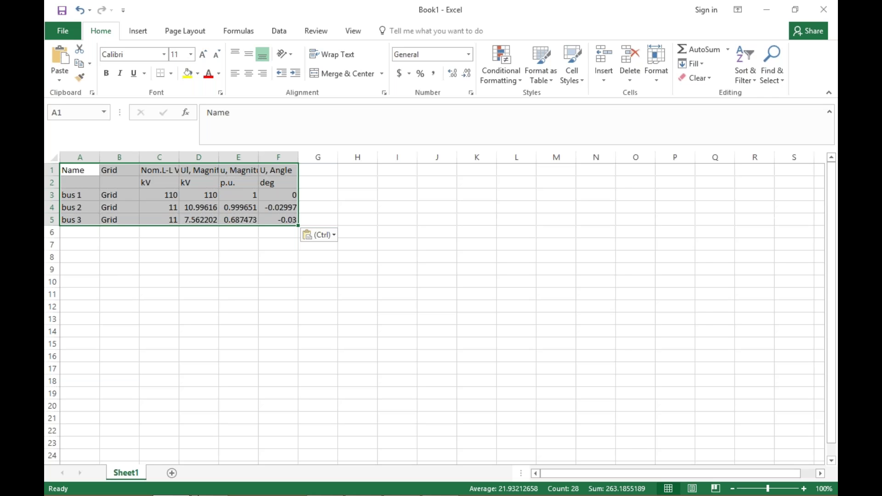
Switch back to PowerFactory and examine the 2-winding transformer type's flexible, basic, load flow and VDE/IEC short-circuit data.
mouse_move(250, 492)
click(440, 484)
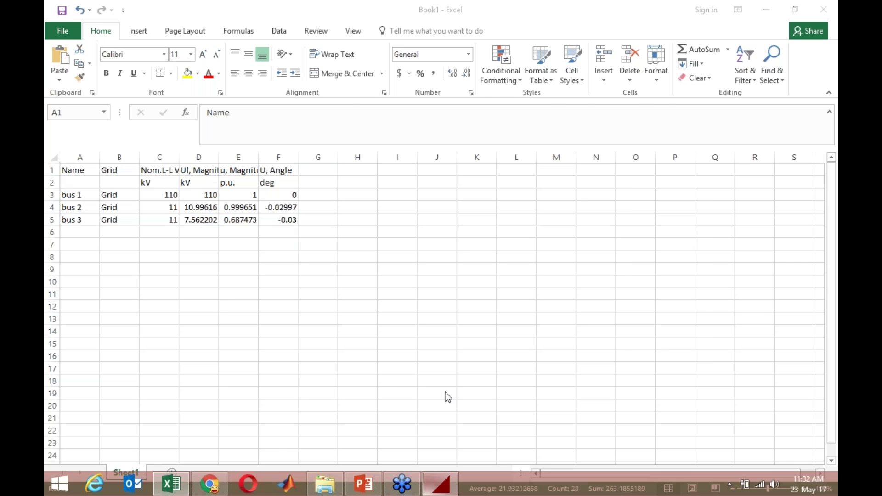
click(191, 282)
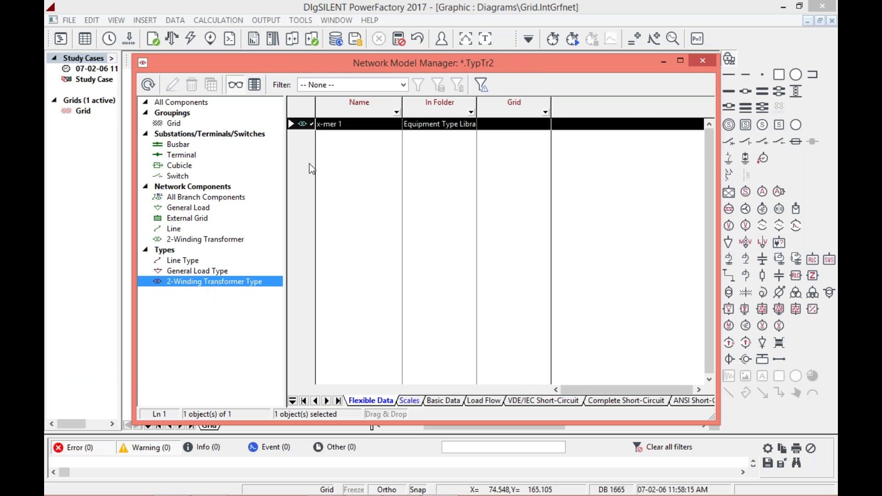
click(448, 402)
click(478, 400)
click(409, 401)
click(459, 402)
click(483, 401)
click(533, 401)
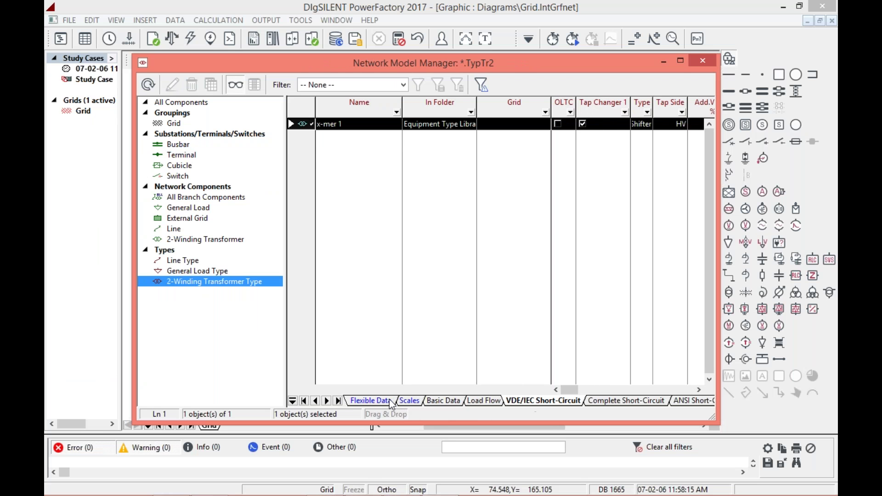
click(371, 401)
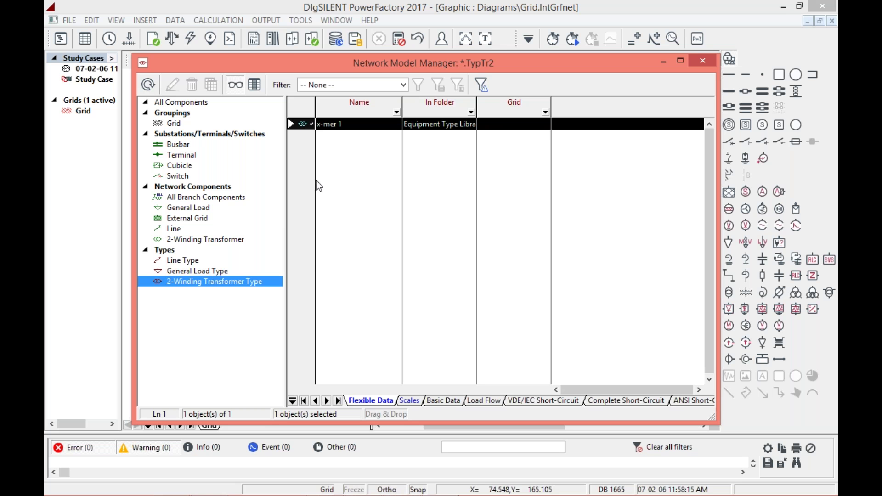
Read through the basic data columns of the 2-winding transformer type x-mer 1.
click(441, 401)
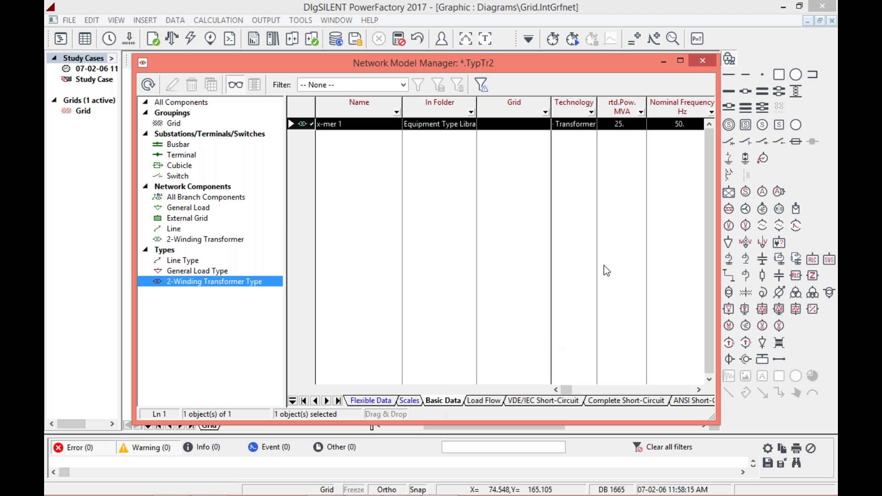
click(698, 390)
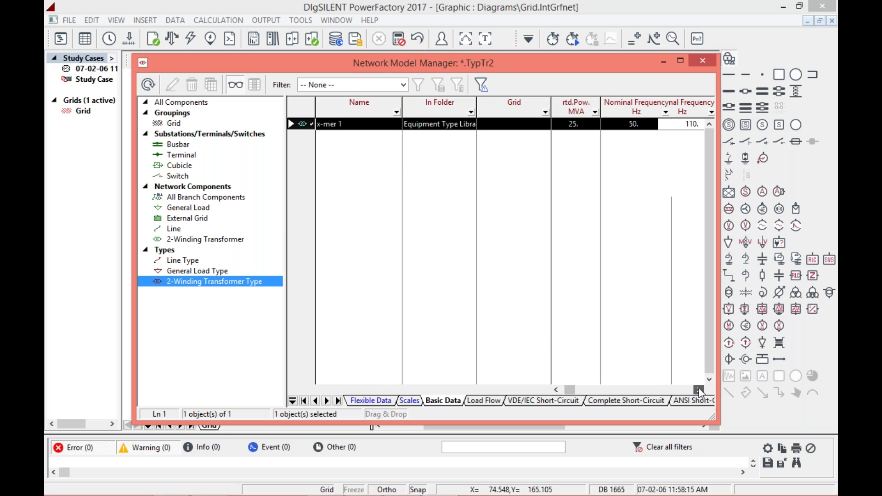
click(699, 390)
click(698, 389)
click(698, 390)
click(699, 390)
click(699, 390)
click(699, 389)
click(557, 390)
click(557, 390)
click(558, 390)
click(557, 391)
click(558, 390)
click(557, 390)
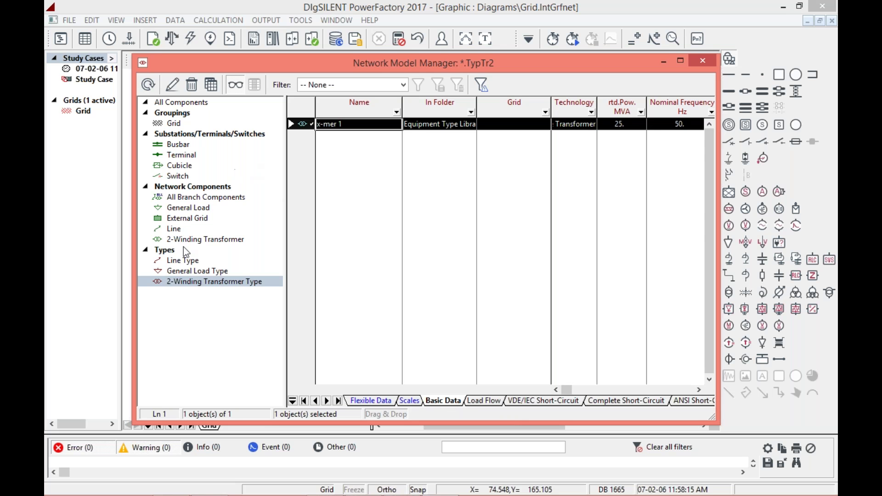
Review the basic data of the line type, general load type and 2-winding transformer type again.
click(186, 261)
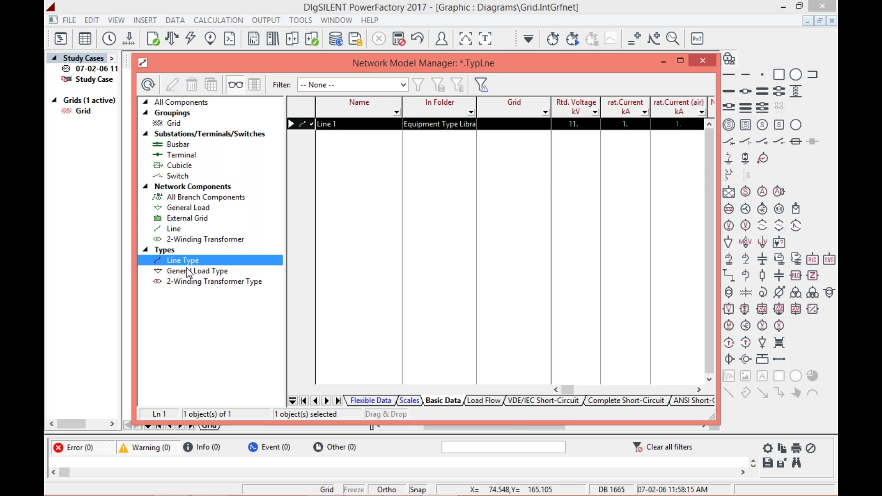
click(189, 271)
click(190, 280)
click(190, 271)
click(197, 262)
Close the Network Model Manager and the navigation pane to leave the three-bus Grid diagram uncovered.
click(57, 461)
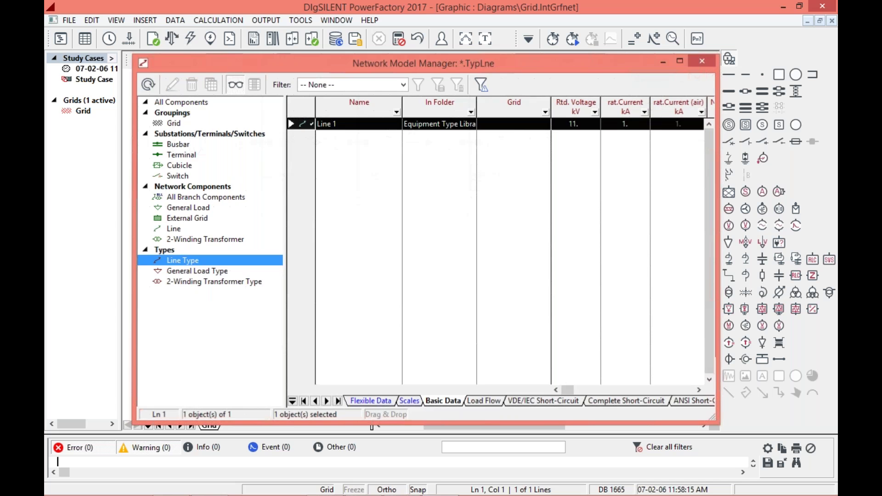
drag(660, 83, 658, 120)
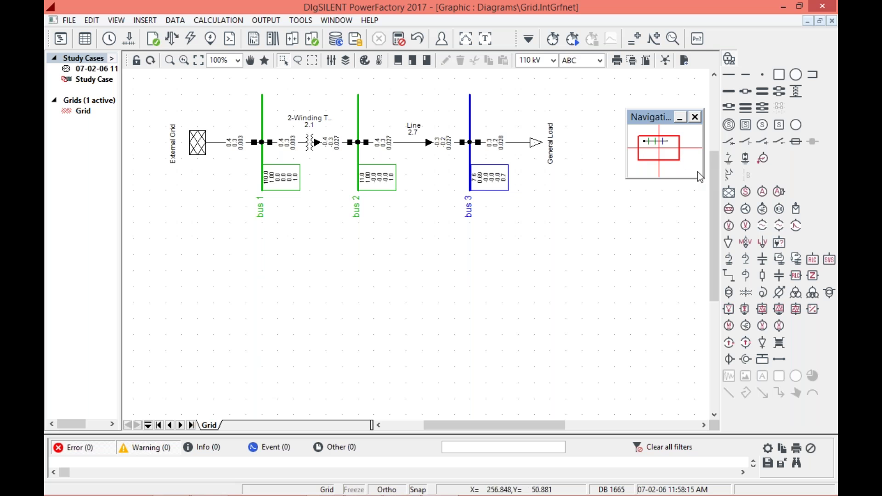
drag(713, 175, 710, 161)
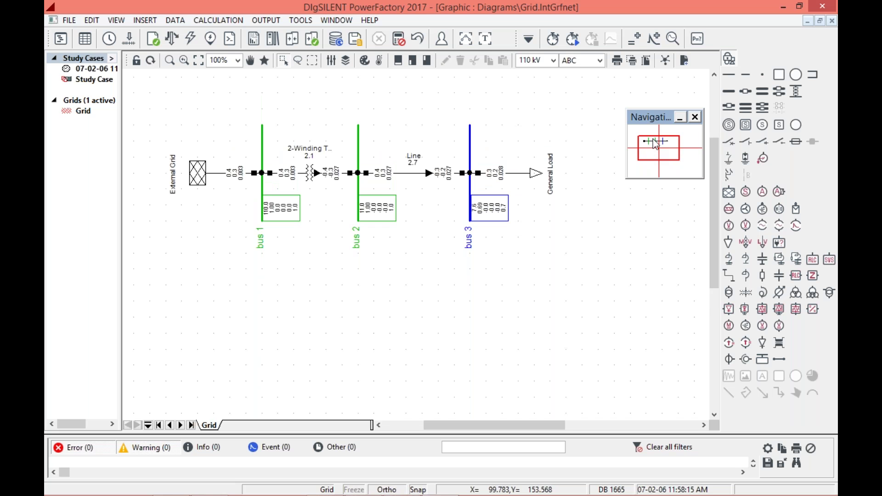
drag(170, 135, 563, 267)
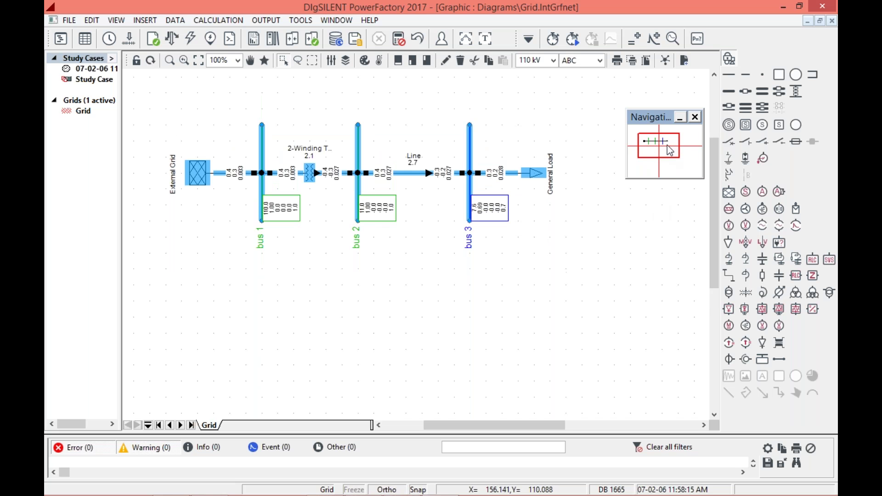
click(594, 241)
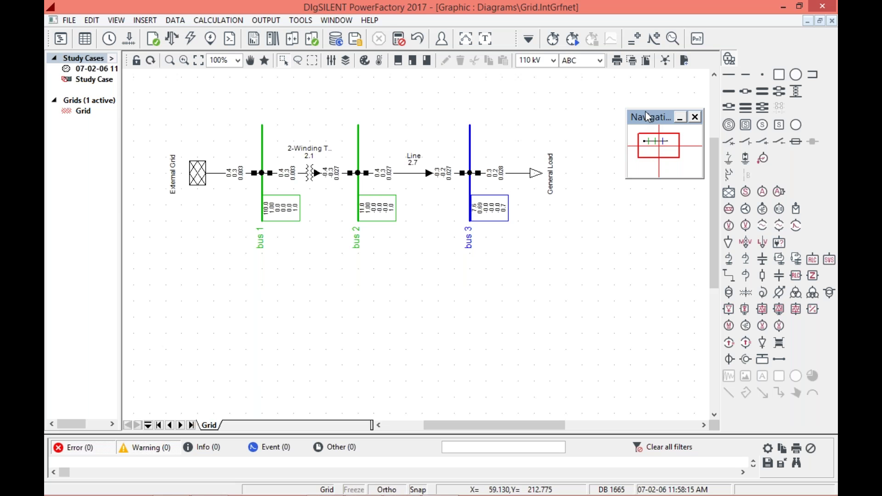
drag(648, 116, 648, 104)
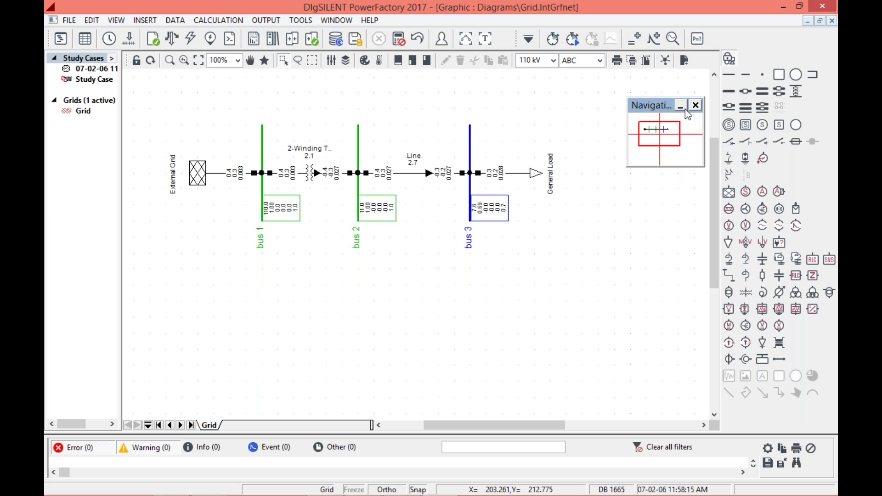
click(696, 106)
drag(508, 425, 504, 425)
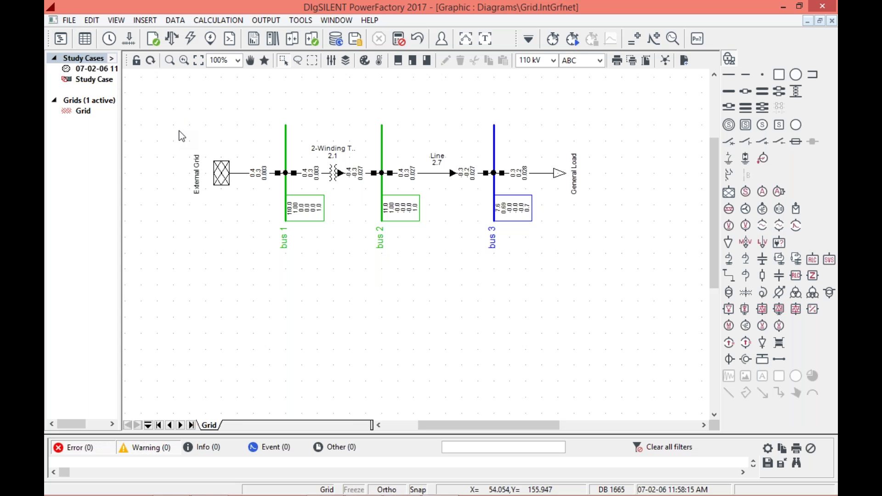
drag(183, 116, 658, 296)
click(278, 200)
Create a new project with its default name and settings, containing a 50 Hz grid named Grid.
click(68, 19)
mouse_move(135, 39)
click(307, 35)
click(469, 109)
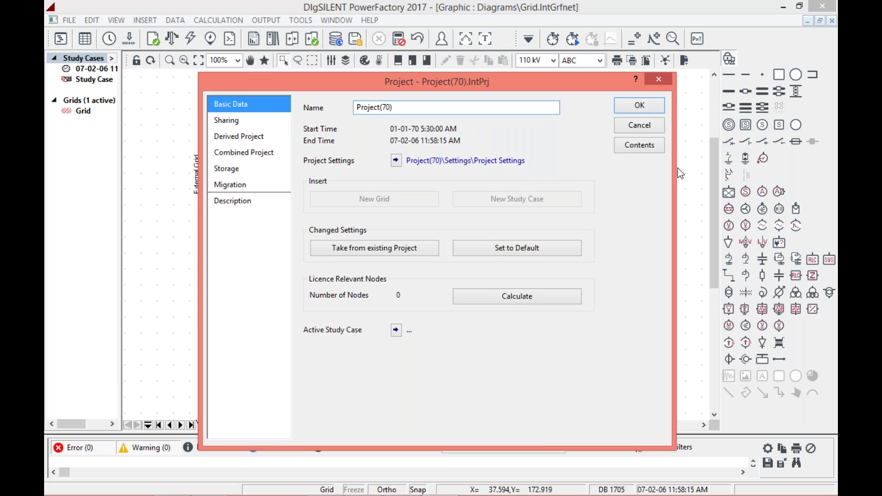
click(639, 106)
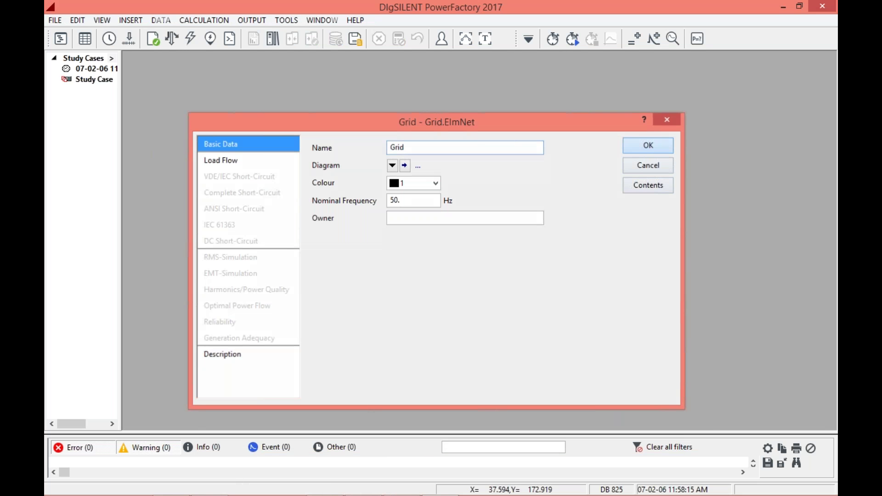
click(647, 146)
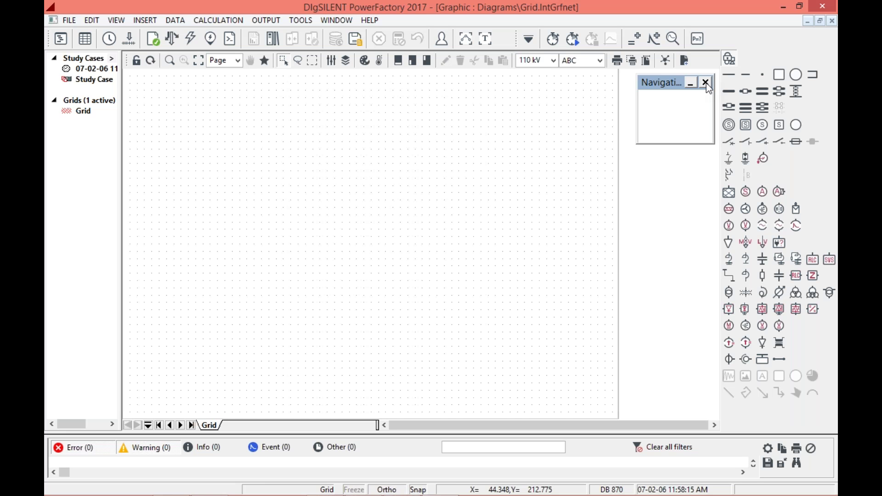
Place five busbar terminals in a horizontal row across the upper part of the empty grid diagram.
click(728, 75)
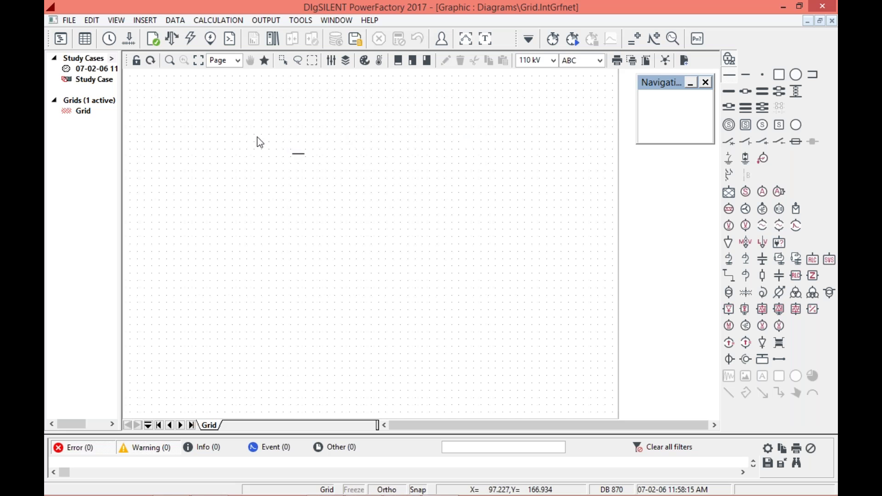
click(159, 163)
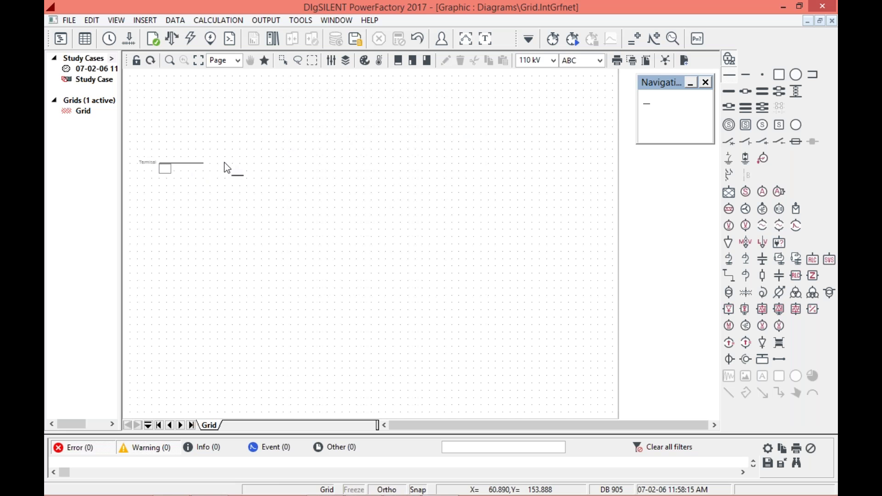
click(283, 162)
click(342, 163)
click(430, 163)
key(Escape)
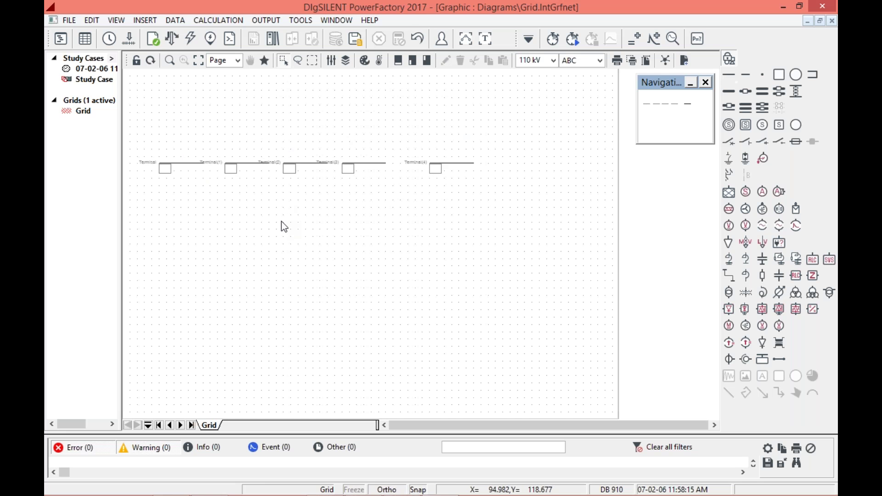
Move all five terminals together down and to the right, closer to the middle of the drawing sheet.
drag(146, 129, 543, 228)
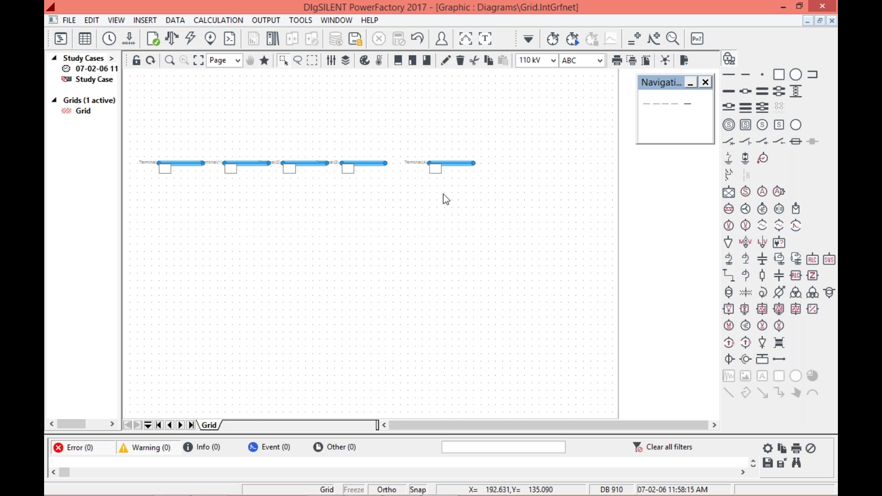
drag(301, 163, 351, 207)
click(612, 243)
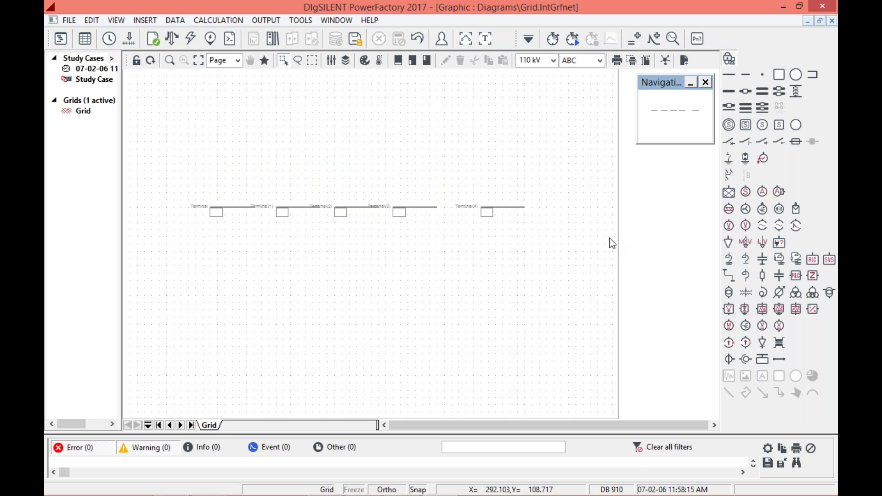
Enlarge the diagram area by closing the navigation pane and shrinking the output window and project overview.
click(705, 81)
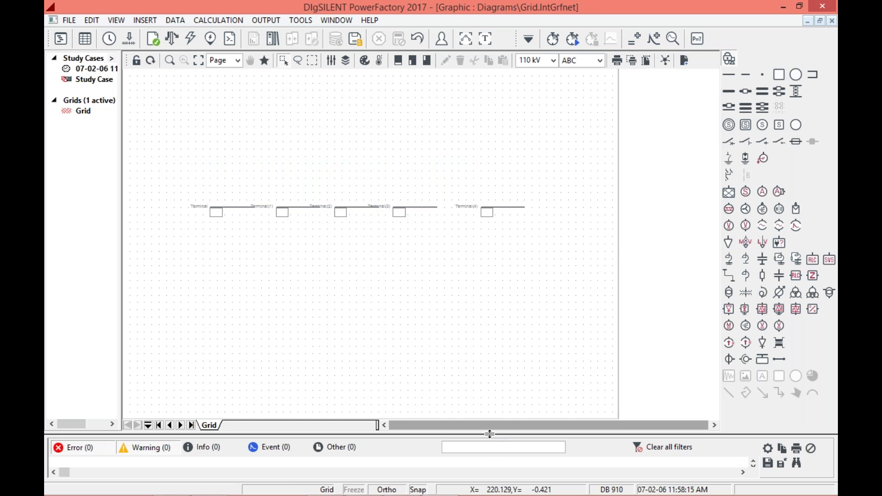
drag(490, 447, 490, 471)
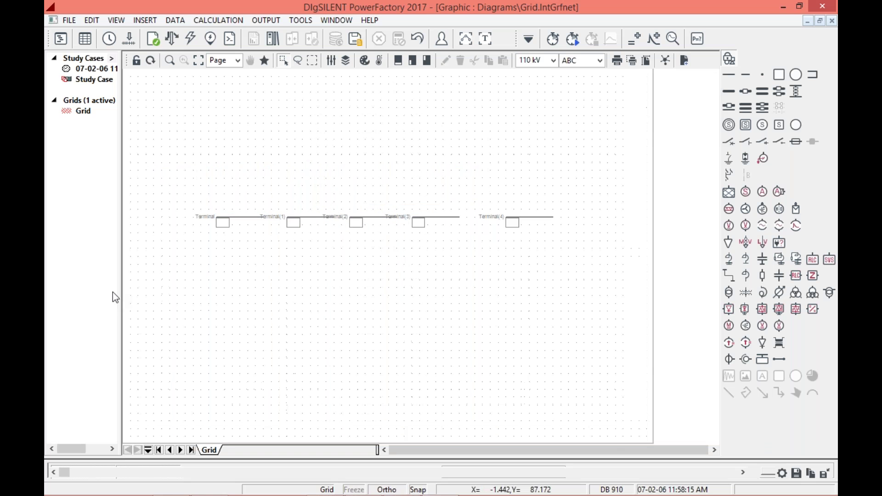
drag(122, 310, 99, 313)
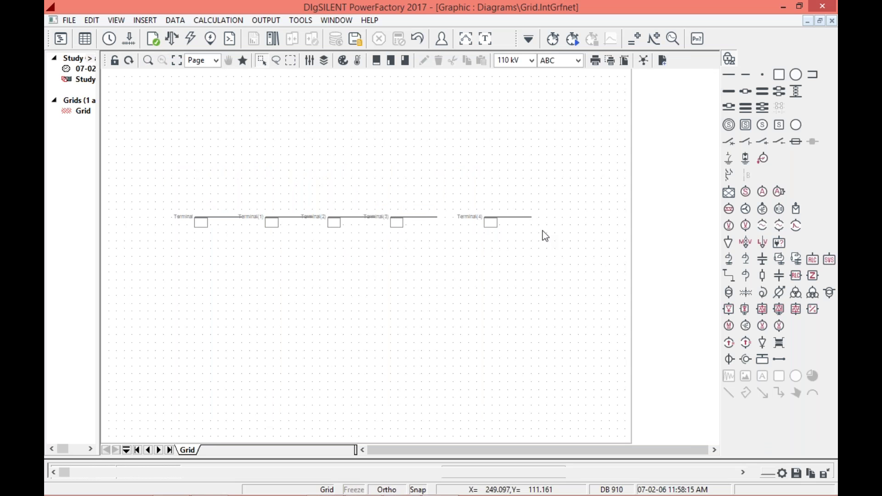
Spread the row by moving Terminal(4) and Terminal(3) to the right and Terminal and Terminal(1) to the left.
click(514, 217)
drag(513, 217, 521, 217)
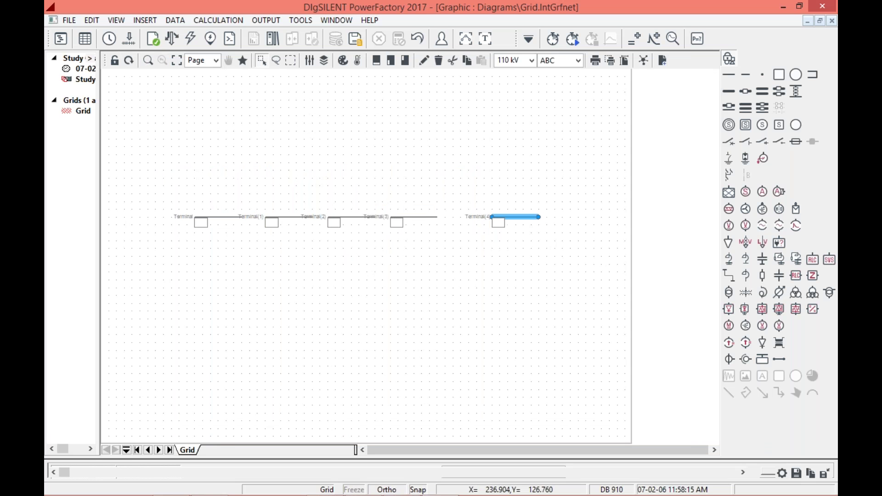
click(415, 217)
drag(415, 217, 427, 217)
click(207, 217)
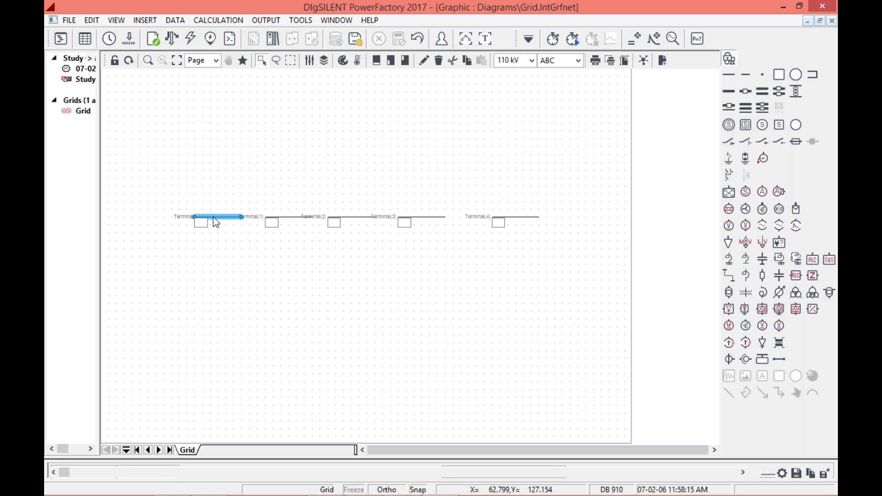
drag(207, 217, 177, 217)
click(300, 218)
drag(295, 215, 273, 216)
click(319, 243)
Shift Terminal(2) and Terminal(3) slightly left along the row to even out the gaps between the terminals.
double_click(354, 217)
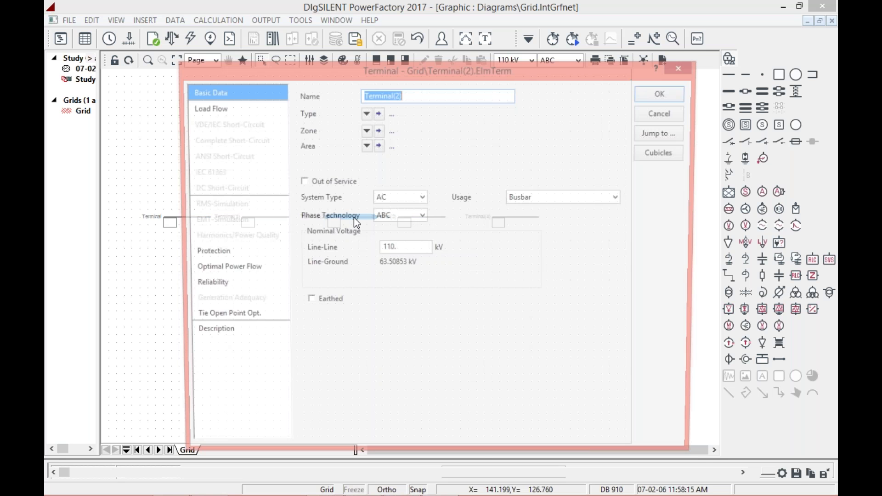
key(Escape)
drag(344, 217, 329, 216)
click(418, 217)
drag(424, 217, 416, 217)
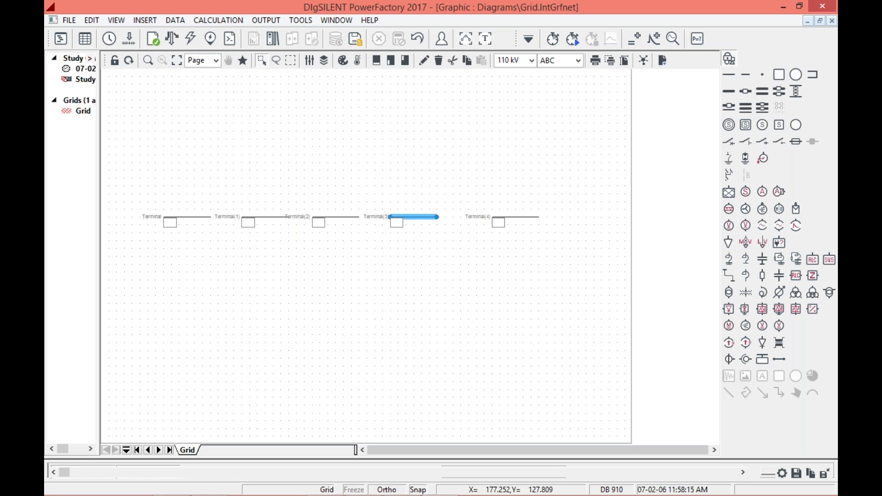
click(420, 295)
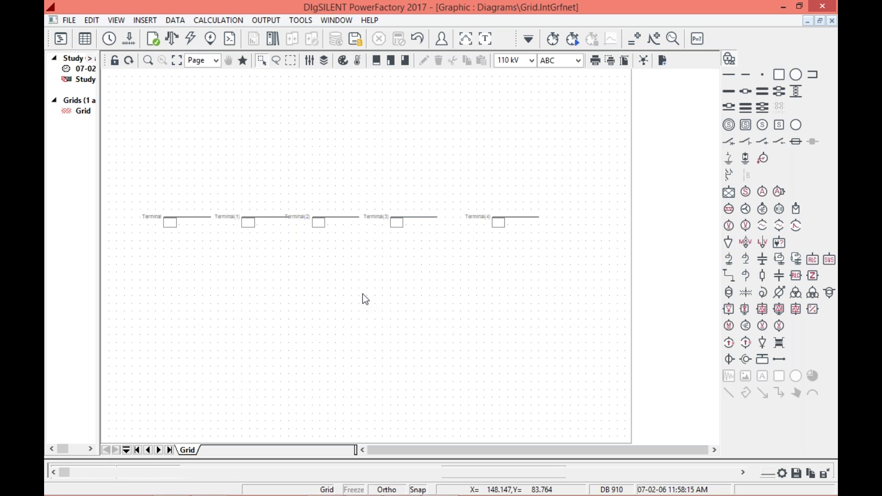
Stand the first terminal, Terminal, upright with its label above by rotating it counter-clockwise and by a further 180°.
click(186, 218)
right_click(185, 218)
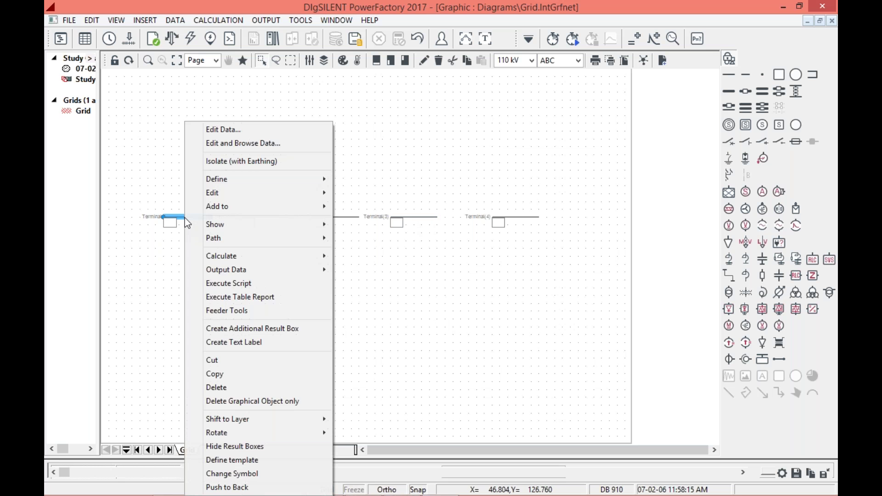
mouse_move(241, 436)
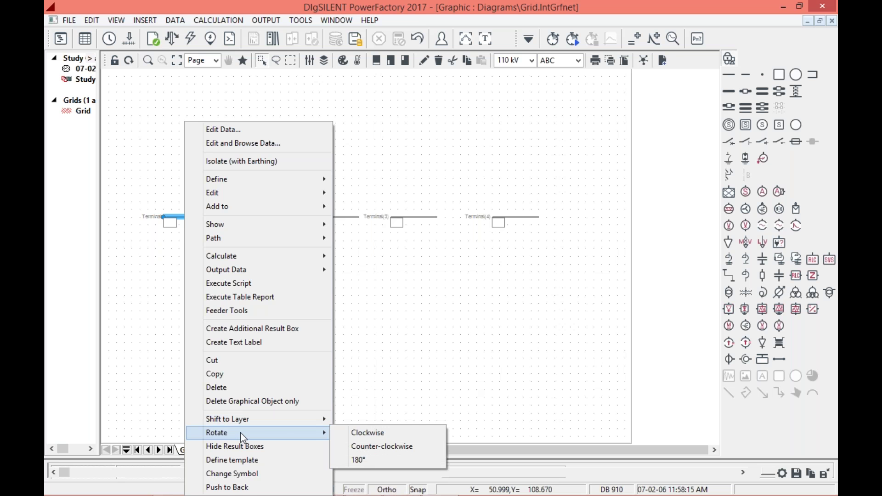
click(375, 446)
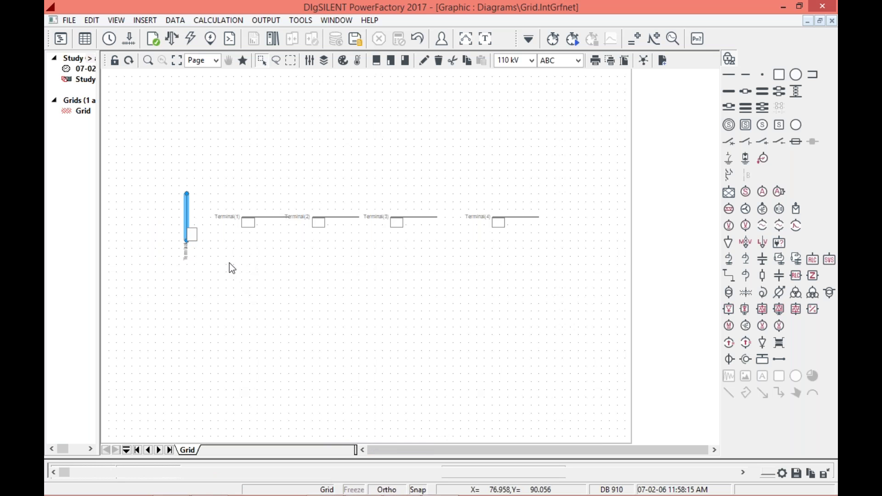
right_click(192, 219)
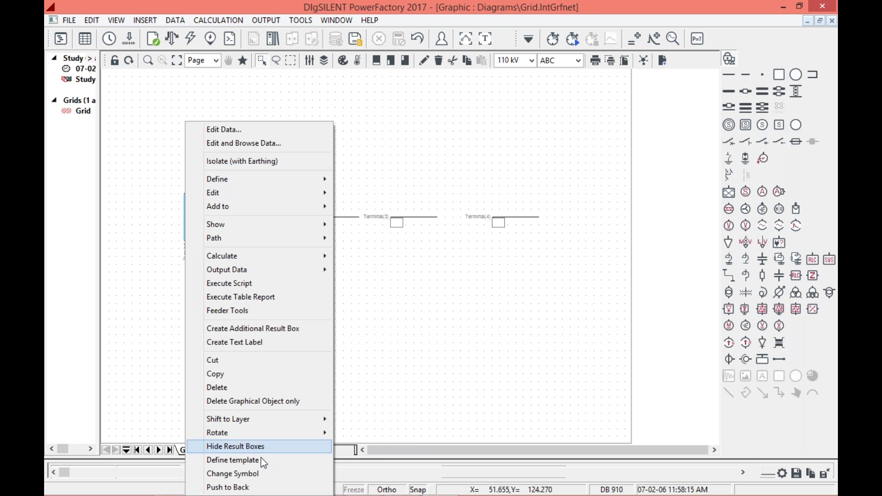
mouse_move(289, 431)
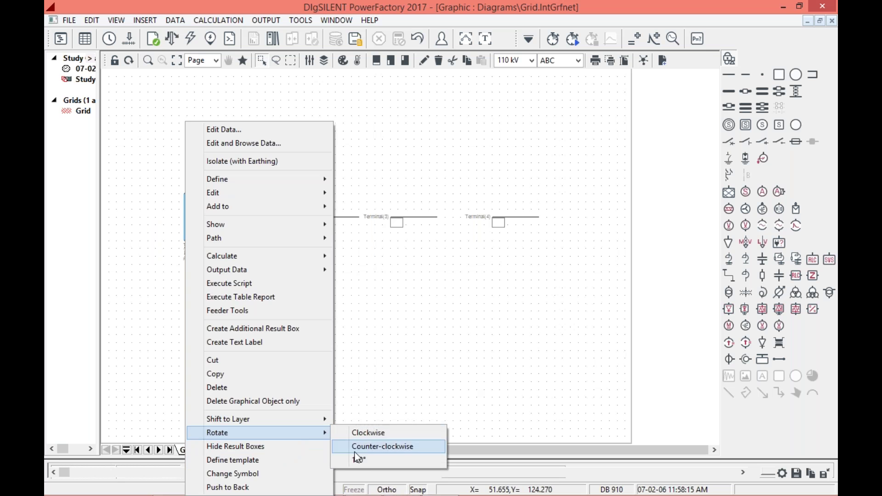
click(357, 459)
Rotate Terminal(1) and Terminal(2) clockwise so that they stand vertically like the first terminal.
click(268, 216)
right_click(268, 216)
mouse_move(377, 434)
click(451, 432)
click(340, 219)
right_click(341, 219)
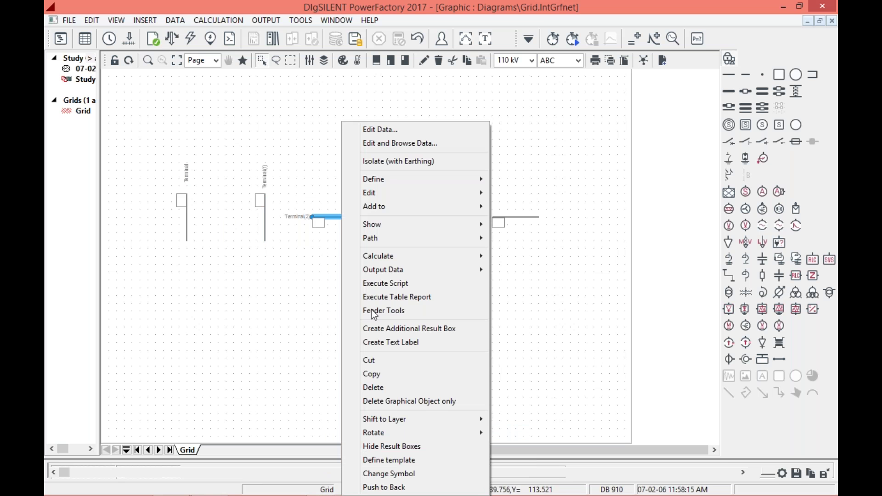
mouse_move(454, 433)
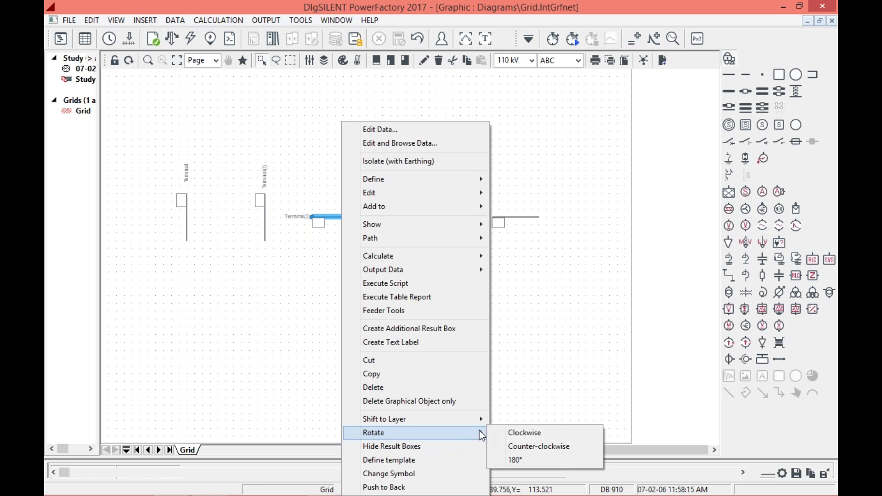
click(524, 432)
double_click(409, 216)
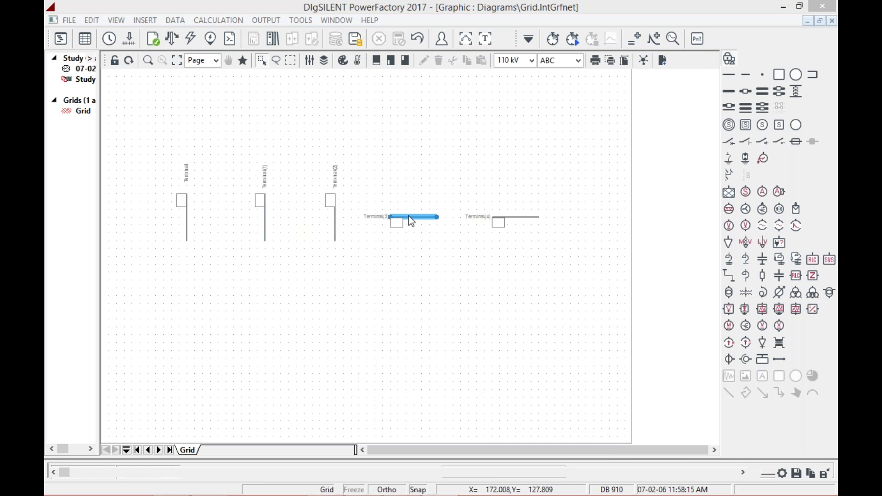
right_click(409, 216)
click(641, 225)
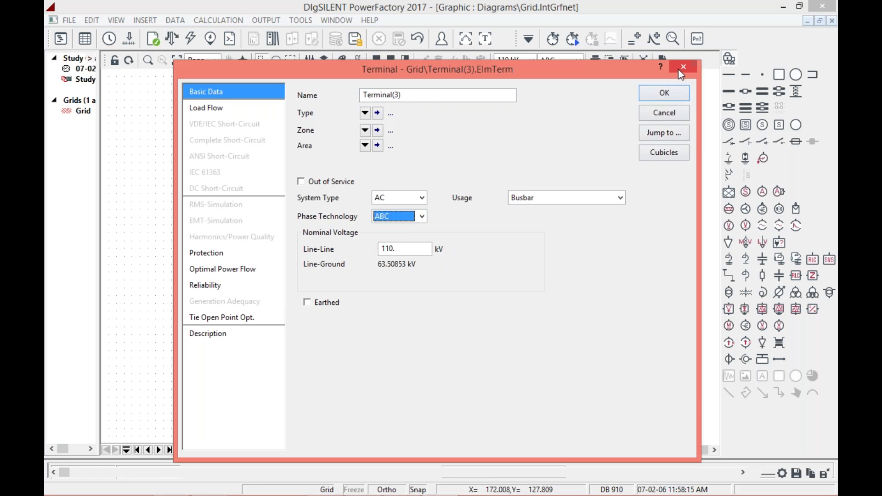
click(678, 69)
right_click(423, 217)
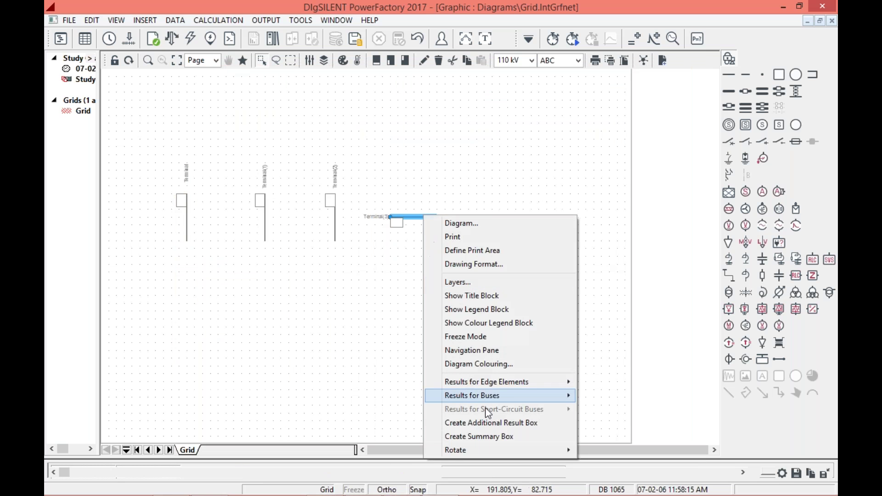
click(401, 258)
double_click(420, 217)
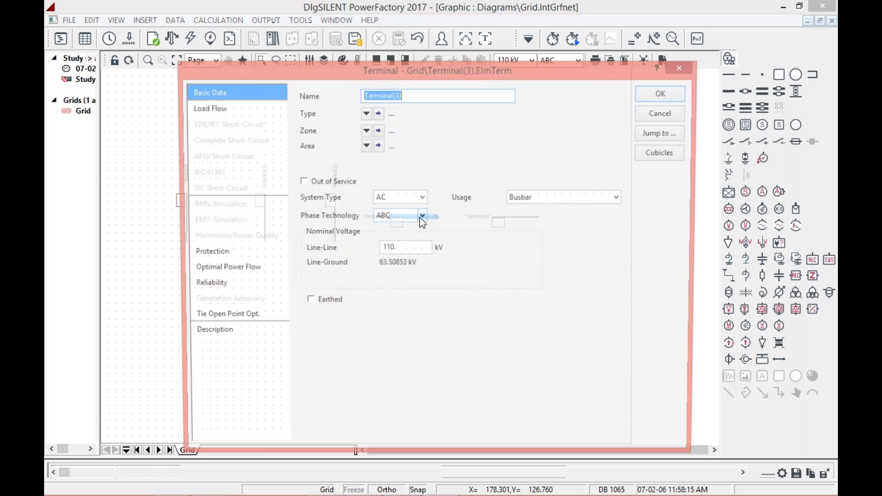
right_click(420, 217)
click(672, 117)
key(Escape)
Rotate the remaining horizontal busbars, Terminal(3) and Terminal(4), clockwise into the vertical position.
right_click(408, 217)
mouse_move(494, 430)
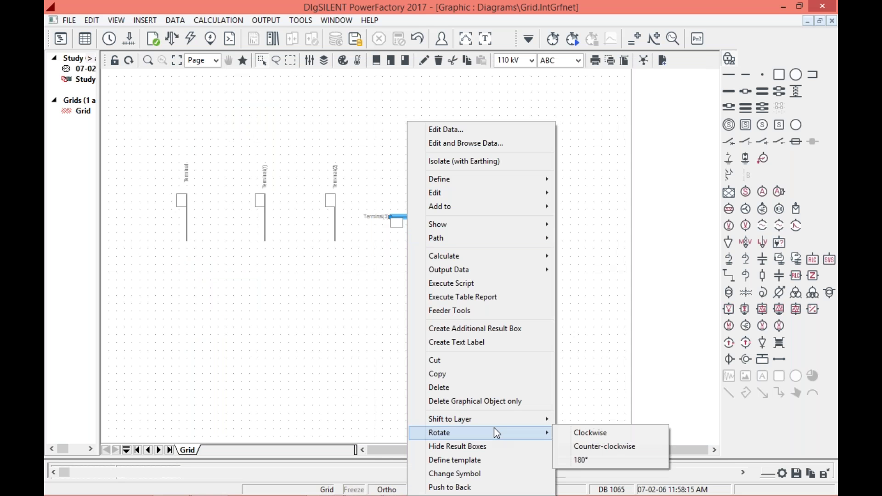
click(591, 432)
click(523, 218)
right_click(525, 234)
mouse_move(616, 431)
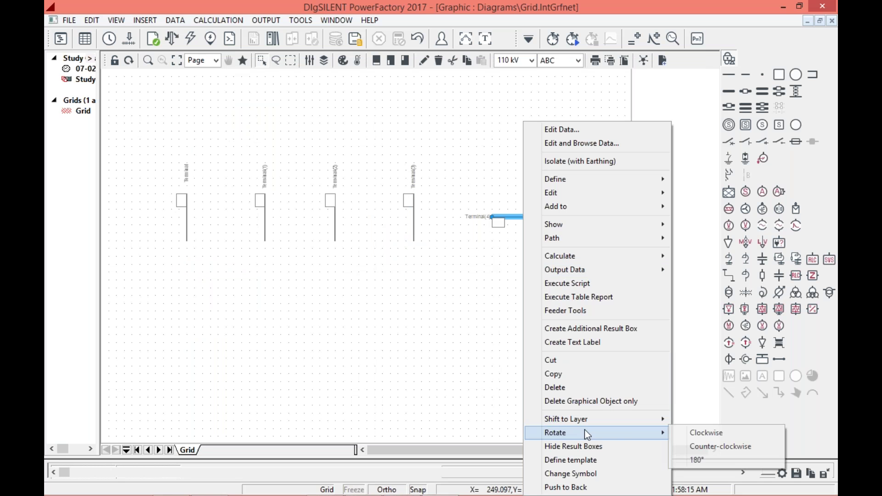
click(702, 432)
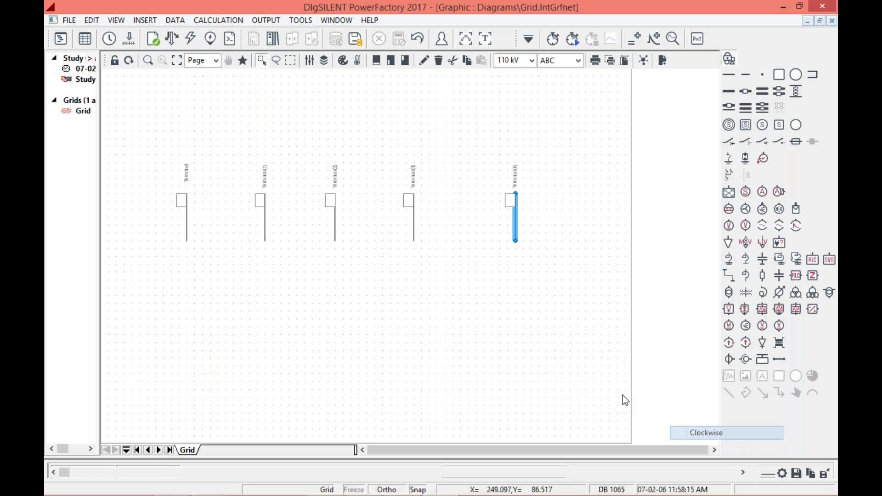
Move the vertical busbars Terminal(3) and Terminal(4) slightly to the right, keeping them level with the others.
click(414, 221)
drag(415, 221, 421, 218)
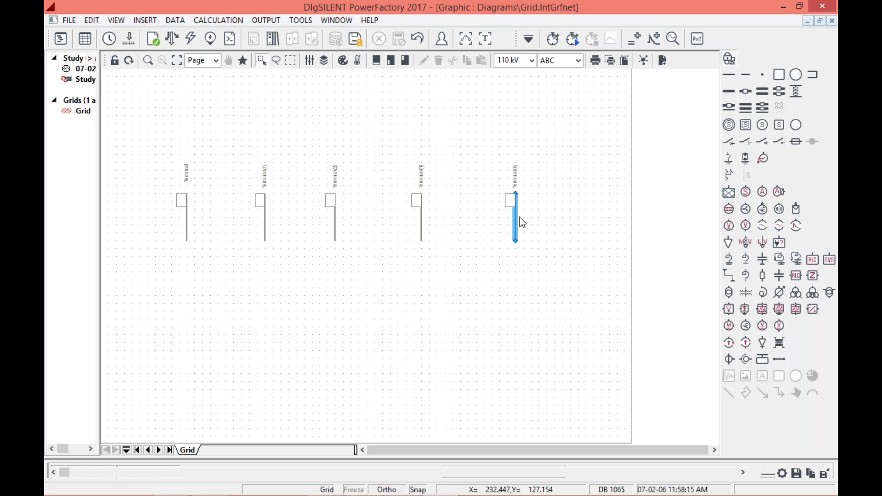
drag(521, 216, 528, 216)
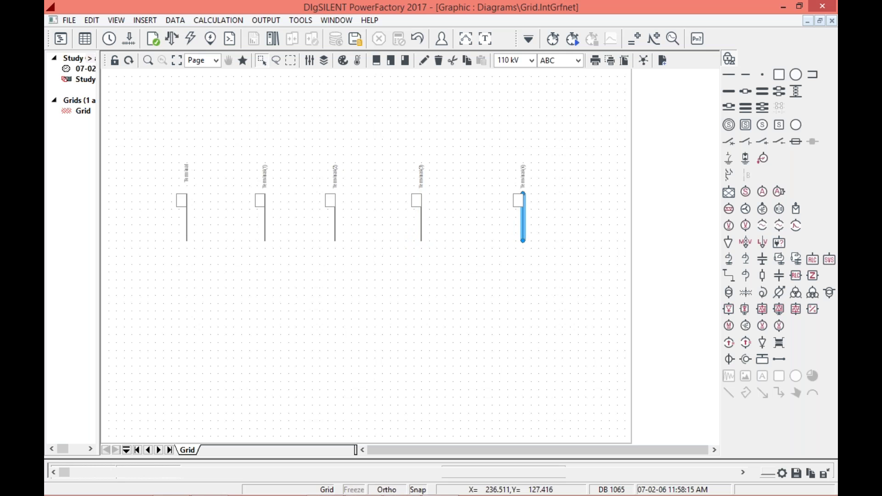
click(421, 219)
drag(421, 217, 429, 217)
click(391, 225)
Shift Terminal(2), Terminal(1) and Terminal slightly to the right, leaving room before the first busbar.
click(335, 218)
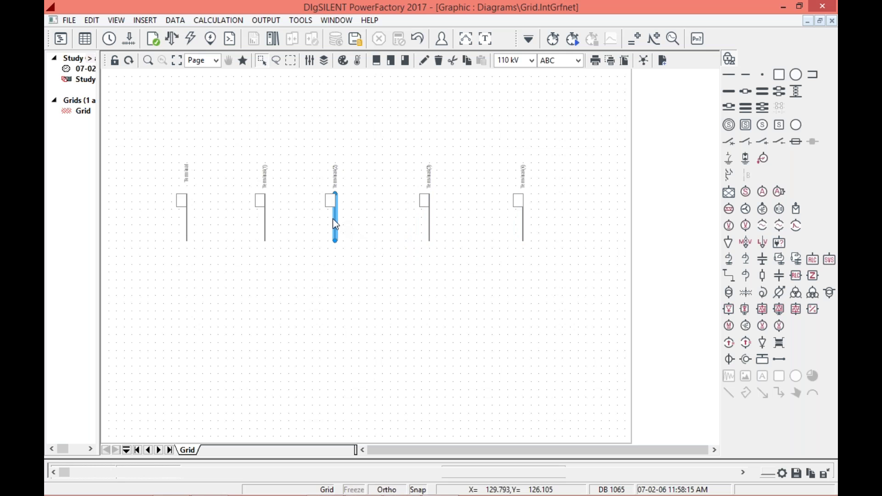
drag(334, 219, 343, 219)
click(265, 216)
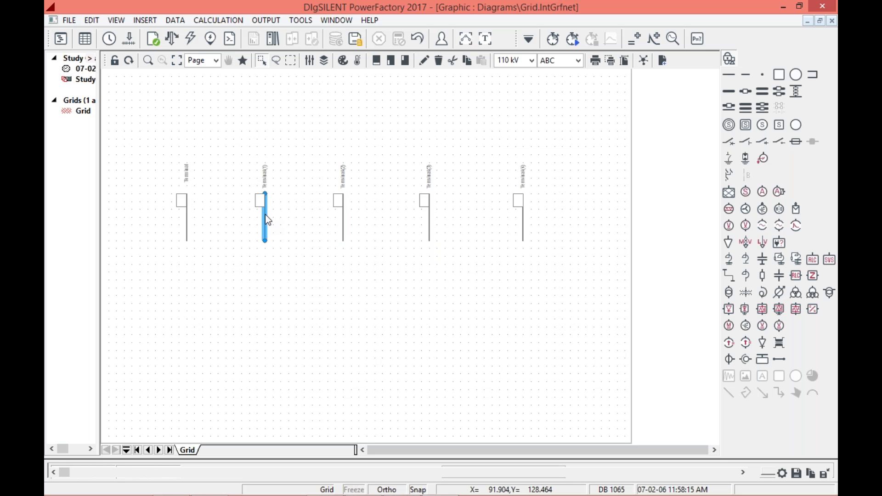
drag(265, 213, 271, 216)
click(220, 210)
click(185, 222)
drag(185, 222, 193, 221)
click(580, 352)
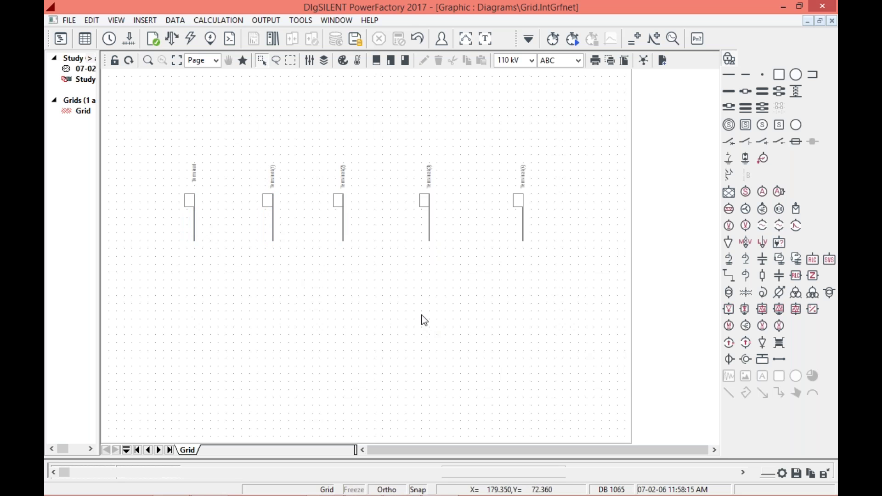
Add an external grid to the left of Terminal, connected to that busbar with its connection line level with the busbar's middle.
click(729, 192)
click(142, 219)
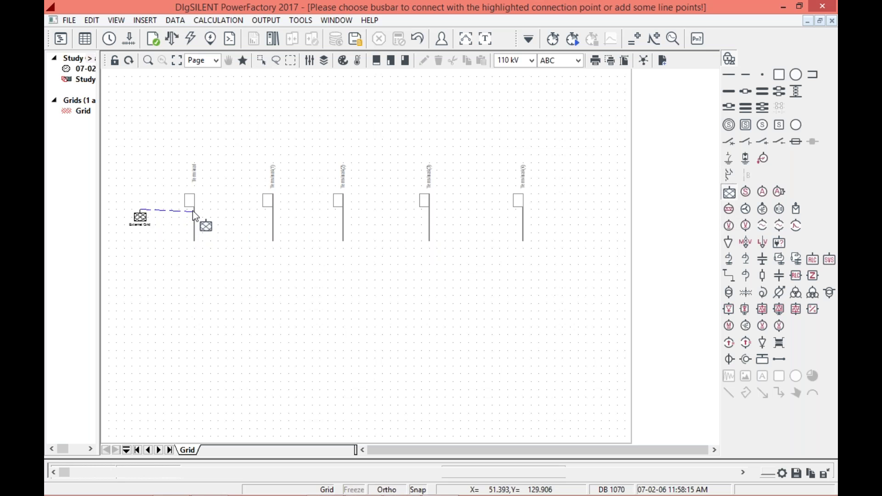
click(191, 211)
click(195, 218)
key(Escape)
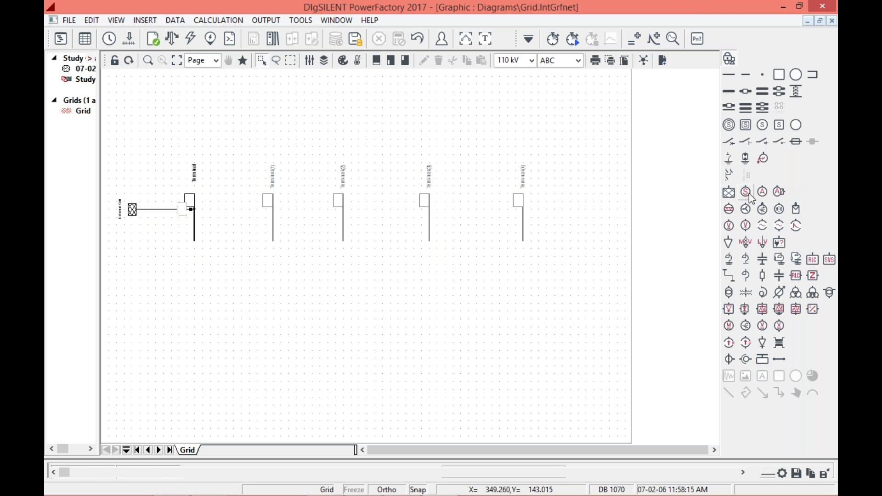
click(142, 208)
drag(151, 209, 152, 217)
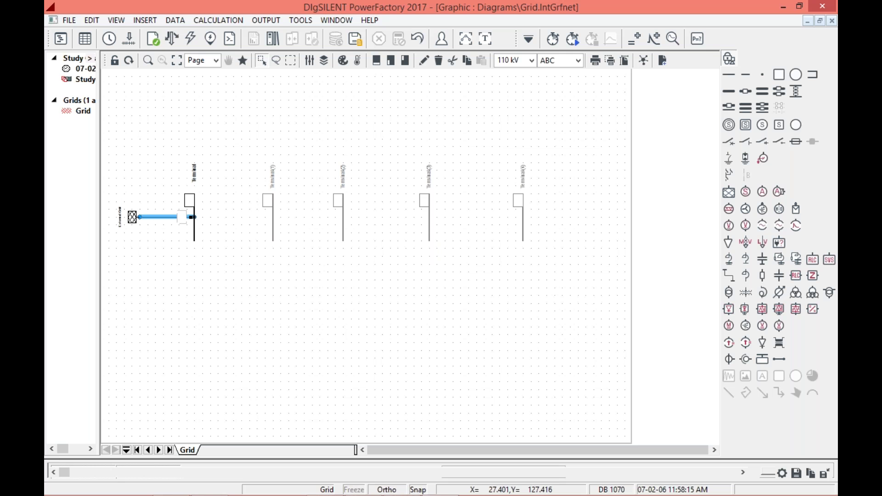
Move the external grid symbol slightly to the right, closer to Terminal, keeping its connection line straight.
click(139, 259)
click(133, 219)
drag(133, 219, 142, 218)
click(354, 311)
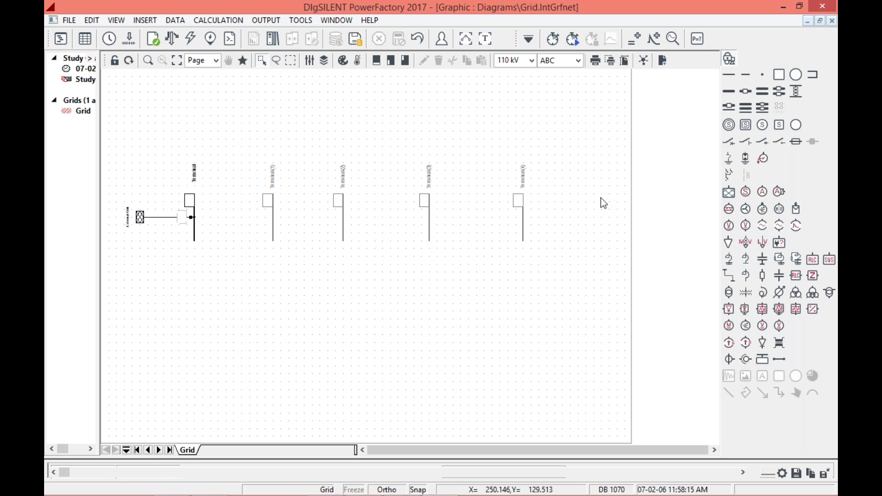
Draw two parallel horizontal lines connecting Terminal to Terminal(1), one above and one below the external grid connection's level.
click(729, 275)
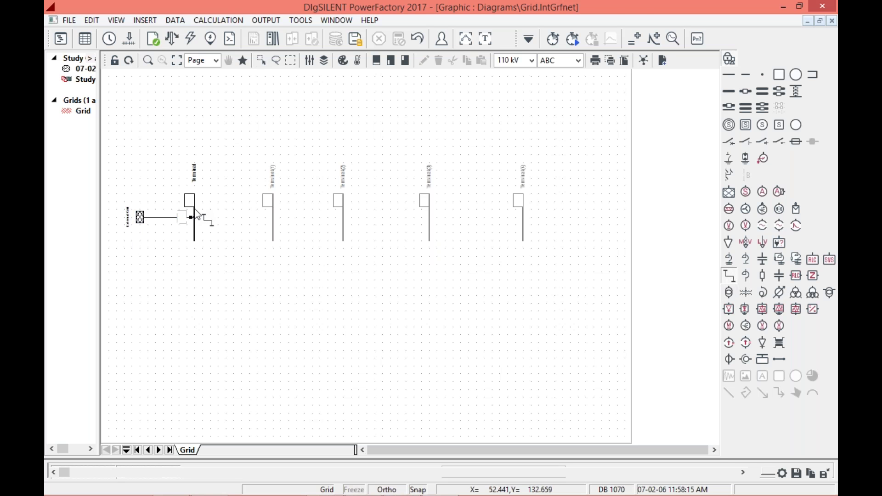
click(195, 210)
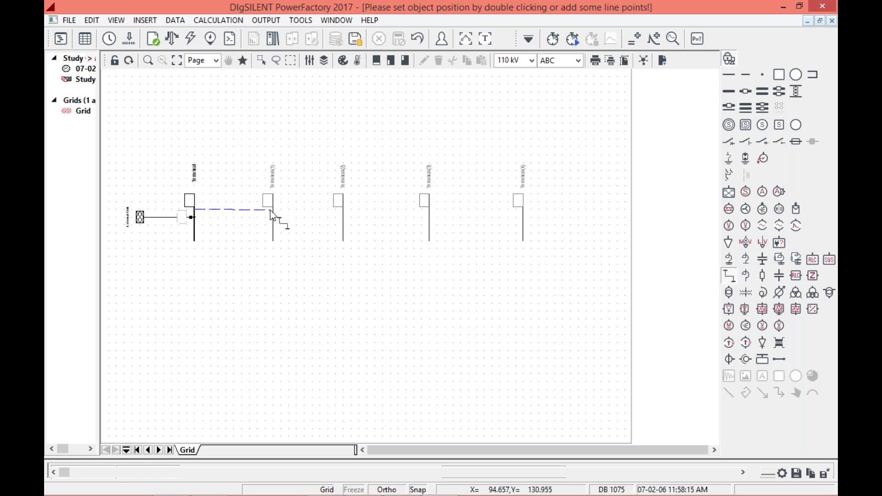
click(258, 225)
double_click(257, 224)
click(195, 226)
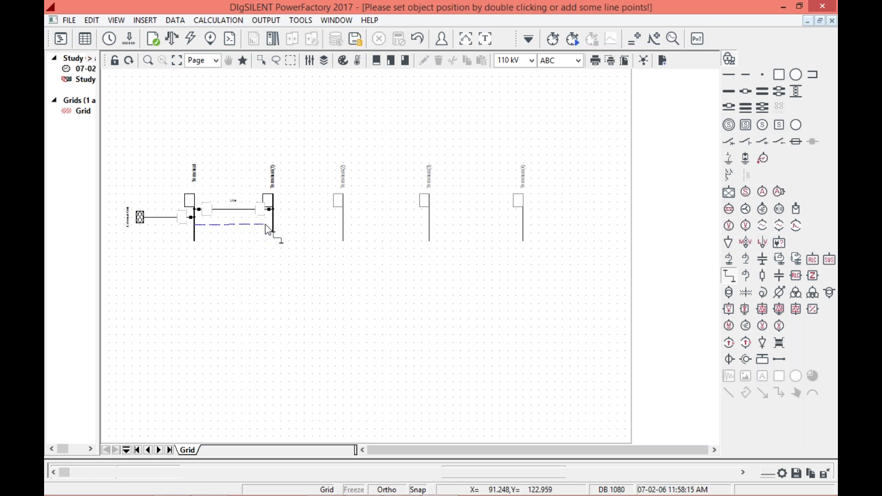
double_click(300, 269)
key(Escape)
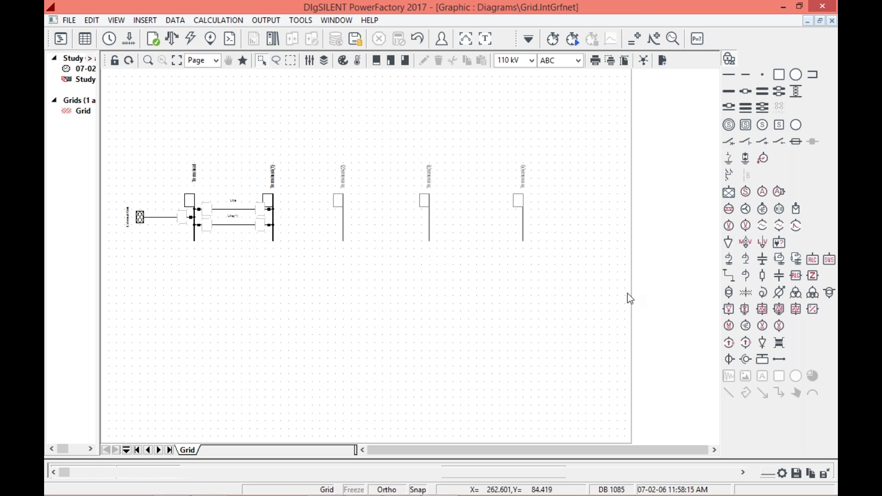
Insert a two-winding transformer between Terminal(1) and Terminal(2), connected at the middle of both busbars.
click(729, 293)
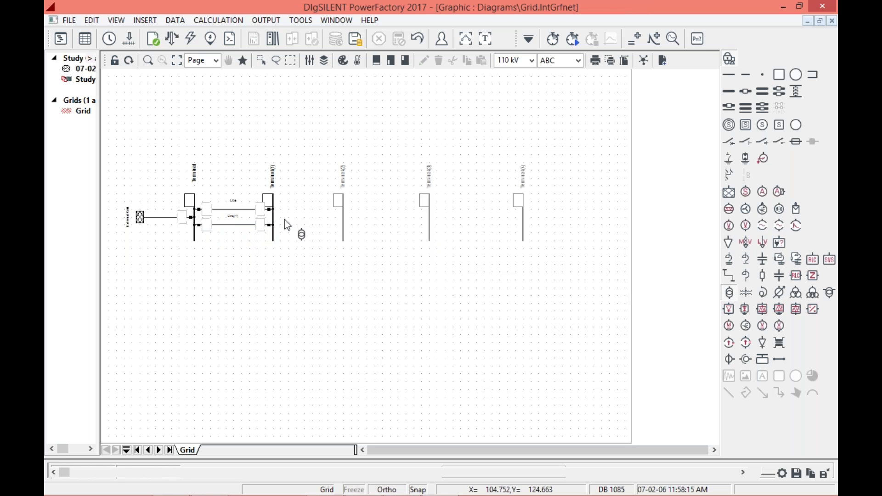
click(274, 221)
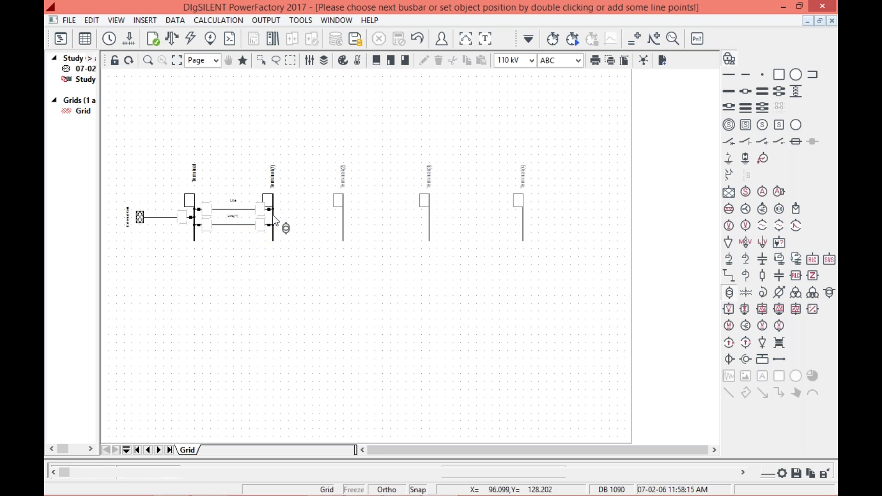
click(345, 224)
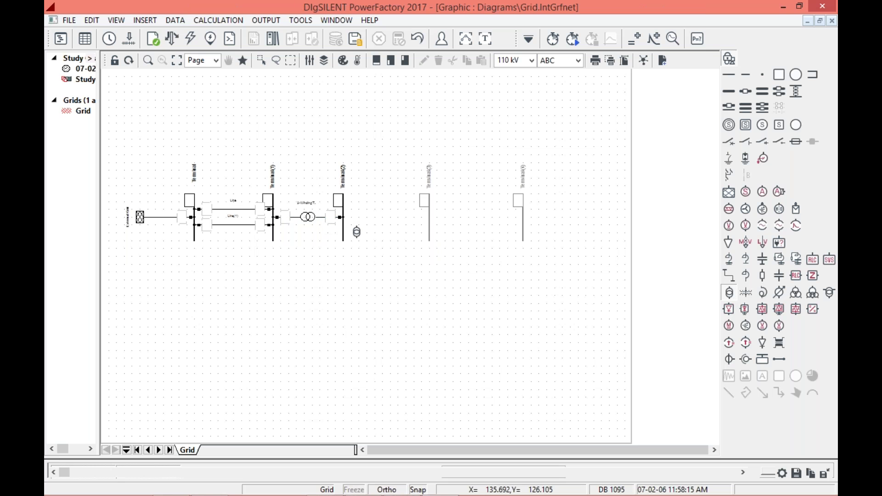
key(Escape)
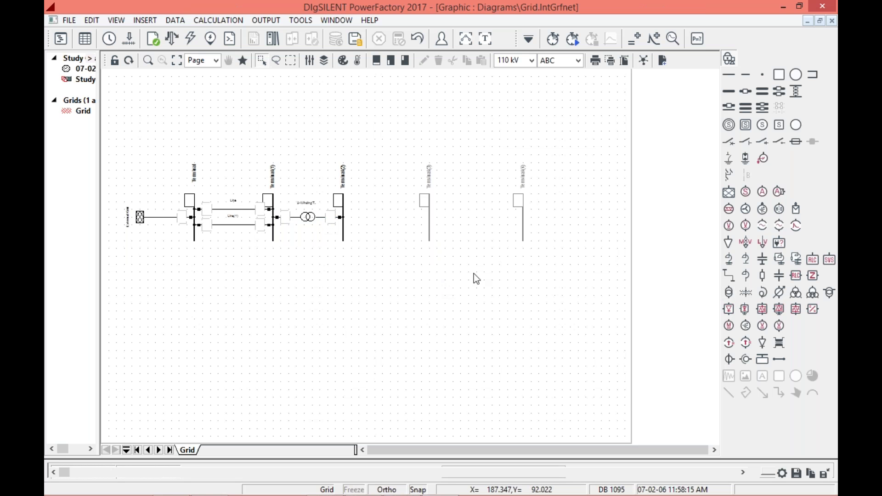
Draw a single horizontal line connecting the middle of Terminal(2) to the middle of Terminal(3).
click(733, 283)
click(345, 217)
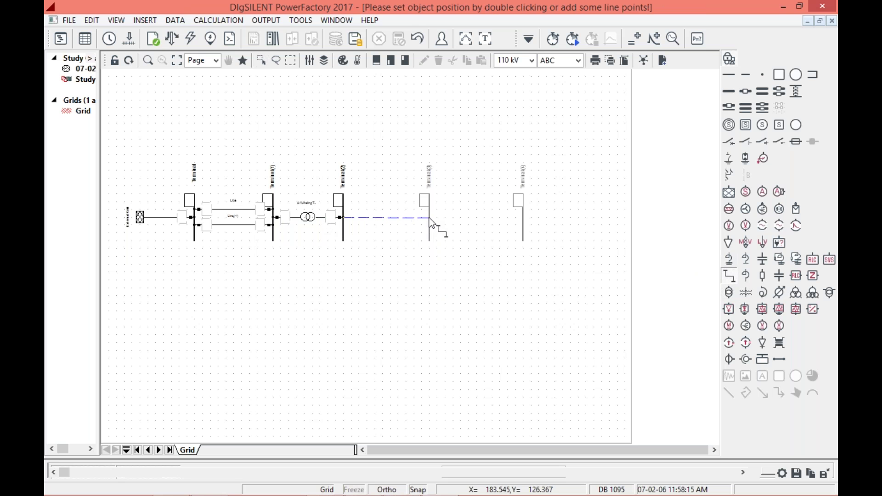
click(434, 224)
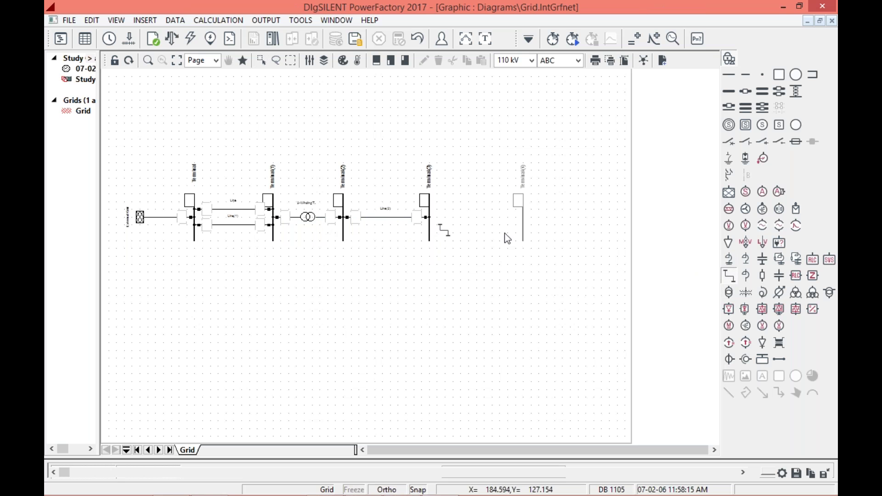
Insert a two-winding transformer between Terminal(3) and Terminal(4), level with the line before it.
click(746, 292)
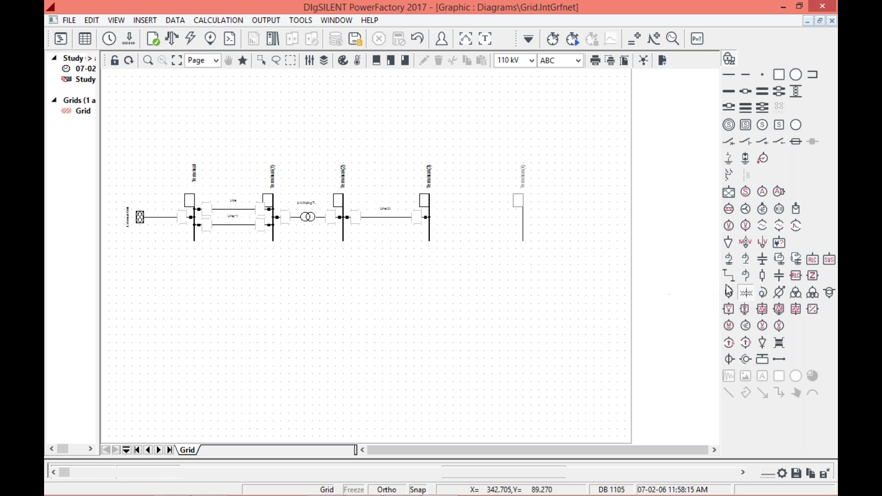
click(730, 293)
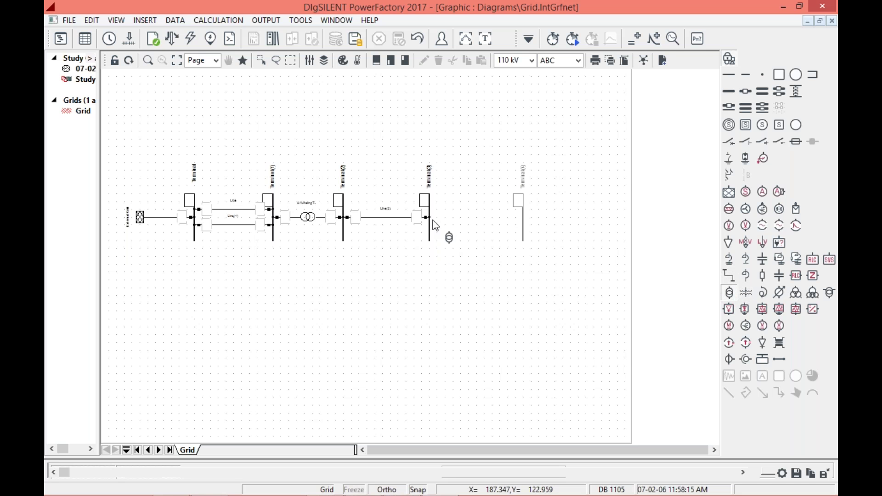
click(429, 217)
click(522, 219)
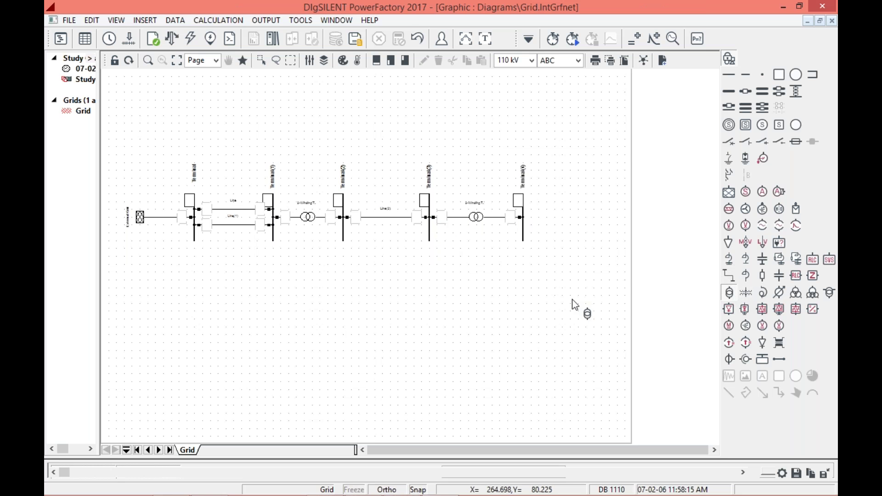
key(Escape)
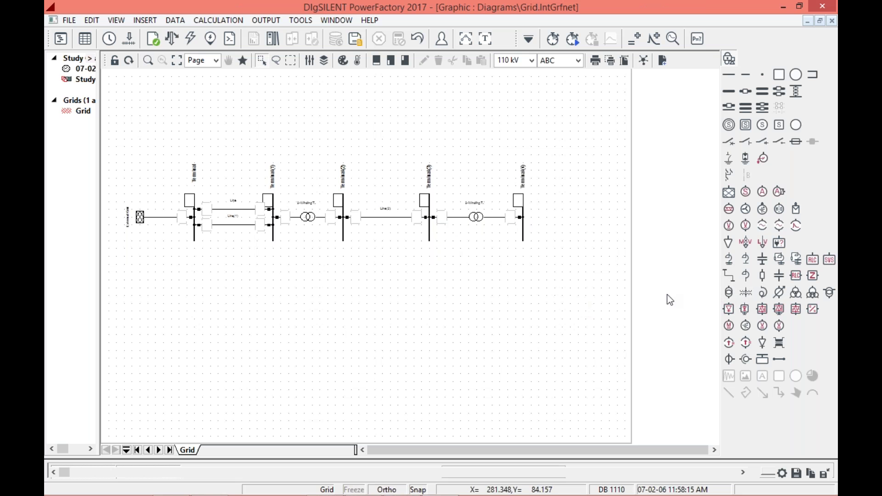
Add a general load to each of Terminal(4), Terminal(3) and Terminal(2), placed below and to the right of its busbar.
click(728, 243)
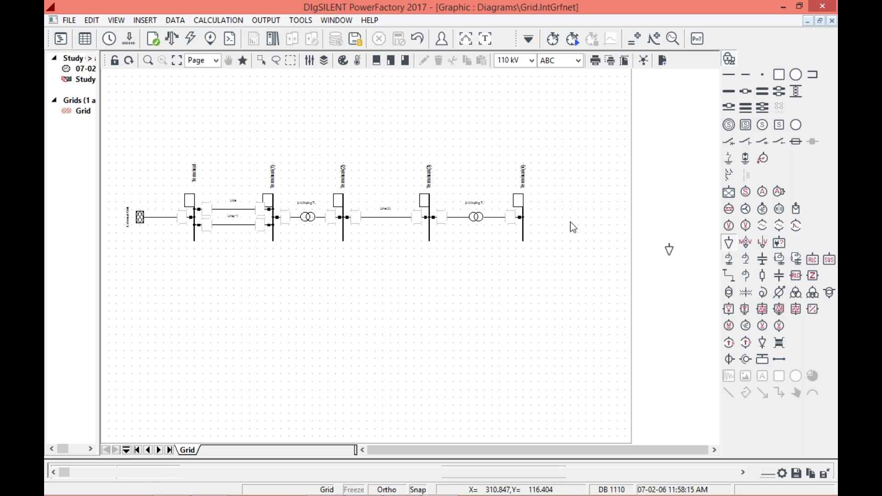
click(553, 254)
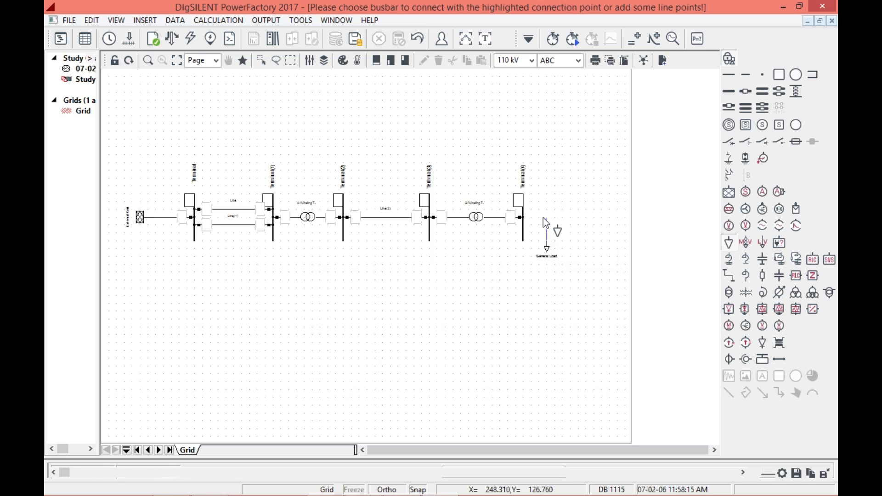
click(524, 219)
click(453, 248)
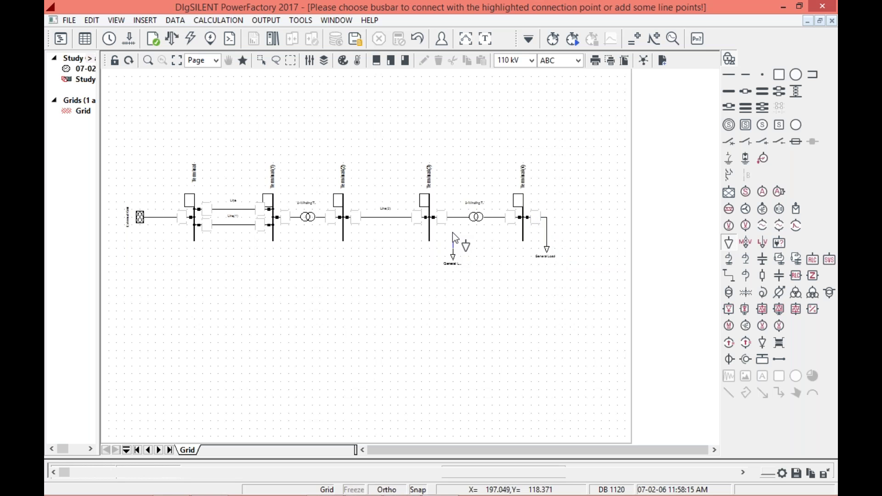
click(430, 233)
click(367, 250)
click(368, 232)
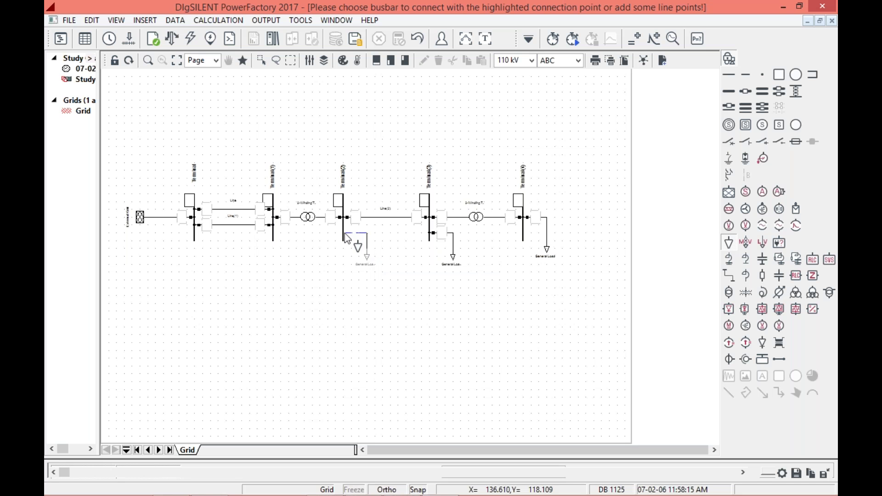
click(345, 238)
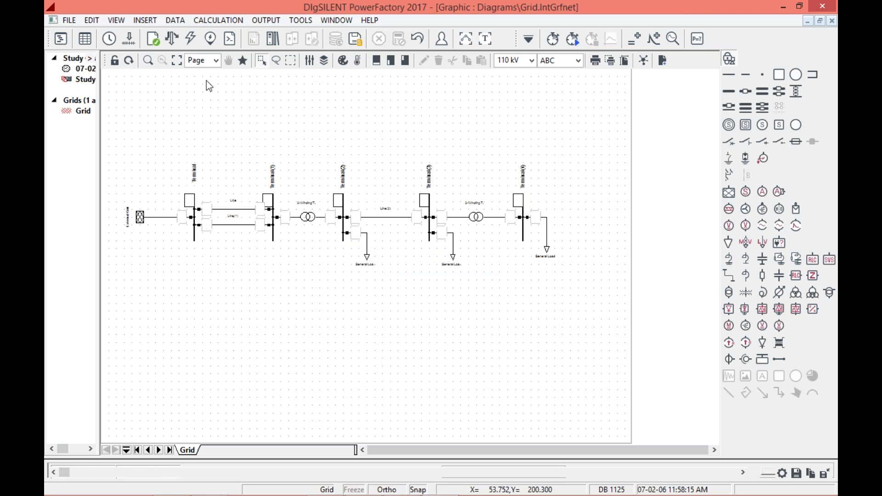
Enlarge the diagram view to 75% and bring the external grid and first busbars into view.
click(215, 60)
click(205, 92)
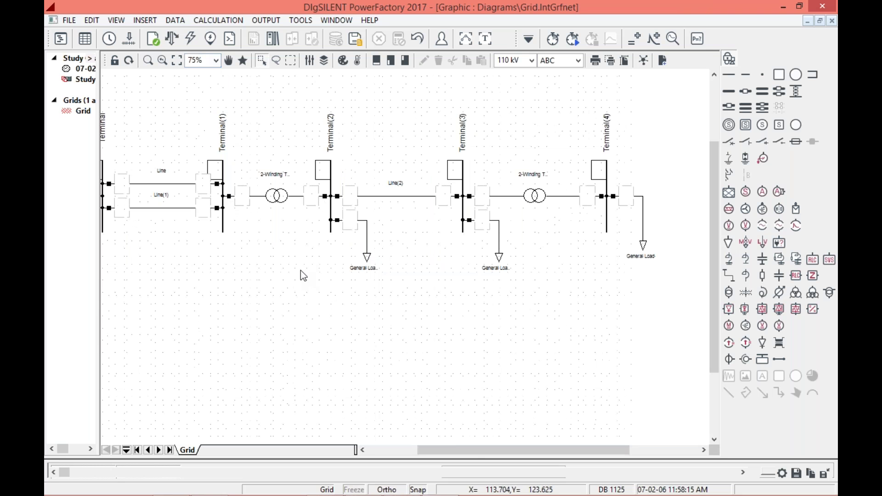
scroll(455, 448, left, 1)
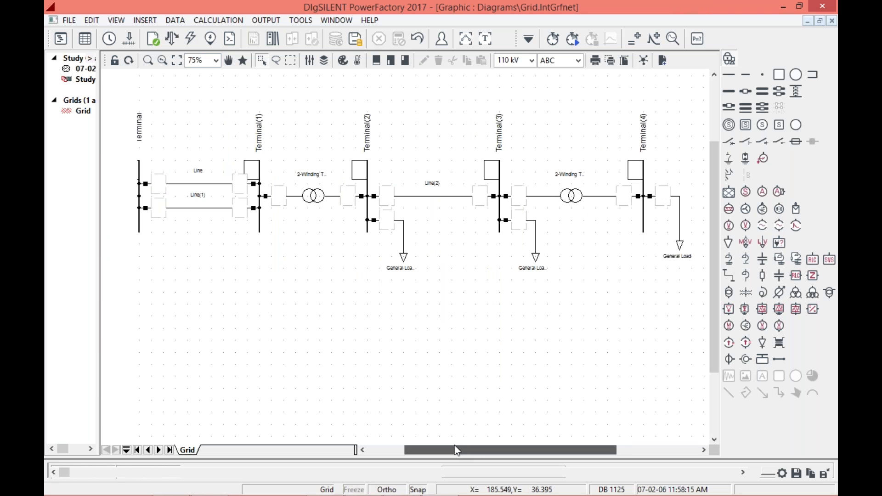
drag(456, 449, 414, 453)
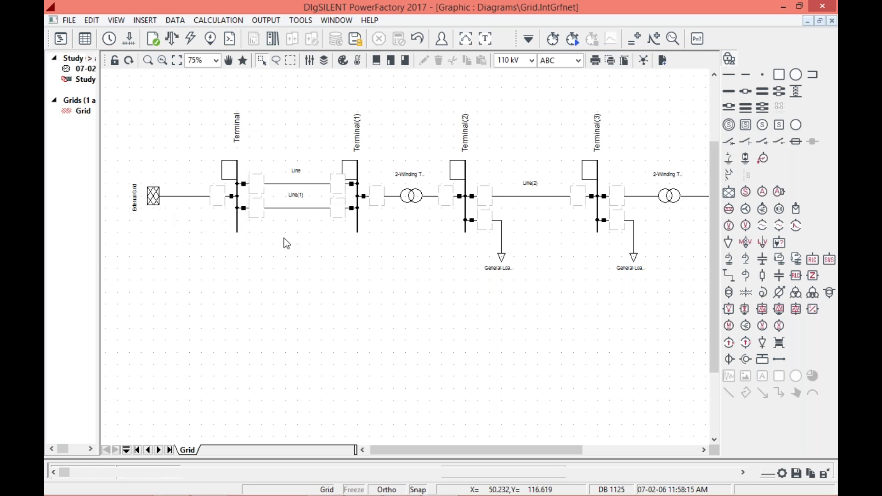
click(158, 202)
double_click(157, 202)
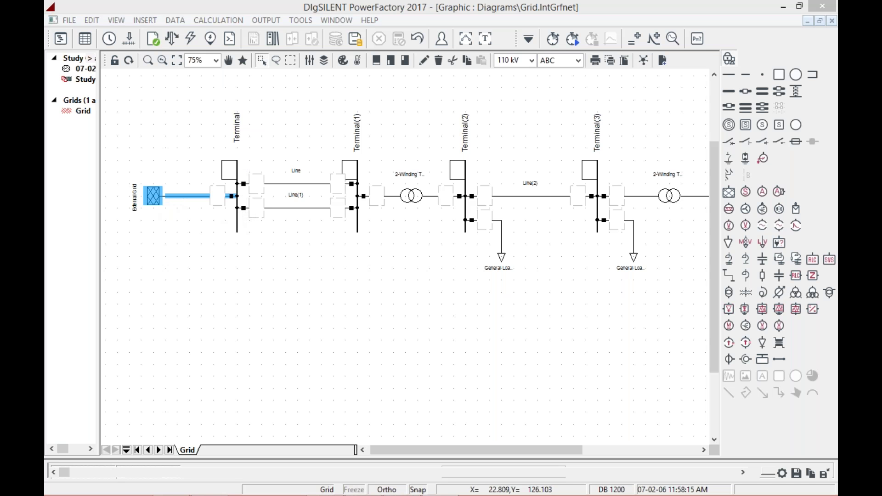
click(213, 68)
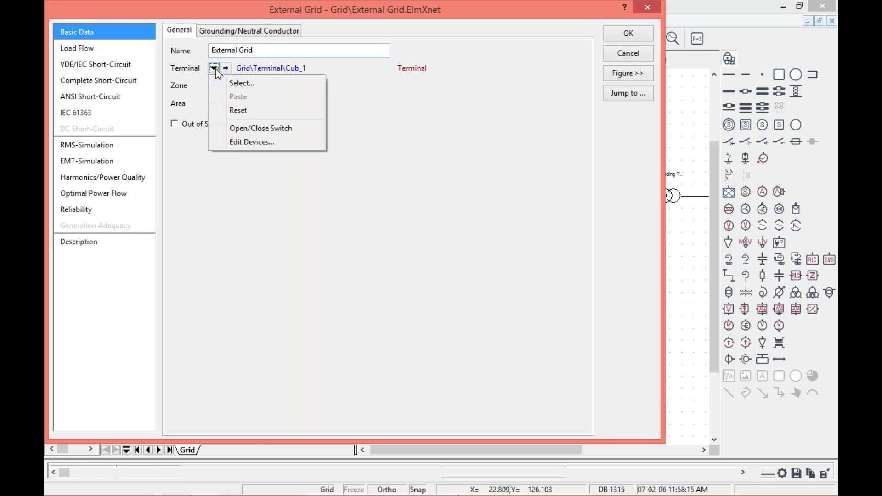
click(308, 186)
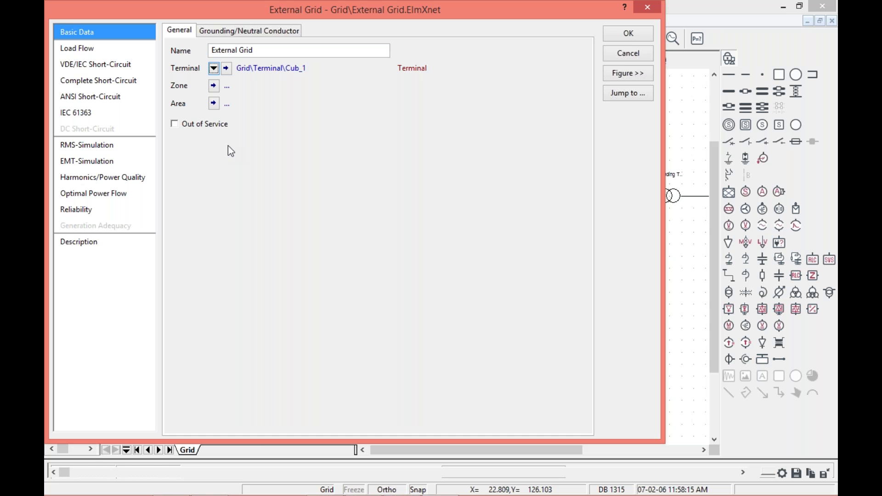
click(629, 54)
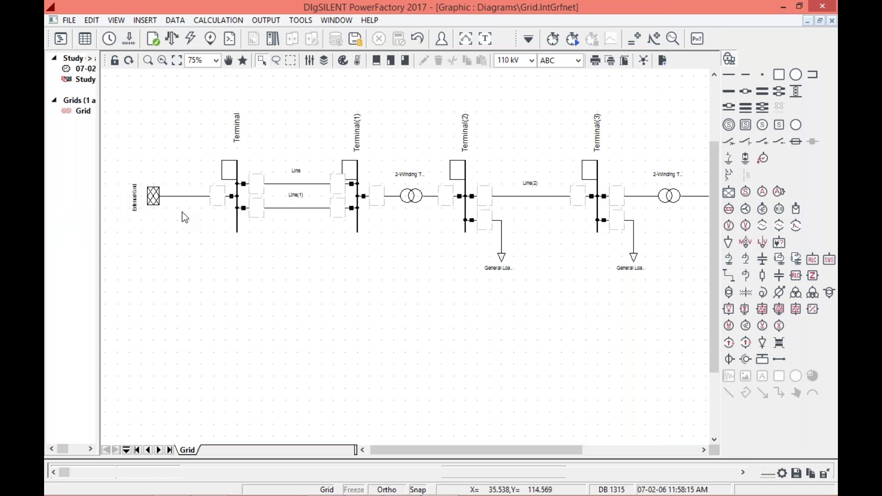
Set the external grid's load flow active power to 2 MW, keeping the voltage setpoint at 1 p.u., and accept the data.
click(186, 196)
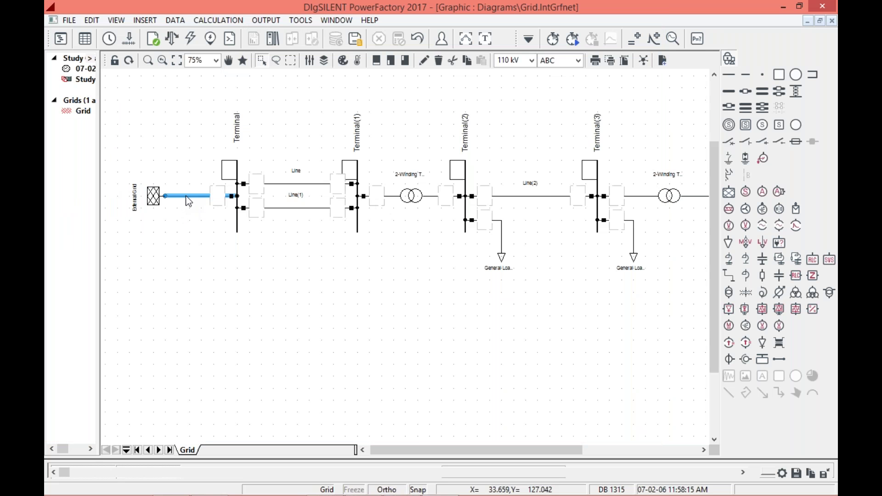
double_click(186, 197)
click(213, 68)
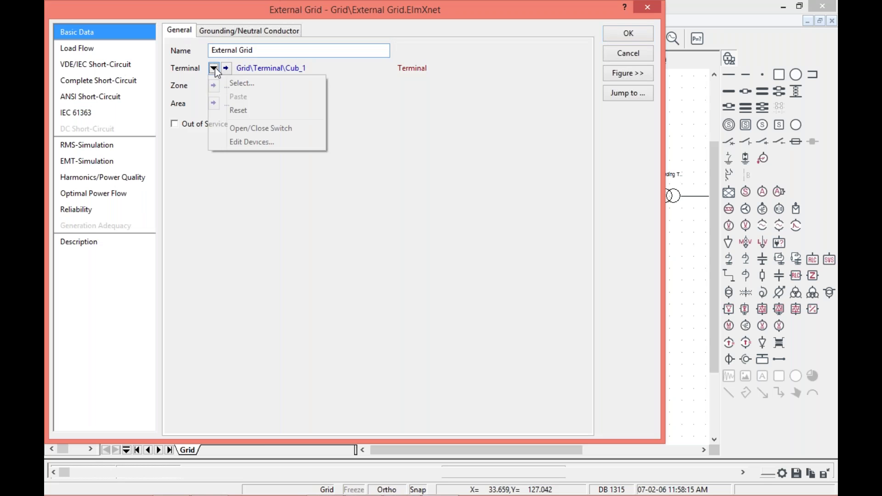
click(398, 132)
click(109, 48)
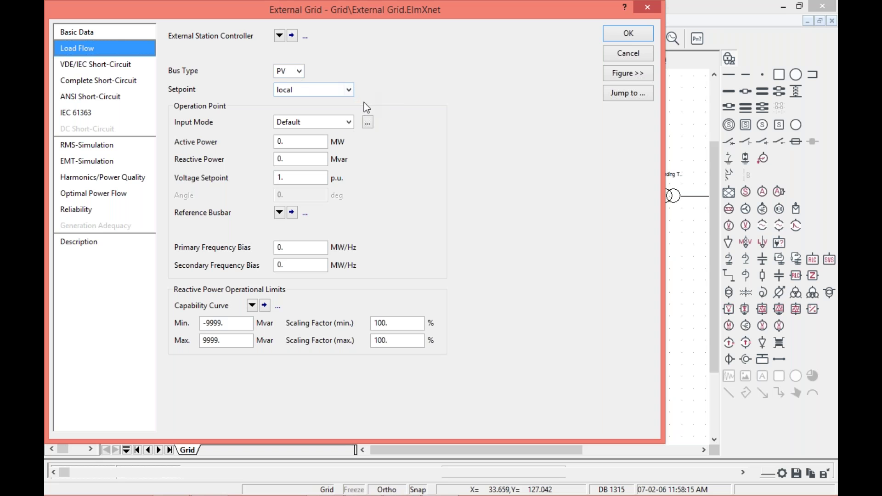
mouse_move(324, 123)
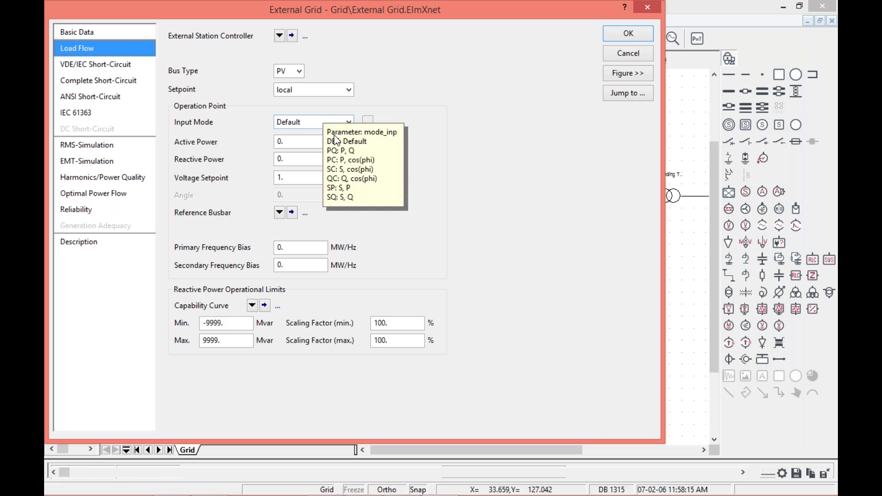
click(299, 147)
key(BackSpace)
key(BackSpace)
text(2)
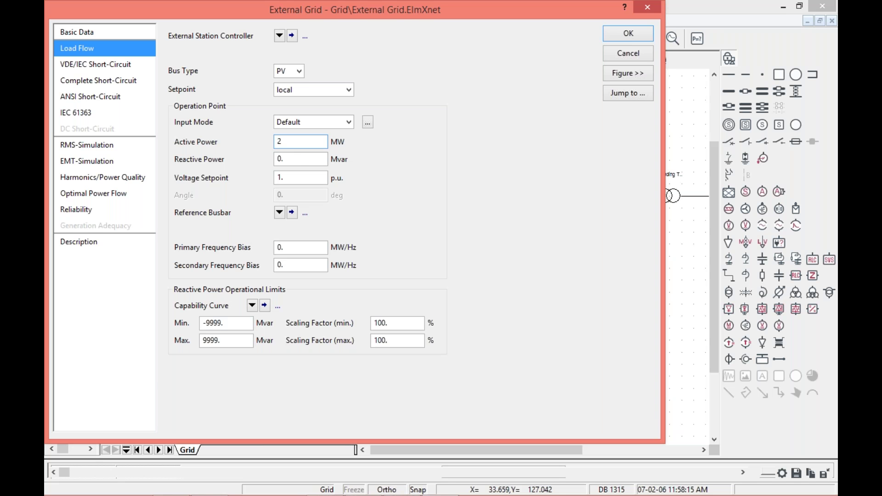
click(293, 178)
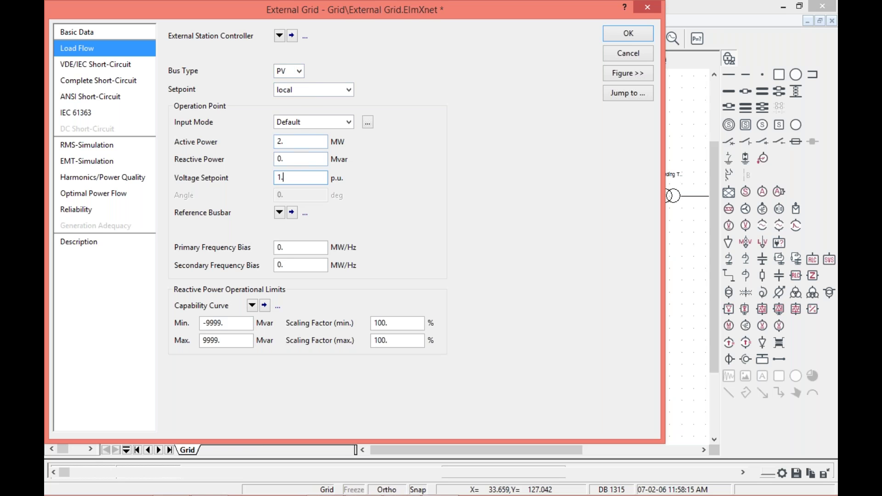
click(623, 38)
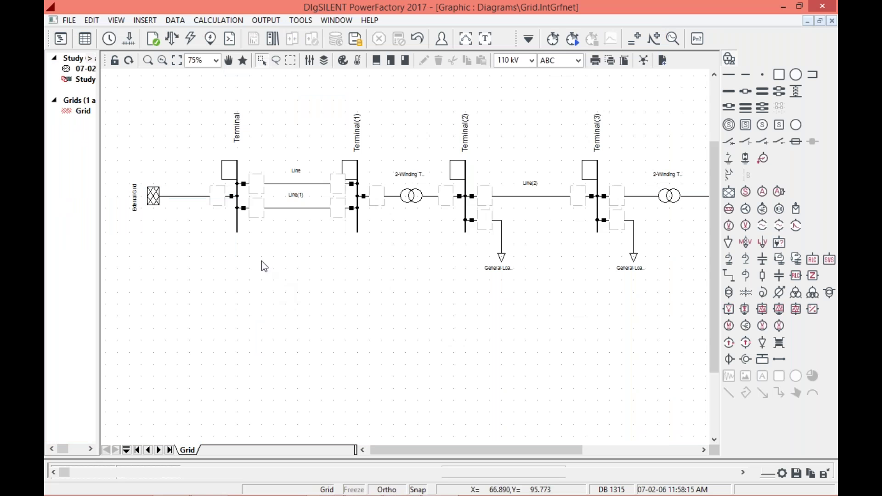
Rename the first busbar, next to the external grid, as "bus 1" in its basic data.
click(237, 225)
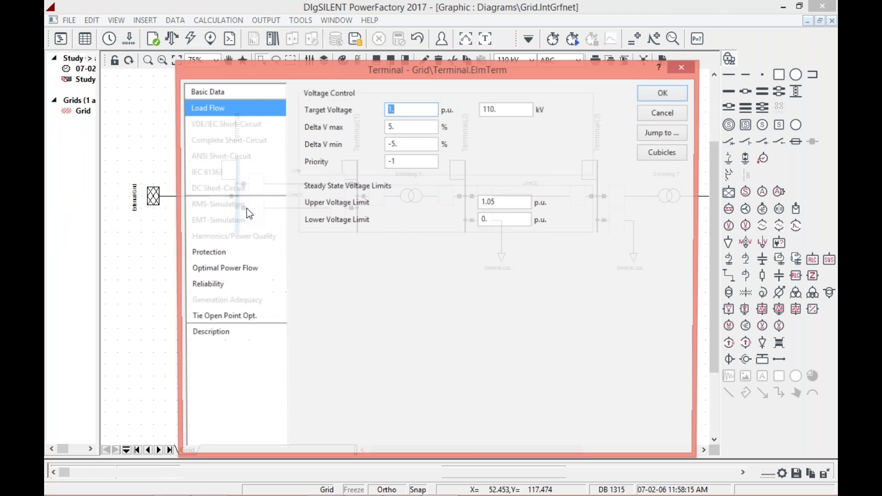
click(230, 95)
key(BackSpace)
key(BackSpace)
key(BackSpace)
key(BackSpace)
key(BackSpace)
key(BackSpace)
key(BackSpace)
text(bus)
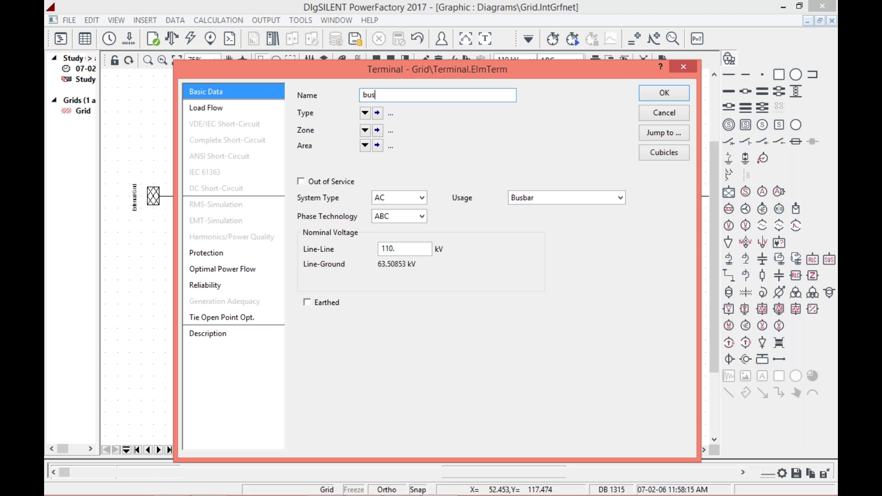
text( 1)
Set bus 1's nominal line-line voltage to 33 kV and accept the data.
click(416, 248)
key(BackSpace)
key(BackSpace)
key(BackSpace)
key(BackSpace)
text(33)
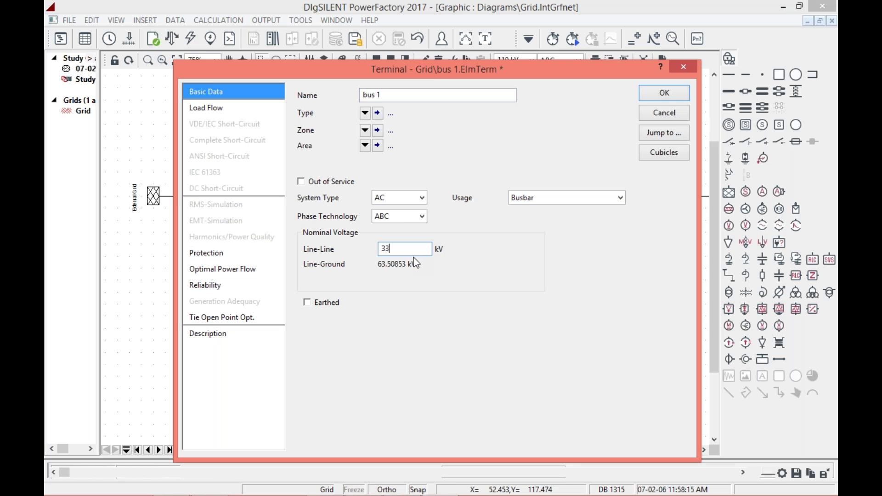
text(.)
click(223, 112)
click(216, 91)
click(669, 98)
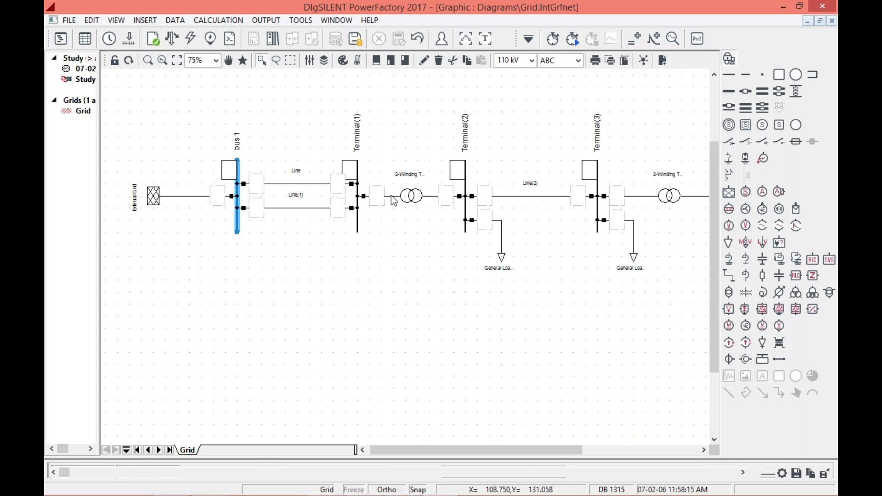
Set Terminal(1)'s nominal line-line voltage to 33 kV and accept the data.
scroll(542, 449, right, 3)
drag(552, 450, 529, 450)
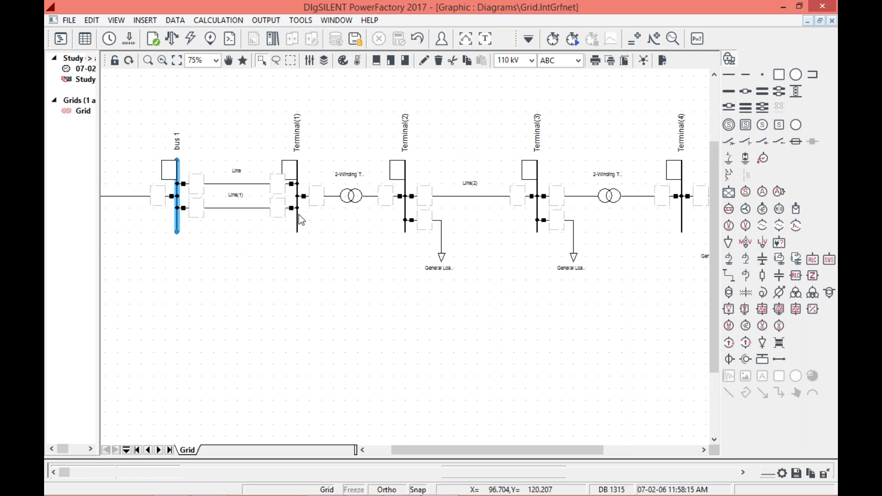
click(298, 224)
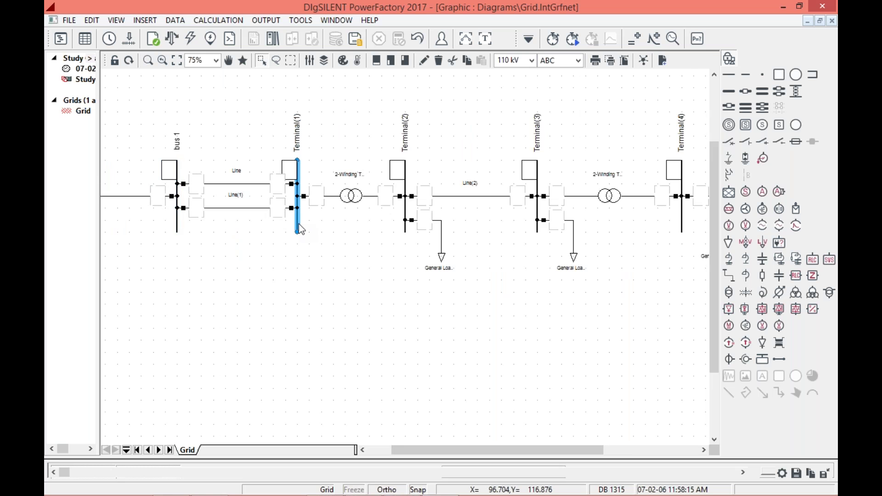
double_click(298, 224)
click(415, 252)
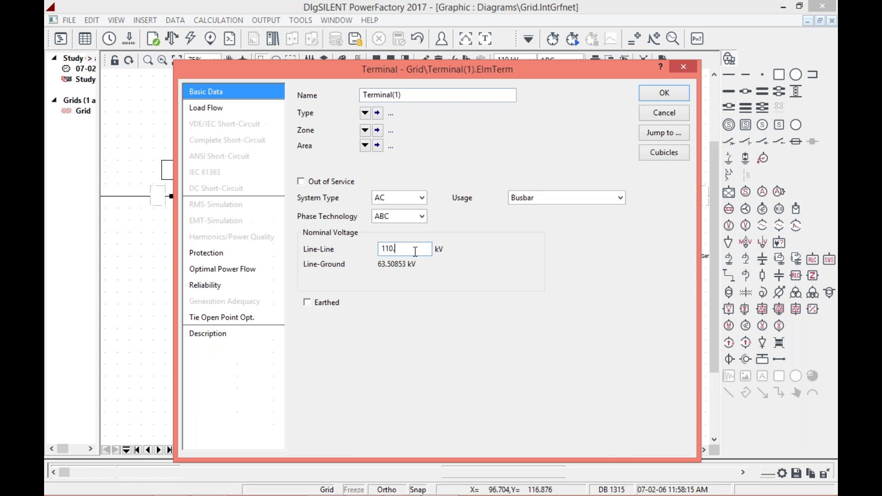
key(BackSpace)
key(BackSpace)
key(BackSpace)
text(33.)
click(670, 96)
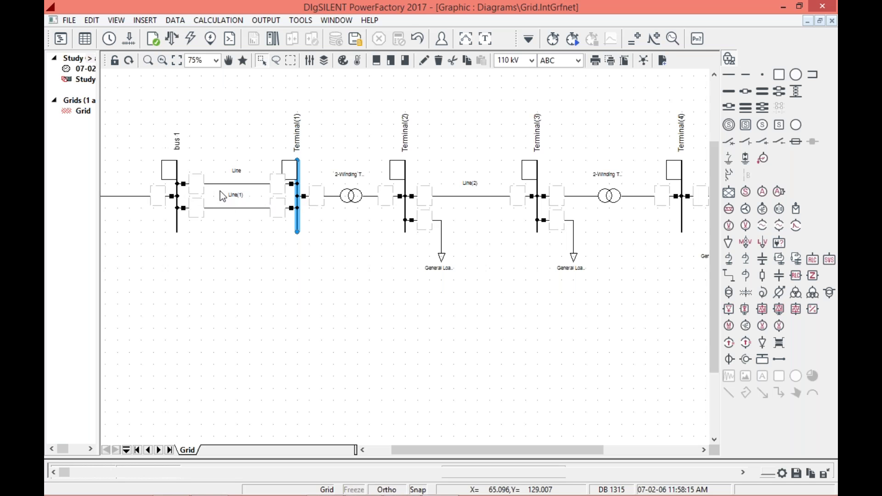
Rename Terminal(1) as "bus 2" and accept the data.
double_click(299, 191)
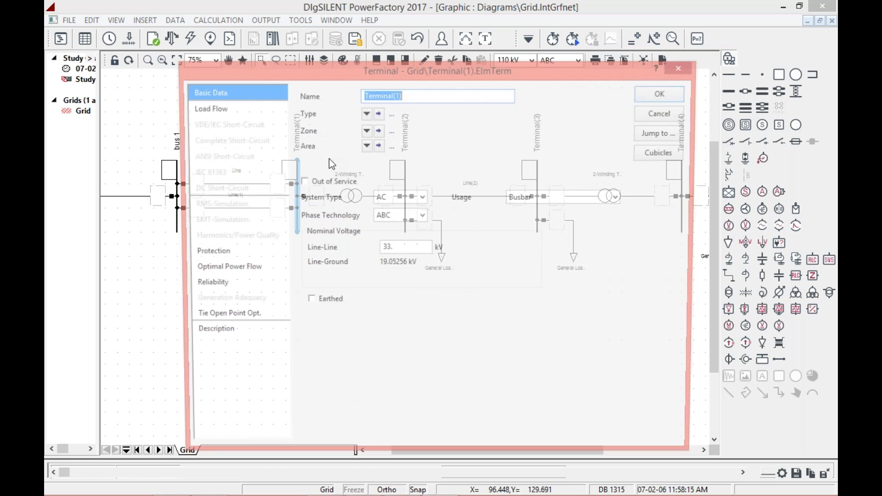
click(423, 94)
key(BackSpace)
key(BackSpace)
key(BackSpace)
key(BackSpace)
key(BackSpace)
key(BackSpace)
key(BackSpace)
key(BackSpace)
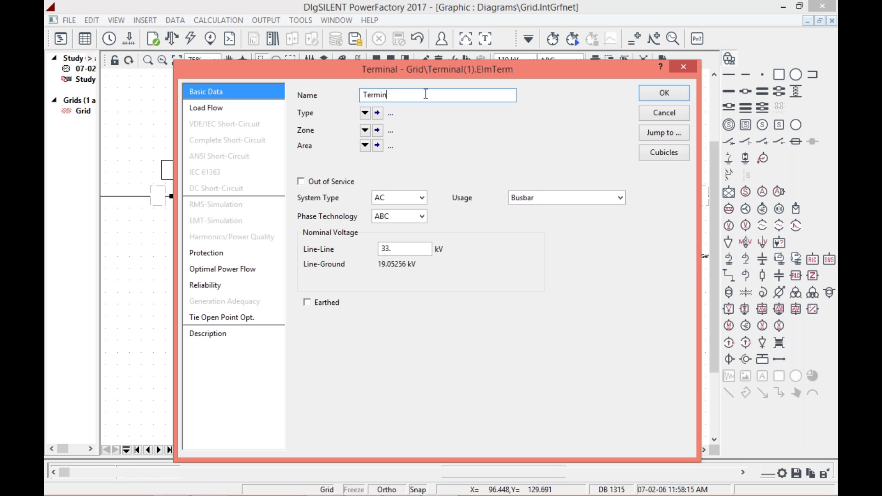
key(BackSpace)
key(BackSpace)
key(BackSpace)
text(bus 2)
click(667, 95)
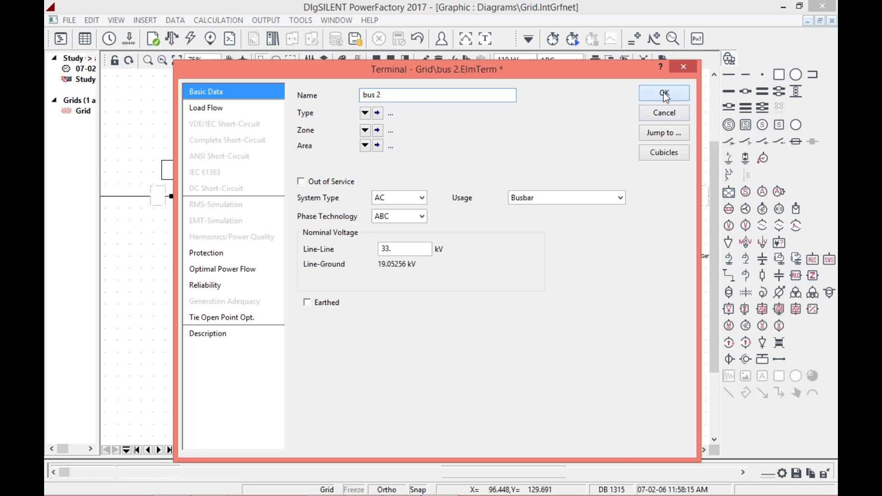
click(373, 257)
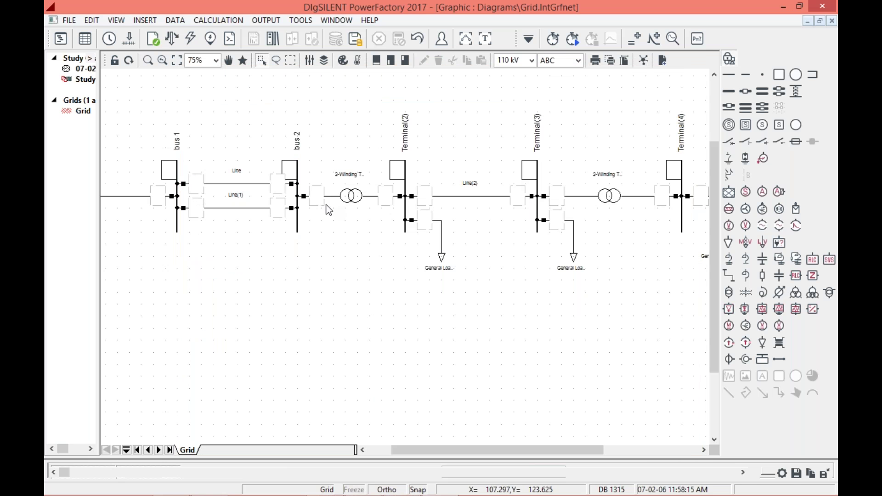
Set Terminal(2)'s nominal line-line voltage to 11 kV and accept the data.
double_click(404, 204)
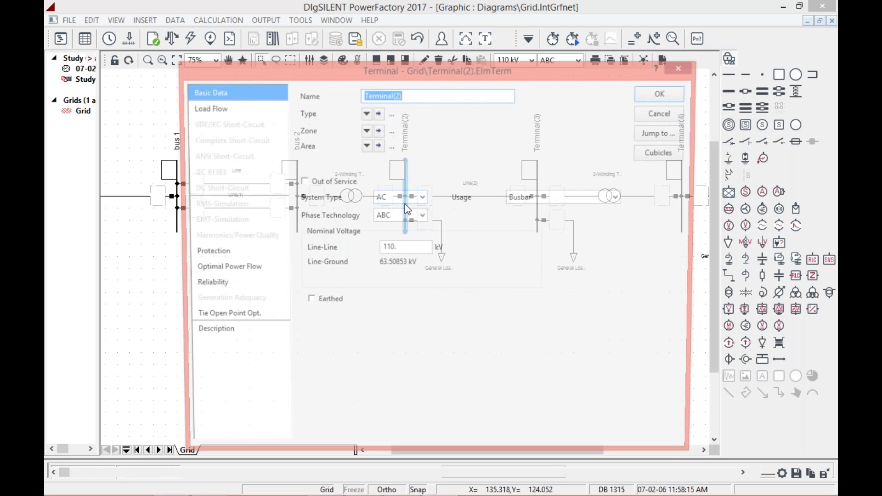
key(BackSpace)
text(.)
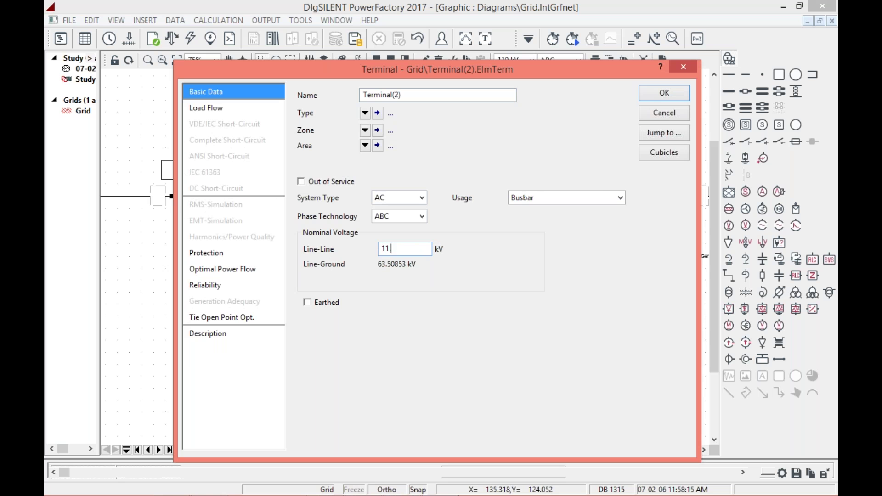
click(656, 97)
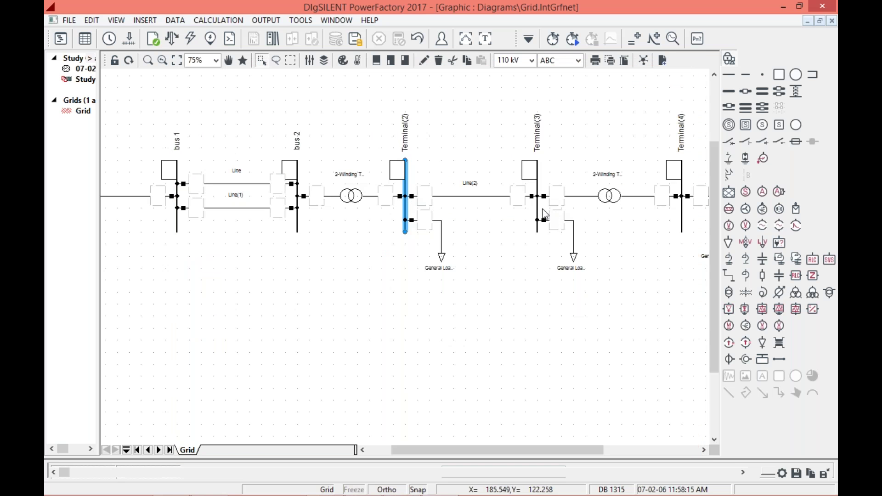
Rename Terminal(2) as "bus 3" and accept the data.
double_click(390, 166)
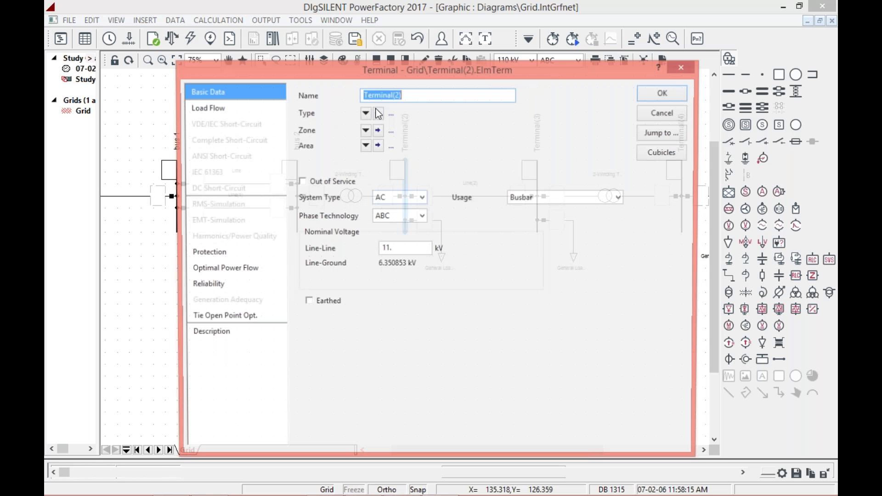
key(BackSpace)
key(BackSpace)
key(BackSpace)
key(BackSpace)
key(BackSpace)
key(BackSpace)
key(BackSpace)
key(BackSpace)
key(BackSpace)
key(BackSpace)
key(BackSpace)
text(bu)
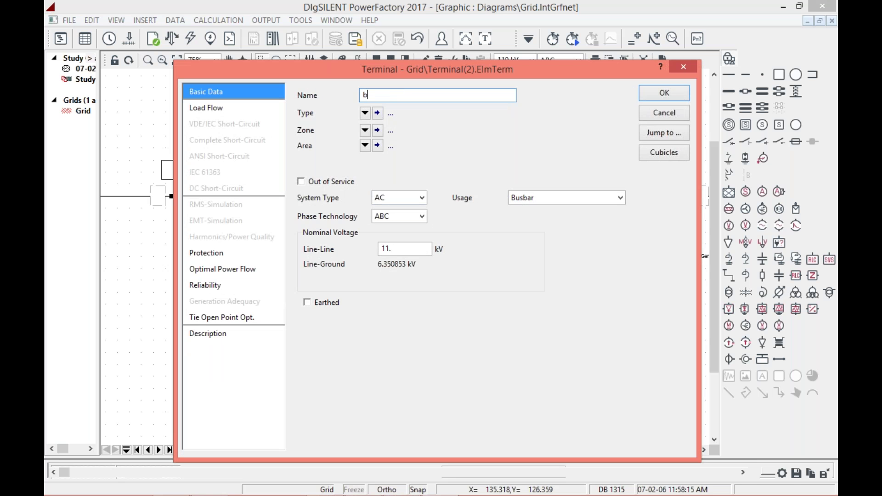
text(s 3)
click(662, 94)
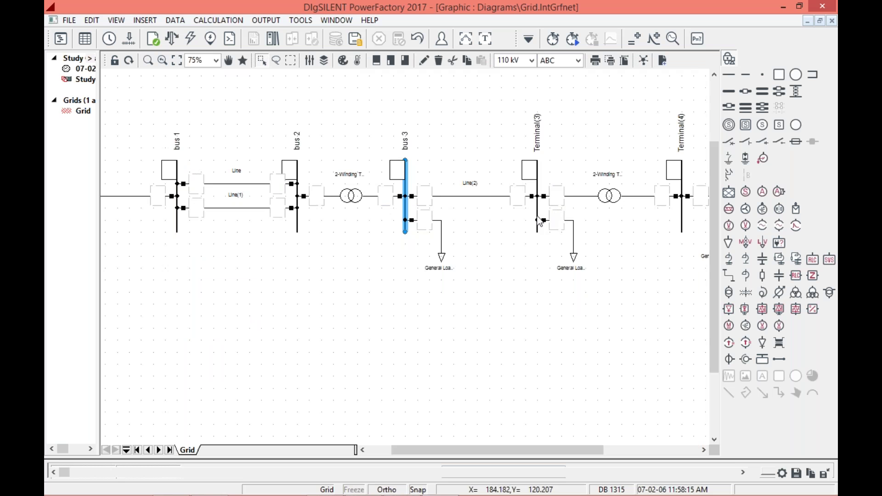
Rename Terminal(3) as "bus 4" in its basic data.
click(538, 221)
double_click(538, 221)
click(431, 97)
key(BackSpace)
key(BackSpace)
key(BackSpace)
key(BackSpace)
key(BackSpace)
key(BackSpace)
key(BackSpace)
key(BackSpace)
key(BackSpace)
key(BackSpace)
key(BackSpace)
text(bus 4)
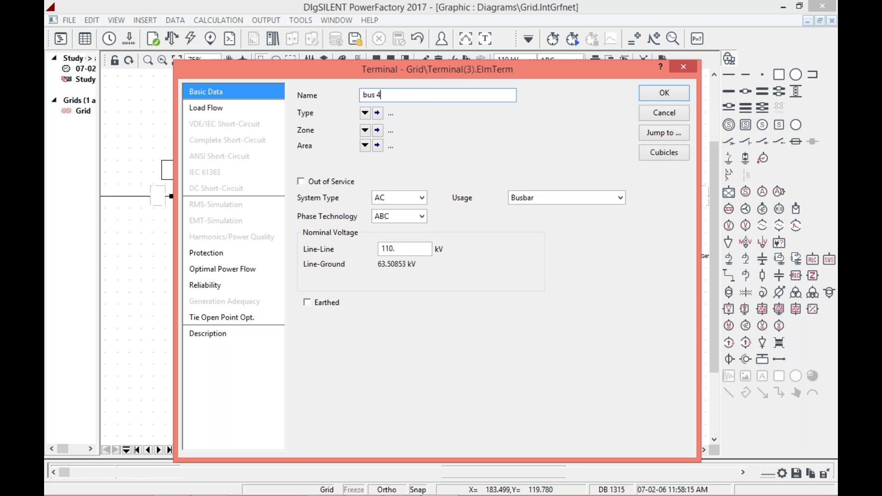
Set bus 4's nominal line-line voltage to 11 kV and accept the data.
click(403, 248)
key(BackSpace)
key(BackSpace)
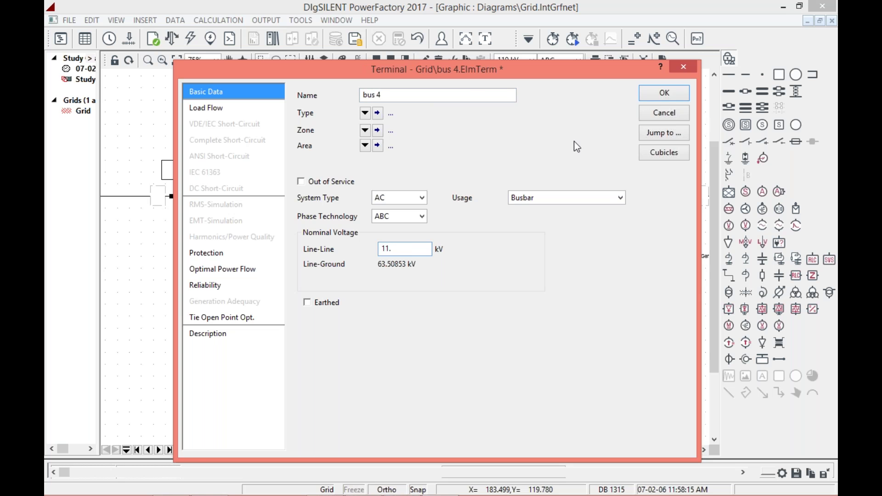
click(663, 93)
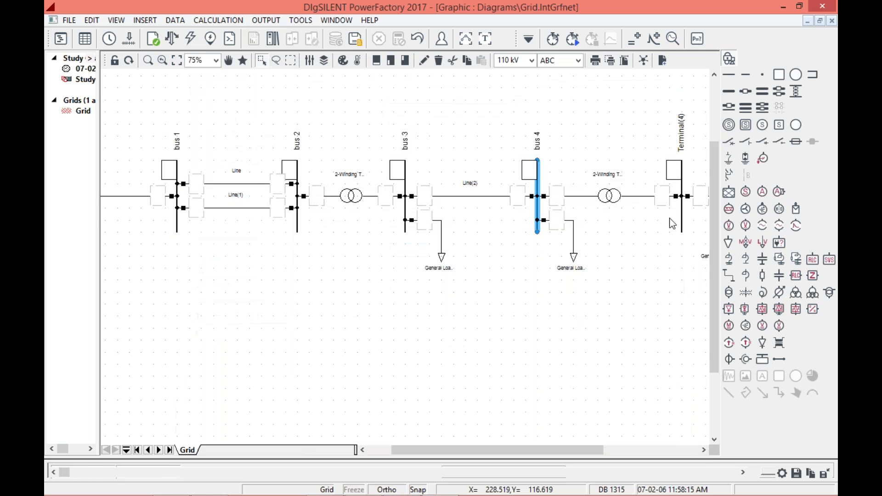
Rename Terminal(4) as "bus 5" and accept the data.
click(683, 214)
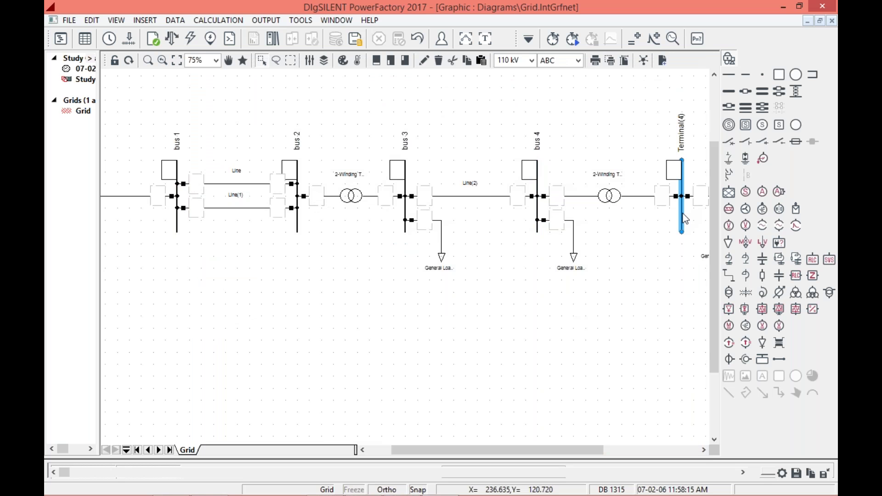
double_click(682, 214)
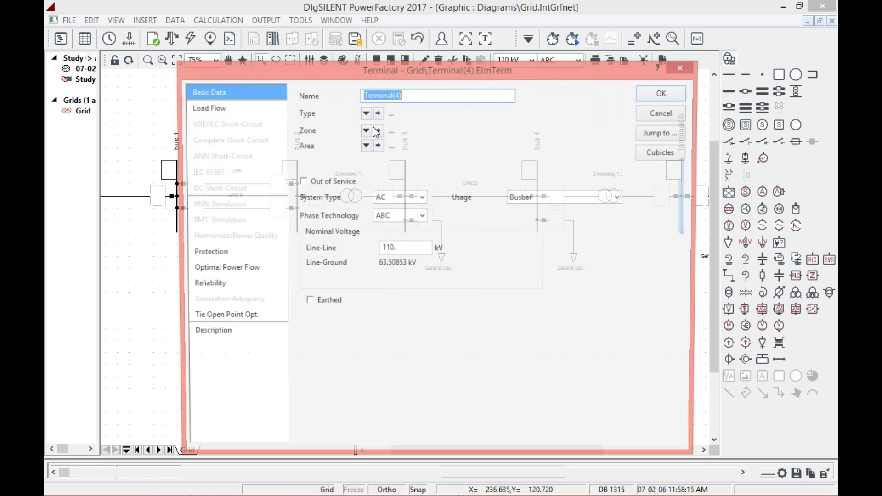
click(441, 95)
key(BackSpace)
key(BackSpace)
key(BackSpace)
key(BackSpace)
key(BackSpace)
key(BackSpace)
key(BackSpace)
key(BackSpace)
key(BackSpace)
key(BackSpace)
key(BackSpace)
text(bus 5)
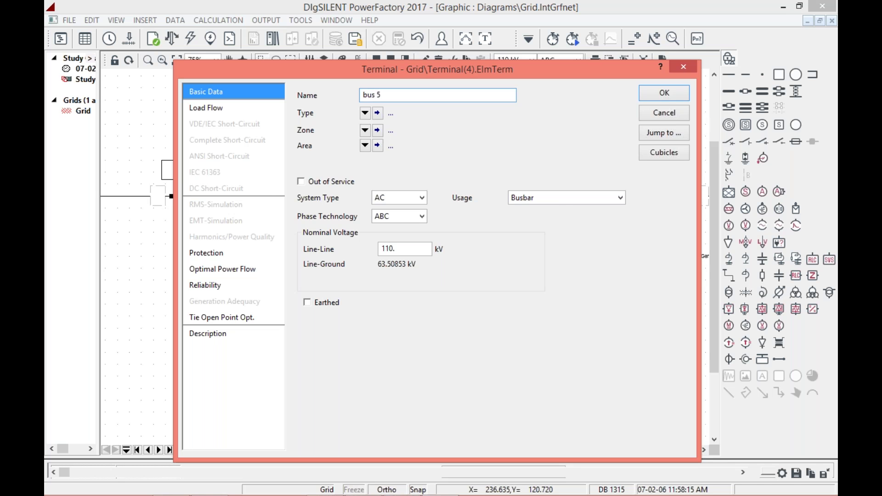
click(668, 98)
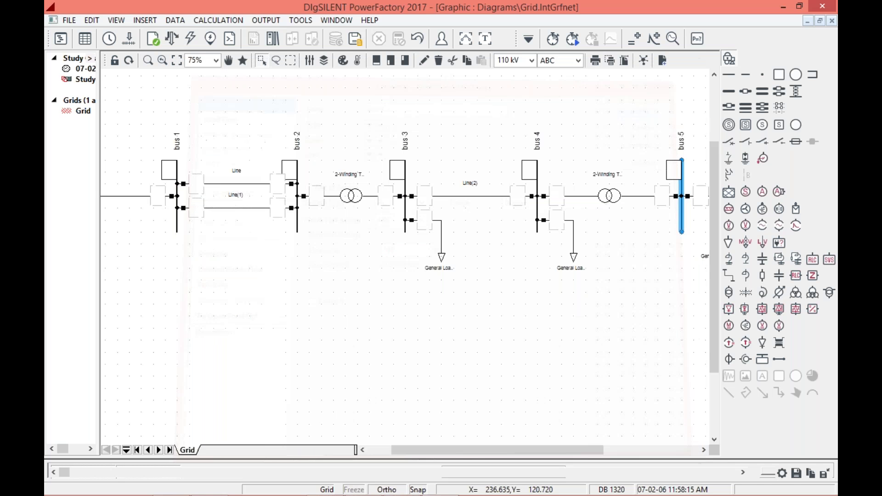
Rename the upper line between bus 1 and bus 2 as "Line 1" and set its length to 10.12 km.
click(615, 450)
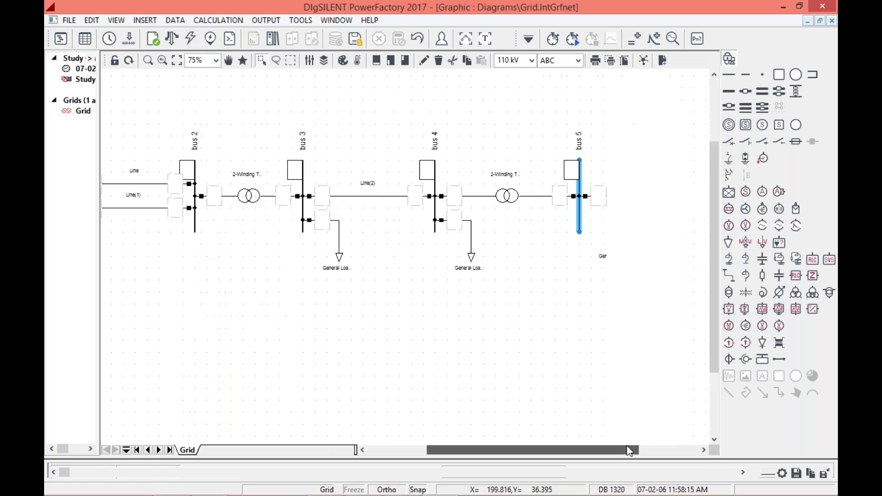
click(215, 61)
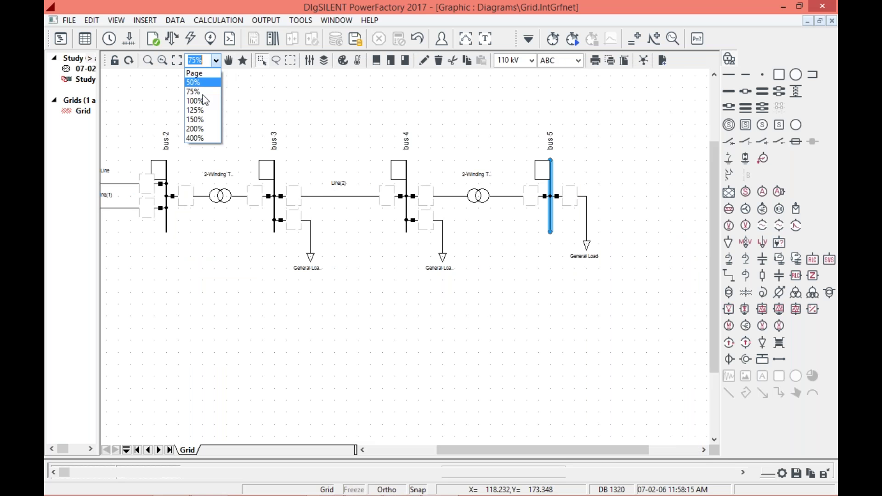
click(201, 82)
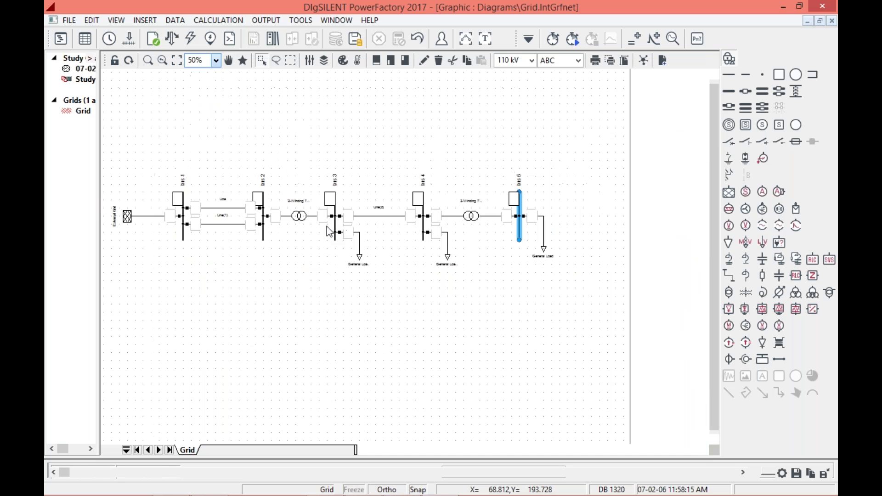
drag(444, 450, 430, 450)
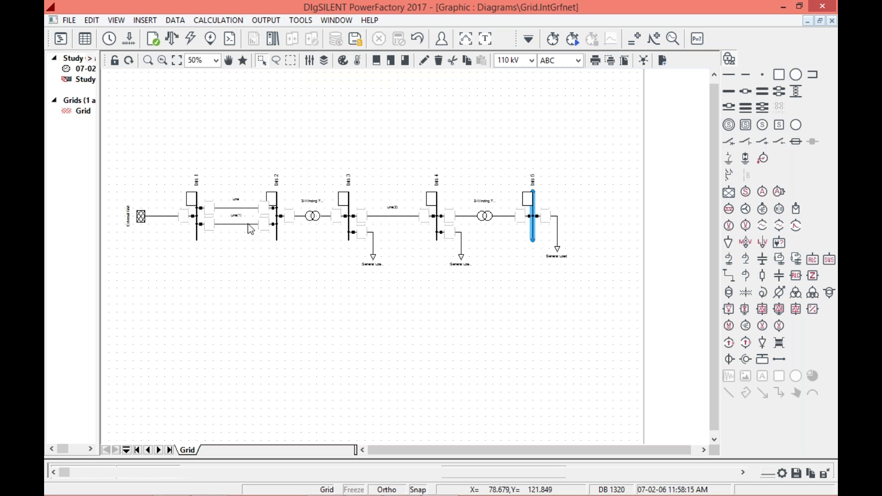
click(230, 208)
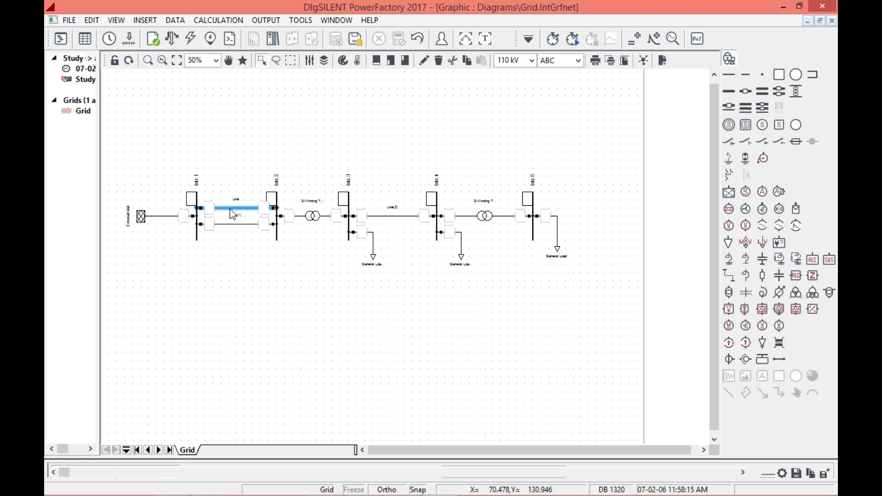
double_click(230, 209)
click(291, 35)
text(1)
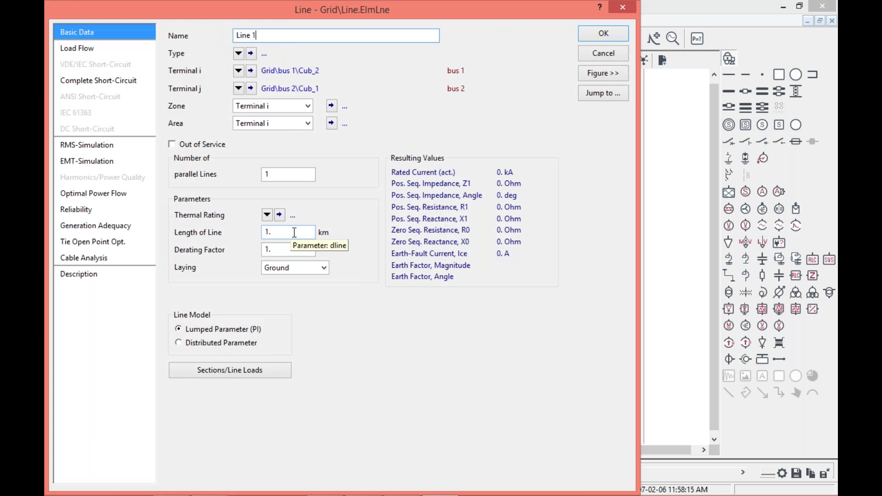
double_click(295, 232)
text(10.12)
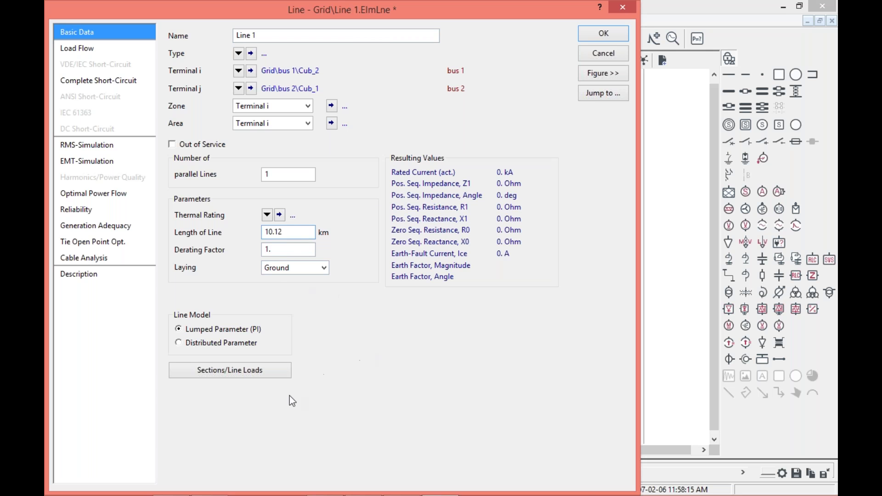
Create a new project line type (TypLne) for Line 1 and name the type "Line 1".
click(238, 54)
mouse_move(264, 100)
click(403, 100)
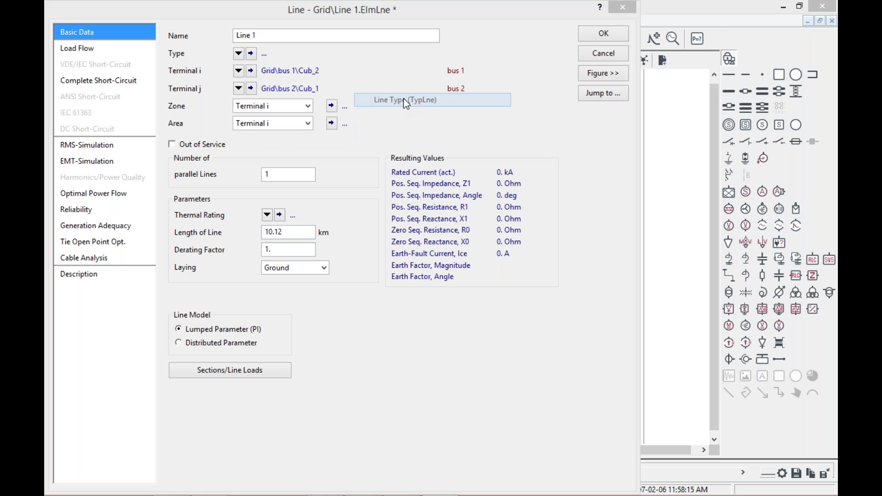
key(BackSpace)
key(BackSpace)
key(BackSpace)
key(BackSpace)
text(1)
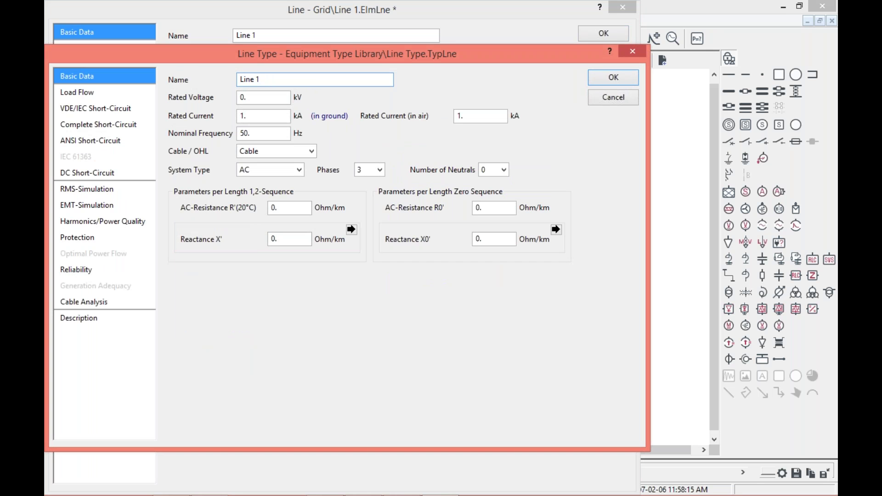
Set the line type's rated voltage to 33 kV and its rated current in ground to 42.41 kA.
click(277, 95)
key(BackSpace)
key(BackSpace)
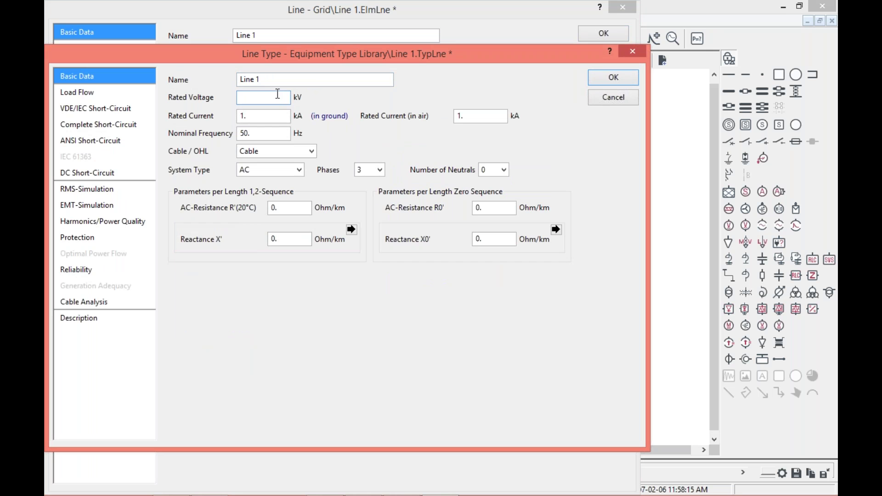
text(333)
key(BackSpace)
click(254, 115)
key(BackSpace)
text(42.41)
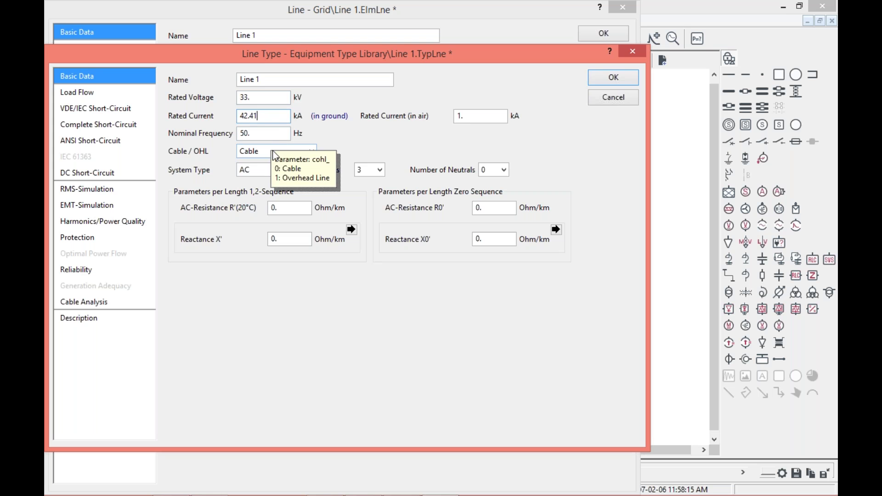
Set the type's 1,2-sequence AC resistance to 0.3454 Ohm/km and reactance to 0.9234 Ohm/km, and accept both the type and Line 1.
click(287, 212)
text(34)
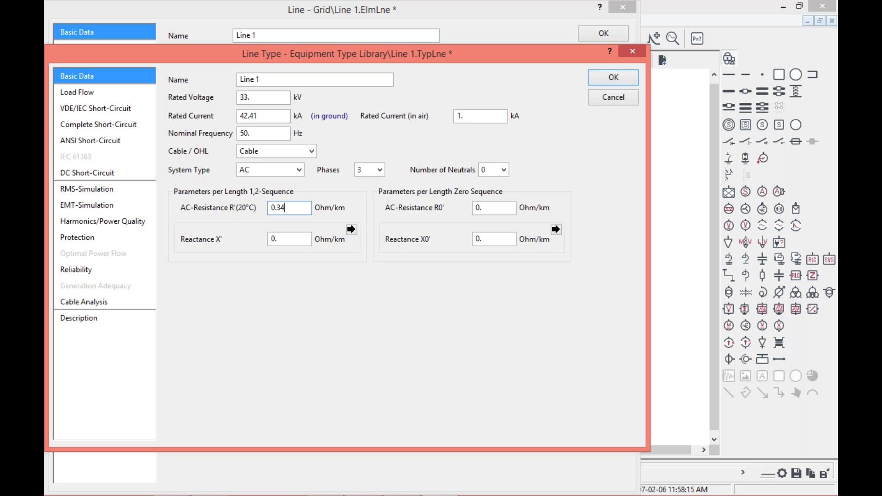
text(54)
click(285, 239)
text(9234)
click(611, 78)
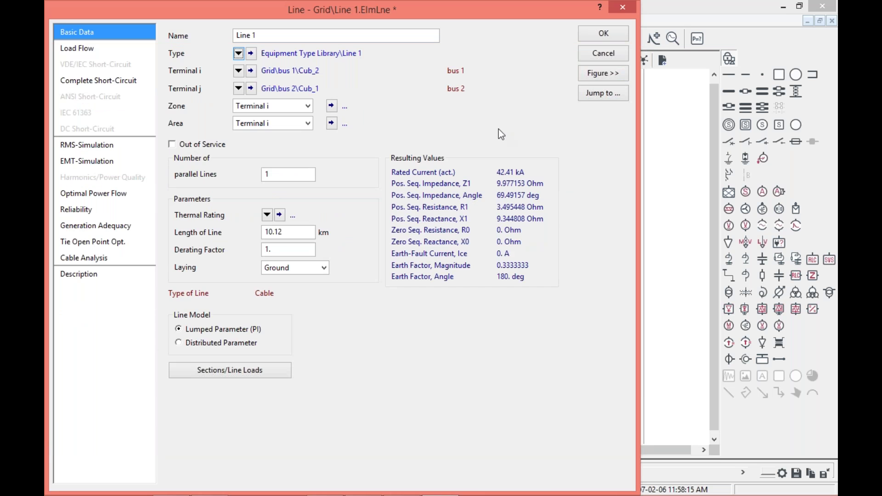
click(600, 37)
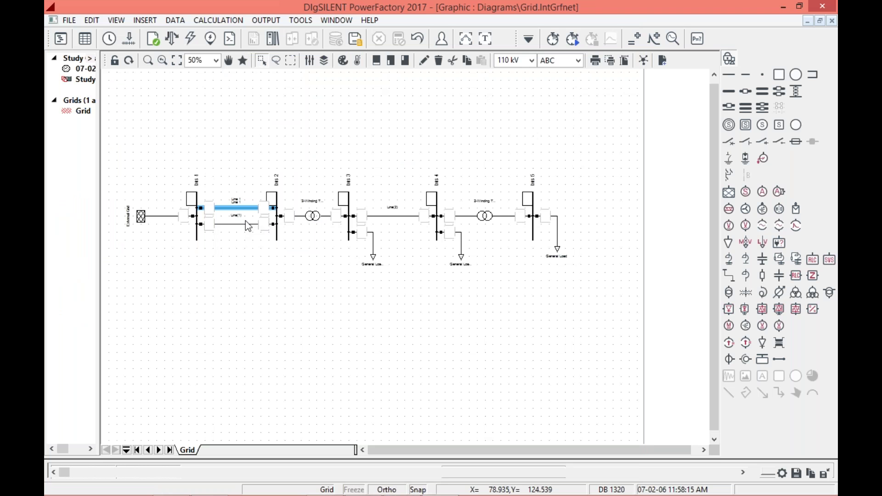
Reopen the upper line between bus 1 and bus 2, rename it as "I" and accept the data.
double_click(247, 209)
key(BackSpace)
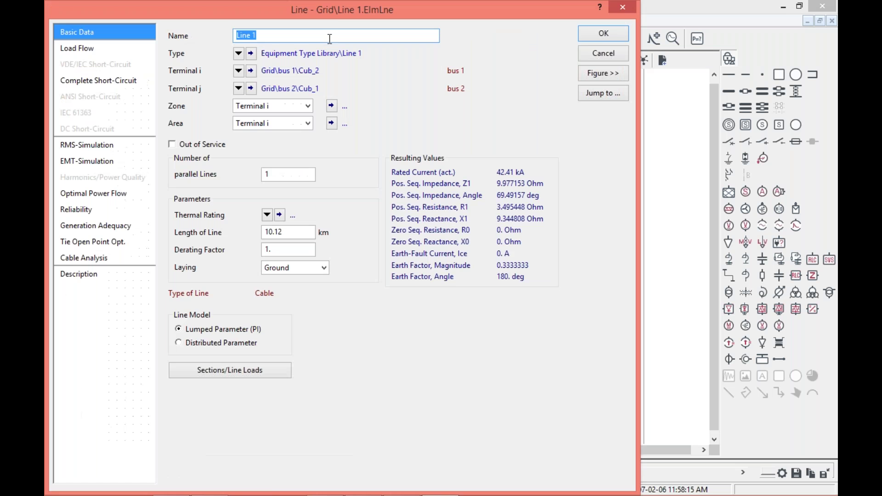
click(602, 40)
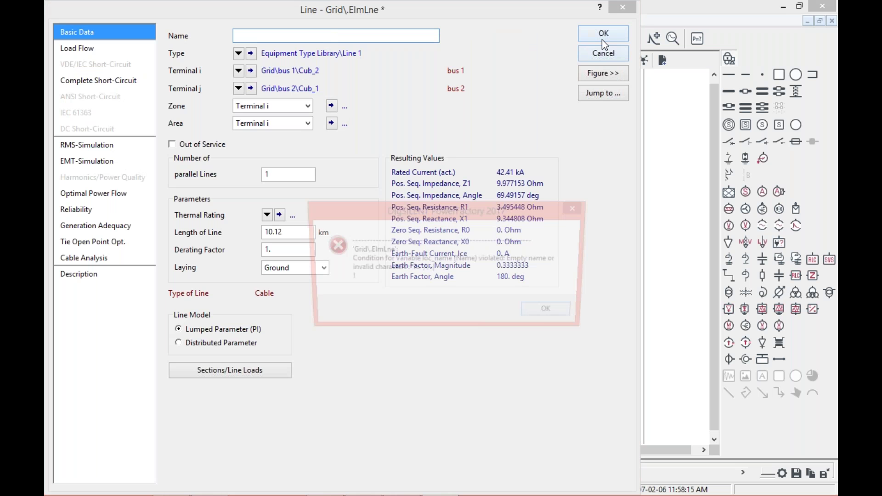
key(Return)
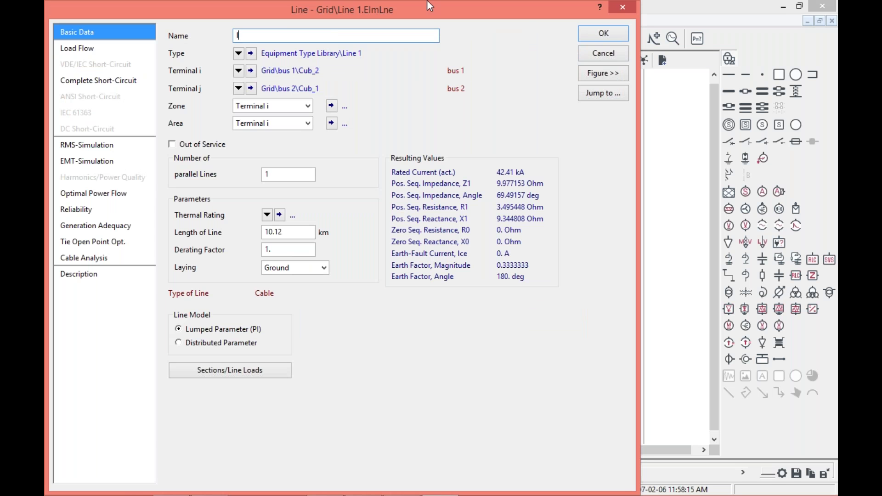
click(608, 39)
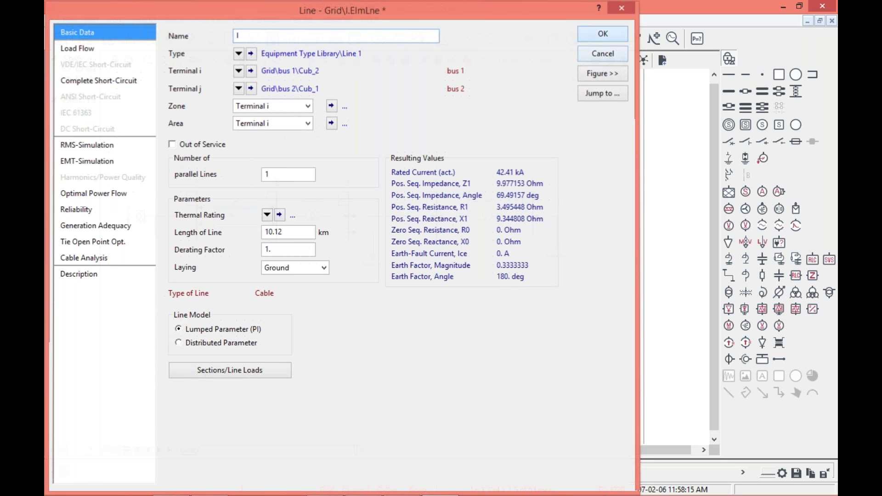
Set the length of the lower line between bus 1 and bus 2 to 10.12 km and create a new project line type (TypLne) for it.
click(236, 223)
double_click(236, 223)
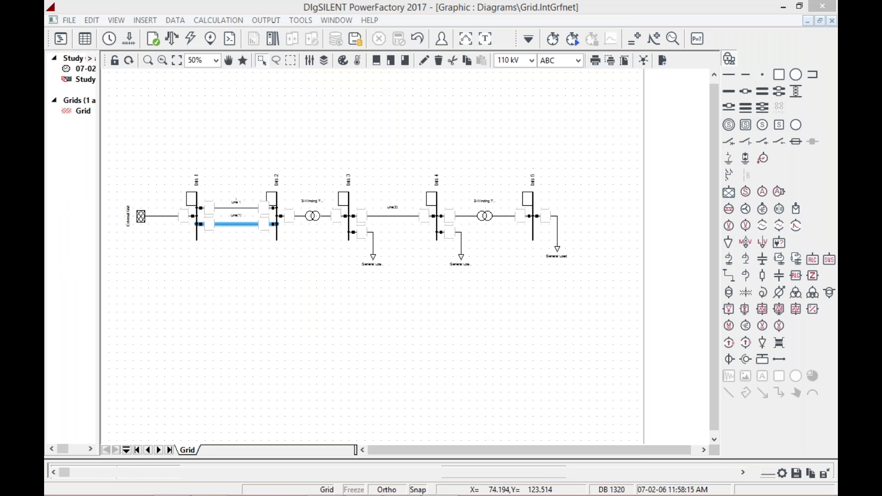
click(278, 232)
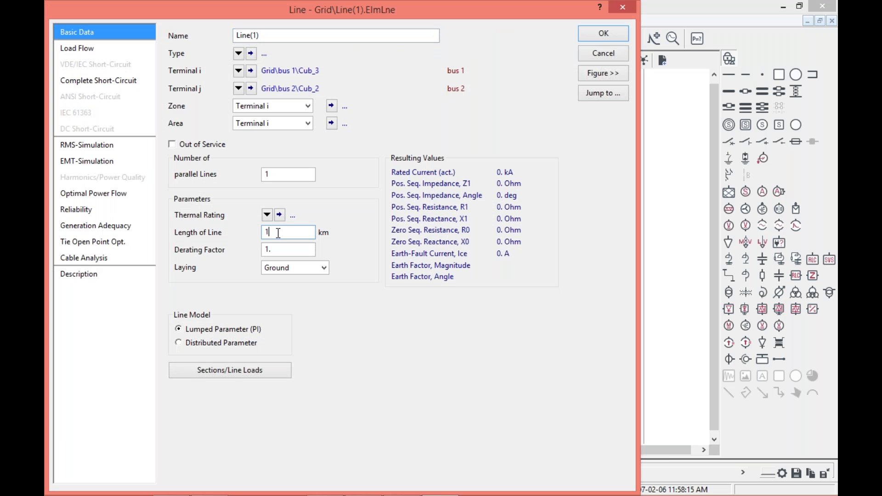
text(0.12)
click(238, 53)
mouse_move(326, 100)
click(385, 97)
key(End)
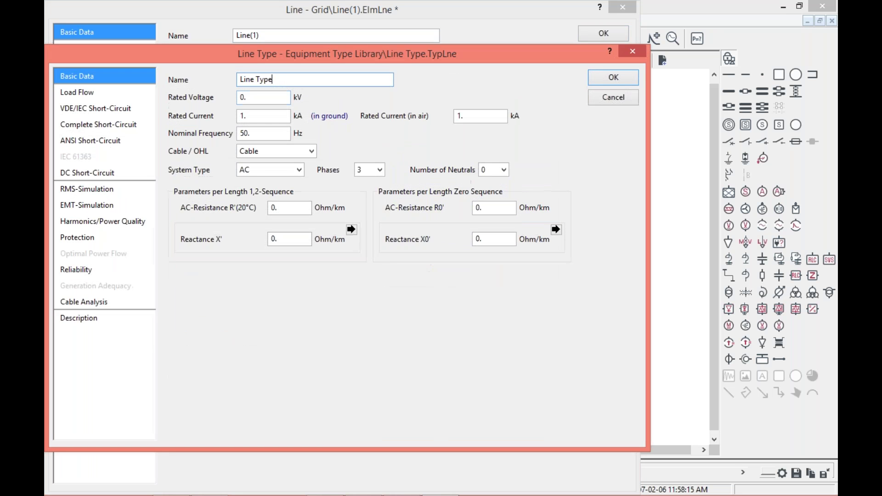
Give the lower line's type a rated voltage of 33 kV and a rated current in ground of 42.41 kA.
click(257, 98)
key(BackSpace)
key(BackSpace)
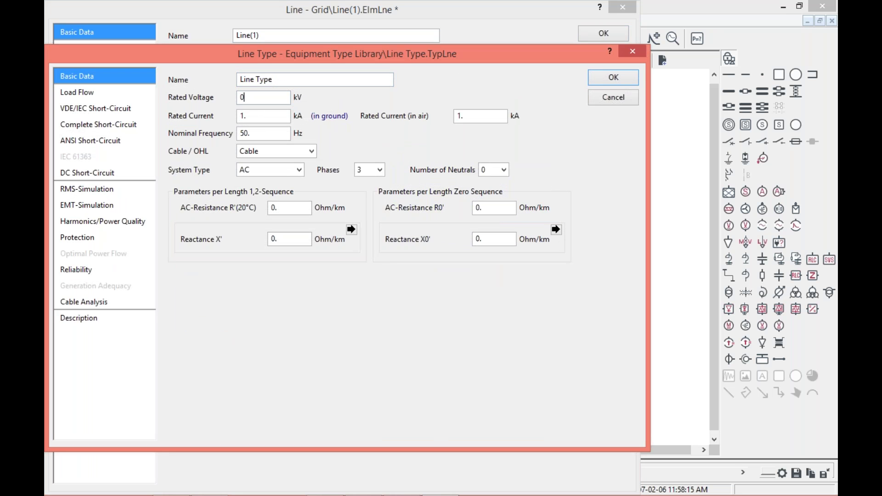
text(33)
click(276, 116)
key(BackSpace)
key(BackSpace)
text(42)
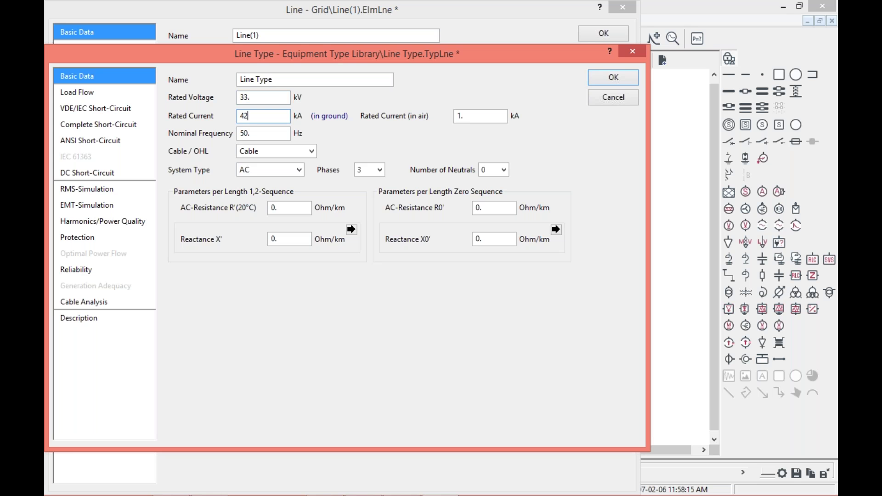
text(.41)
Set this type's 1,2-sequence AC resistance to 0.3484 Ohm/km and reactance to 0.9234 Ohm/km, and accept the type and Line(1).
click(292, 209)
text(3484)
click(289, 239)
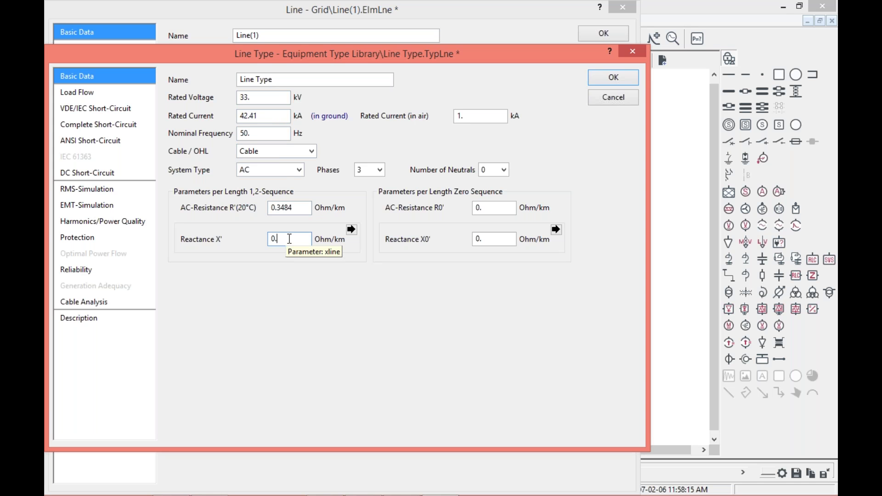
text(9234)
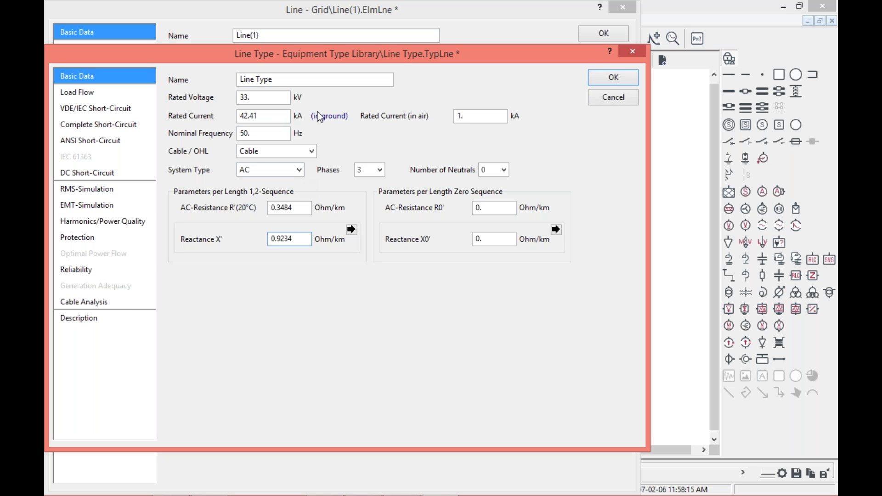
click(604, 83)
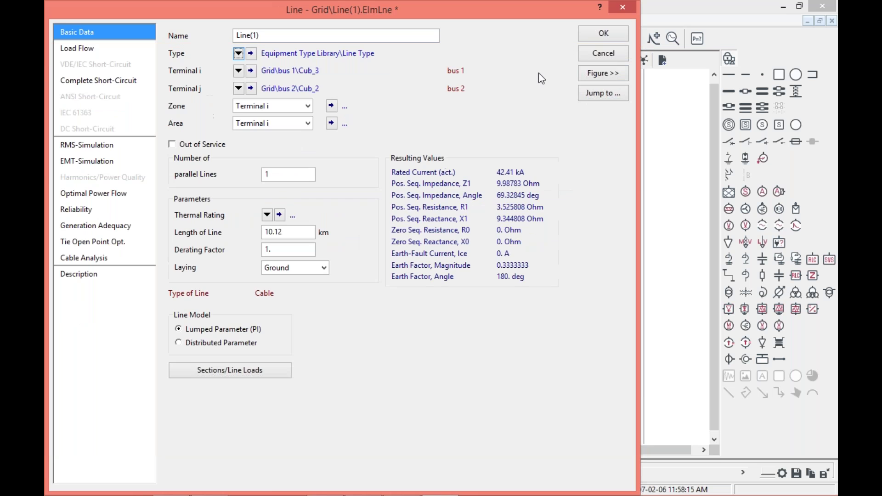
click(592, 35)
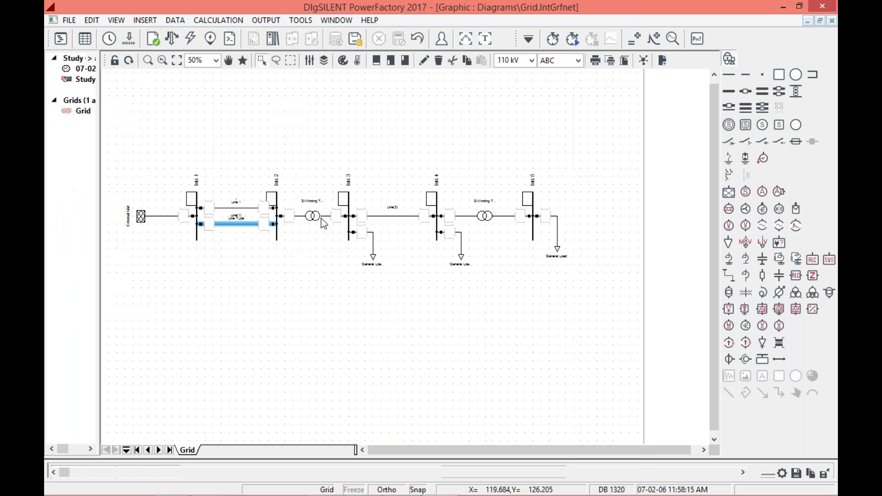
Rename the line between bus 3 and bus 4 as "Line3" and set its length to 2.67 km.
double_click(407, 215)
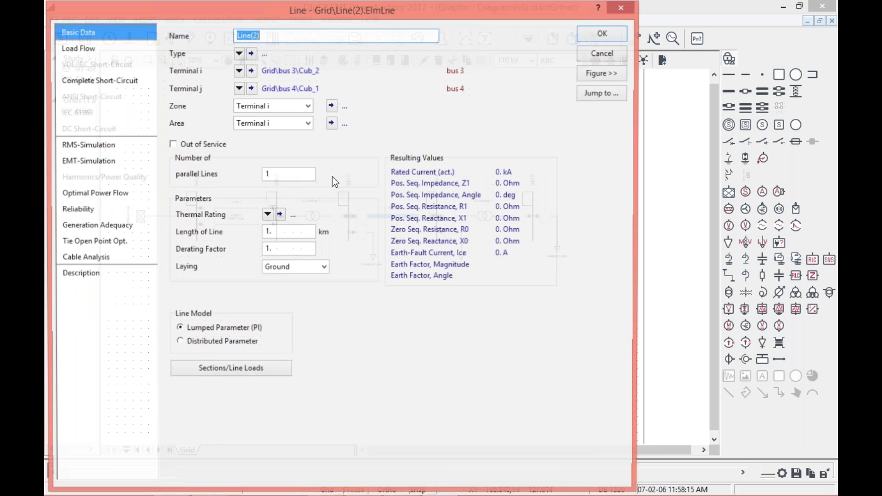
click(299, 36)
key(BackSpace)
key(BackSpace)
key(BackSpace)
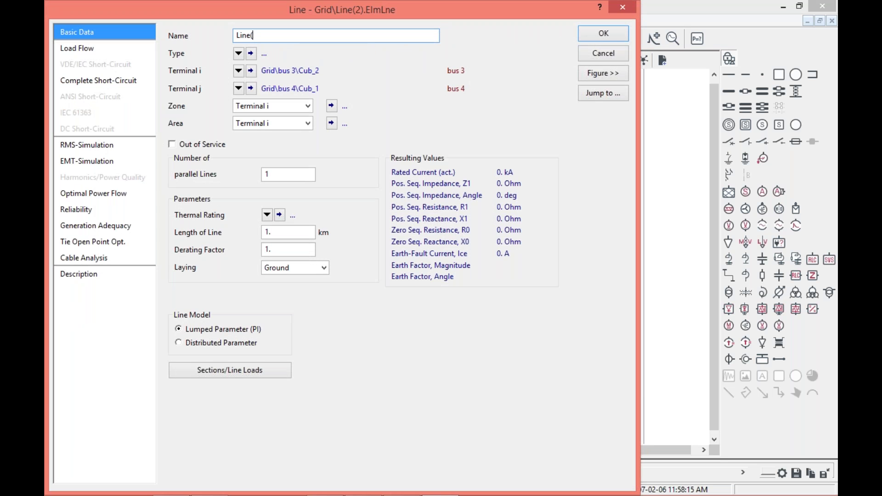
text(3)
click(271, 232)
key(BackSpace)
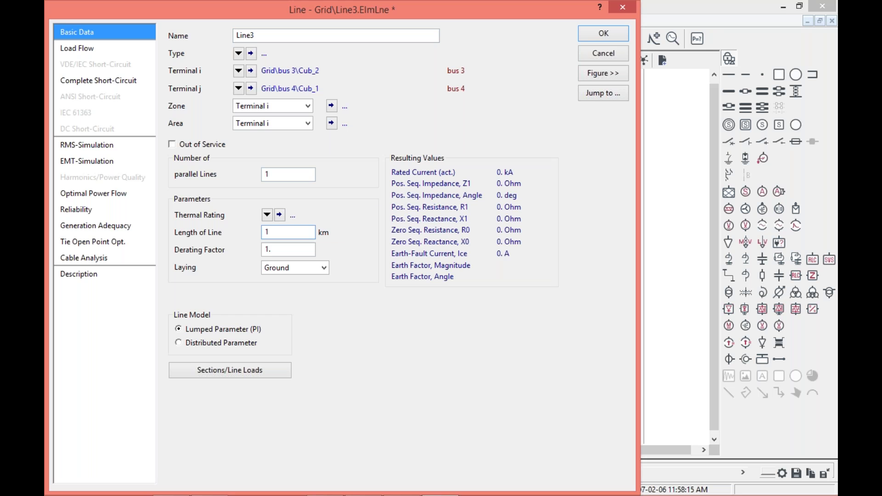
key(BackSpace)
text(2.67)
Create a new project line type (TypLne) for Line3 with a rated voltage of 11 kV and a rated current of 12.34 kA.
click(238, 54)
mouse_move(304, 106)
click(407, 100)
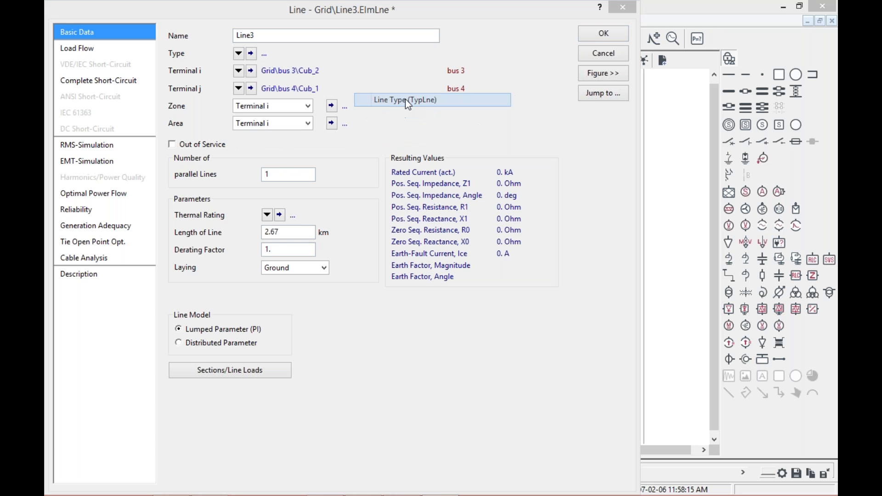
click(264, 97)
key(BackSpace)
key(BackSpace)
text(q)
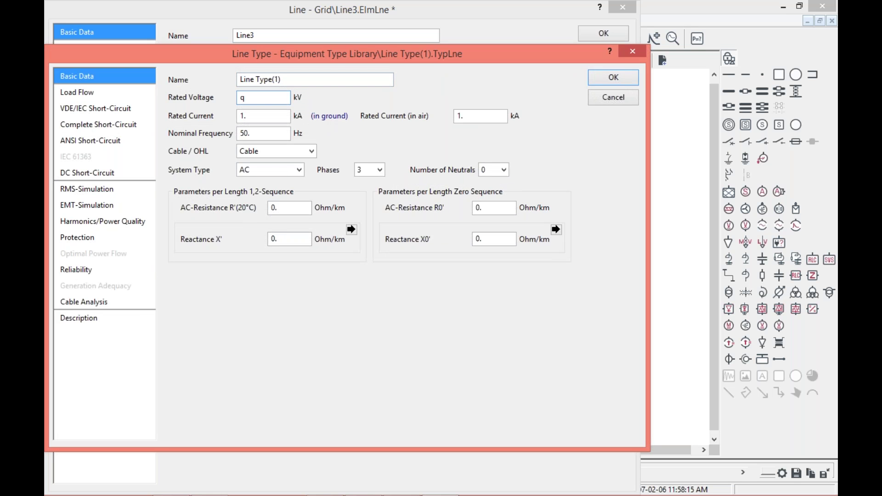
key(BackSpace)
text(11)
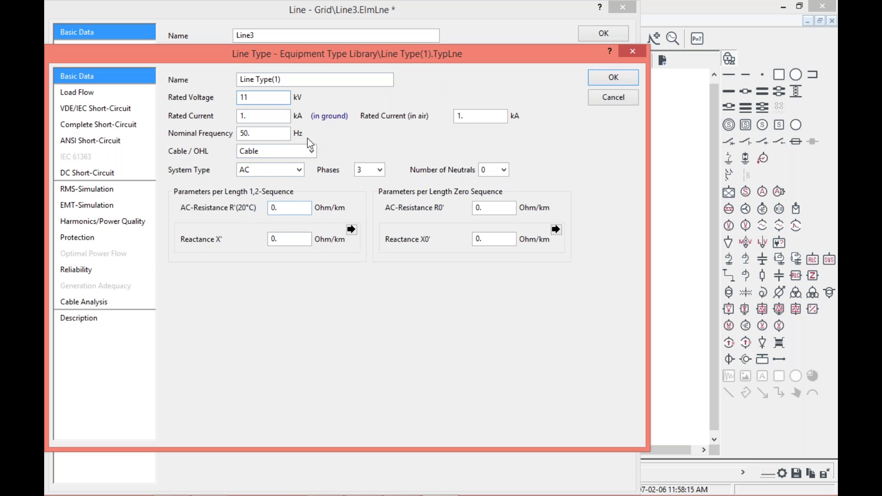
key(Tab)
text(12.34)
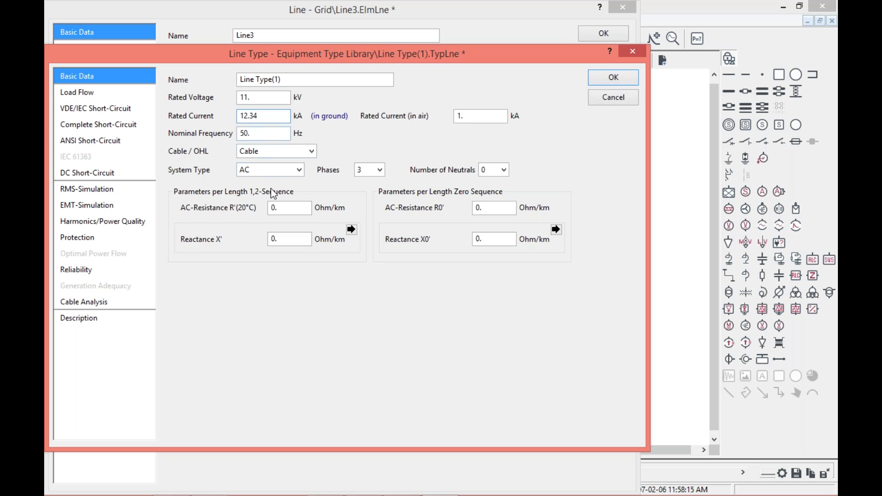
Set the Line3 type's 1,2-sequence AC resistance to 0.1204 Ohm/km and reactance to 0.2304 Ohm/km, and accept the type and the line.
click(294, 211)
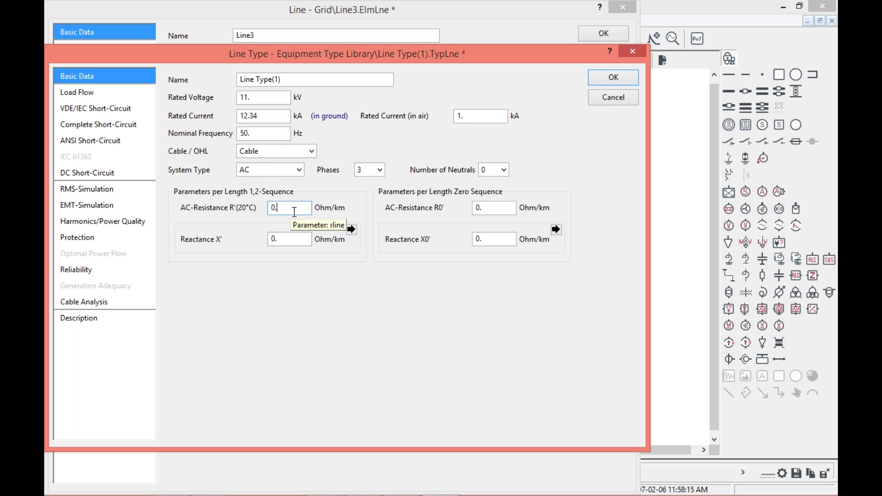
text(1204)
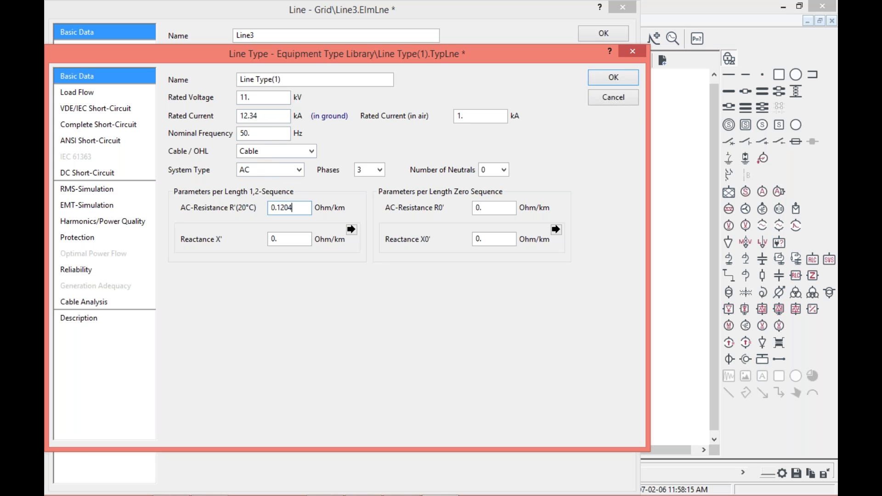
click(290, 241)
text(2304)
click(598, 79)
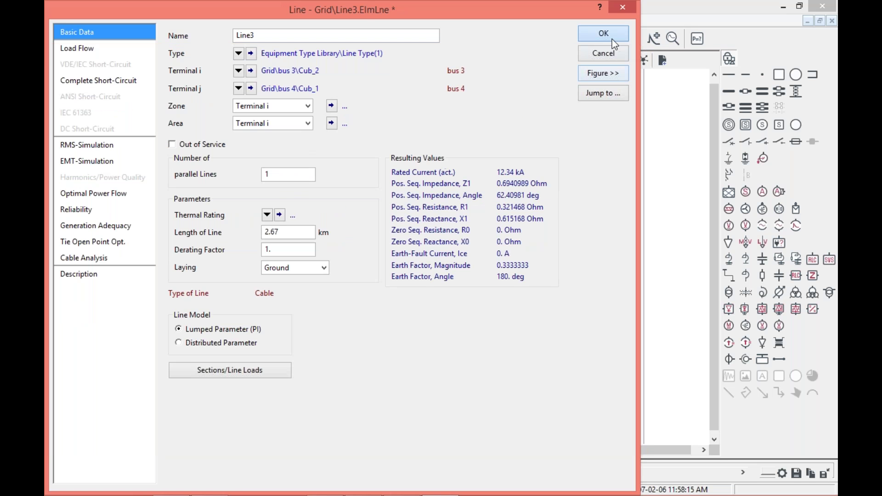
click(612, 40)
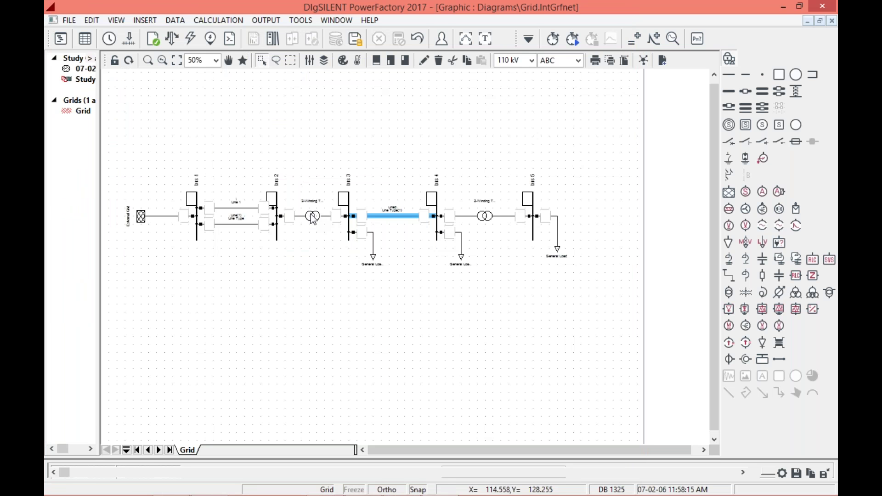
Create a new project 2-winding transformer type for the transformer between bus 2 and bus 3.
click(216, 60)
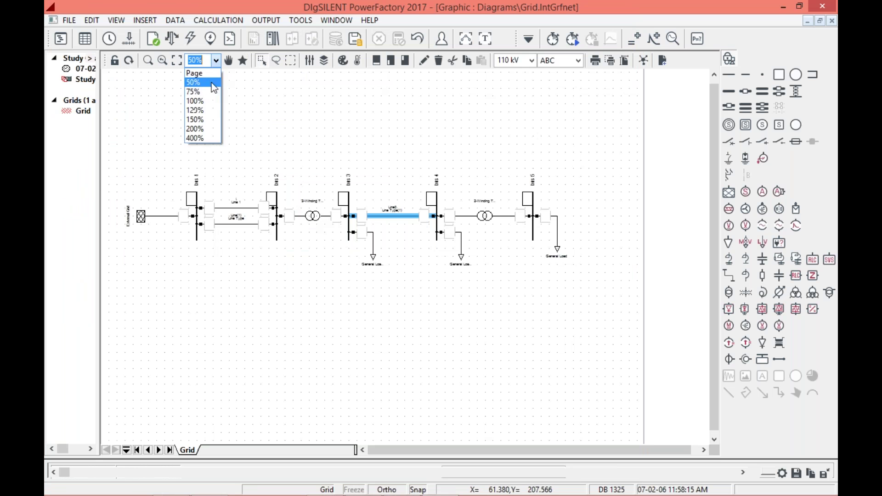
click(214, 91)
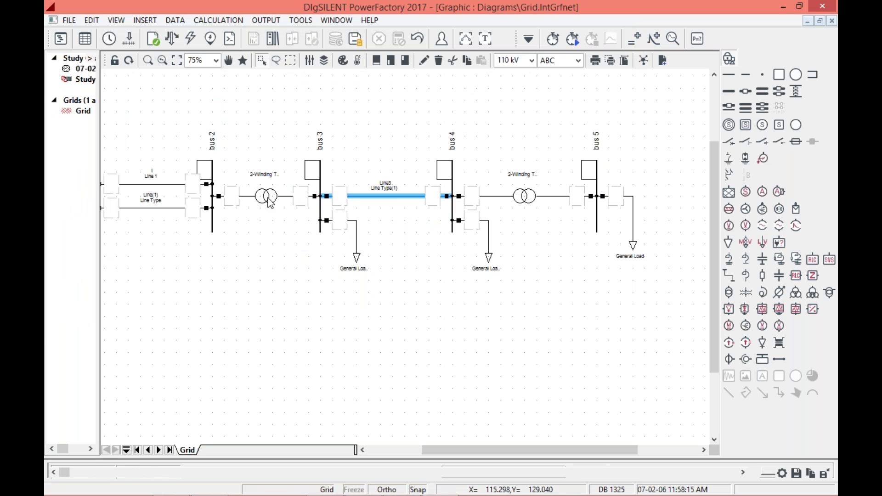
click(261, 198)
double_click(260, 196)
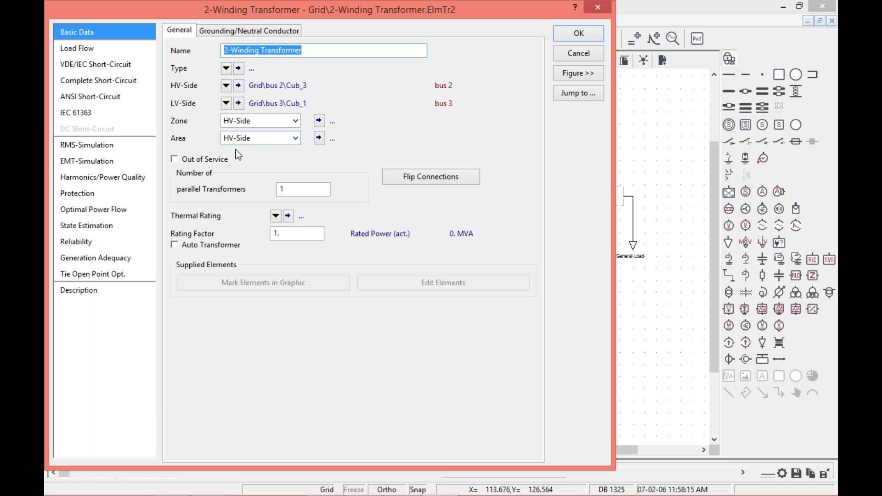
click(226, 69)
click(245, 117)
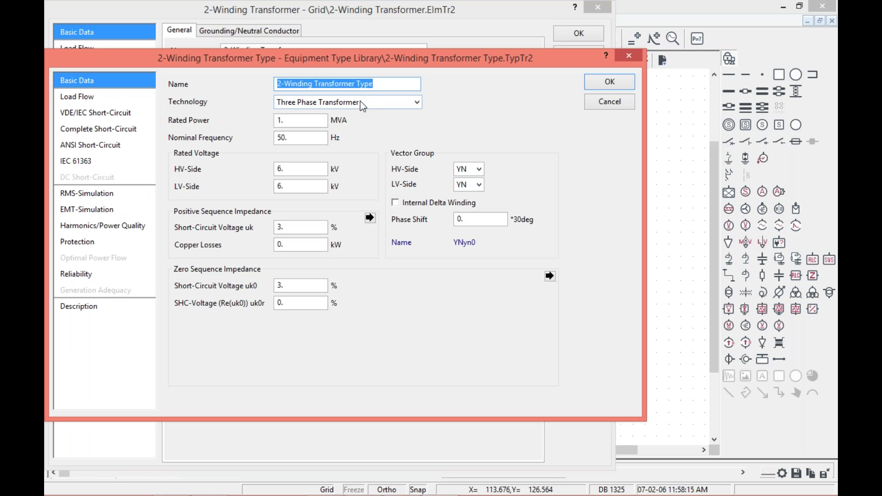
Set the transformer type's rated power to 150 MVA.
click(308, 119)
key(BackSpace)
key(BackSpace)
text(15)
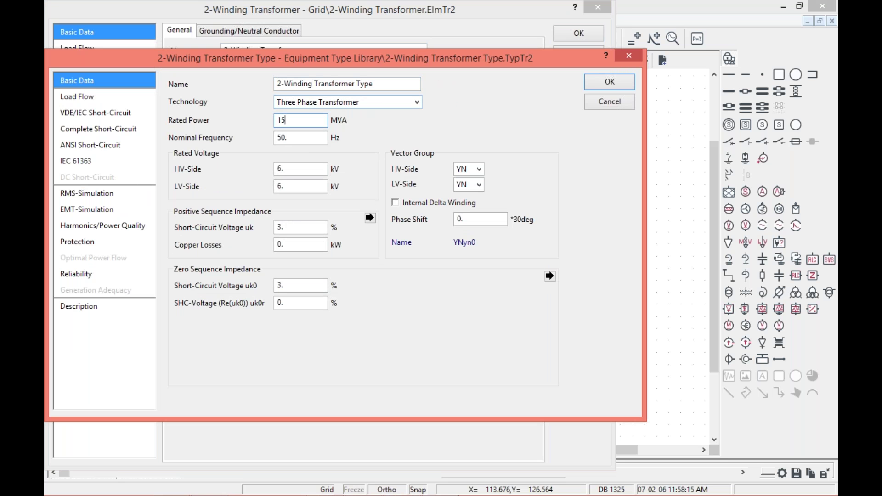
text(0)
Set the transformer type's rated voltage to 33 kV on the HV side and 11 kV on the LV side.
click(283, 169)
key(BackSpace)
key(BackSpace)
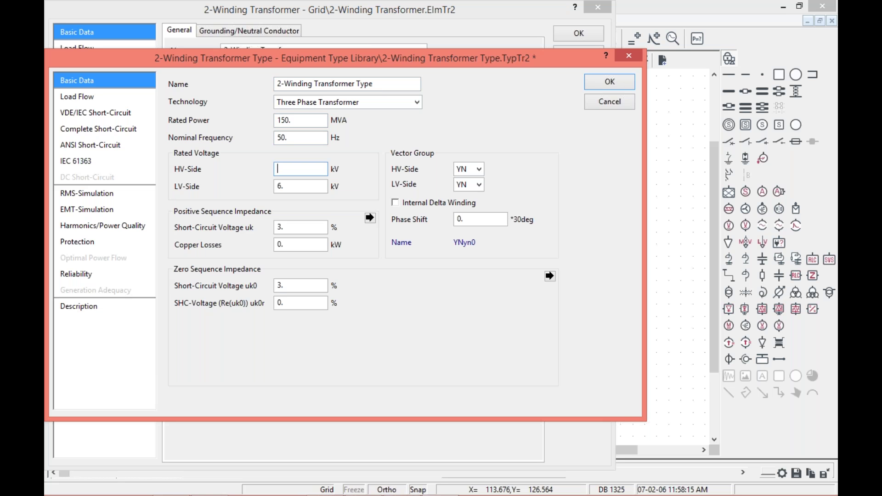
text(33)
click(296, 186)
key(BackSpace)
key(BackSpace)
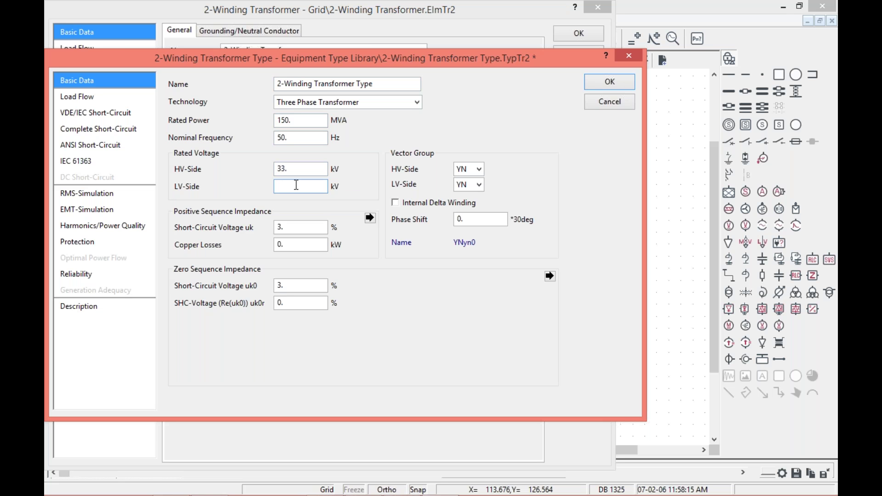
text(11)
Set the type's short-circuit voltage uk to 10 % and copper losses to 10.5 kW, and accept the type and the transformer.
click(283, 227)
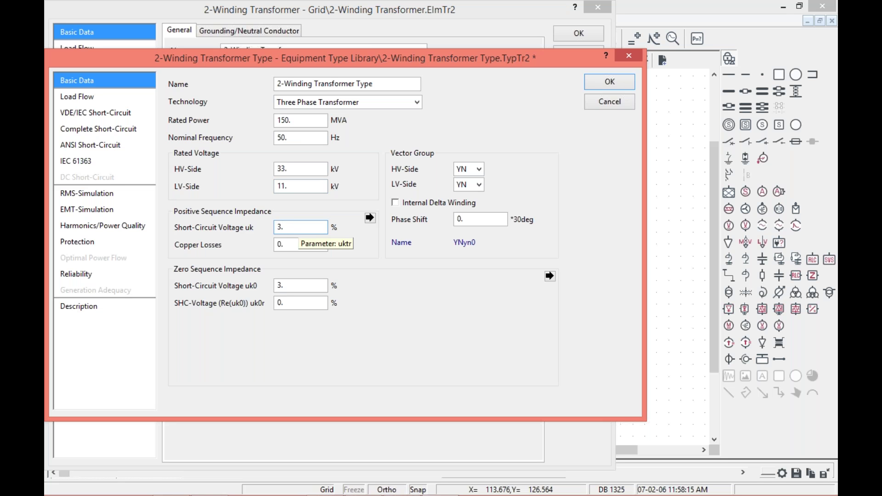
key(BackSpace)
key(BackSpace)
text(10)
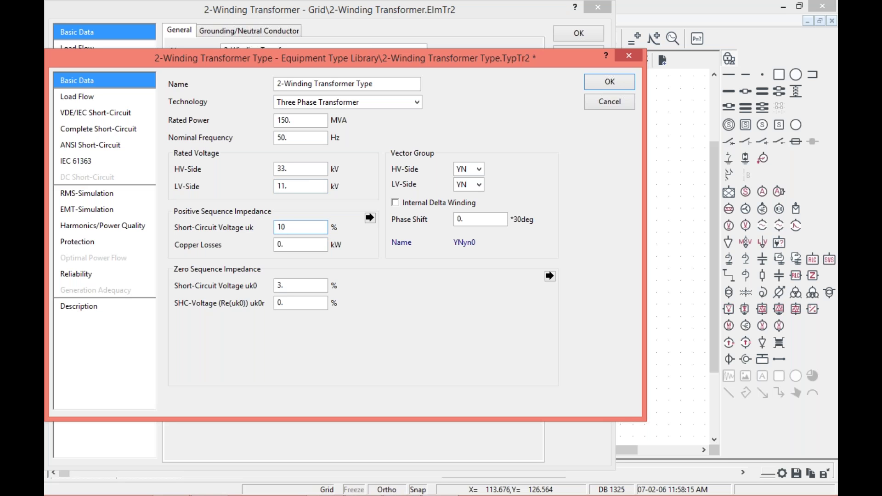
double_click(308, 243)
text(10.5)
click(625, 85)
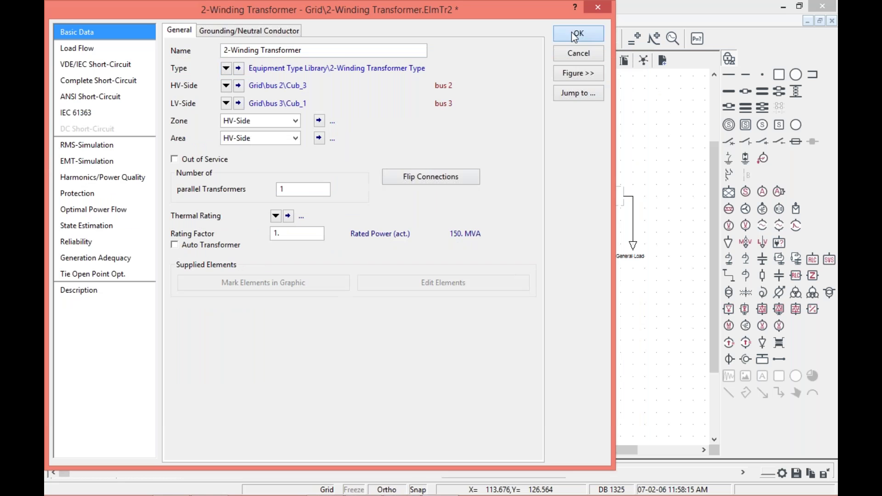
click(575, 36)
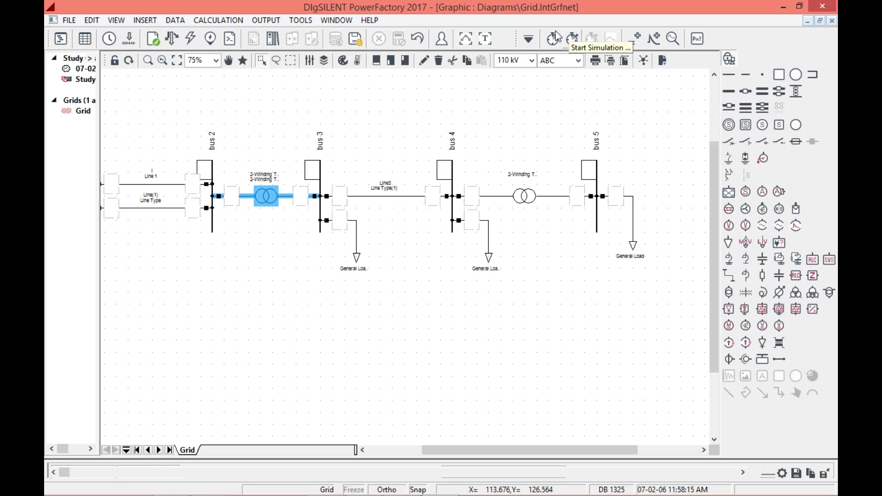
Create a new project type with a rated power of 50 MVA for the transformer between bus 4 and bus 5.
double_click(535, 198)
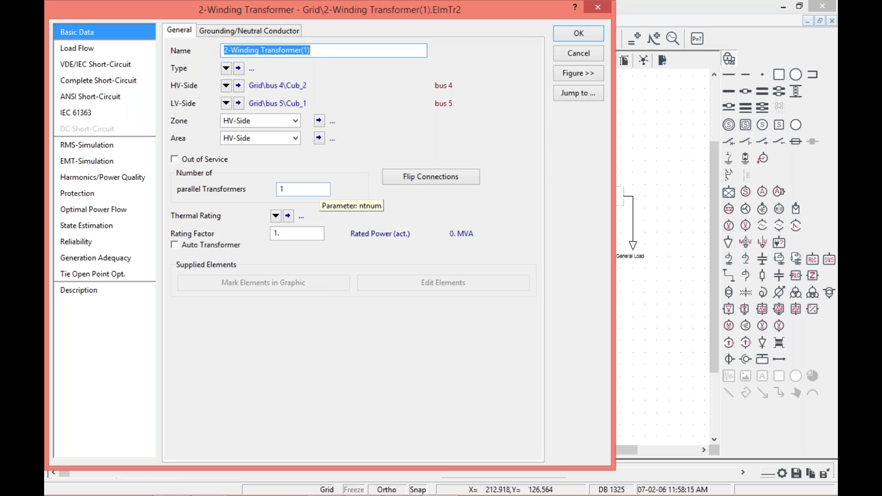
click(225, 68)
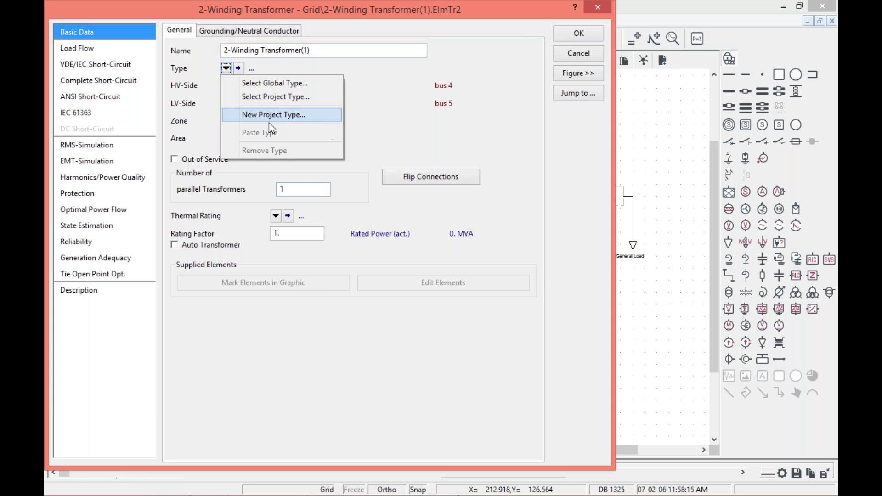
click(305, 114)
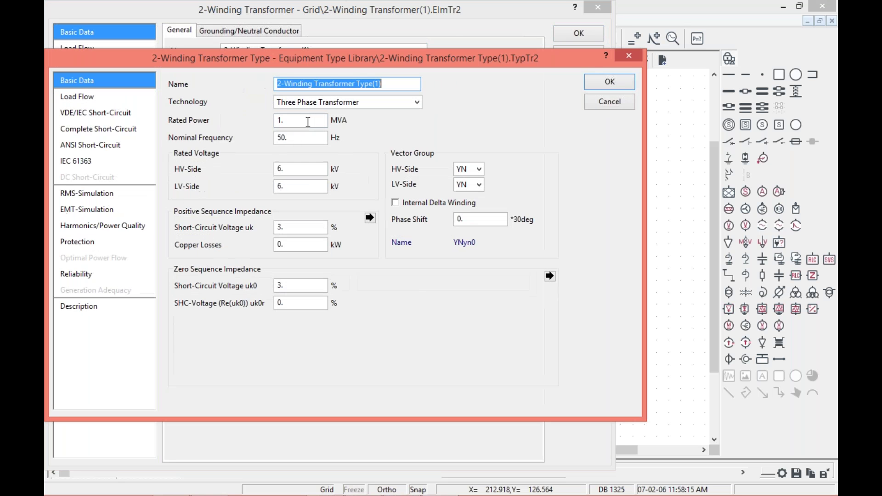
click(308, 121)
key(BackSpace)
key(BackSpace)
text(50)
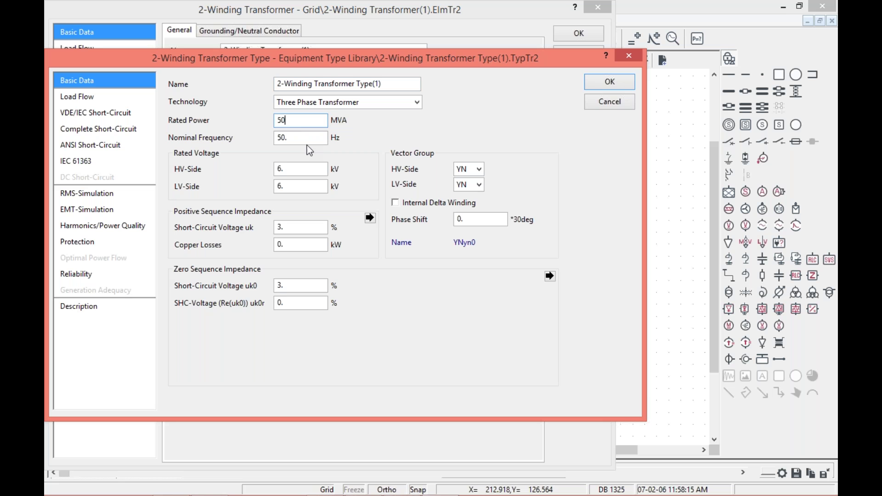
Set this transformer type's rated voltage to 11 kV on the HV side and 0.4 kV on the LV side.
click(303, 170)
key(BackSpace)
key(BackSpace)
text(11)
click(301, 191)
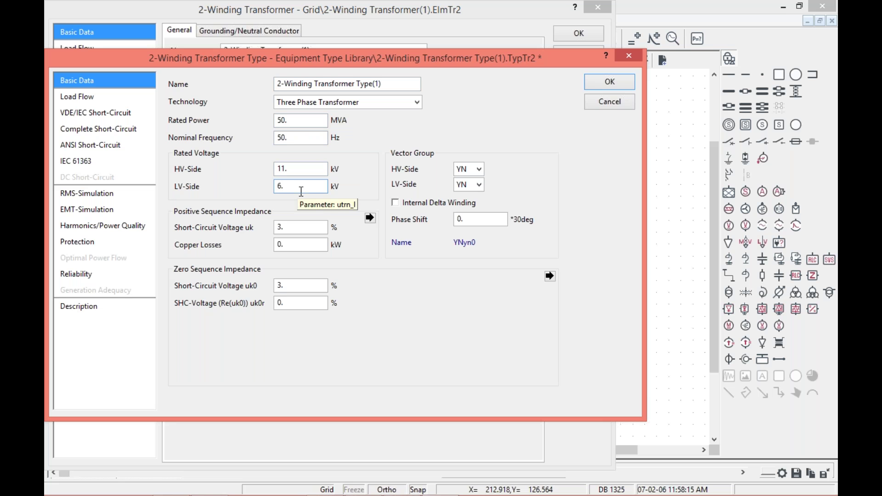
key(BackSpace)
key(BackSpace)
text(.)
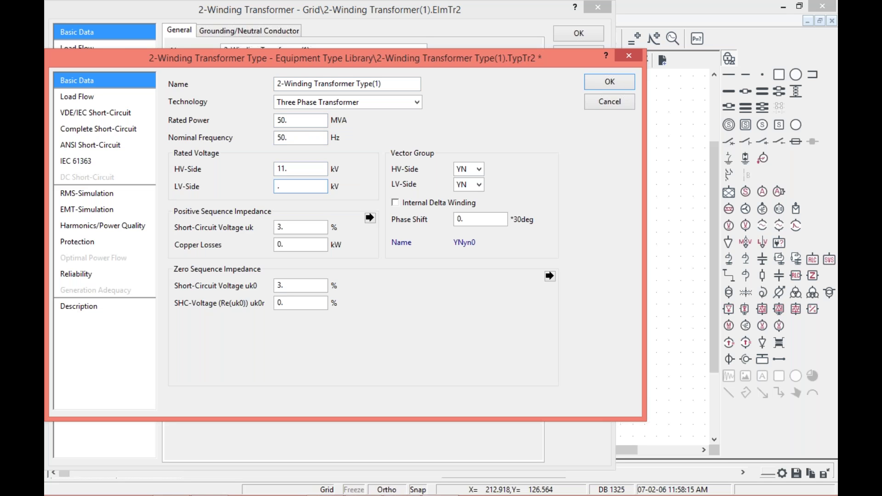
text(4)
Set the type's short-circuit voltage uk to 6 % and copper losses to 7.5 kW, and accept the type.
click(320, 226)
key(BackSpace)
text(6)
click(294, 244)
key(BackSpace)
key(BackSpace)
text(7.5)
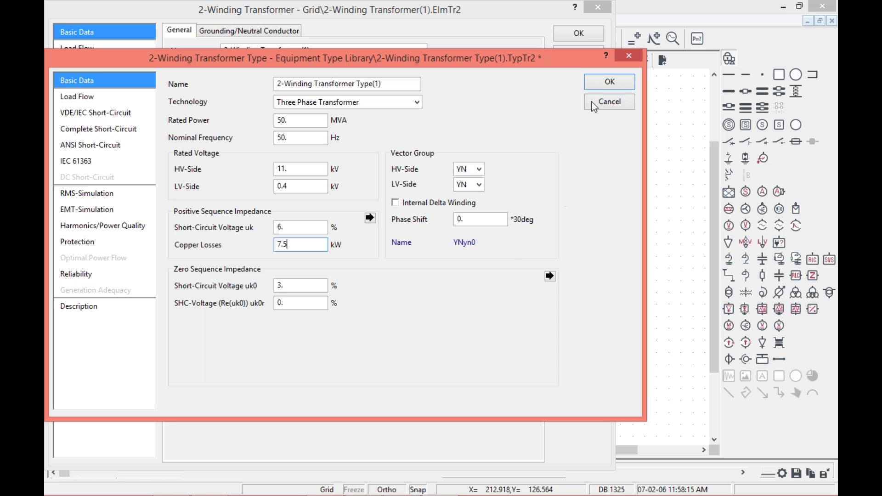
click(606, 84)
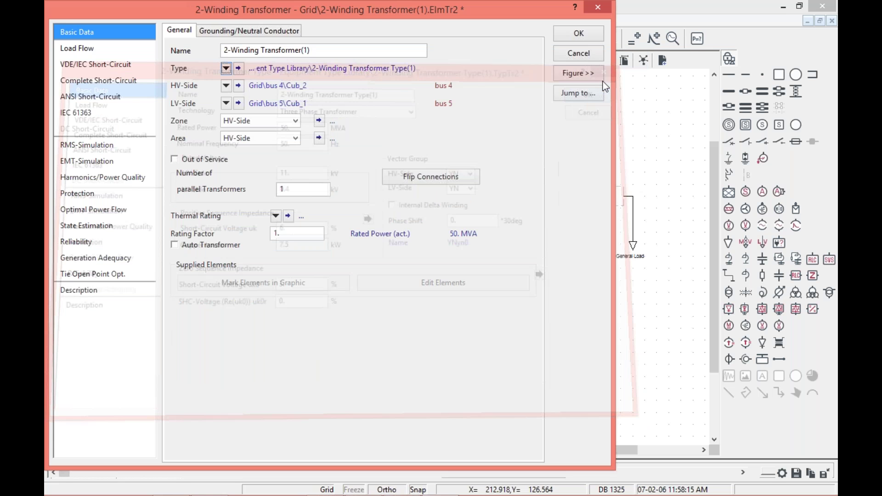
Flip the transformer's connections so bus 5 is the HV side and bus 4 the LV side, and accept the transformer.
click(570, 92)
click(529, 309)
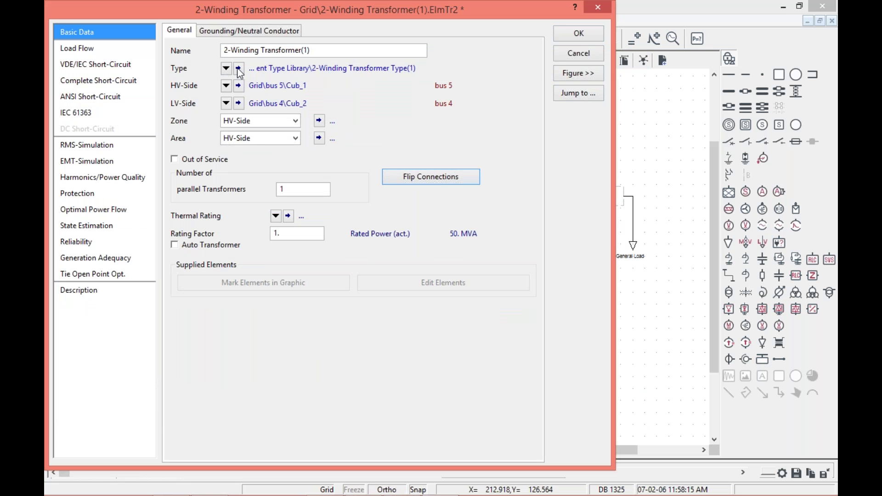
click(579, 35)
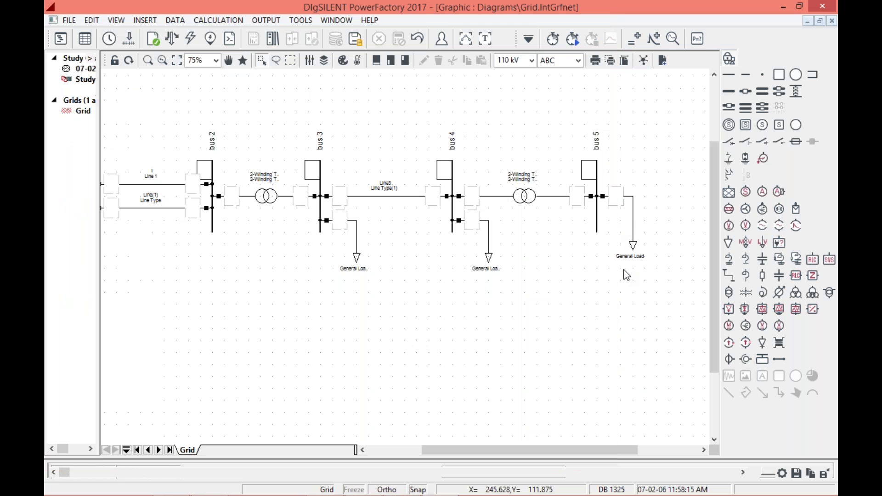
Set the nominal line-line voltage of bus 5 to 0.4 kV.
double_click(597, 225)
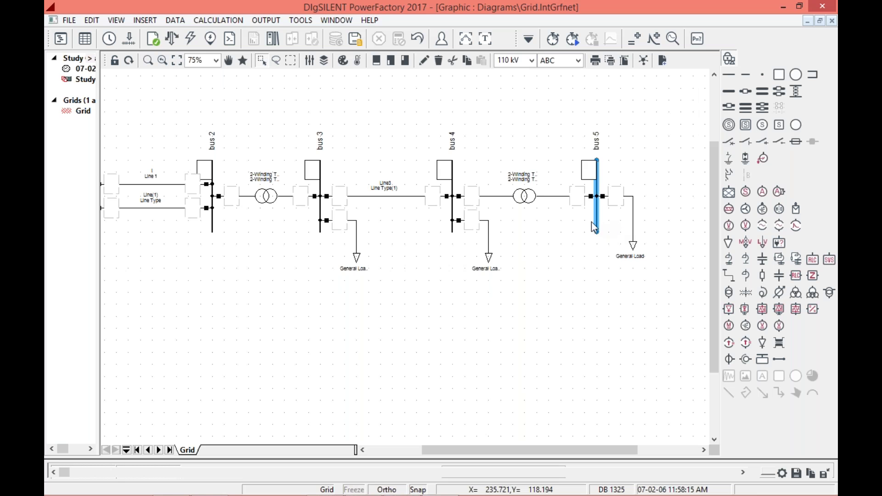
click(420, 248)
key(BackSpace)
key(BackSpace)
key(BackSpace)
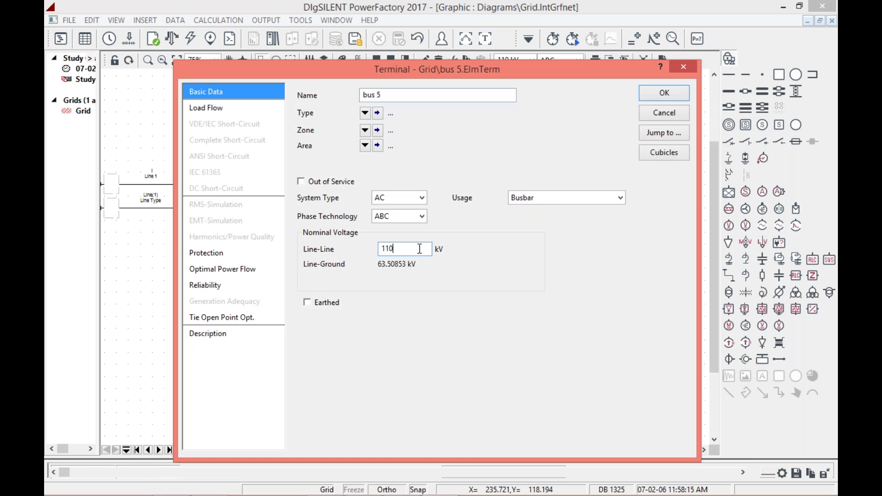
text(0.4)
key(Return)
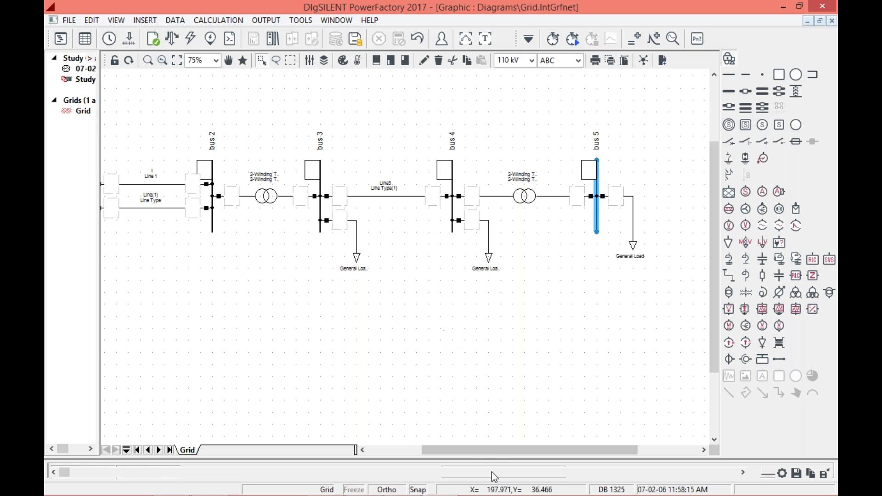
Rename the transformer between bus 2 and bus 3 as xmer 1.
drag(489, 450, 478, 456)
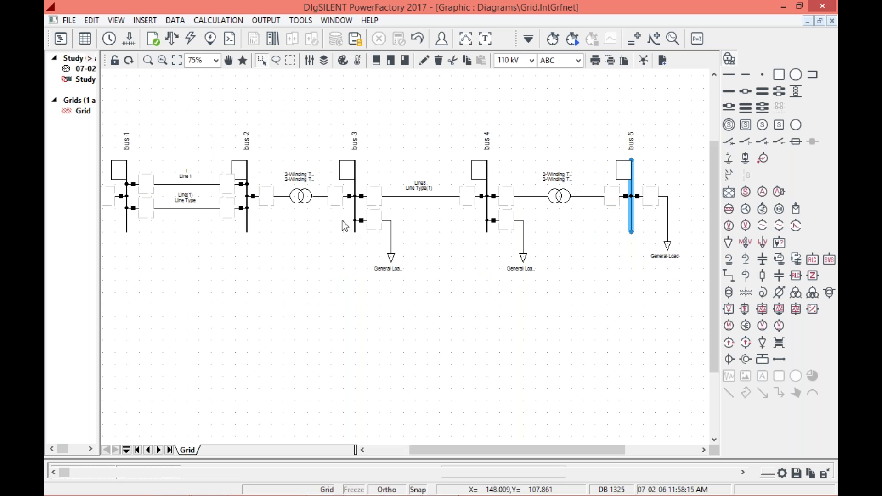
double_click(307, 195)
click(305, 50)
key(BackSpace)
key(BackSpace)
key(BackSpace)
key(BackSpace)
key(BackSpace)
key(BackSpace)
key(BackSpace)
key(BackSpace)
key(BackSpace)
key(BackSpace)
key(BackSpace)
key(BackSpace)
key(BackSpace)
key(BackSpace)
key(BackSpace)
key(BackSpace)
key(BackSpace)
key(BackSpace)
key(BackSpace)
key(BackSpace)
key(BackSpace)
text(rmer 1)
key(Left)
key(Left)
key(Left)
key(Left)
key(Left)
key(Left)
key(Delete)
text(x)
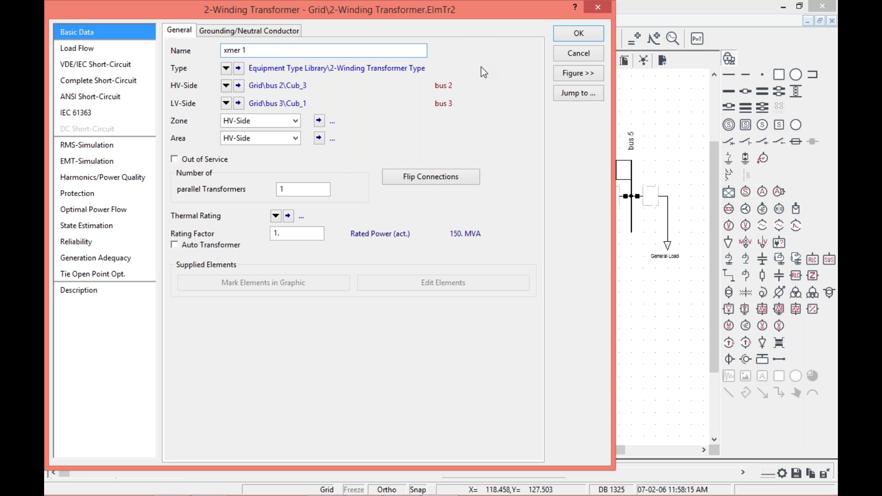
key(Return)
Rename the transformer between bus 4 and bus 5 as xmer 2.
double_click(557, 195)
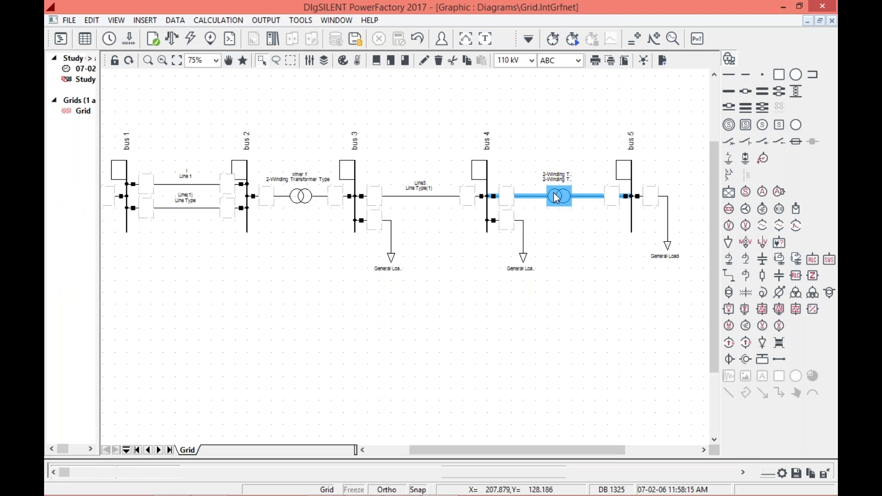
key(BackSpace)
key(BackSpace)
key(BackSpace)
key(BackSpace)
key(BackSpace)
key(BackSpace)
key(BackSpace)
key(BackSpace)
key(BackSpace)
key(BackSpace)
key(BackSpace)
key(BackSpace)
key(BackSpace)
key(BackSpace)
key(BackSpace)
key(BackSpace)
key(BackSpace)
key(BackSpace)
key(BackSpace)
key(BackSpace)
key(BackSpace)
key(BackSpace)
key(BackSpace)
key(BackSpace)
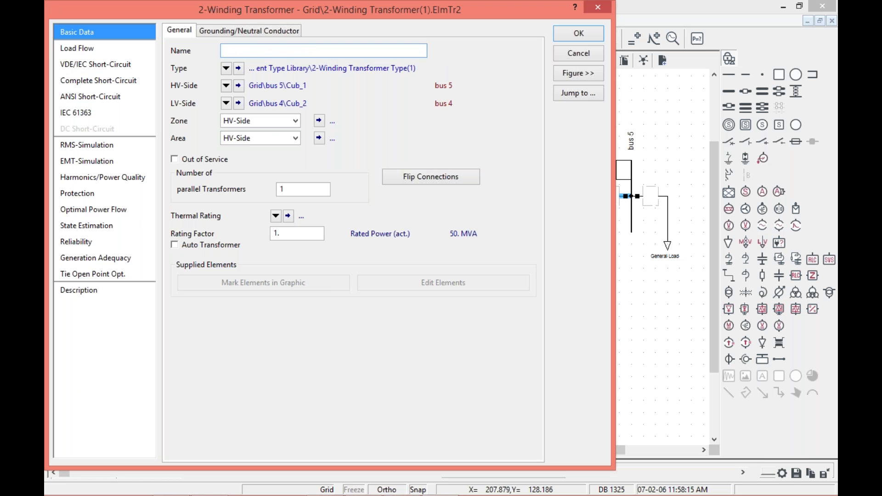
text(xmer 2)
Flip the connections of xmer 2 so bus 4 is the HV side and bus 5 the LV side, and accept the transformer.
click(577, 34)
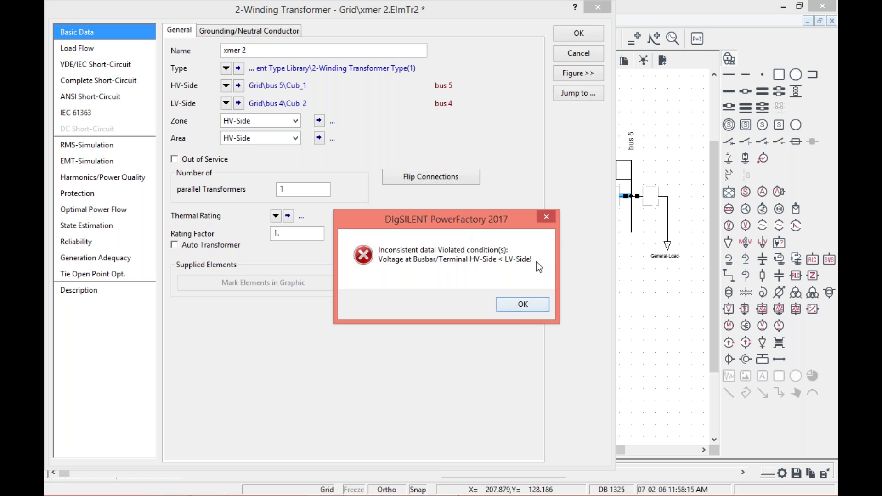
click(552, 217)
click(440, 183)
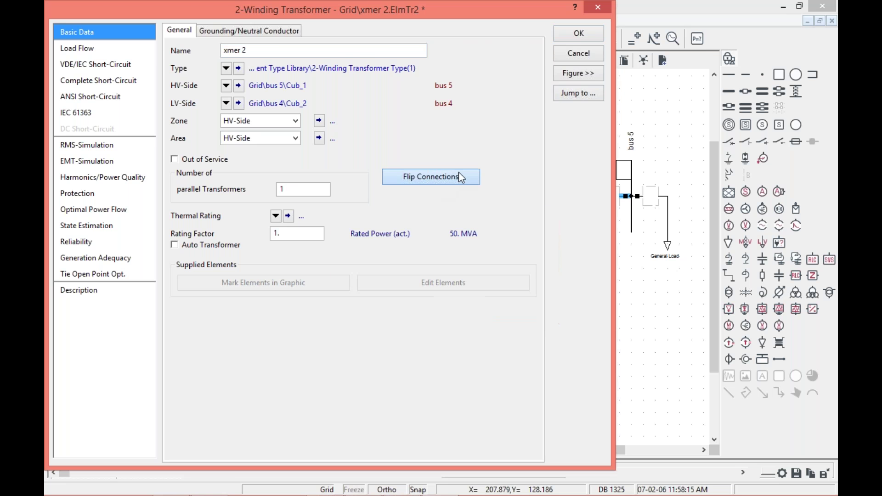
click(577, 34)
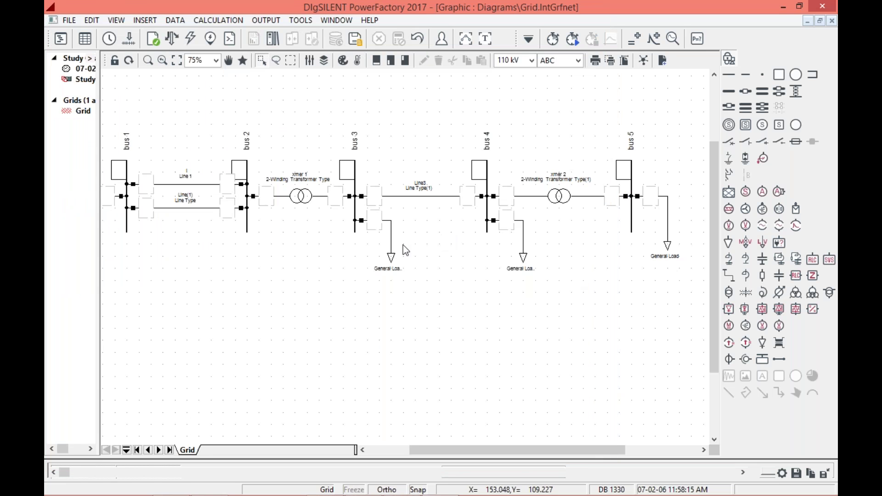
Create a new project General Load Type (TypLod) for the load at bus 3 and accept it with default settings.
double_click(391, 251)
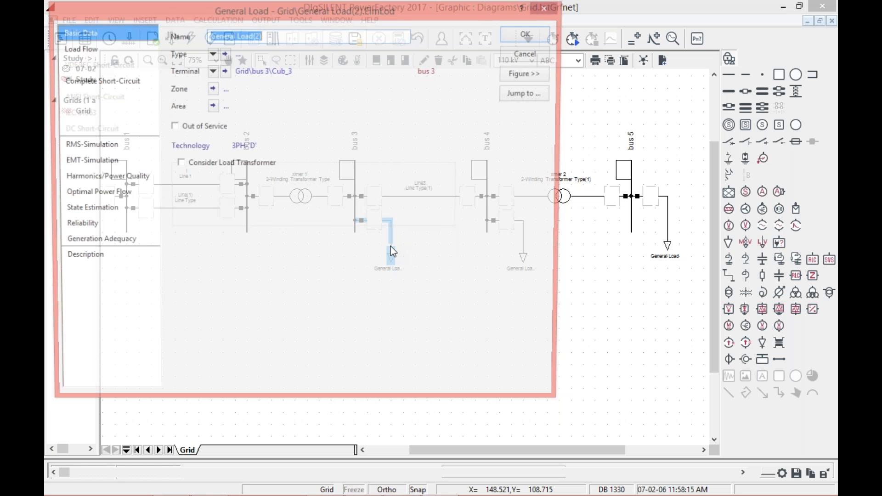
click(210, 53)
mouse_move(324, 99)
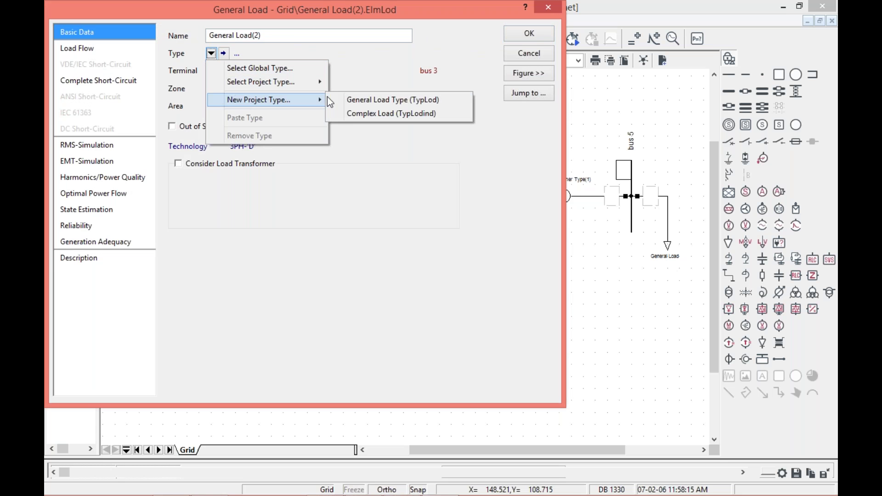
click(376, 100)
click(517, 42)
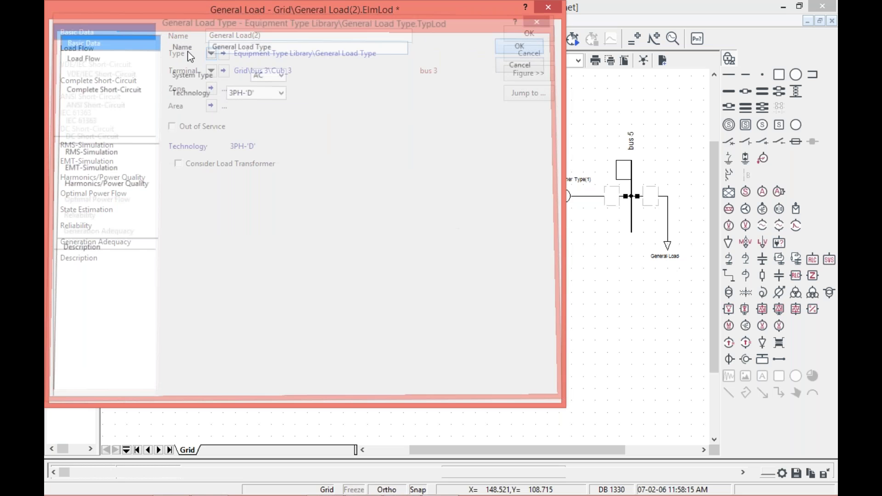
Set the bus 3 load's load flow input mode to P, cos(phi) and its active power to 0.78 MW.
click(79, 49)
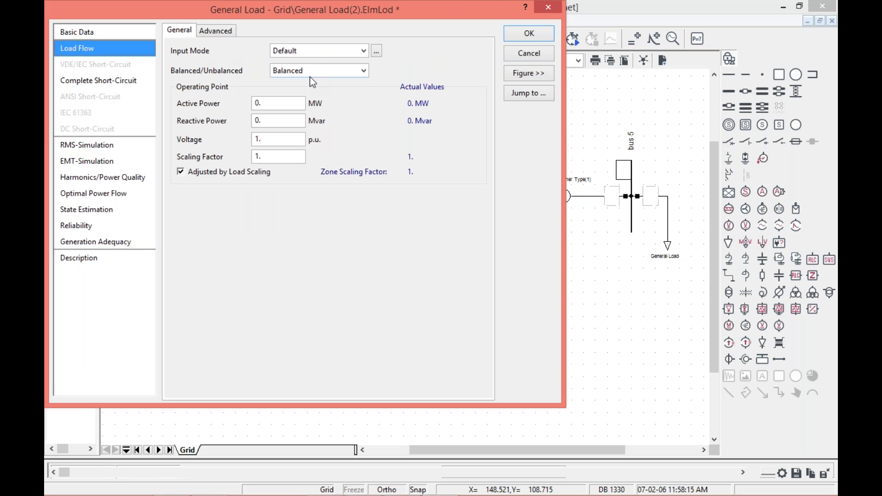
click(319, 51)
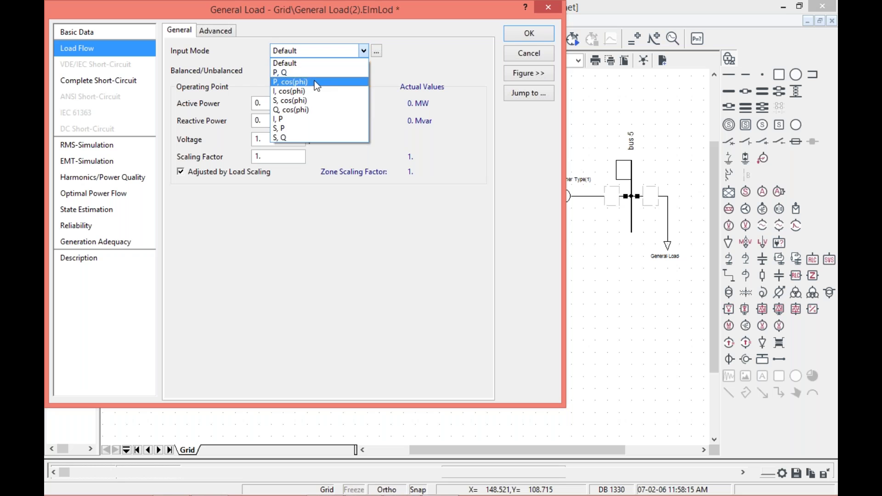
click(315, 82)
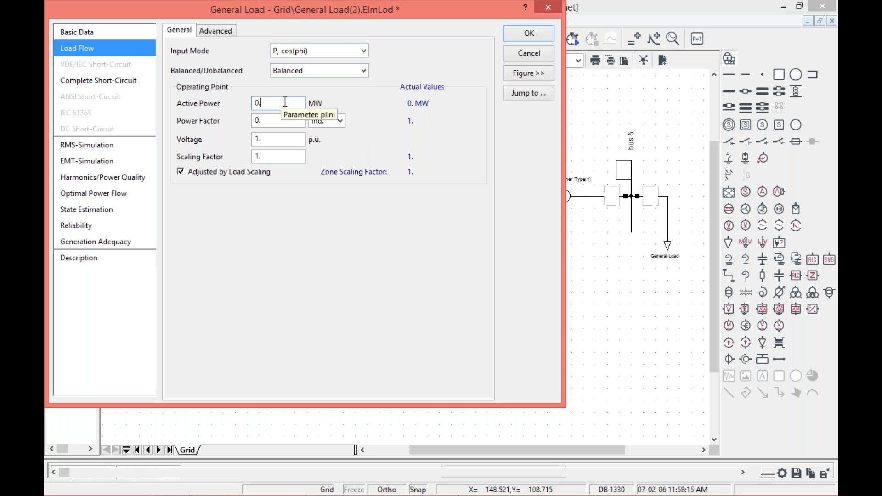
click(285, 101)
text(78)
Set the bus 3 load's power factor to 0.96 and voltage to 0.9534 p.u., and accept the load.
double_click(280, 119)
text(1.)
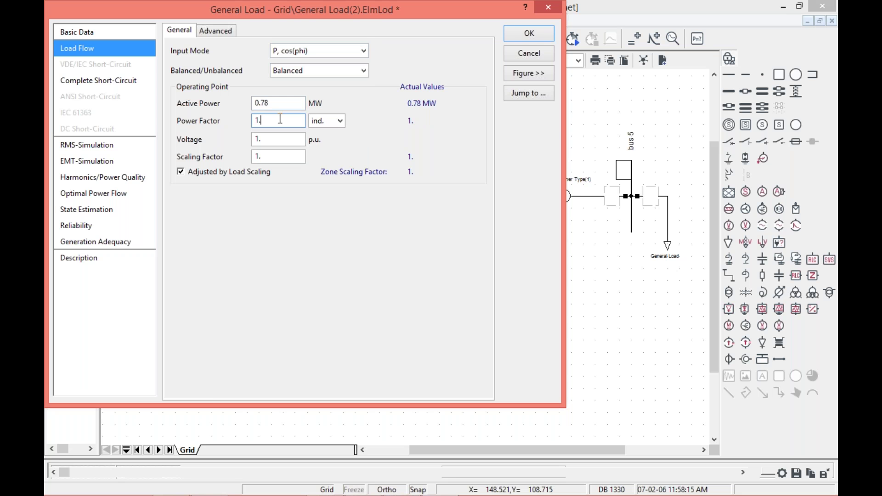
text(96)
key(BackSpace)
key(BackSpace)
key(BackSpace)
key(BackSpace)
text(.96)
click(282, 139)
key(BackSpace)
key(BackSpace)
text(.9534)
click(526, 34)
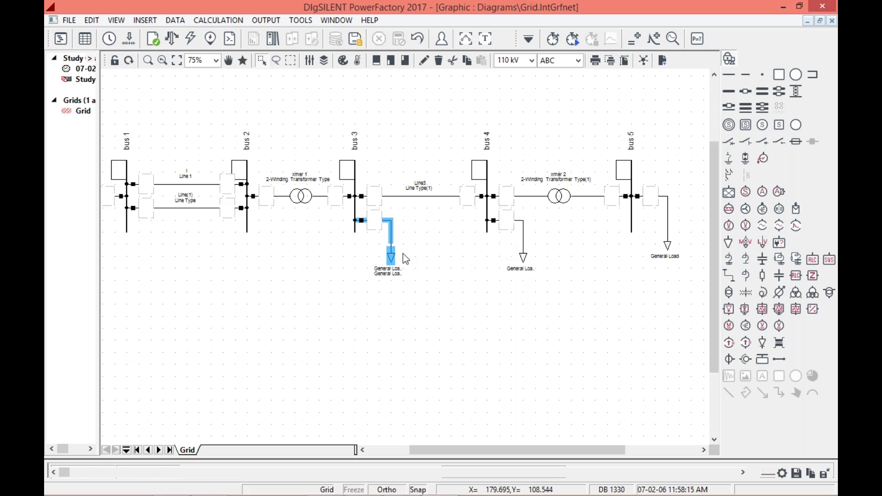
Rename the load at bus 3 as line 1 and accept the change.
double_click(391, 256)
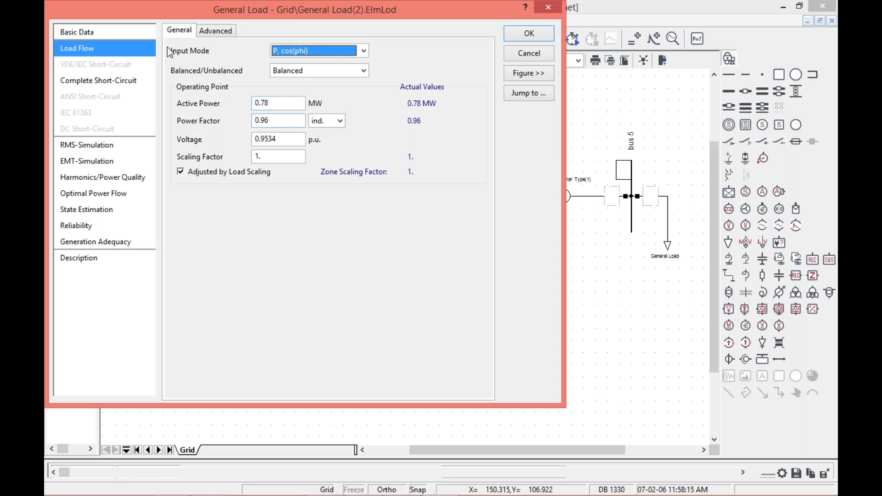
click(108, 33)
click(312, 38)
key(BackSpace)
key(BackSpace)
key(BackSpace)
key(BackSpace)
key(BackSpace)
key(BackSpace)
key(BackSpace)
key(BackSpace)
key(BackSpace)
key(BackSpace)
key(BackSpace)
key(BackSpace)
key(BackSpace)
key(BackSpace)
key(BackSpace)
text(line 1)
key(Tab)
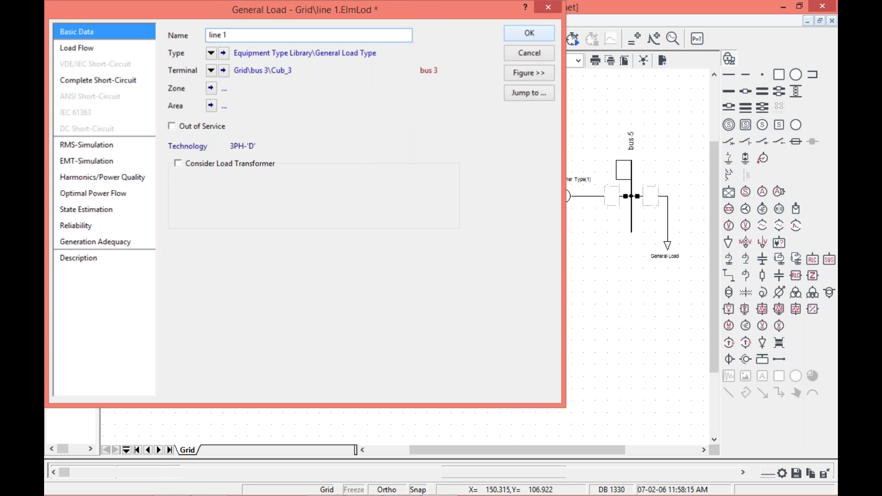
key(Return)
Rename the load at bus 4 as load 1 and accept the change.
double_click(521, 236)
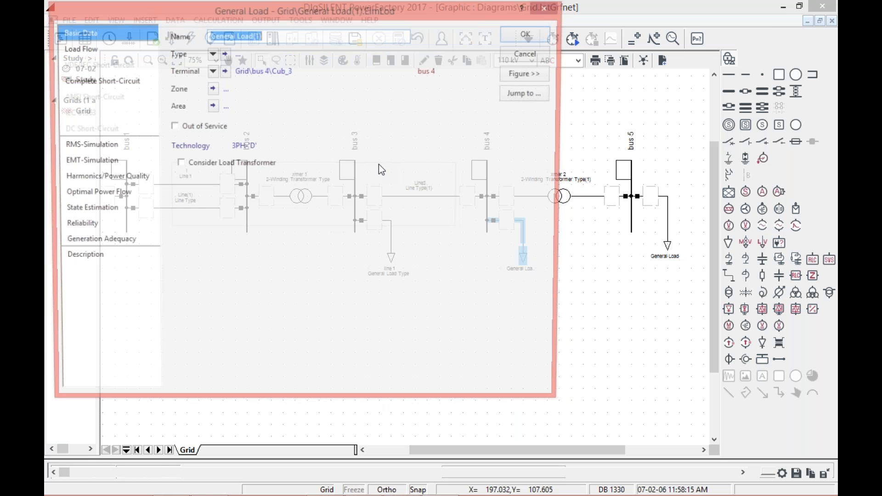
click(281, 35)
key(BackSpace)
key(BackSpace)
key(BackSpace)
key(BackSpace)
key(BackSpace)
key(BackSpace)
key(BackSpace)
key(BackSpace)
key(BackSpace)
key(BackSpace)
key(BackSpace)
key(BackSpace)
key(BackSpace)
key(BackSpace)
key(BackSpace)
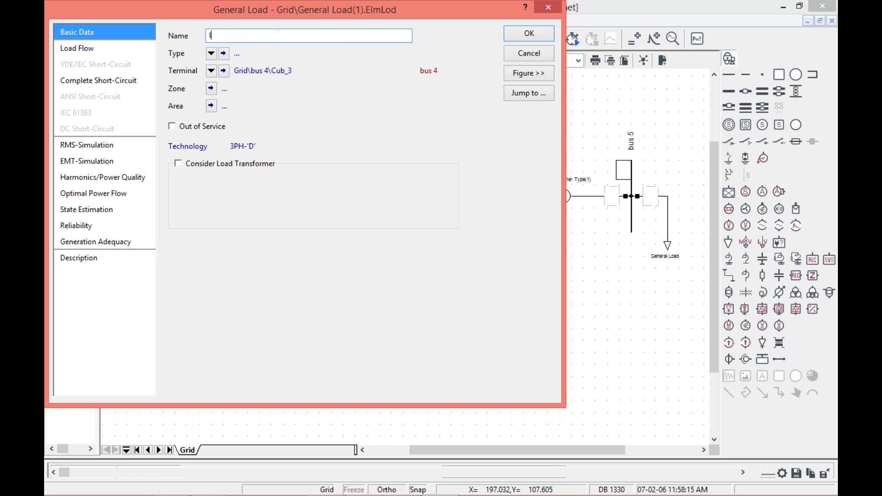
text(load 5)
key(Return)
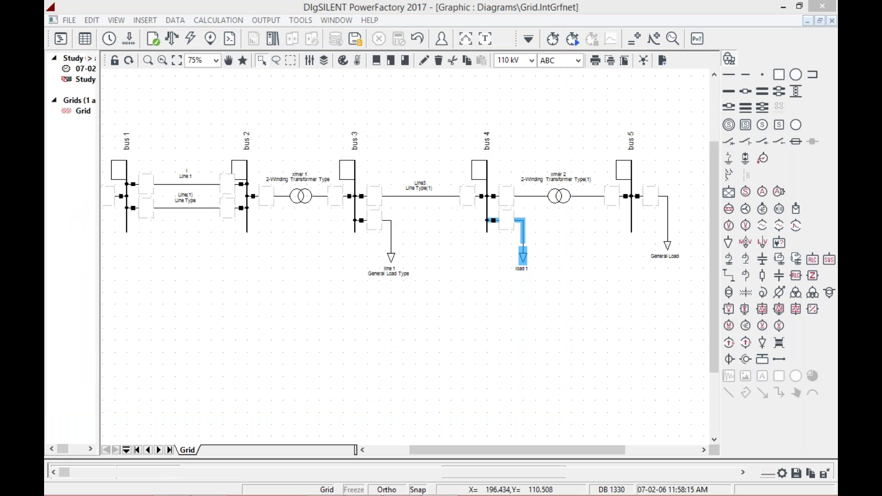
Change the number in the bus 4 load's name so it reads load 2, and accept it.
key(Return)
key(End)
key(BackSpace)
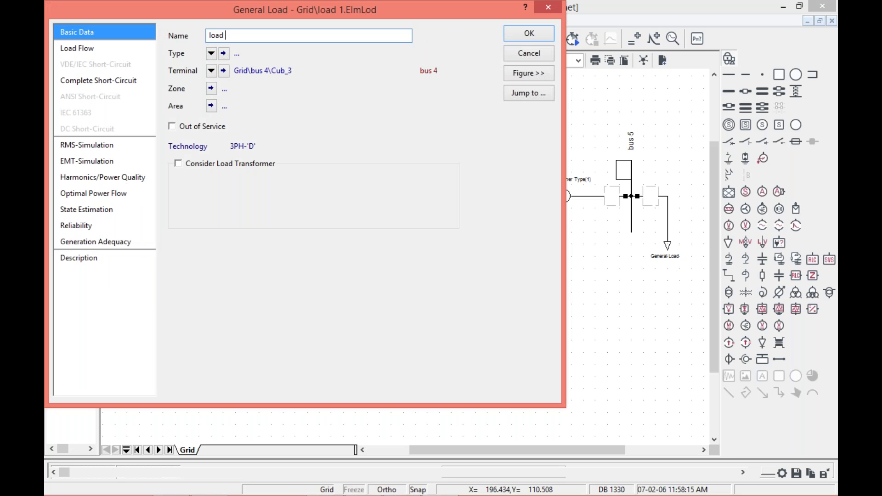
text(2)
click(533, 37)
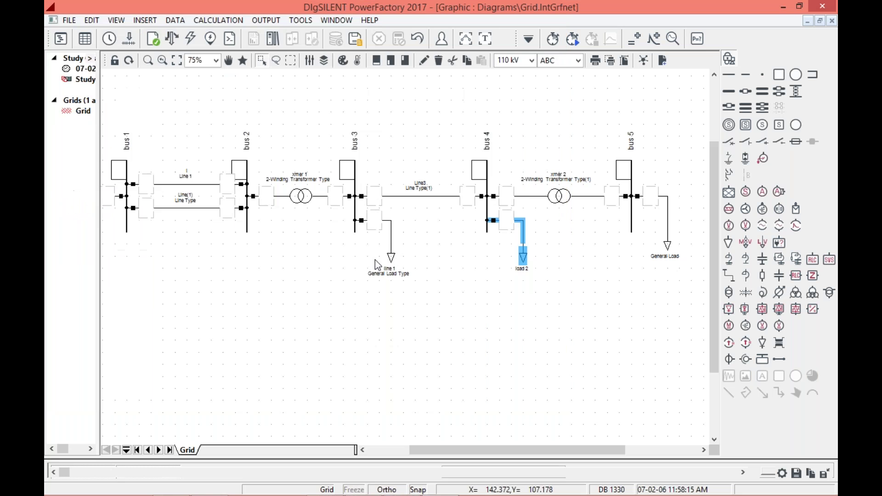
Rename the load at bus 3 as load 1, accept it and clear the diagram selection.
key(Return)
key(End)
key(BackSpace)
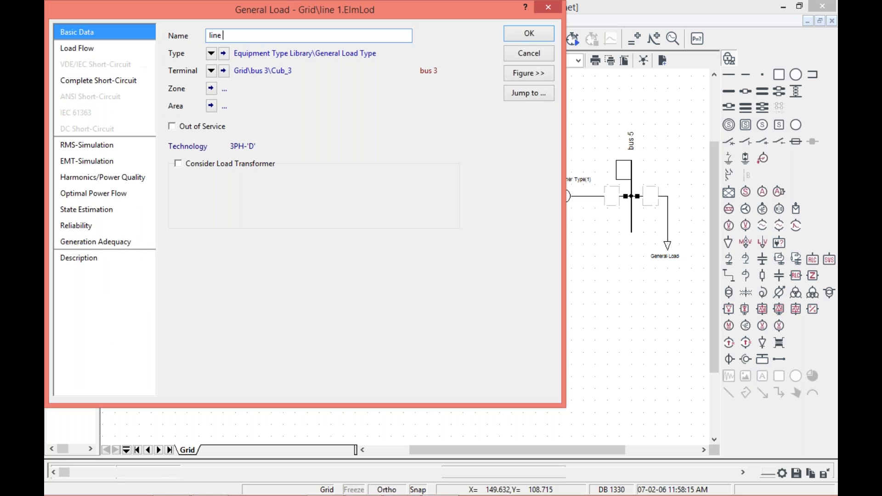
key(BackSpace)
key(BackSpace)
key(BackSpace)
key(BackSpace)
key(BackSpace)
text(load 1)
click(529, 36)
click(598, 229)
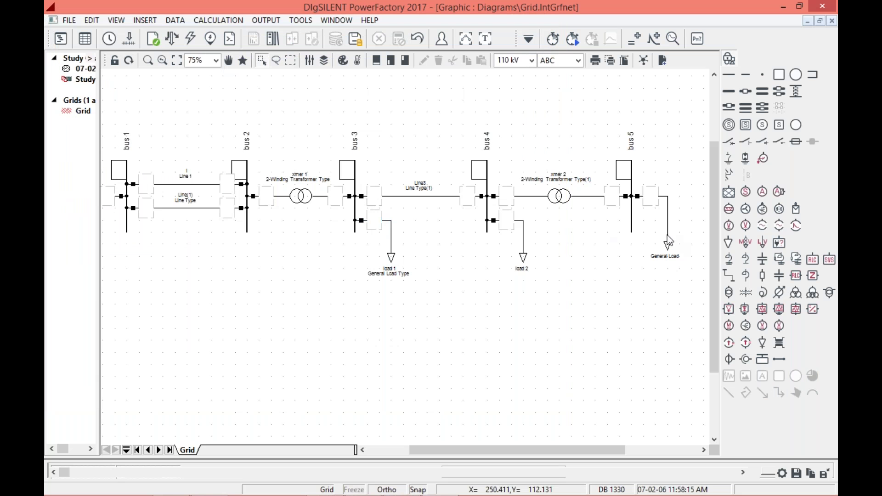
Create a new project General Load Type (TypLod) for load 2 at bus 4 and accept it with default settings.
double_click(524, 244)
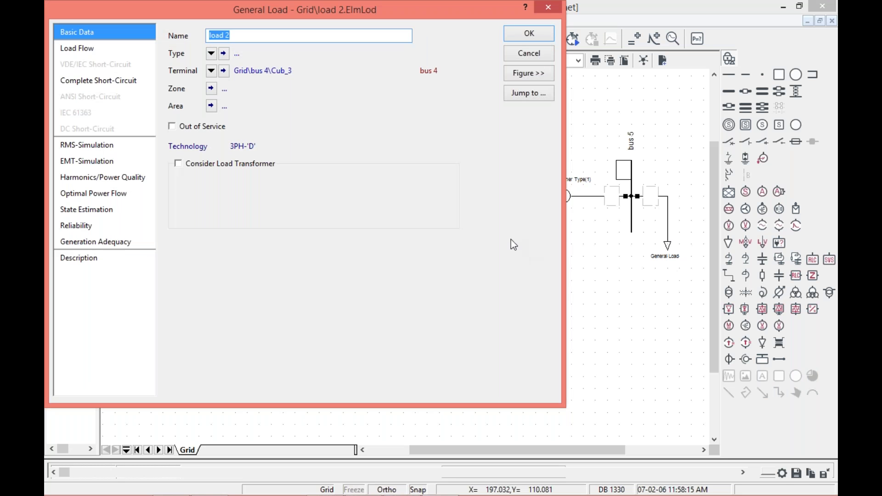
click(211, 53)
mouse_move(256, 99)
click(399, 99)
click(535, 44)
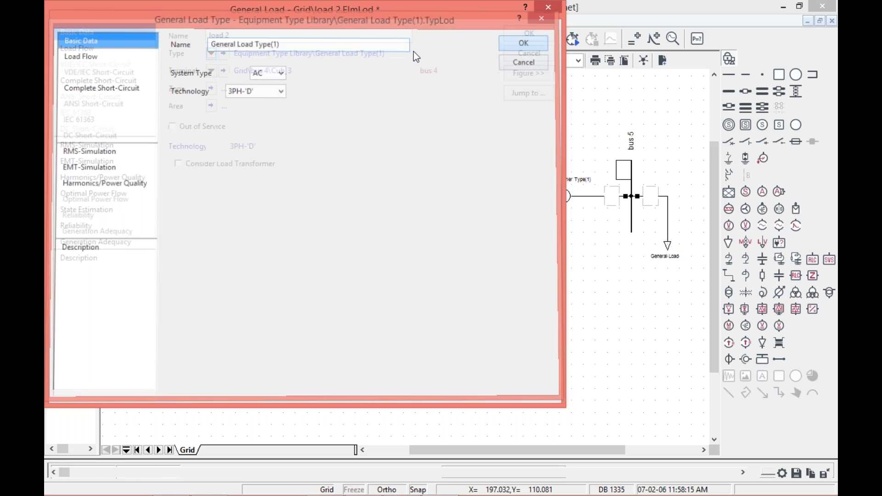
Set load 2's load flow input mode to P, cos(phi) and its active power to 0.65 MW.
click(77, 48)
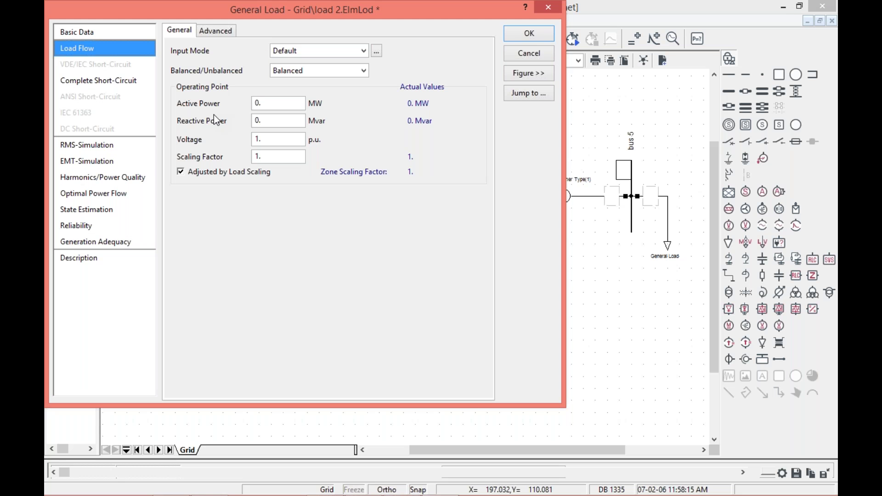
click(291, 50)
click(300, 83)
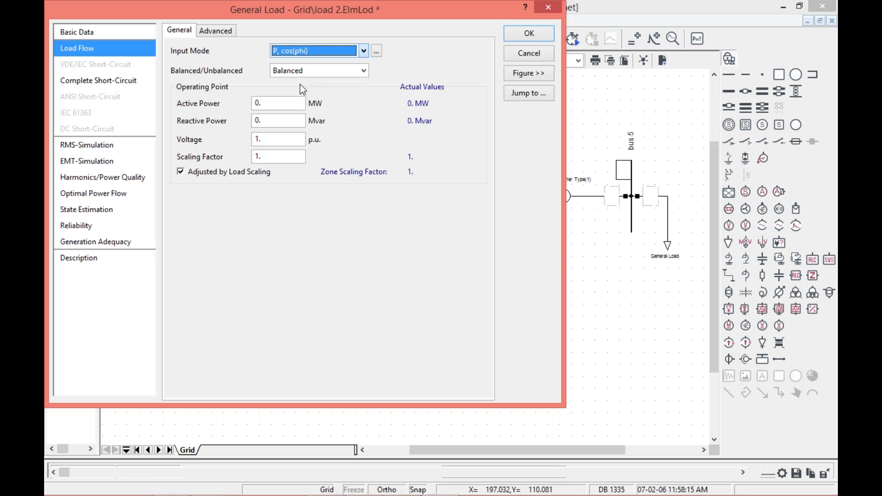
click(282, 101)
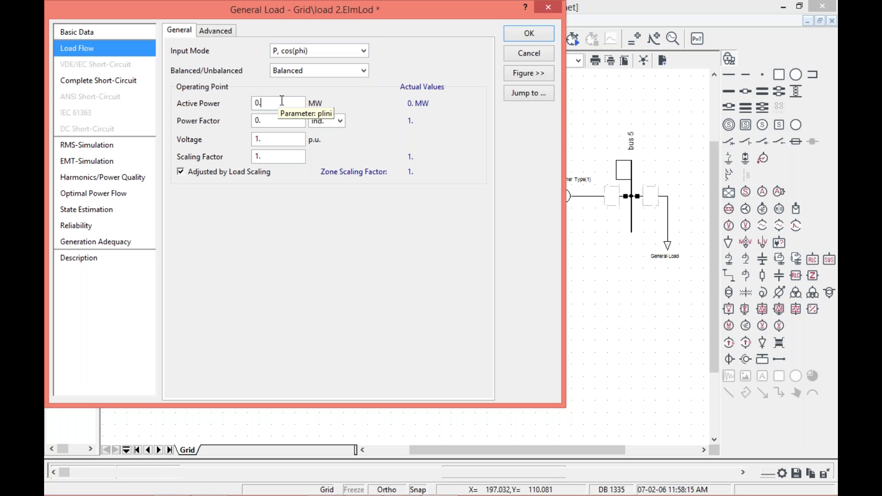
text(.65)
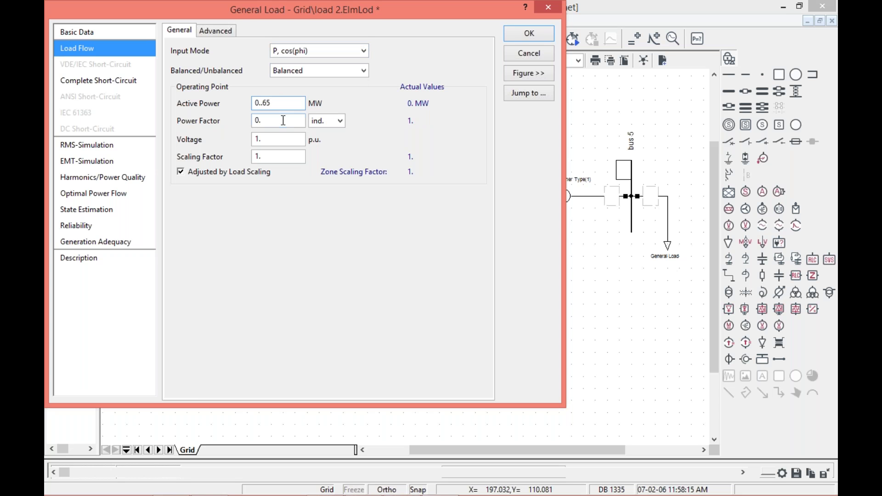
key(BackSpace)
key(Tab)
Set load 2's power factor to 0.95 and voltage to 0.9565 p.u., and accept the load.
text(1.)
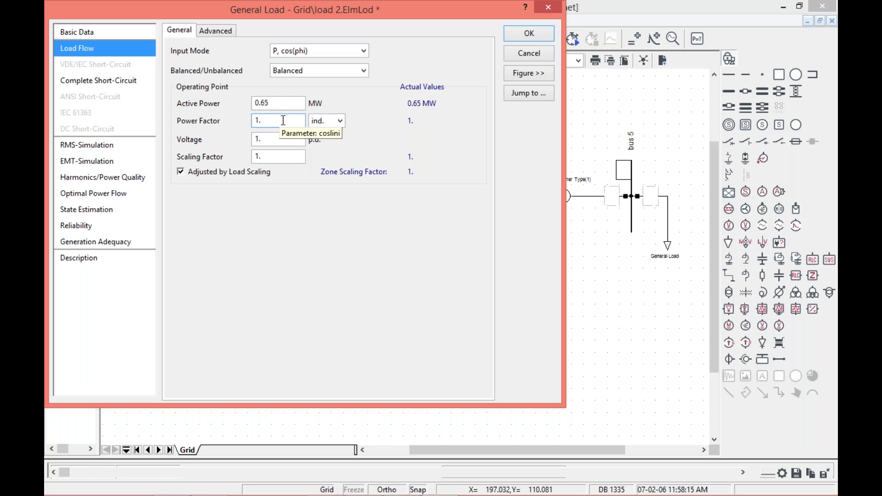
key(Left)
key(BackSpace)
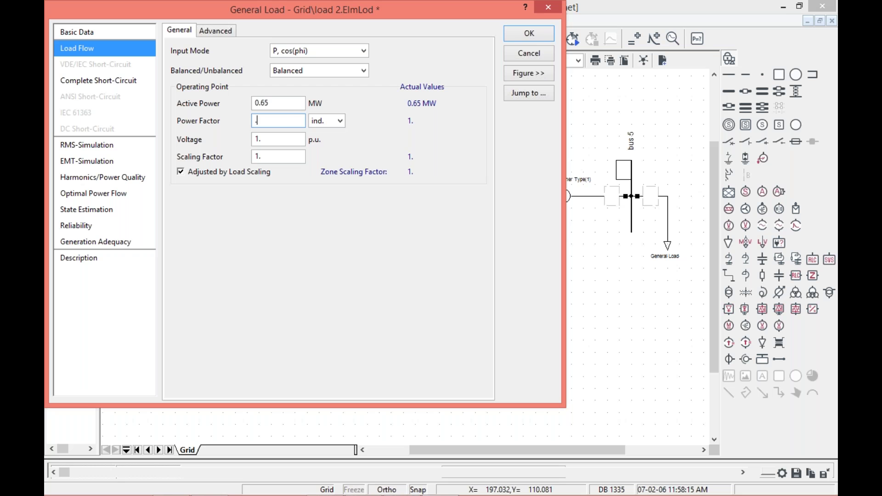
text(95)
click(275, 140)
key(Left)
key(BackSpace)
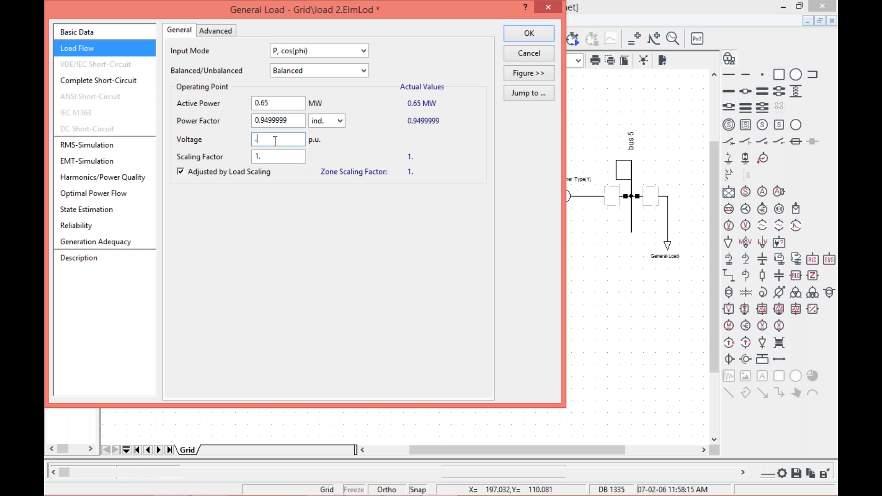
text(9565)
click(514, 36)
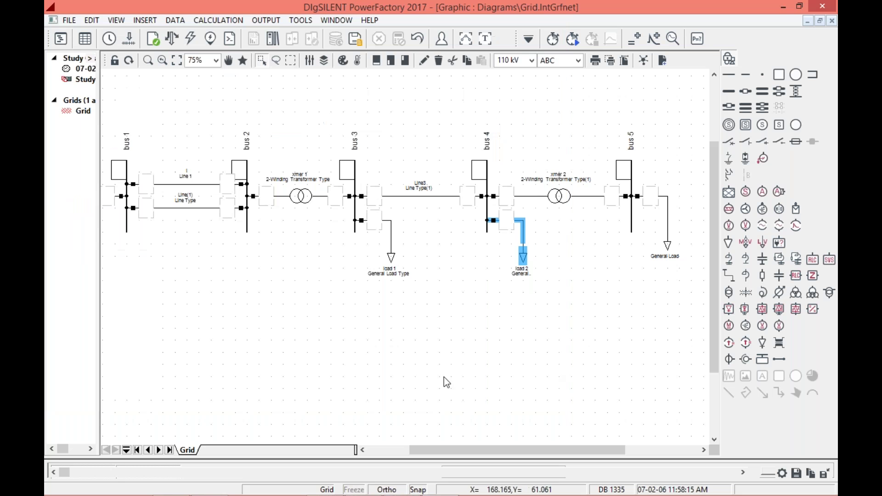
Rename the load at bus 5 as Load 3.
click(670, 247)
double_click(670, 247)
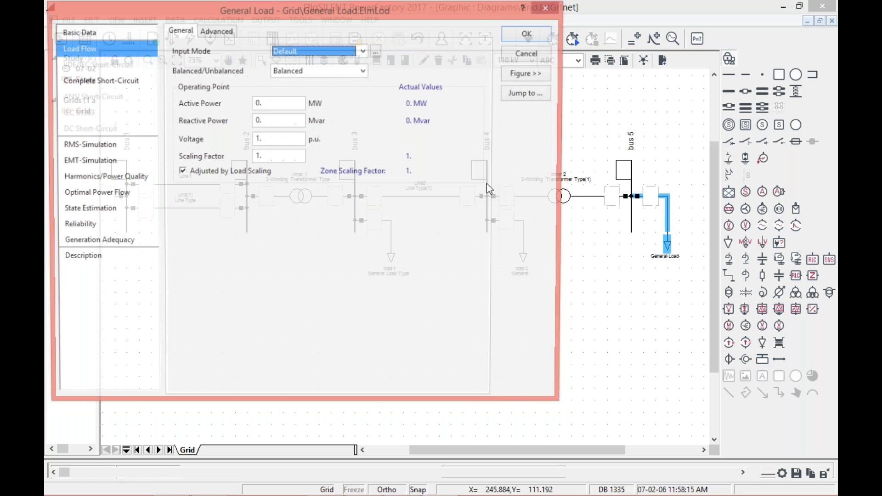
click(96, 32)
key(BackSpace)
key(Left)
key(Left)
key(Left)
key(BackSpace)
key(BackSpace)
key(BackSpace)
key(BackSpace)
key(BackSpace)
key(BackSpace)
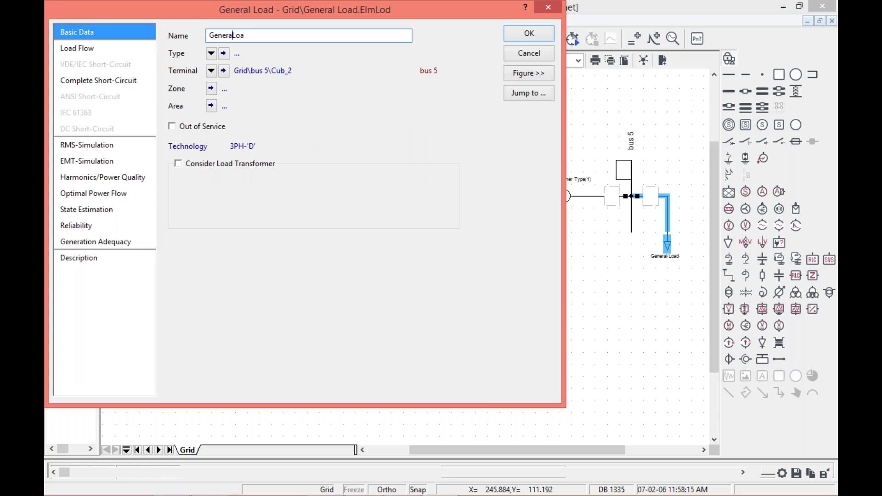
key(BackSpace)
key(BackSpace)
text(d 3)
Create a new project General Load Type (TypLod) for Load 3 and accept it with default settings.
click(211, 53)
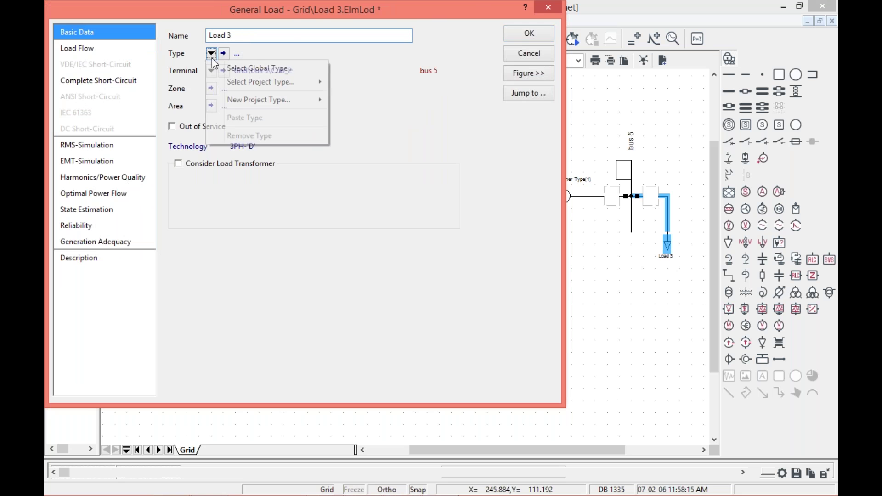
mouse_move(249, 105)
click(378, 98)
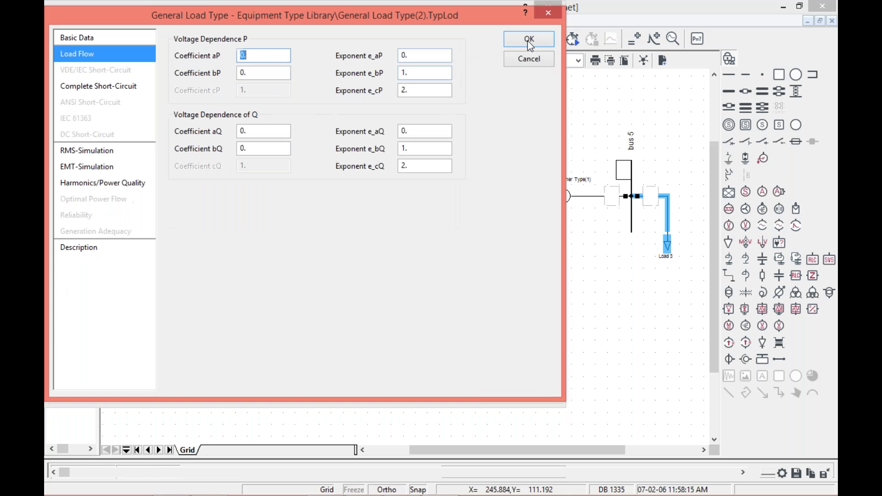
key(Return)
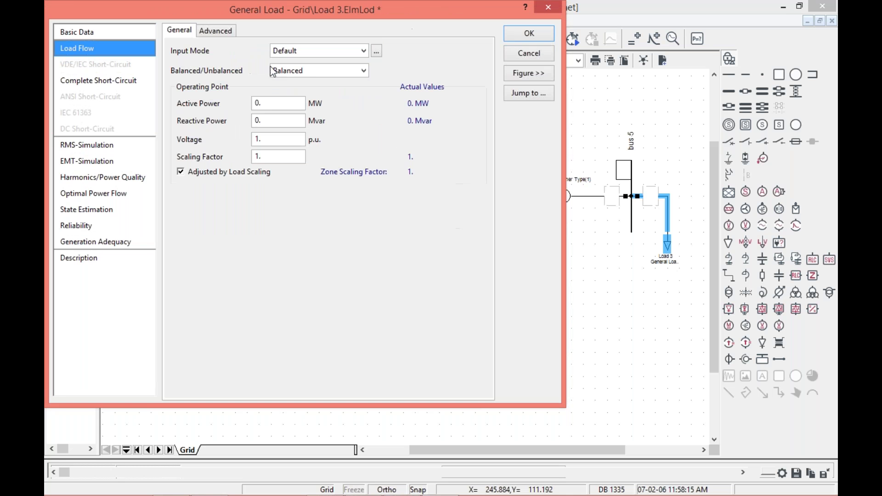
Set Load 3's load flow input mode to P, cos(phi) and its active power to 0.45 MW.
click(312, 51)
click(290, 82)
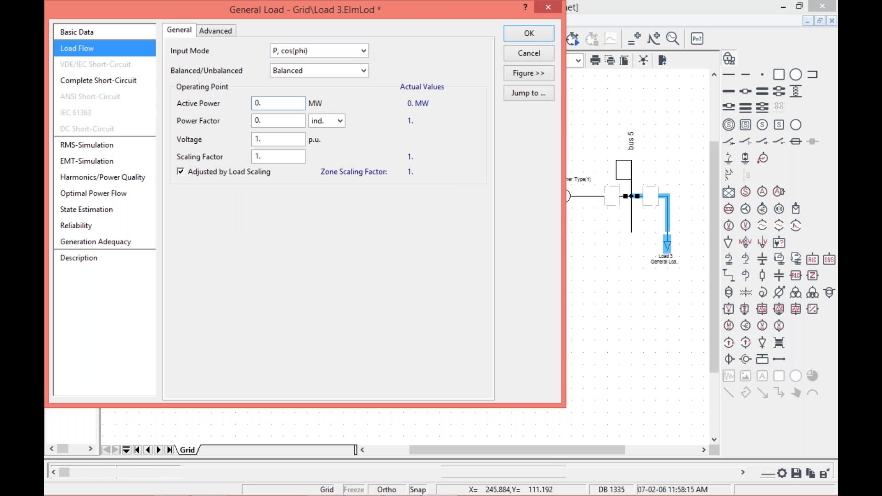
text(45)
key(Tab)
Set Load 3's power factor to 0.92 and voltage to 0.9123 p.u., and accept the load.
text(.)
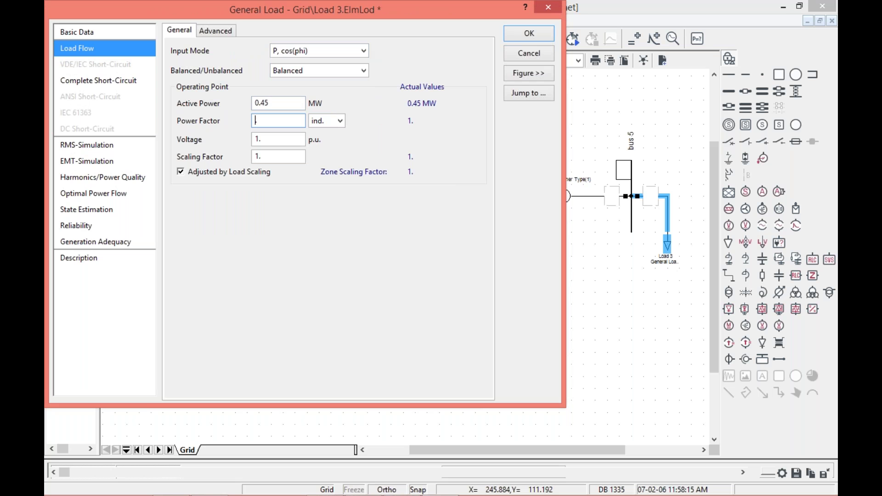
text(0)
key(End)
text(92)
click(277, 138)
key(BackSpace)
text(9123)
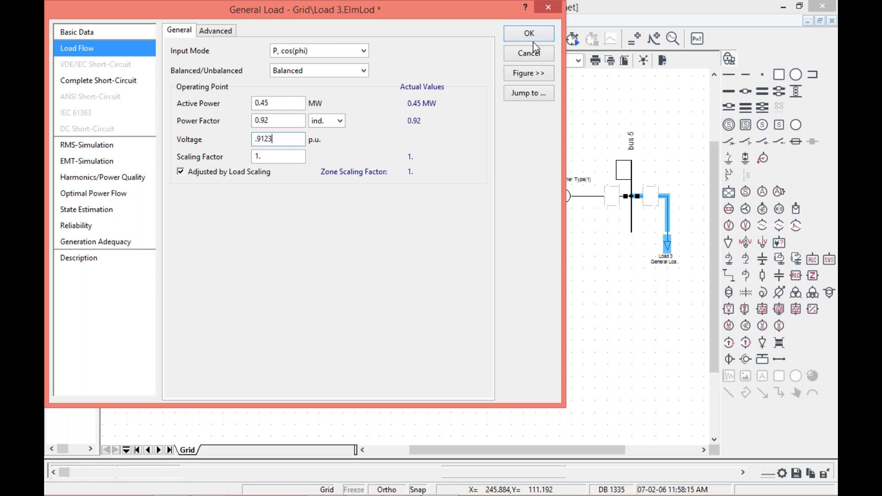
click(532, 35)
Run the load flow calculation for the whole network without changing the calculation settings.
drag(554, 448, 539, 444)
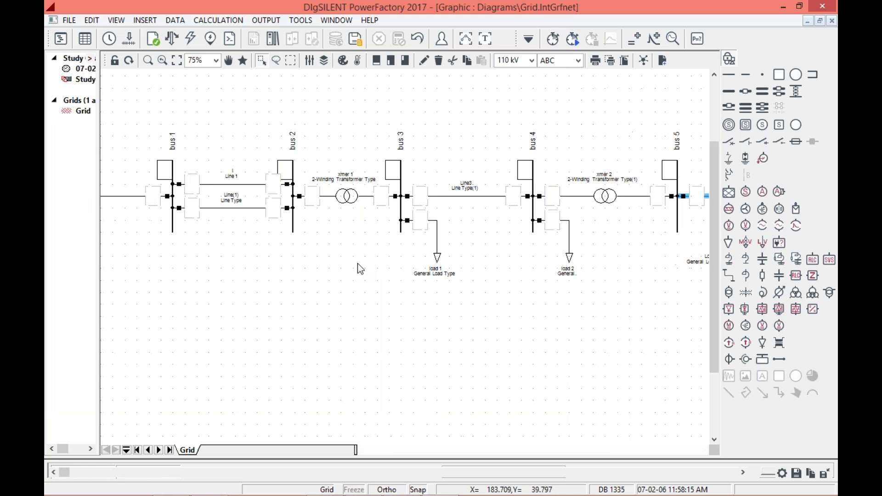
click(216, 62)
click(195, 83)
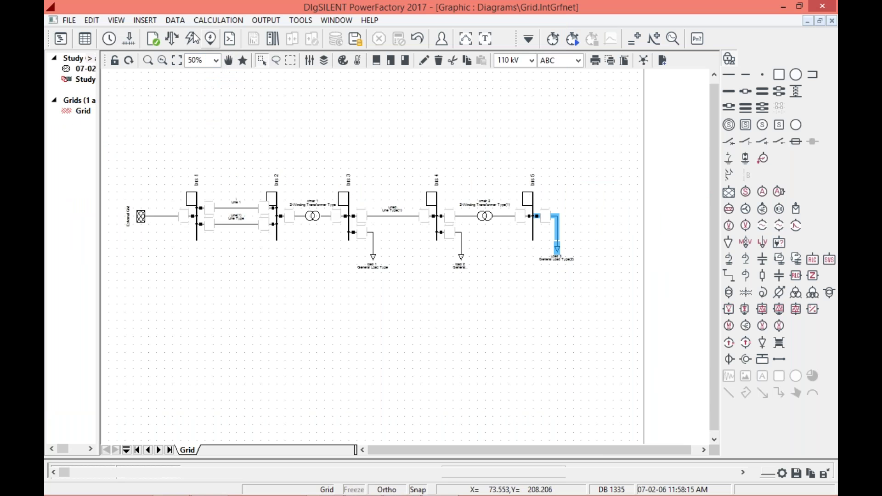
click(218, 21)
mouse_move(260, 35)
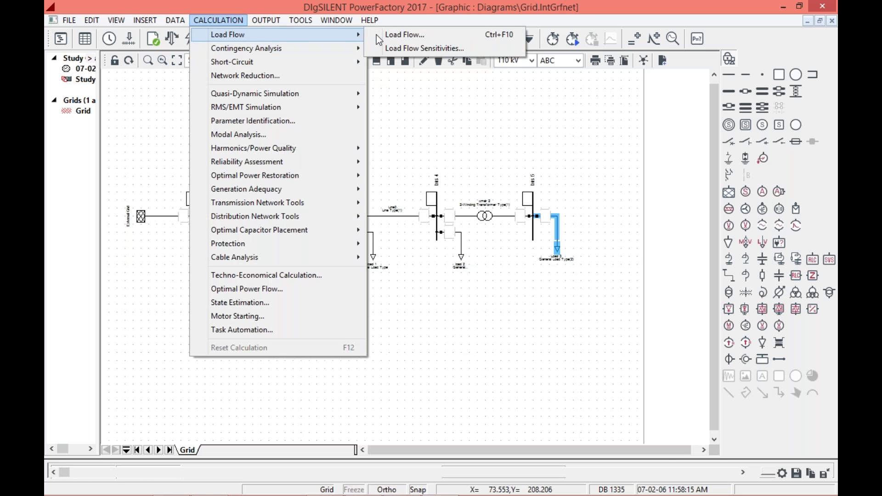
click(381, 34)
click(636, 78)
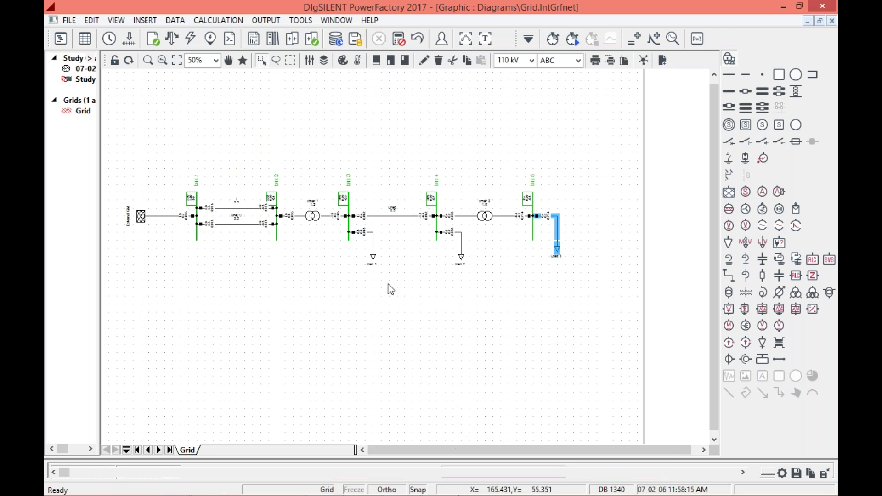
Examine the load flow results displayed at the busbars, lines, transformers and loads in the diagram.
drag(110, 157, 508, 290)
click(215, 60)
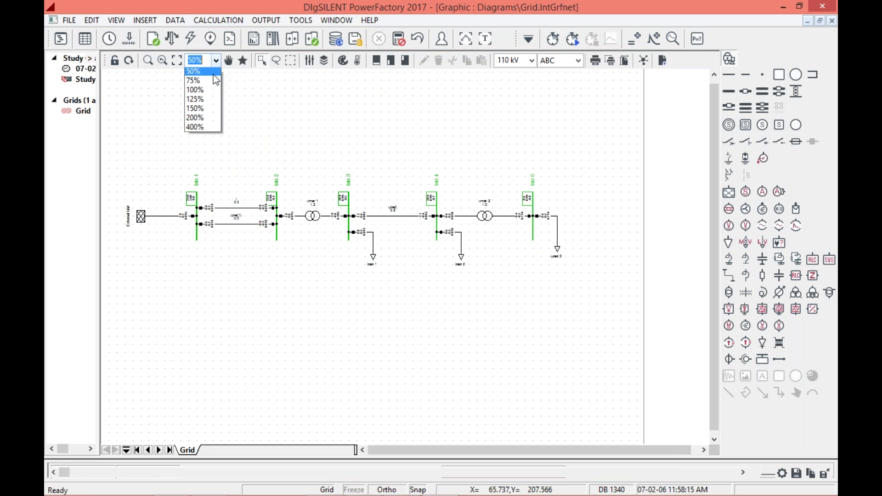
click(211, 90)
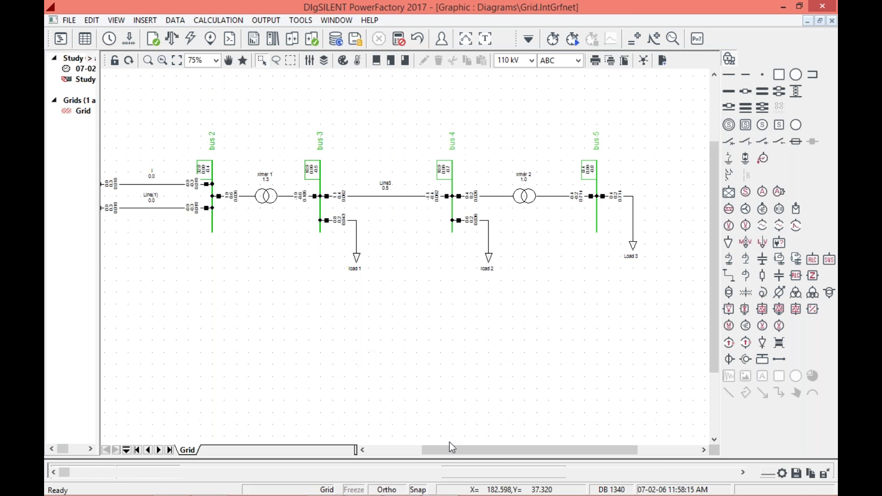
drag(449, 449, 476, 260)
Review the diagram colouring scheme's load flow settings and close them without changes.
click(358, 60)
key(Return)
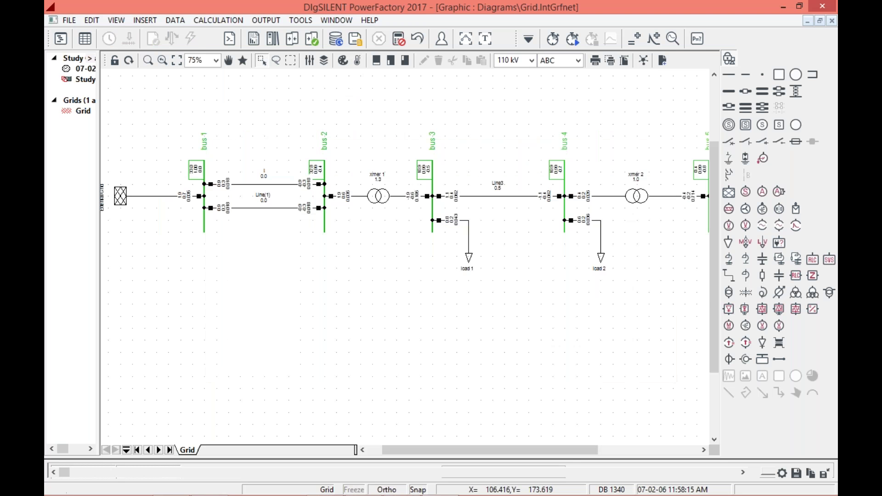
mouse_move(519, 449)
mouse_down()
mouse_move(571, 451)
mouse_move(505, 450)
mouse_up()
click(358, 60)
click(343, 61)
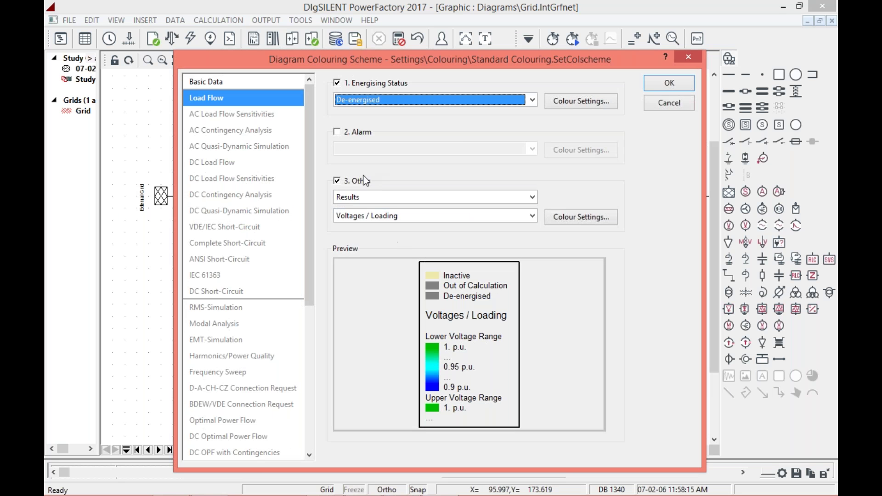
click(689, 58)
Make the direction arrows layer visible in the Grid diagram's graphic layers.
click(324, 60)
click(507, 155)
click(451, 139)
click(633, 85)
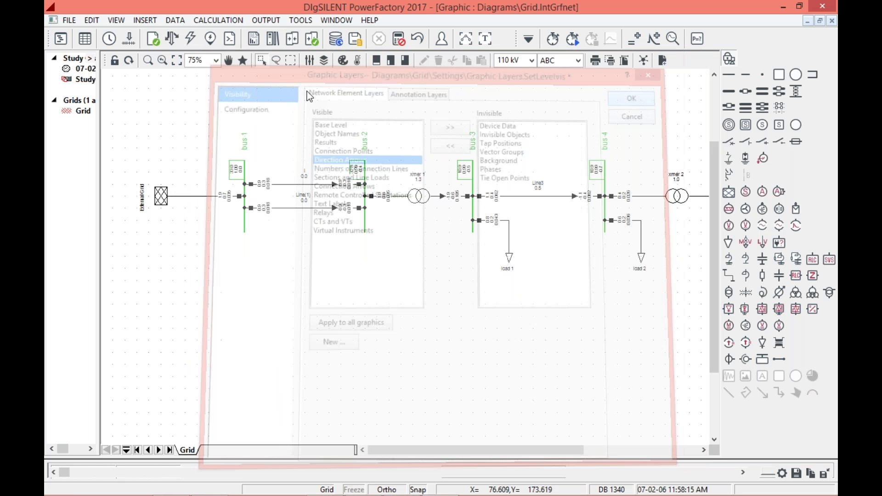
Enable Animated load flow in the Grid diagram's advanced drawing settings and accept.
double_click(424, 88)
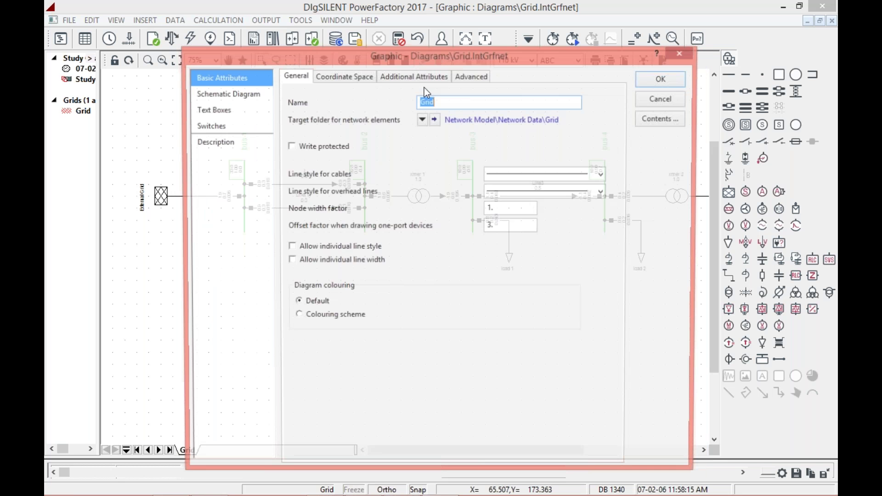
click(472, 75)
click(340, 129)
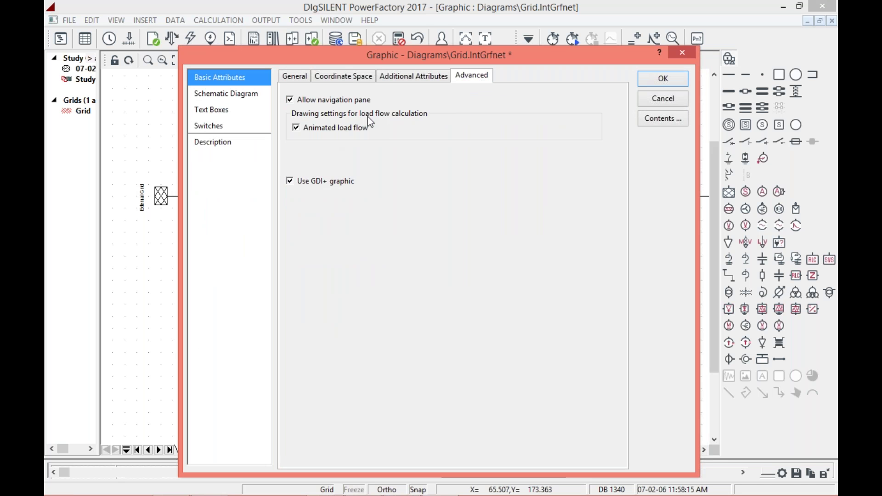
key(Return)
Run the load flow calculation again with its existing settings.
click(218, 20)
mouse_move(360, 34)
click(400, 34)
click(624, 81)
drag(532, 452, 511, 455)
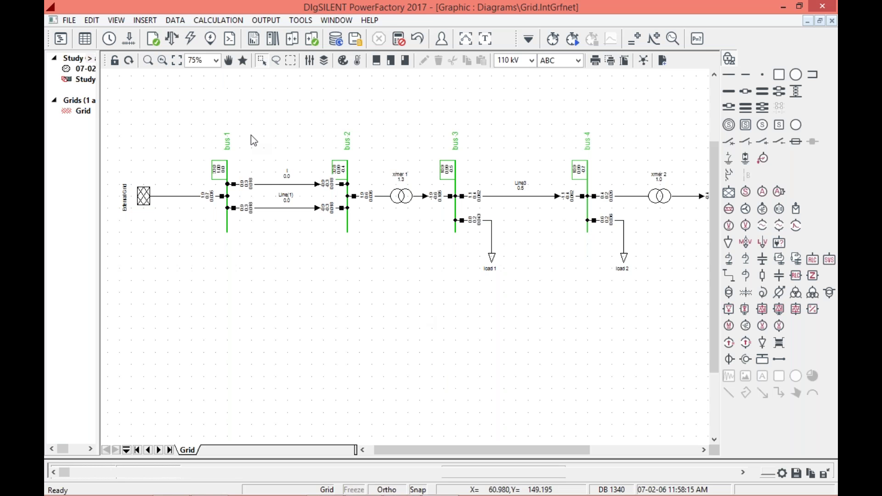
Insert a virtual instrument panel and append one Subplot (VisPlot) to it.
click(152, 20)
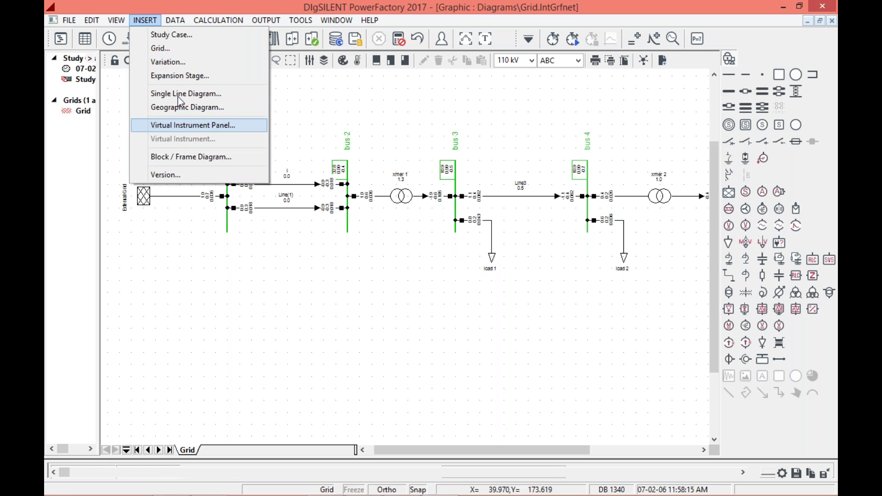
click(184, 126)
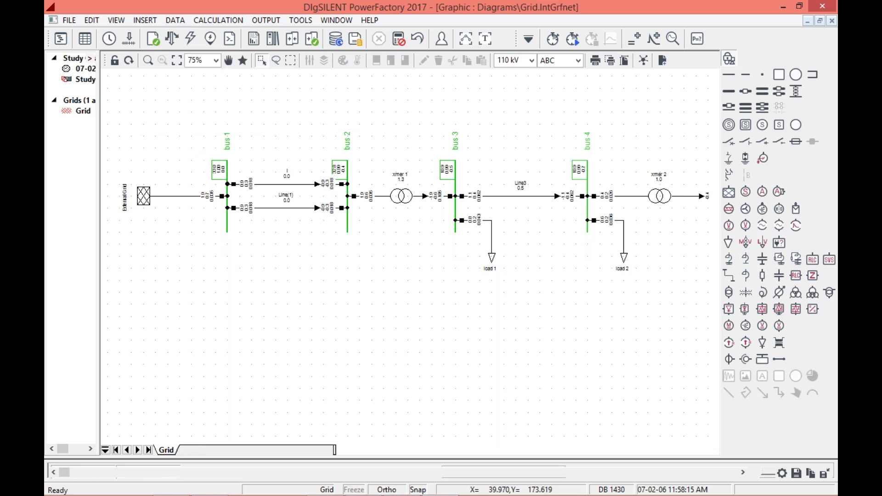
click(492, 248)
click(502, 251)
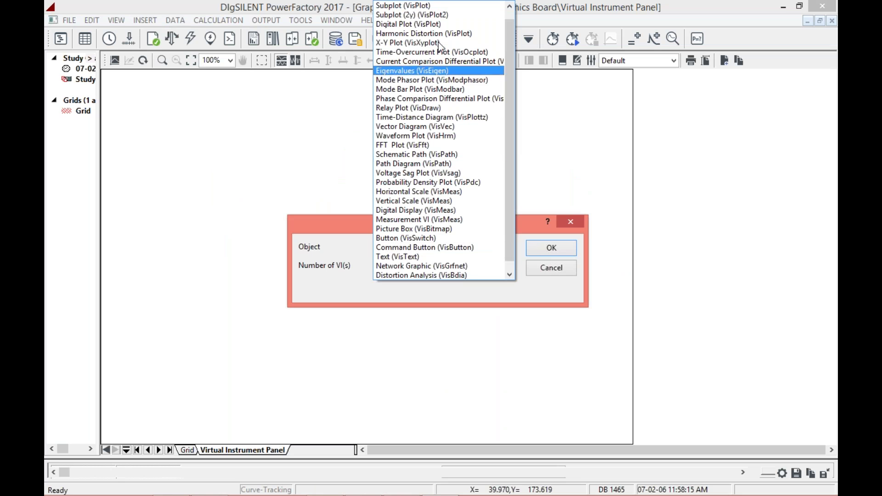
scroll(455, 28, up, 1)
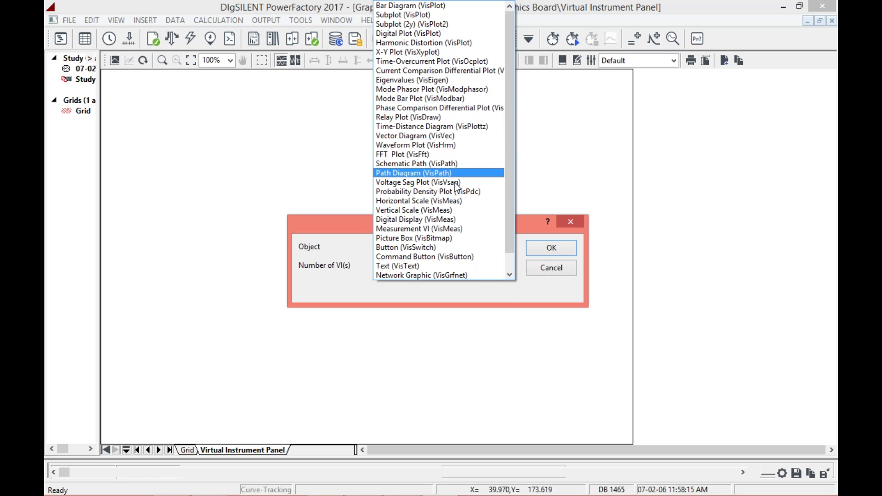
scroll(444, 209, down, 1)
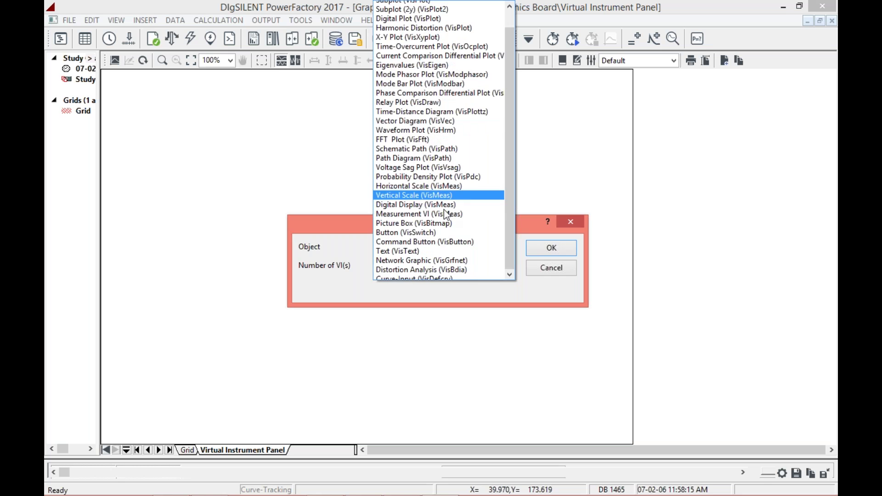
scroll(445, 213, up, 2)
click(445, 22)
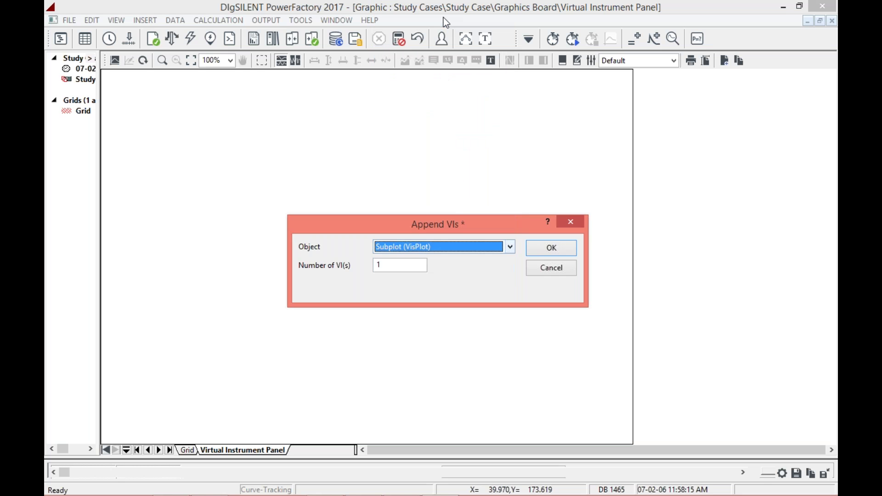
click(538, 249)
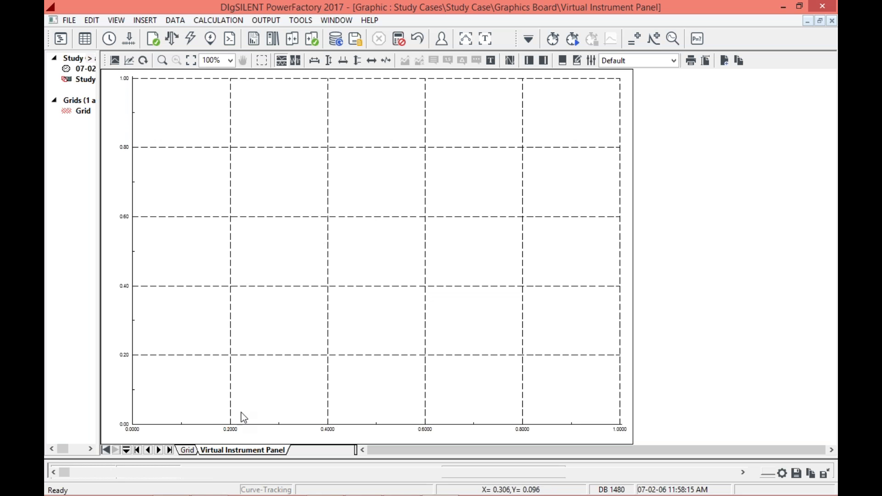
Return to the Grid diagram and define results for RMS/EMT simulation on transformer xmer 1.
click(187, 450)
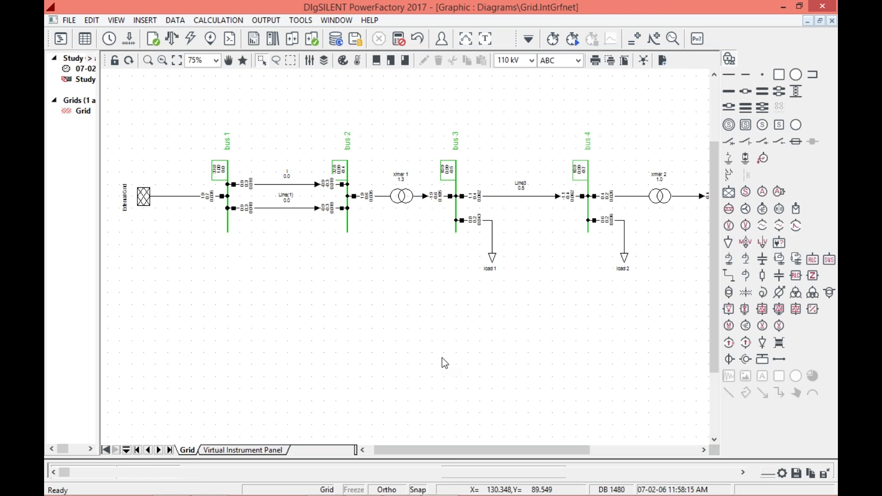
drag(429, 451, 424, 451)
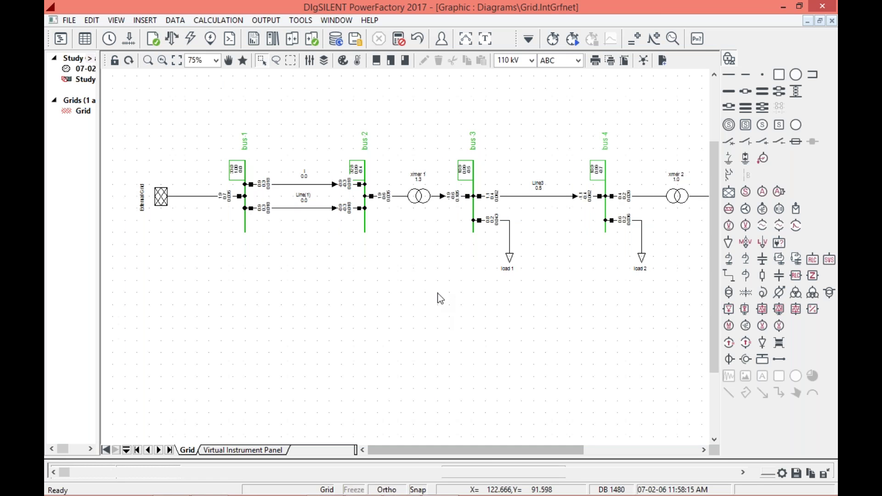
click(420, 201)
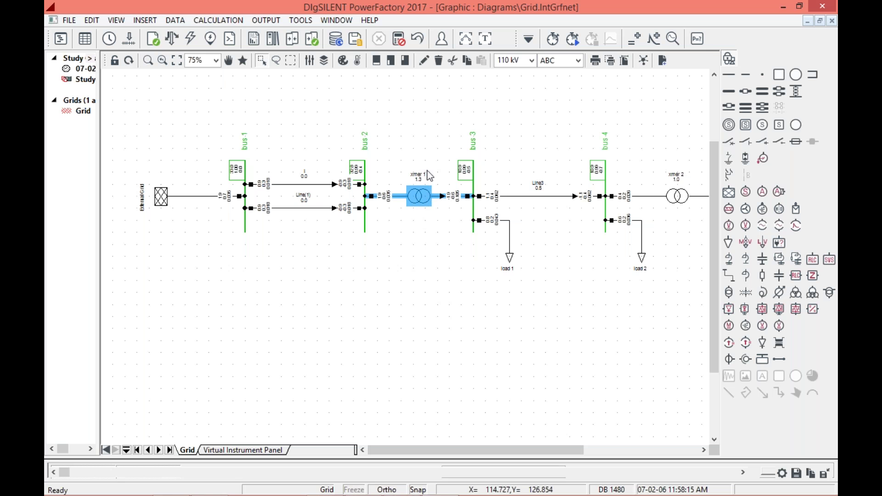
right_click(421, 201)
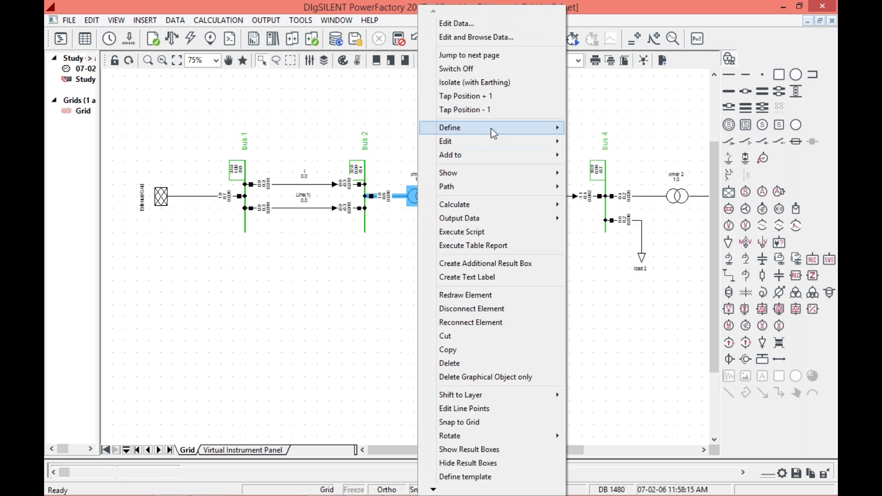
mouse_move(490, 129)
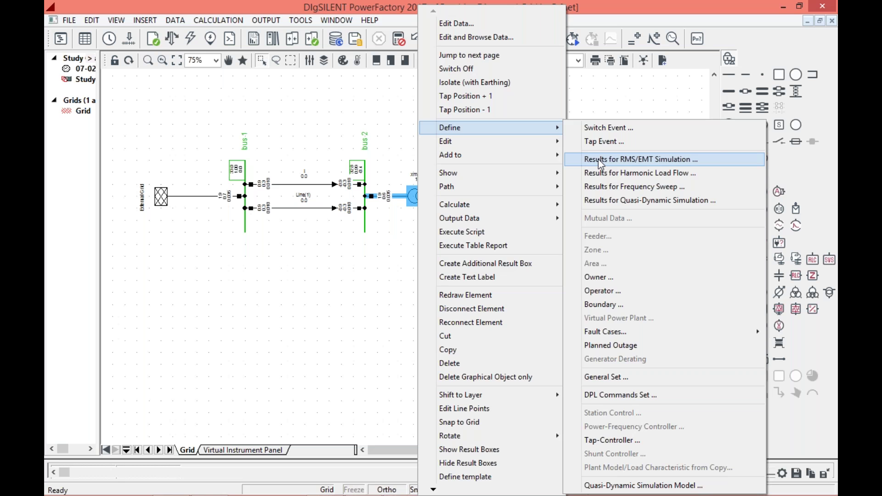
click(598, 159)
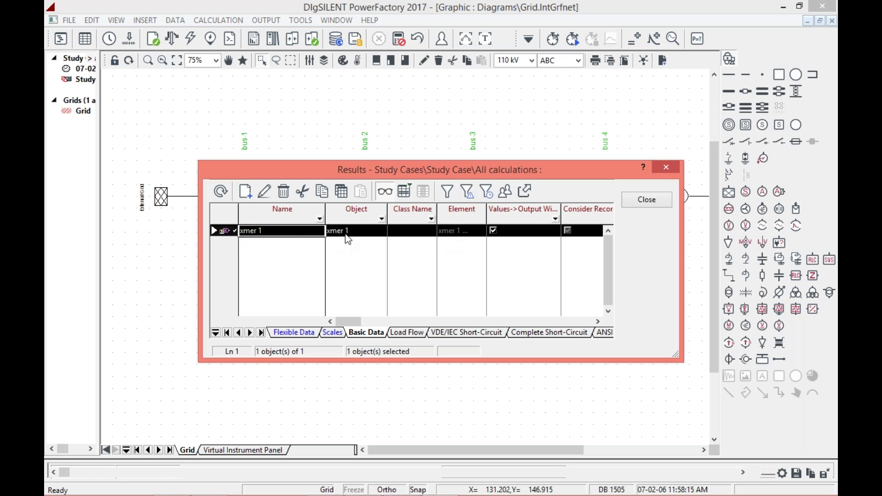
Add the calculation parameter loading (%) to xmer 1's load flow result variables and close the results list.
double_click(219, 234)
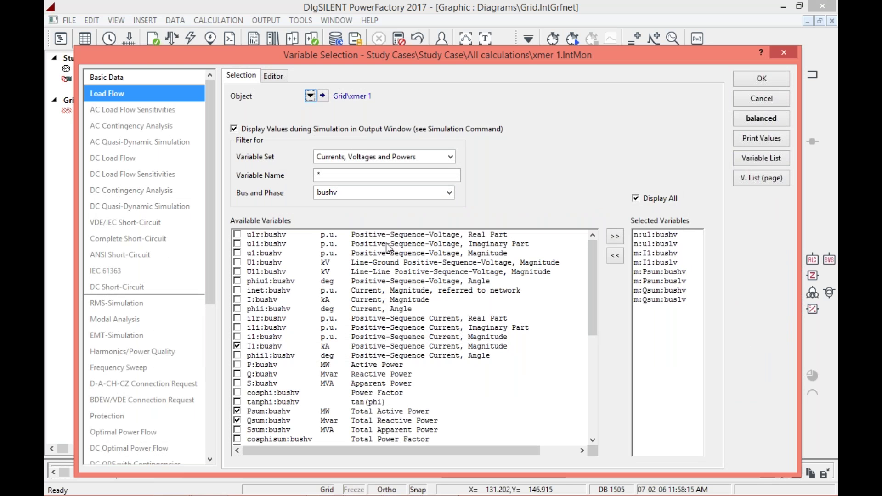
click(363, 158)
click(363, 199)
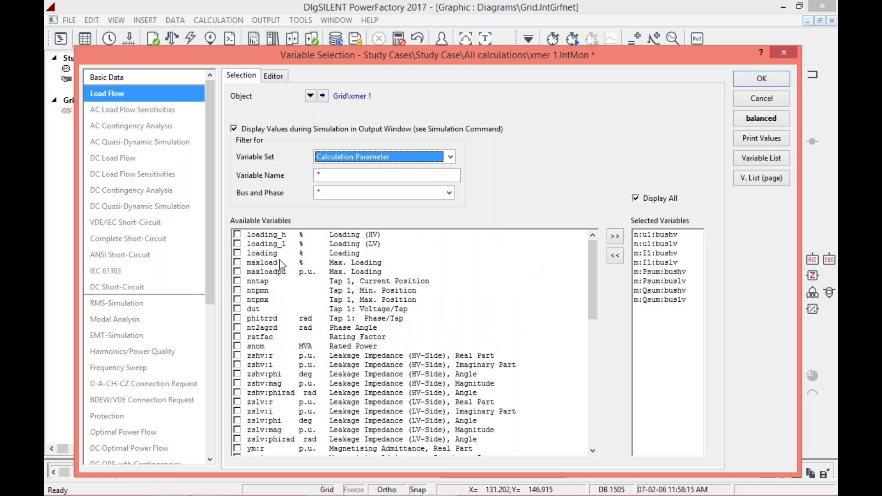
click(238, 254)
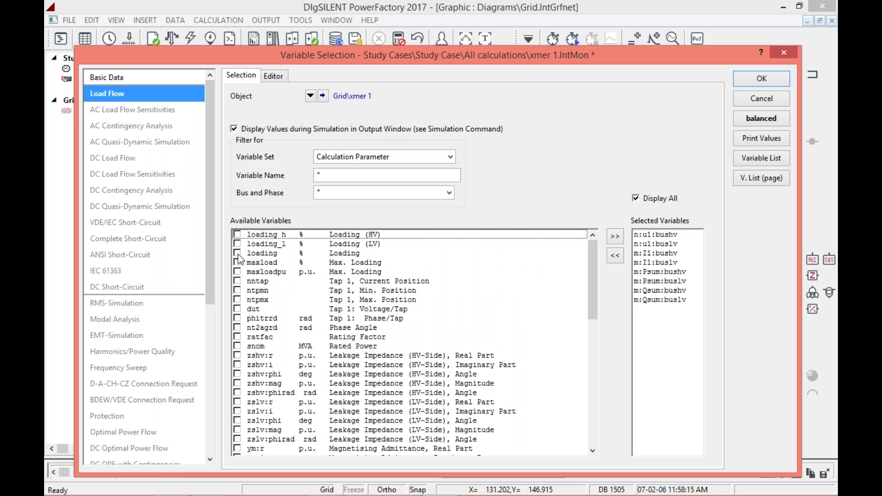
click(237, 253)
click(759, 79)
click(647, 199)
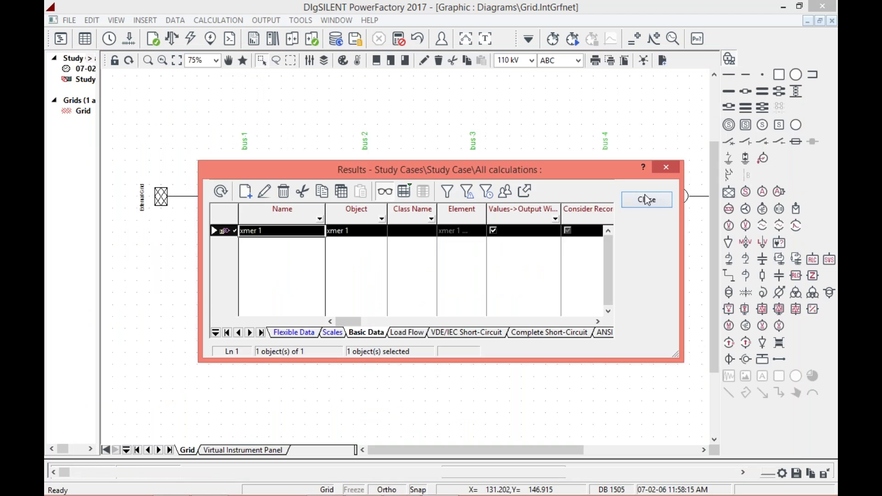
Define results for RMS/EMT simulation on transformer xmer 2 between bus 4 and bus 5.
scroll(572, 450, right, 3)
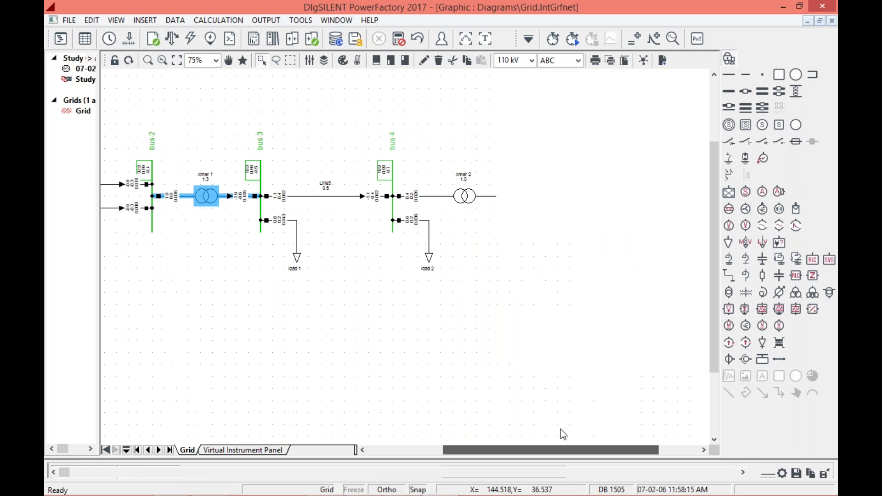
click(467, 196)
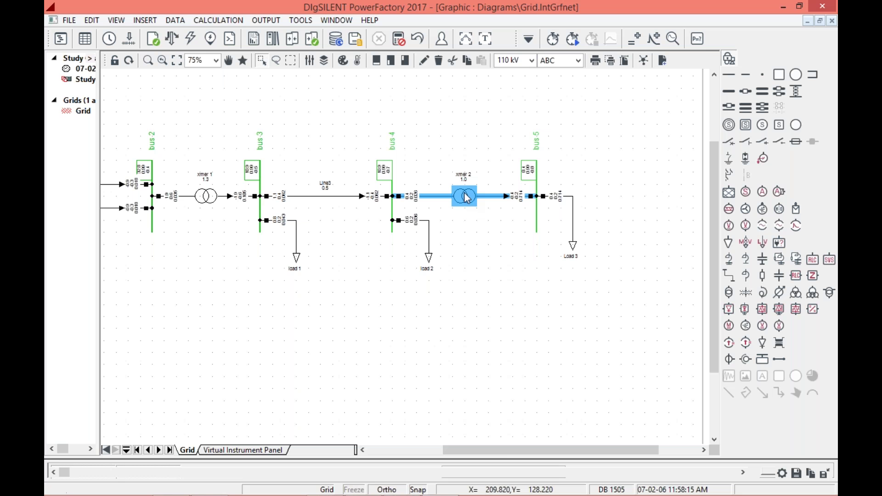
right_click(467, 197)
mouse_move(569, 130)
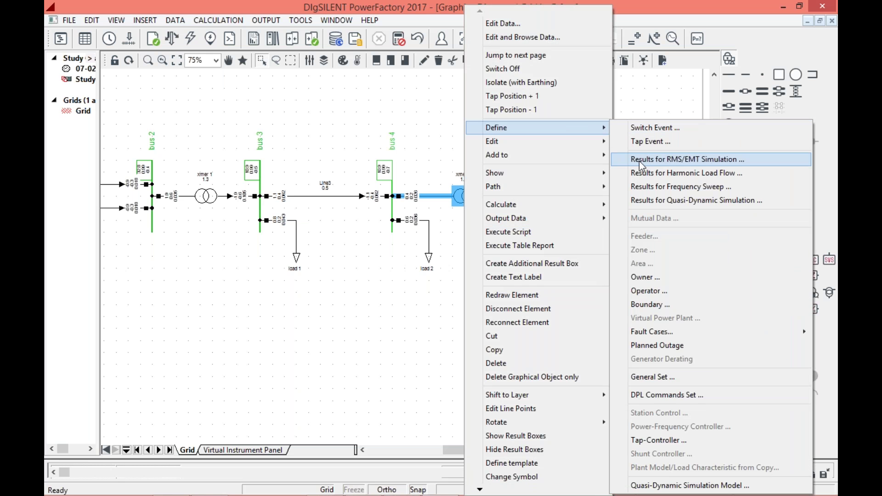
click(641, 160)
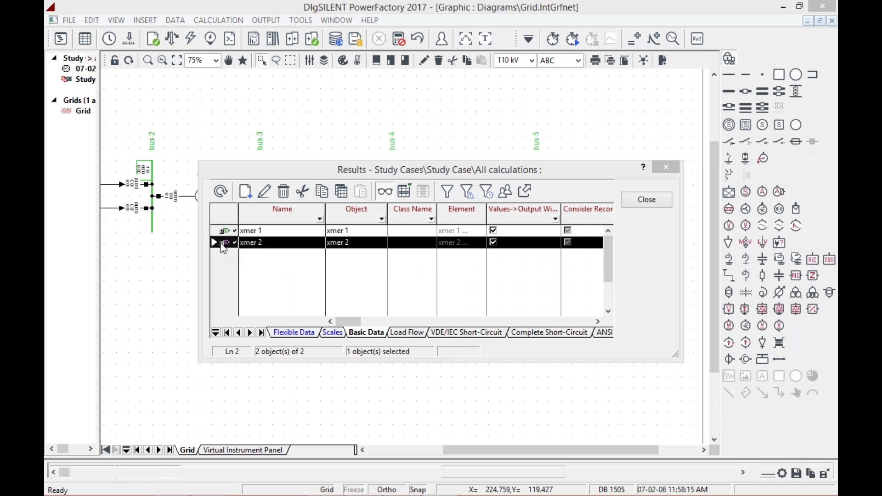
Add the calculation parameter loading (%) to xmer 2's load flow result variables and accept the selection.
double_click(223, 245)
click(376, 156)
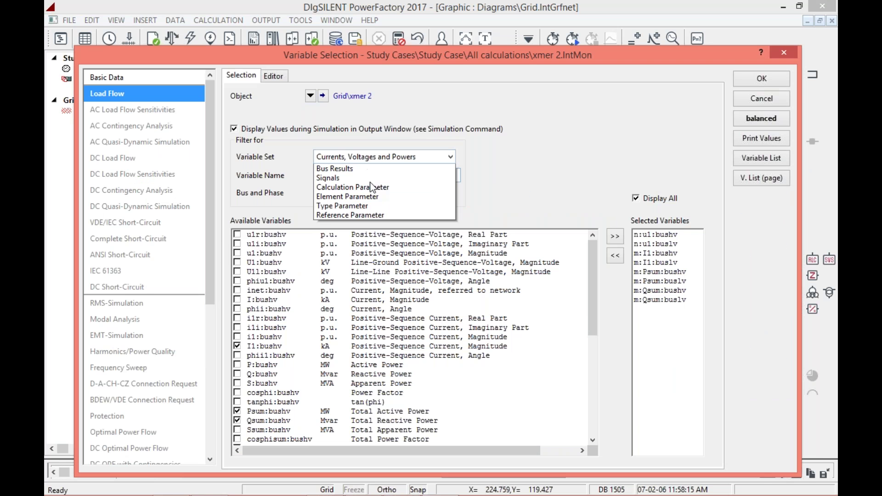
click(370, 208)
click(238, 258)
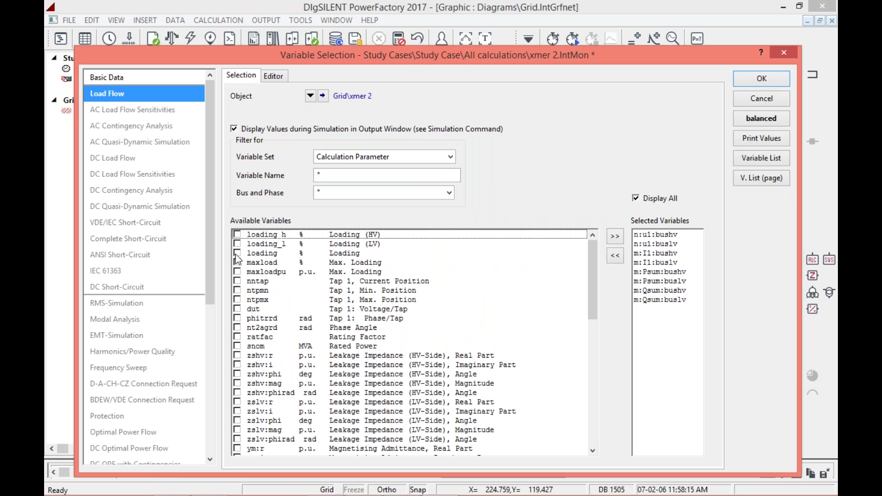
click(237, 253)
click(749, 81)
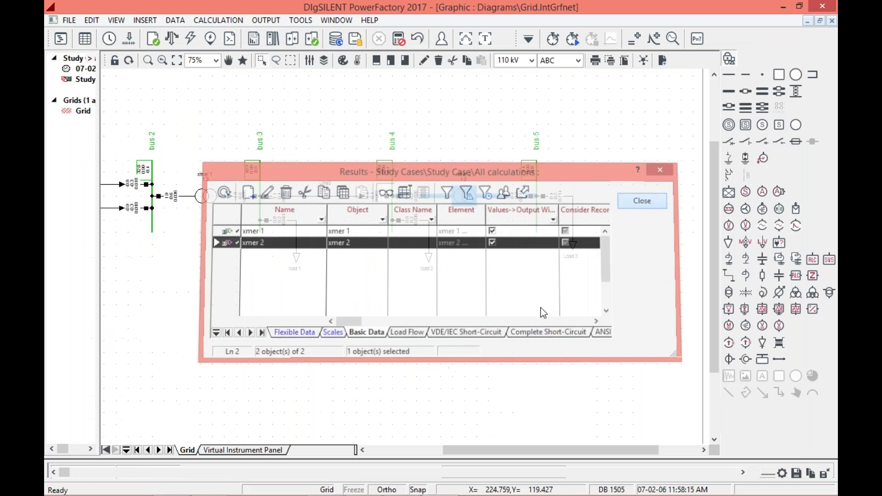
Define results for RMS/EMT simulation on busbar bus 3 in the Grid diagram.
drag(536, 451, 531, 451)
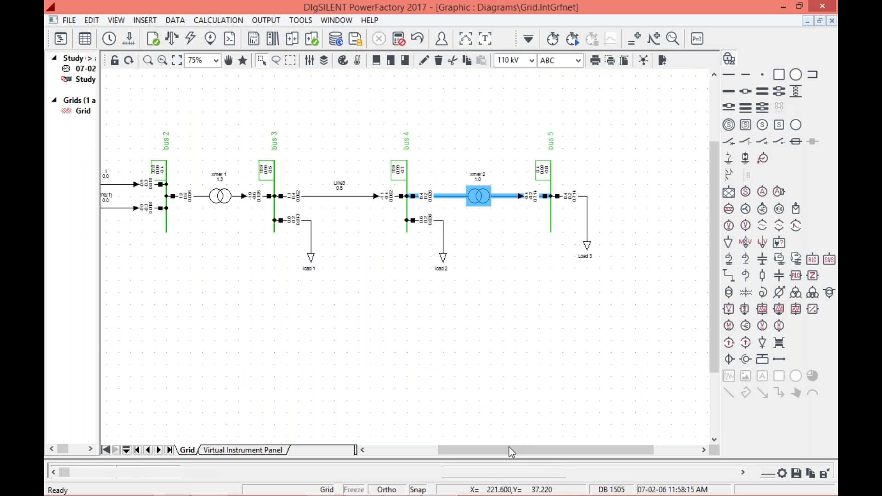
drag(440, 451, 370, 452)
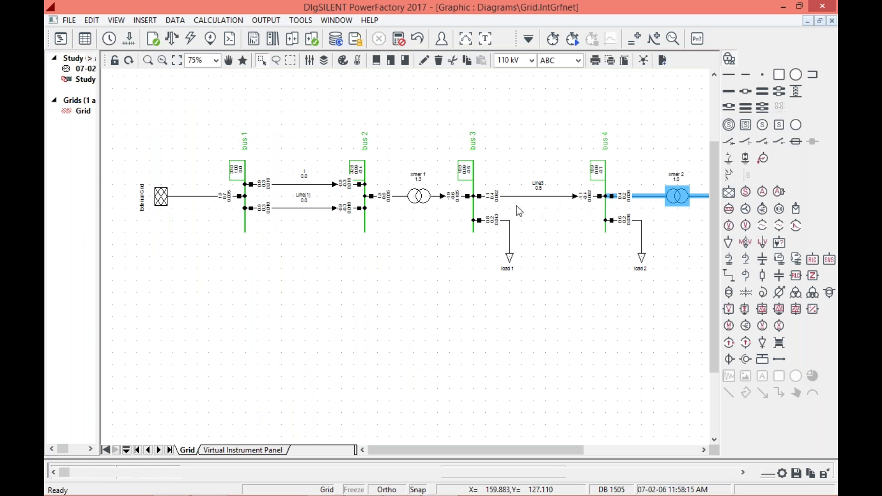
click(474, 188)
right_click(474, 189)
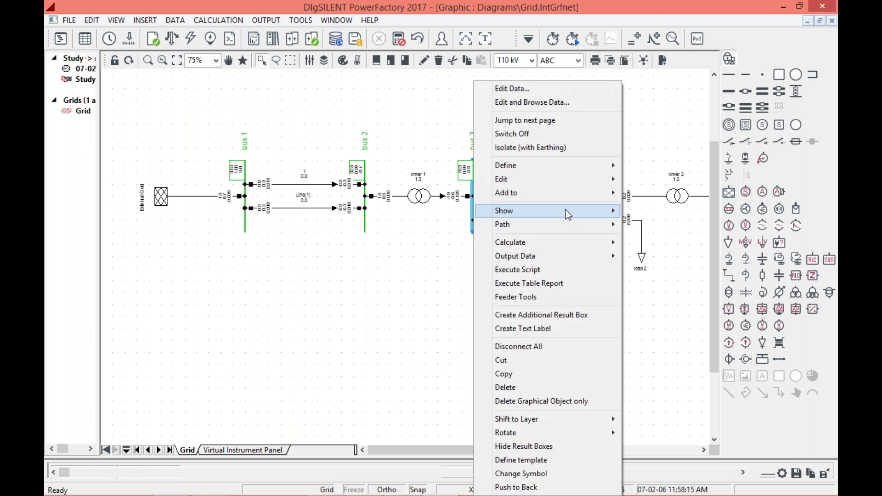
mouse_move(583, 242)
mouse_move(598, 163)
click(652, 161)
Select the voltage magnitude u1 (p.u.) as bus 3's load flow result variable and close the results list.
click(215, 231)
double_click(215, 231)
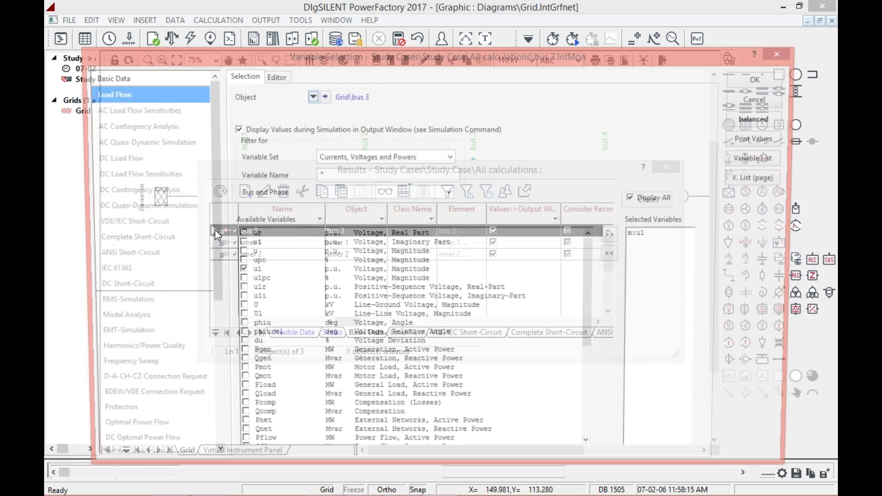
click(237, 272)
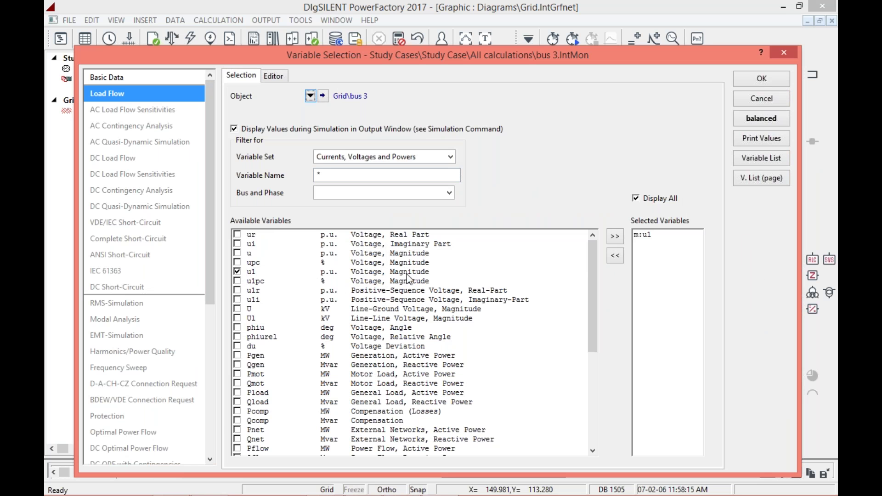
click(750, 79)
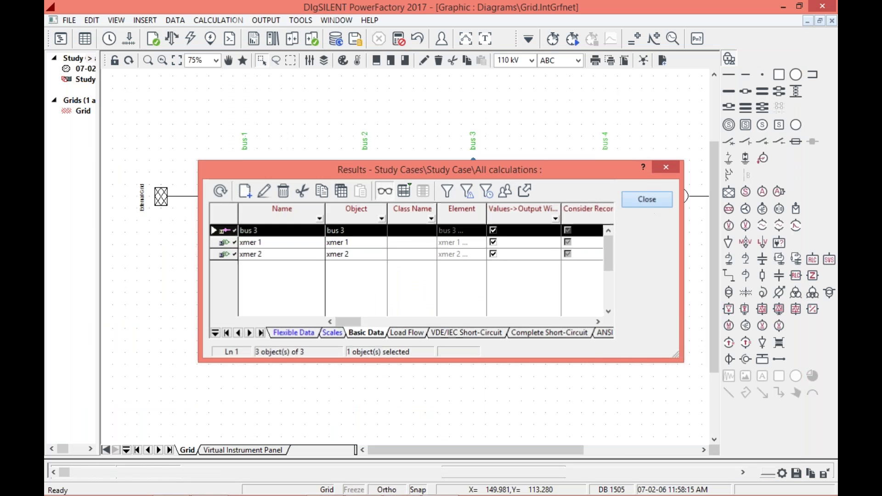
click(647, 198)
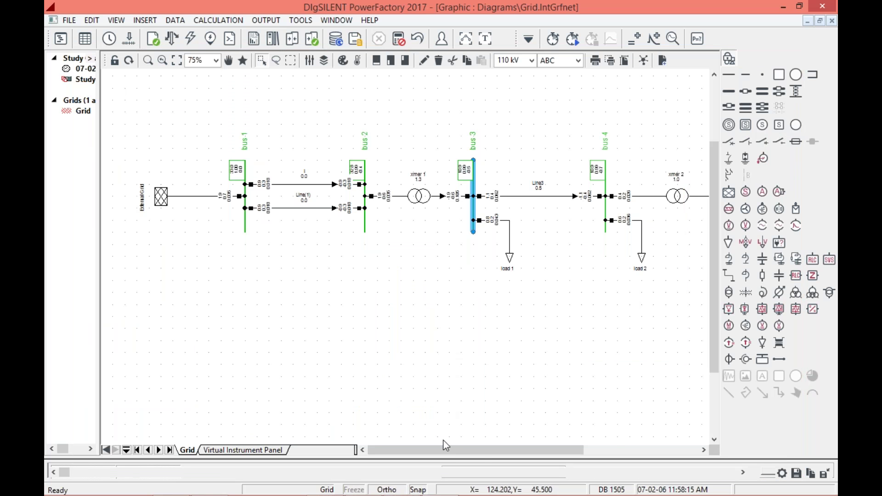
Define results for RMS/EMT simulation on Line3 between bus 3 and bus 4.
drag(478, 446, 547, 454)
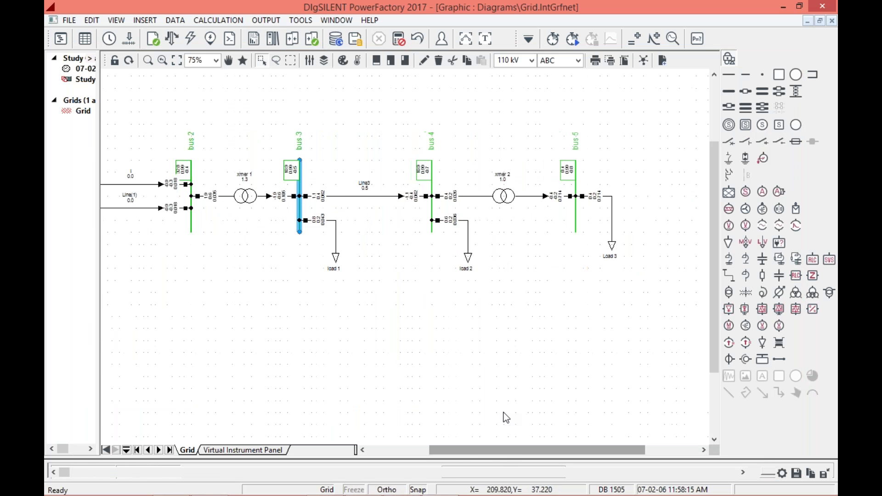
click(366, 199)
right_click(366, 199)
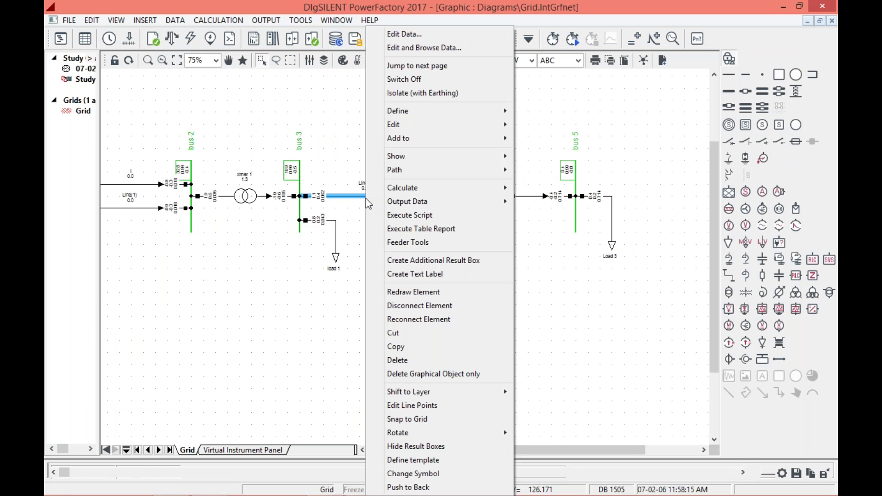
mouse_move(499, 117)
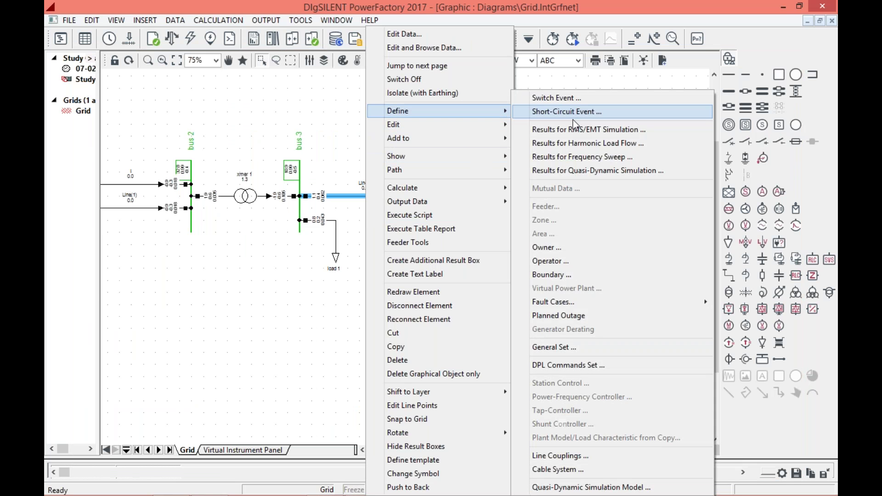
click(574, 130)
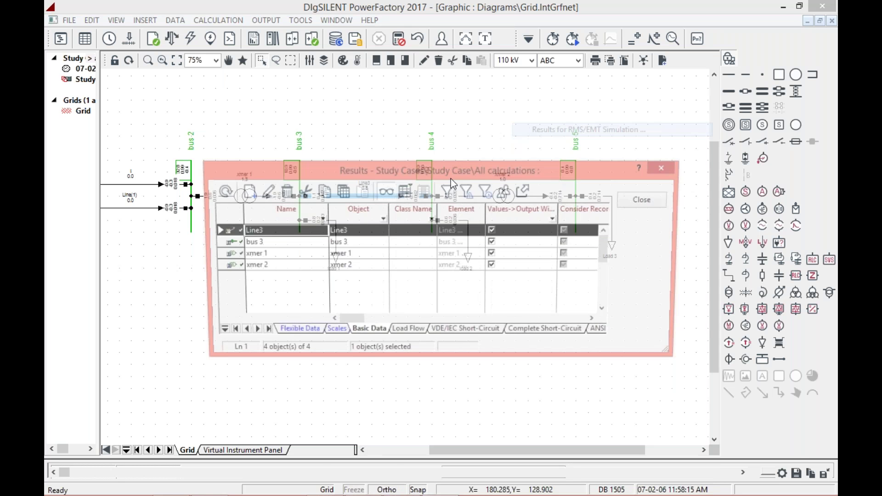
Add the calculation parameter loading (%) to Line3's load flow result variables and close the results list.
double_click(224, 235)
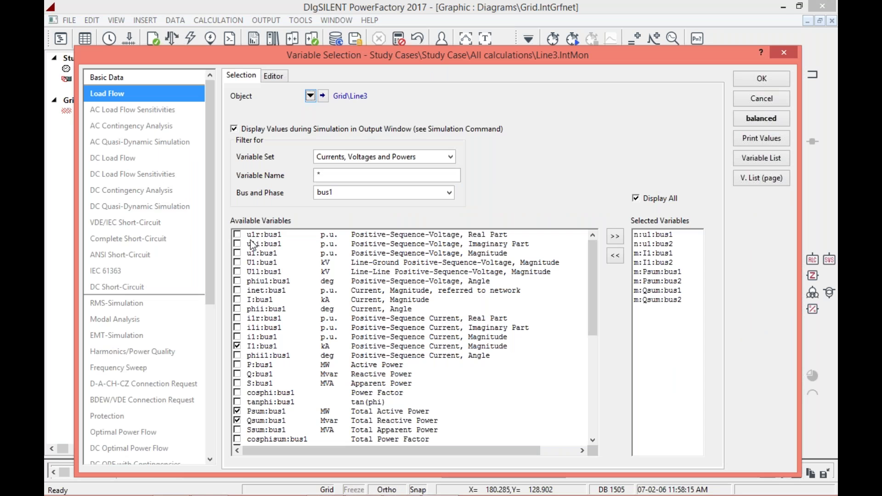
click(363, 157)
click(365, 196)
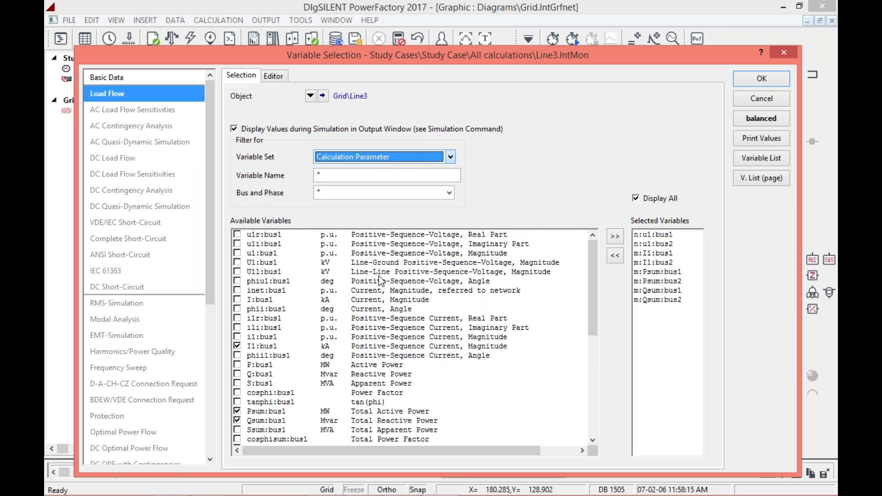
click(237, 346)
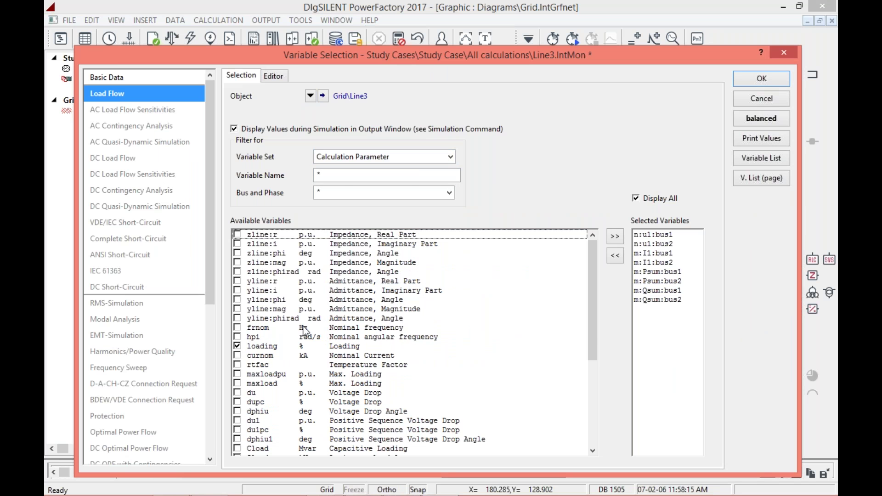
click(753, 79)
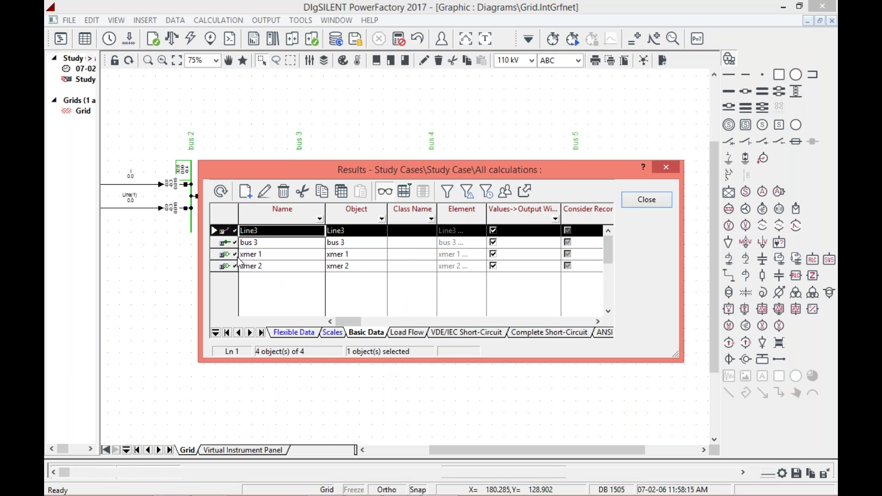
click(646, 199)
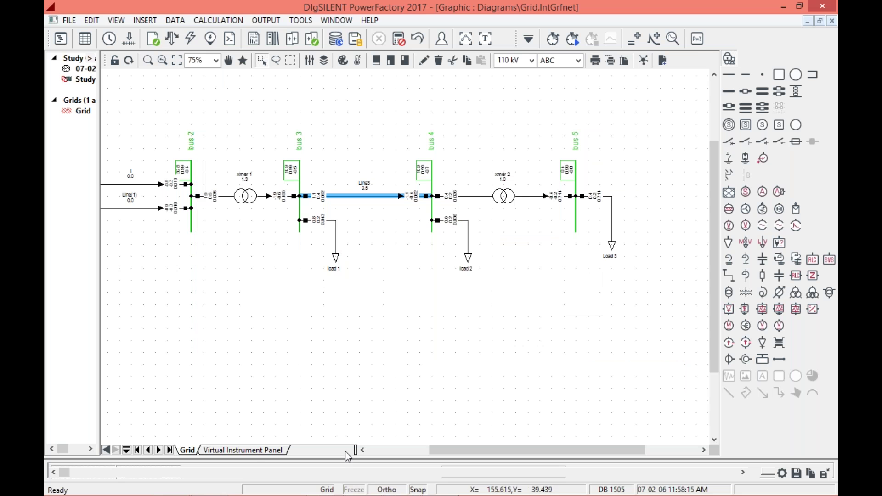
Open the settings of the empty subplot in the Virtual Instrument Panel.
click(246, 450)
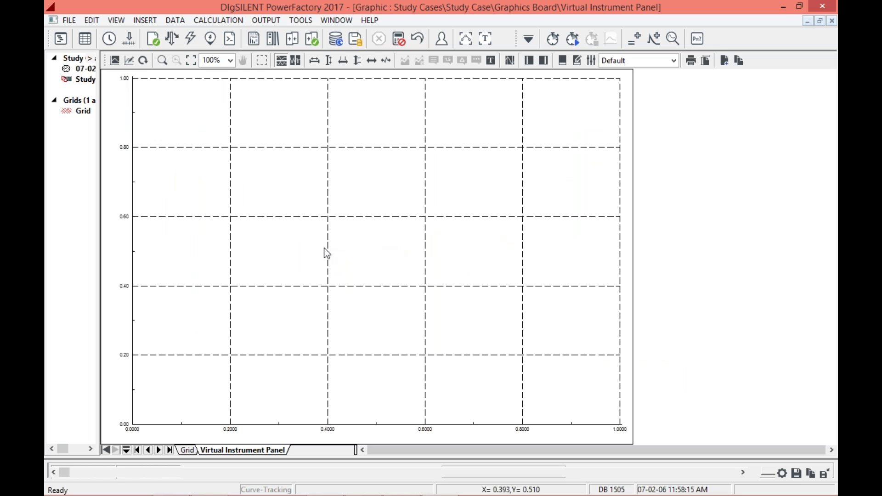
click(351, 241)
double_click(351, 242)
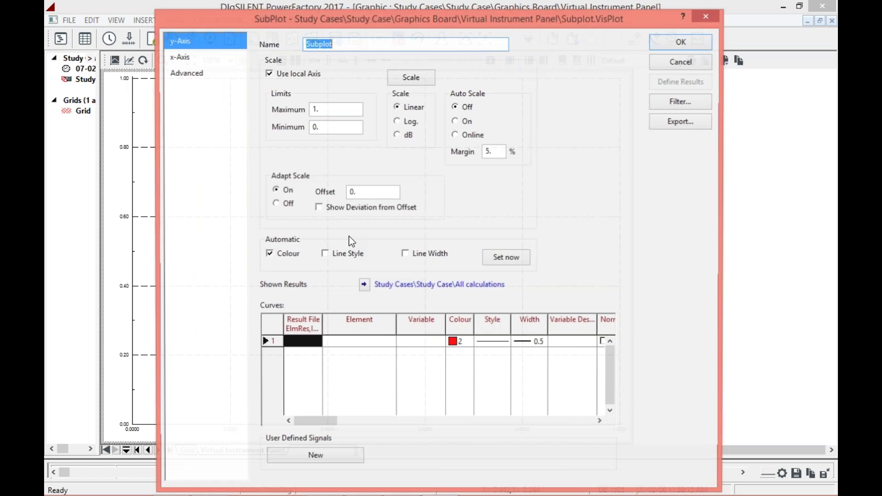
click(682, 41)
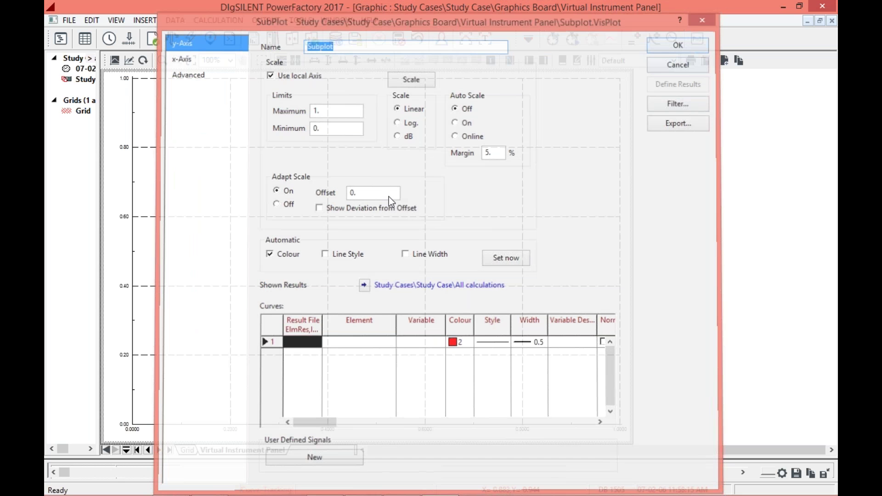
double_click(303, 347)
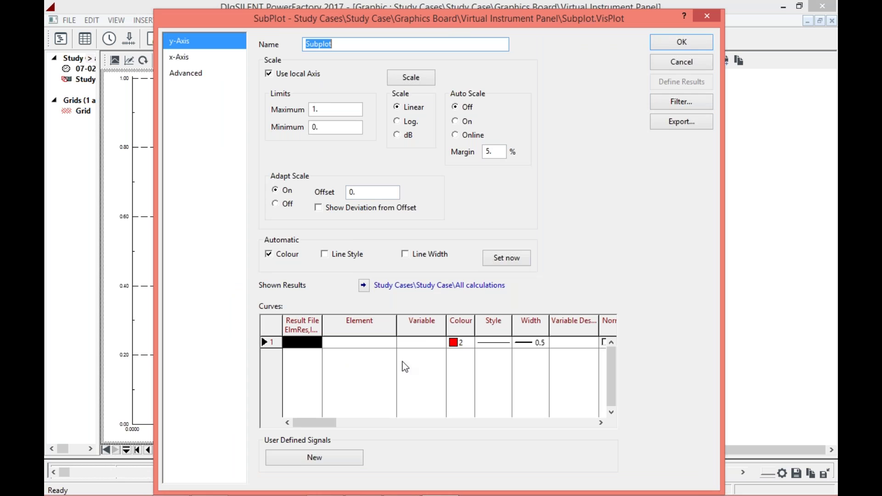
Assign the All calculations result file and the element Line3 to the subplot's first curve.
double_click(292, 344)
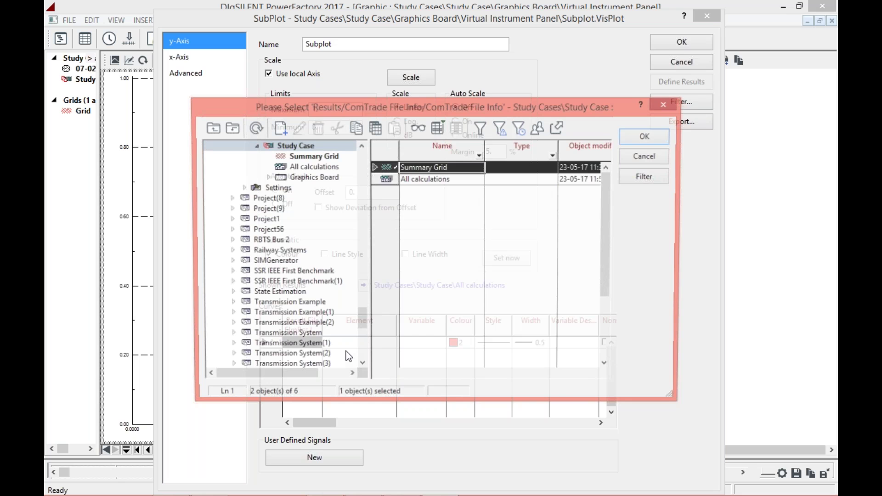
click(385, 182)
click(661, 137)
click(346, 342)
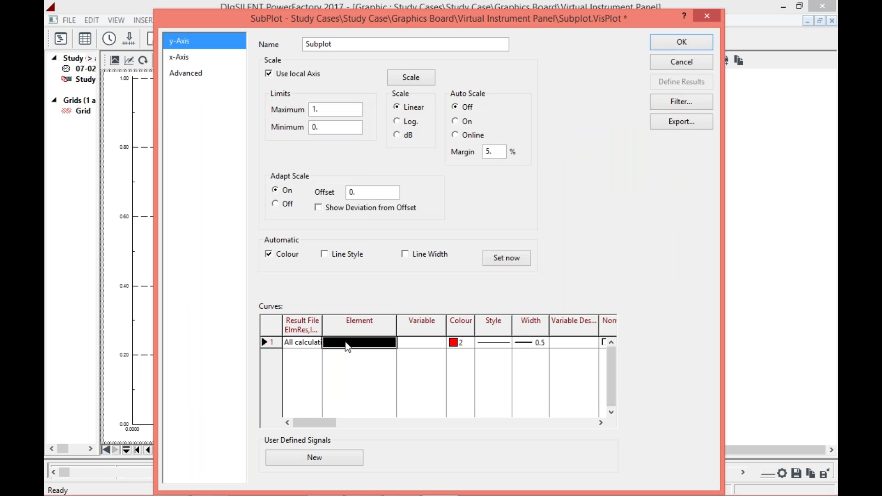
double_click(345, 344)
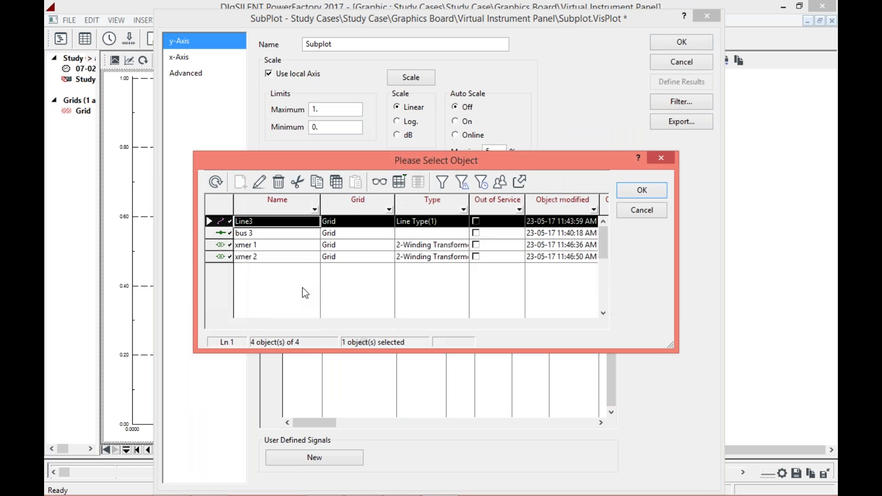
click(640, 191)
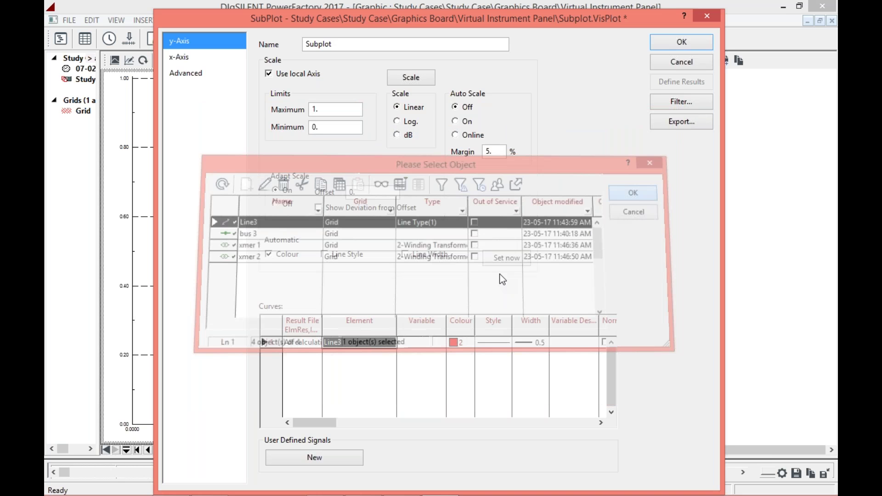
Insert a curve row above Line3 using the All calculations result file and the element bus 3.
right_click(261, 354)
click(296, 442)
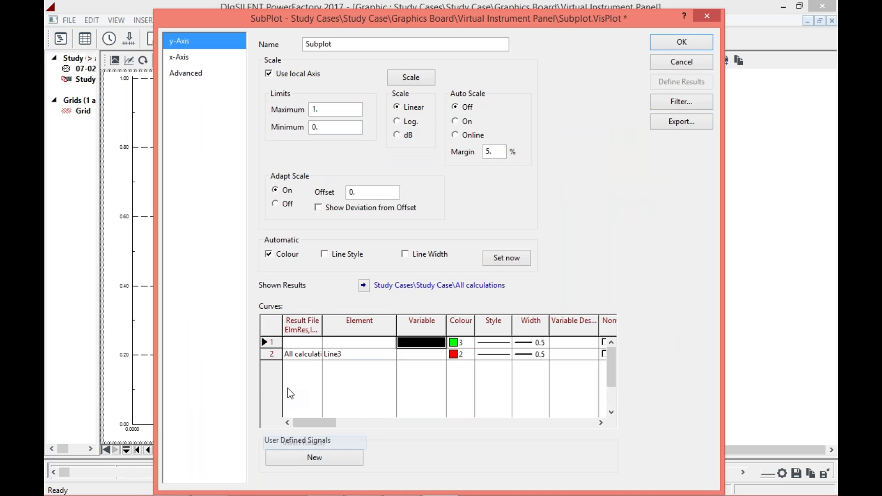
click(306, 345)
double_click(307, 349)
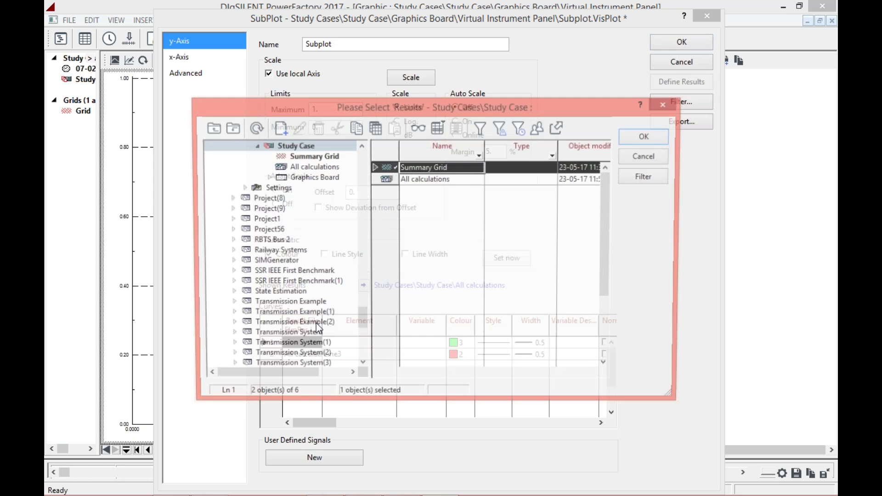
click(647, 136)
double_click(364, 342)
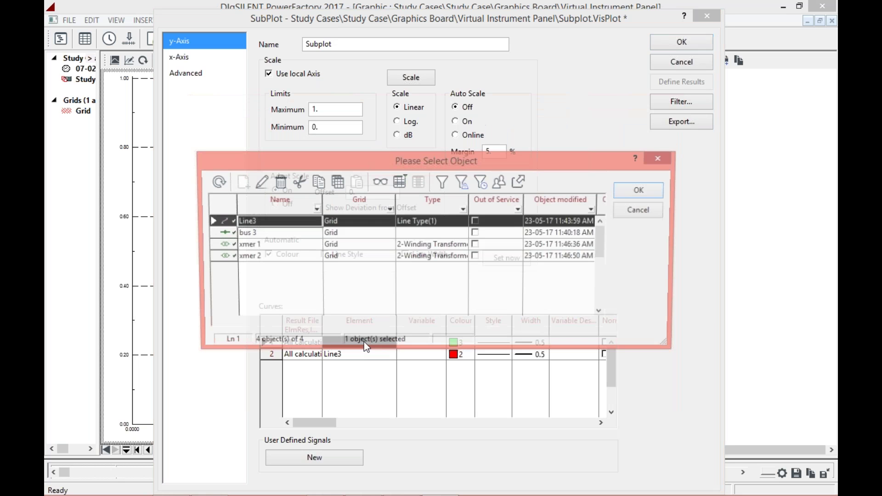
click(215, 233)
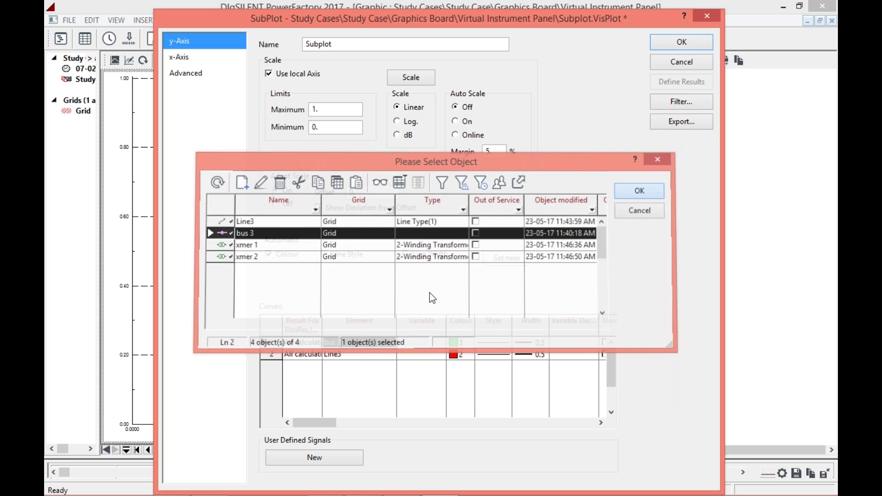
key(Return)
Insert a curve row above bus 3 using the All calculations result file and the element xmer 1.
right_click(269, 365)
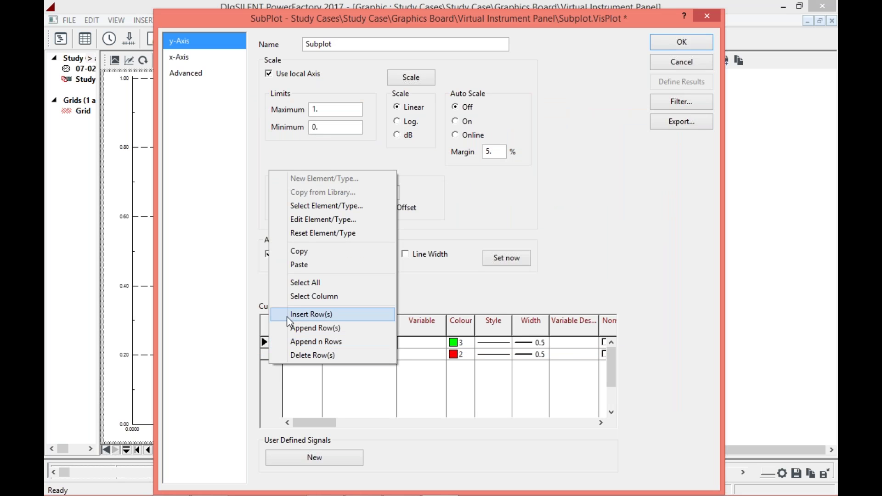
click(294, 311)
double_click(291, 347)
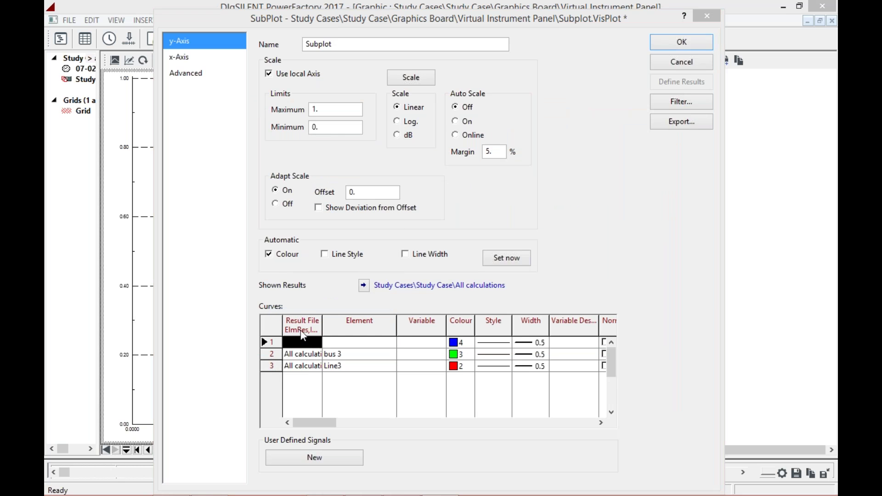
click(427, 178)
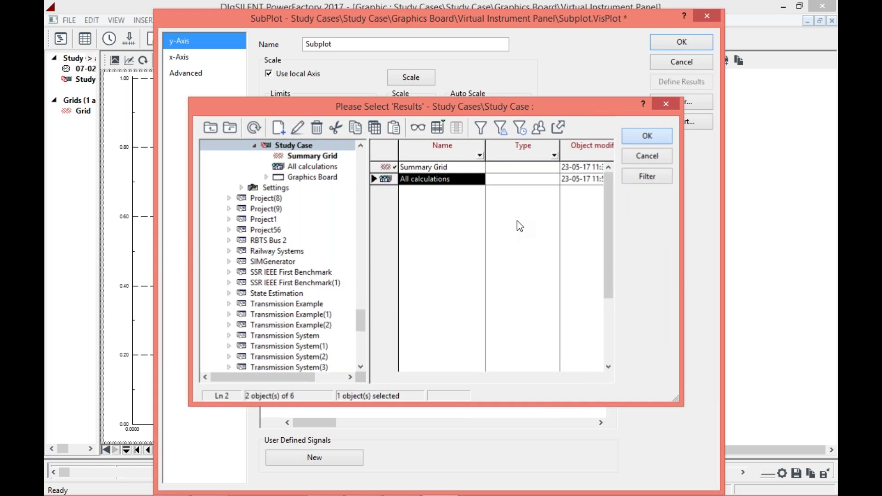
key(Return)
click(246, 245)
click(648, 190)
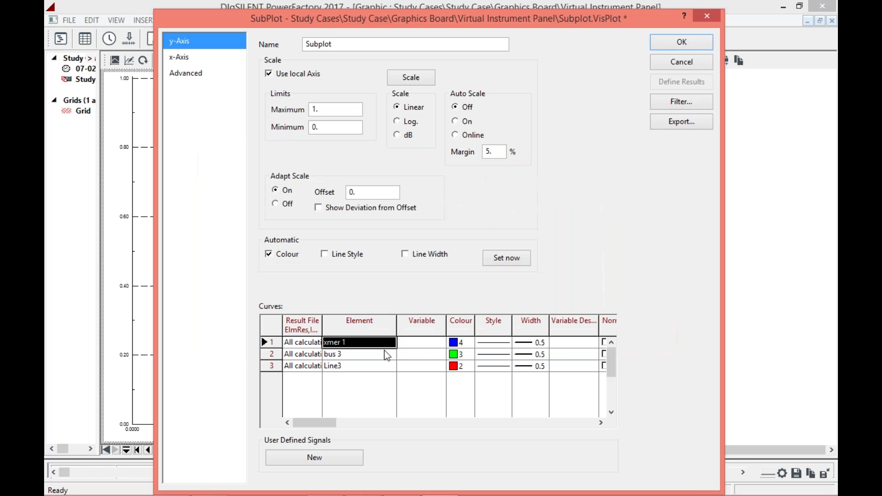
Insert a curve row above xmer 1 using the All calculations result file and the element xmer 2.
right_click(280, 366)
click(312, 328)
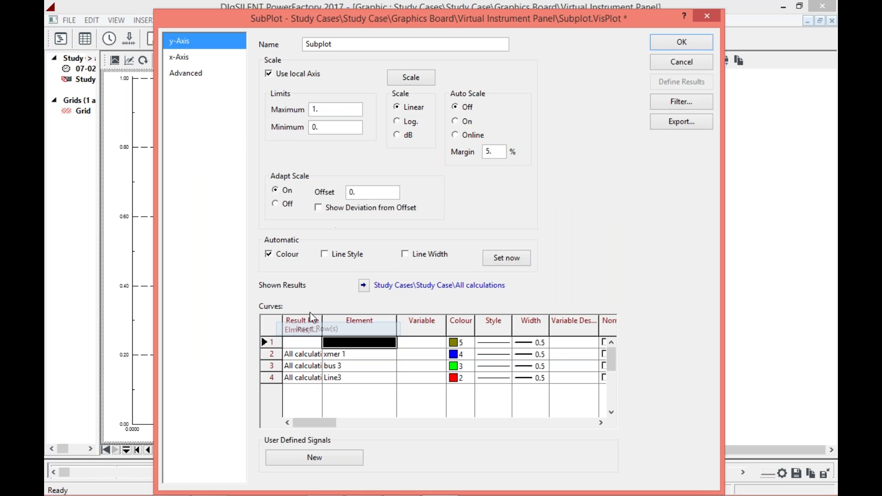
double_click(290, 343)
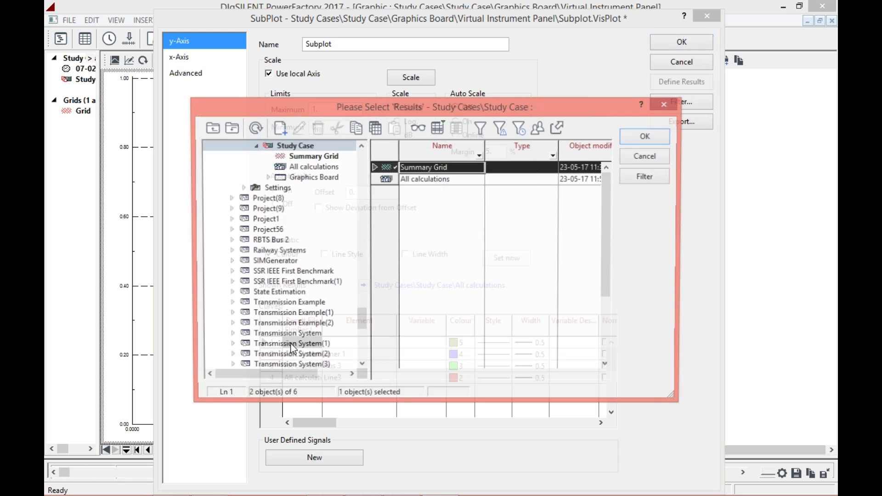
click(427, 178)
click(633, 137)
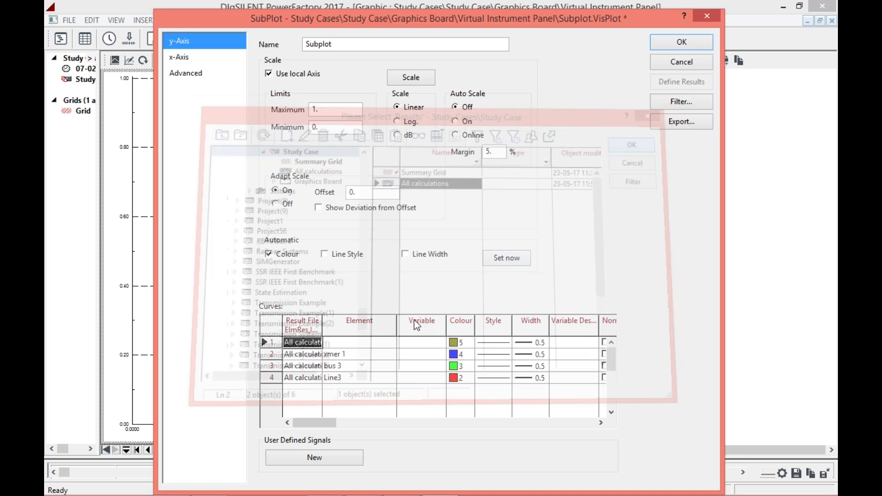
double_click(352, 346)
click(254, 257)
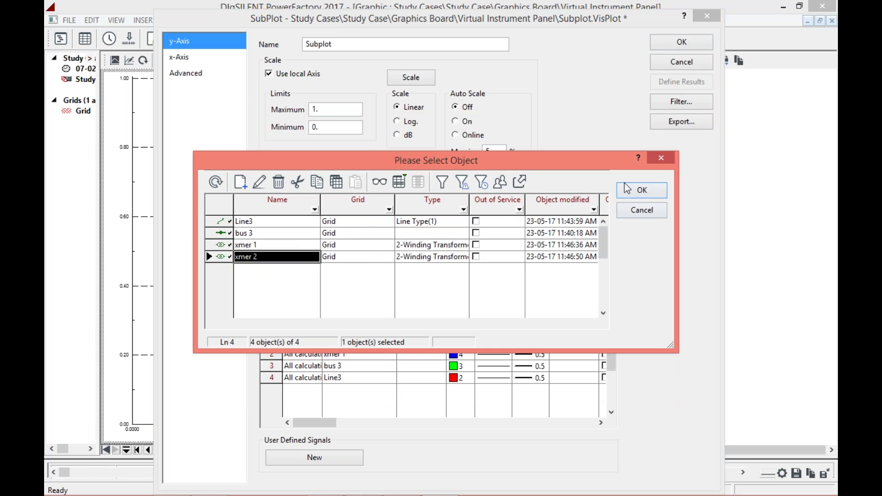
click(641, 190)
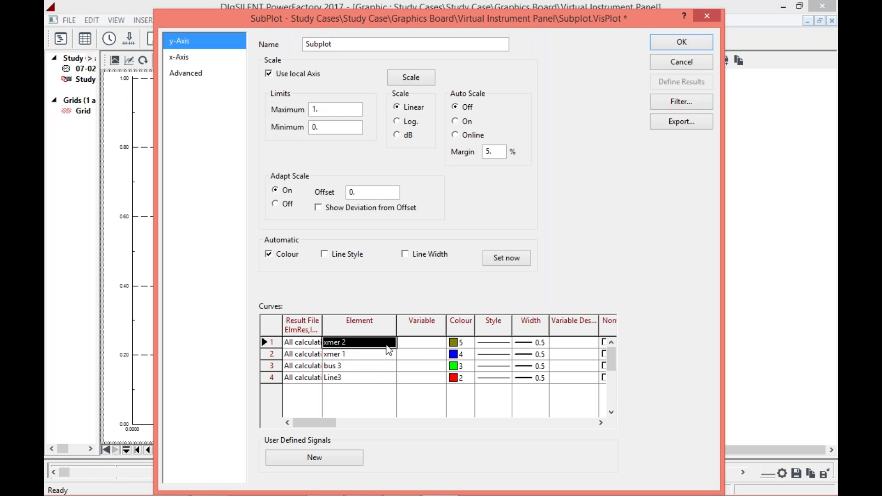
Assign the c:loading variable to both the xmer 2 and xmer 1 curves.
double_click(415, 342)
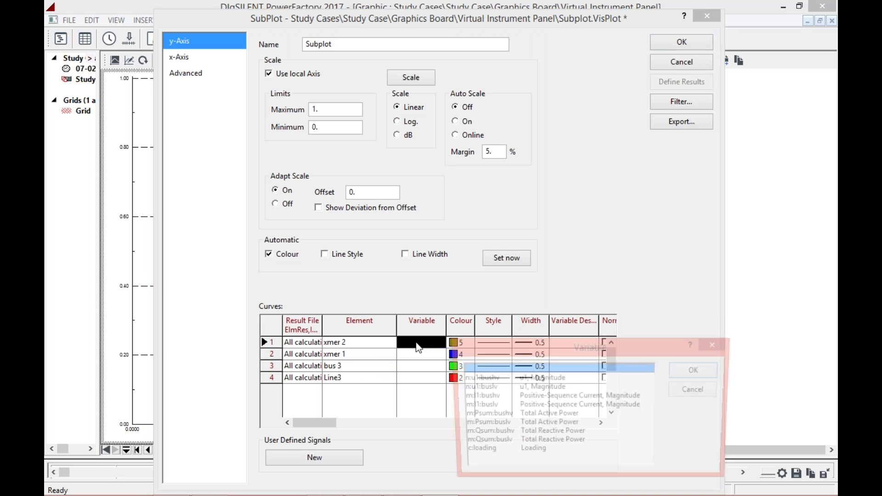
click(519, 452)
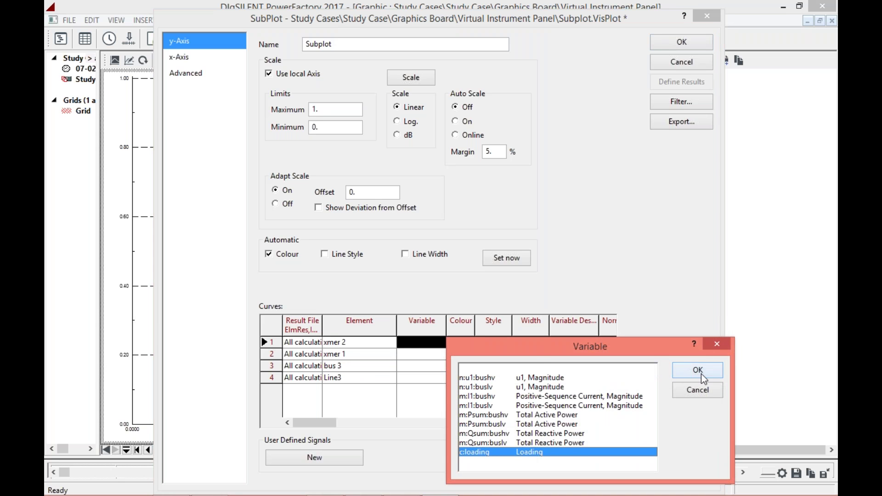
click(698, 371)
double_click(424, 360)
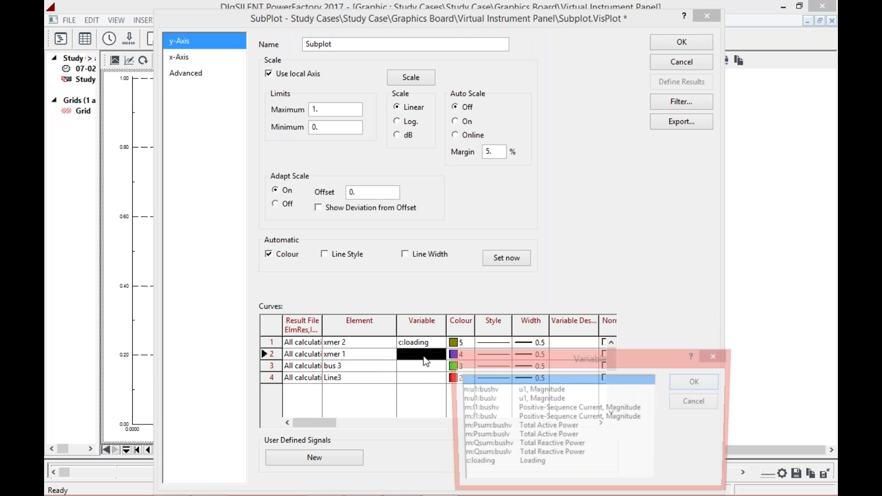
click(536, 465)
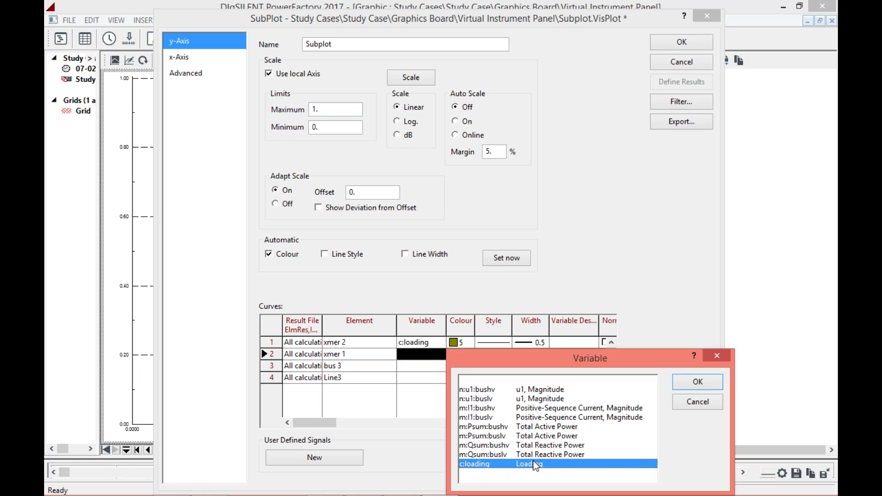
click(674, 382)
Assign the m:u1 variable to the bus 3 curve and c:loading to the Line3 curve.
click(420, 368)
double_click(423, 372)
click(514, 402)
click(585, 394)
double_click(423, 377)
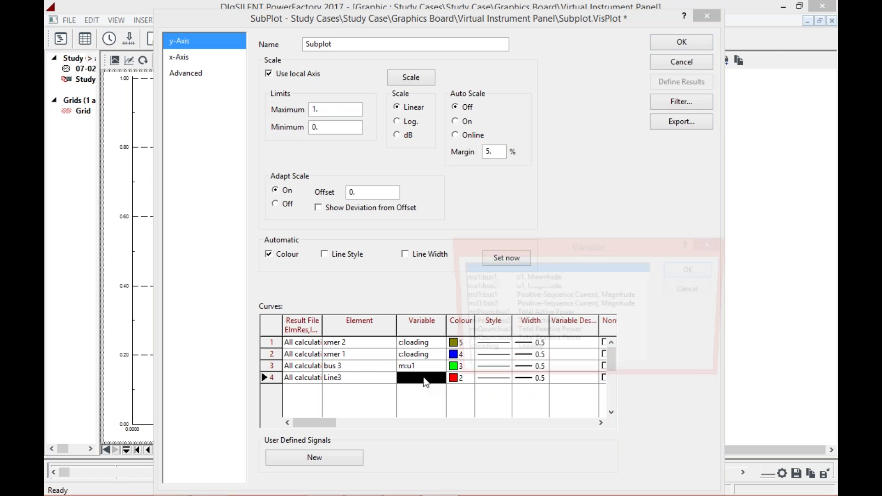
click(525, 352)
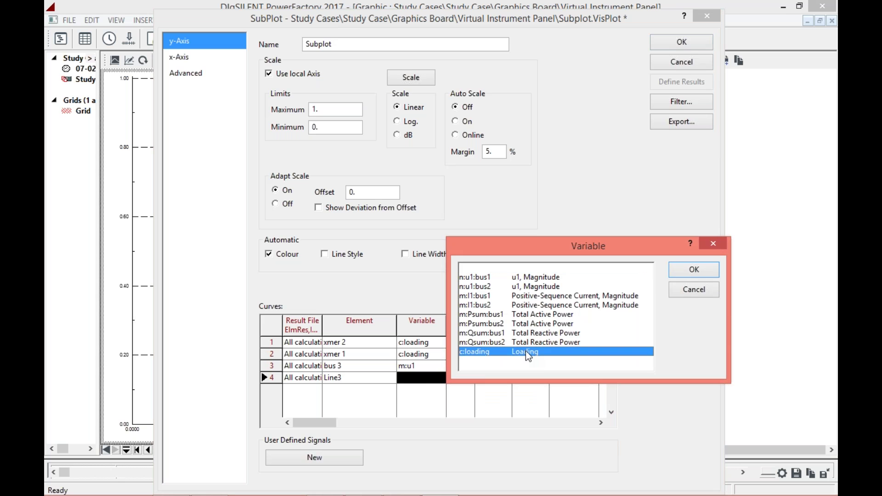
click(695, 270)
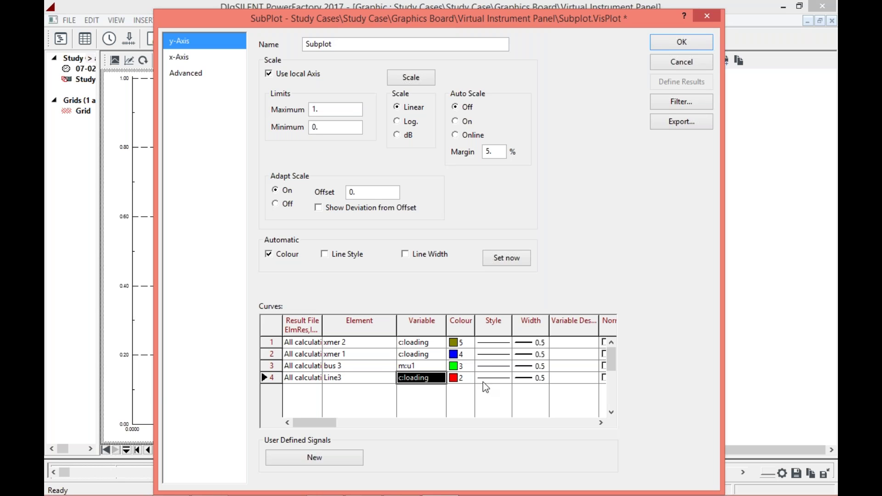
Browse the available curve colours and set the xmer 2 curve to black (colour 1).
double_click(467, 346)
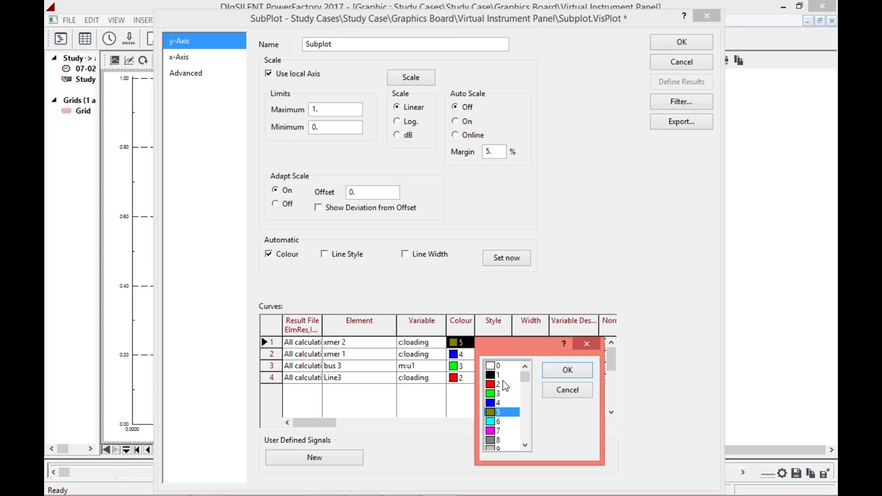
click(525, 445)
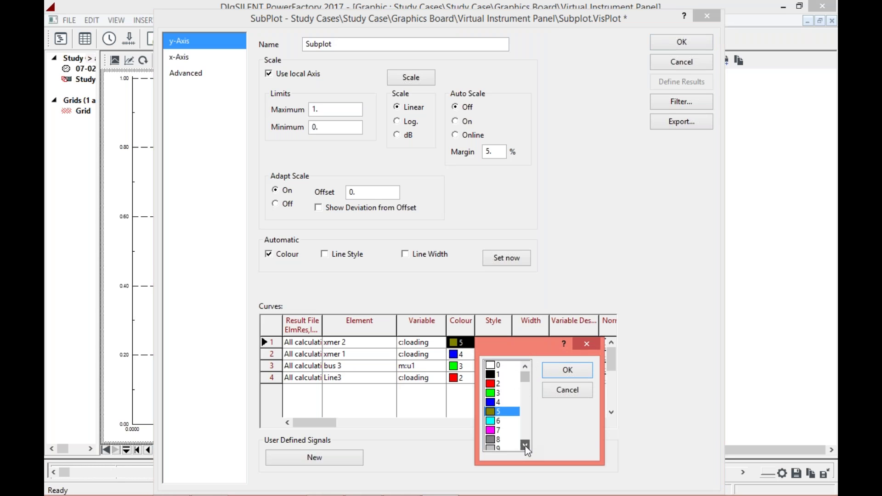
click(525, 445)
click(525, 446)
click(525, 446)
click(525, 446)
click(525, 446)
click(525, 445)
click(525, 445)
click(525, 445)
click(525, 446)
click(525, 446)
click(525, 446)
click(525, 445)
click(525, 446)
click(525, 446)
click(525, 446)
drag(526, 384, 520, 372)
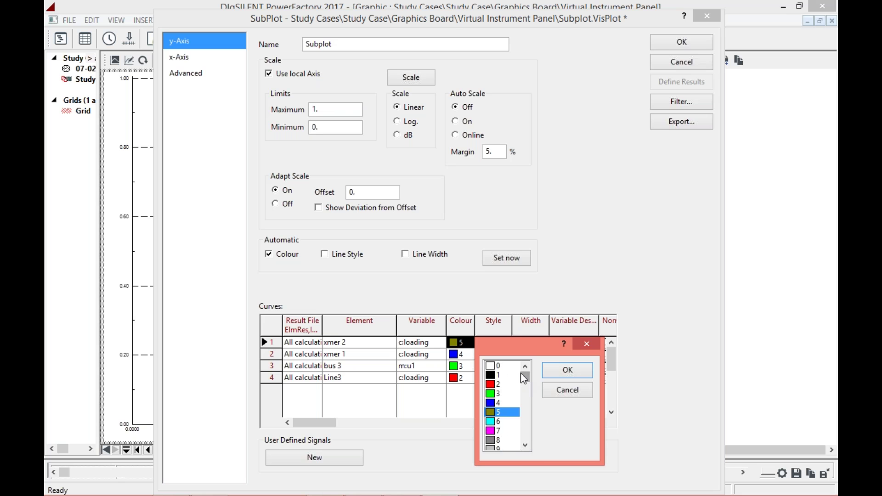
click(509, 375)
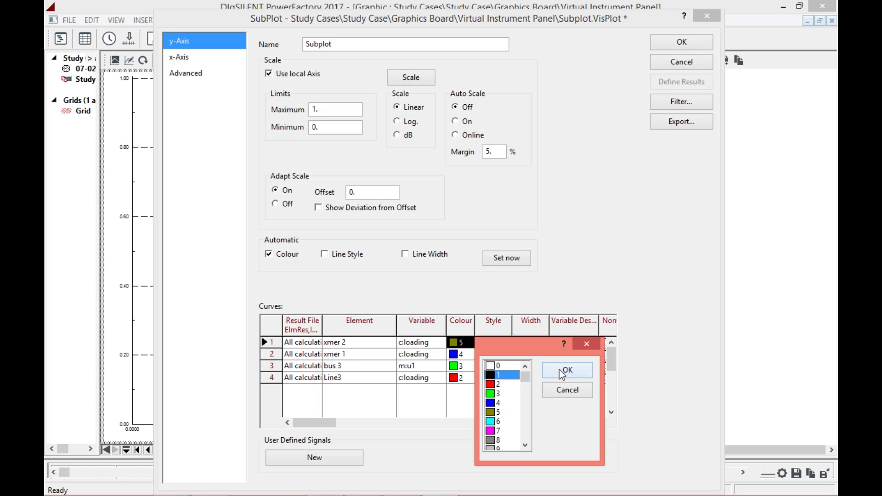
click(559, 371)
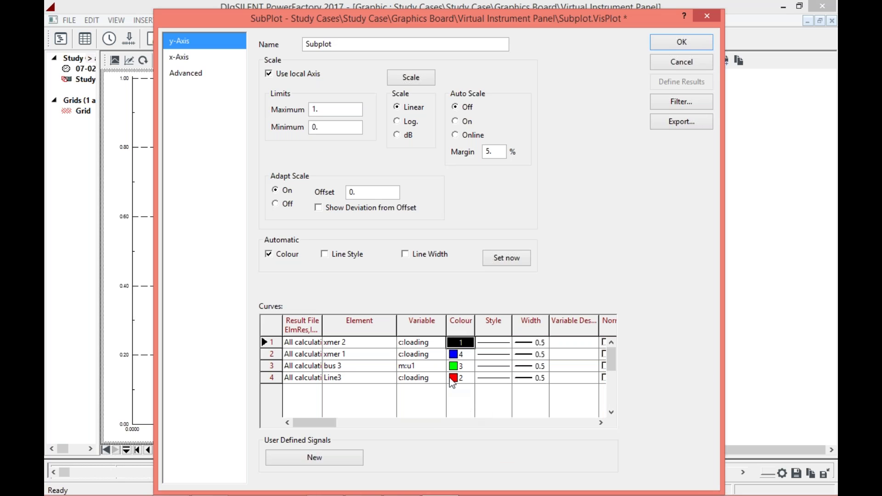
Set the xmer 2 curve's colour to cyan (6), keep its solid line style, and accept the subplot settings.
double_click(465, 347)
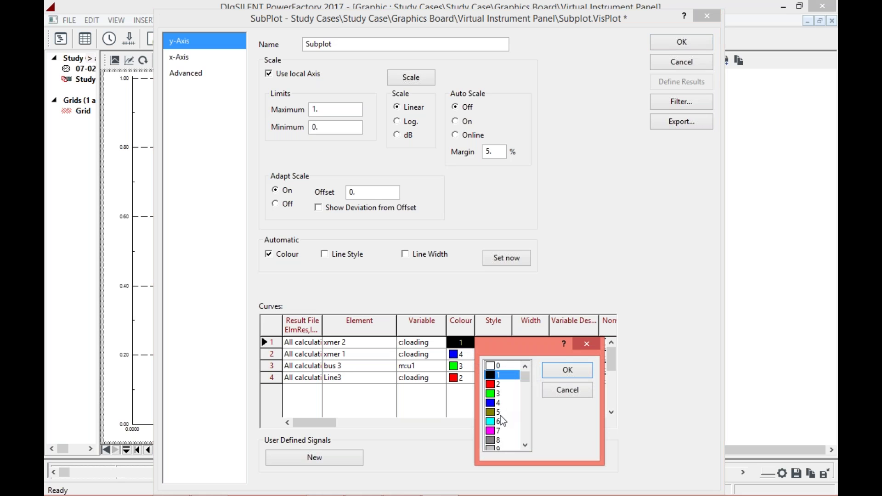
click(500, 421)
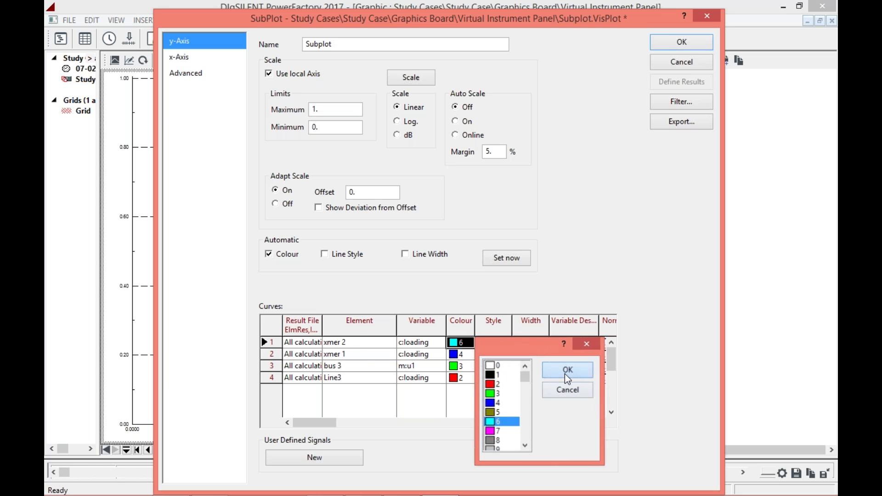
click(564, 374)
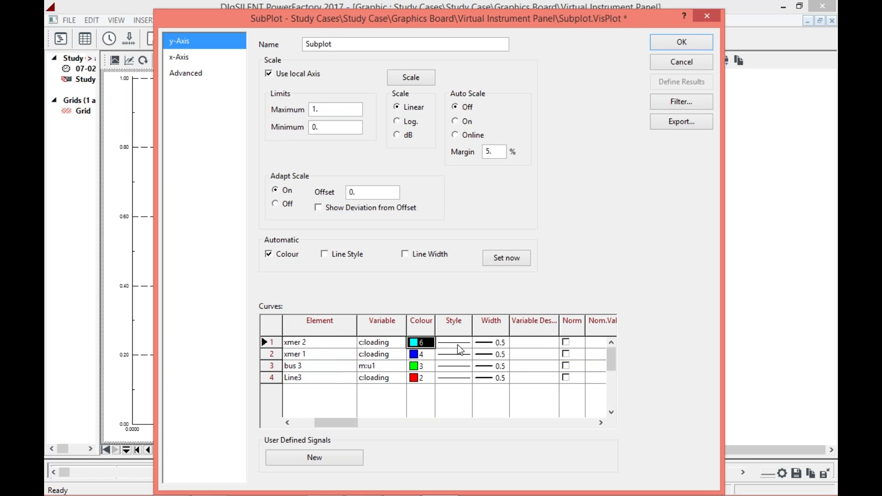
double_click(458, 345)
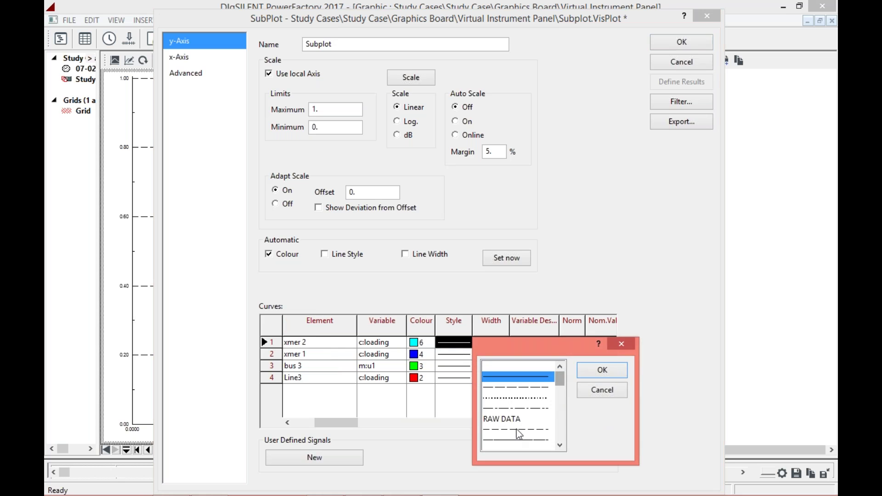
click(591, 372)
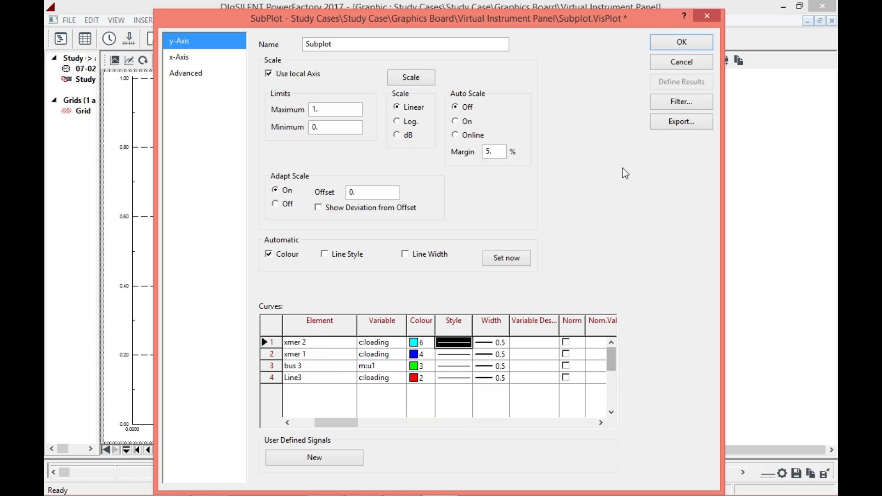
click(681, 41)
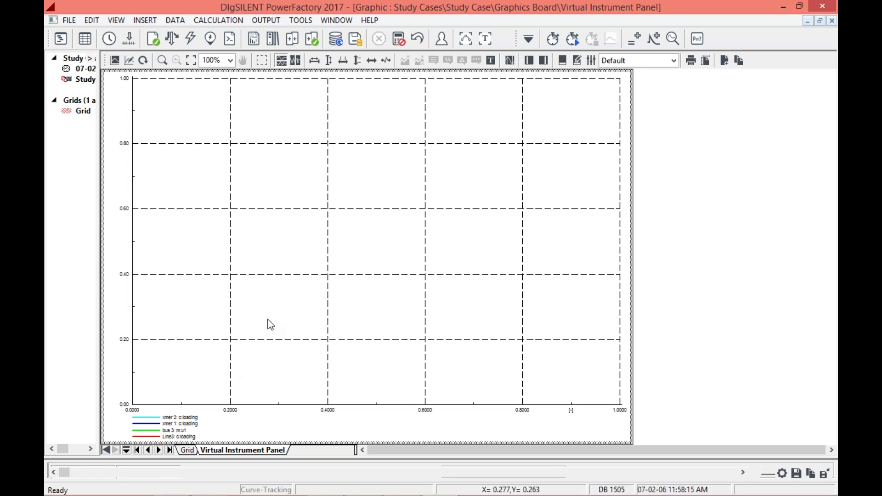
Calculate the initial conditions with RMS values and a balanced, positive sequence network, and open the Run Simulation settings.
click(551, 40)
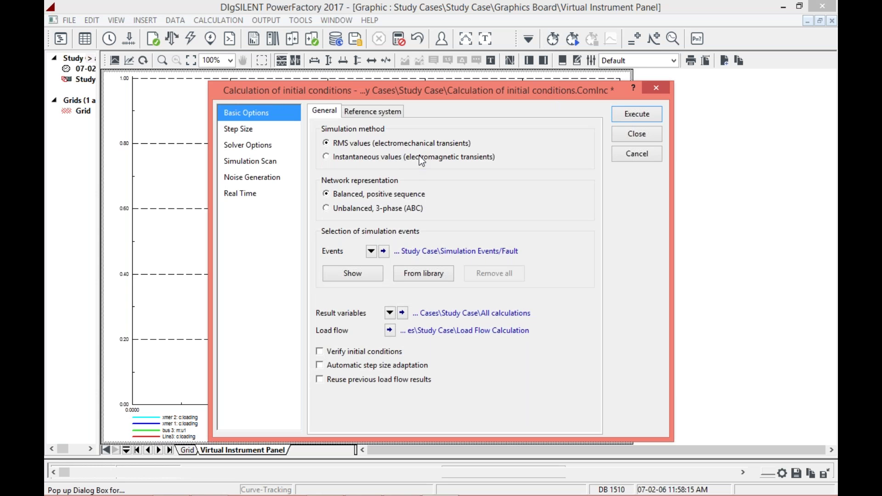
click(639, 115)
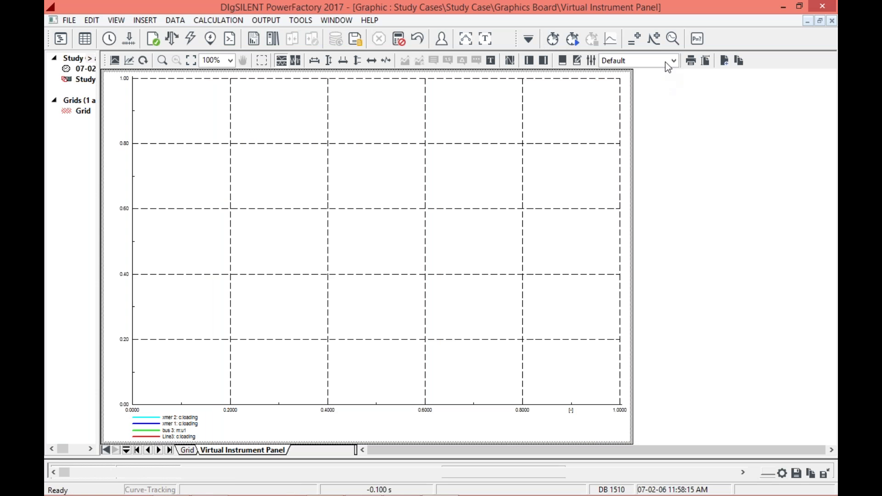
click(573, 39)
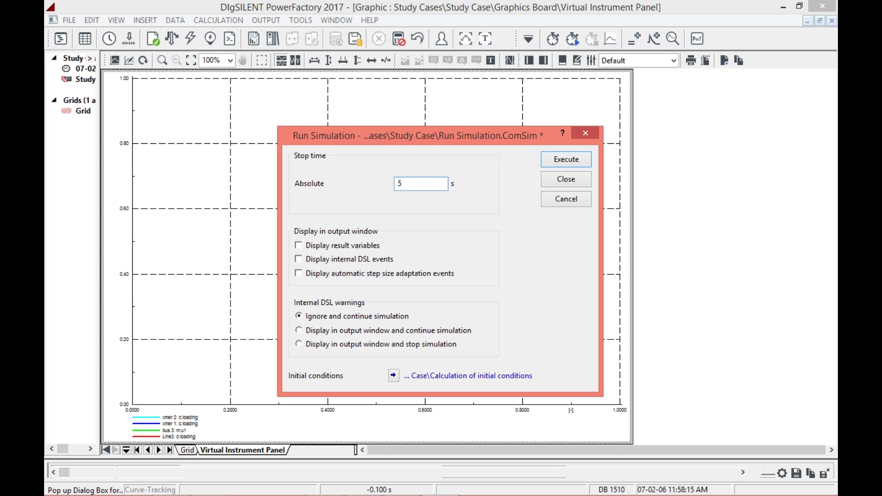
Run the simulation with a stop time of 5 s and scale the plot's y-axis automatically to fit all curves.
click(566, 160)
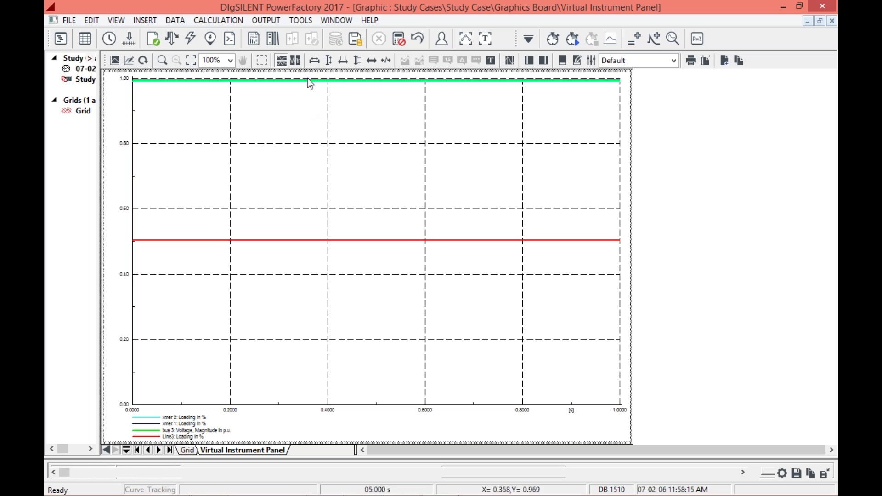
click(328, 63)
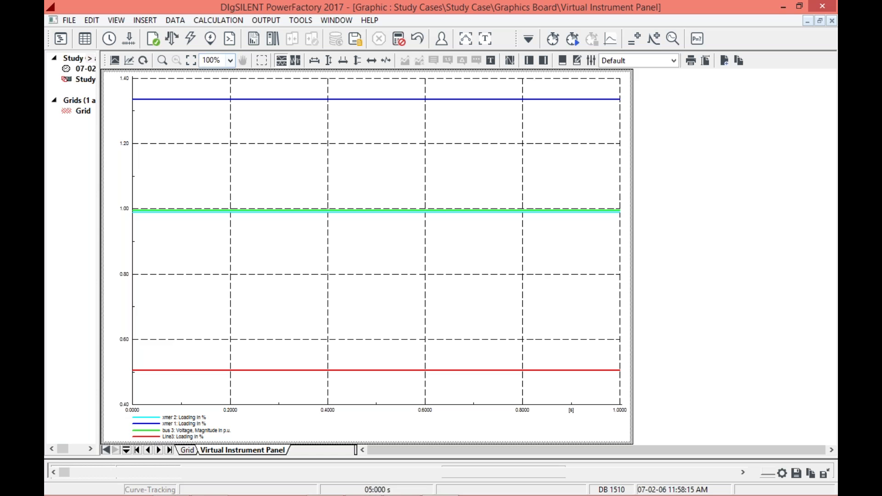
click(230, 60)
click(209, 86)
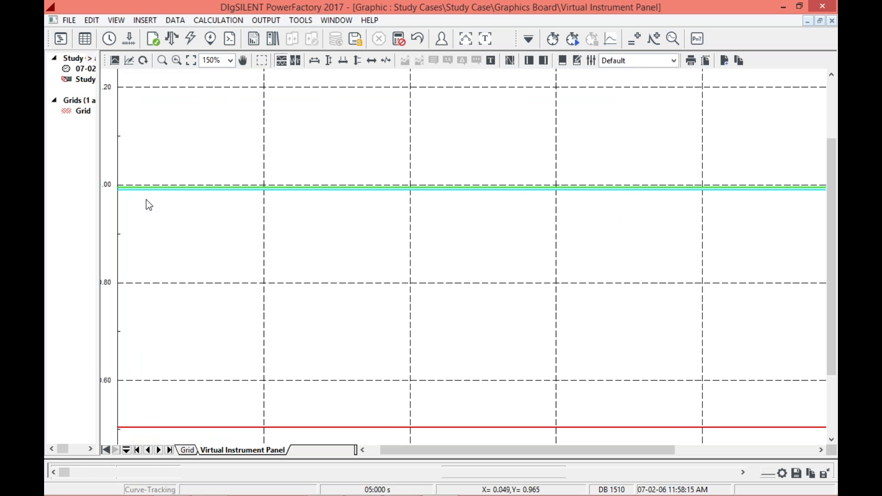
click(230, 60)
click(218, 74)
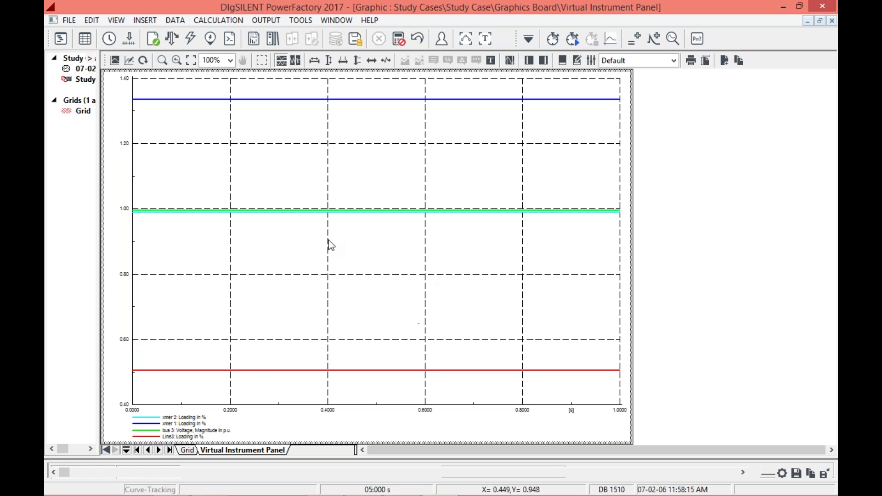
Change the subplot's presentation to bars in its advanced settings.
double_click(332, 204)
click(189, 73)
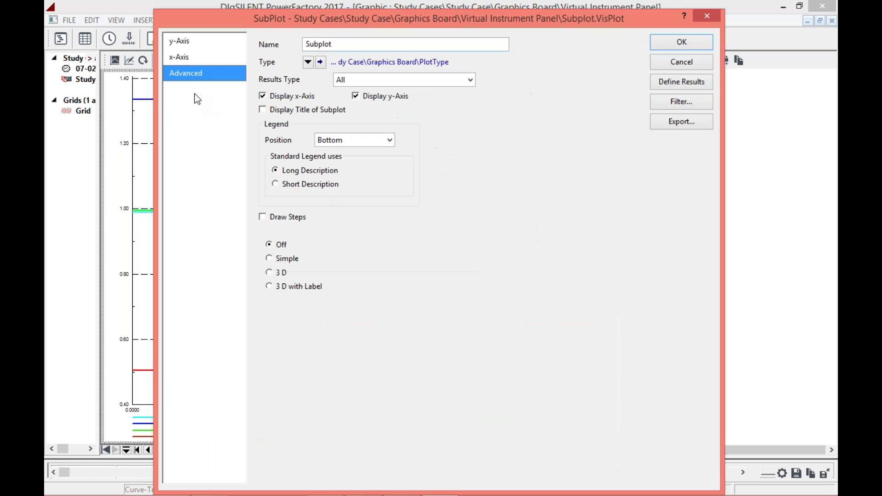
click(283, 391)
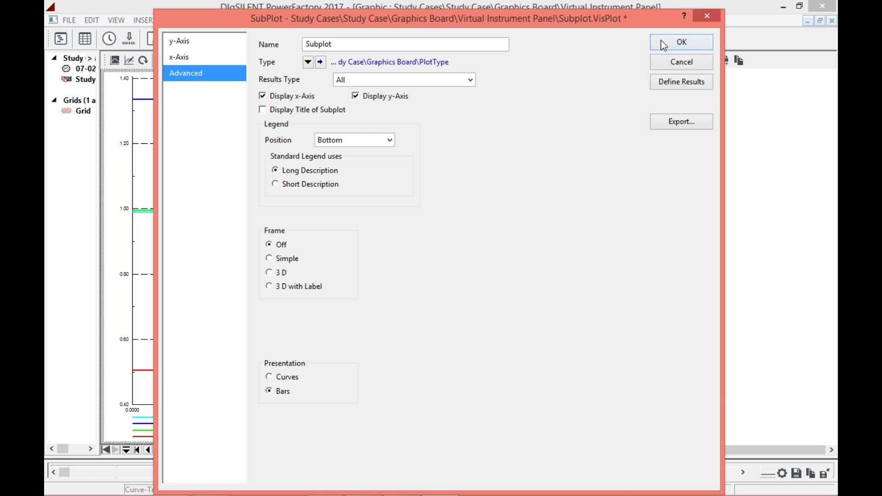
click(681, 41)
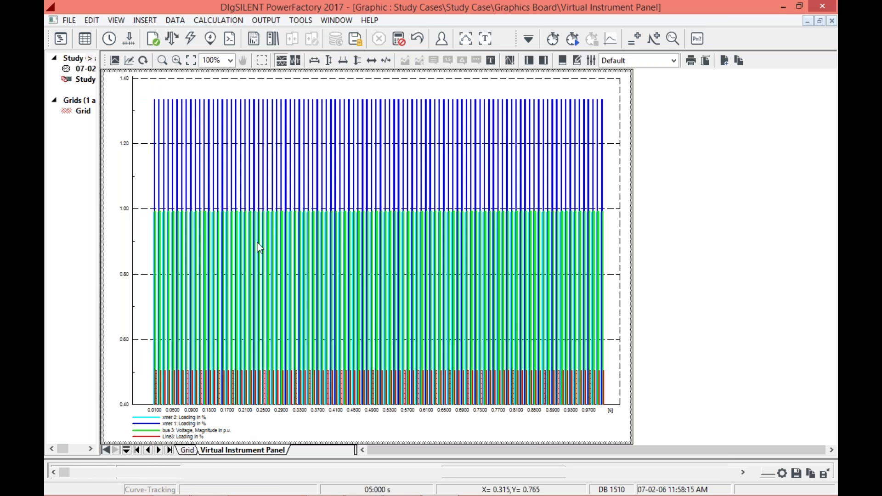
Set the subplot's presentation back to curves.
double_click(340, 235)
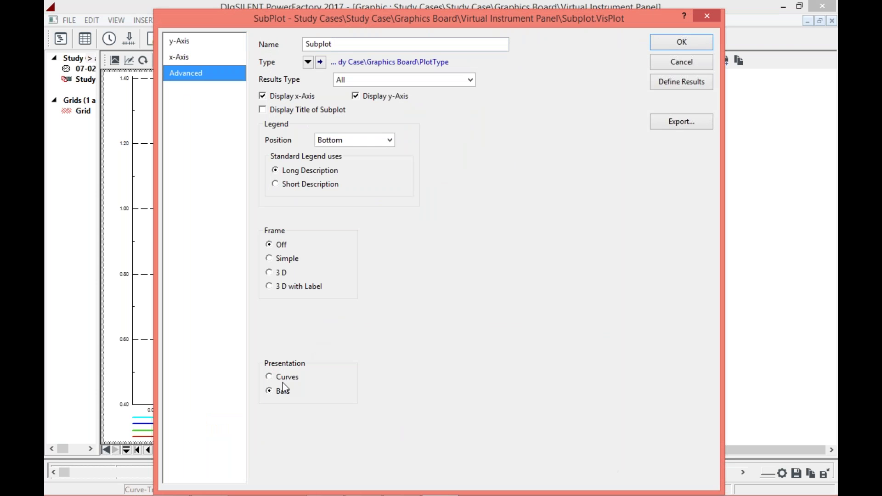
click(282, 377)
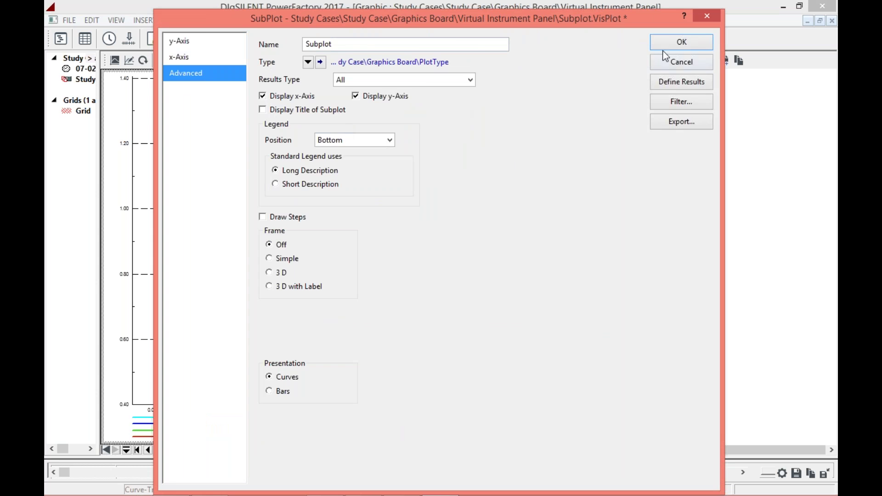
click(675, 43)
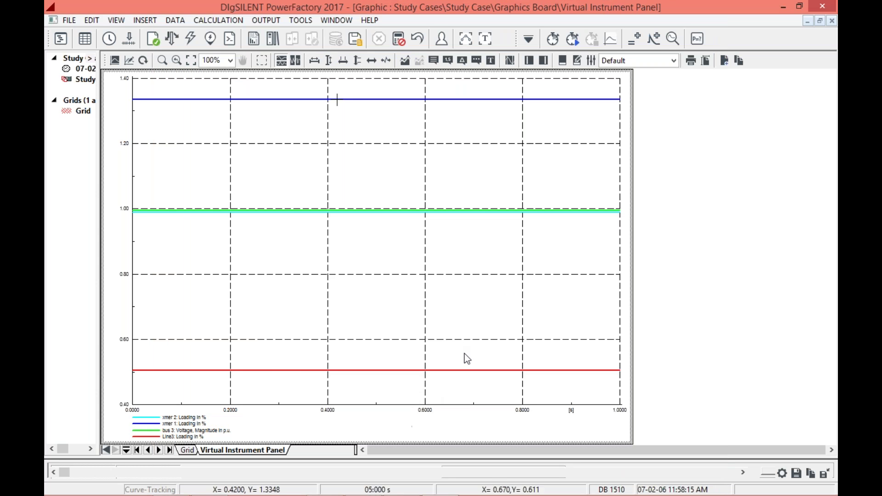
Open the Grid single-line diagram and look over the network from the external grid to bus 5.
click(187, 450)
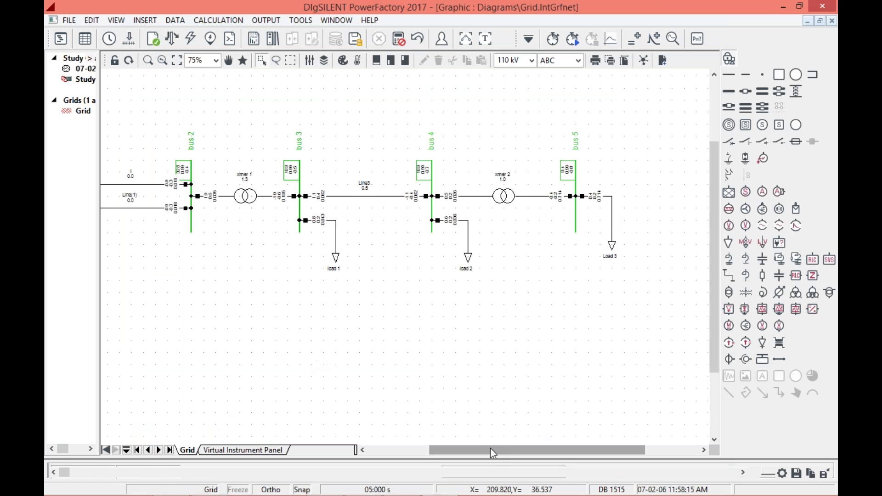
click(423, 450)
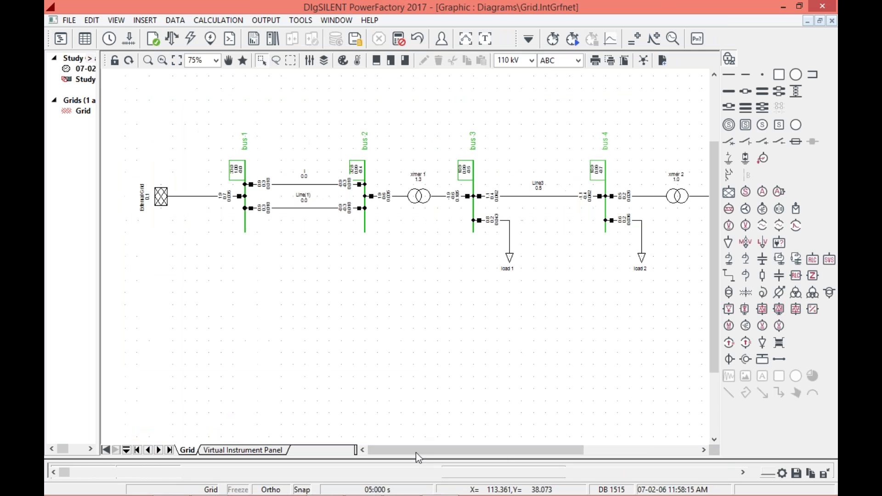
scroll(450, 454, right, 5)
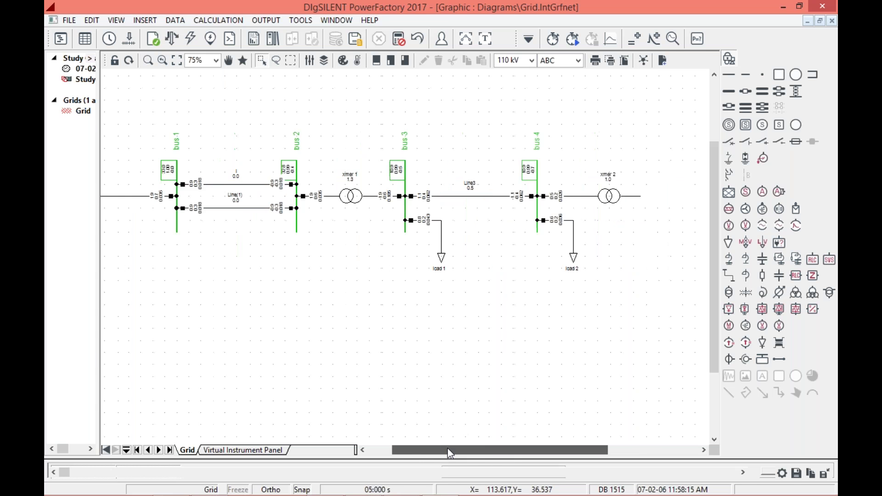
click(430, 454)
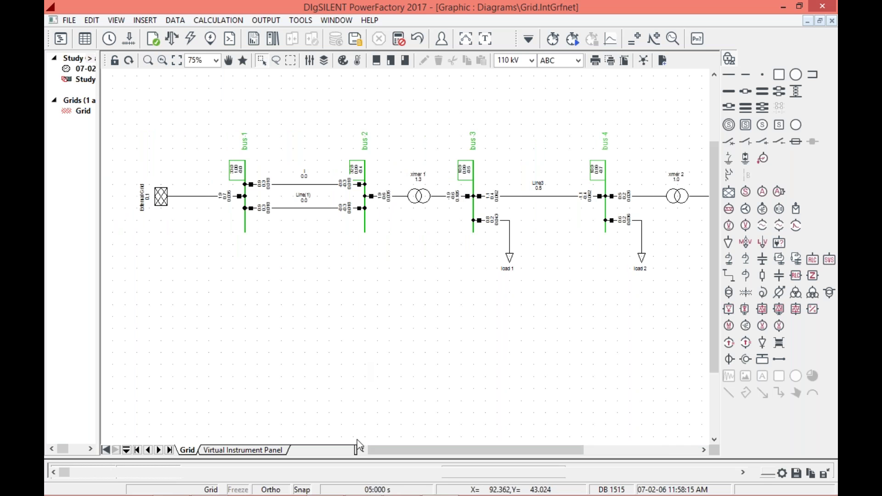
drag(423, 449, 399, 452)
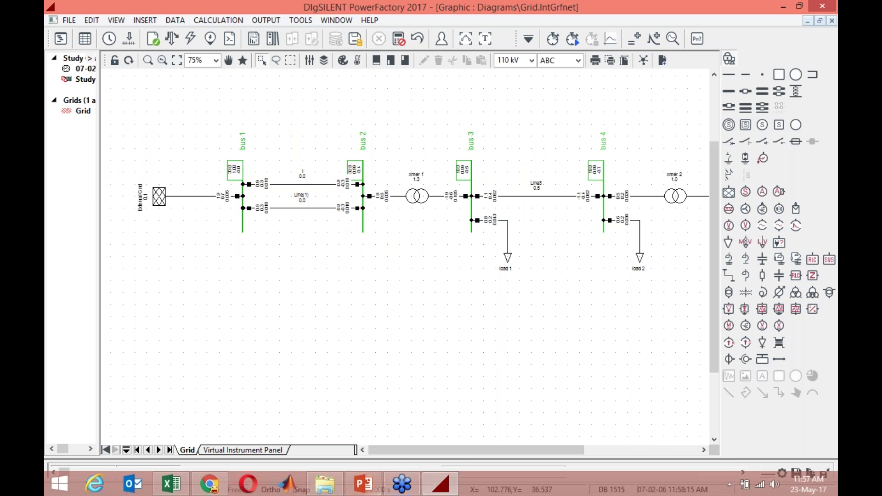
Switch to the open presentation in PowerPoint.
mouse_move(364, 485)
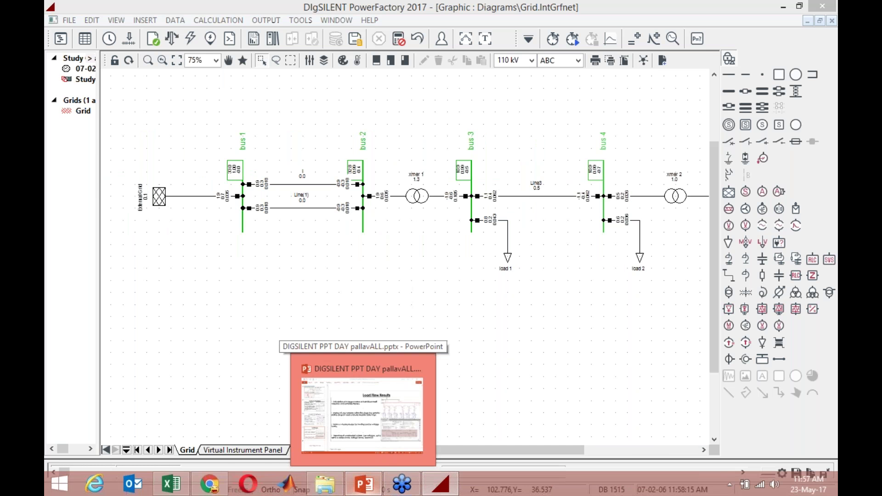
click(364, 483)
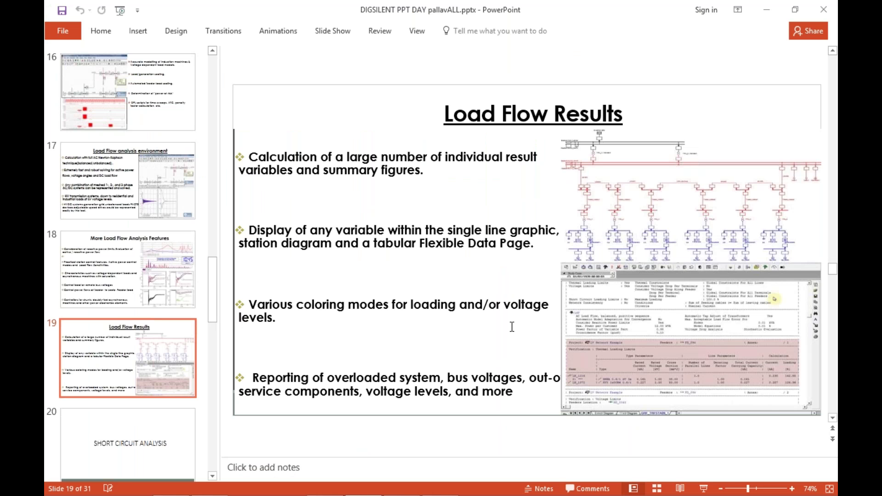
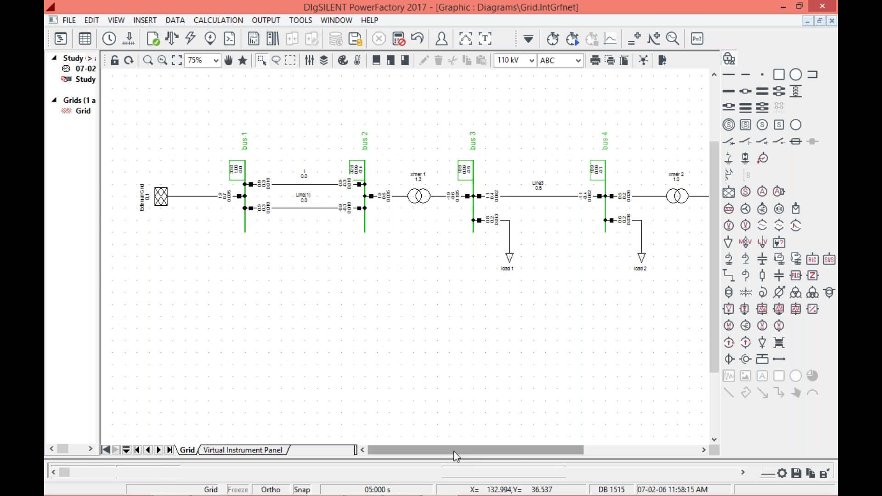
Open the Short-Circuit Calculation settings for the grid.
mouse_move(489, 448)
mouse_down()
mouse_move(523, 447)
mouse_move(501, 453)
mouse_up()
click(216, 60)
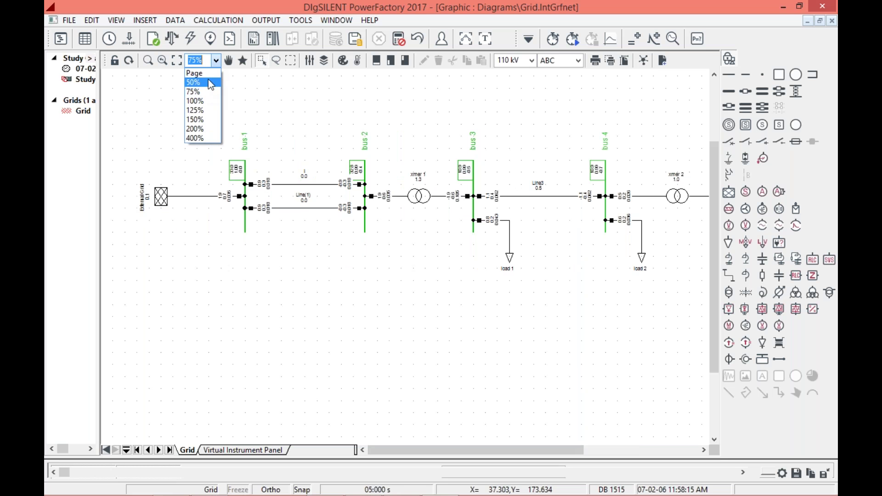
click(208, 82)
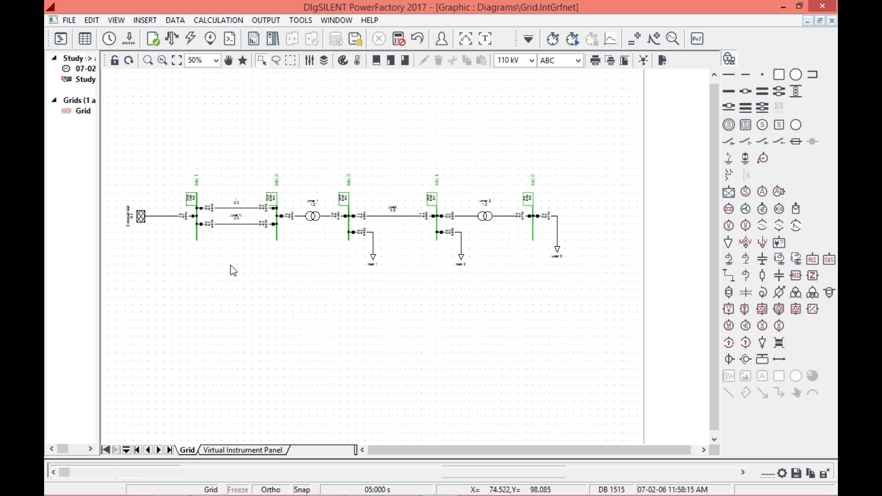
click(216, 66)
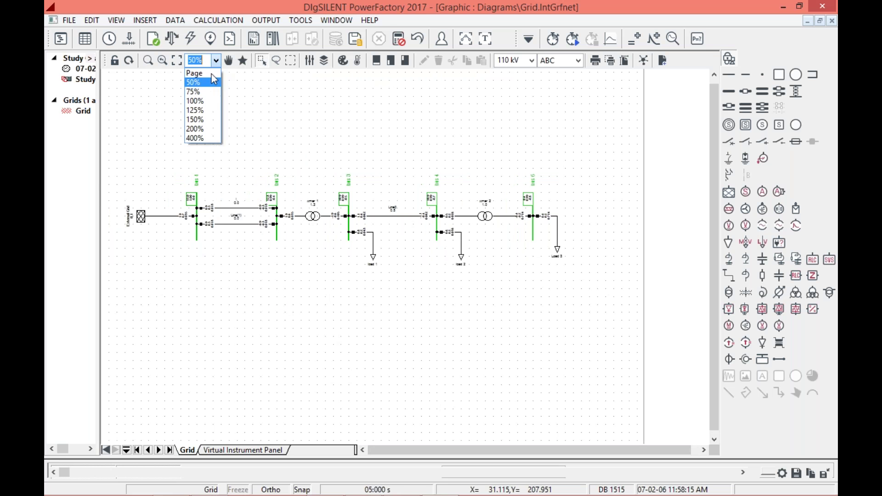
click(205, 89)
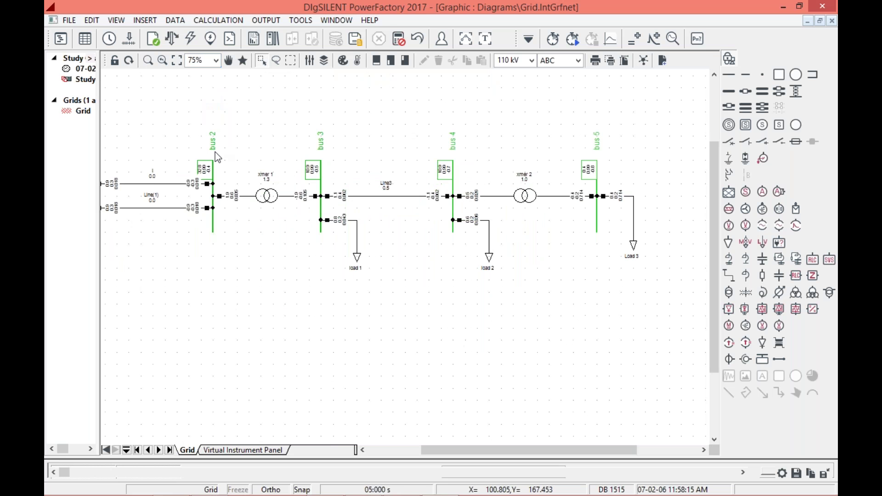
click(215, 60)
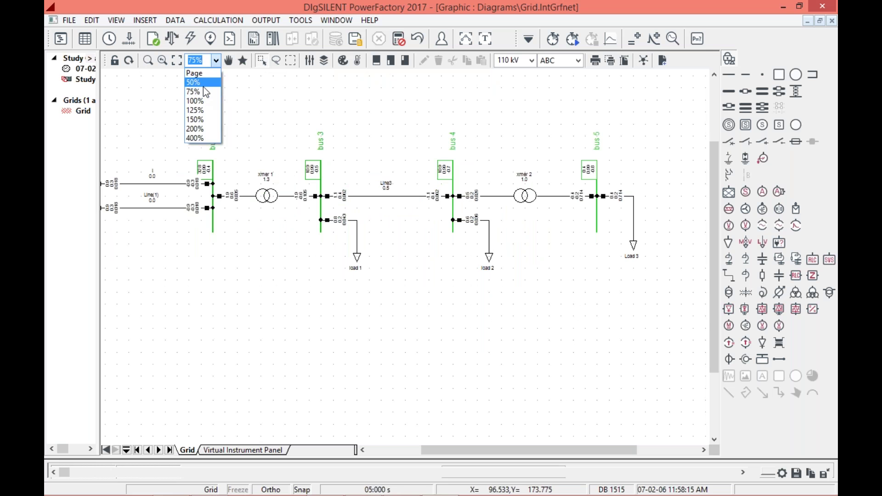
click(203, 85)
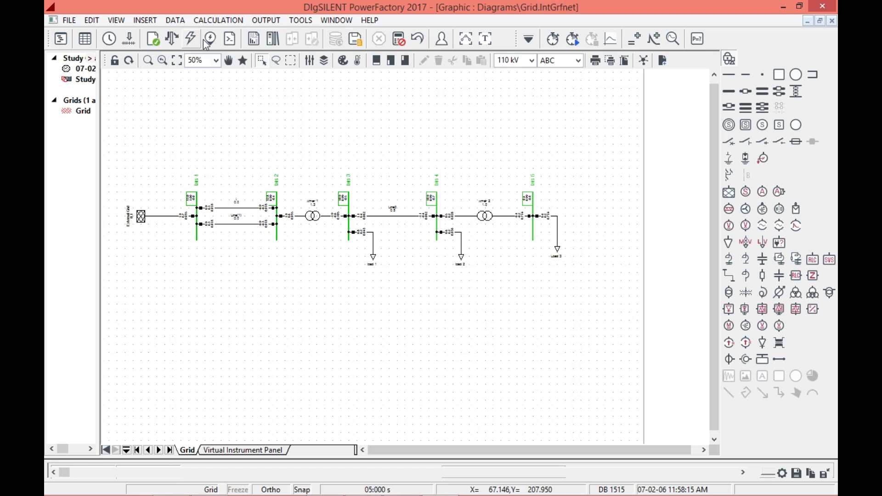
click(217, 20)
mouse_move(266, 62)
click(408, 65)
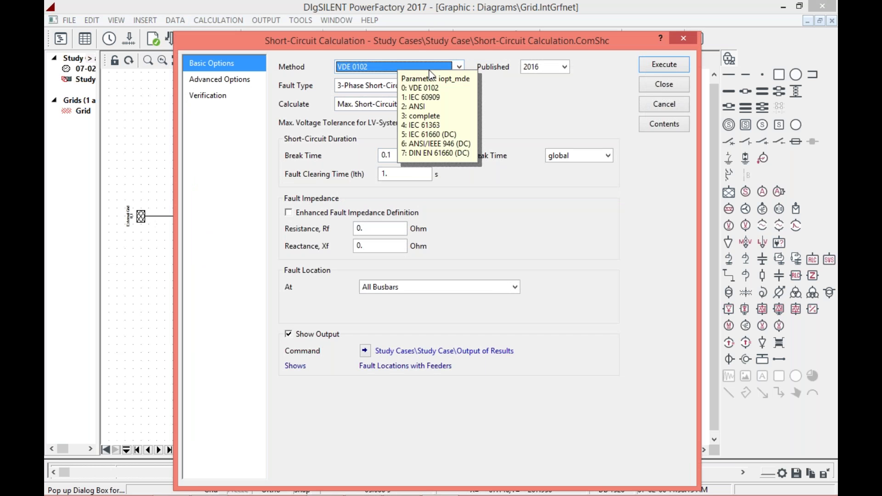
Review the available short-circuit calculation methods and keep VDE 0102.
click(459, 67)
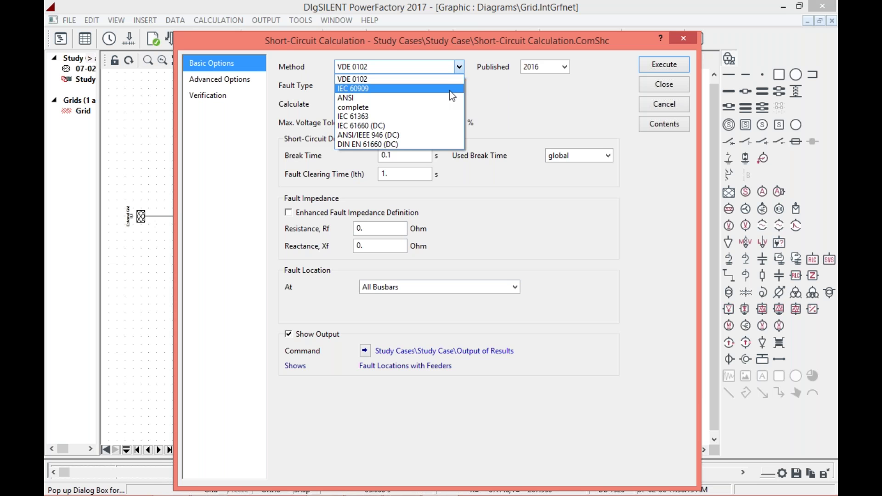
key(Up)
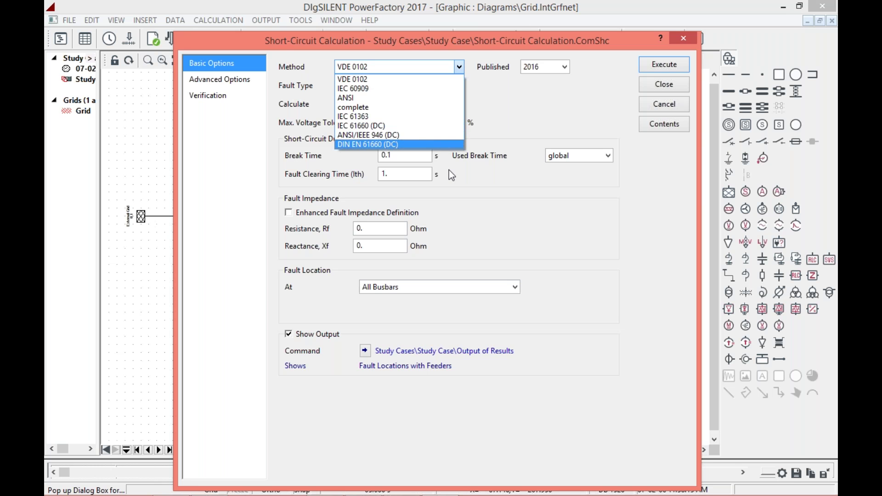
click(467, 201)
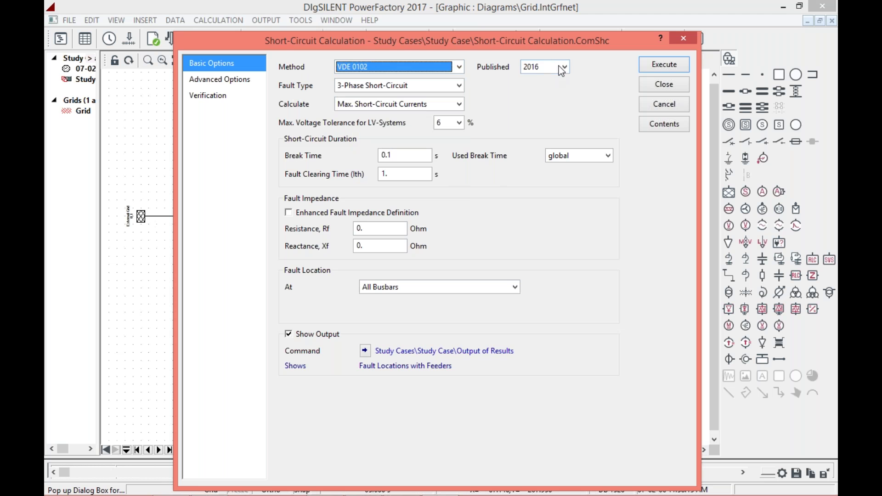
Review the publication years offered for the VDE 0102 standard and keep 2016.
click(564, 68)
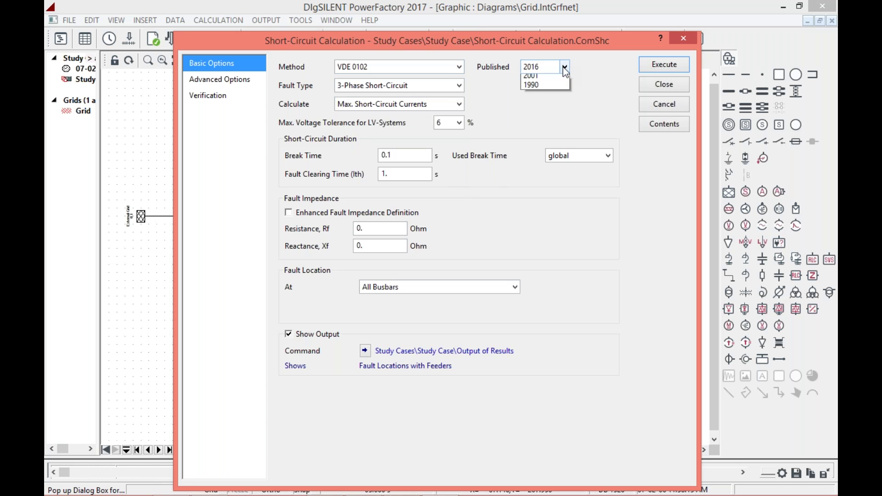
click(536, 112)
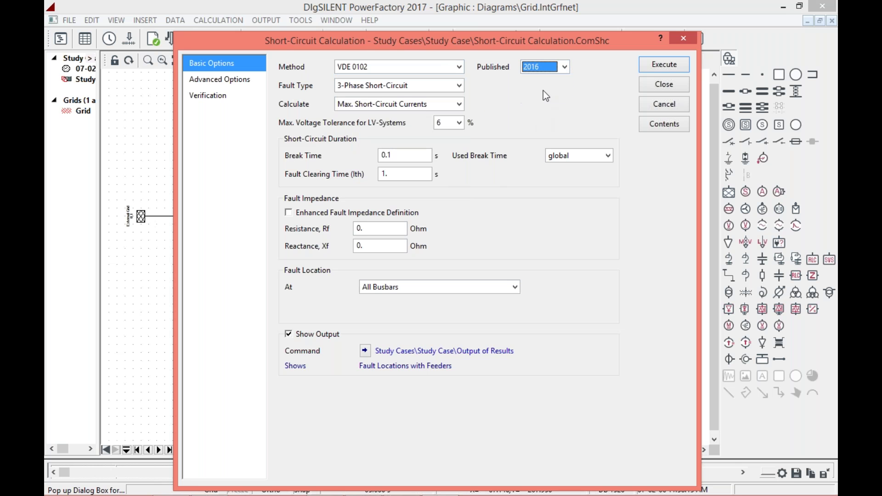
click(563, 68)
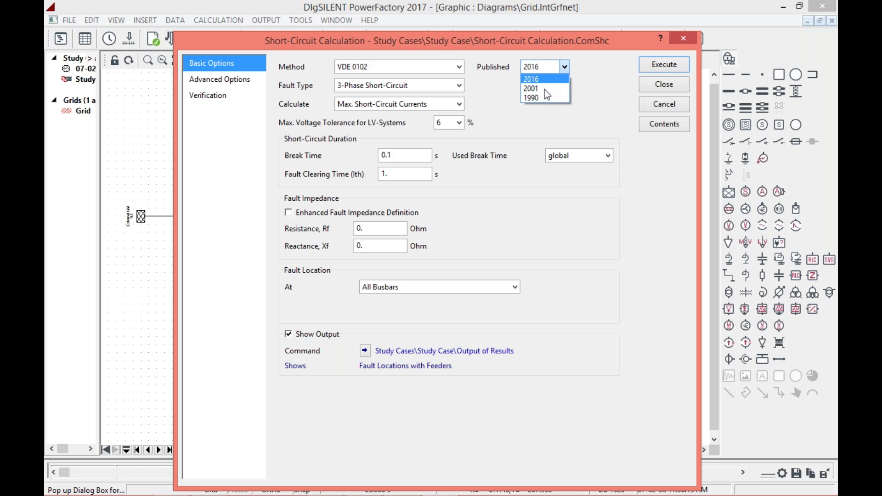
click(549, 79)
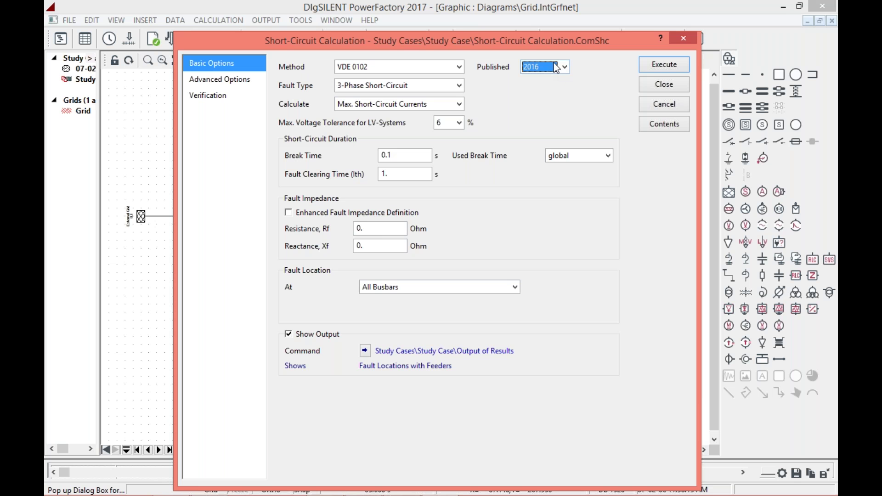
click(551, 74)
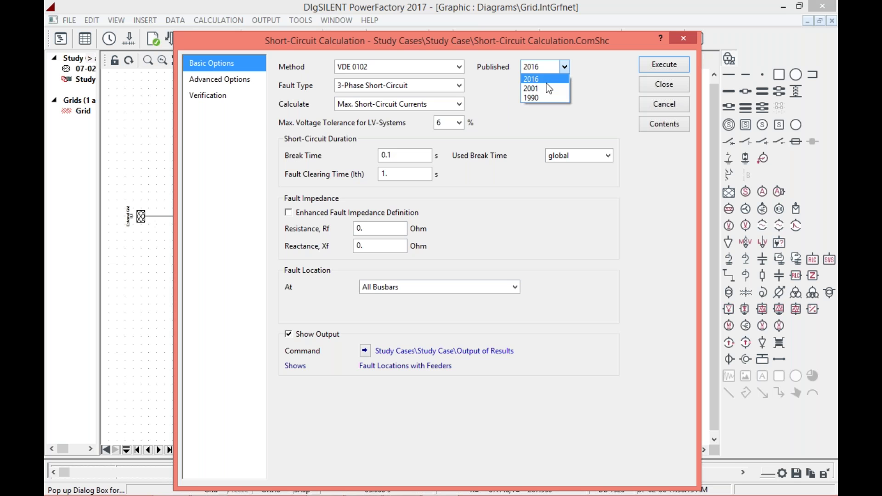
click(546, 79)
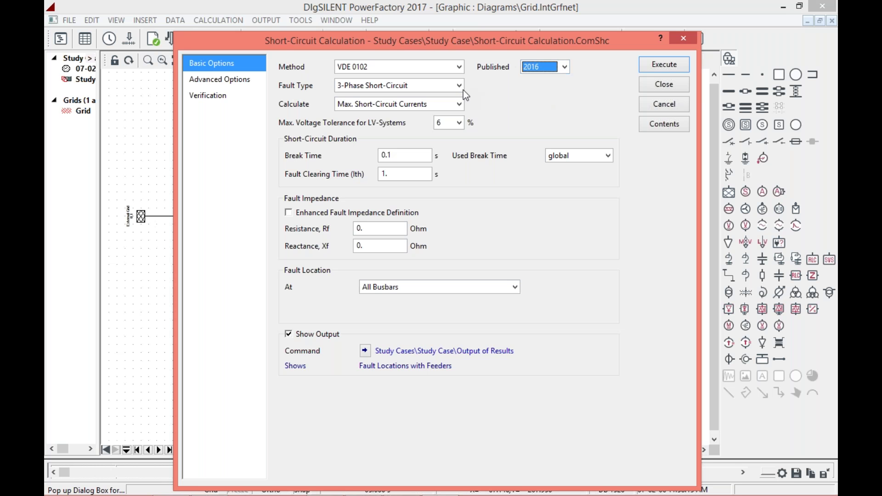
Review the available fault types and current calculation options, keeping 3-Phase Short-Circuit and Max. Short-Circuit Currents.
click(458, 88)
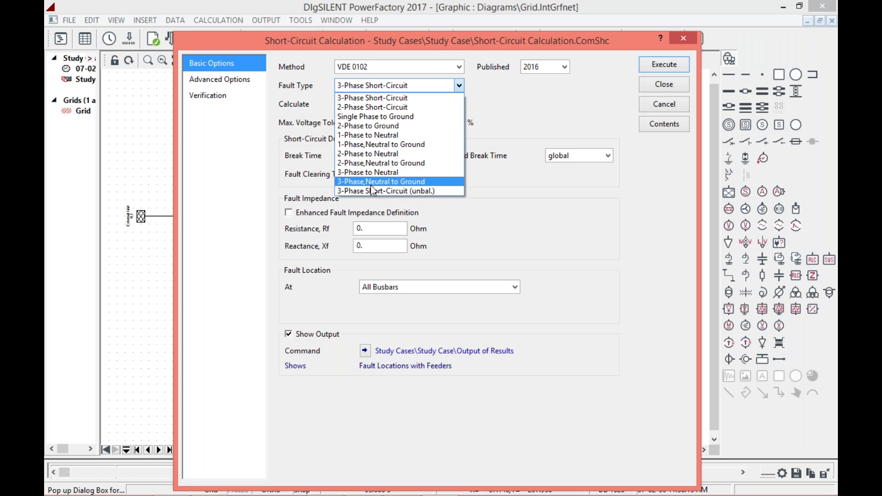
click(461, 208)
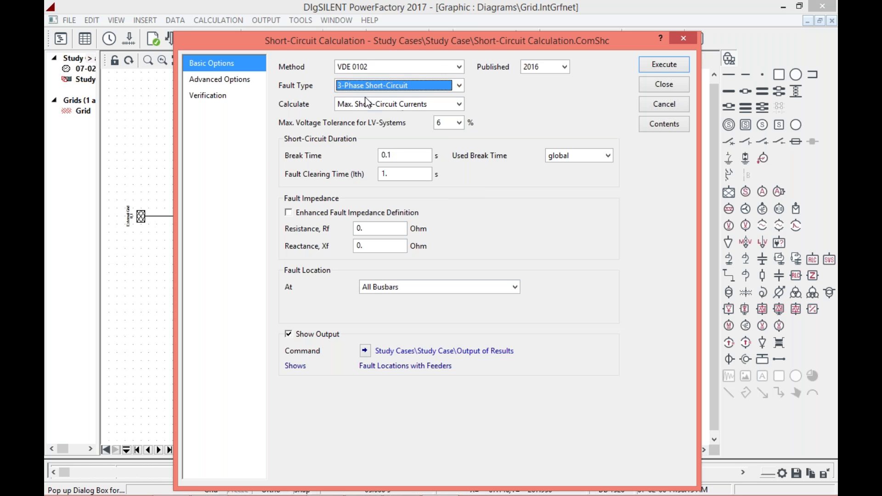
click(404, 106)
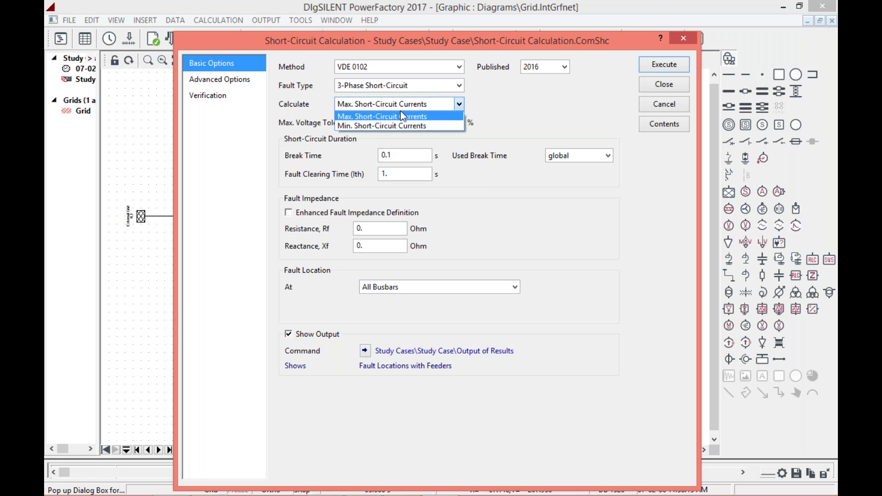
click(493, 216)
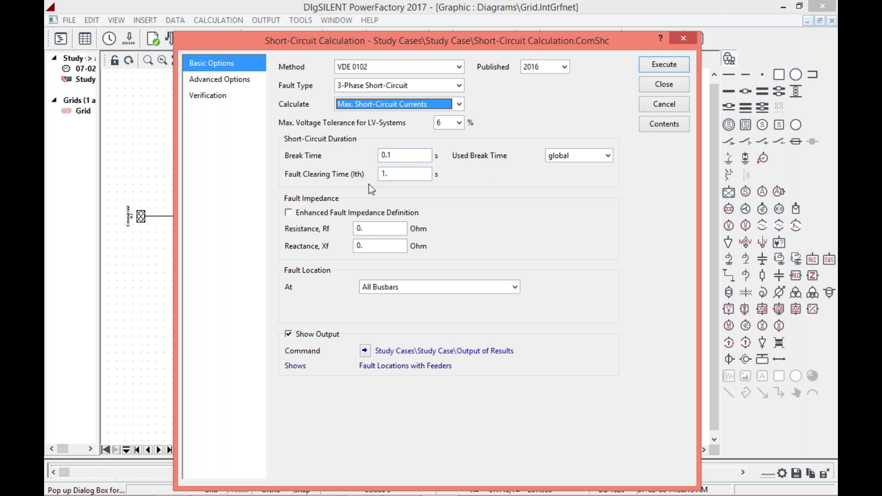
Review the used break time and fault location options, keeping the global break time and All Busbars.
click(580, 156)
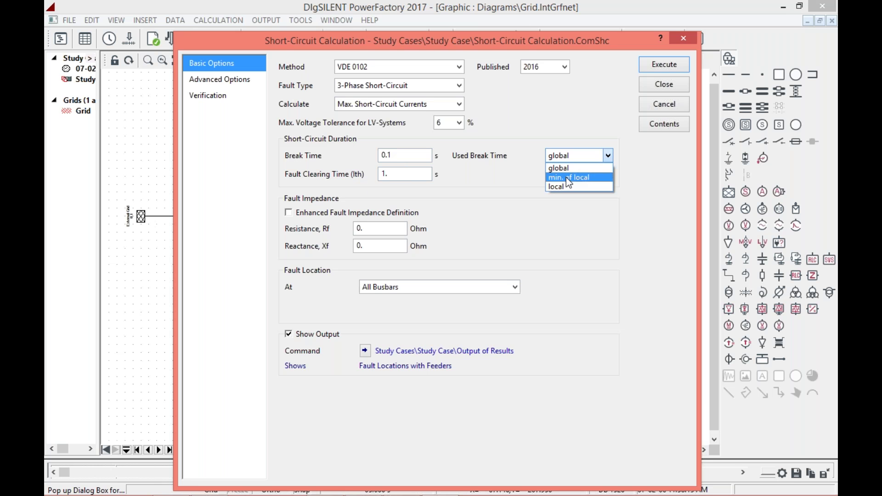
click(515, 207)
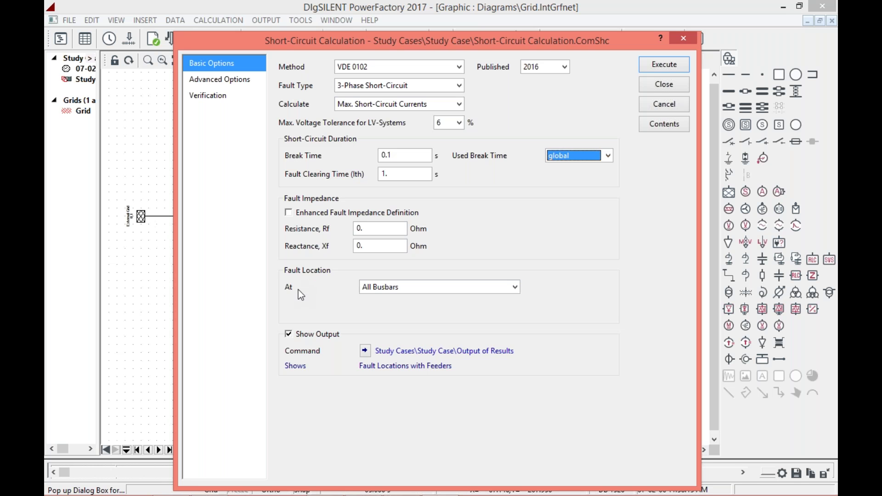
click(370, 287)
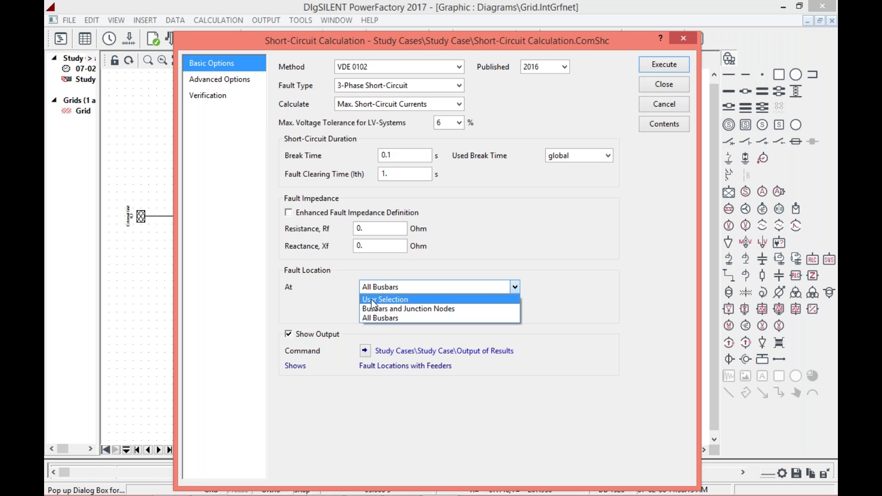
click(381, 318)
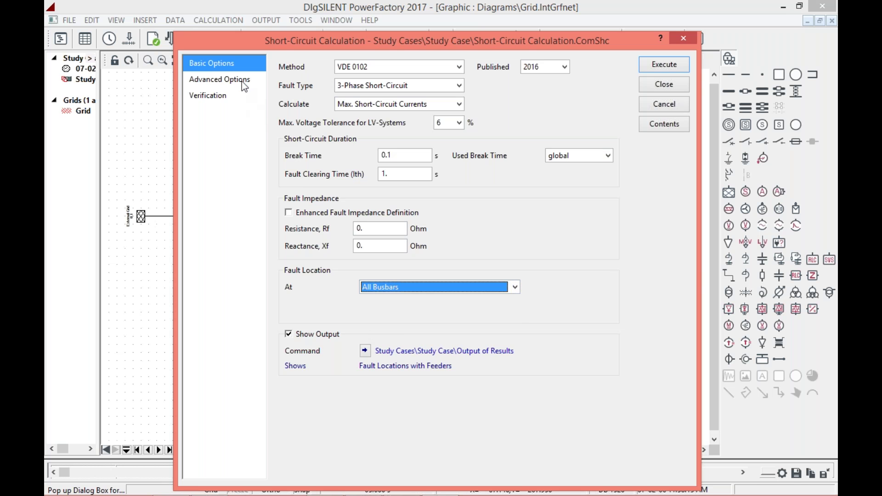
Check the advanced and verification settings of the short-circuit calculation and execute it for all busbars using VDE 0102.
click(242, 83)
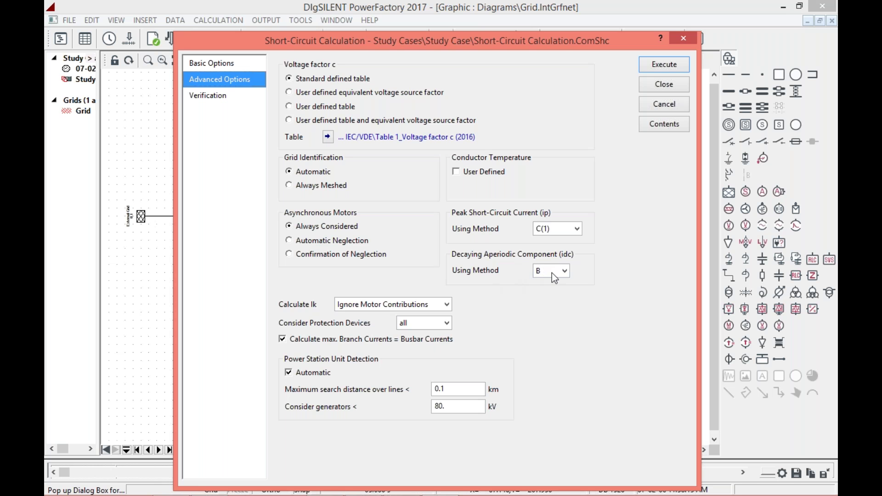
click(207, 96)
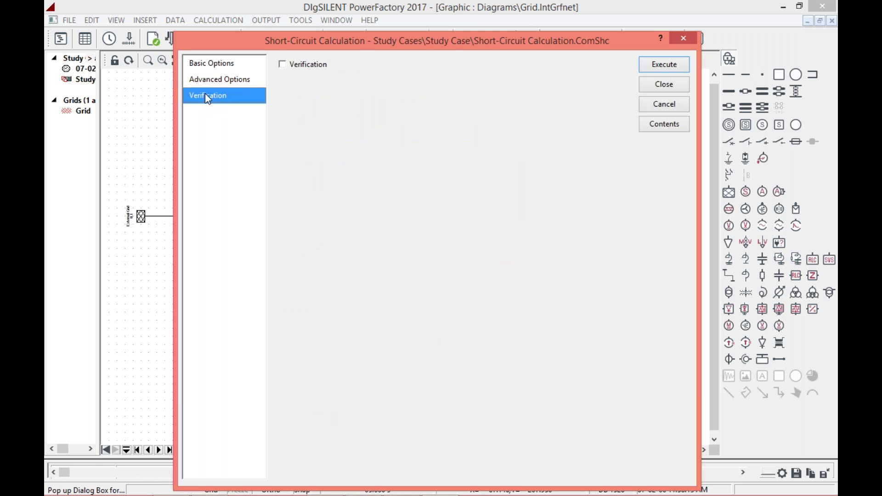
click(229, 64)
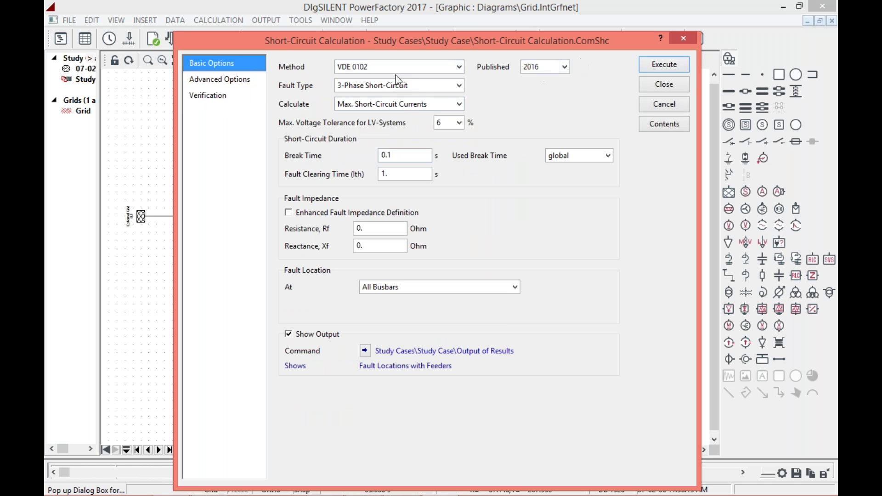
click(667, 68)
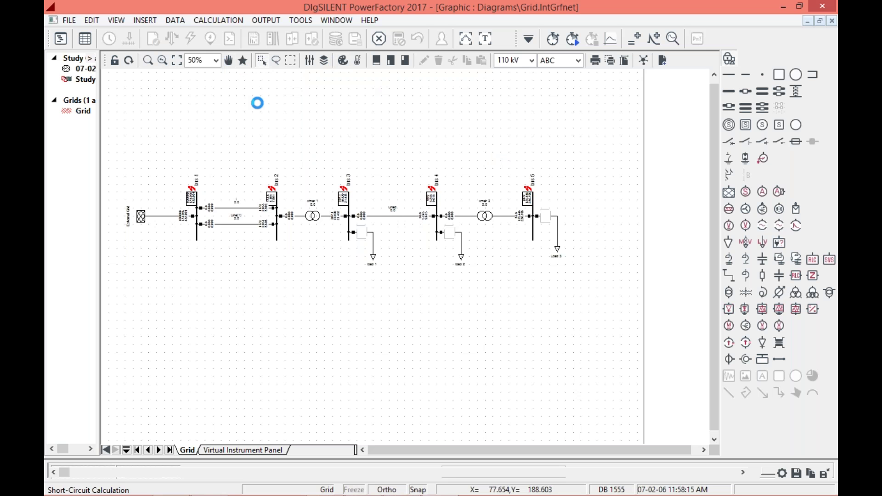
Examine the short-circuit power, initial current and peak current results at bus 1 through bus 5 in the grid diagram.
click(215, 60)
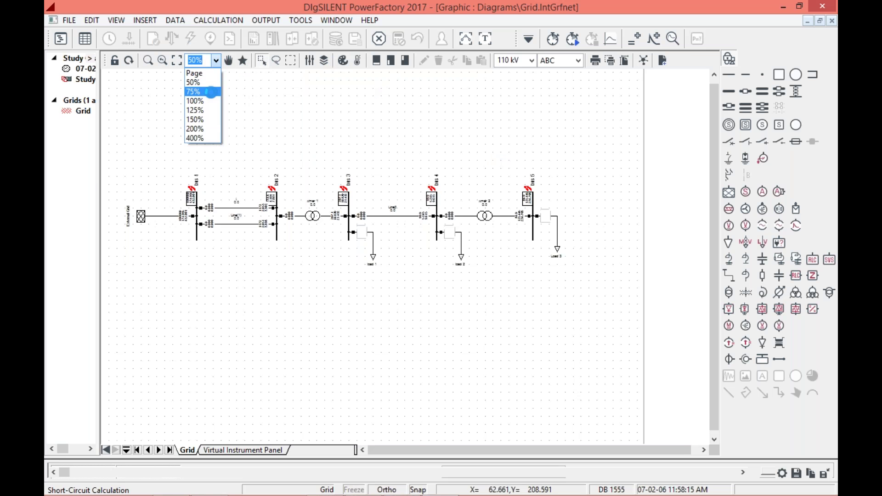
click(198, 89)
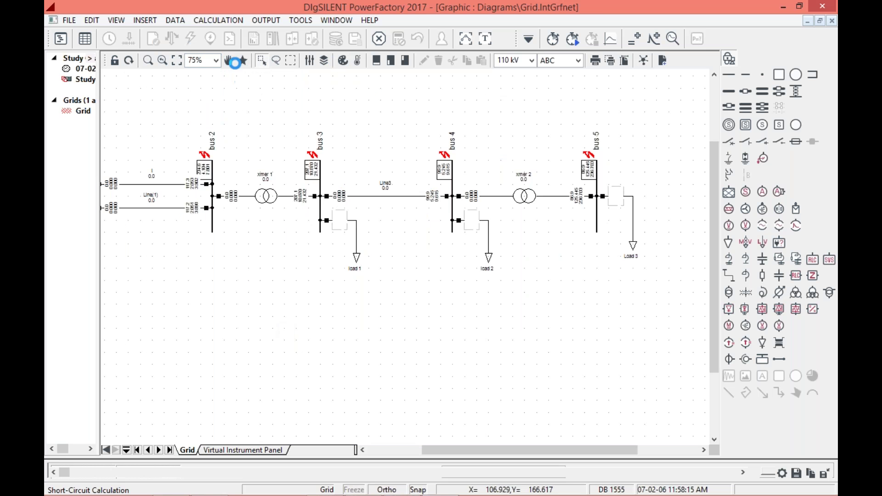
click(215, 60)
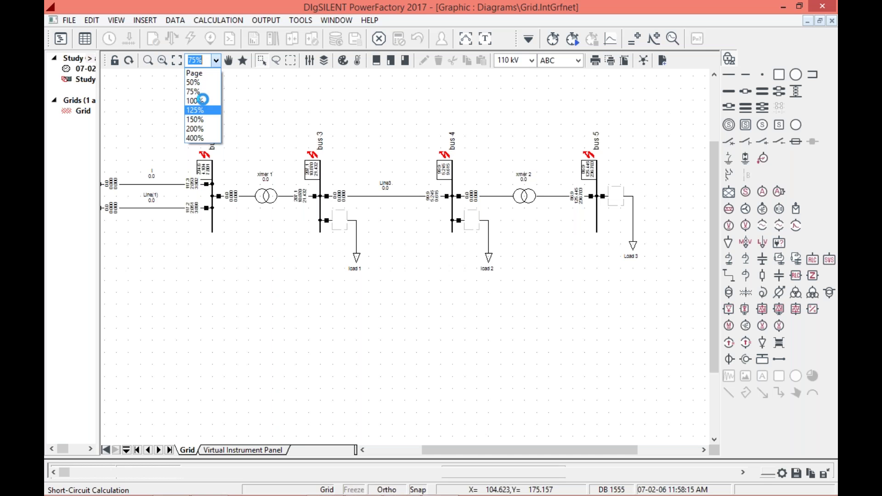
click(203, 100)
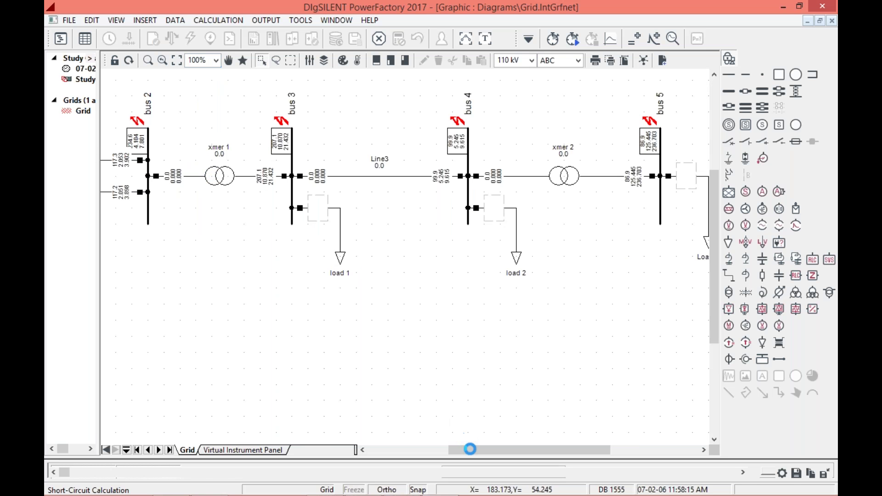
drag(454, 445, 405, 448)
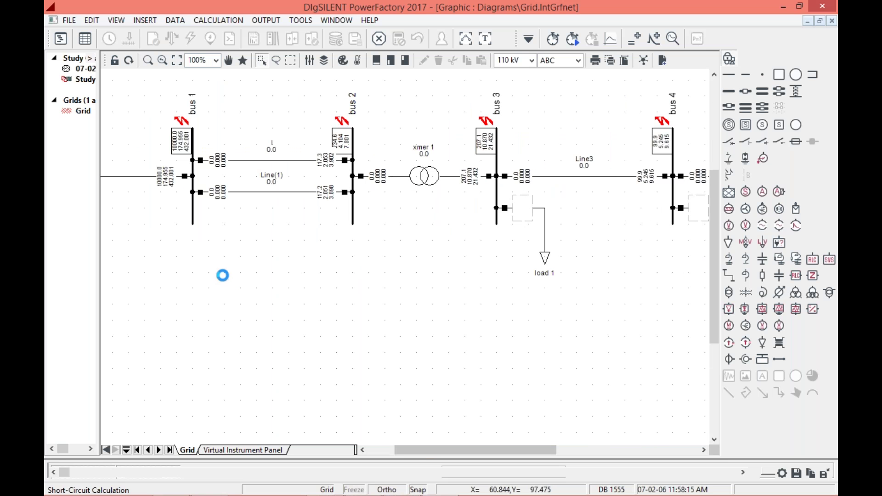
mouse_move(185, 133)
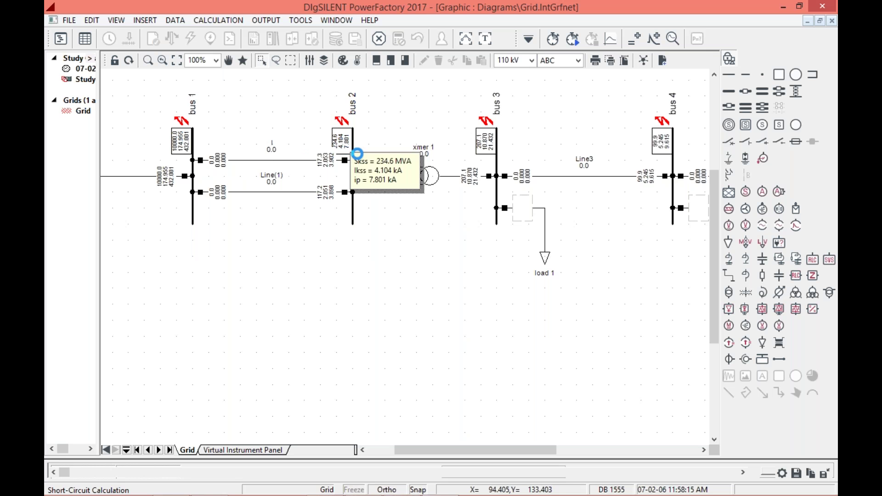
drag(475, 451, 549, 456)
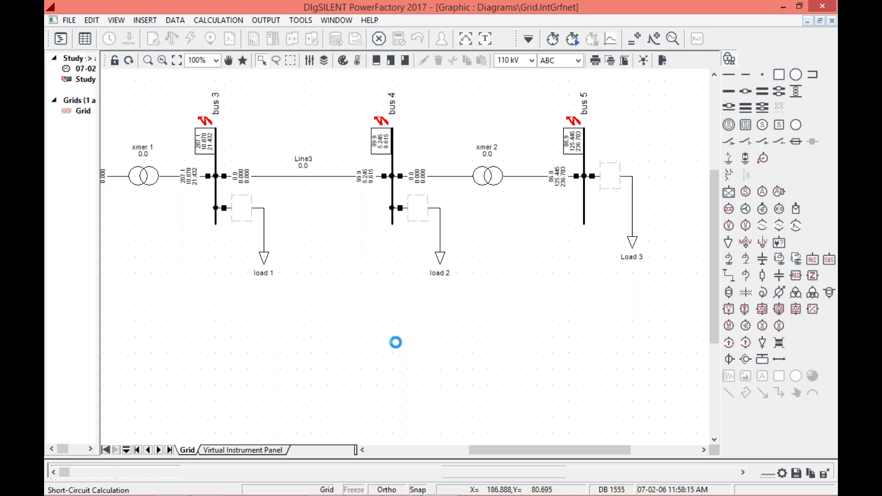
drag(486, 448, 566, 449)
drag(622, 450, 416, 449)
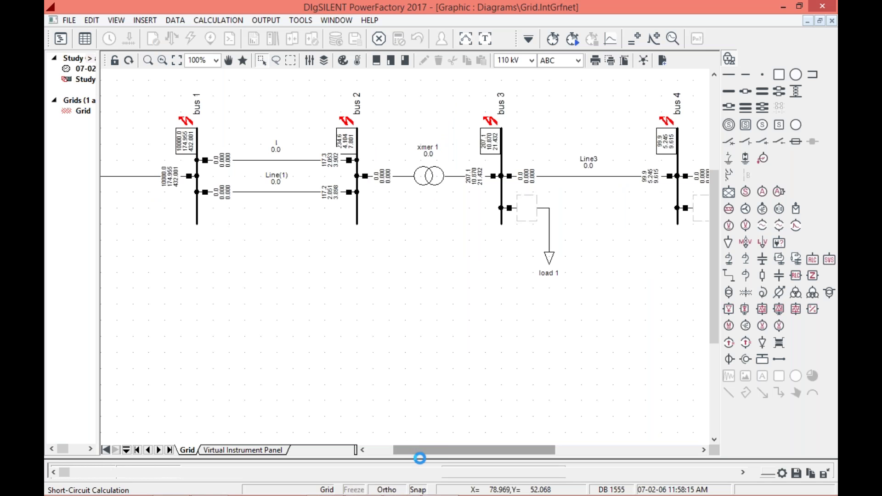
drag(434, 445, 403, 445)
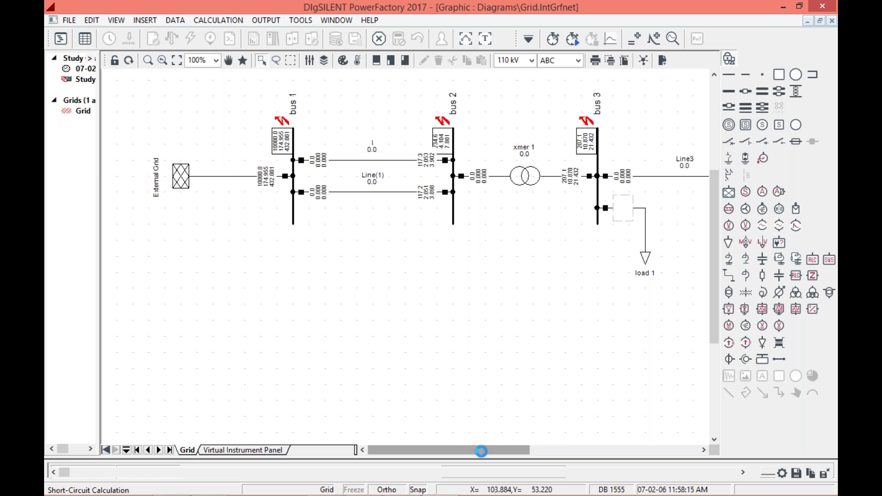
drag(514, 449, 532, 449)
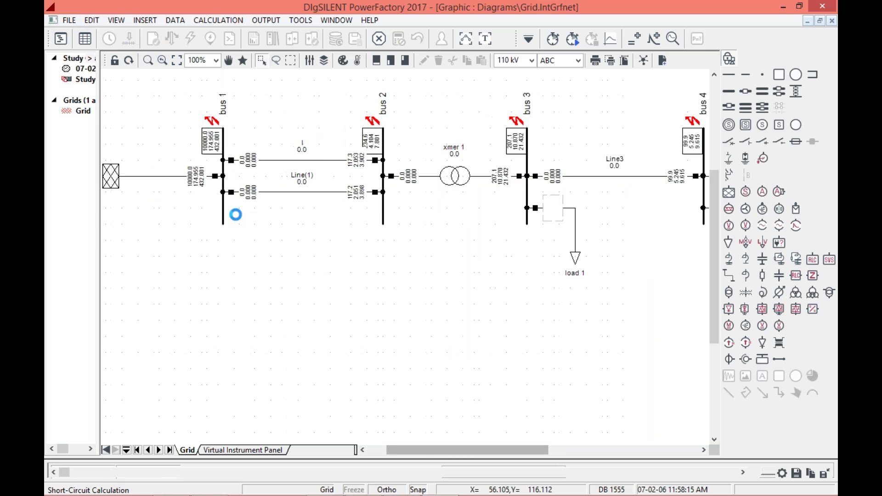
drag(415, 450, 399, 450)
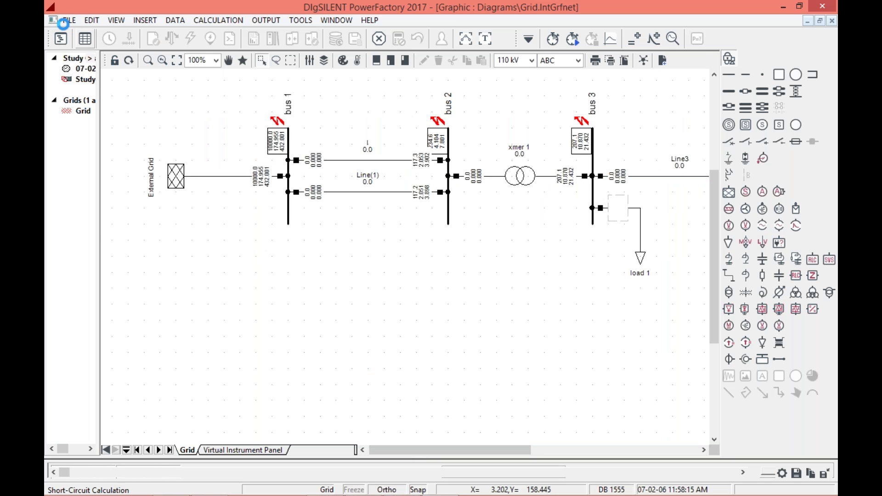
Open the built-in PowerFactory Examples collection.
click(72, 20)
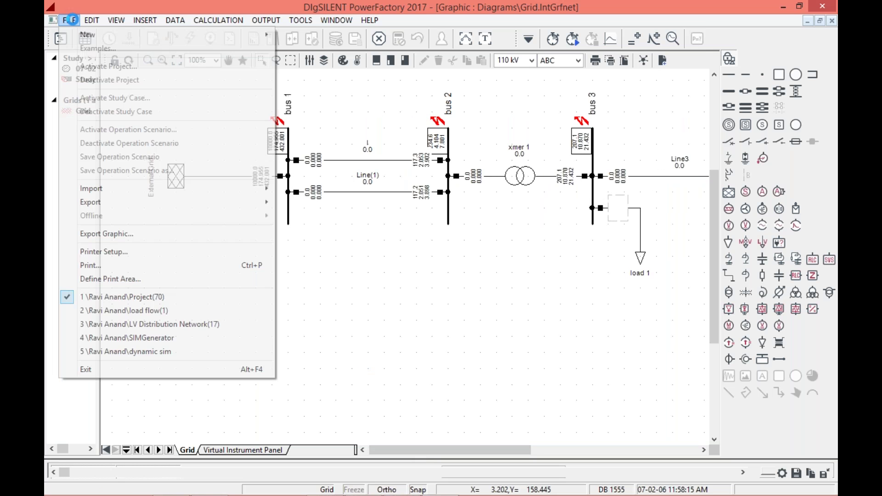
click(394, 258)
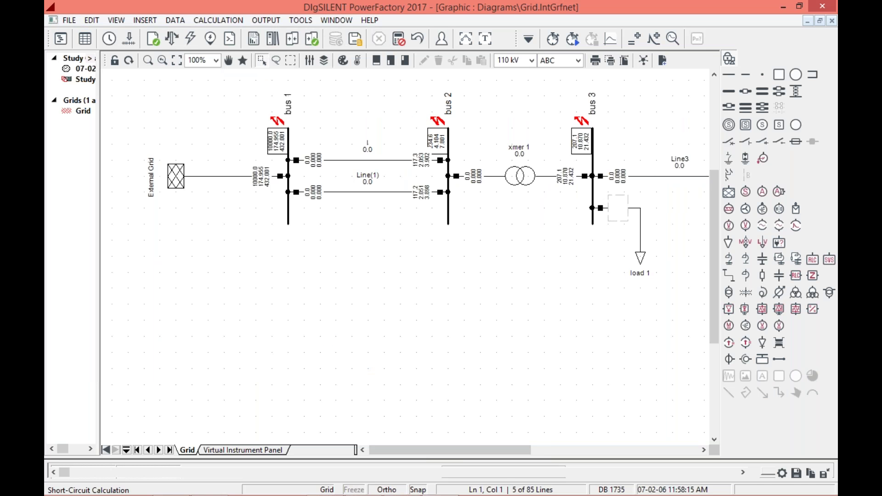
right_click(337, 318)
click(255, 238)
click(69, 20)
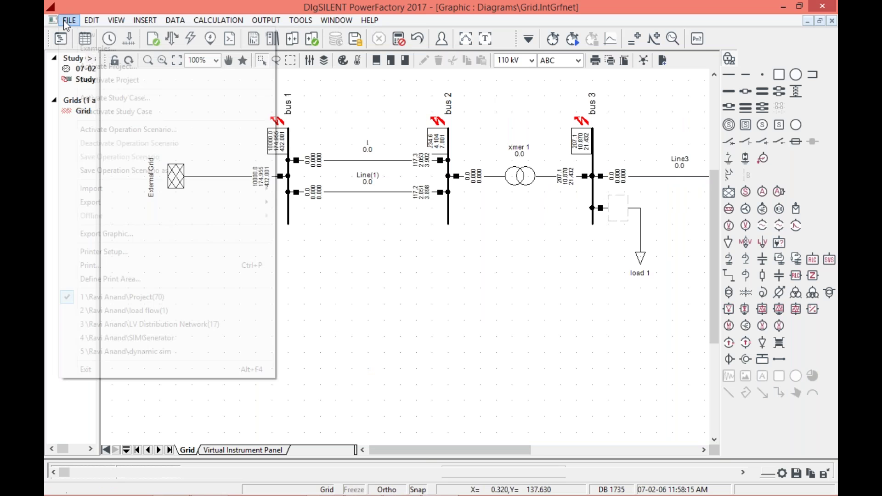
click(82, 47)
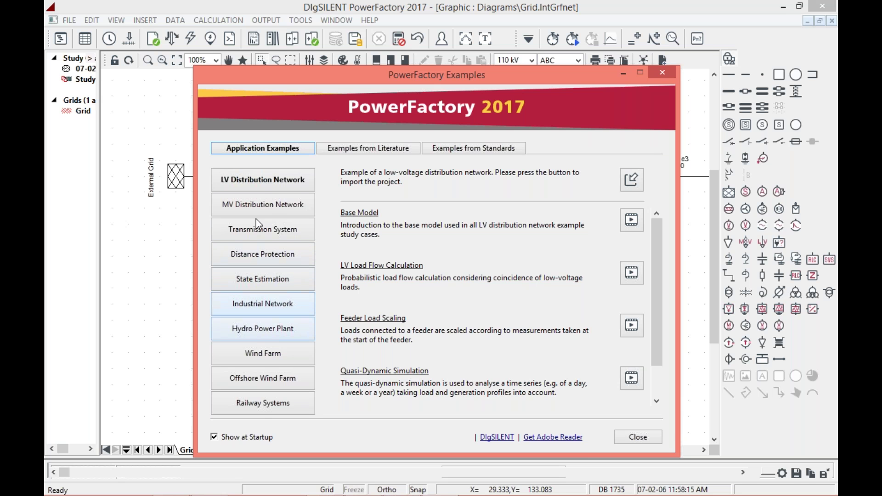
Review the full list of studies offered for the LV Distribution Network application example.
click(274, 181)
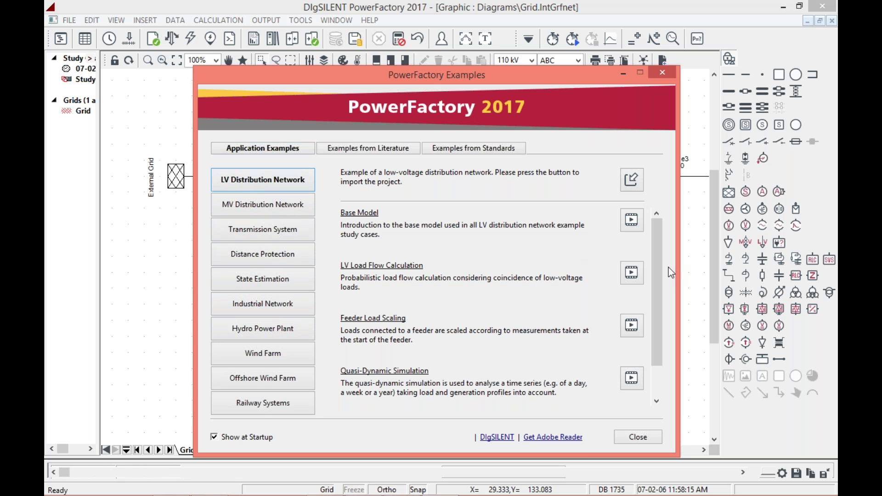
drag(658, 272, 657, 317)
drag(656, 285, 655, 236)
drag(662, 294, 528, 353)
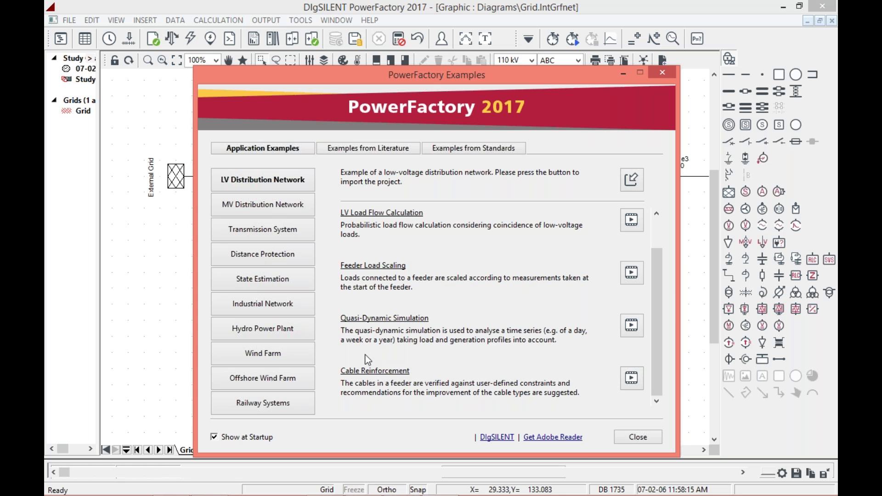
Look through the remaining application examples from MV Distribution Network to Railway Systems and return to LV Distribution Network.
click(257, 209)
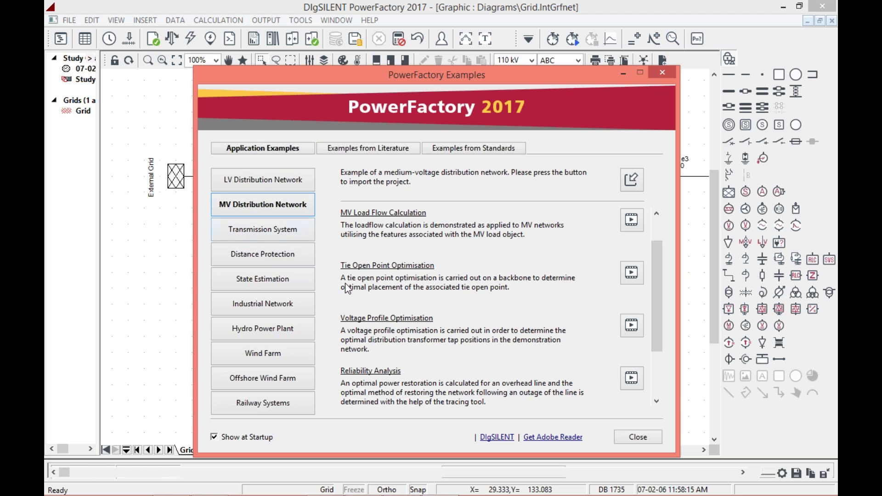
click(274, 235)
click(276, 258)
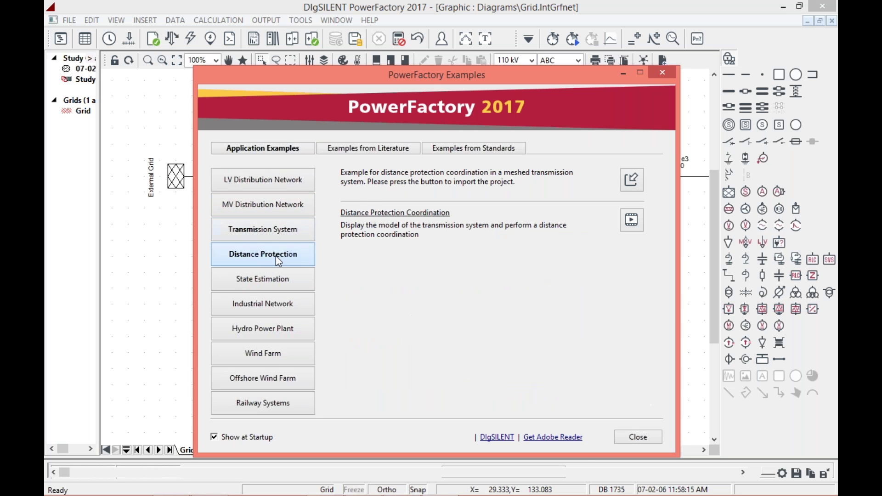
click(262, 287)
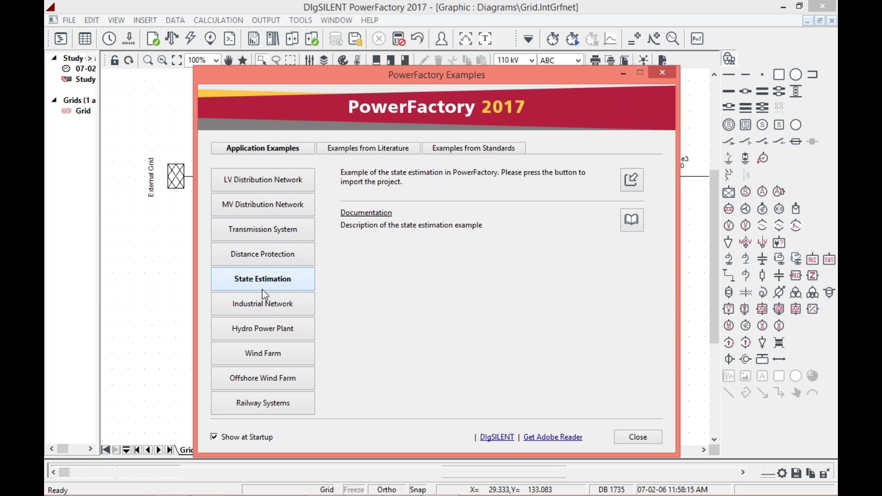
click(263, 304)
click(262, 331)
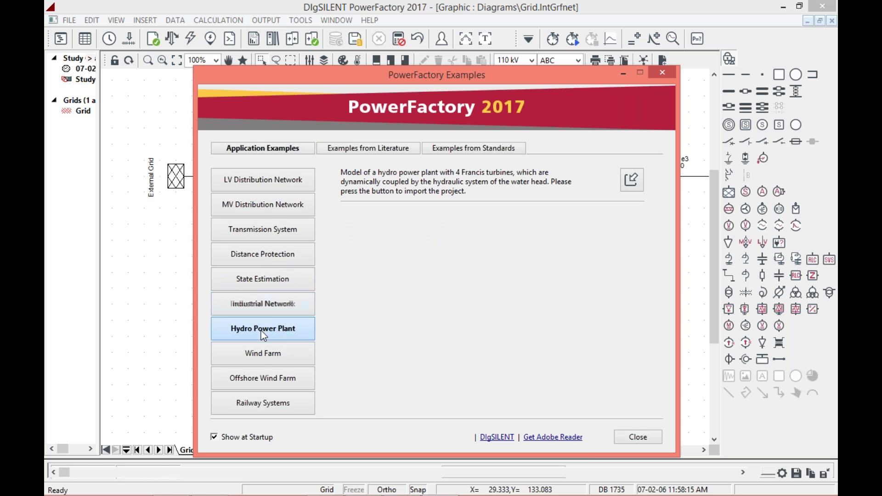
click(262, 355)
click(262, 380)
click(265, 405)
click(285, 177)
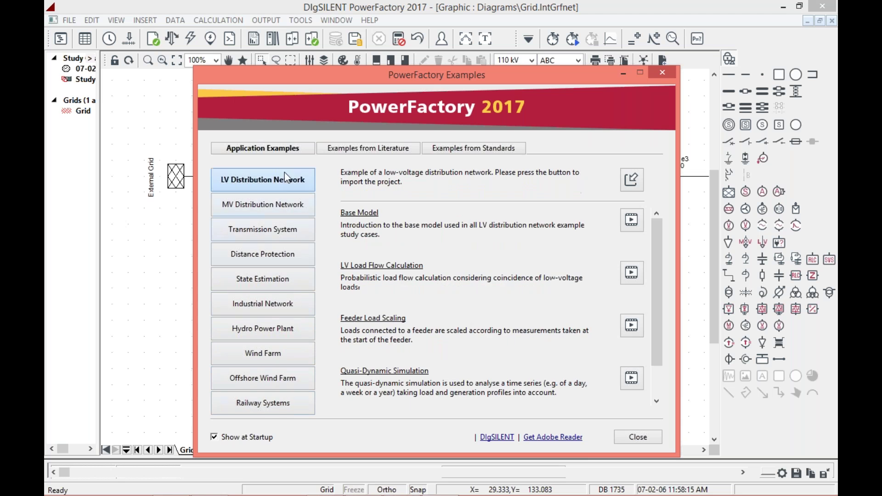
Browse the examples from literature and from standards, and return to the 9 Bus System literature example.
click(367, 147)
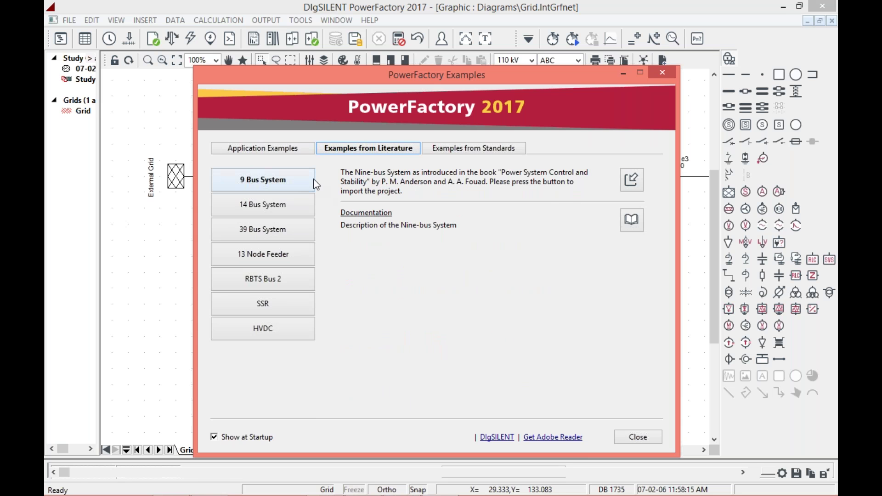
click(278, 180)
click(271, 203)
click(272, 230)
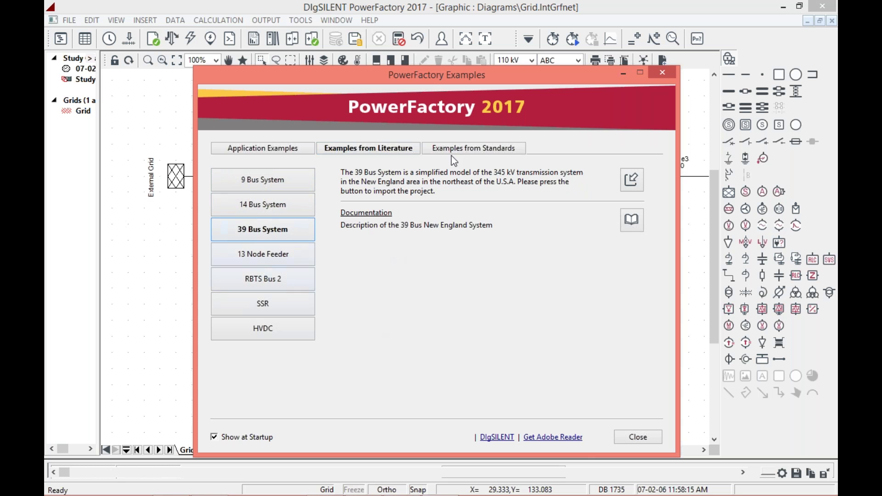
click(463, 153)
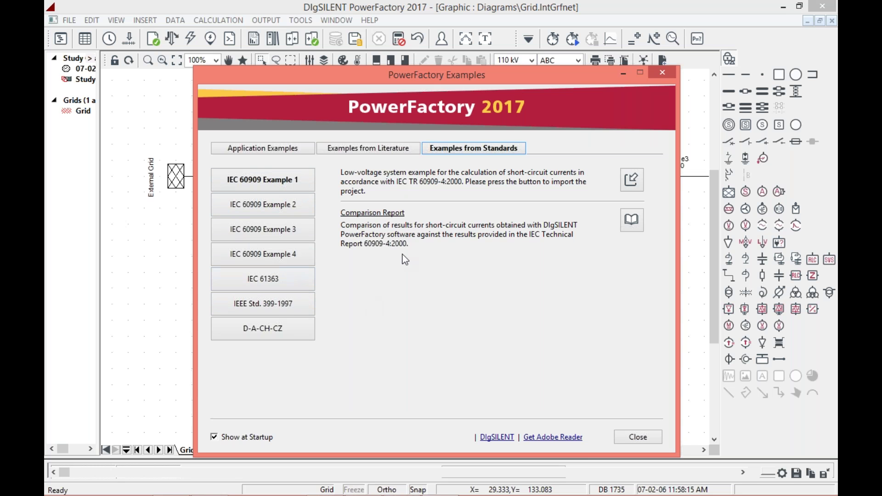
click(401, 151)
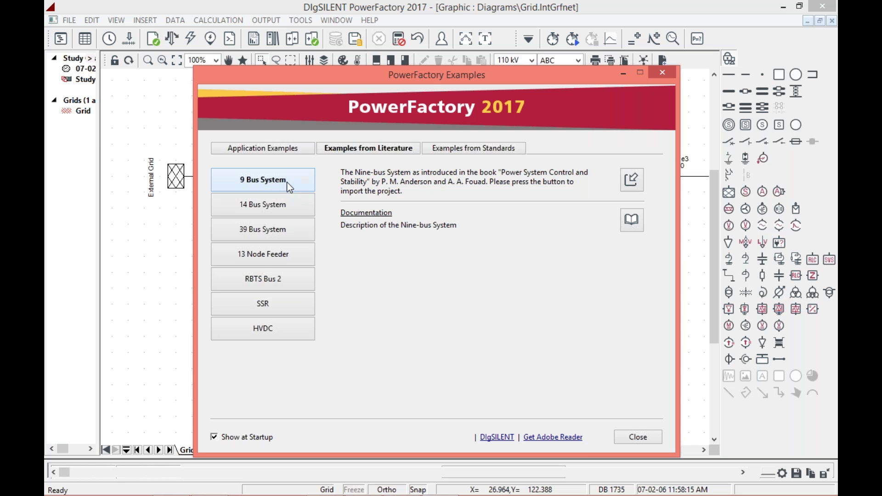
click(286, 198)
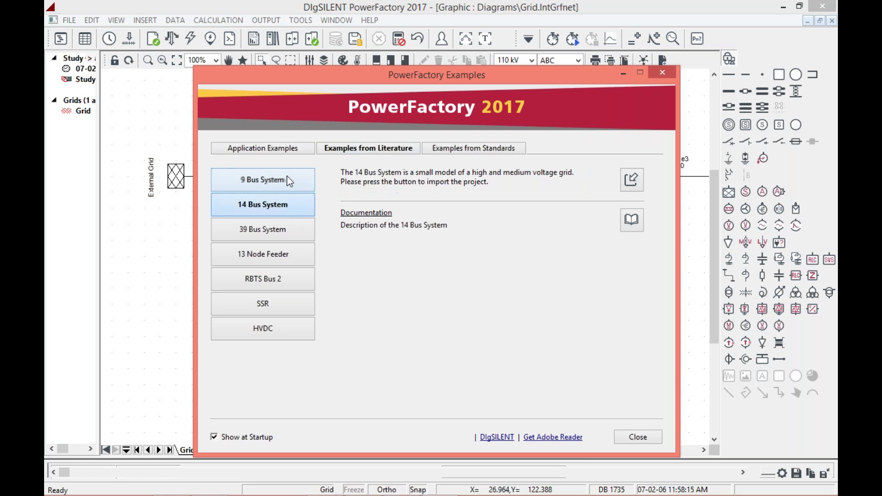
click(289, 180)
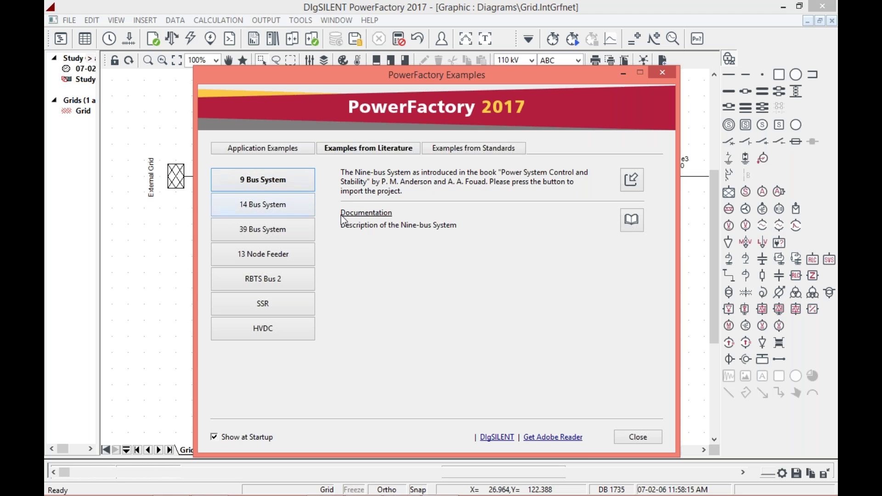
Open the 9 Bus System documentation in a maximized window, skipping the untagged-document reading preparation.
click(640, 221)
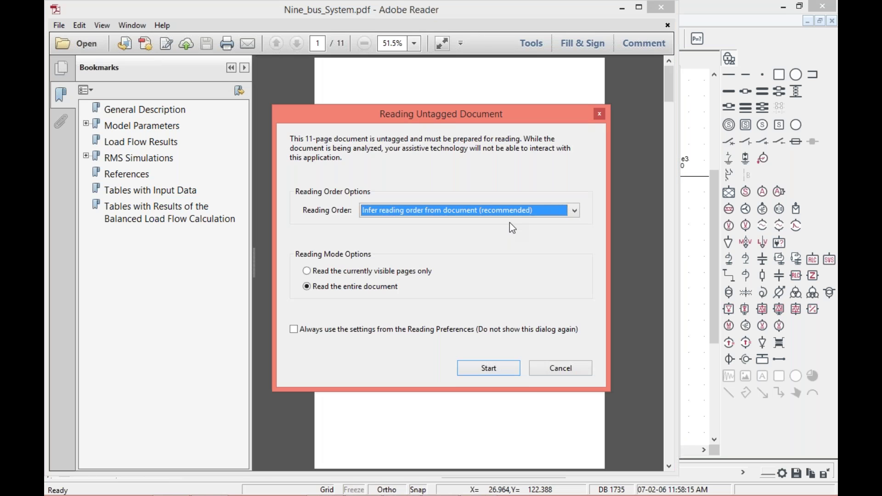
click(560, 370)
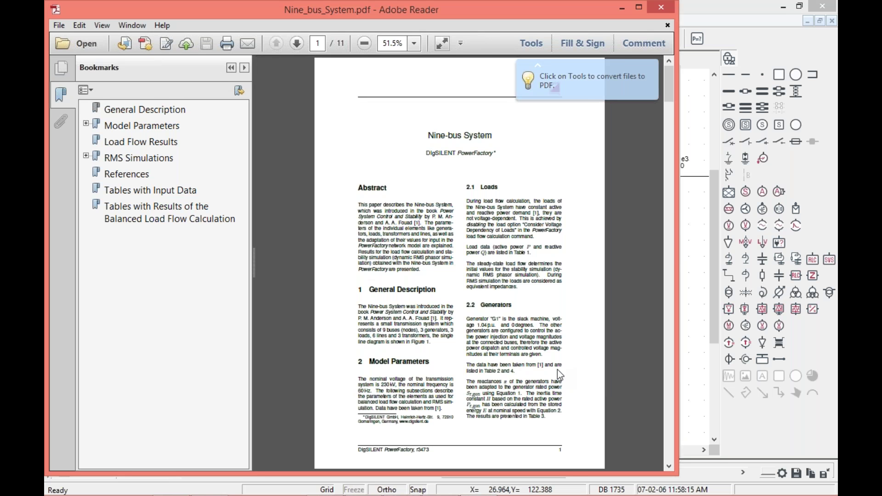
click(639, 8)
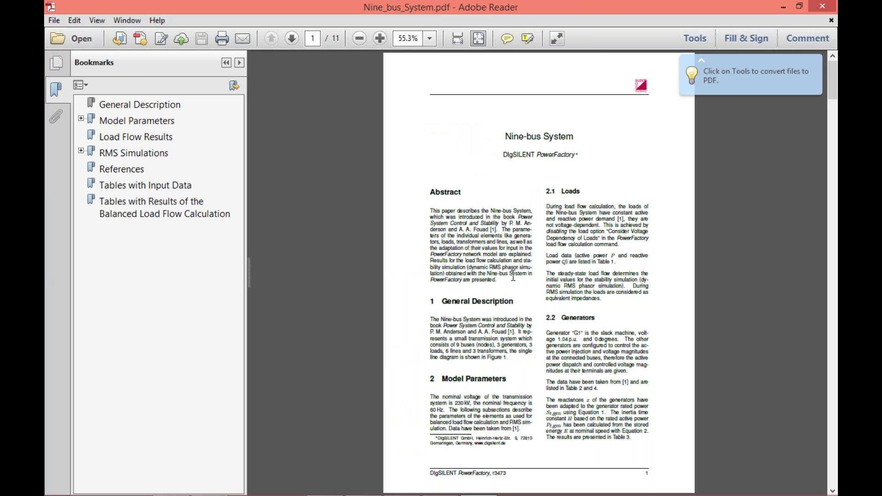
Review the Nine-bus System document, covering its single-line diagram, load flow and rotor angle figures, generator, line and transformer tables, and result tables.
scroll(493, 372, down, 3)
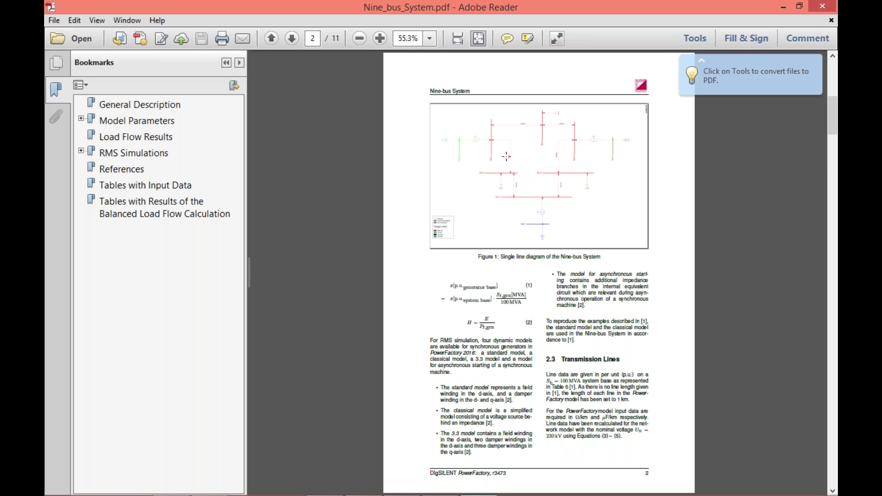
scroll(520, 336, down, 6)
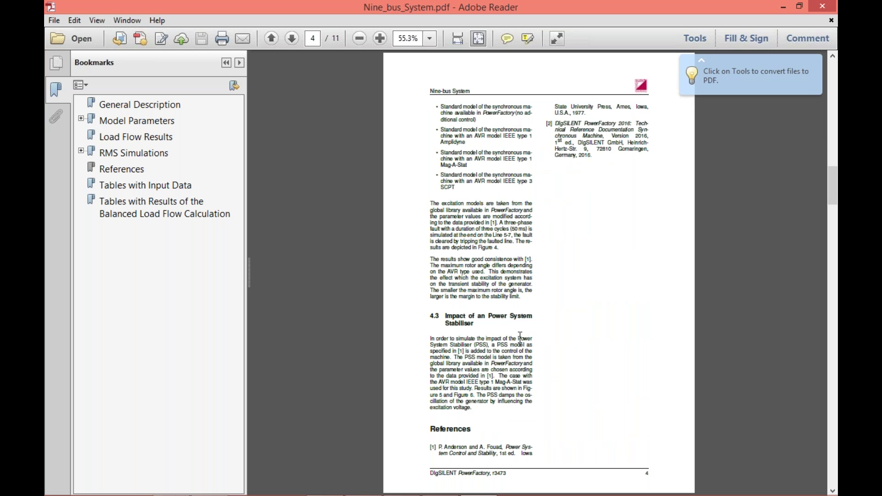
scroll(520, 337, down, 6)
scroll(520, 336, up, 3)
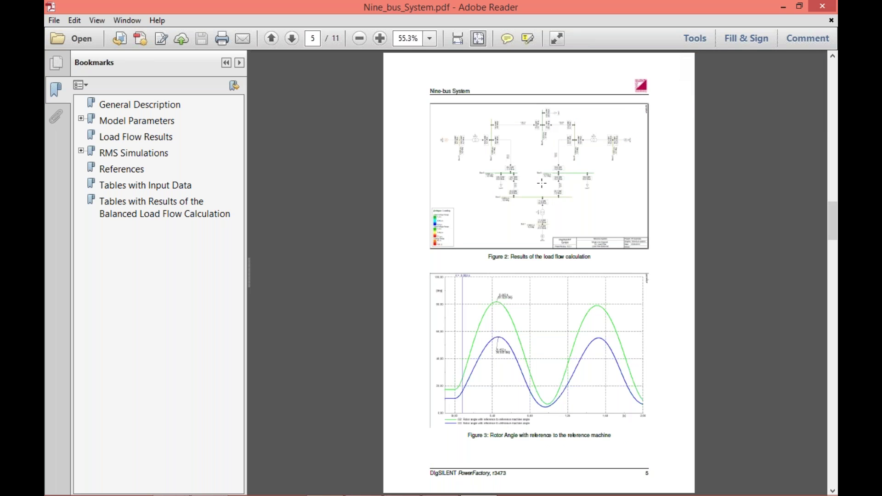
scroll(545, 303, down, 2)
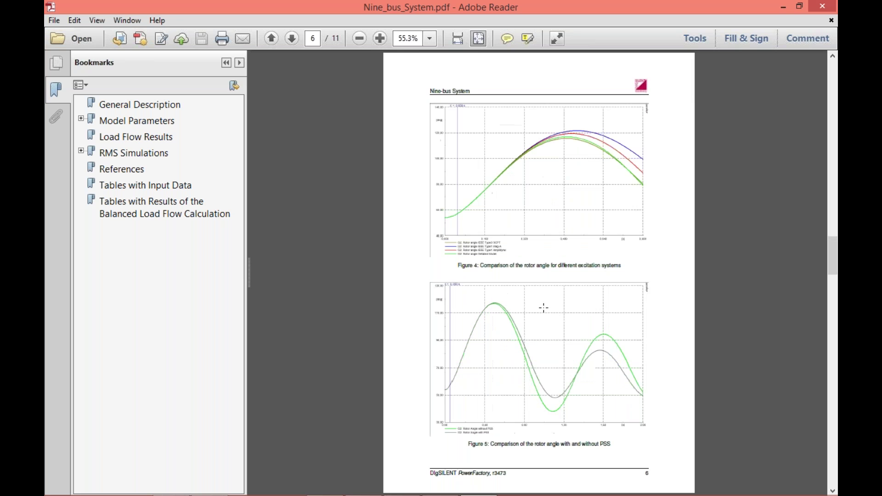
scroll(484, 264, up, 2)
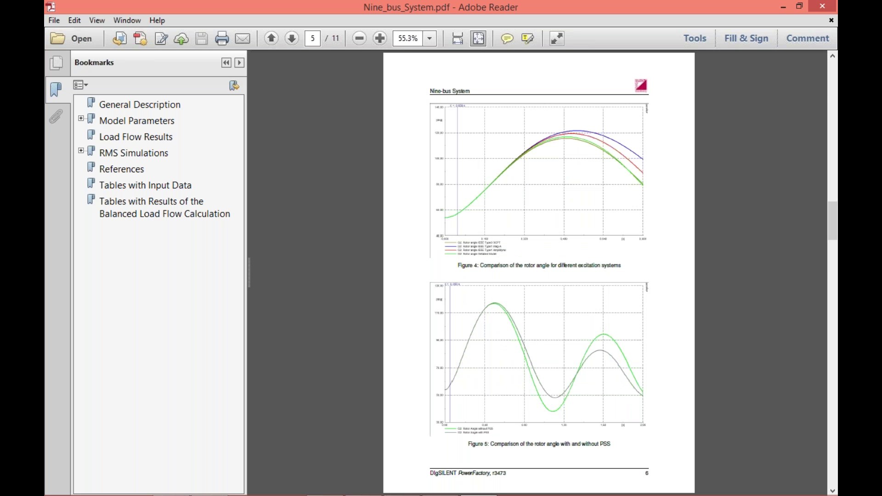
scroll(546, 299, down, 6)
scroll(560, 303, up, 2)
scroll(549, 335, up, 2)
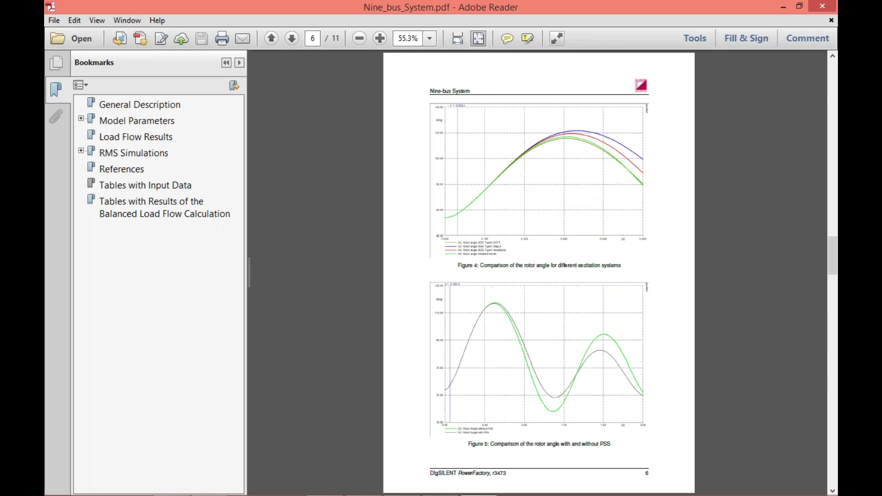
scroll(539, 273, down, 6)
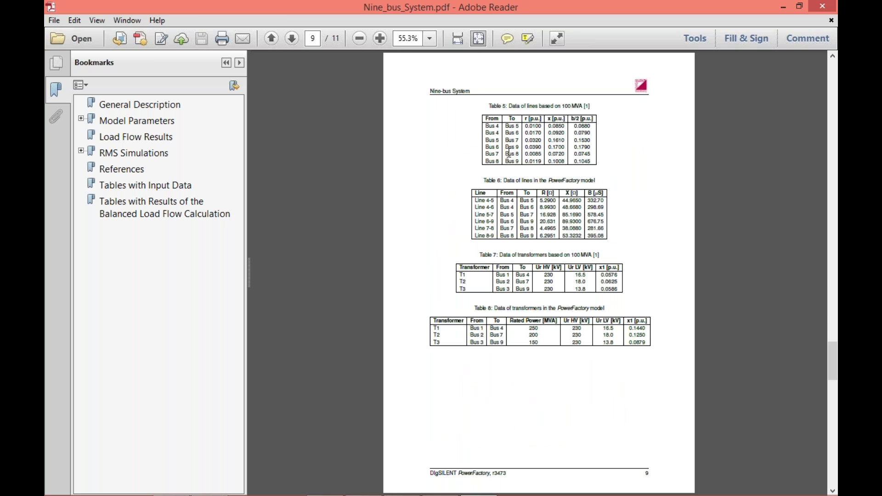
scroll(507, 165, up, 2)
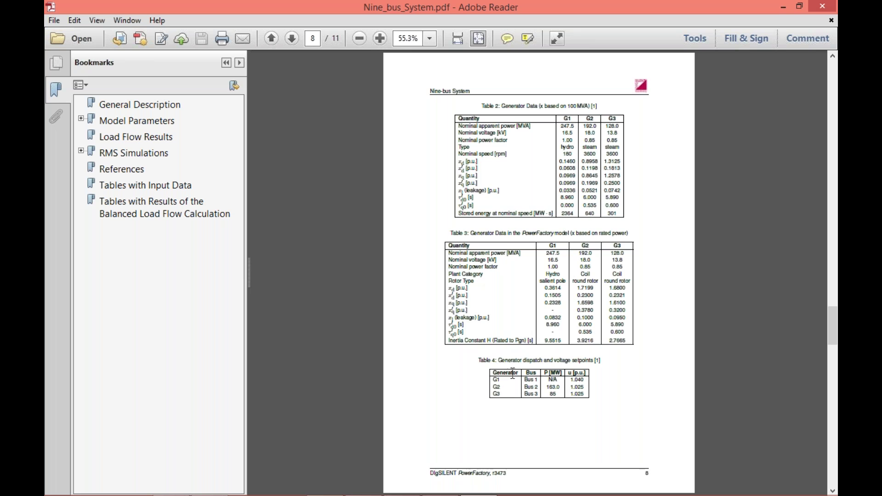
scroll(515, 392, down, 2)
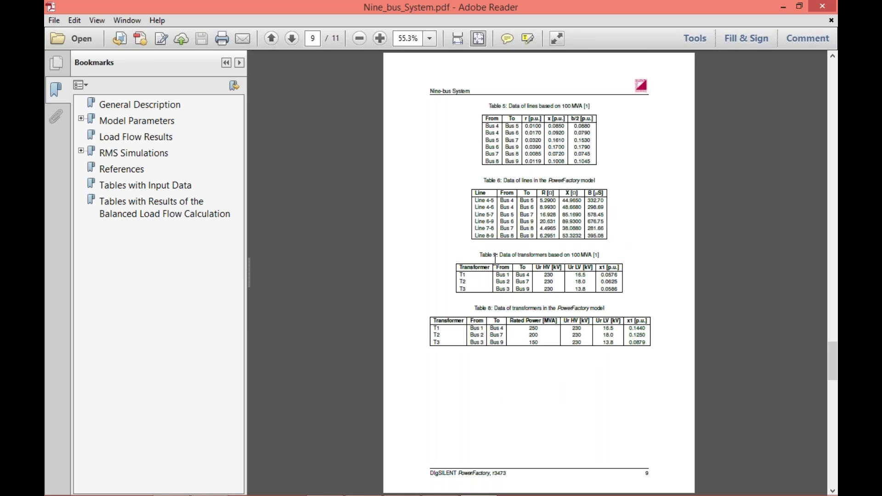
scroll(515, 356, down, 4)
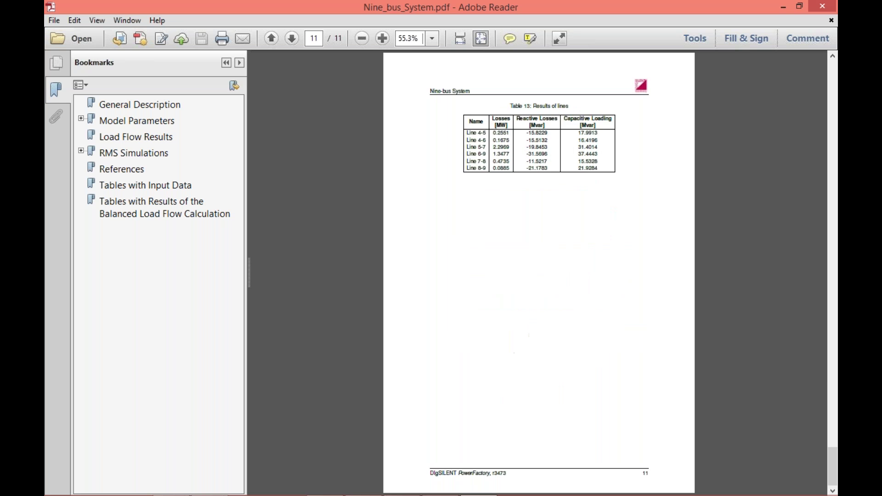
scroll(536, 384, up, 10)
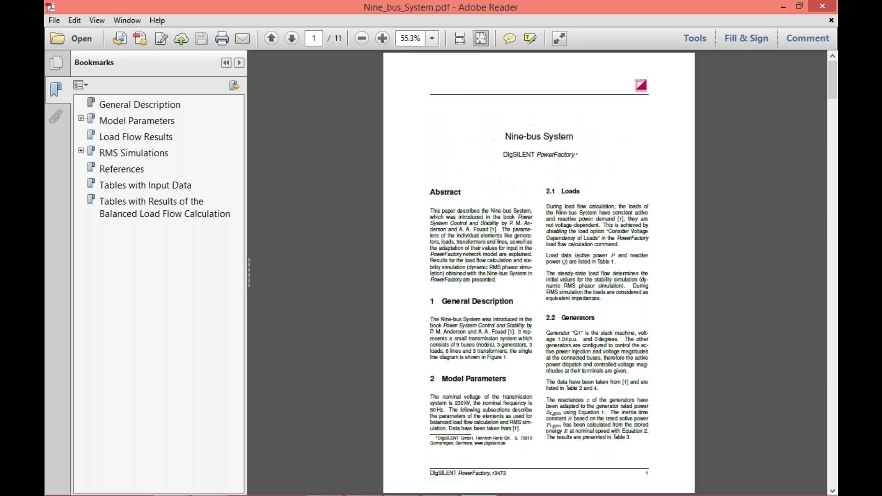
Close the document and import the 9 Bus System example project, then minimize the examples window to uncover the network diagram.
click(820, 6)
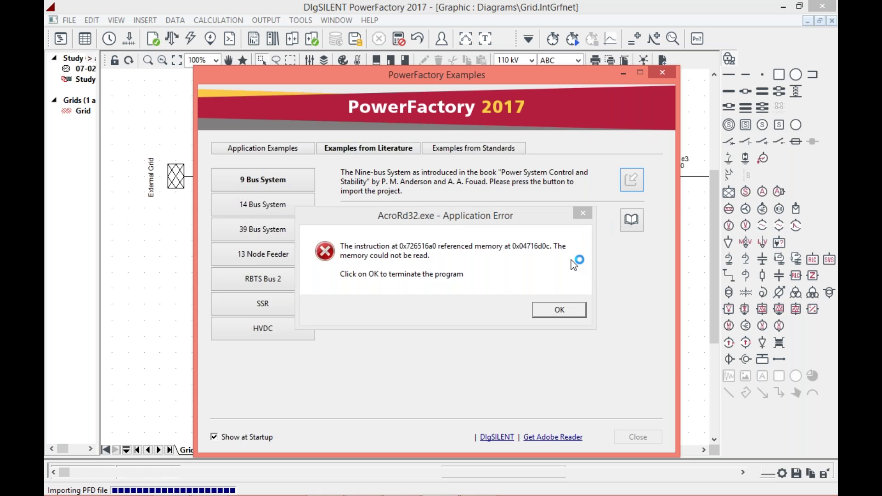
click(559, 310)
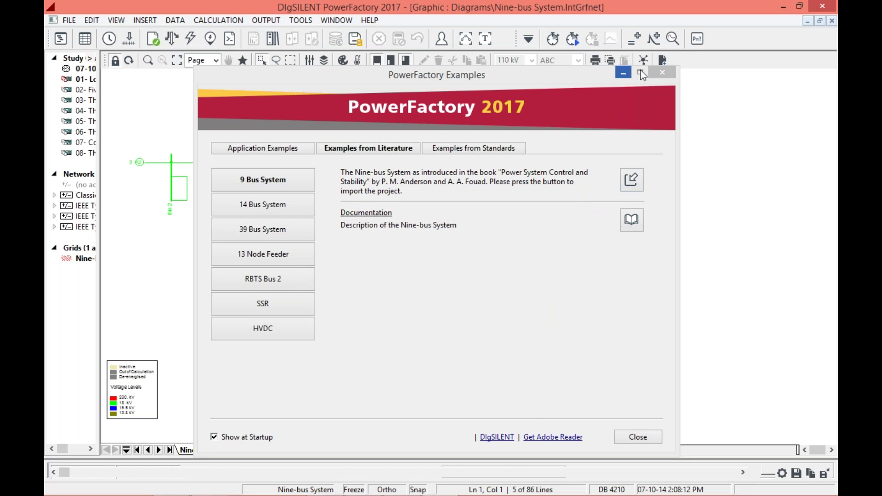
click(621, 74)
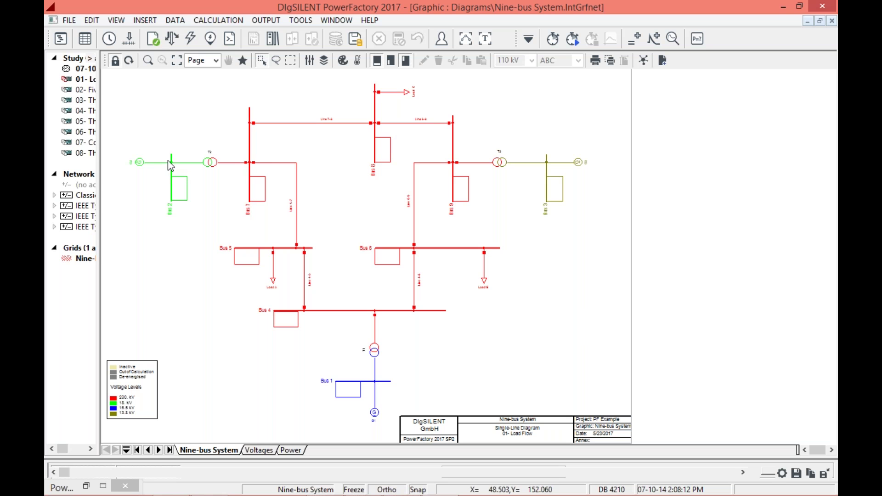
Run a balanced, positive-sequence AC load flow calculation on the Nine-bus System.
click(224, 22)
mouse_move(220, 32)
click(427, 34)
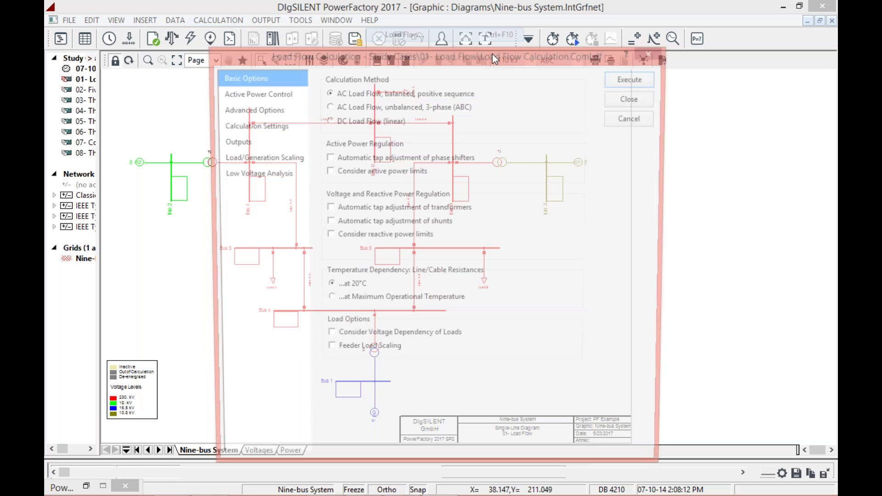
click(626, 81)
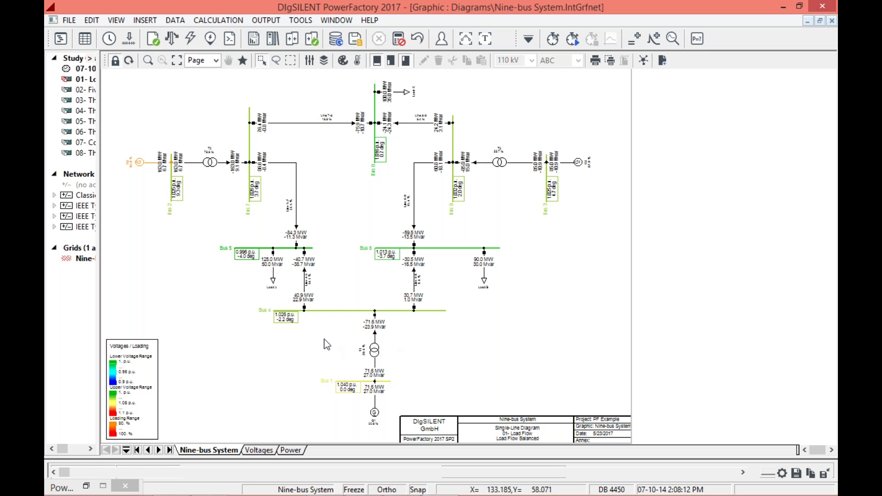
Examine the load flow results at the buses, lines, transformers and generators across the nine-bus diagram at 75% zoom.
click(215, 61)
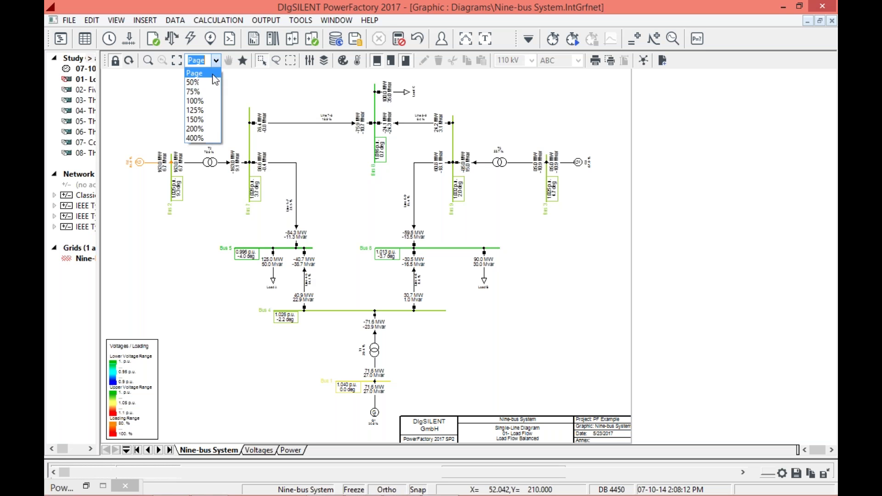
click(210, 91)
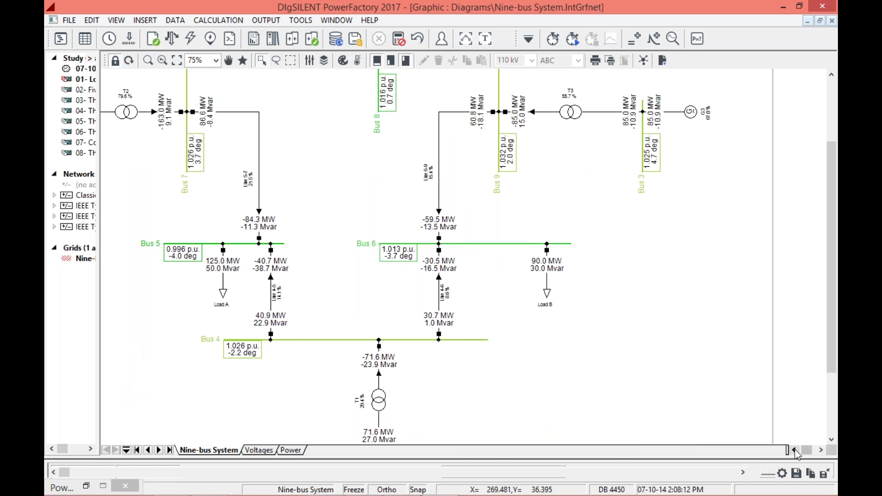
click(794, 449)
click(795, 449)
click(795, 449)
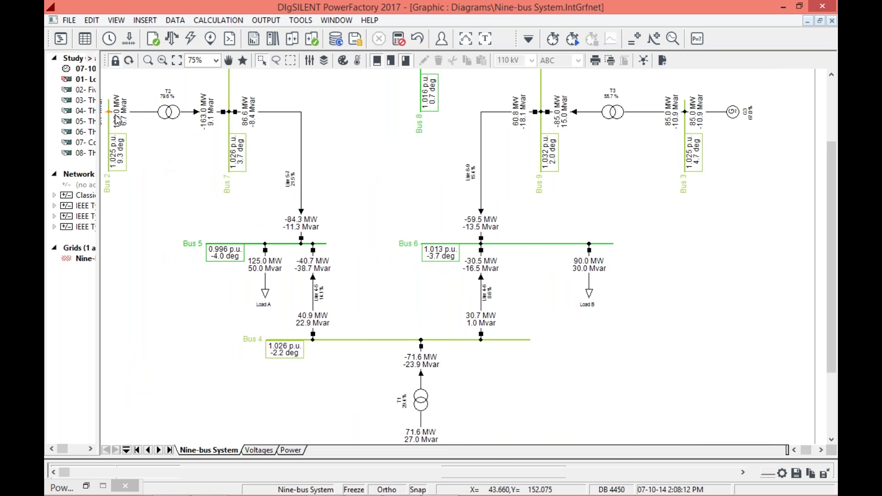
scroll(466, 403, down, 3)
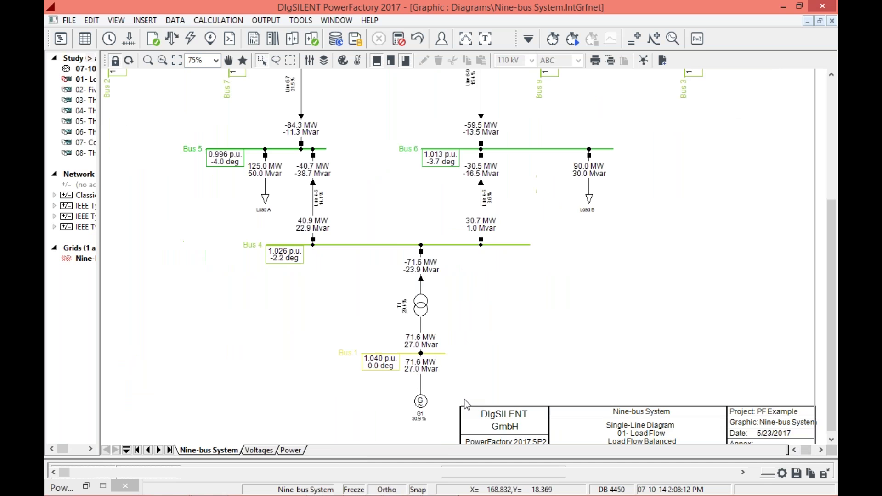
scroll(655, 389, up, 1)
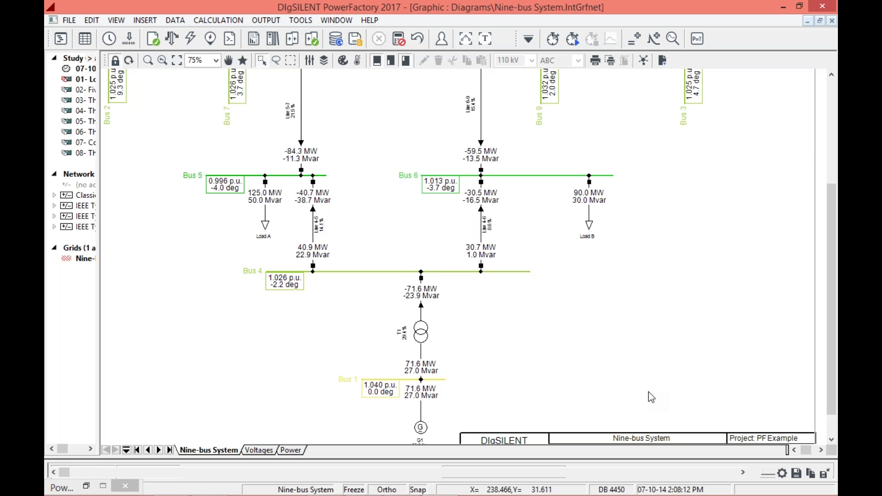
scroll(651, 397, up, 5)
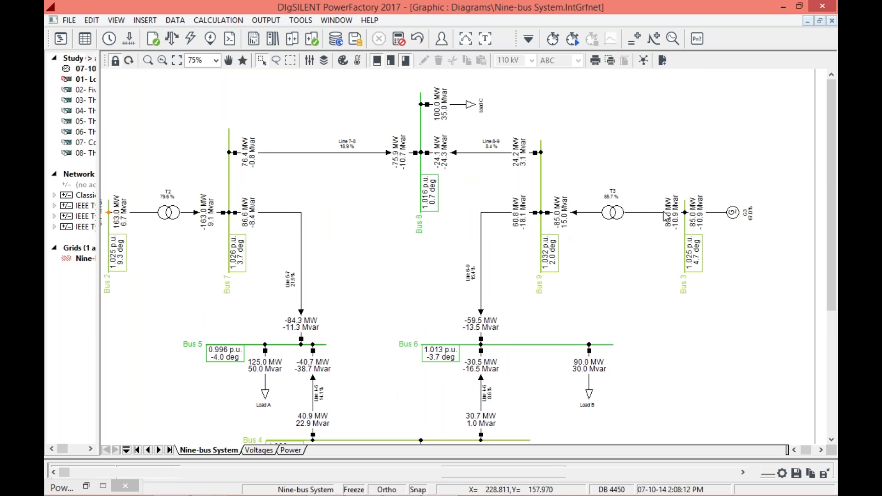
scroll(563, 385, down, 1)
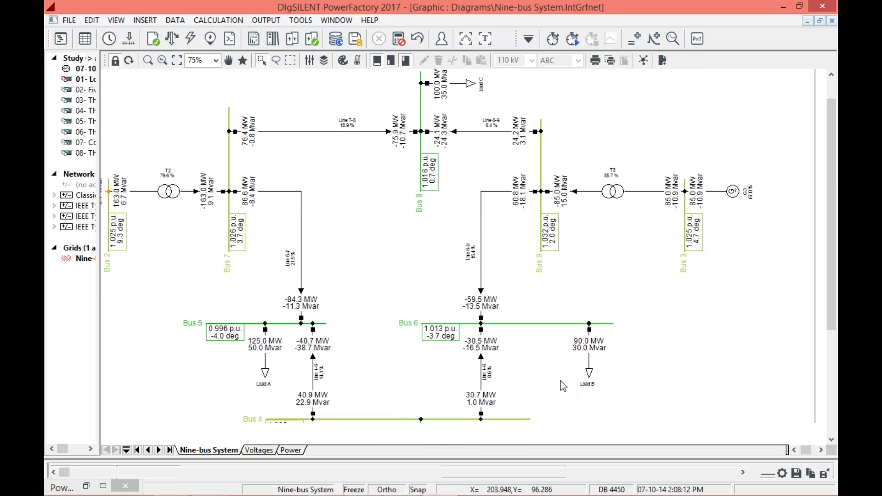
scroll(562, 386, down, 3)
View the bar charts of the bus voltages and of the generators' active and reactive power.
click(259, 450)
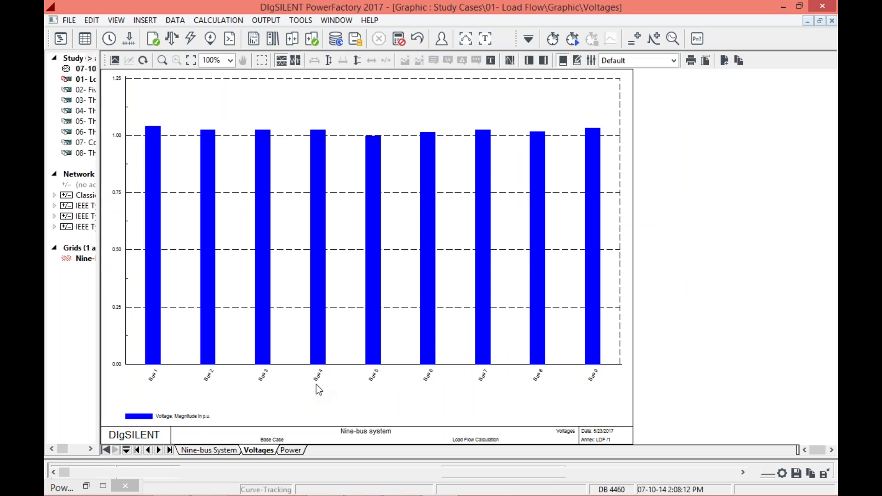
mouse_move(484, 357)
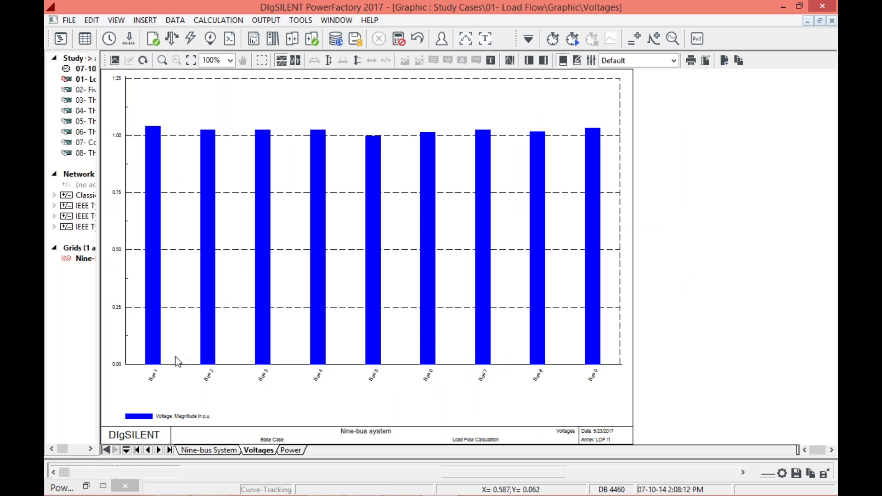
click(298, 449)
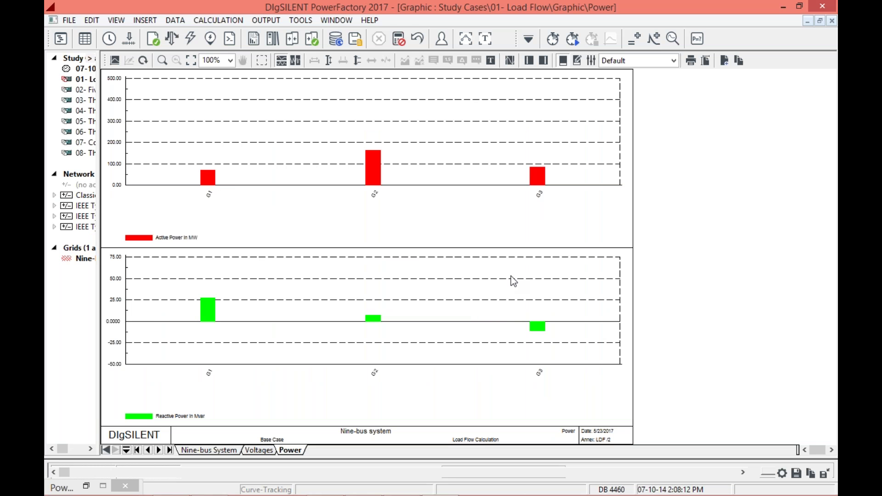
Return to the Nine-bus System diagram and widen the project overview until the full study case names are readable.
click(216, 451)
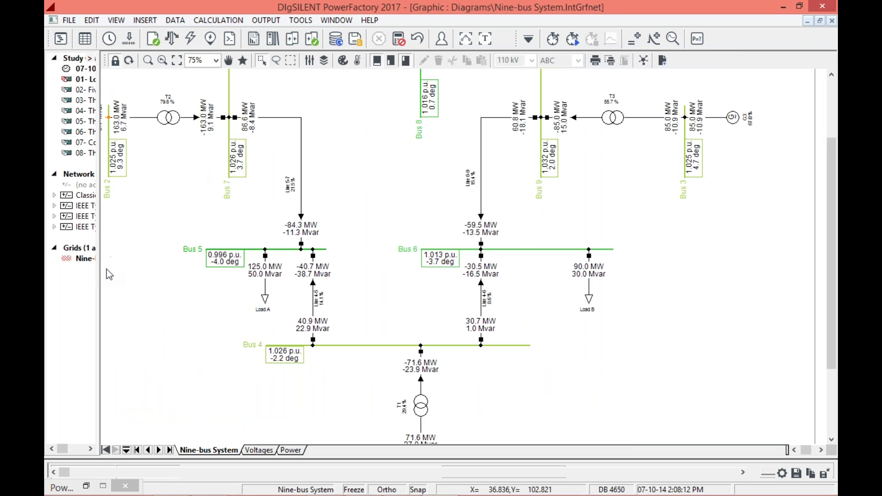
drag(104, 272, 192, 281)
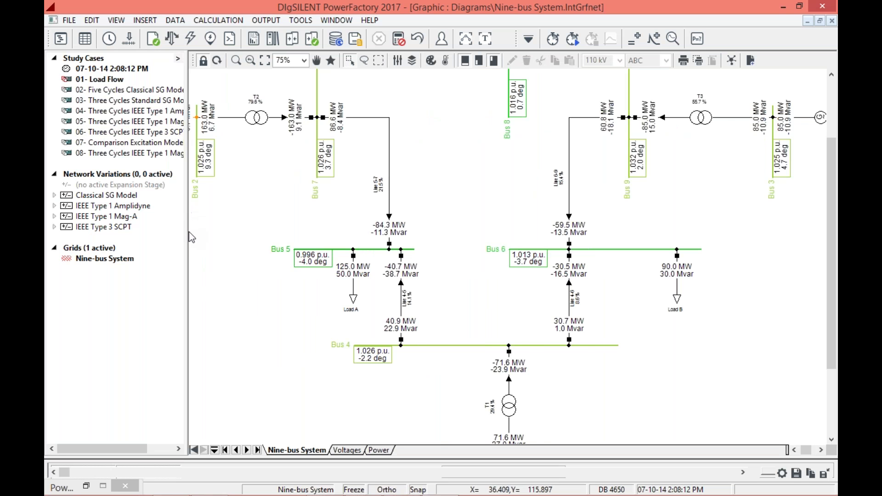
drag(194, 242, 207, 241)
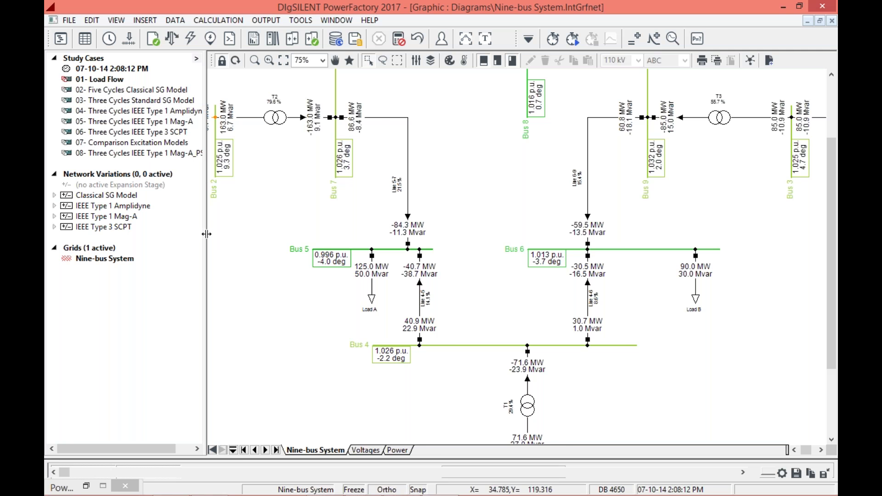
drag(236, 235, 238, 234)
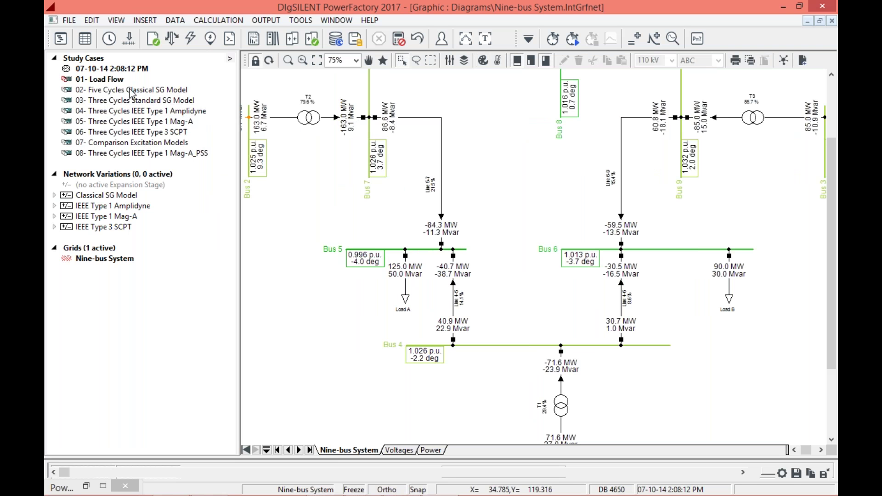
Activate the study case 02- Five Cycles Classical SG Model and display its Rotor Angle plot.
click(103, 90)
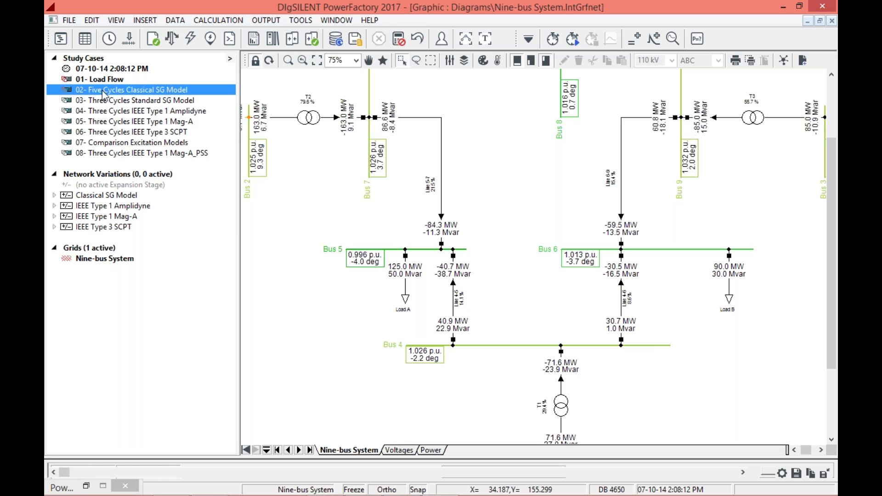
right_click(104, 94)
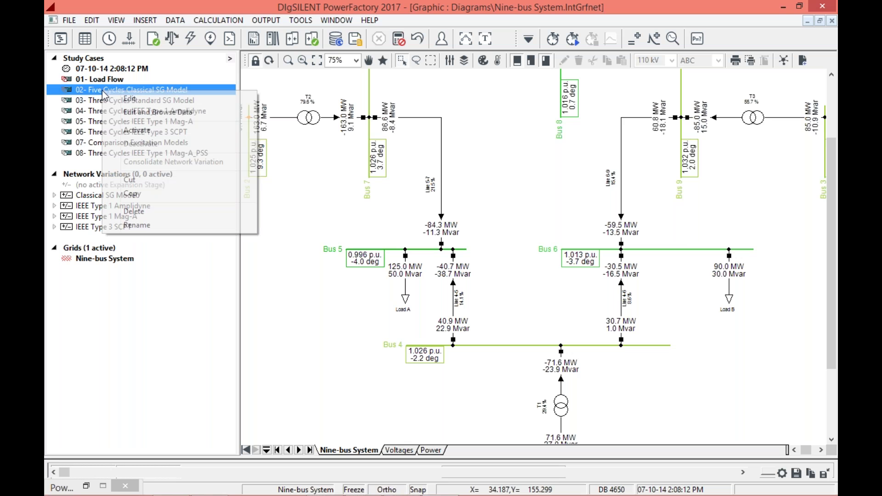
click(129, 130)
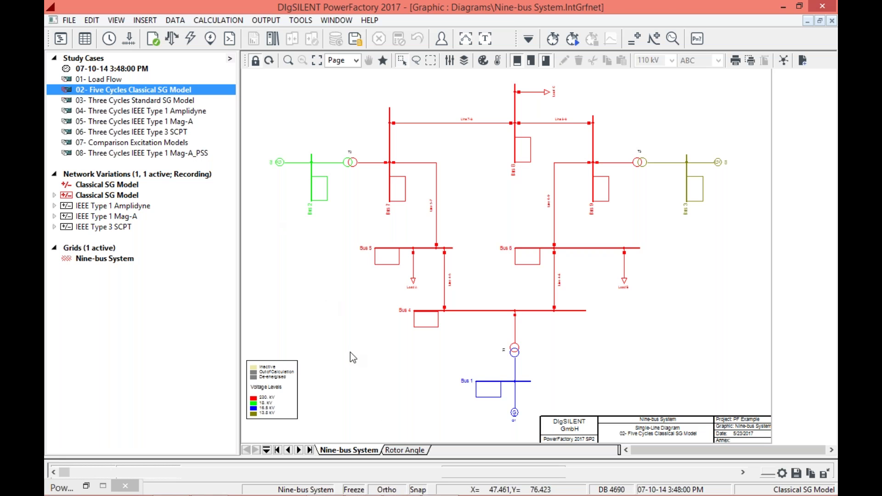
click(404, 450)
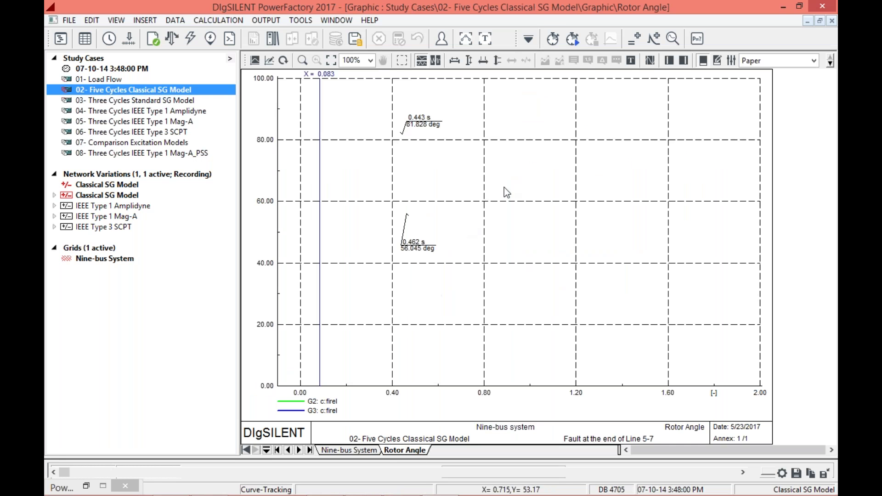
Calculate the initial conditions and run the simulation for 2 s to plot the rotor angles of G2 and G3.
click(555, 40)
click(623, 135)
click(572, 38)
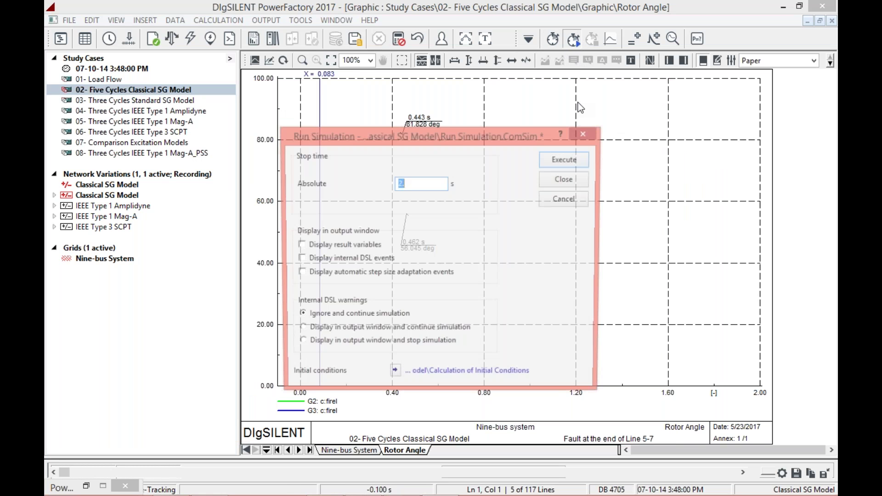
click(565, 159)
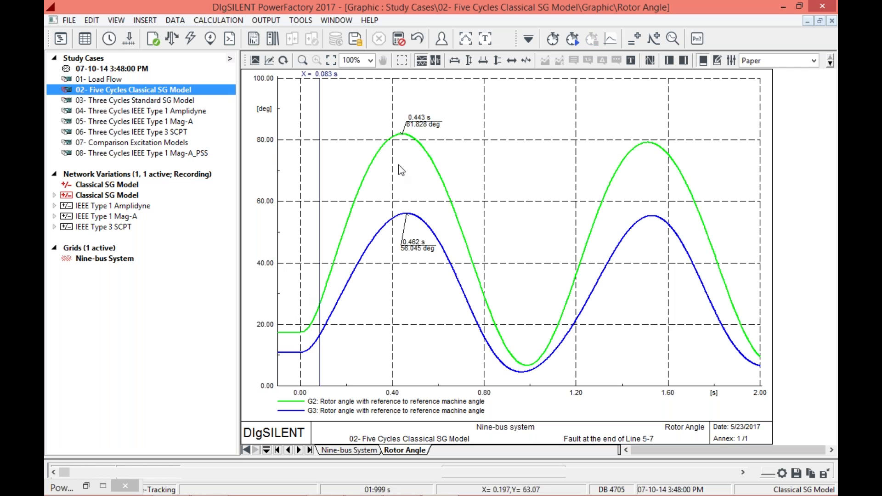
Activate the study case 03- Three Cycles Standard SG Model.
click(102, 101)
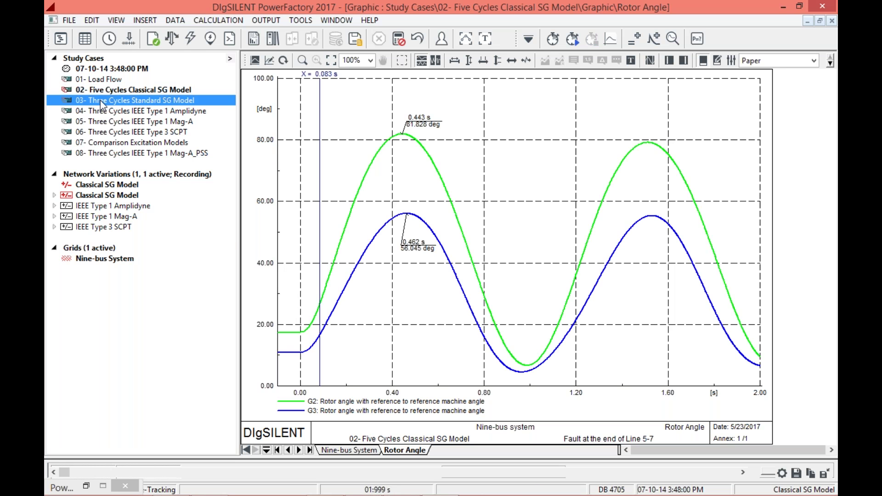
right_click(101, 101)
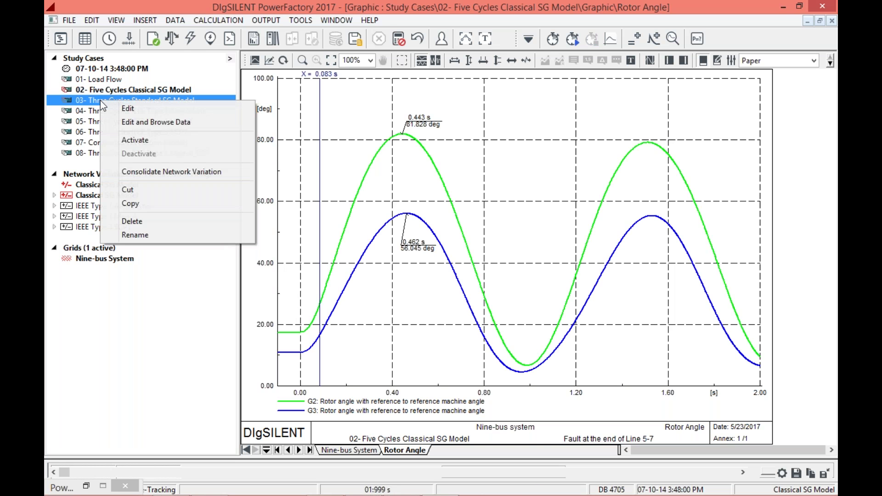
click(135, 140)
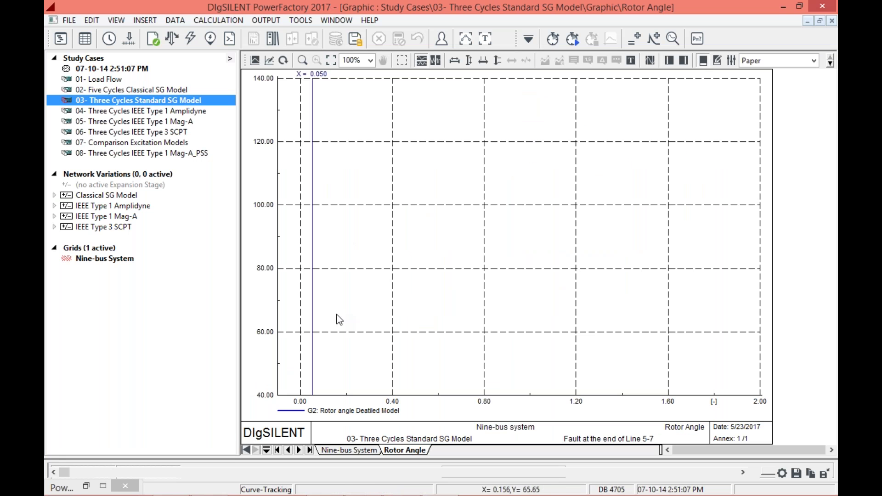
Calculate the RMS, balanced initial conditions and run the 2 s simulation for the standard model's G2 rotor angle.
click(552, 39)
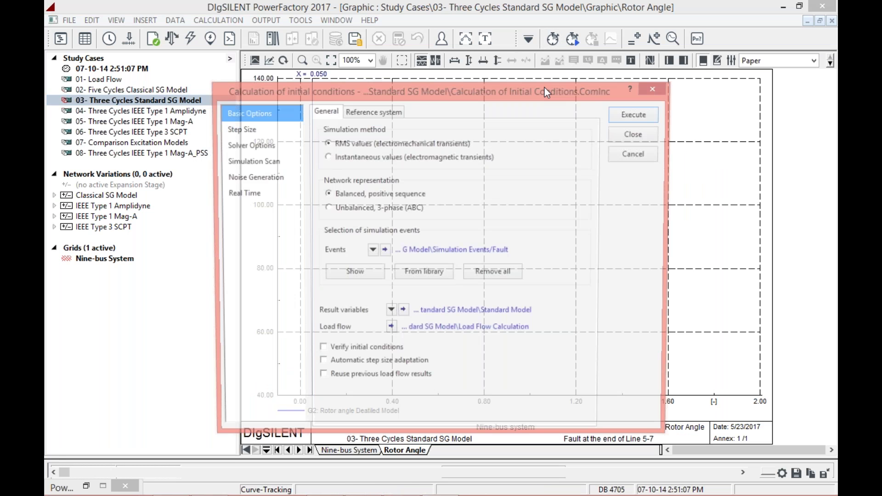
click(634, 114)
click(572, 39)
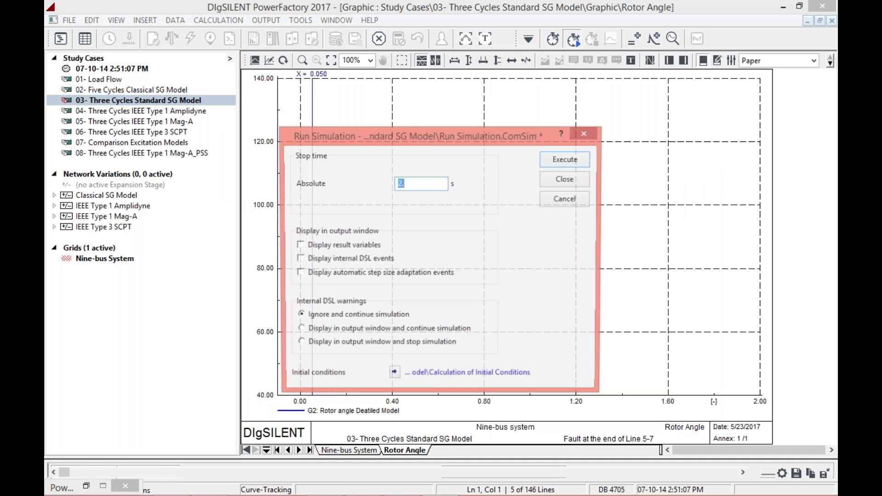
click(566, 159)
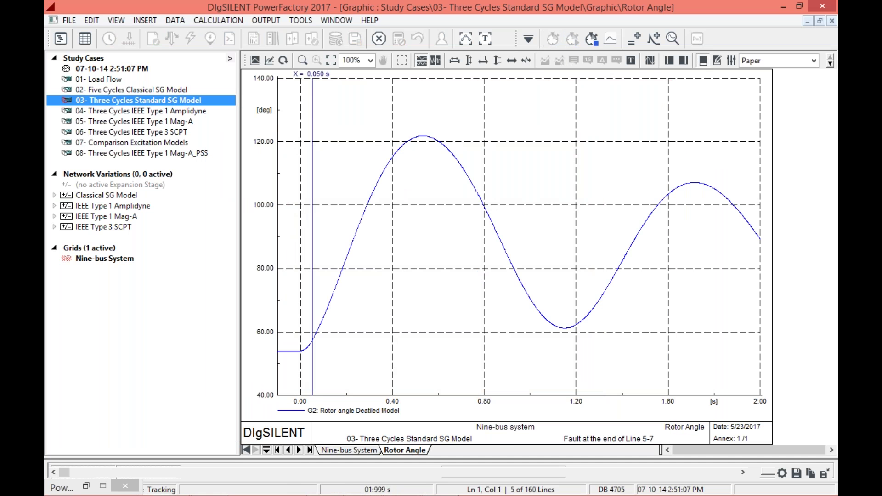
Narrow the project overview, reactivate the study case 01- Load Flow, and run its simulation with the Voltages chart displayed.
click(122, 114)
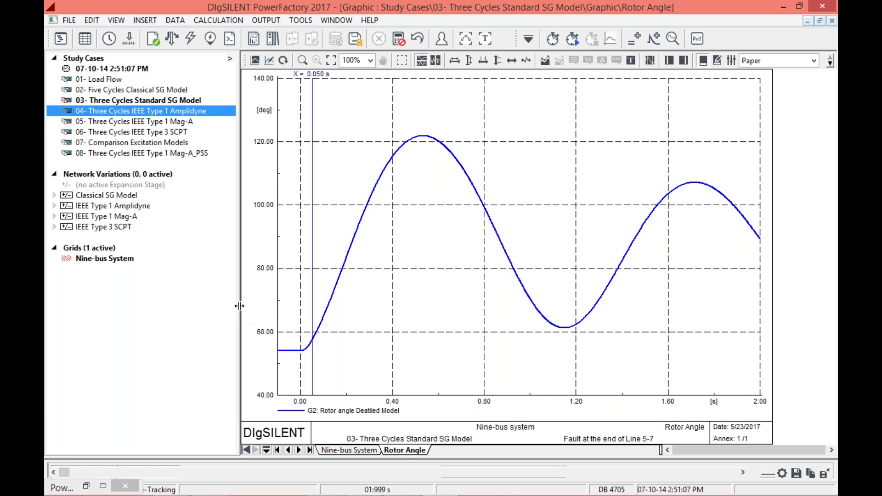
drag(208, 312, 208, 312)
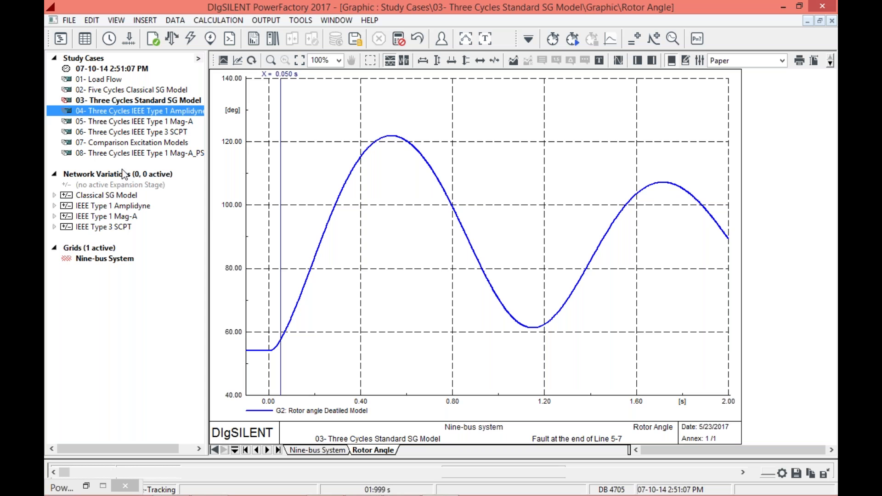
right_click(105, 79)
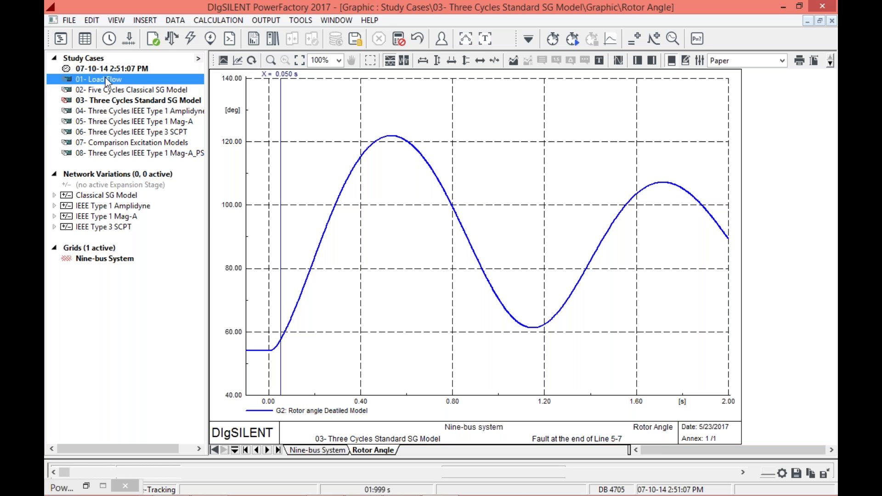
click(138, 117)
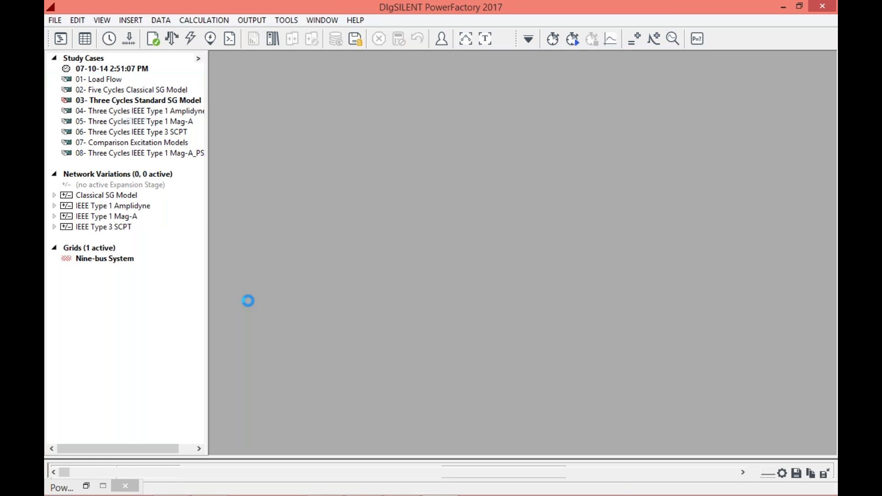
click(381, 450)
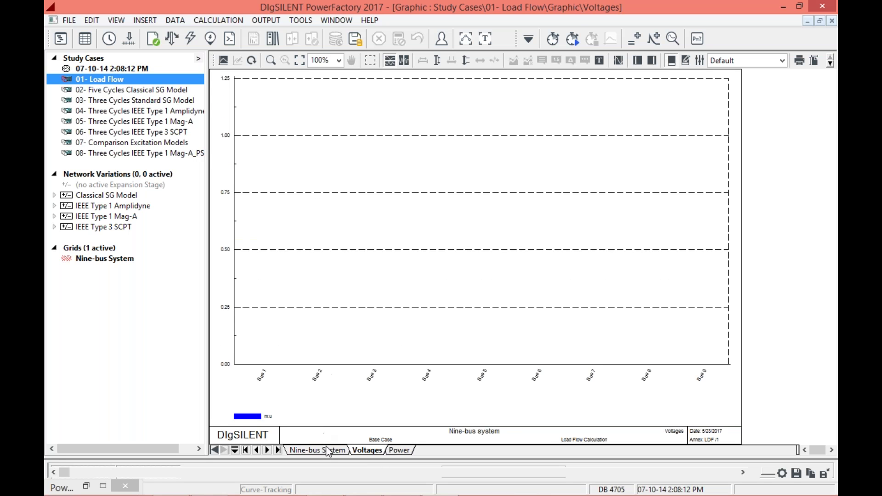
click(572, 39)
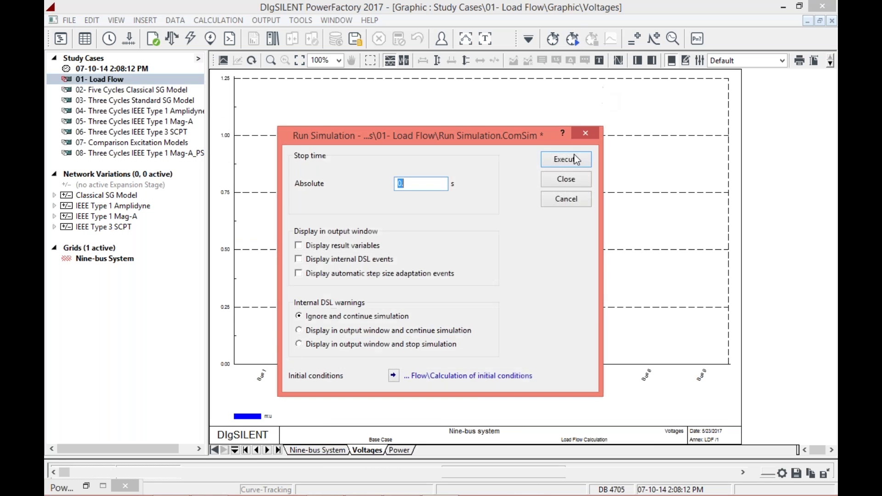
click(563, 158)
Reactivate the study case 02- Five Cycles Classical SG Model to review its rotor angle curves.
click(111, 101)
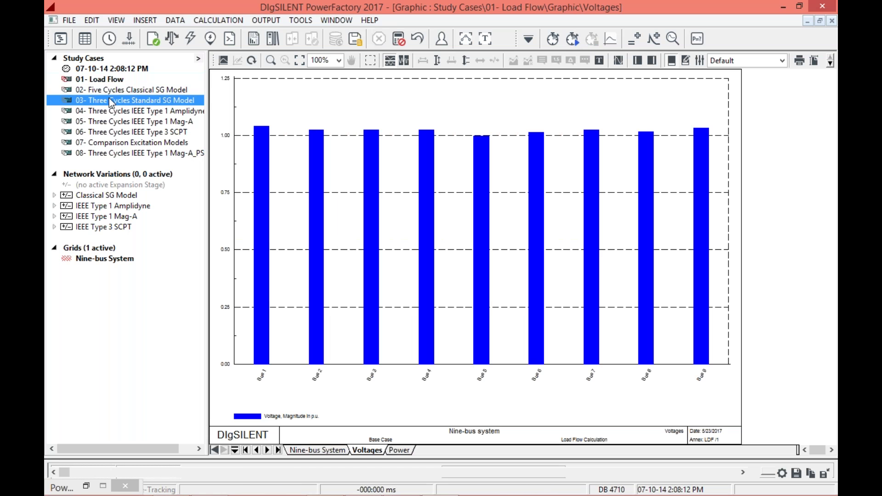
click(111, 89)
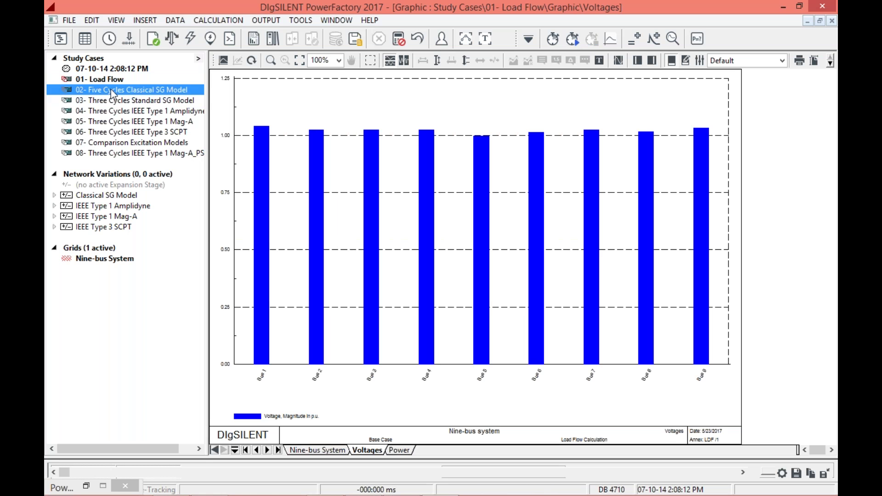
right_click(111, 89)
click(144, 130)
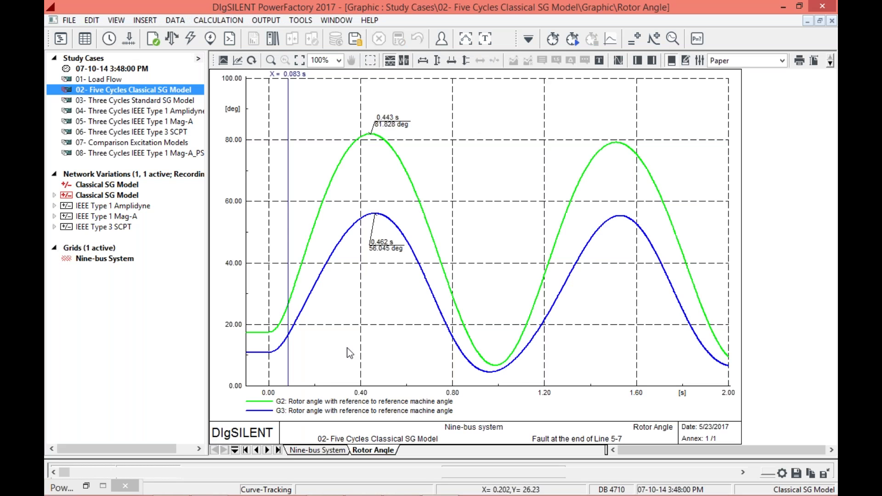
Activate the study case 07- Comparison Excitation Models and display its Rotor Angle plot.
click(118, 143)
right_click(117, 143)
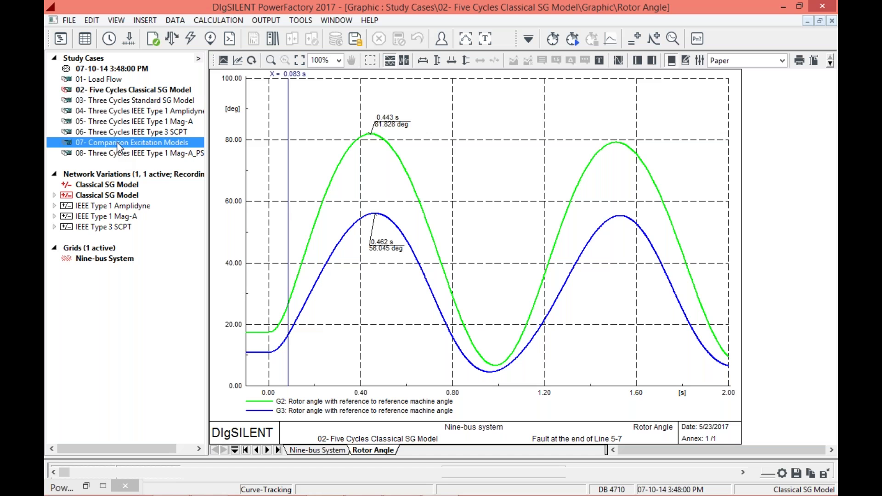
click(151, 182)
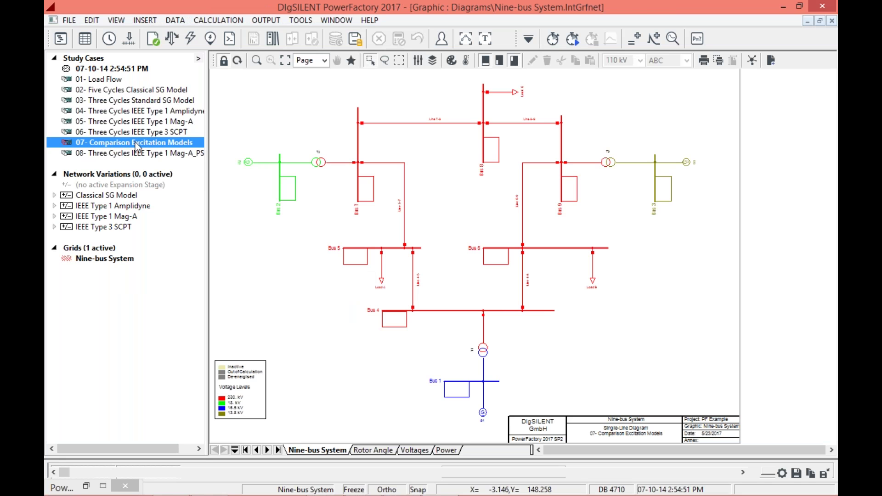
click(369, 450)
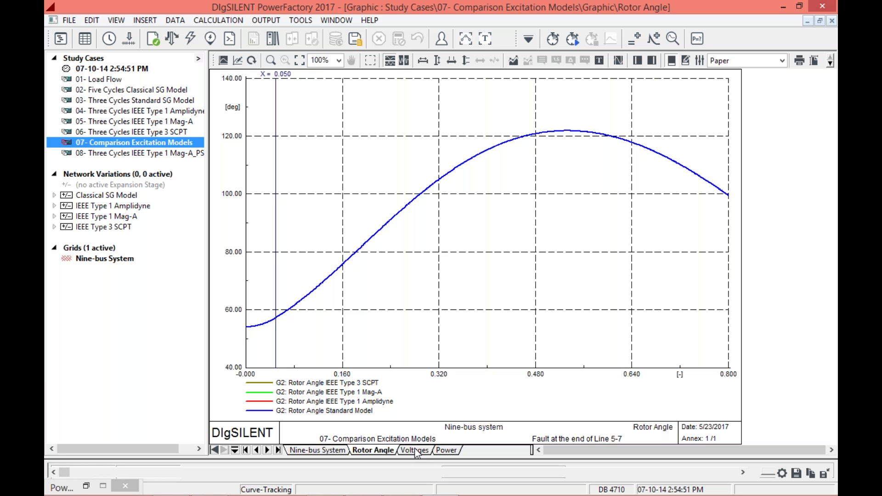
Run a Fast Fourier Transform frequency analysis on the G2 terminal voltage curve of the Voltages page.
click(416, 450)
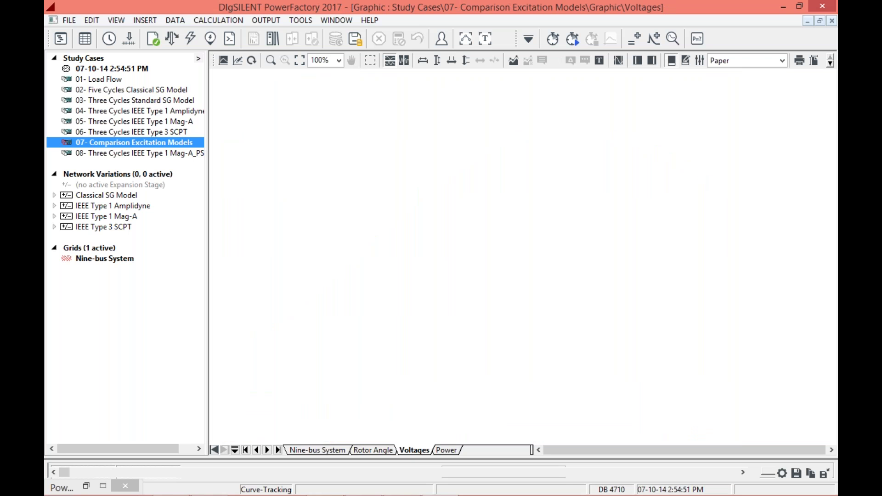
right_click(299, 150)
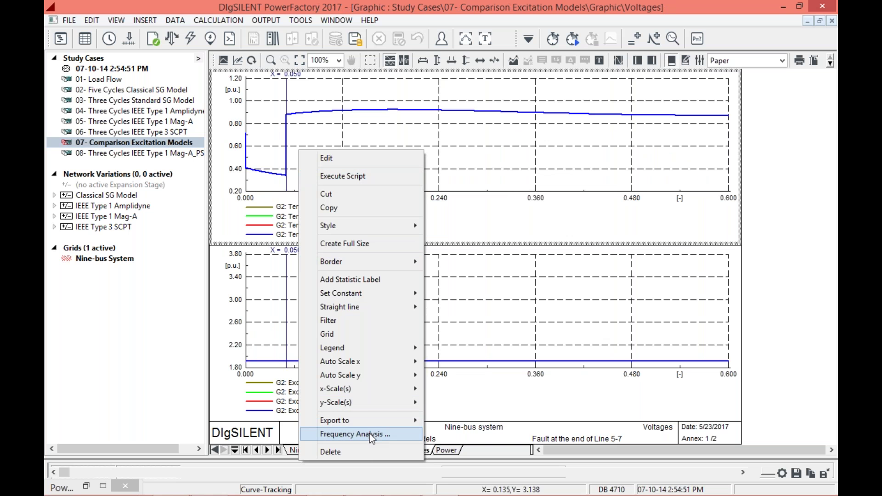
click(349, 433)
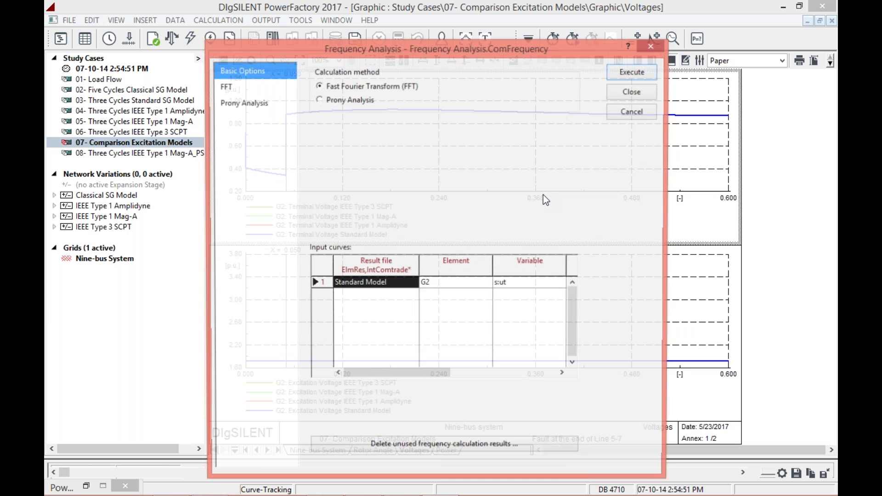
click(633, 72)
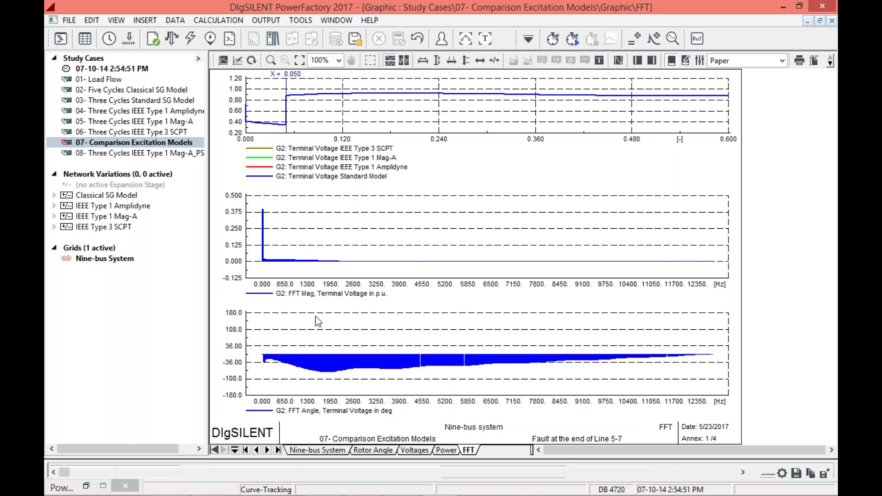
Return to the Rotor Angle plot of the excitation comparison and auto-scale its time axis to the full simulated range.
click(118, 143)
click(384, 450)
click(415, 450)
click(373, 451)
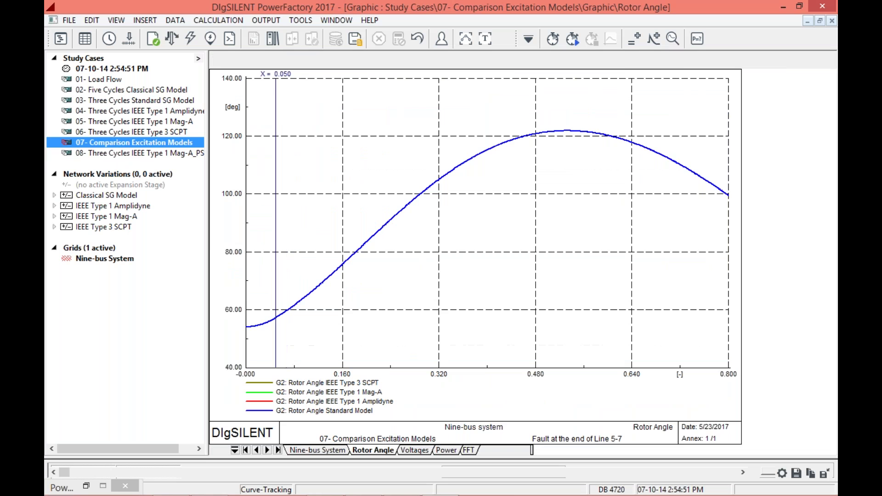
click(423, 60)
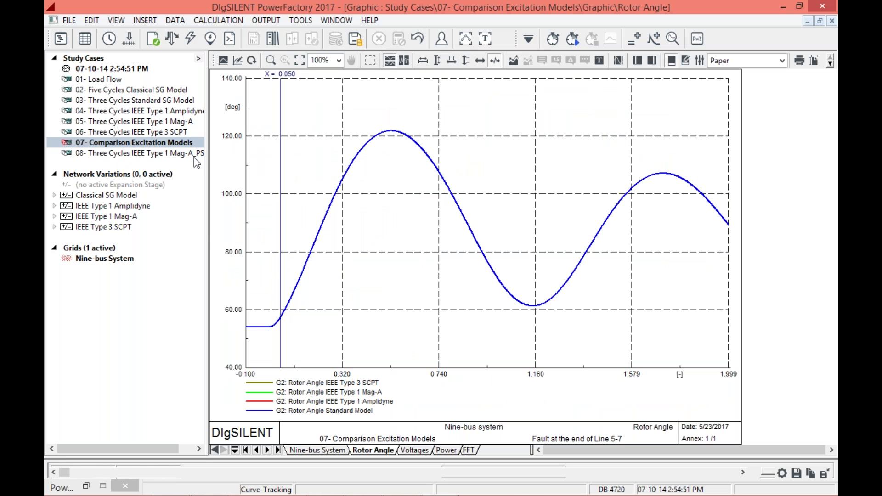
View the Voltages and Power plots of the excitation model comparison.
click(414, 449)
click(445, 449)
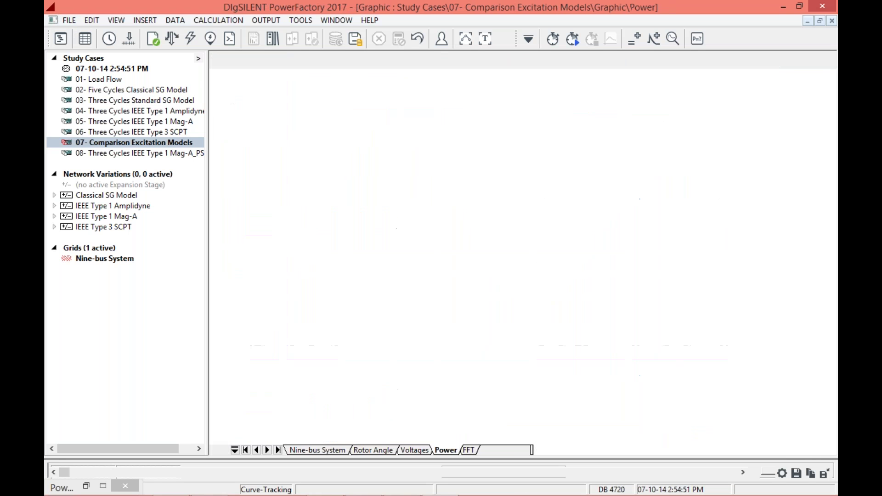
View the FFT plots page of the excitation model comparison.
click(468, 449)
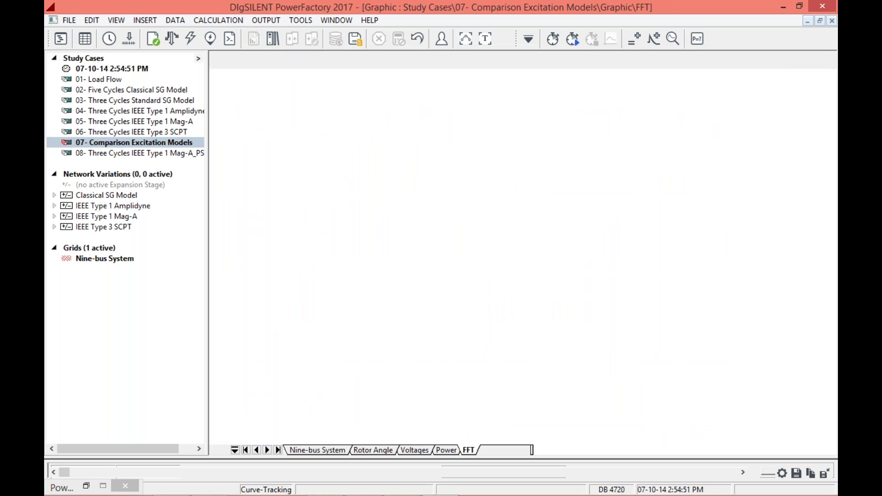
click(445, 450)
click(469, 450)
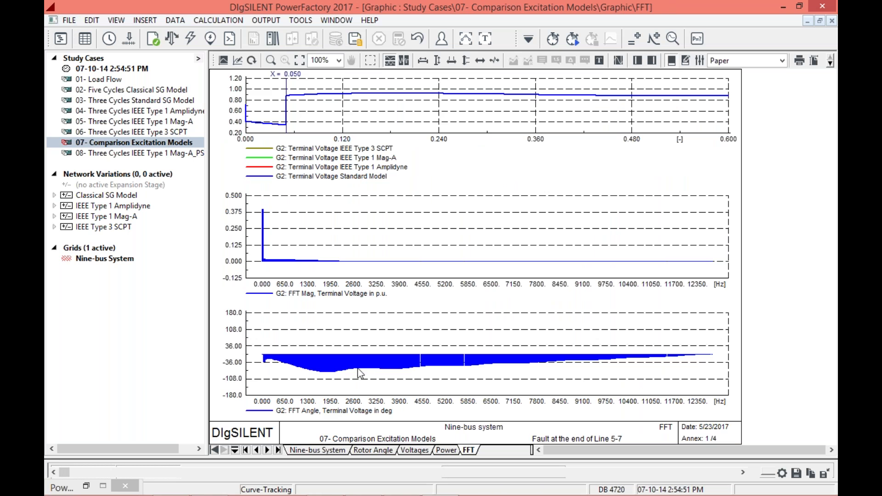
Import the 14 Bus System project from the literature examples and close the examples window.
click(69, 21)
click(69, 21)
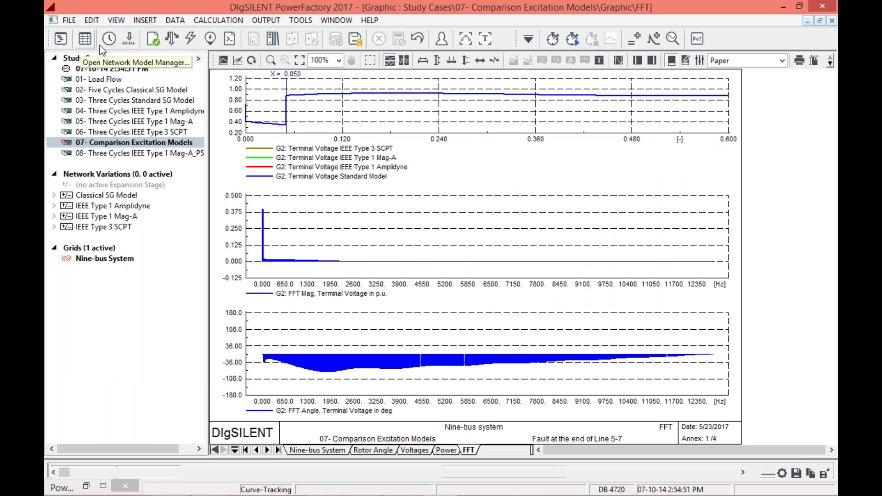
click(69, 21)
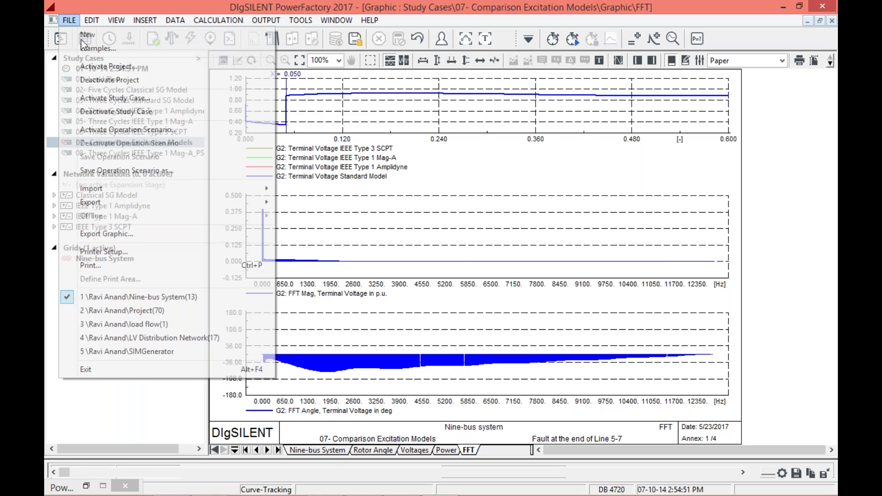
click(441, 484)
click(441, 485)
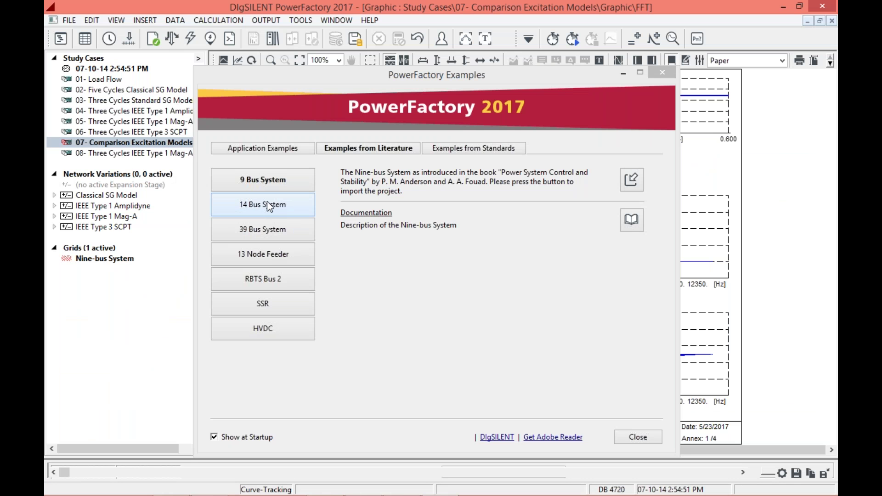
click(268, 202)
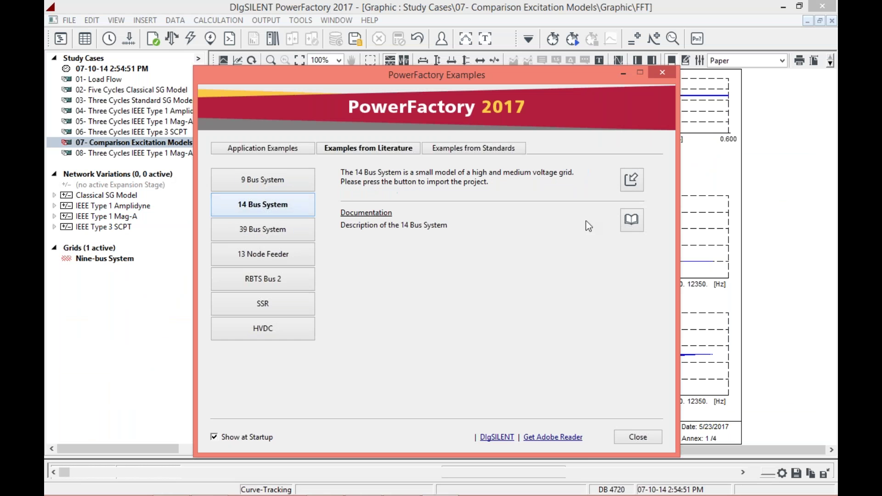
click(631, 179)
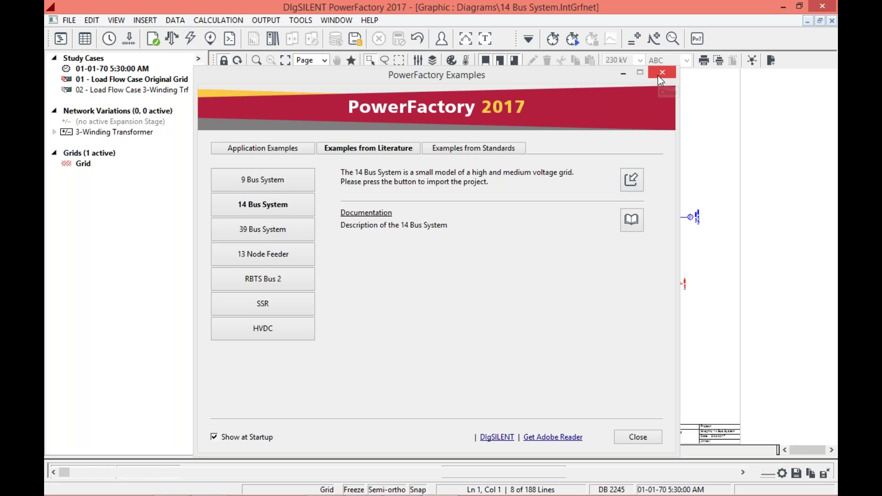
click(638, 436)
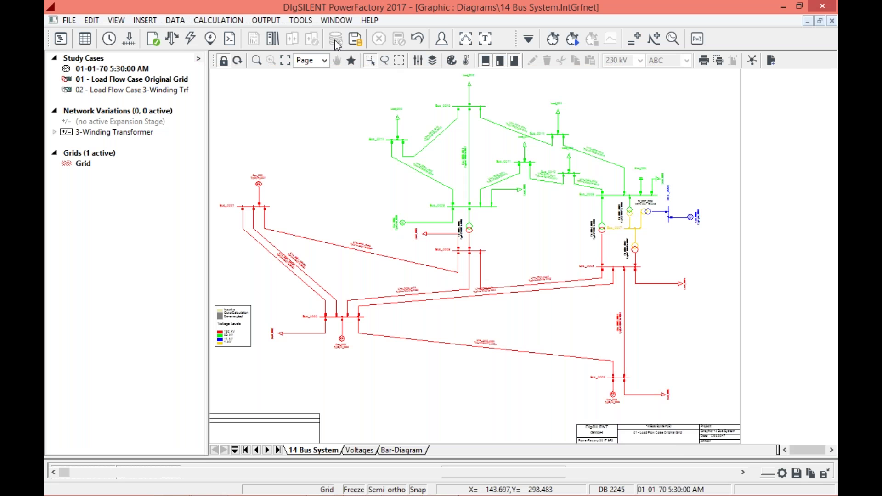
Run a balanced AC load flow calculation on the 14 Bus System.
click(218, 20)
mouse_move(229, 37)
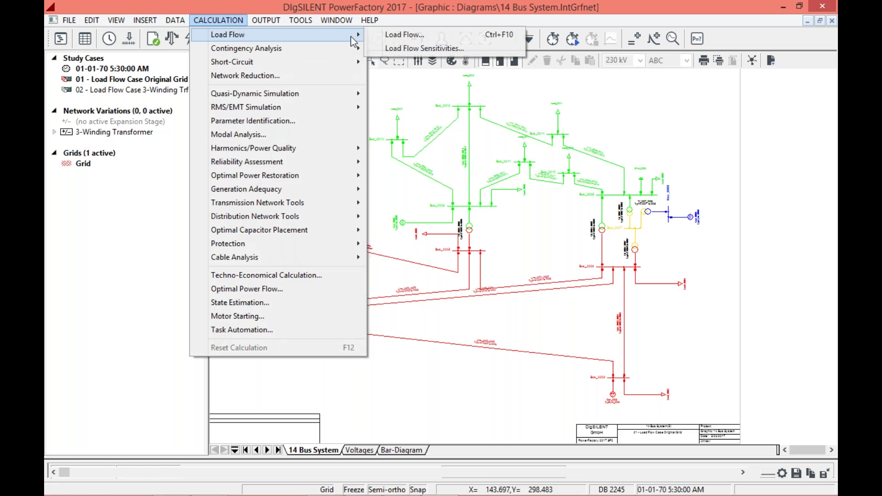
click(399, 35)
click(633, 79)
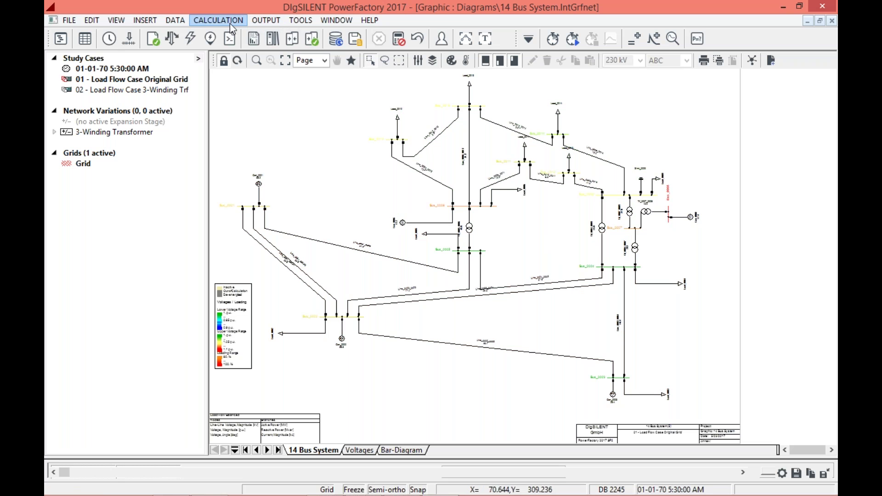
Open the Quasi-Dynamic Simulation command and review its calculation, maintenance and events, and parallel computing settings.
click(229, 23)
mouse_move(232, 35)
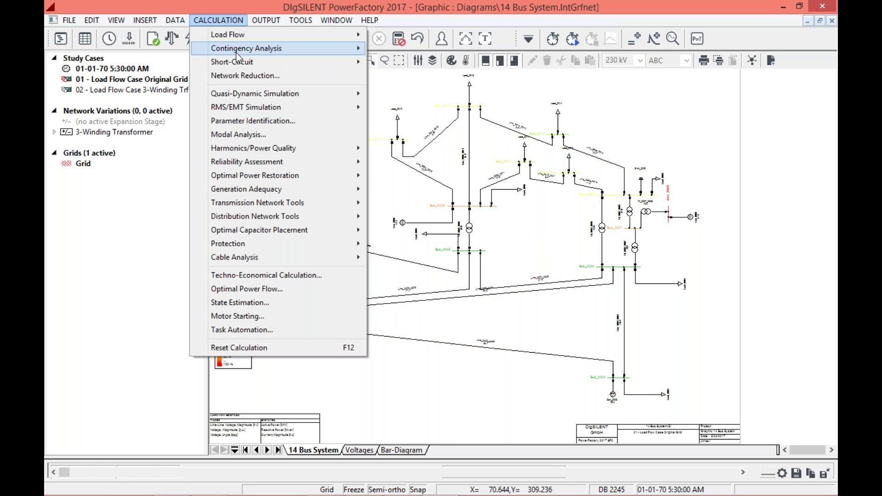
mouse_move(242, 99)
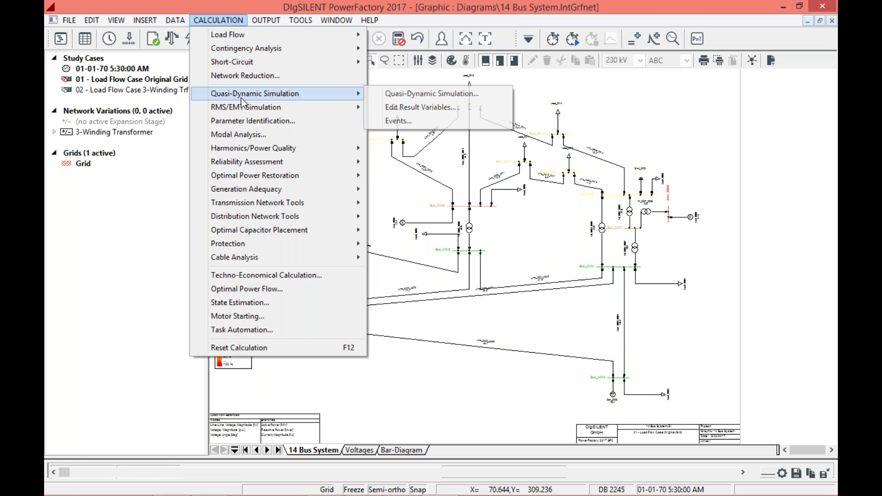
click(423, 98)
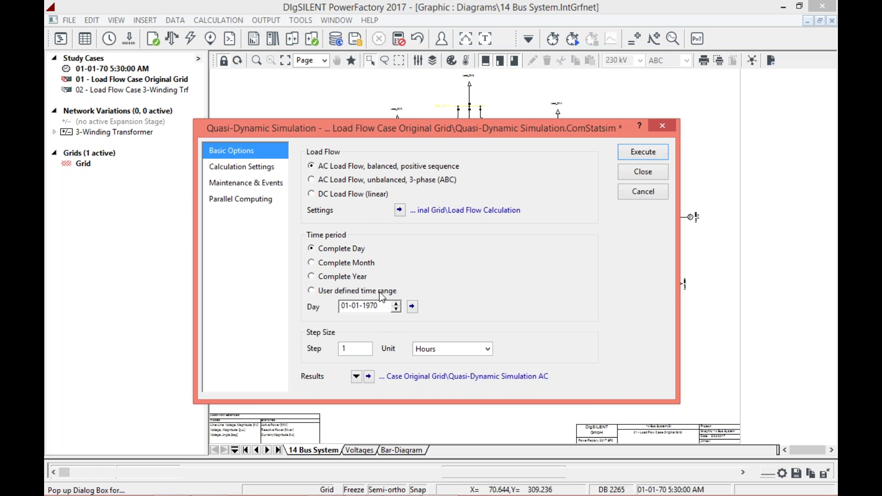
click(236, 183)
click(262, 168)
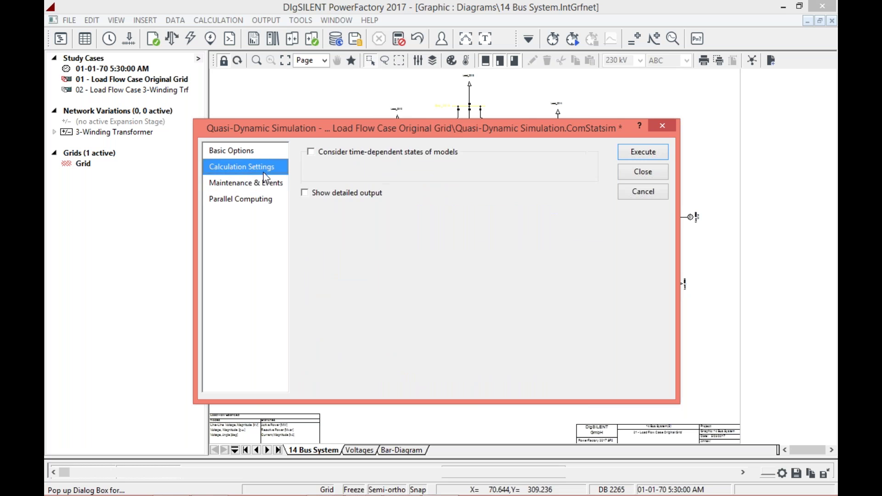
click(251, 182)
click(268, 202)
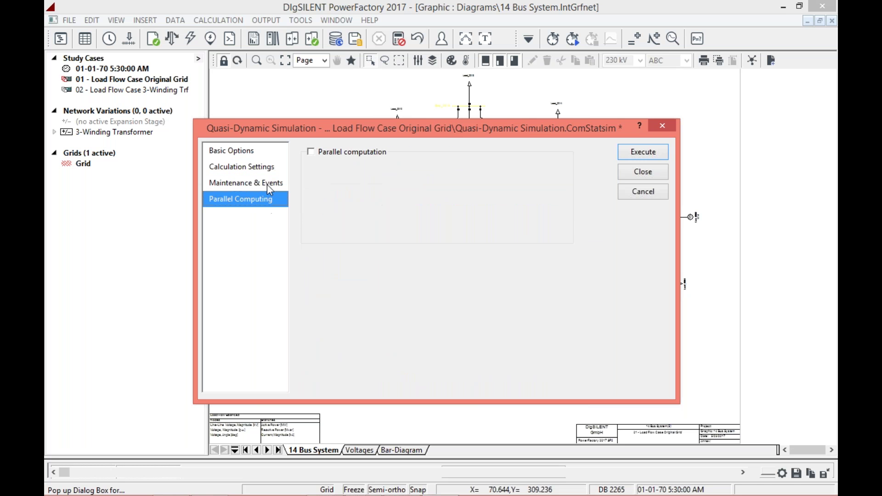
click(265, 153)
Try to execute the quasi-dynamic simulation for the complete day 01-01-1970 and for the complete month January 1970.
click(666, 153)
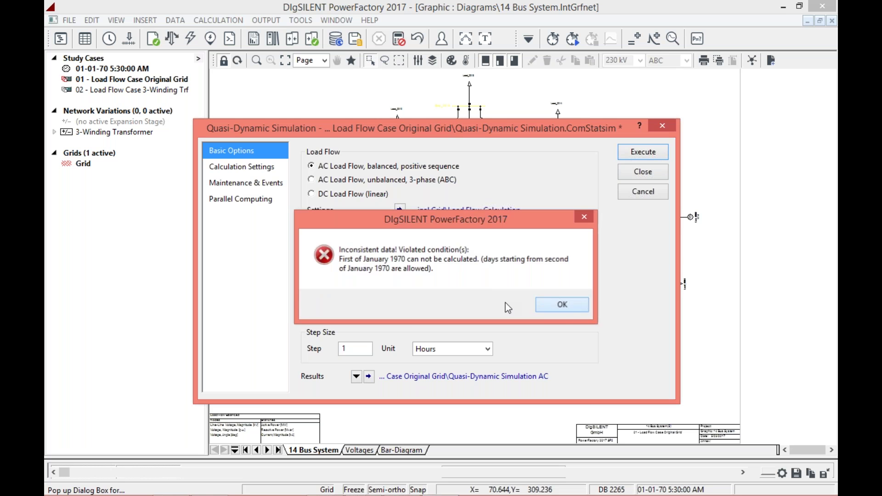
click(553, 301)
click(312, 262)
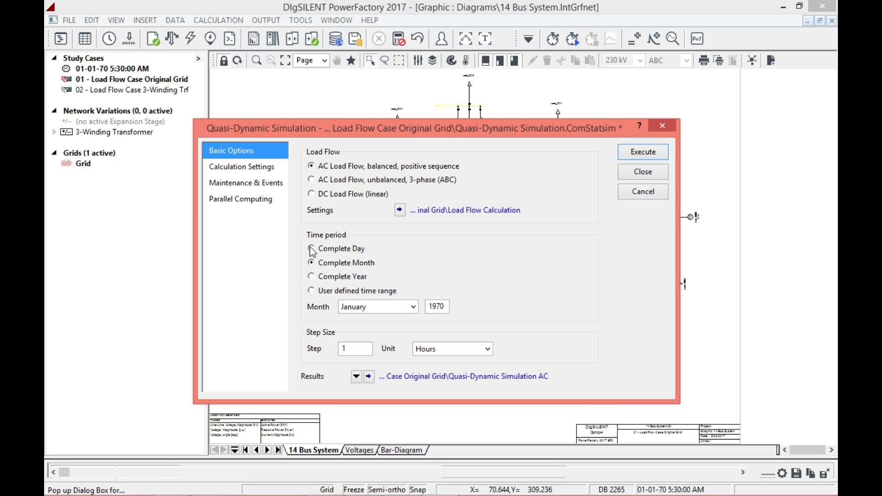
click(641, 151)
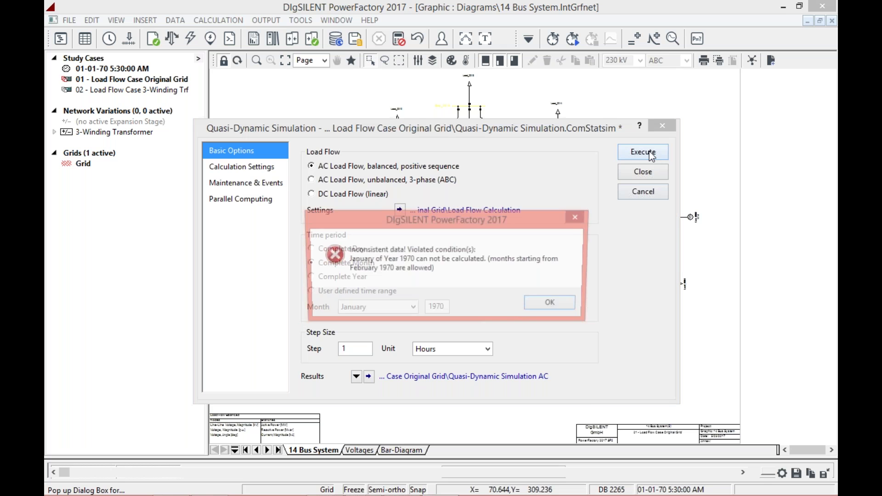
click(552, 301)
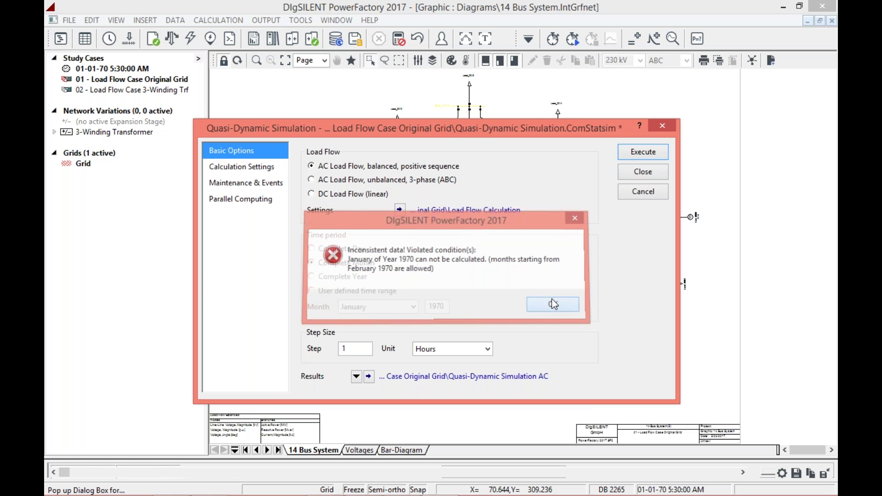
Set the simulated month to January 2007, retry the simulation with the Complete Day period and cancel the command.
click(449, 306)
key(BackSpace)
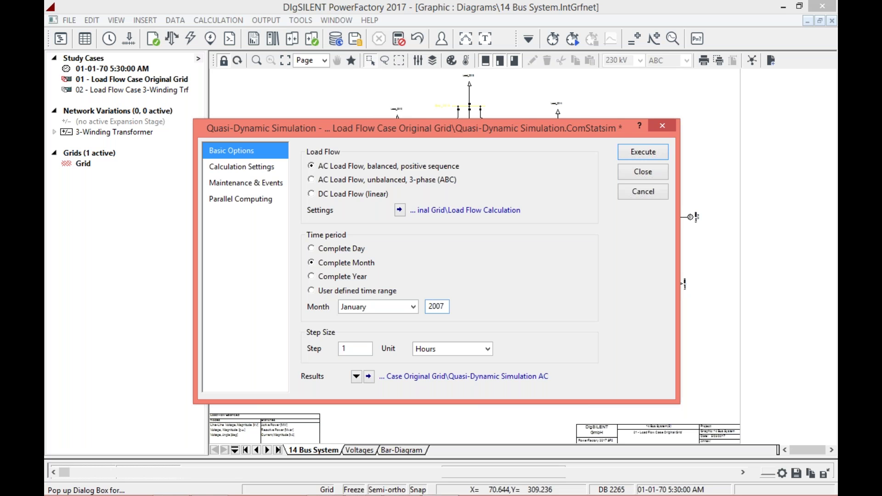
click(359, 248)
click(642, 155)
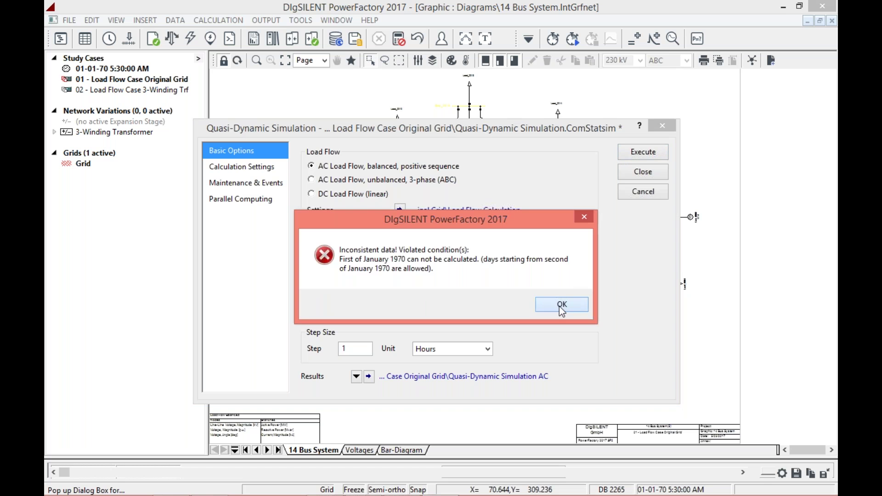
click(558, 306)
key(Return)
key(Return)
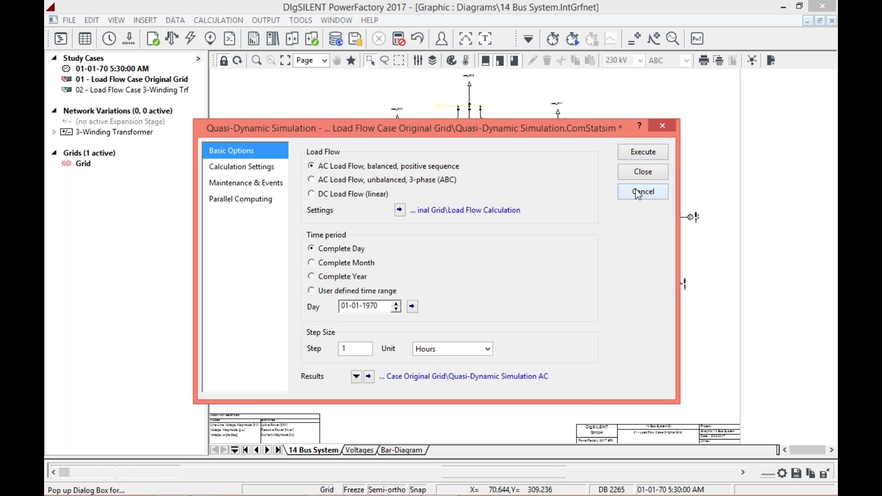
click(638, 194)
Rerun the load flow calculation on the original 14-bus grid.
click(238, 24)
mouse_move(345, 37)
click(400, 35)
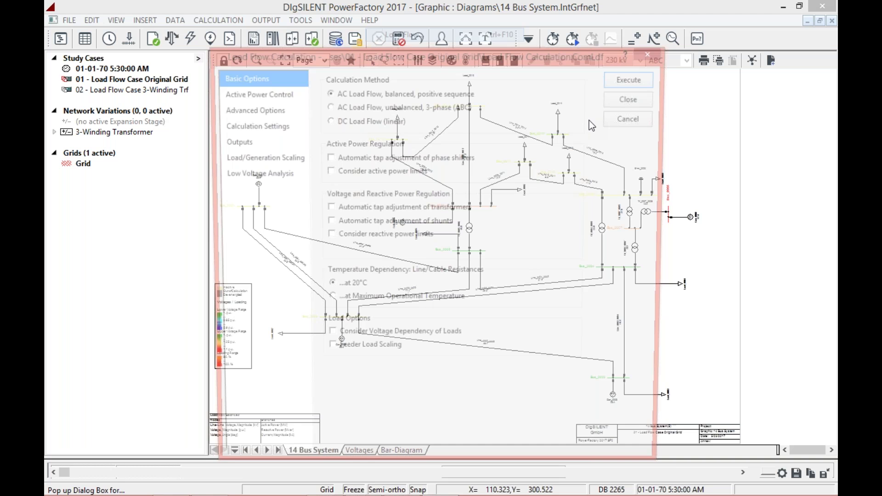
click(605, 79)
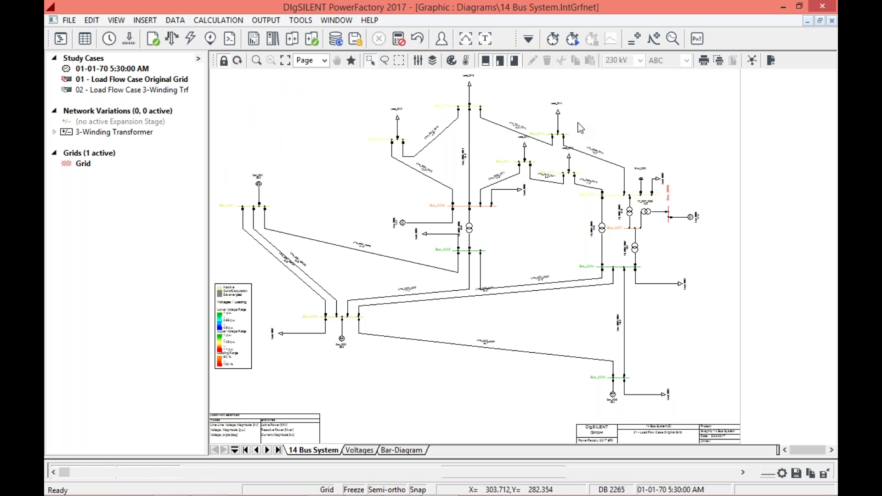
Try to run the Optimal Power Restoration calculation without selecting a fault location.
click(218, 20)
mouse_move(268, 178)
click(431, 176)
click(355, 197)
click(447, 201)
click(568, 185)
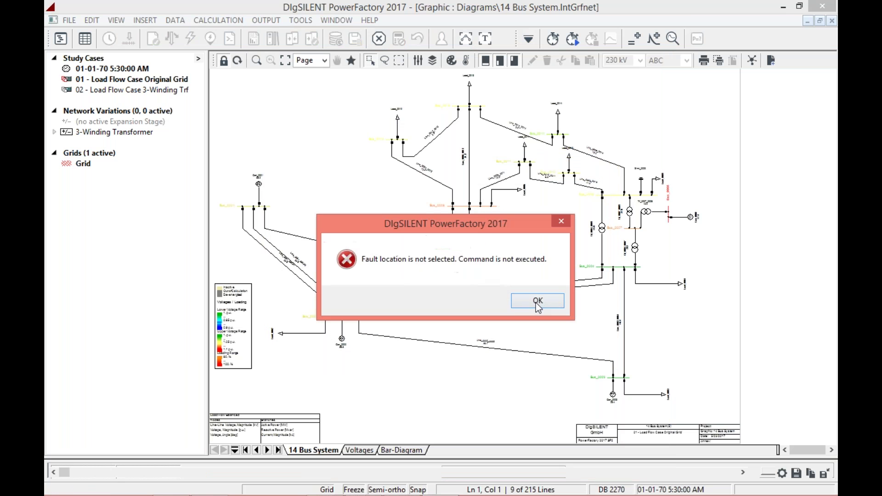
click(537, 302)
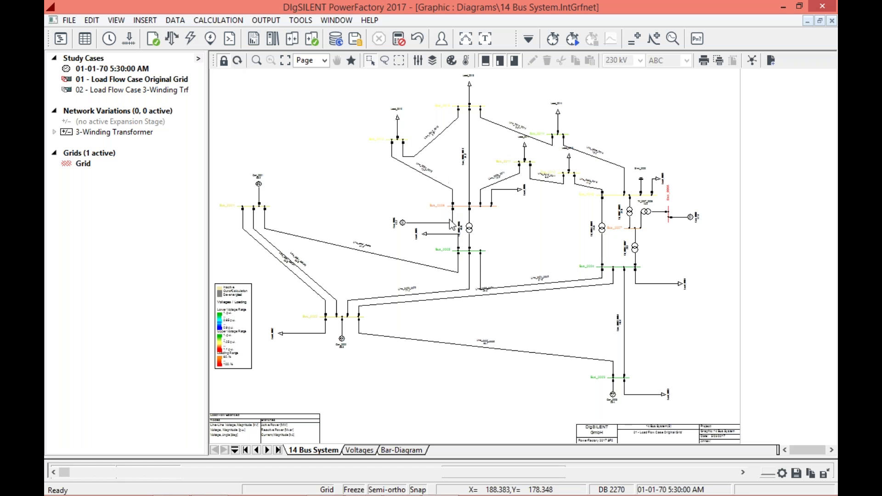
click(218, 19)
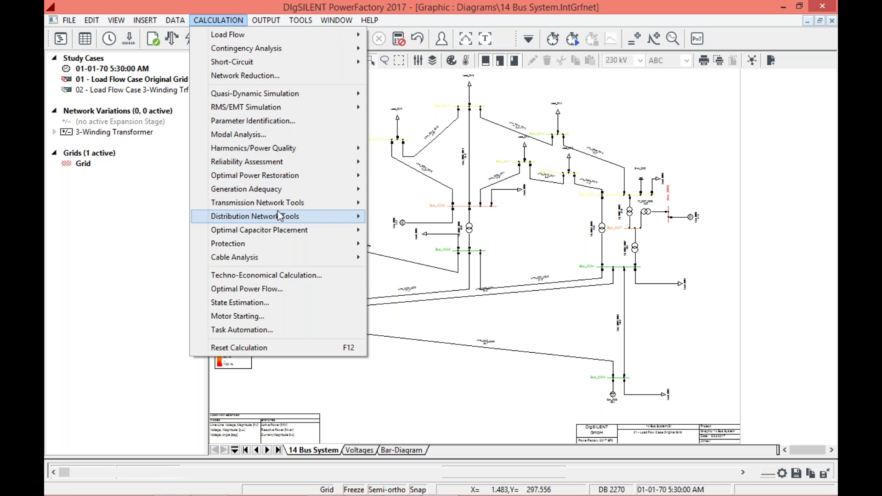
mouse_move(279, 231)
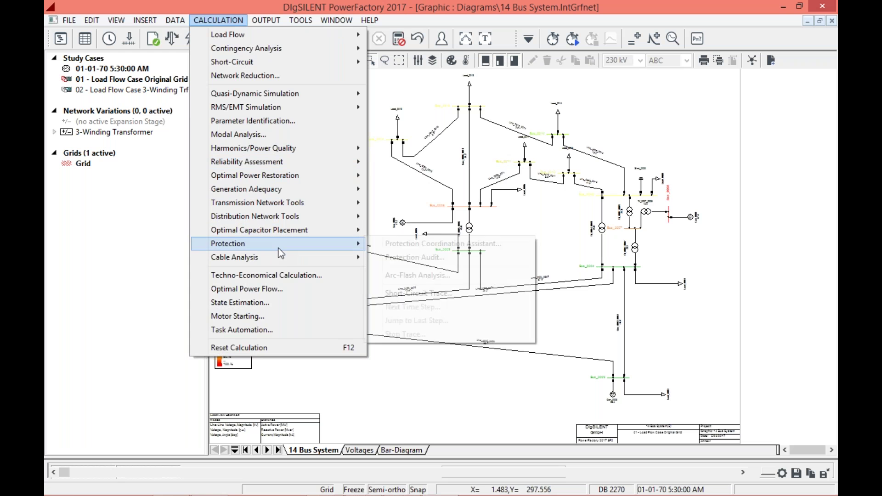
click(171, 288)
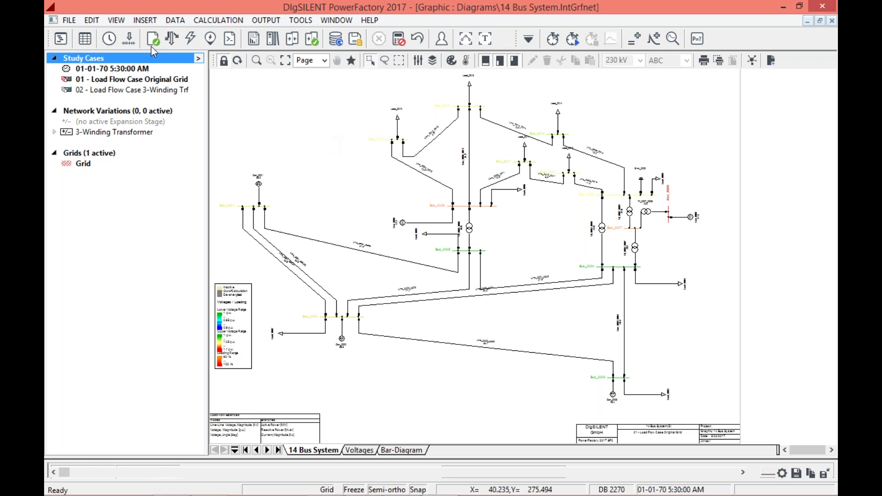
Import the LV Distribution Network project from the application examples and close the examples window.
click(70, 21)
click(92, 51)
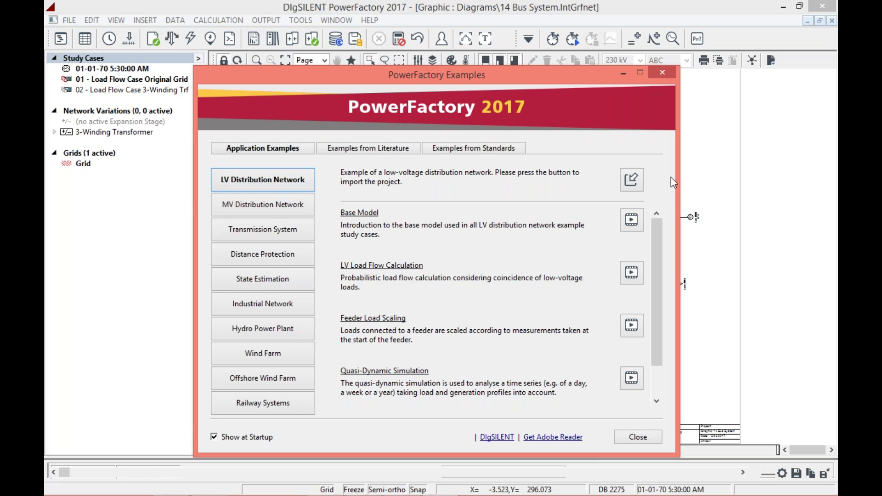
click(636, 185)
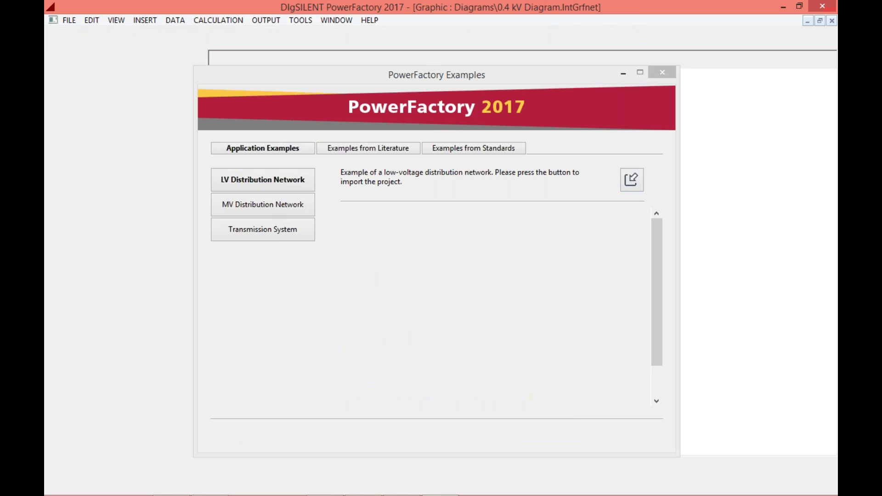
click(616, 433)
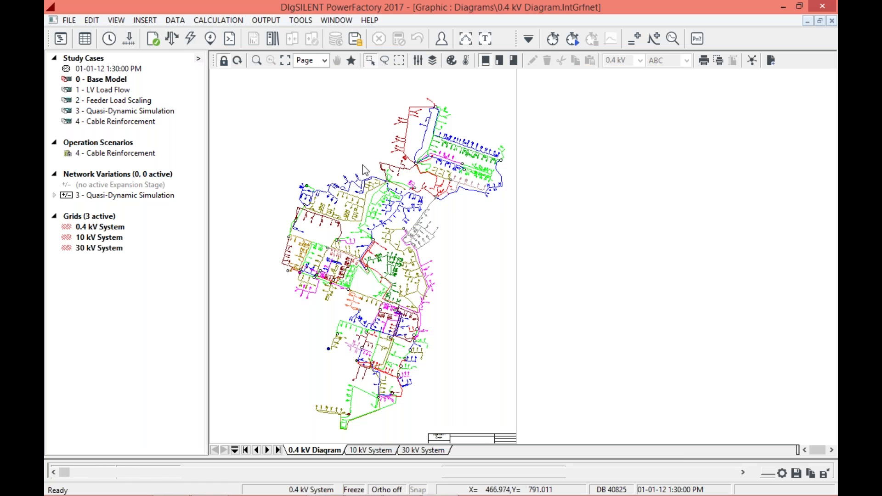
Try to run a load flow calculation on the LV Distribution Network's base model.
click(213, 21)
mouse_move(310, 39)
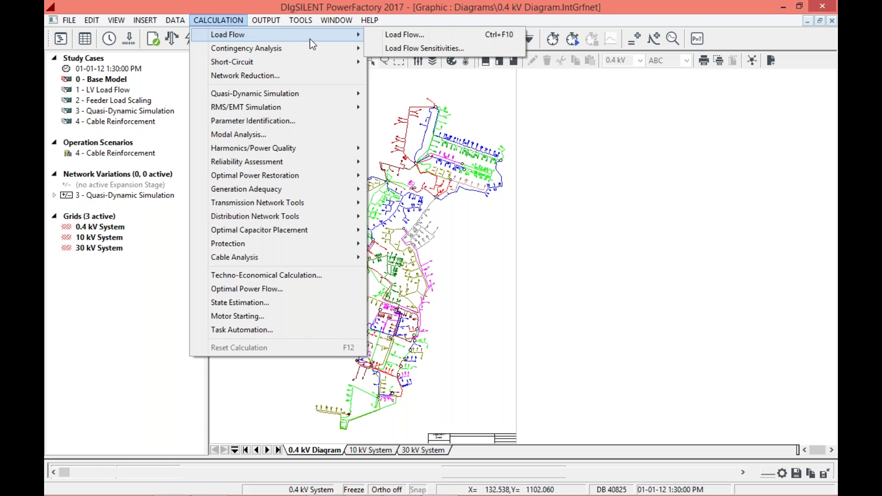
click(391, 36)
click(635, 77)
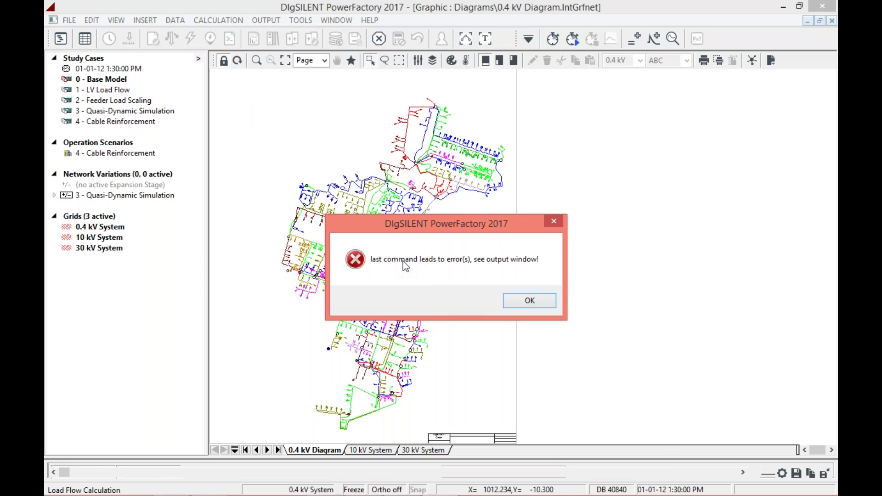
click(534, 303)
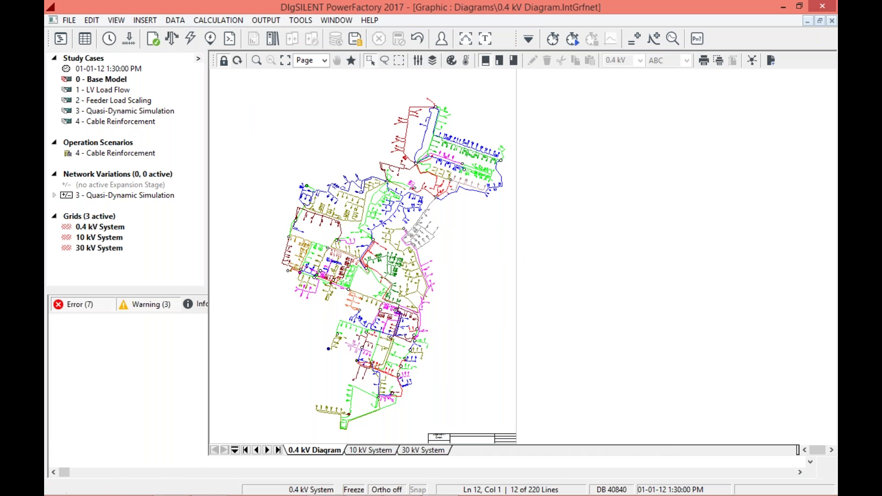
Review the warning and error messages in the output window, and collapse the window to enlarge the diagram.
click(159, 305)
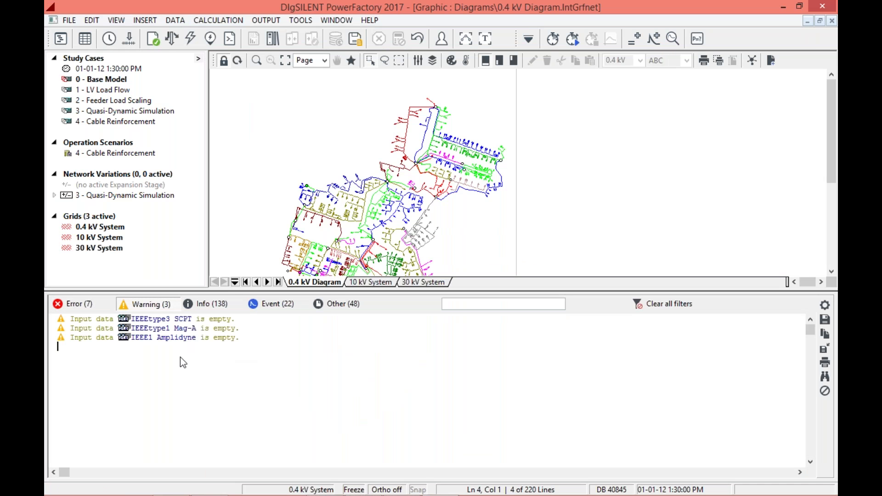
click(74, 304)
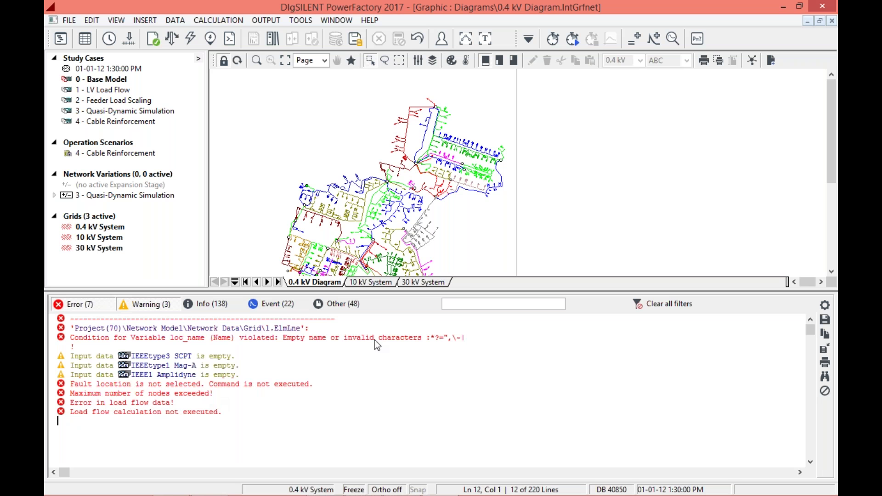
drag(463, 288, 444, 458)
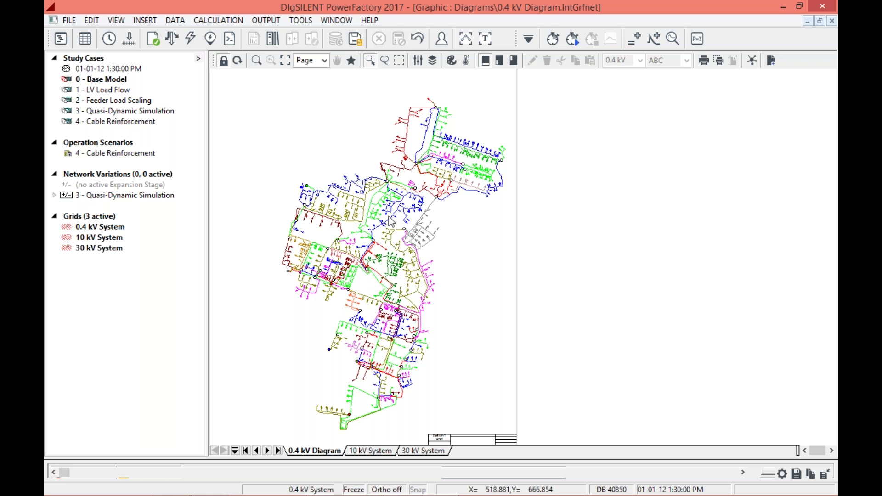
Show the heatmap colouring on the 0.4 kV diagram and switch it off again.
click(466, 61)
click(634, 181)
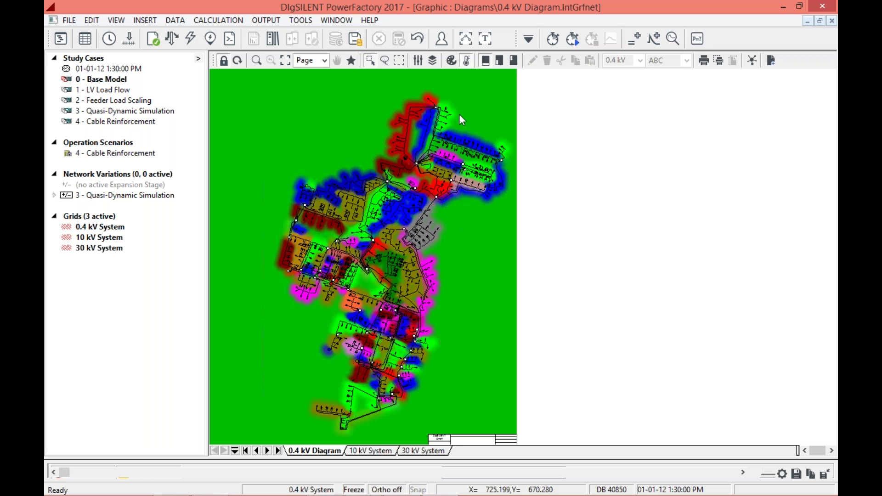
click(467, 60)
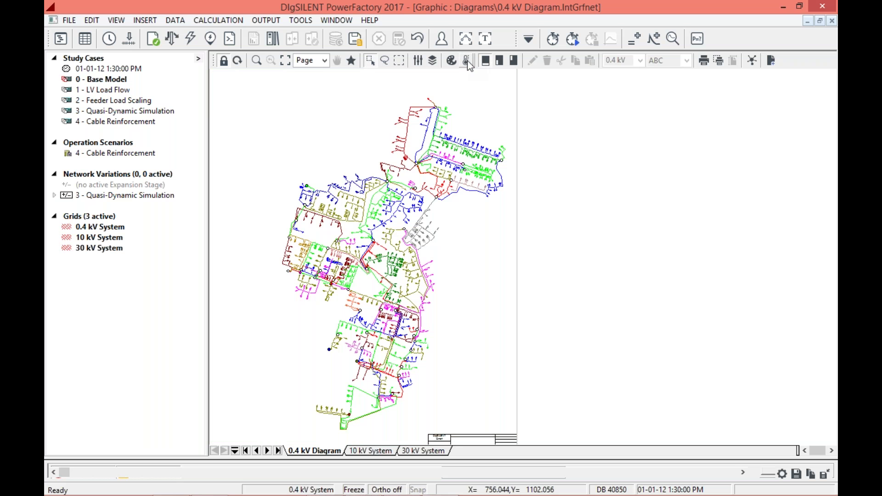
Look through the 10 kV System, 30 kV System and 0.4 kV diagrams of the LV network.
click(372, 451)
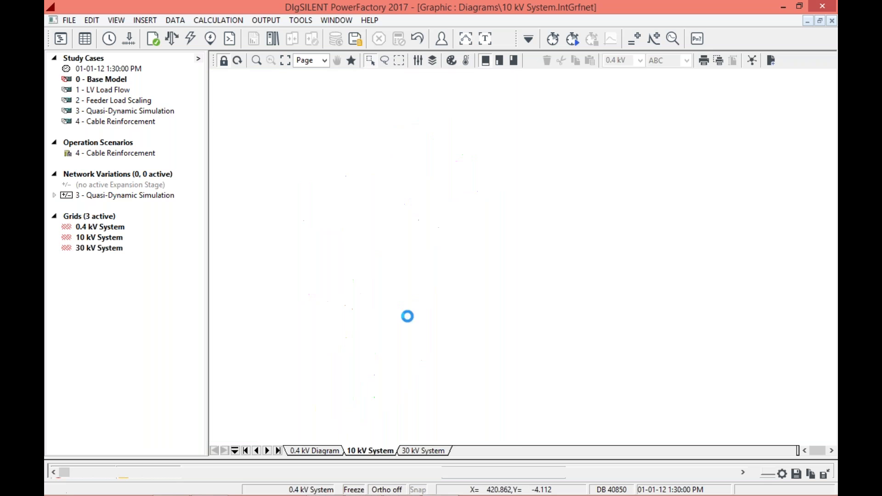
click(422, 449)
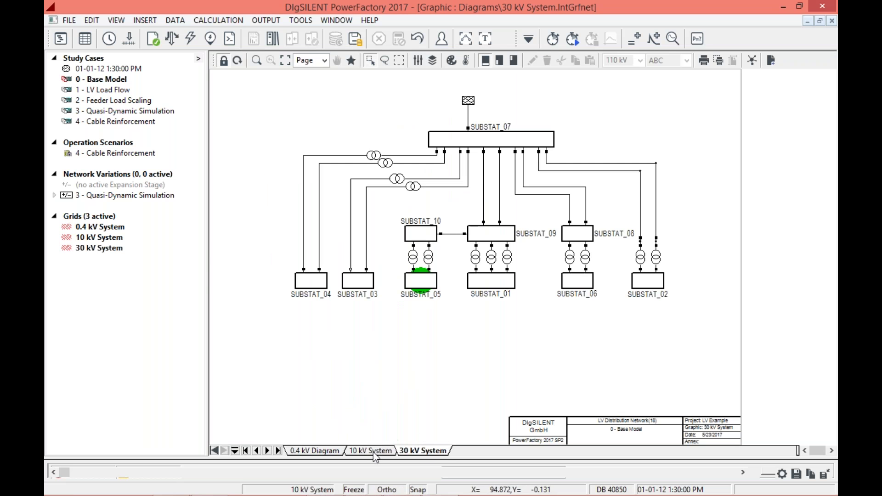
click(369, 450)
click(315, 450)
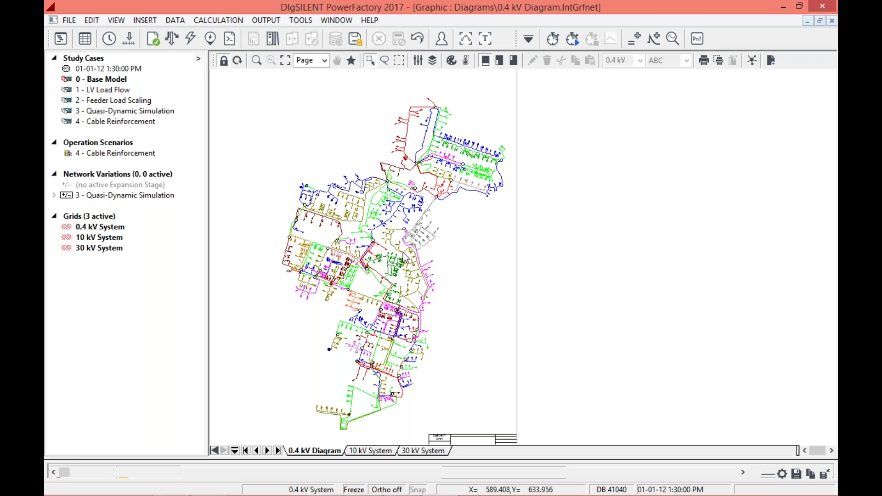
click(370, 450)
click(420, 453)
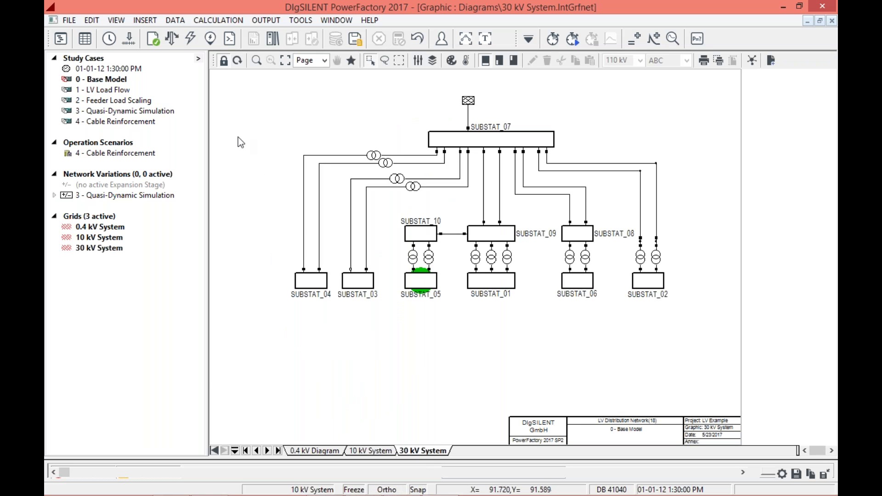
Deactivate the LV Distribution Network project and import Generic Statcom Model.pfd from the DIgSILENT 2017 setup folder on the desktop.
click(67, 20)
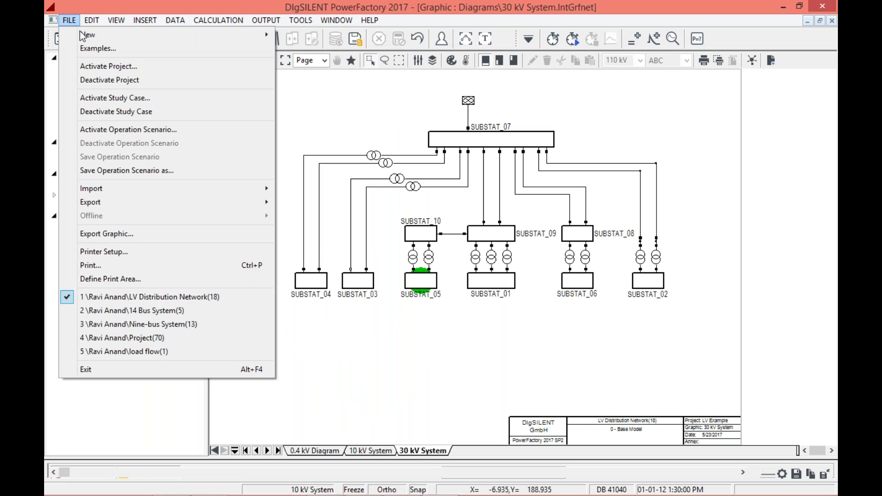
click(131, 80)
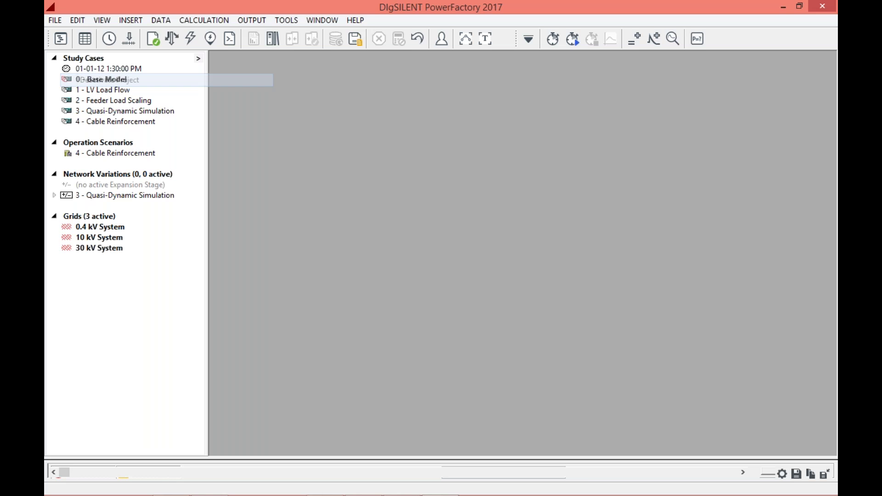
click(55, 20)
mouse_move(112, 188)
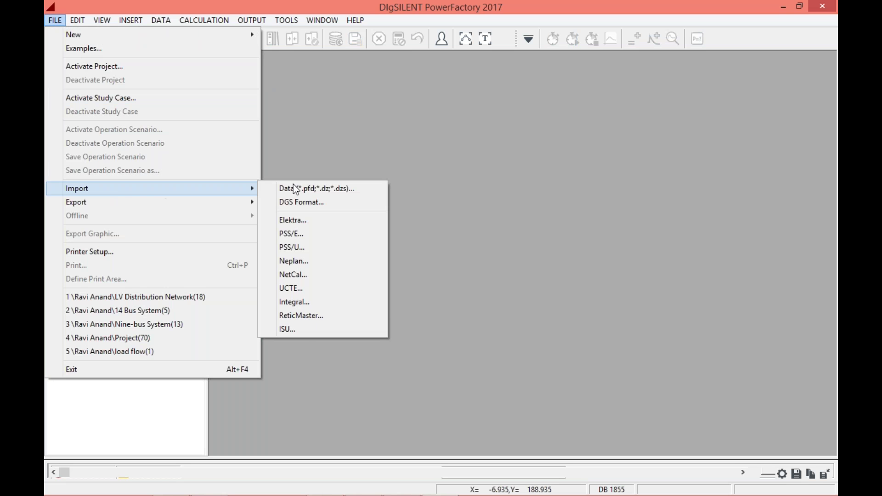
click(295, 188)
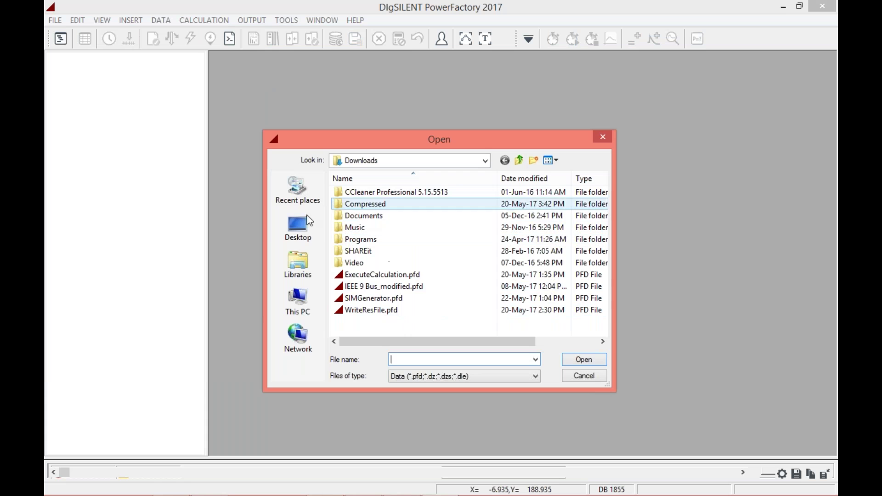
click(297, 237)
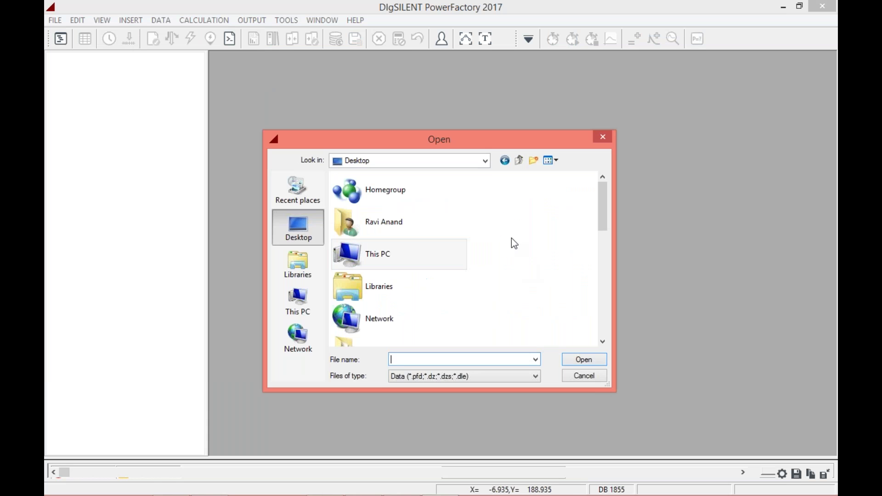
drag(607, 206, 600, 243)
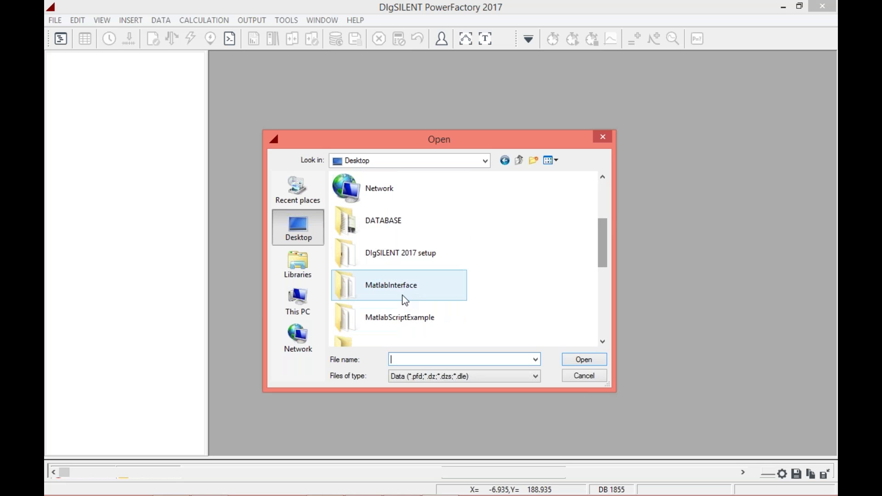
double_click(409, 253)
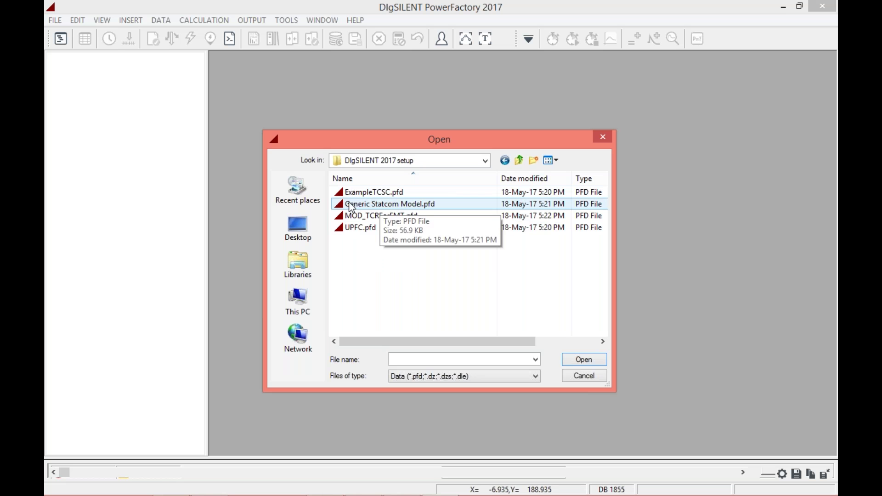
click(381, 208)
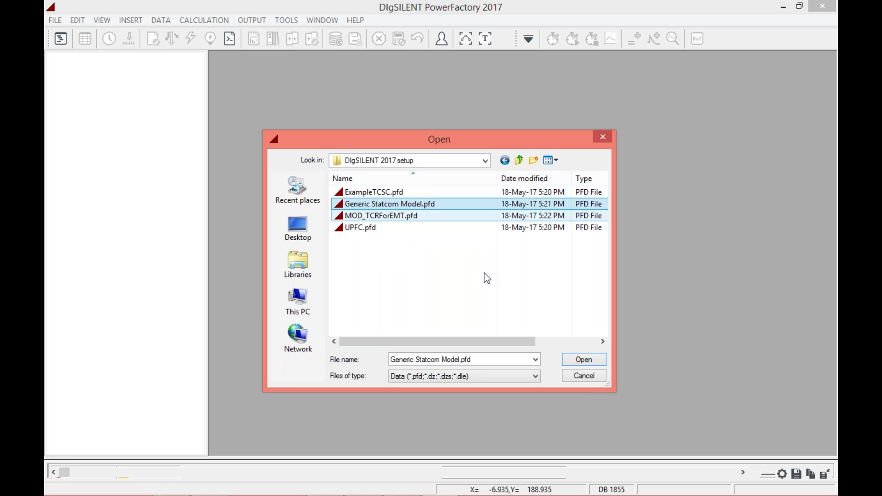
click(584, 361)
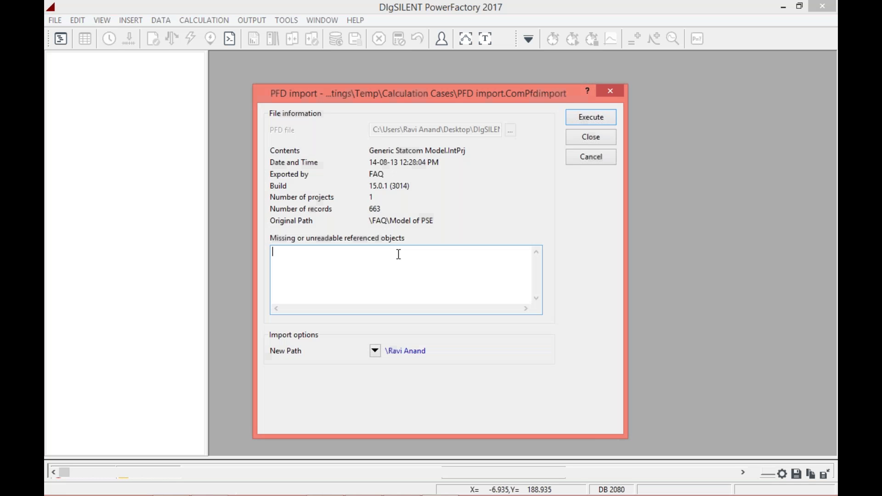
click(589, 119)
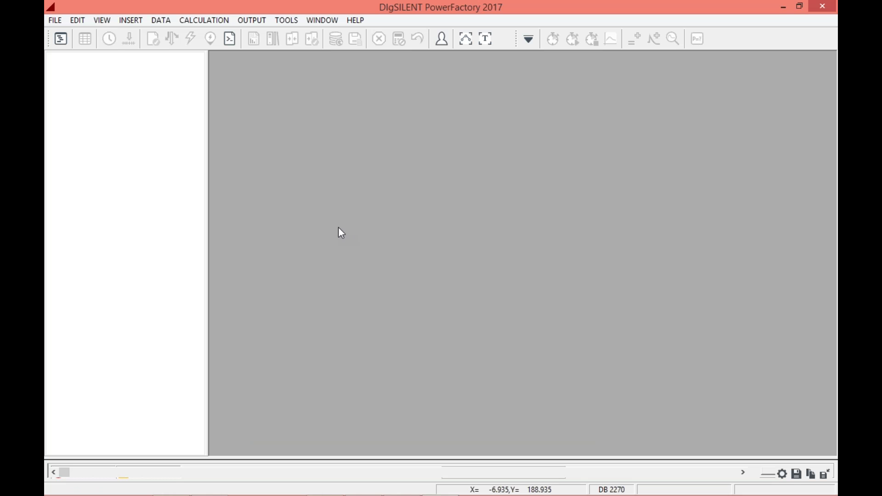
Activate the imported Generic Statcom Model(2) project.
click(54, 21)
click(94, 66)
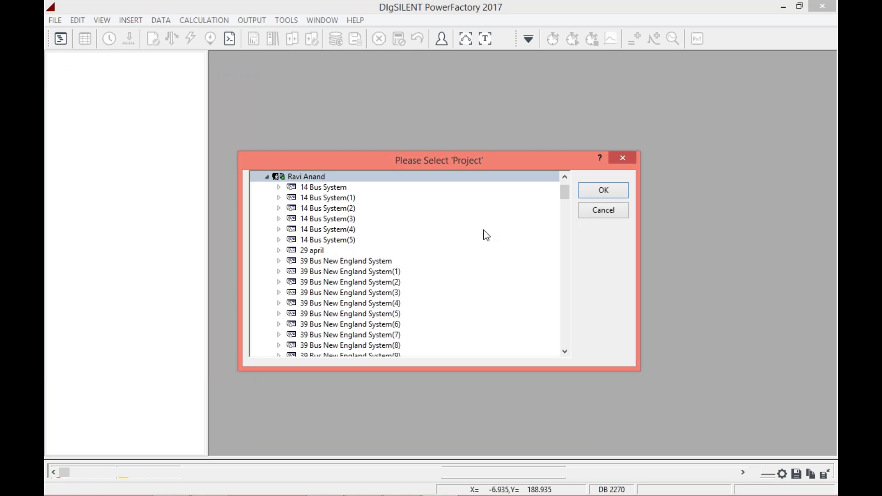
click(565, 353)
click(565, 352)
click(565, 352)
click(565, 352)
click(565, 352)
click(565, 353)
click(565, 352)
click(565, 352)
click(565, 352)
click(565, 352)
click(565, 352)
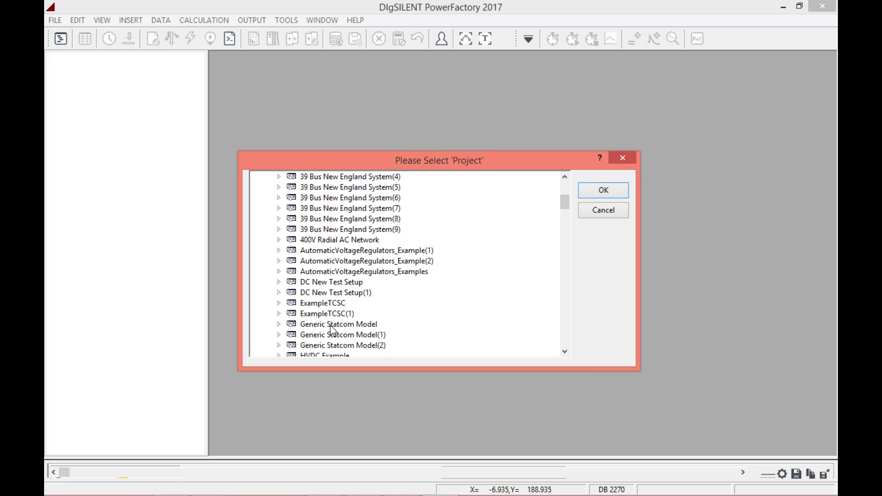
click(337, 345)
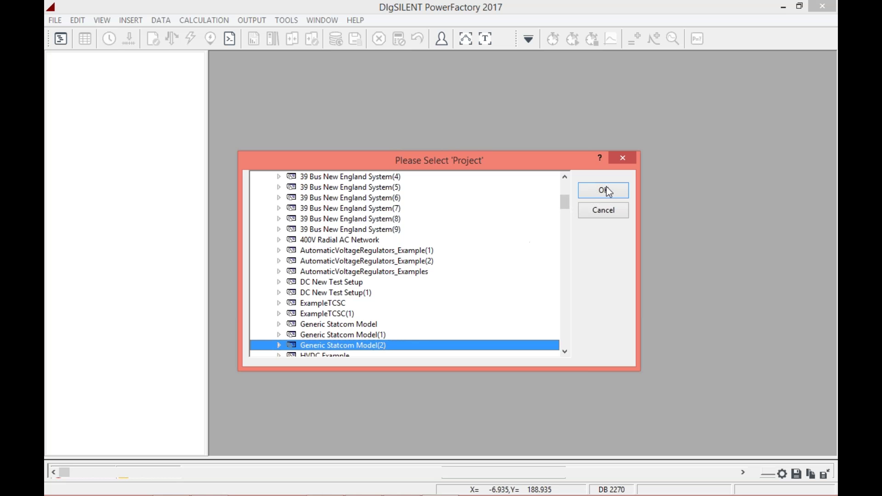
click(608, 192)
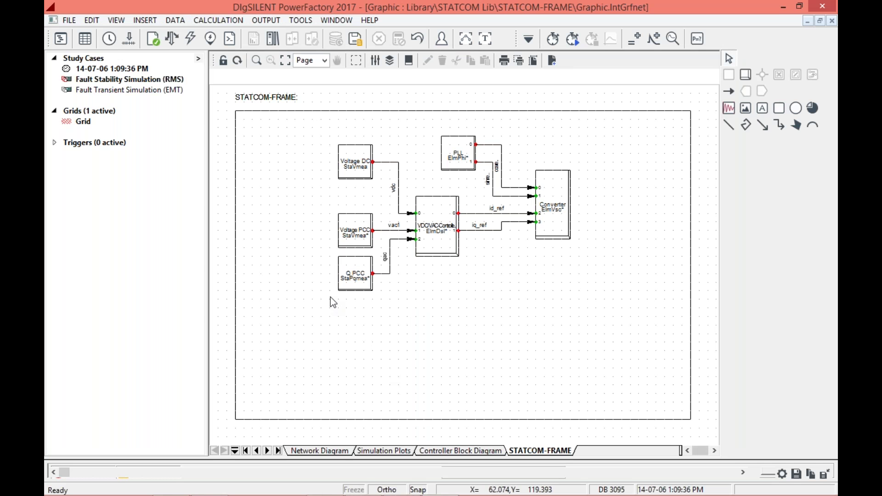
With the Simulation Plots page displayed, calculate the initial conditions and run the RMS fault stability simulation with a stop time of 5 s.
click(319, 450)
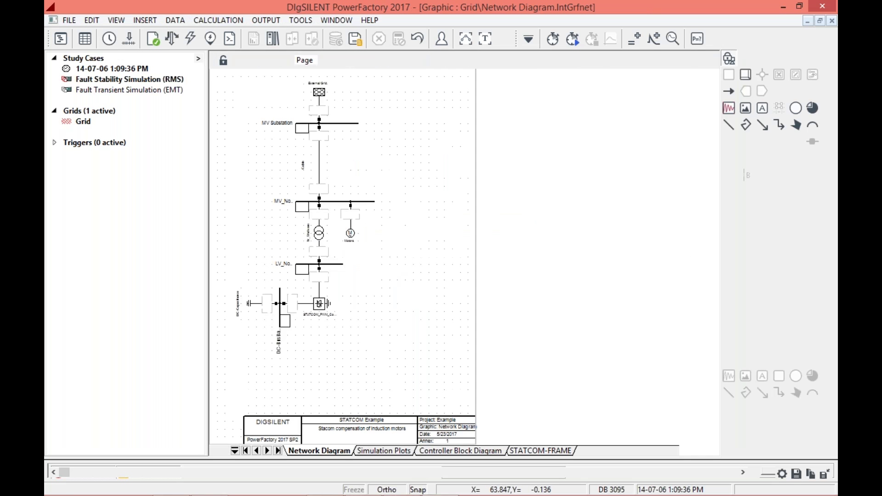
click(383, 451)
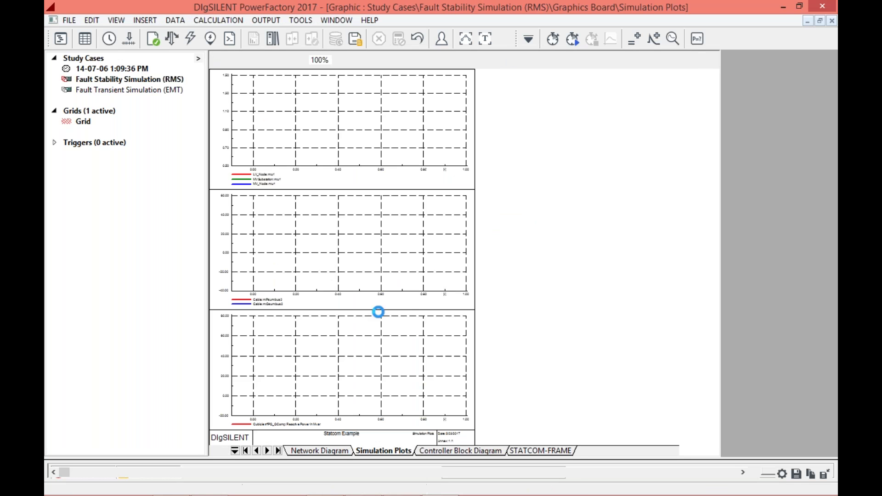
click(528, 39)
click(545, 84)
click(553, 39)
click(634, 115)
click(573, 39)
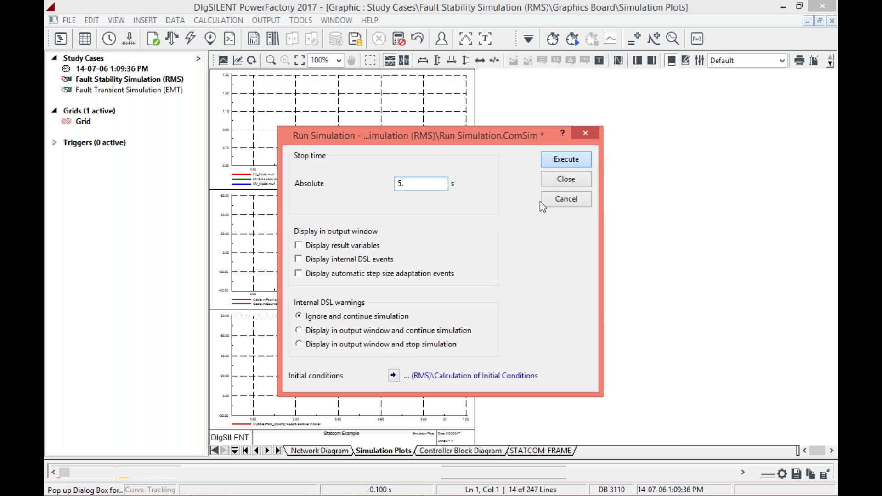
click(565, 160)
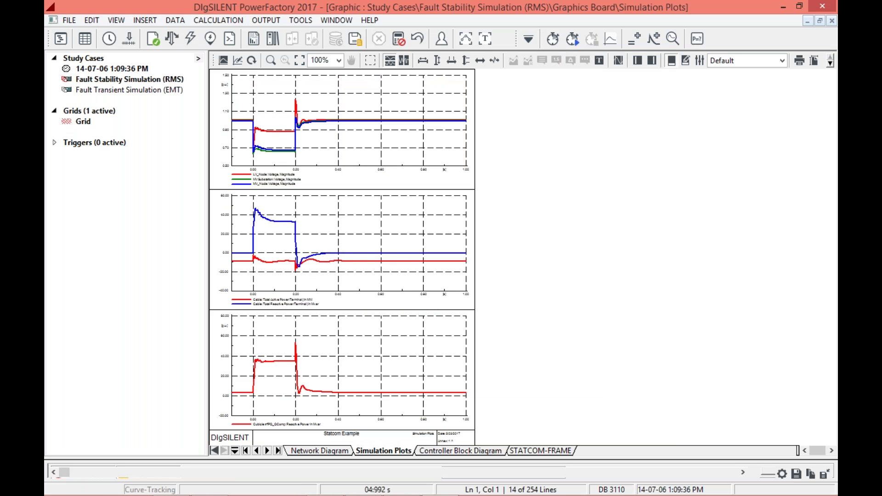
Examine the STATCOM project's network diagram with its results, simulation plots, controller block diagram and STATCOM-FRAME page.
click(441, 453)
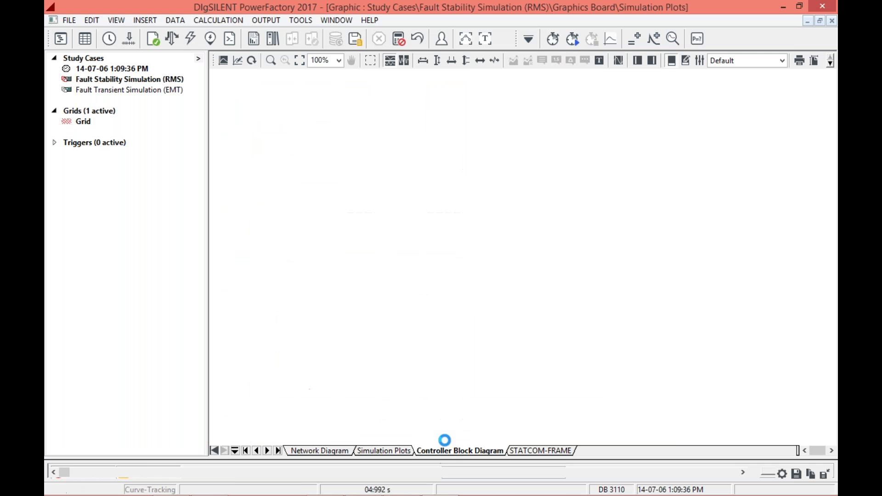
click(540, 450)
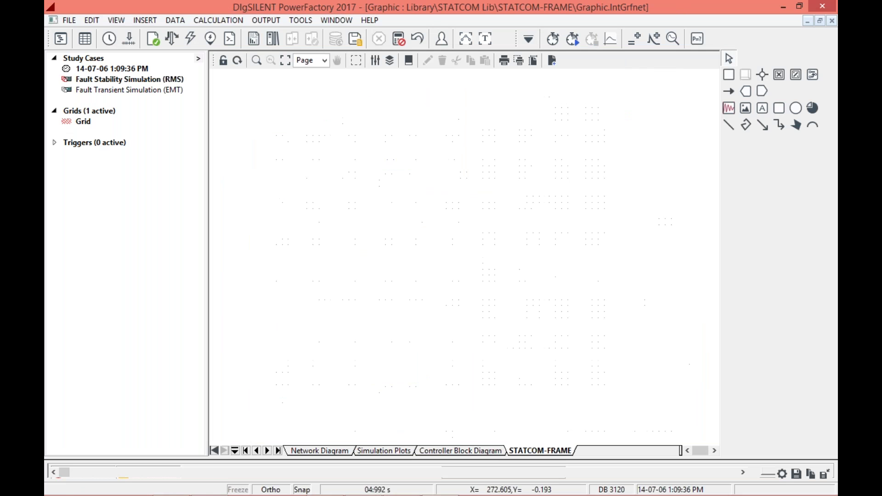
click(339, 449)
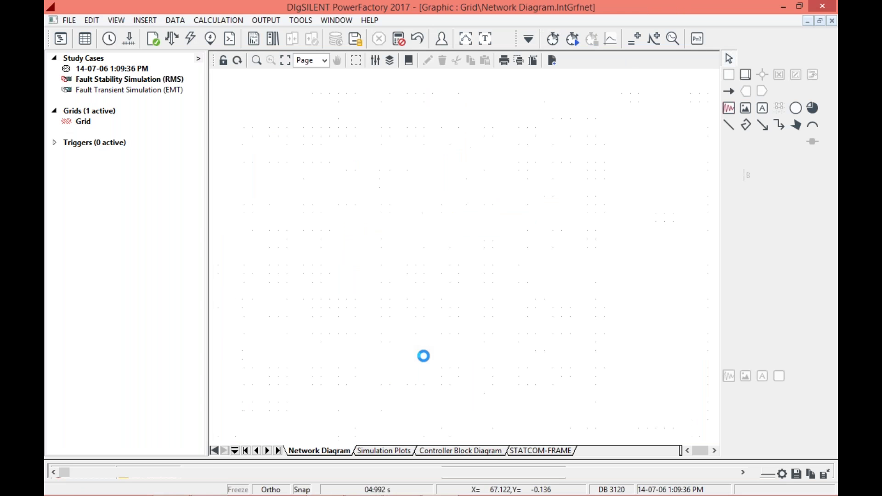
click(384, 451)
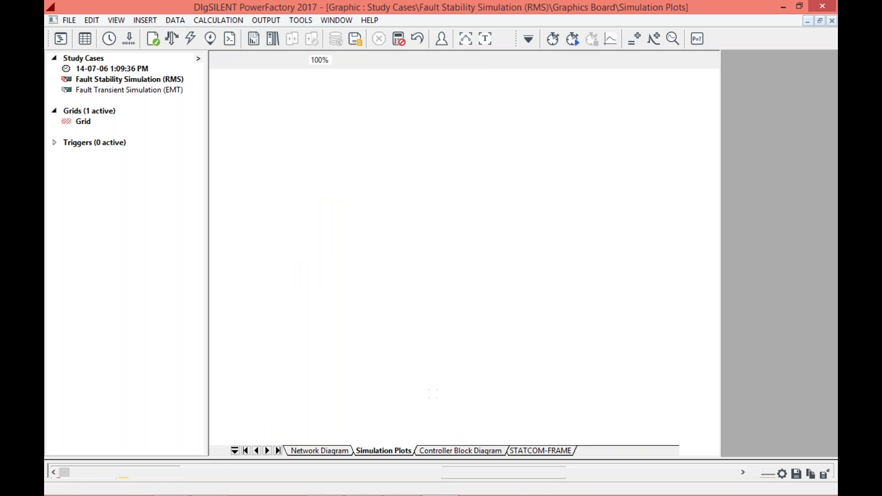
click(327, 450)
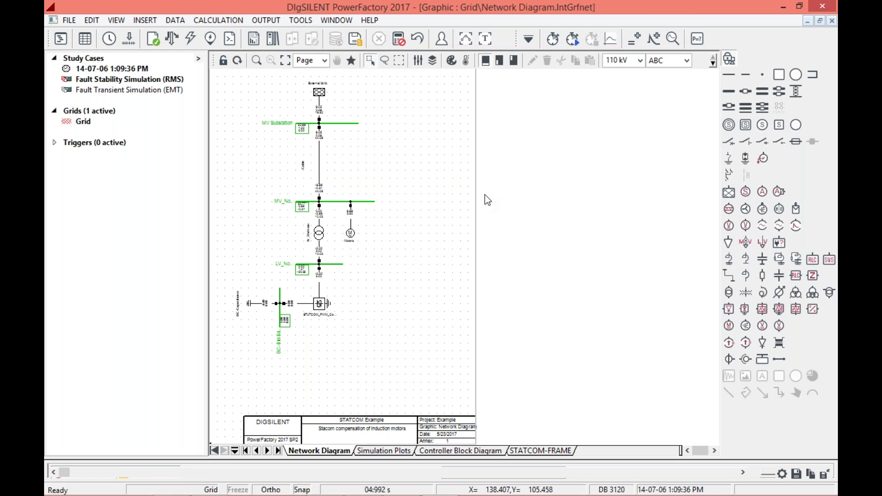
click(383, 450)
click(460, 450)
click(540, 450)
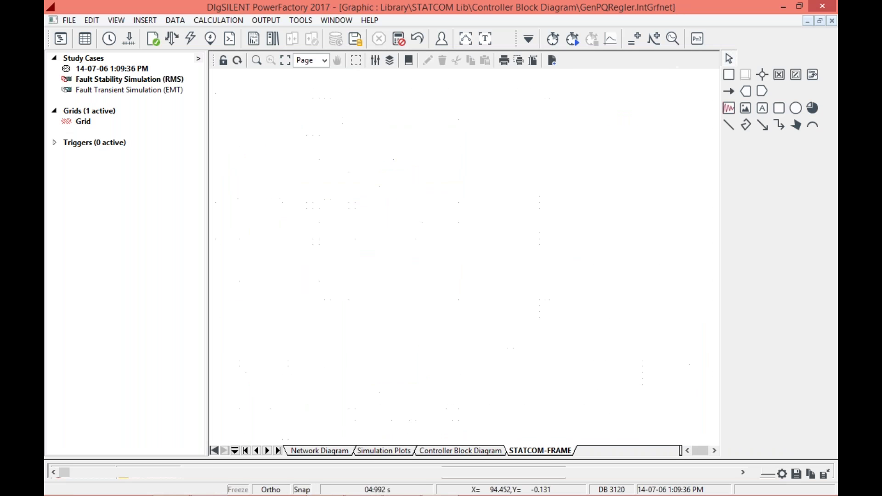
click(319, 450)
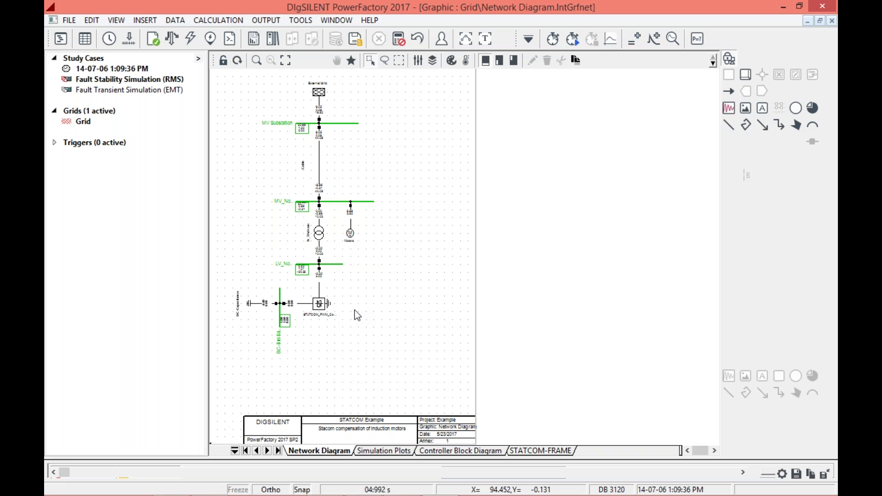
click(383, 450)
click(438, 451)
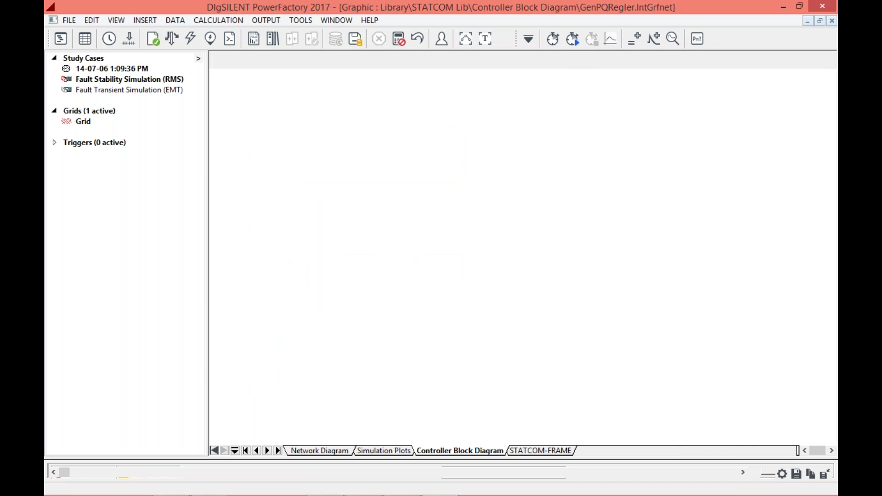
click(66, 20)
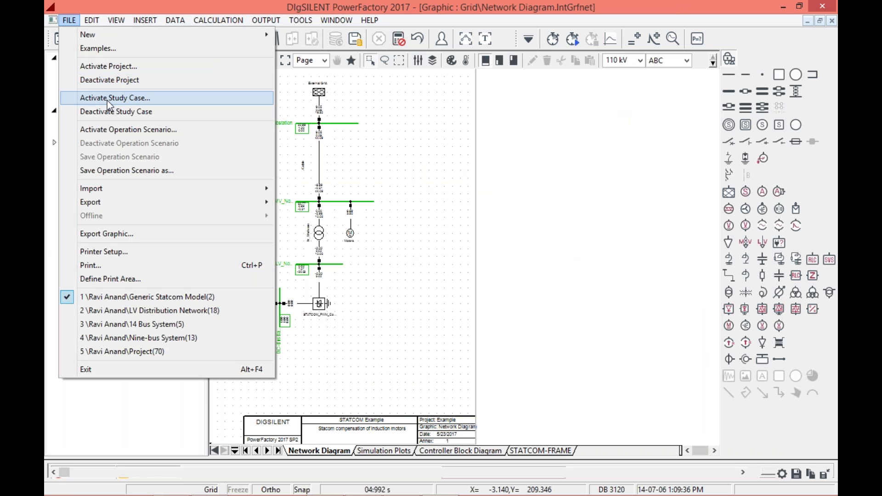
mouse_move(123, 192)
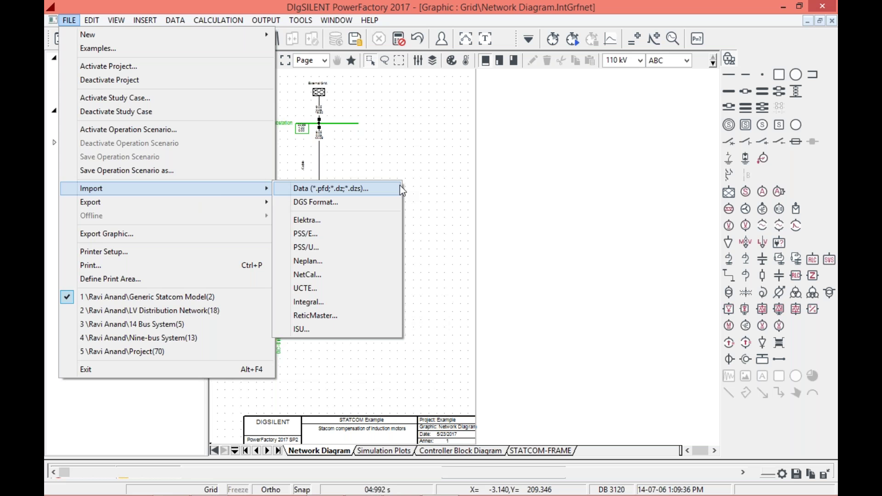
click(524, 190)
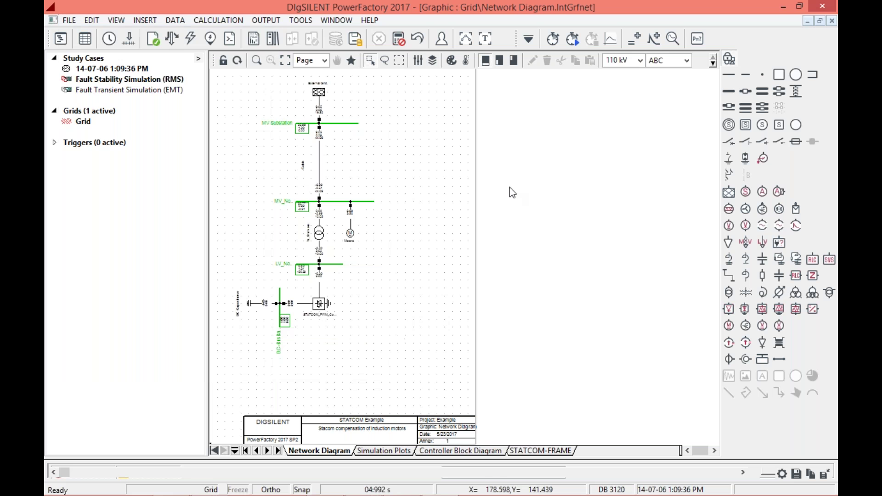
click(70, 21)
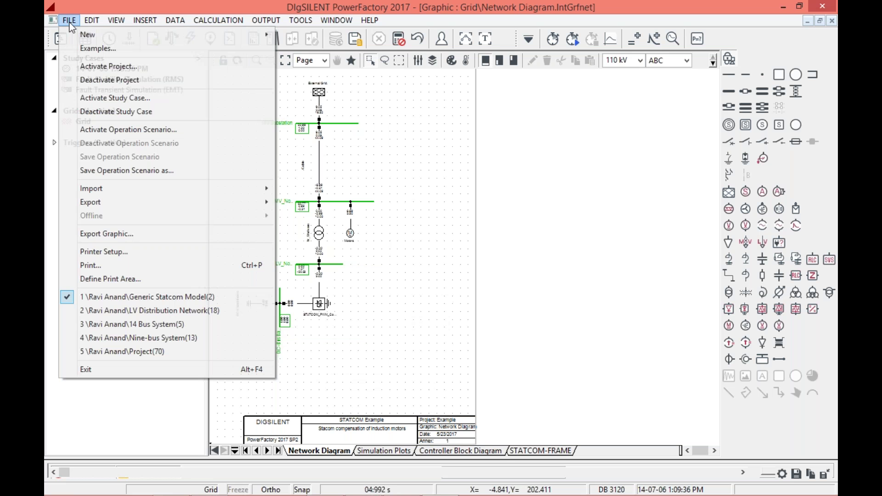
click(509, 212)
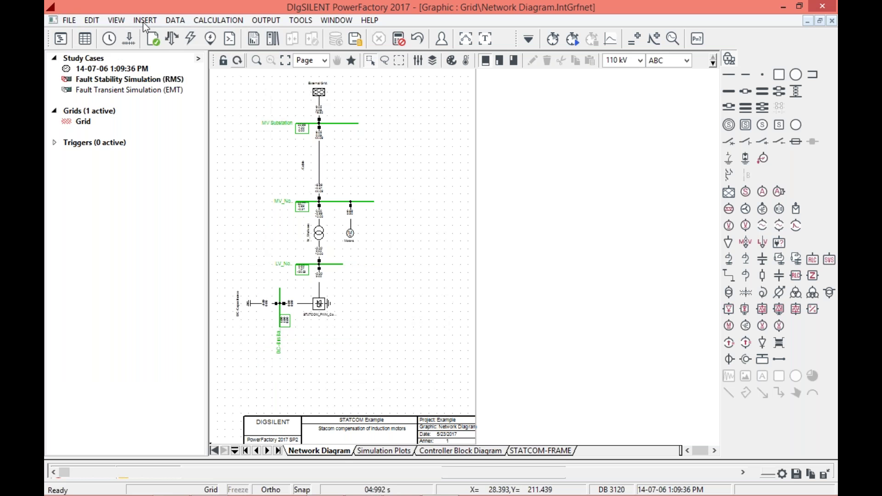
Open the PowerFactory 2017 tutorial PDF from the program's help resources and dismiss the untagged-document reading options.
click(377, 21)
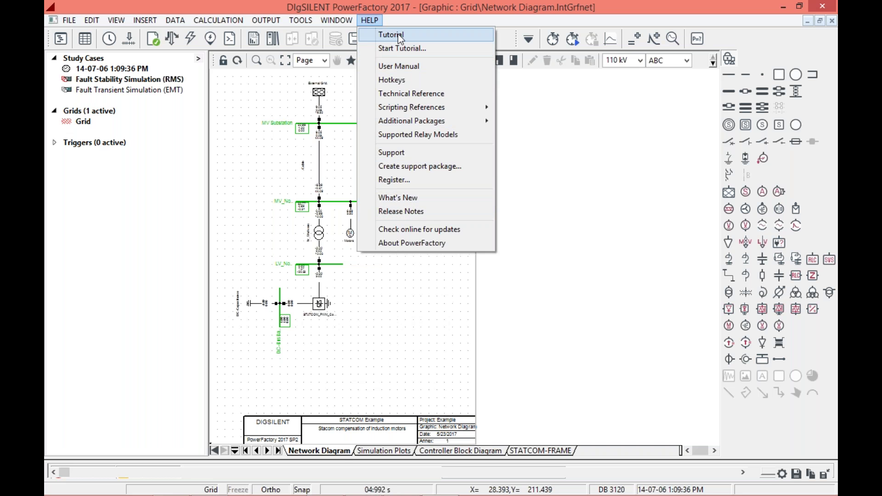
click(415, 36)
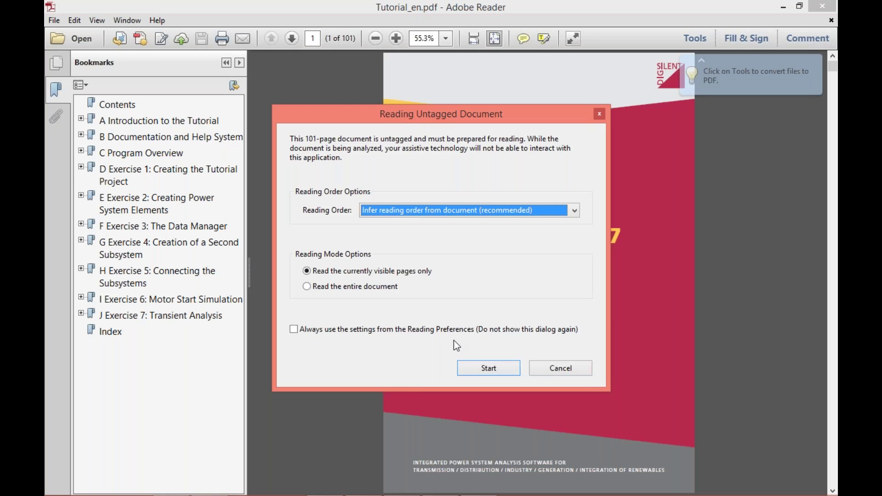
click(553, 368)
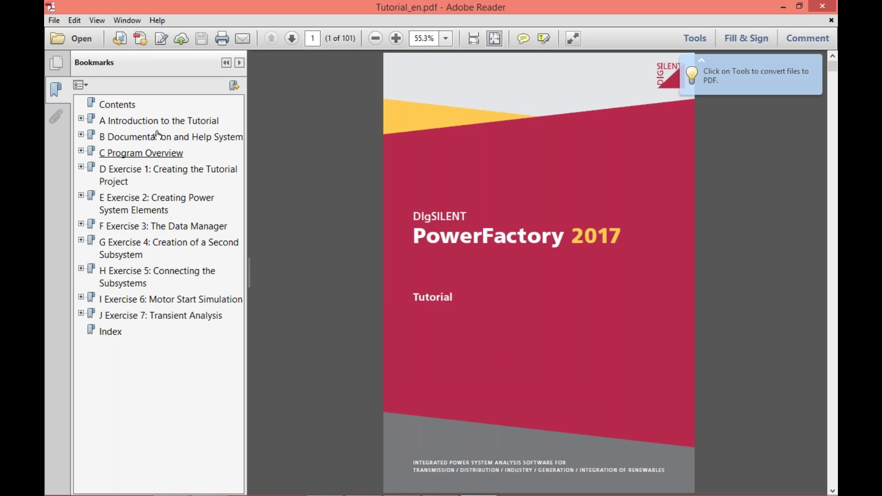
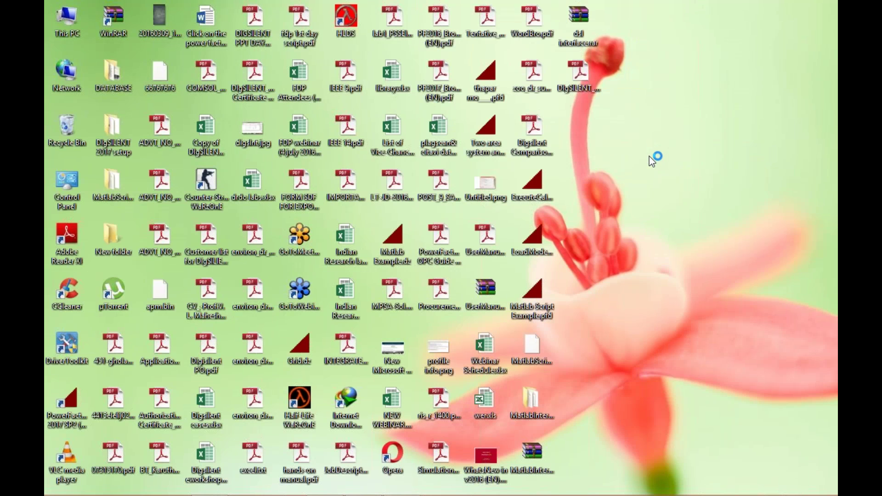
Refresh the desktop, open hands-on manual.pdf from it in Adobe Reader and dismiss the untagged-document reading options.
right_click(649, 157)
click(654, 156)
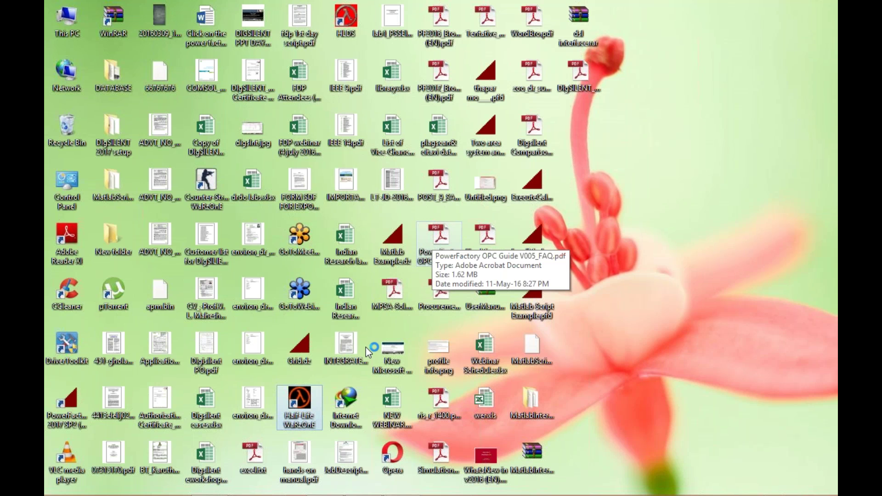
click(307, 464)
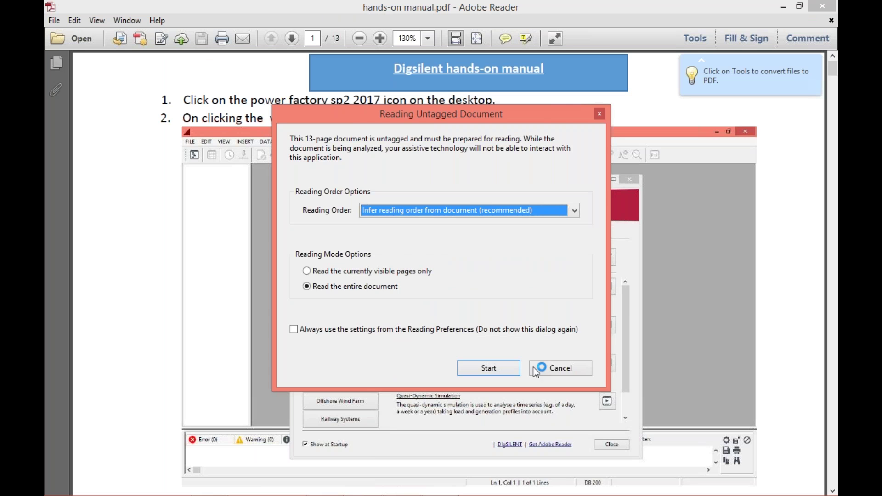
click(560, 368)
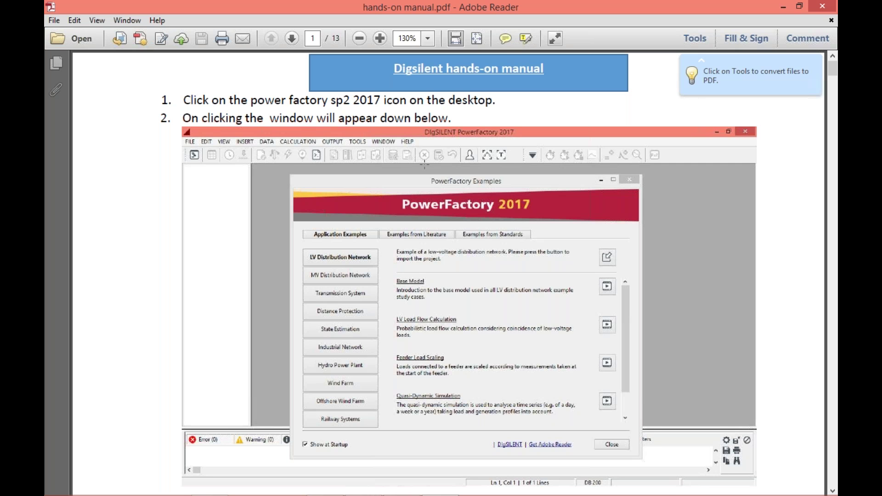
Read through the Digsilent hands-on manual, from project creation and network drawing to load flow, plots and simulation, and close it.
scroll(459, 308, down, 1)
scroll(475, 290, down, 15)
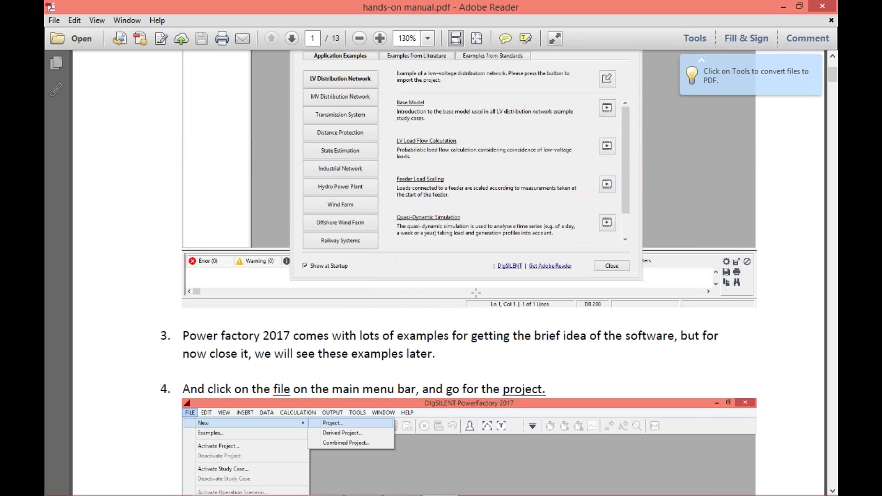
scroll(470, 296, down, 12)
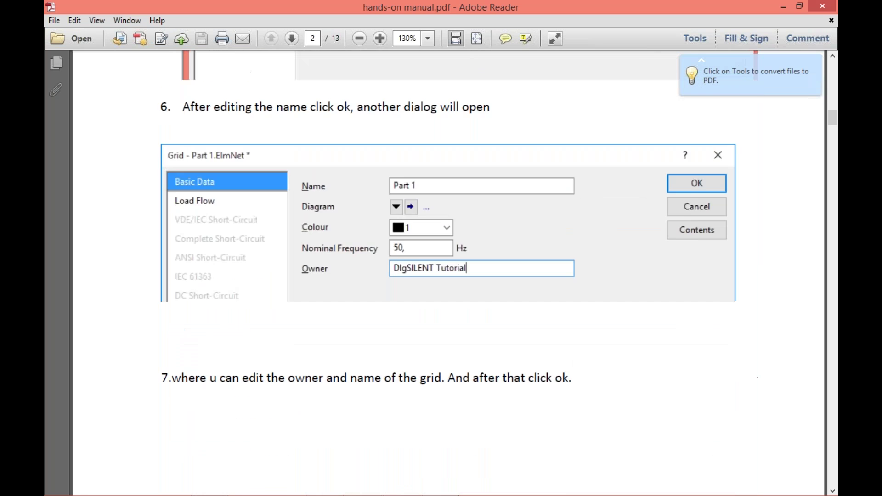
scroll(470, 296, down, 15)
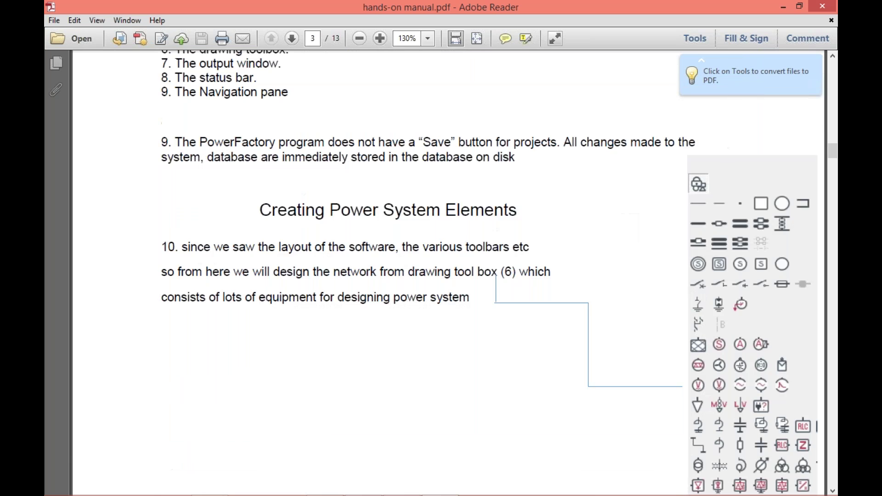
scroll(470, 296, down, 20)
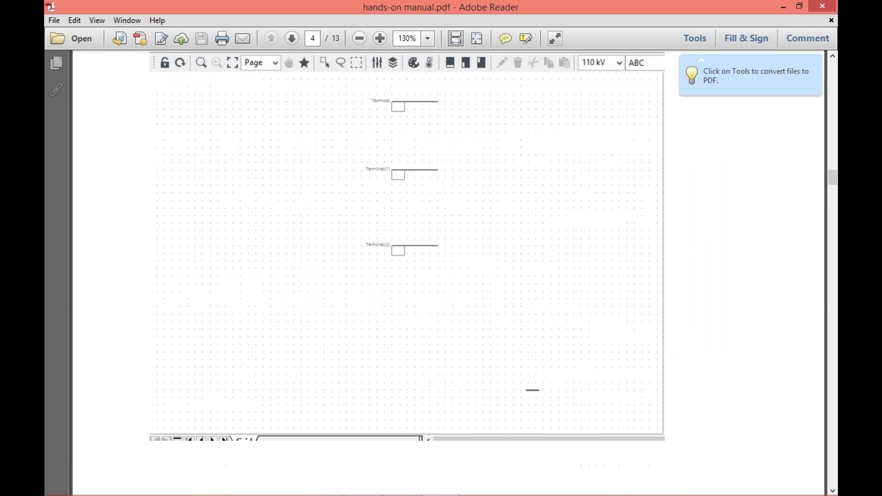
scroll(470, 296, down, 20)
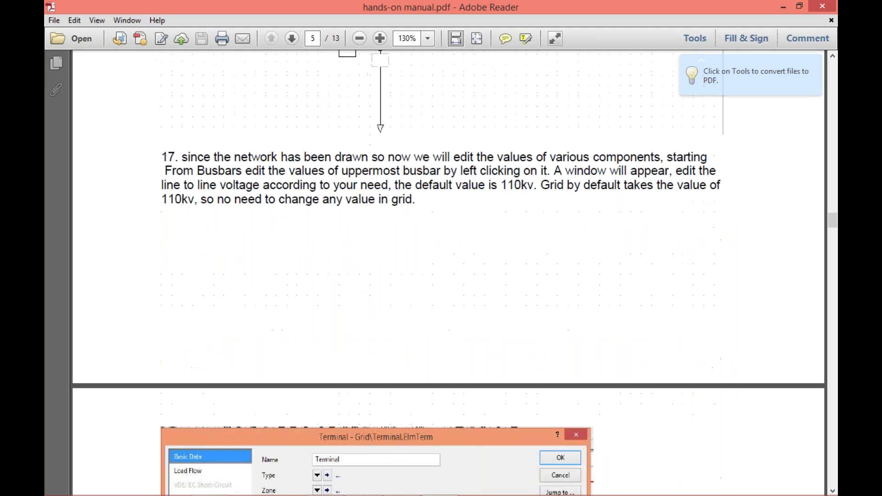
scroll(470, 296, down, 20)
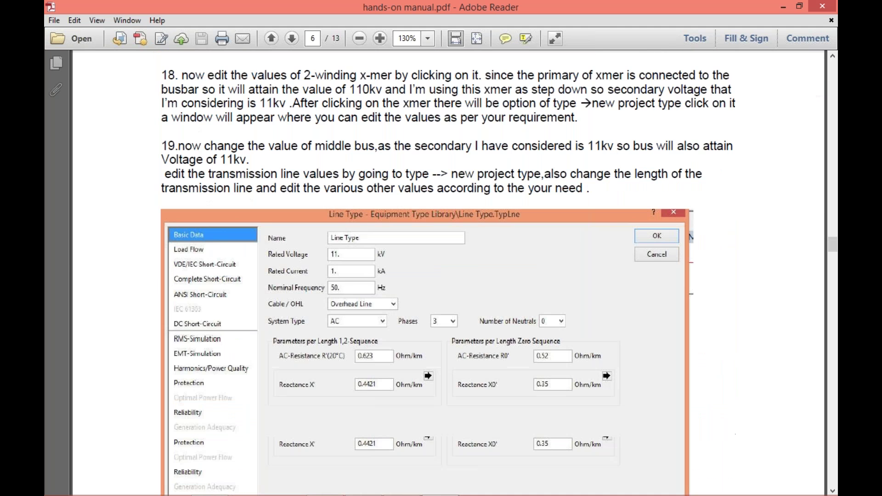
scroll(470, 296, down, 20)
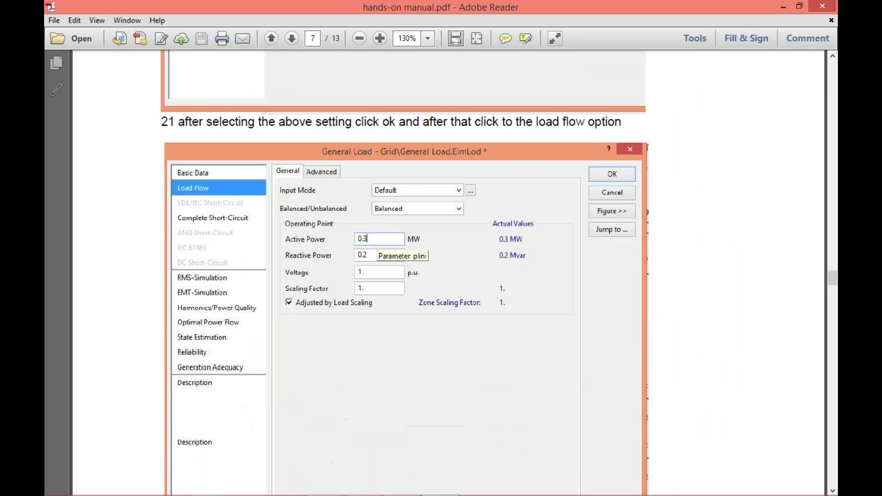
scroll(470, 296, down, 20)
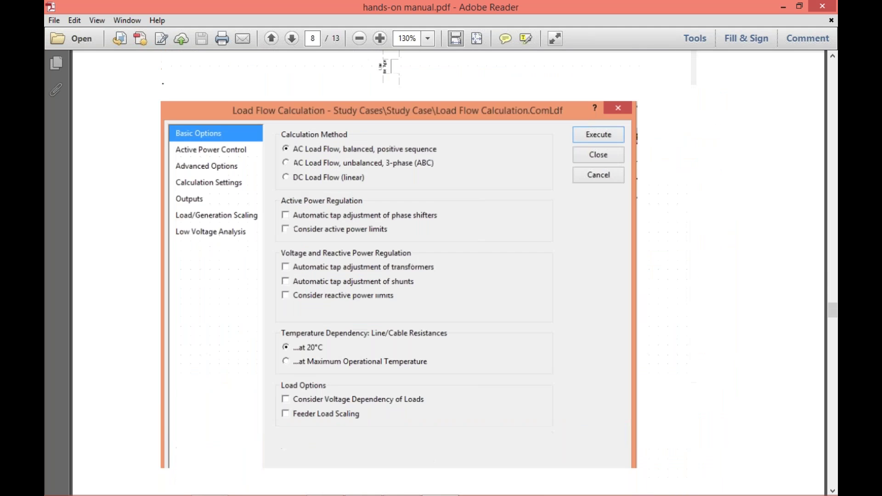
scroll(469, 296, down, 20)
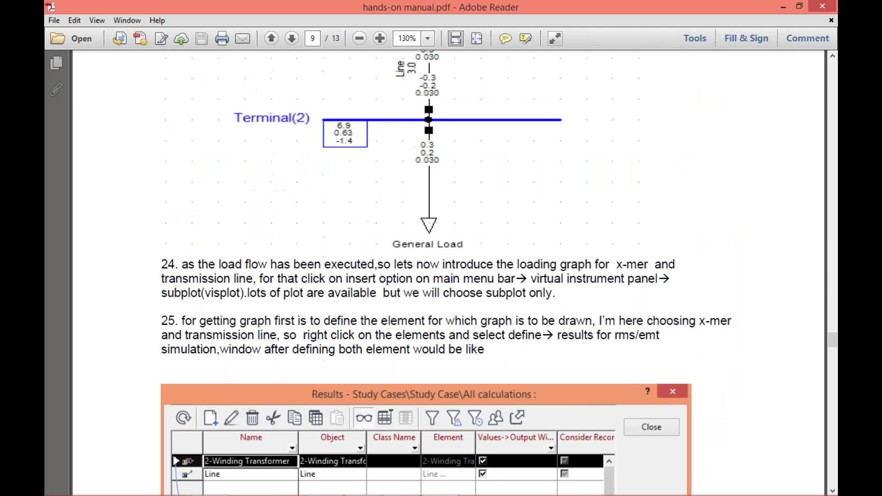
scroll(470, 296, down, 15)
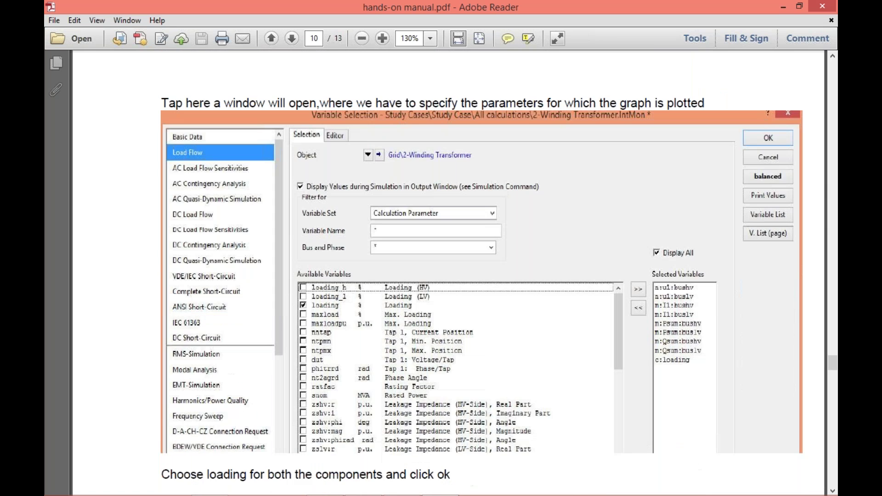
scroll(470, 297, down, 15)
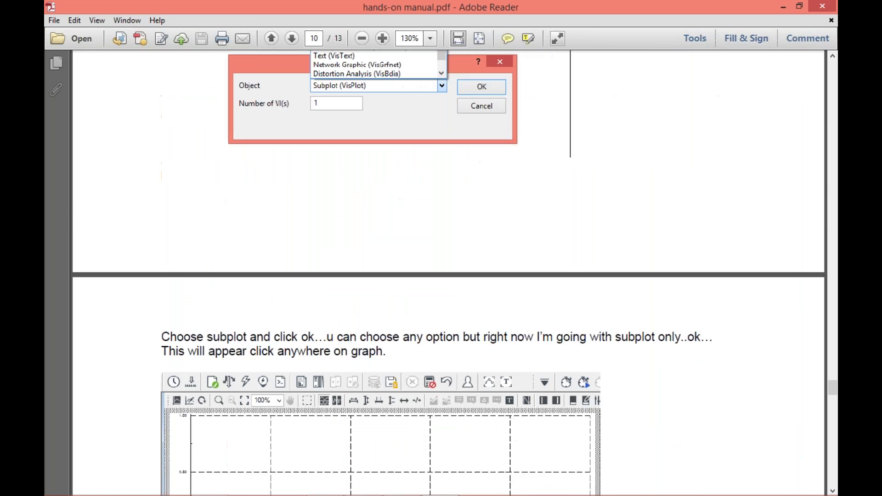
scroll(423, 384, down, 15)
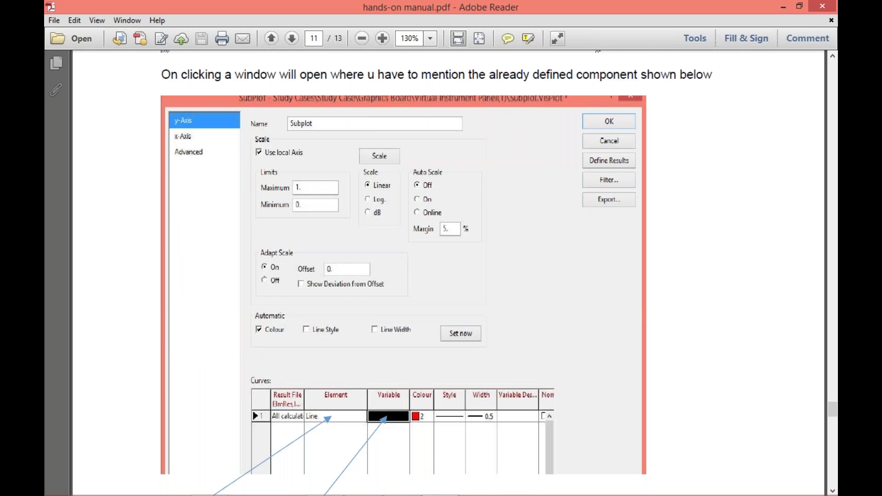
scroll(448, 271, down, 10)
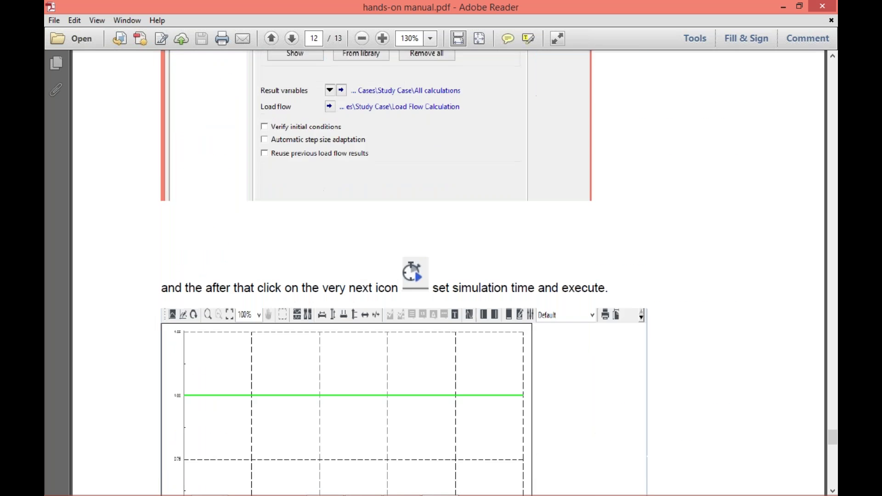
scroll(449, 271, up, 13)
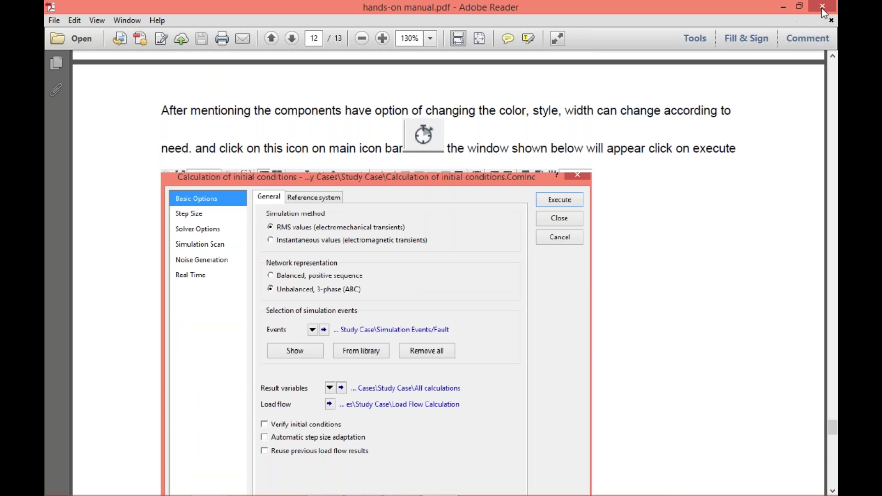
click(824, 8)
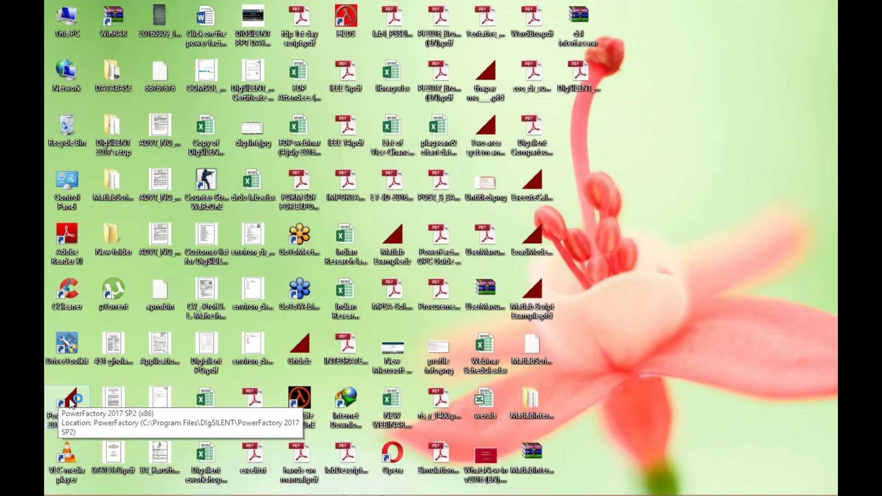
Launch PowerFactory 2017 SP2 from the desktop and dismiss the workspace backup reminder and the examples window.
double_click(70, 402)
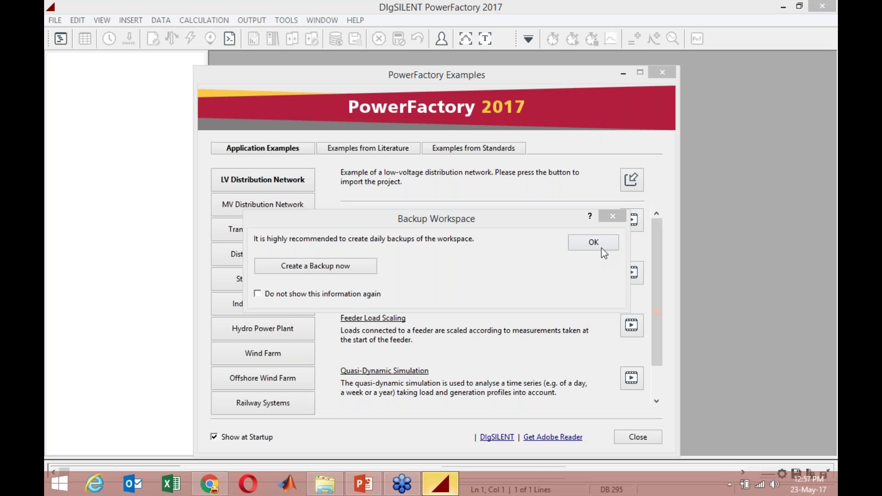
click(602, 248)
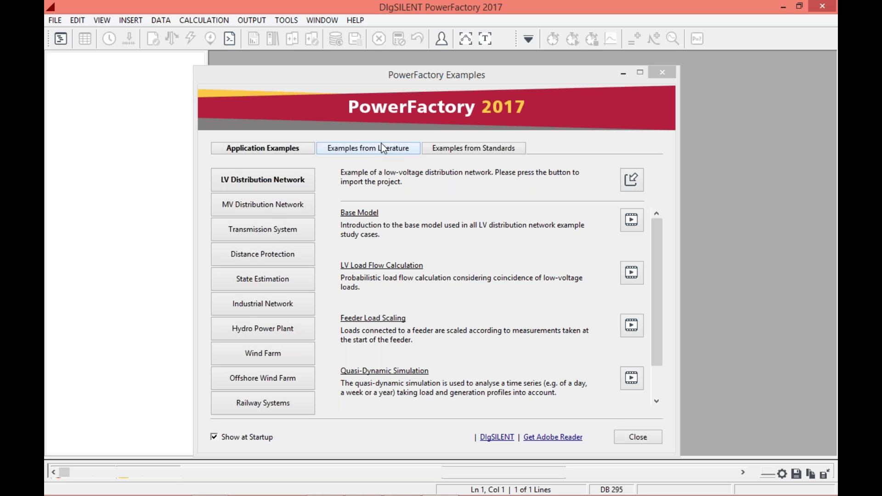
click(639, 438)
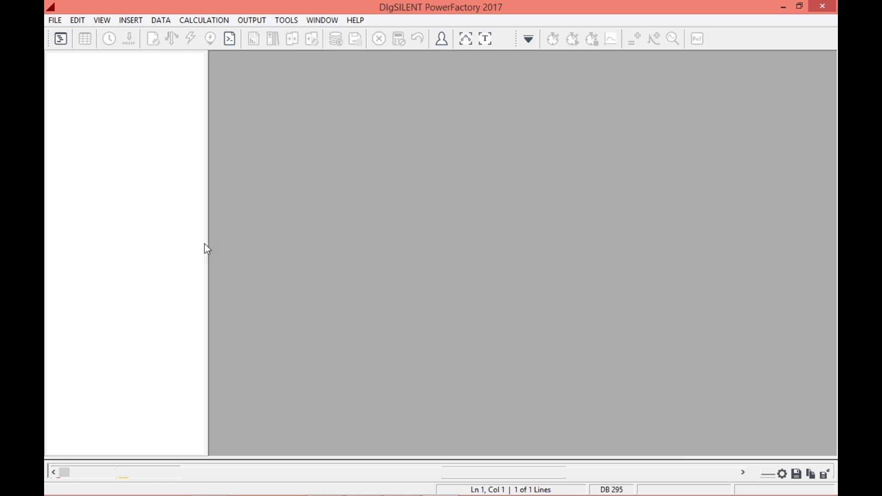
Narrow the navigation pane and enlarge the output window to show its message filters.
drag(201, 243, 149, 244)
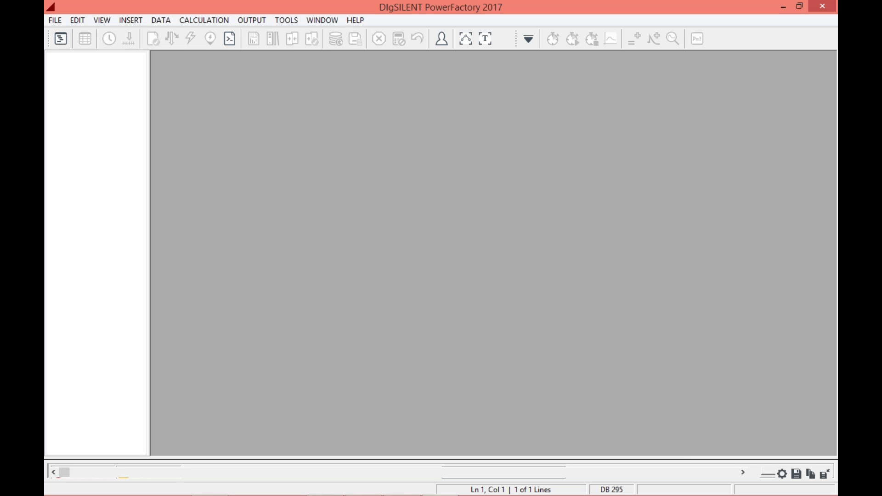
drag(412, 459, 405, 417)
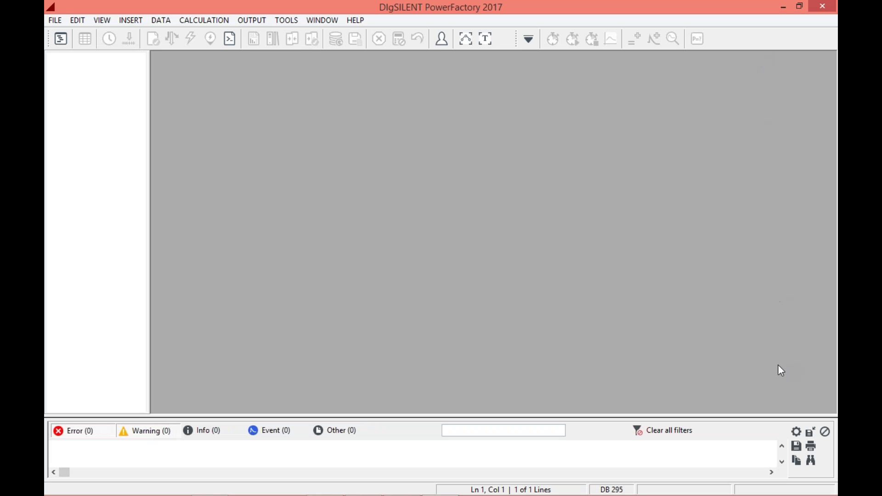
Create a new project named hand-on.
click(55, 21)
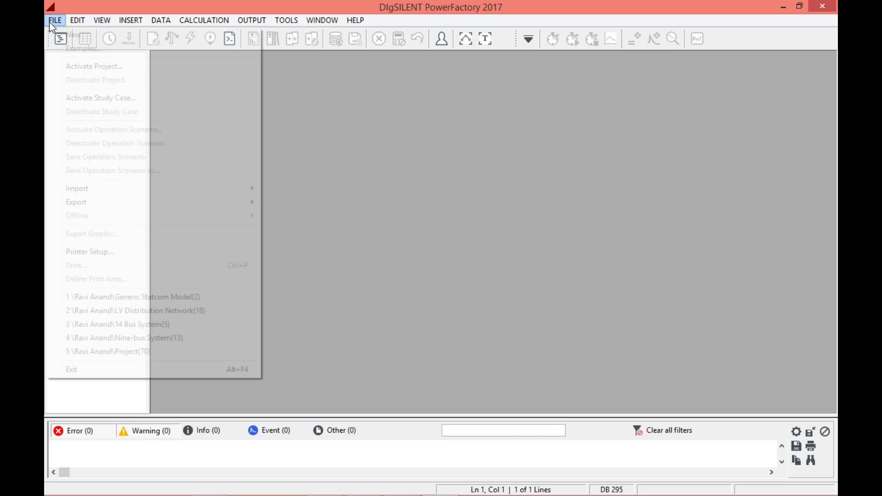
mouse_move(64, 36)
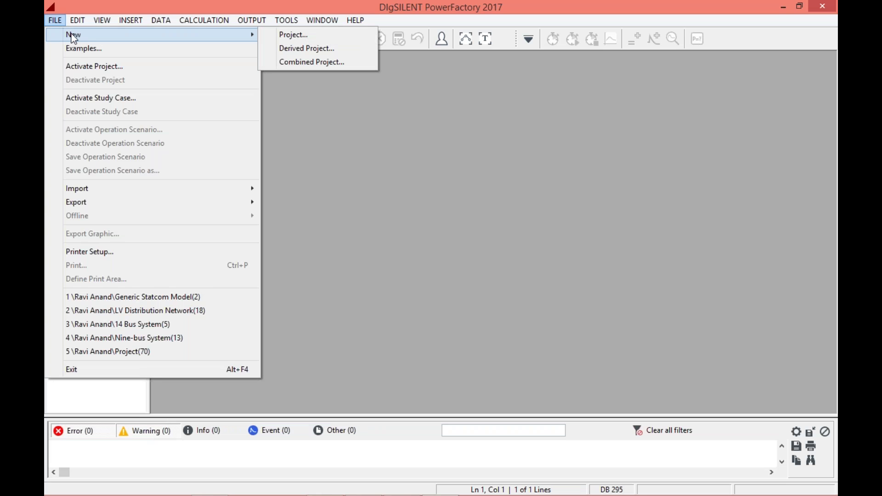
click(281, 39)
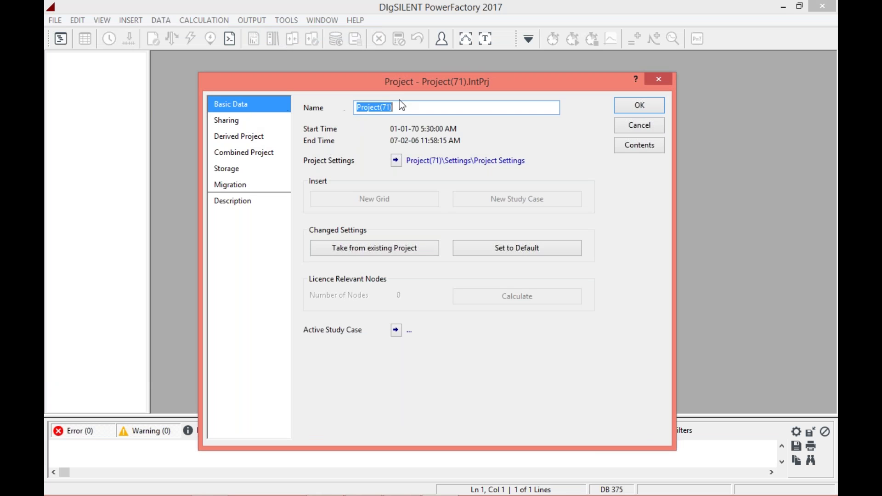
click(406, 107)
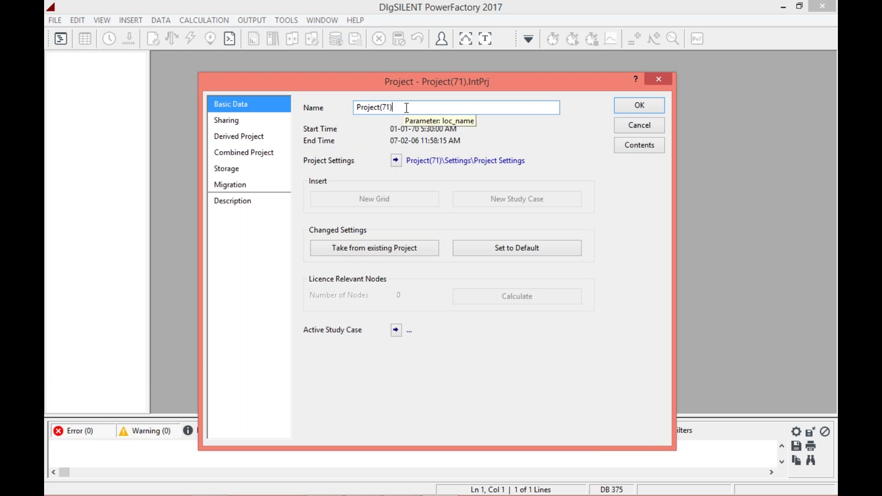
key(BackSpace)
key(BackSpace)
key(BackSpace)
key(BackSpace)
key(BackSpace)
key(BackSpace)
key(BackSpace)
key(BackSpace)
key(BackSpace)
key(BackSpace)
key(BackSpace)
text(hand-on)
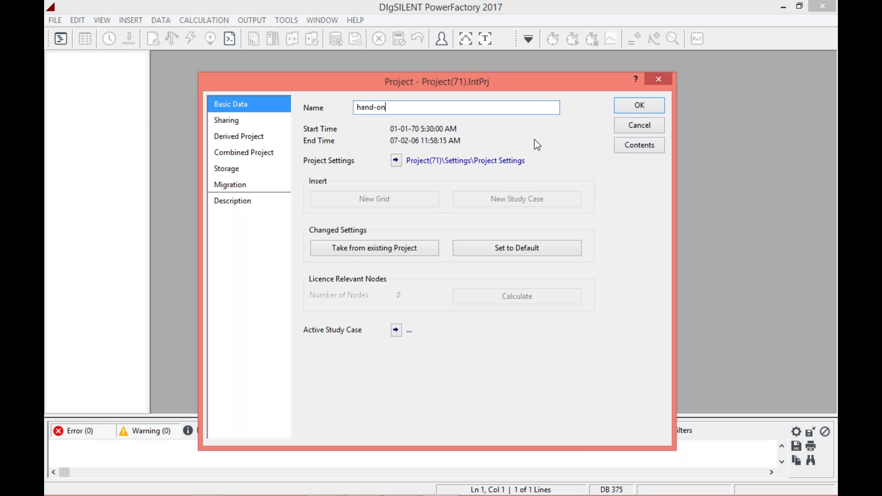
click(631, 107)
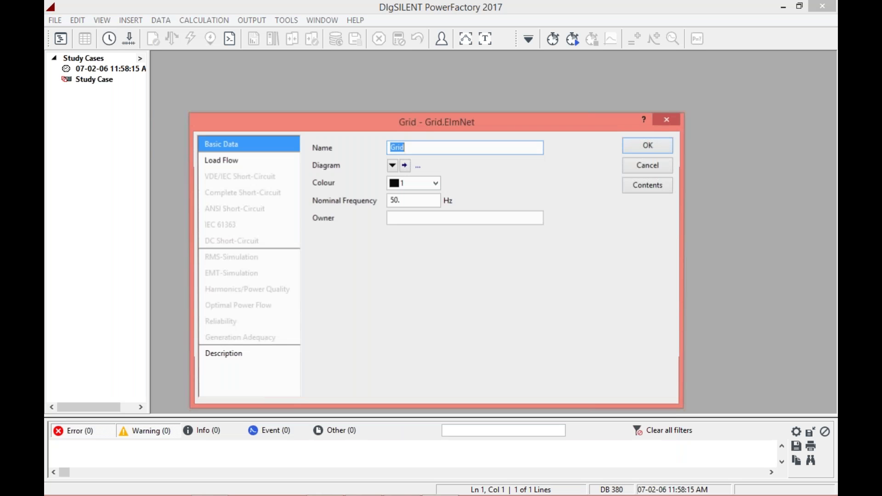
Set the new grid's owner to dellsoft and accept the grid with its default name and 50 Hz nominal frequency.
click(418, 217)
text(d)
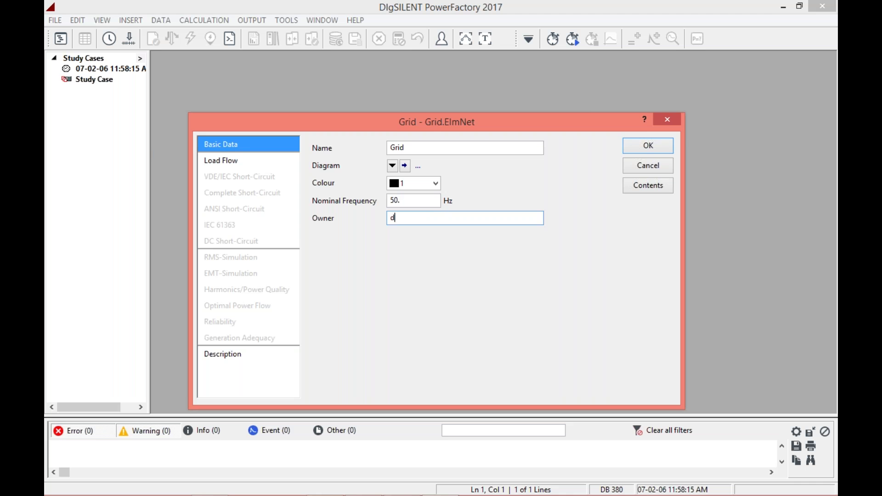
text(ellspft)
key(BackSpace)
key(BackSpace)
key(BackSpace)
text(oft)
click(641, 148)
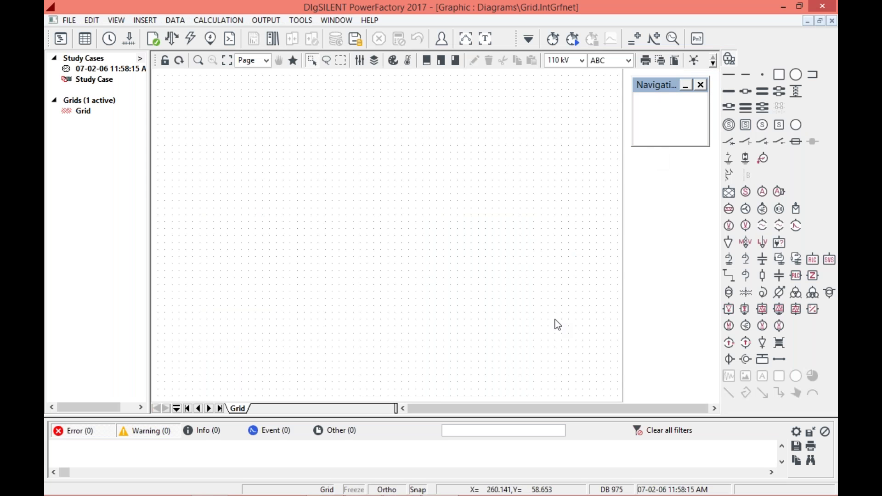
Narrow the project overview pane, reduce the output window's height slightly and move the diagram's navigation window slightly higher.
drag(148, 230, 134, 233)
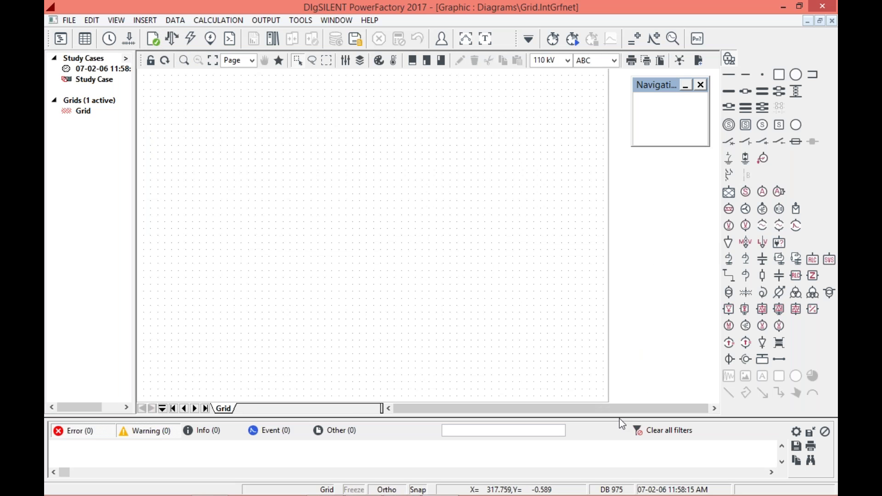
drag(620, 428, 620, 432)
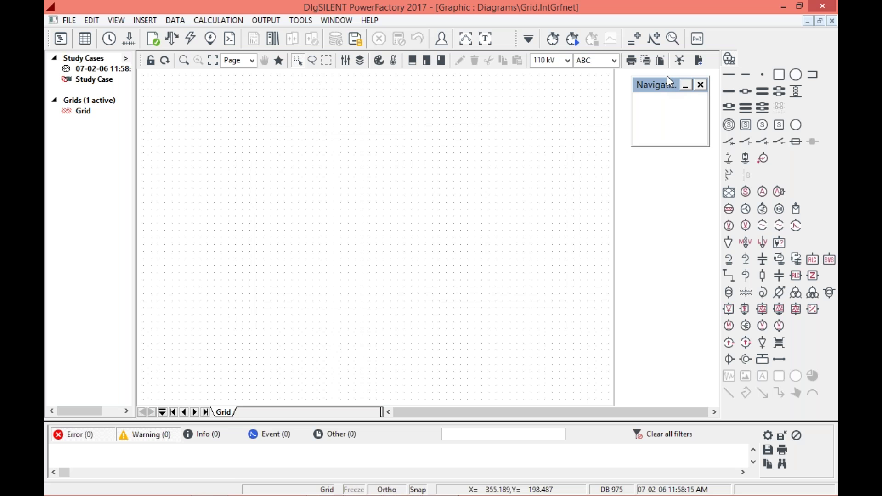
drag(667, 76, 667, 85)
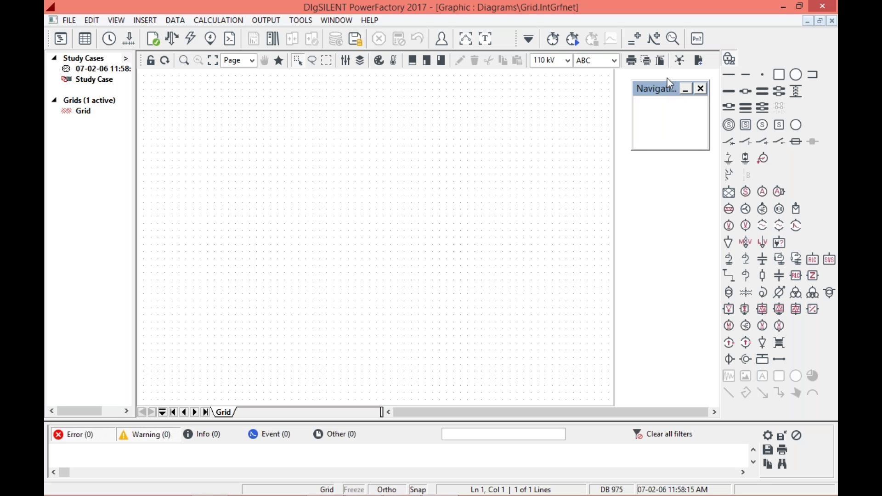
mouse_move(667, 86)
mouse_down()
mouse_move(667, 73)
mouse_move(668, 82)
mouse_up()
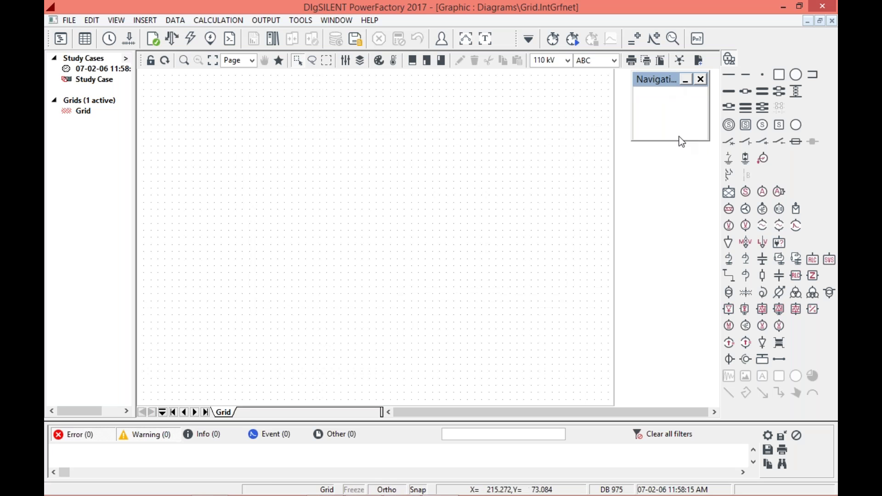
Place three busbar terminals one below another in the upper middle of the grid diagram.
click(730, 77)
click(333, 145)
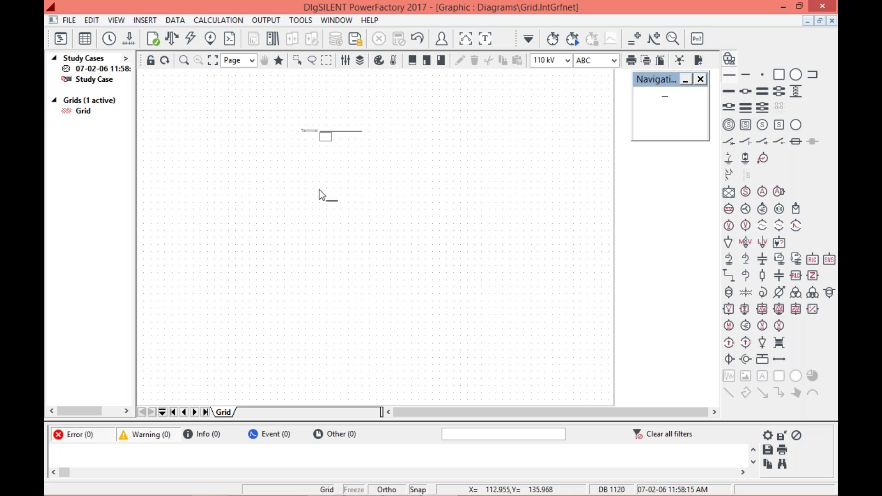
click(320, 197)
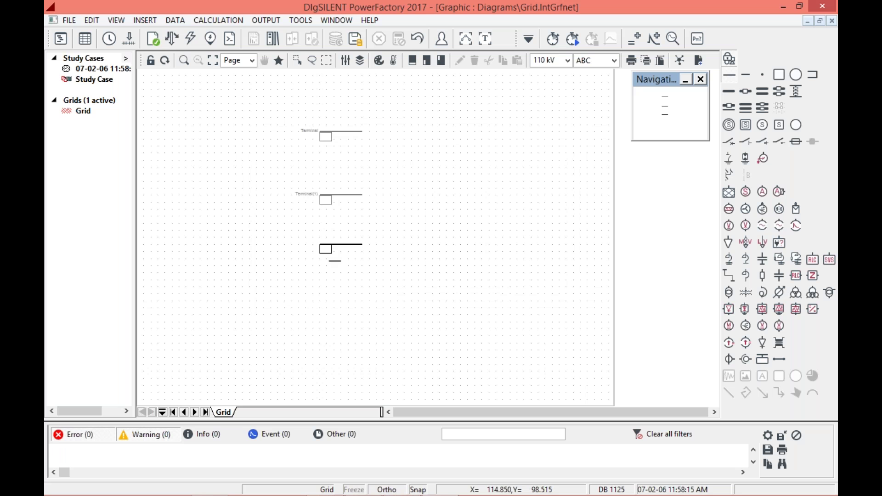
click(320, 247)
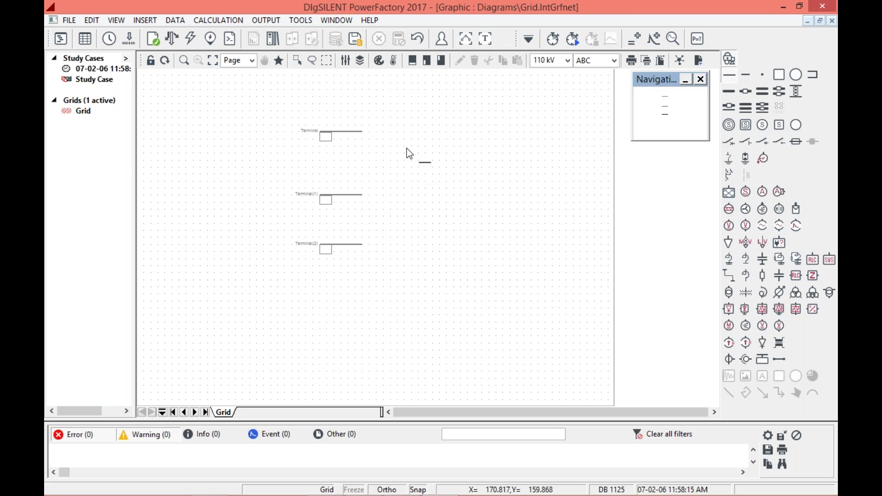
key(Escape)
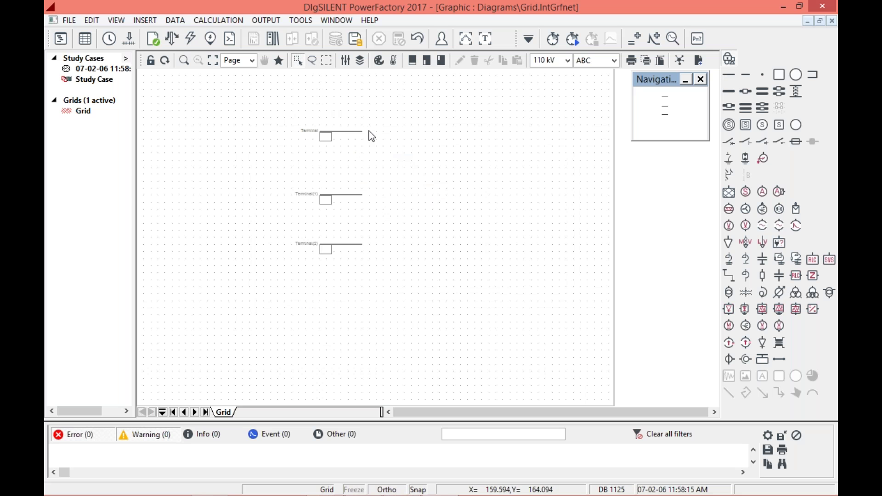
Move the lowest terminal slightly down so the three terminals are evenly spaced.
click(348, 132)
click(453, 203)
click(357, 243)
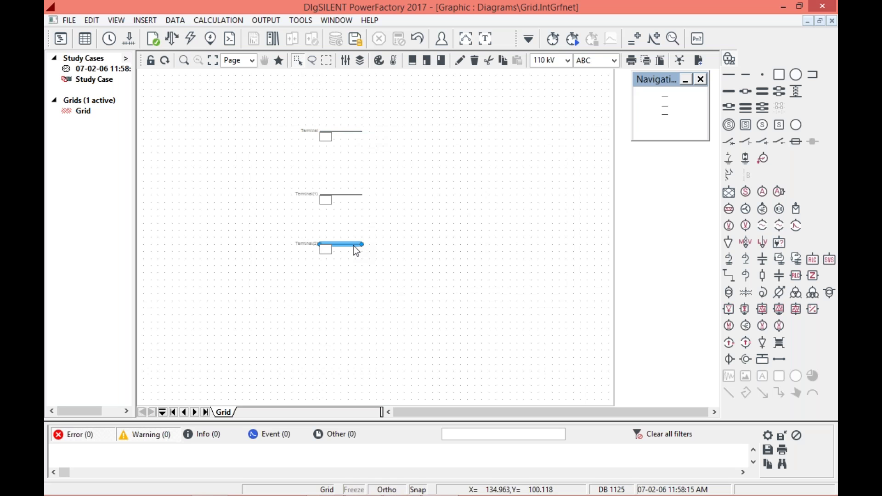
drag(354, 245, 354, 260)
click(346, 194)
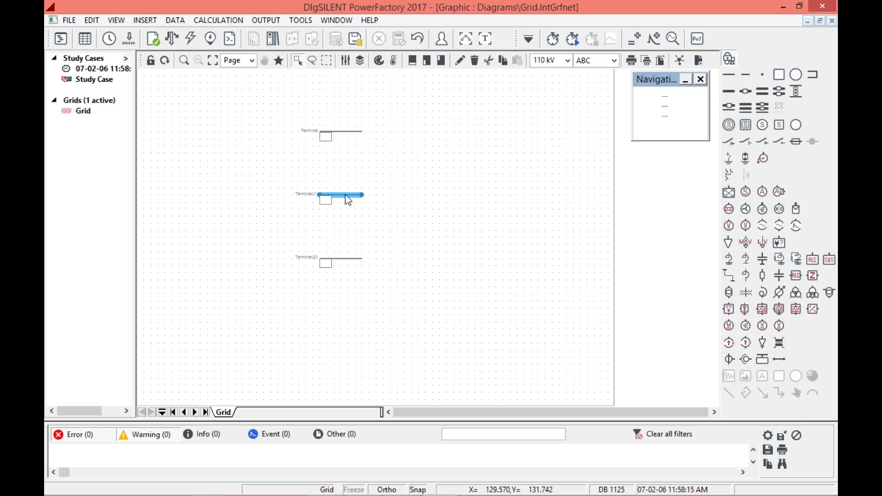
Select all three terminals and move them together to the centre of the diagram page.
click(274, 87)
drag(274, 83, 409, 294)
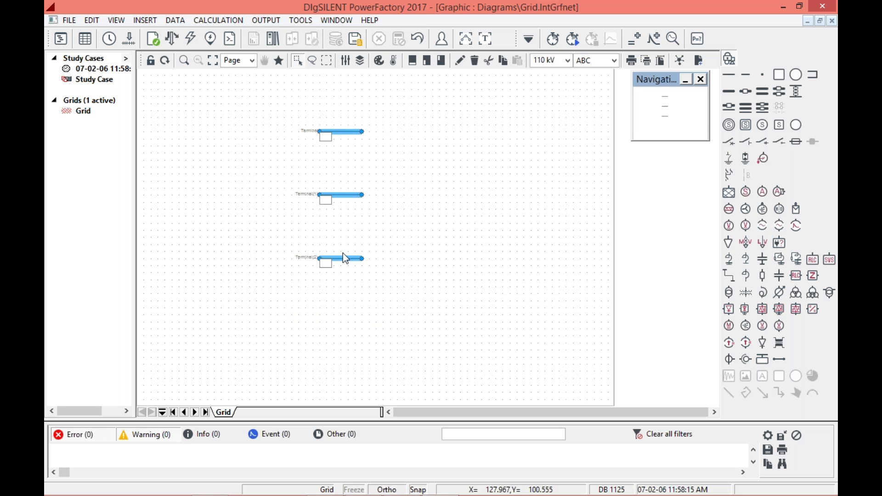
drag(348, 194, 345, 195)
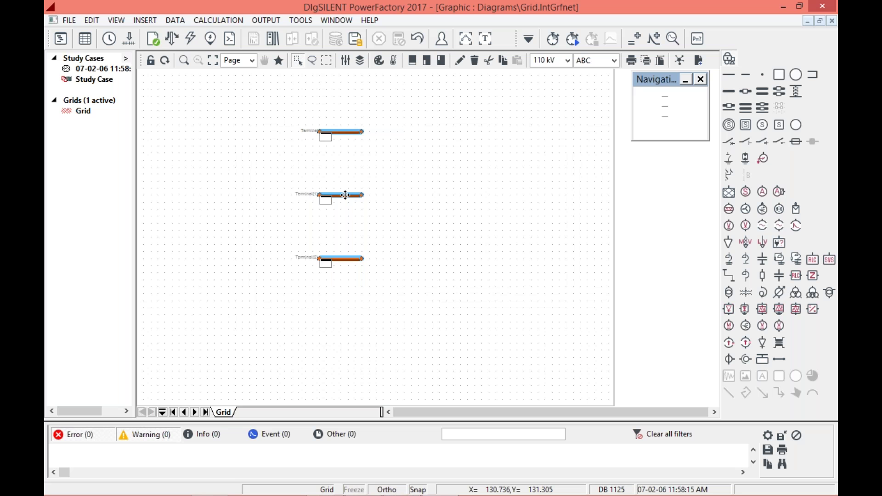
drag(345, 195, 283, 237)
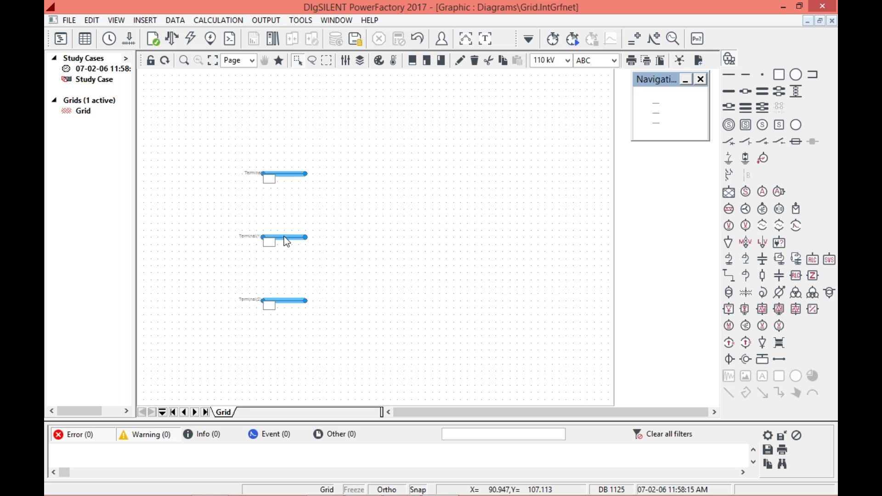
drag(287, 237, 376, 230)
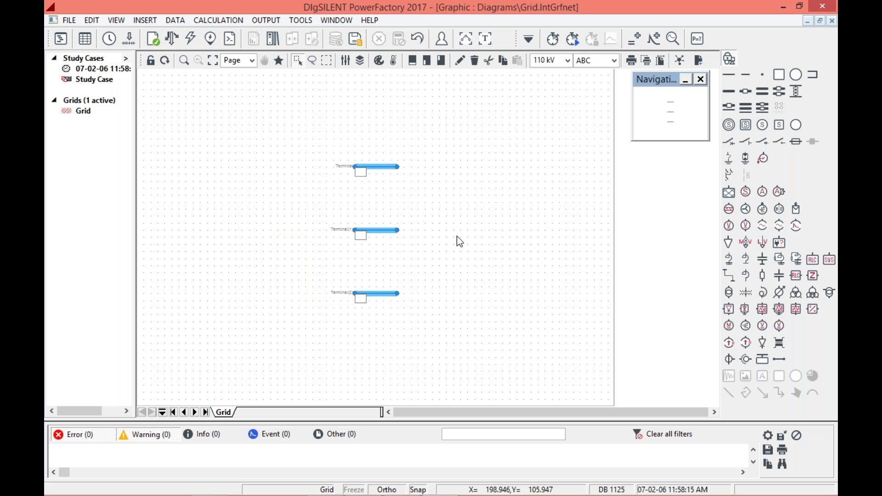
click(406, 186)
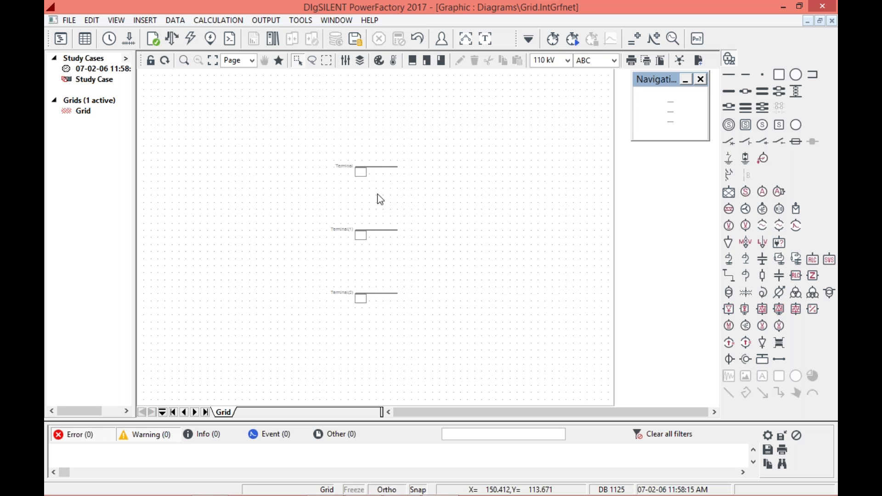
Stretch all three terminals rightward to the same length, about twice their original size.
click(378, 168)
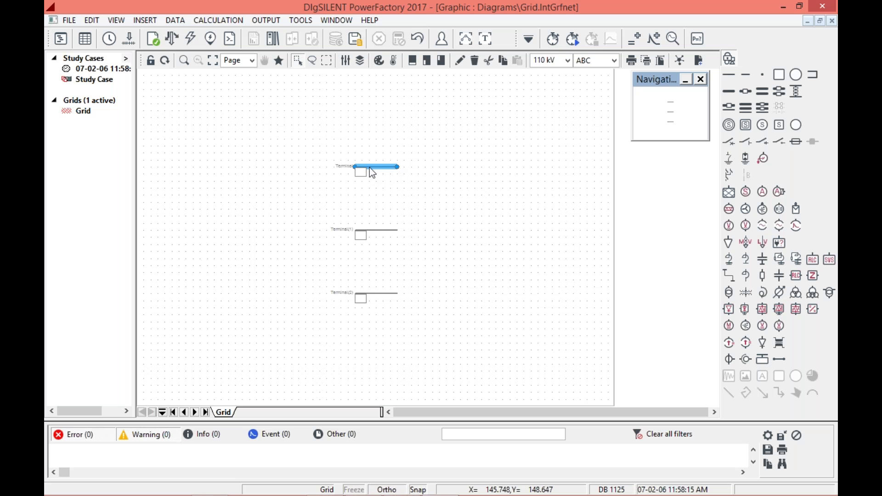
click(394, 170)
drag(400, 166, 439, 171)
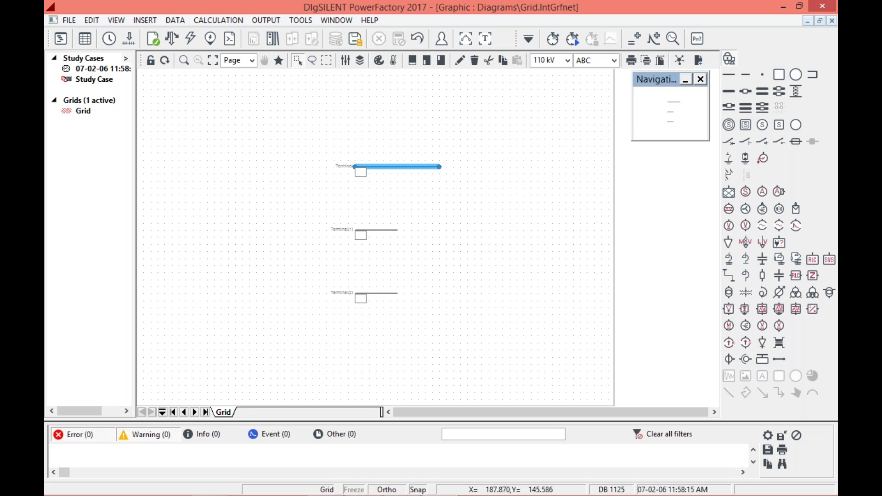
click(395, 230)
drag(396, 230, 432, 230)
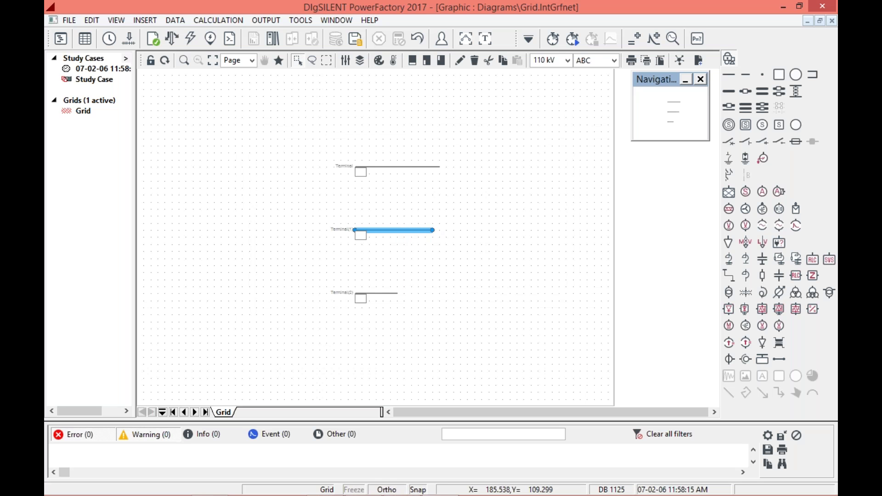
drag(432, 230, 440, 229)
click(442, 255)
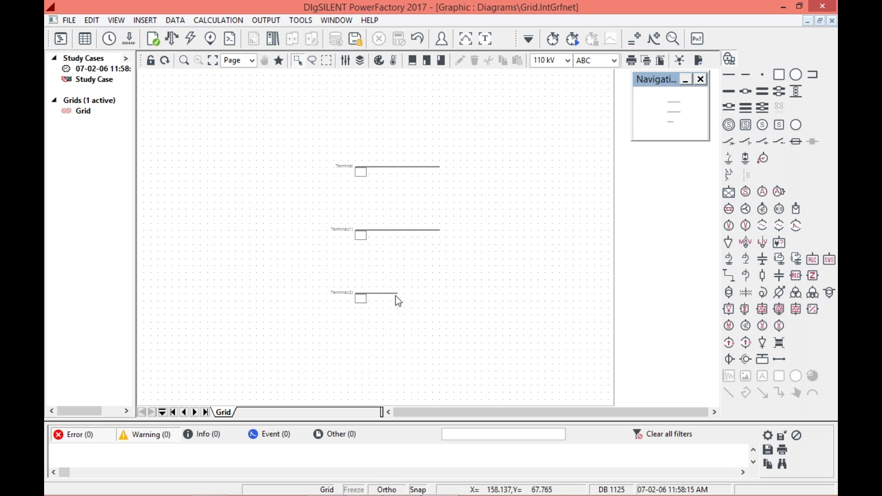
click(398, 293)
drag(397, 293, 440, 293)
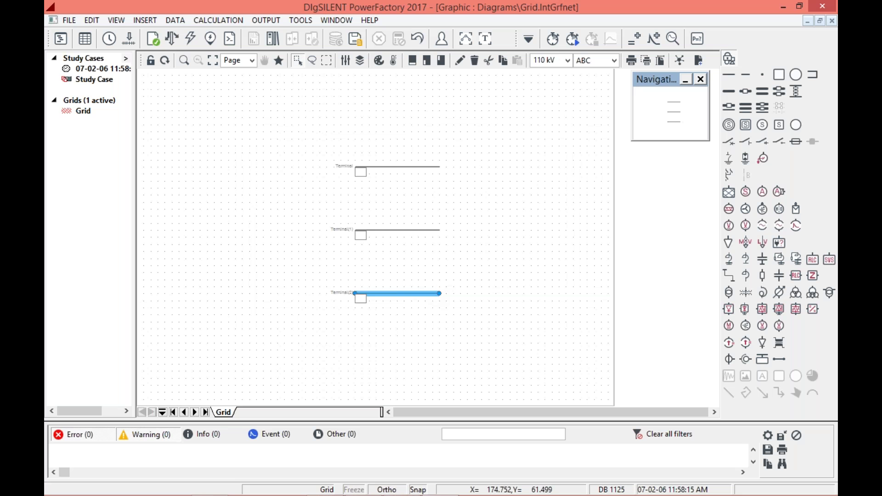
click(503, 311)
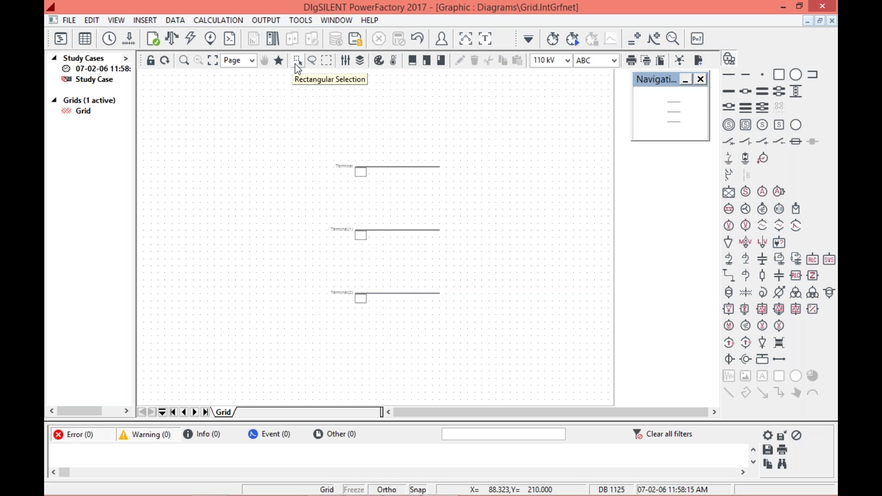
click(290, 67)
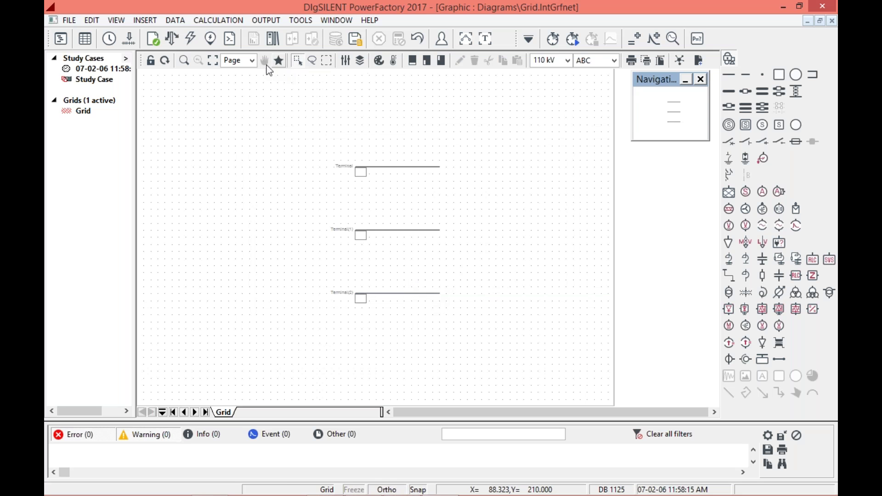
Zoom in on the area around the three terminals and inspect the middle terminal, Terminal(1), up close.
click(185, 60)
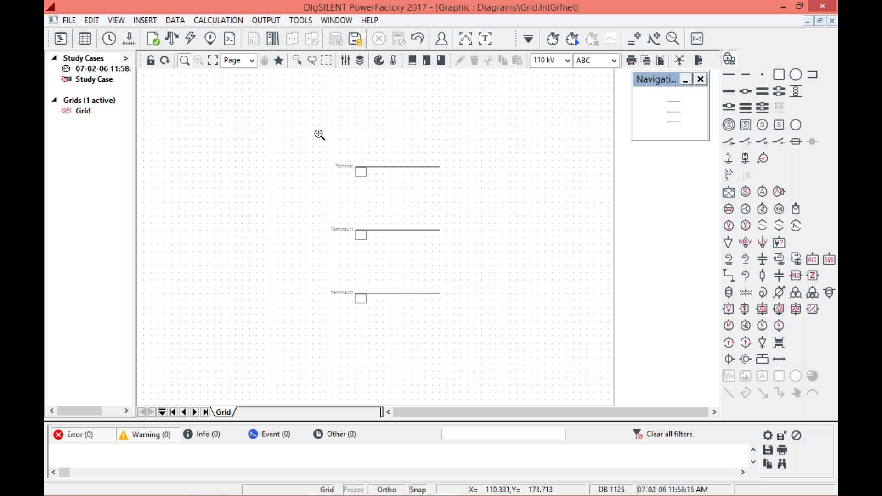
drag(317, 135, 473, 317)
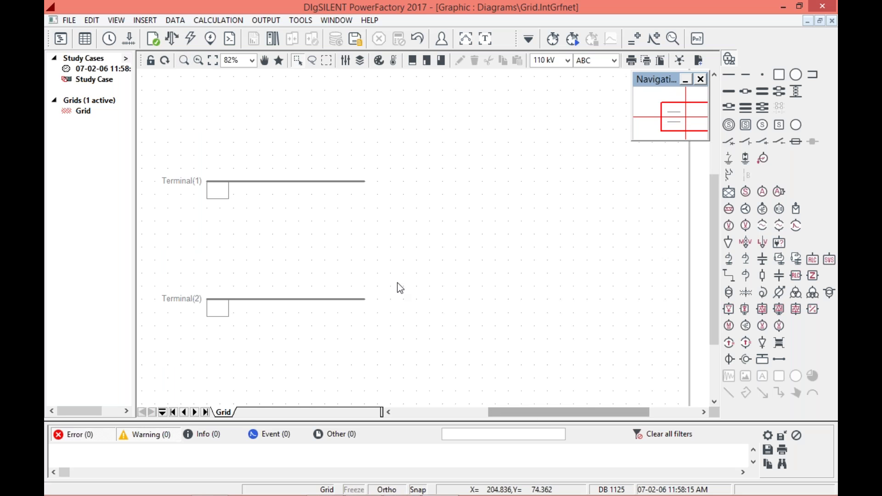
scroll(397, 288, up, 1)
drag(150, 170, 392, 260)
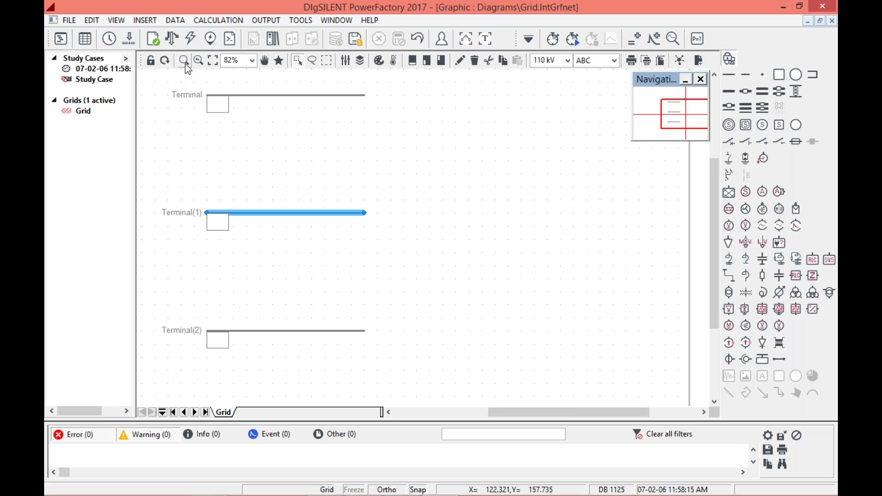
click(199, 60)
drag(146, 168, 381, 288)
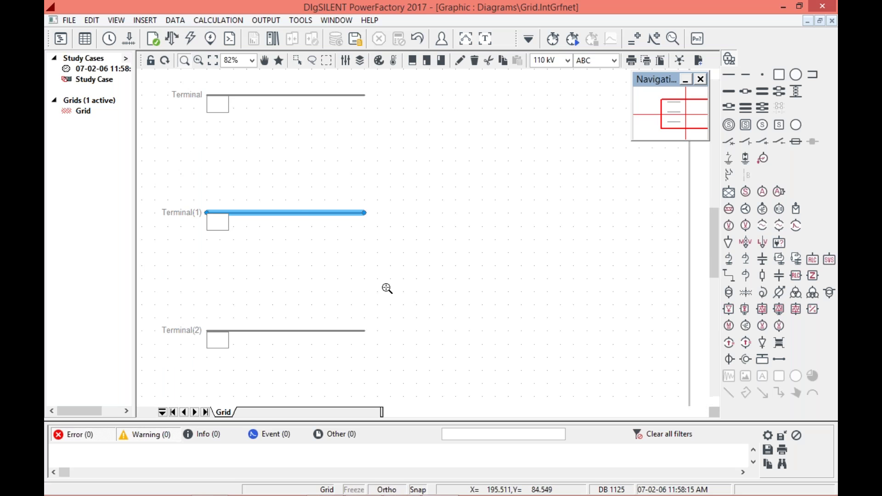
scroll(475, 319, up, 1)
scroll(476, 318, down, 2)
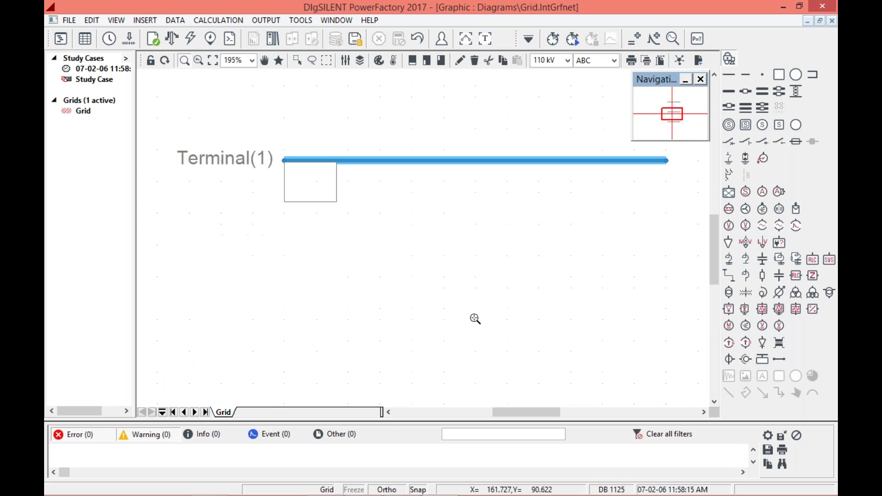
Fit the diagram view to the whole page, deselect the middle terminal and look through the preset zoom levels.
scroll(475, 319, up, 4)
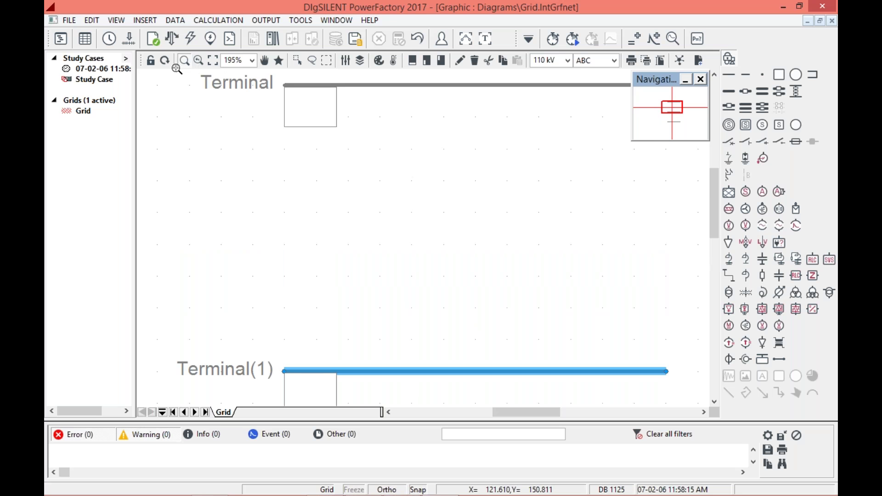
click(251, 60)
click(234, 138)
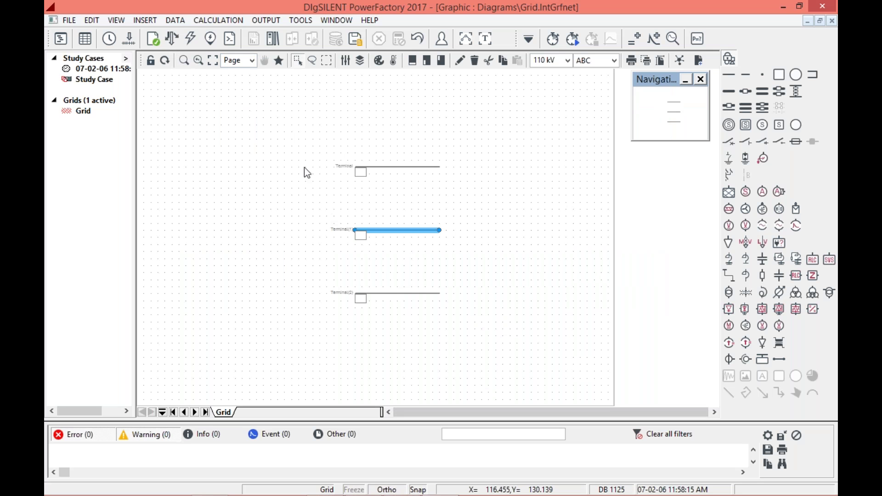
click(324, 190)
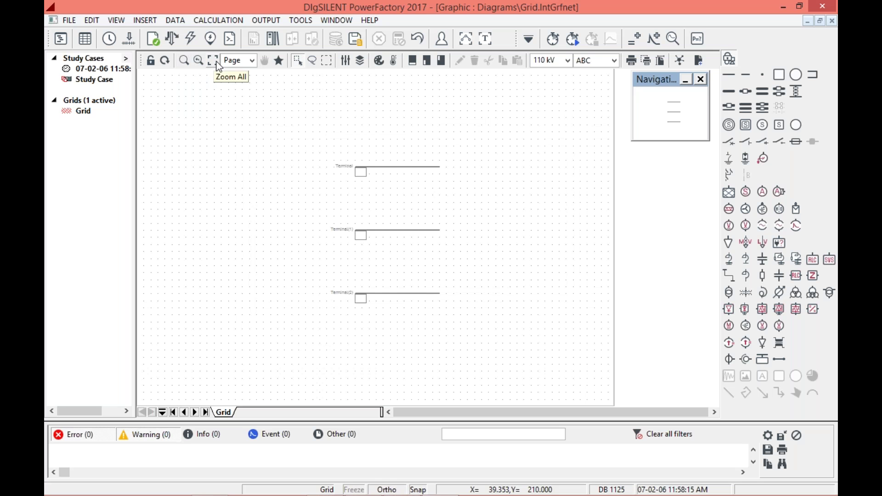
click(251, 60)
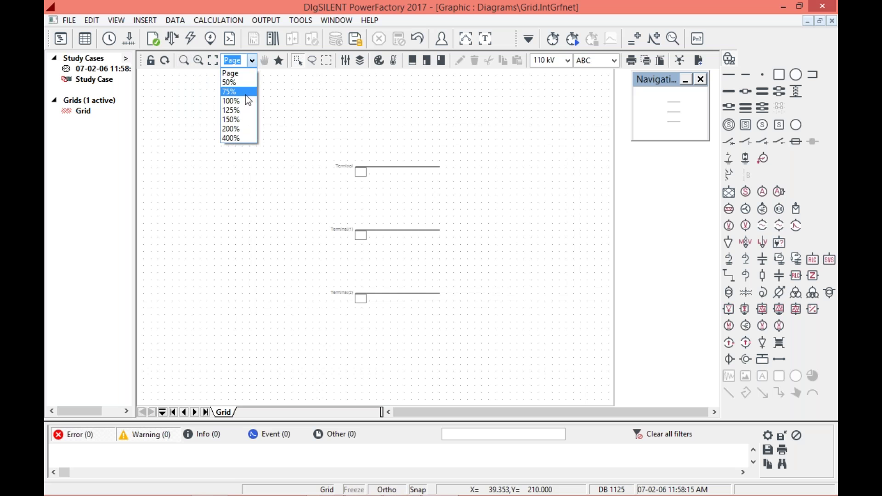
click(227, 201)
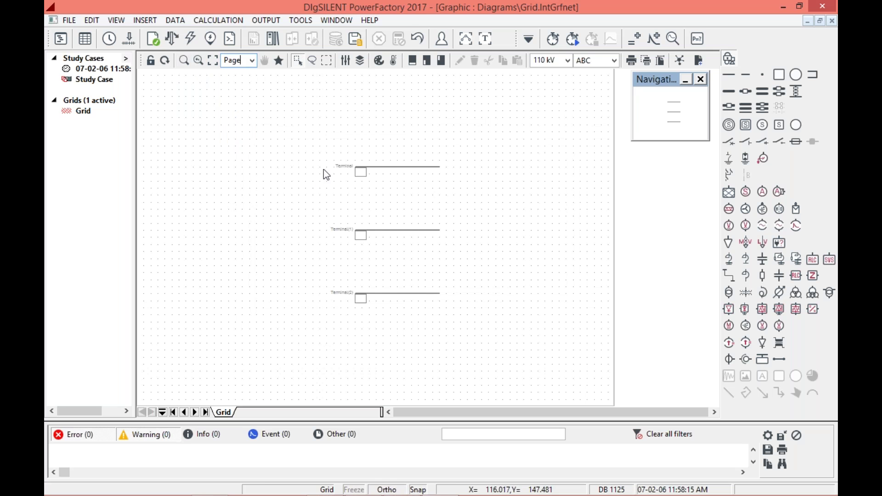
Try the rectangular selection around the three terminals and clear the selection.
click(283, 61)
click(285, 122)
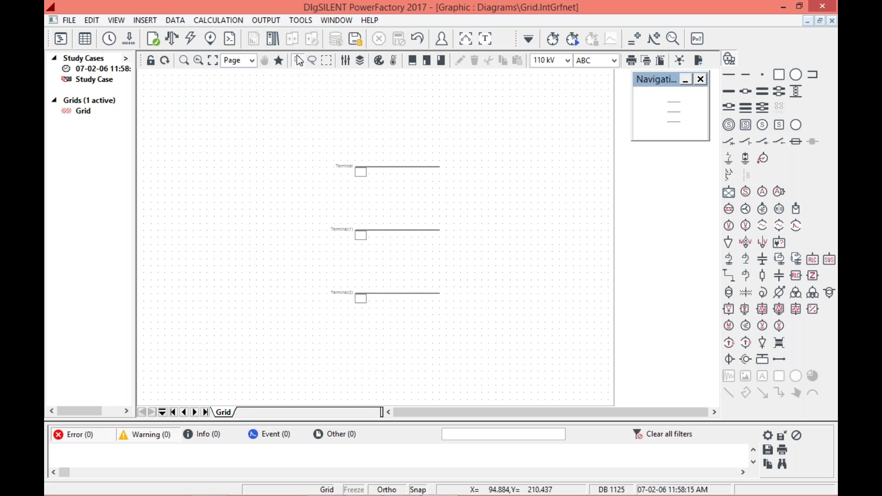
drag(302, 95, 442, 310)
click(286, 150)
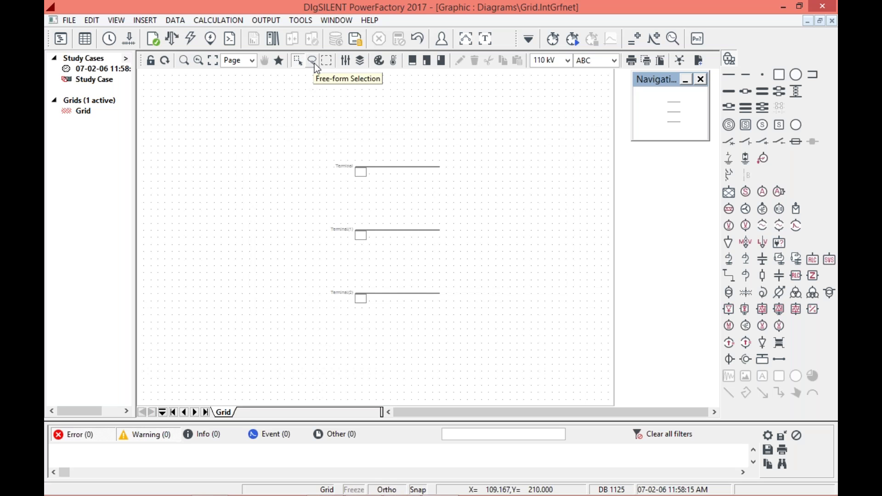
Select the upper two terminals by drawing around them with Free-form Selection.
click(313, 63)
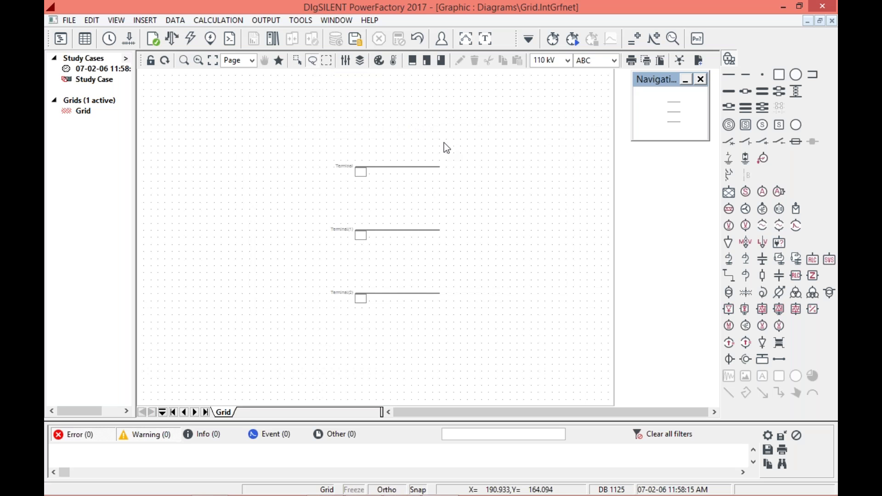
mouse_move(454, 134)
mouse_down()
mouse_move(285, 151)
mouse_move(324, 349)
mouse_move(461, 138)
mouse_up()
click(291, 183)
click(316, 61)
mouse_move(357, 204)
mouse_down()
mouse_move(341, 264)
mouse_move(474, 250)
mouse_move(451, 213)
mouse_move(465, 123)
mouse_move(306, 177)
mouse_move(375, 190)
mouse_move(376, 199)
mouse_move(357, 206)
mouse_move(379, 193)
mouse_move(372, 189)
mouse_move(377, 198)
mouse_move(373, 190)
mouse_up()
click(290, 199)
mouse_move(382, 98)
mouse_down()
mouse_move(277, 232)
mouse_move(477, 223)
mouse_move(480, 141)
mouse_move(382, 103)
mouse_up()
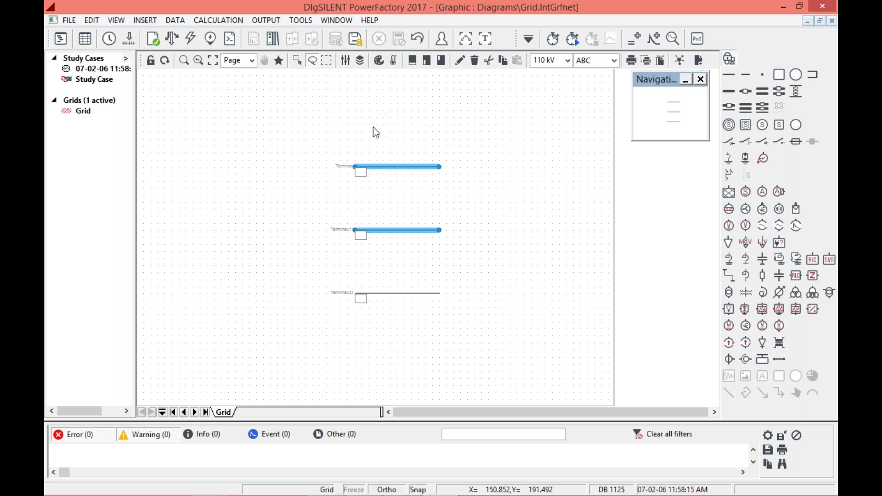
Select only the lowest terminal with a free-form outline and clear the selection.
click(416, 269)
mouse_move(337, 264)
mouse_down()
mouse_move(405, 366)
mouse_move(410, 277)
mouse_move(453, 253)
mouse_move(527, 163)
mouse_move(429, 241)
mouse_move(340, 257)
mouse_move(340, 269)
mouse_up()
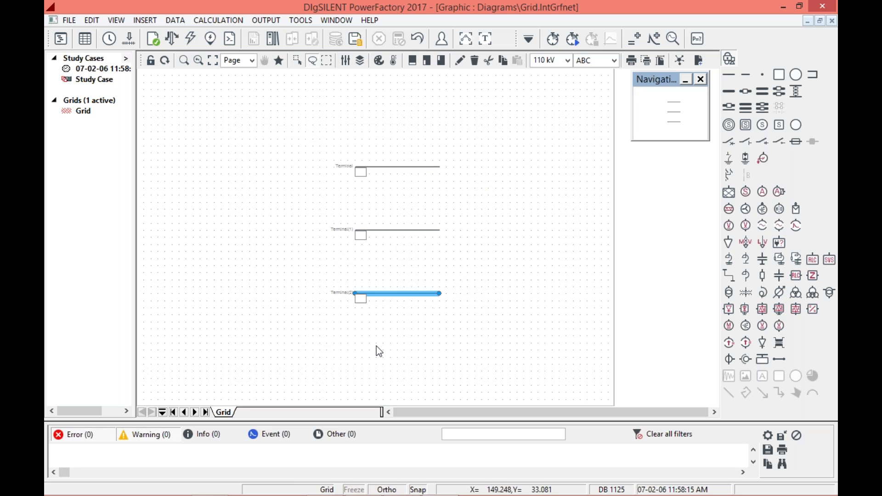
click(377, 345)
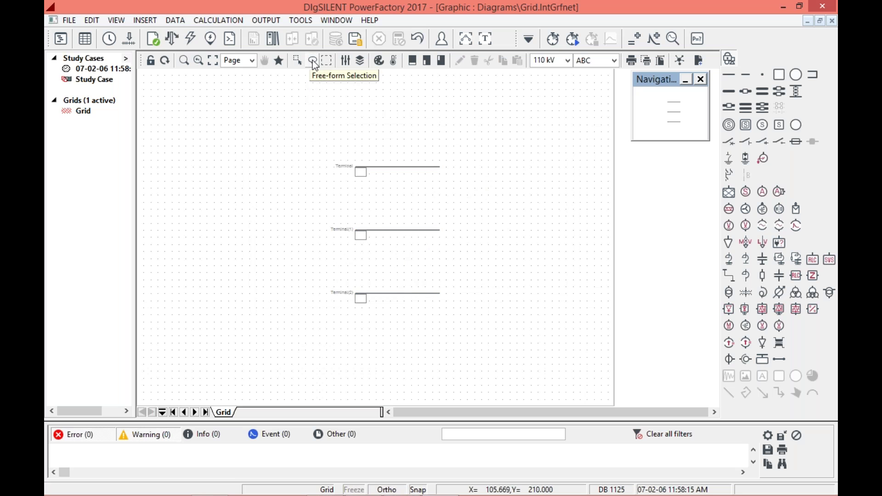
Review the paper sizes offered in the Drawing Format settings and leave without changing the format.
click(666, 62)
click(415, 204)
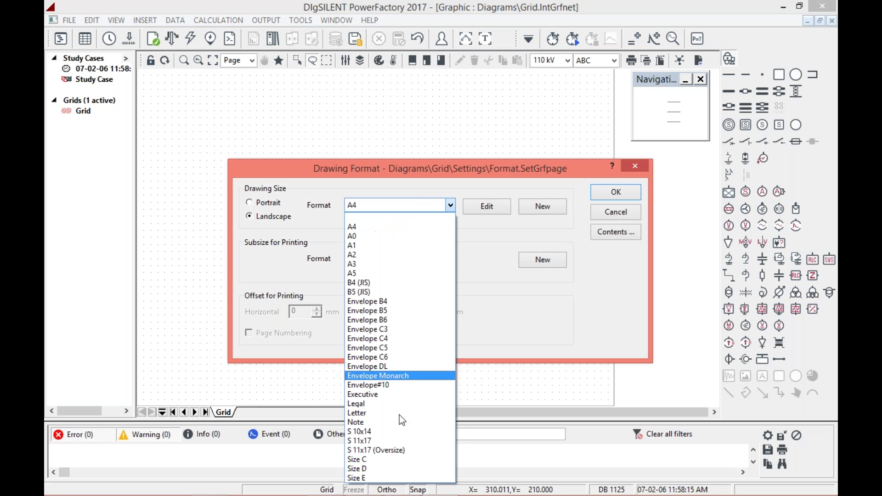
click(627, 333)
click(616, 212)
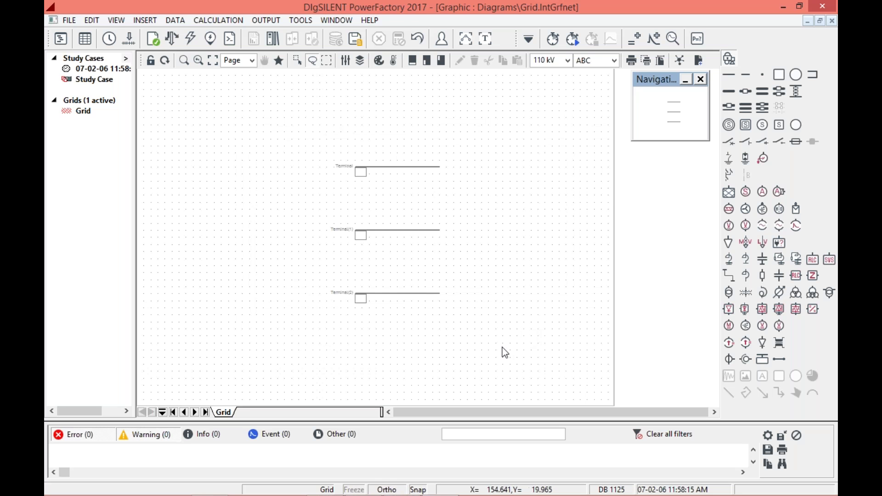
Place an external grid near the page's upper-right corner and connect it to the uppermost terminal with a right-angled line.
click(729, 192)
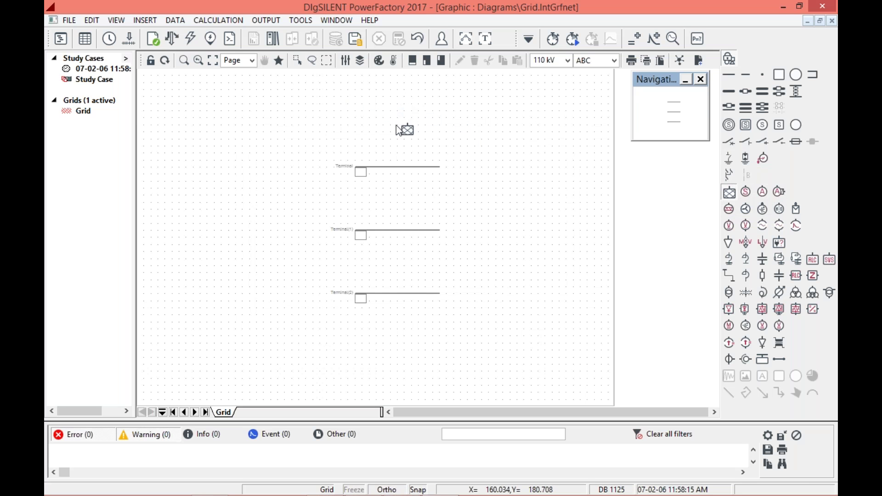
click(557, 87)
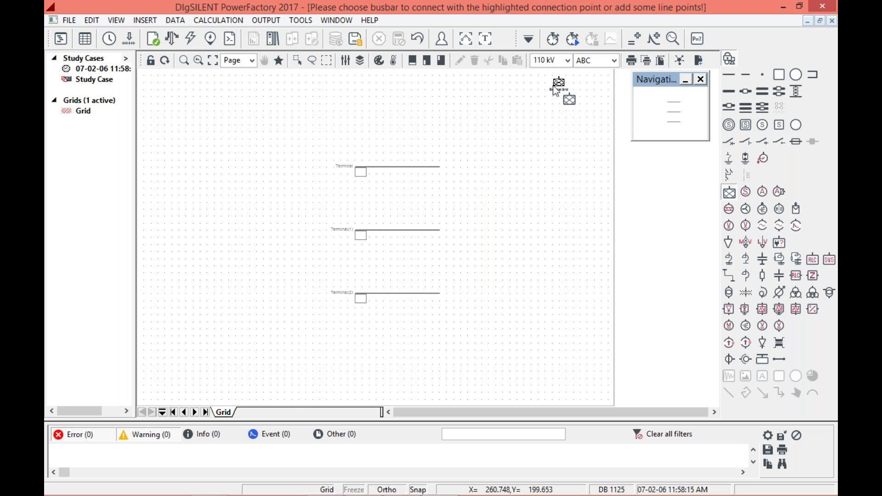
click(380, 76)
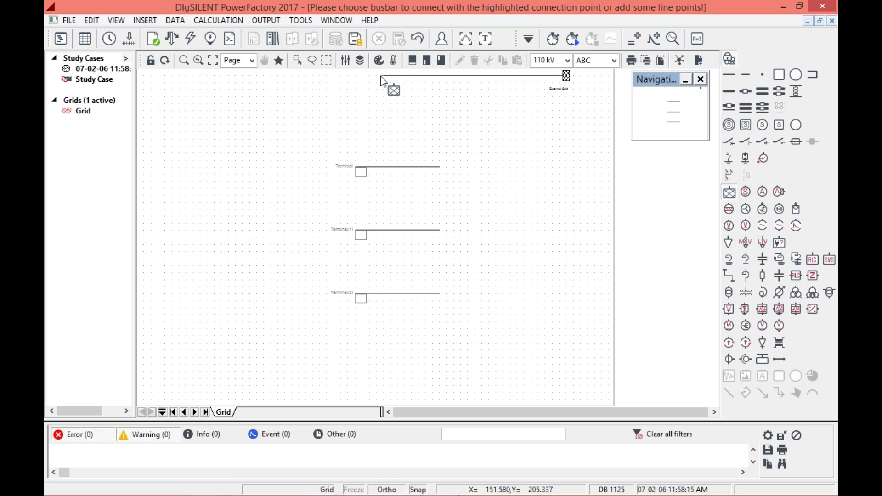
click(385, 166)
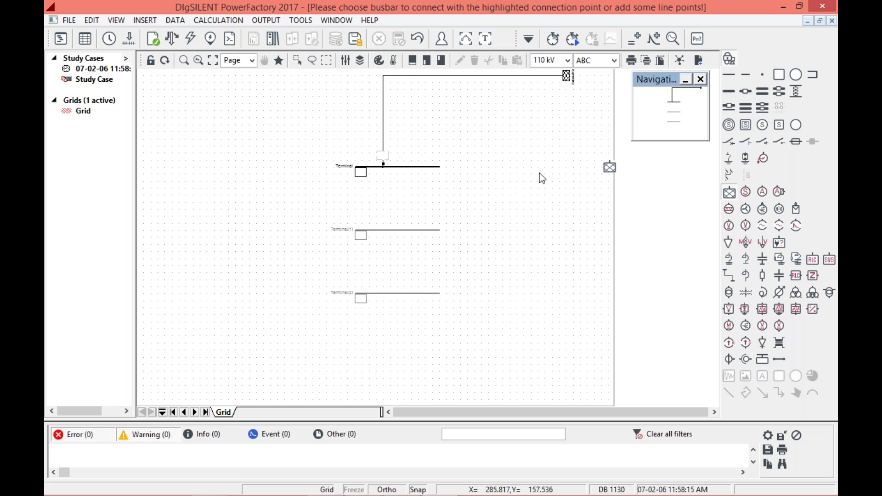
key(Escape)
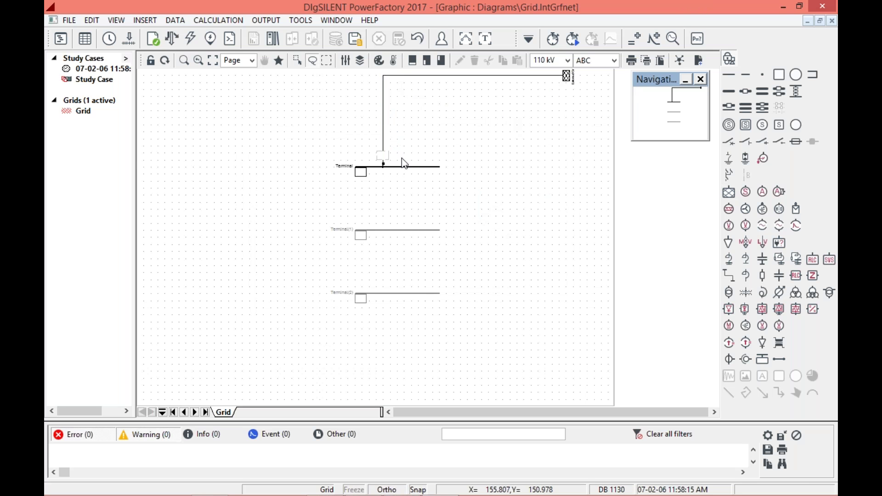
Delete the external grid in the upper-right corner together with its connecting line.
click(422, 76)
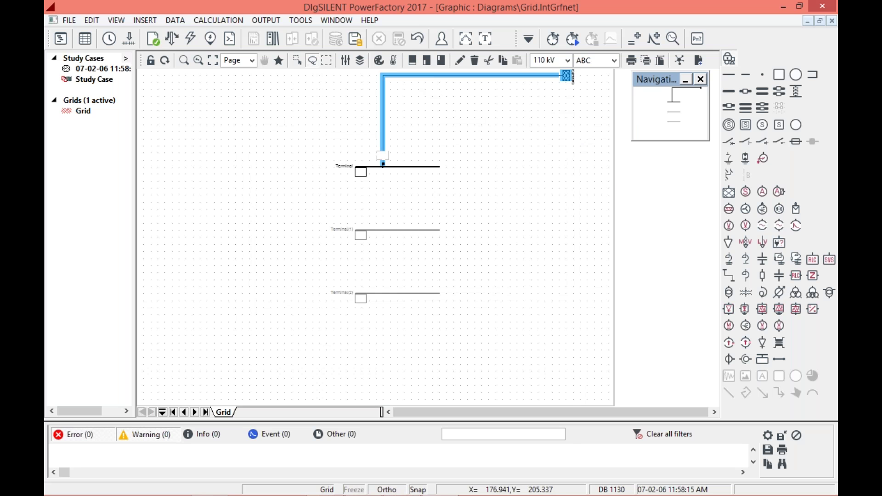
right_click(421, 76)
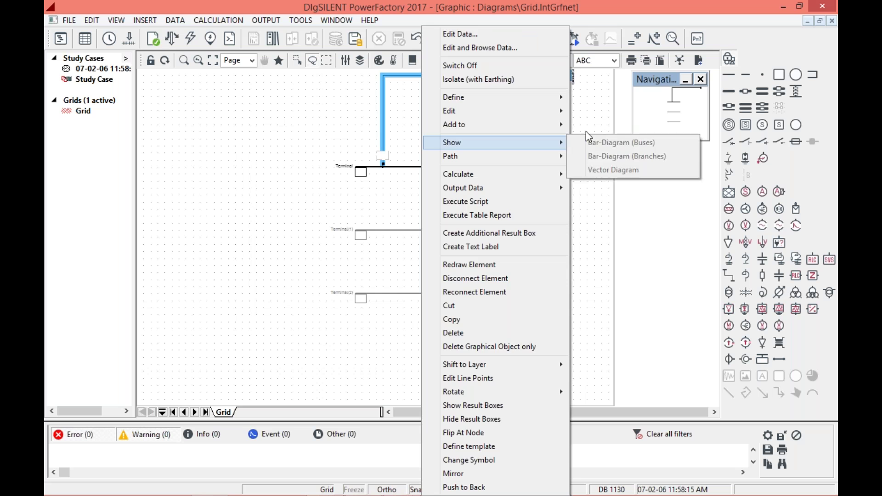
key(Escape)
click(456, 77)
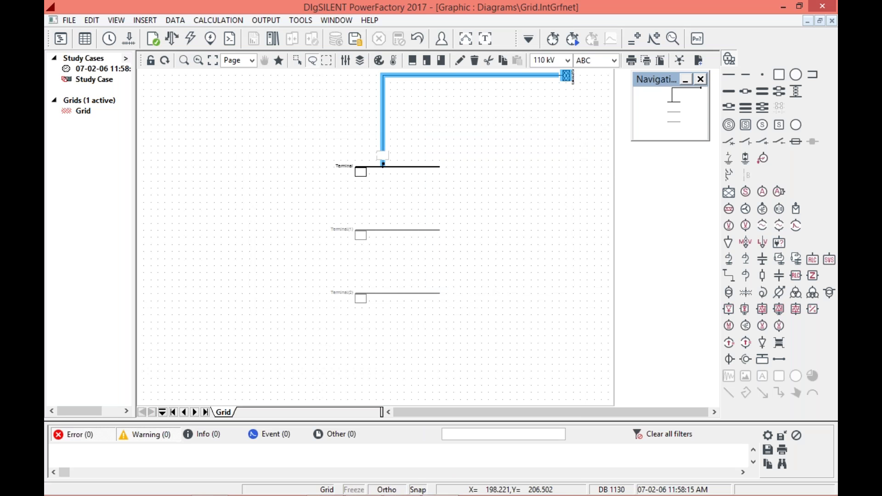
right_click(456, 77)
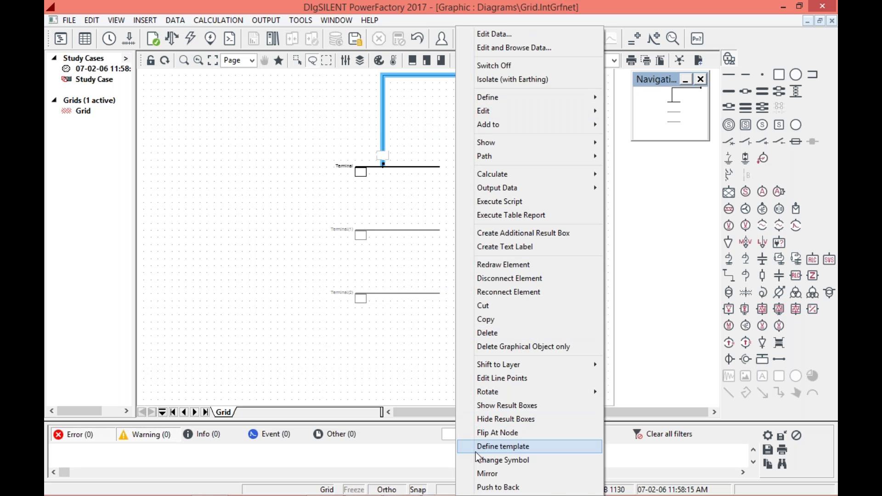
click(502, 334)
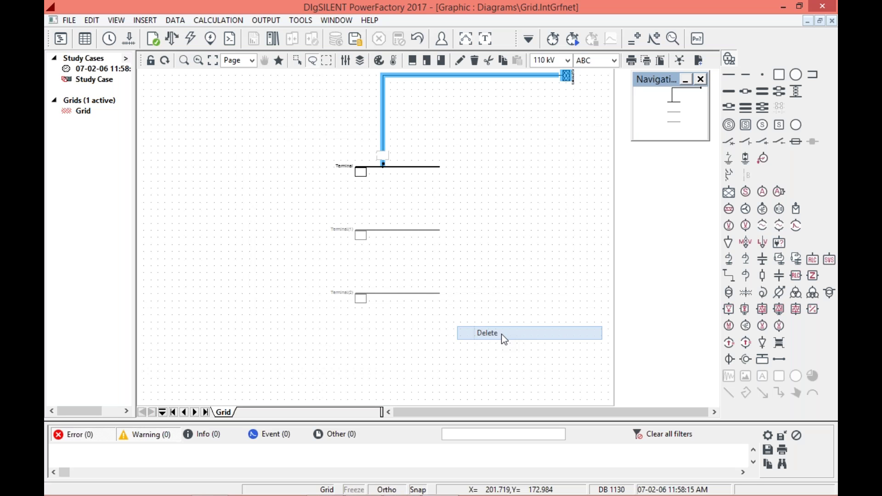
click(487, 298)
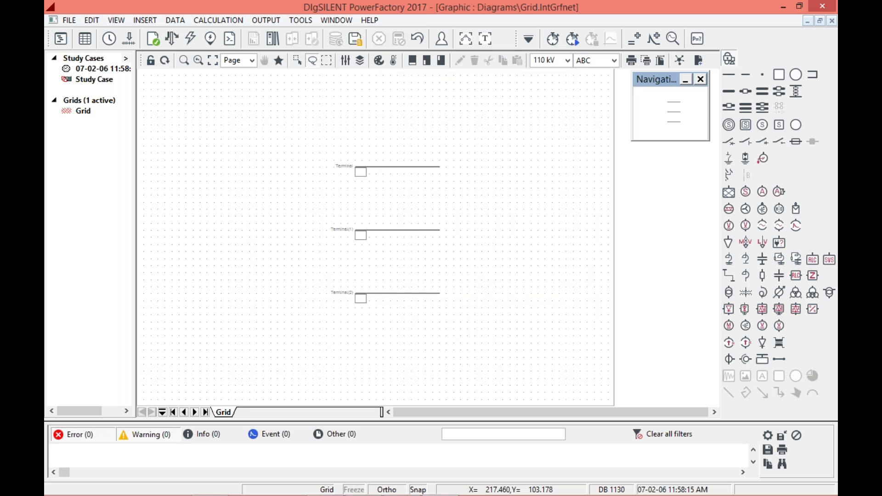
right_click(507, 218)
click(567, 170)
Place an external grid above the uppermost terminal and connect it straight down to that terminal.
click(729, 192)
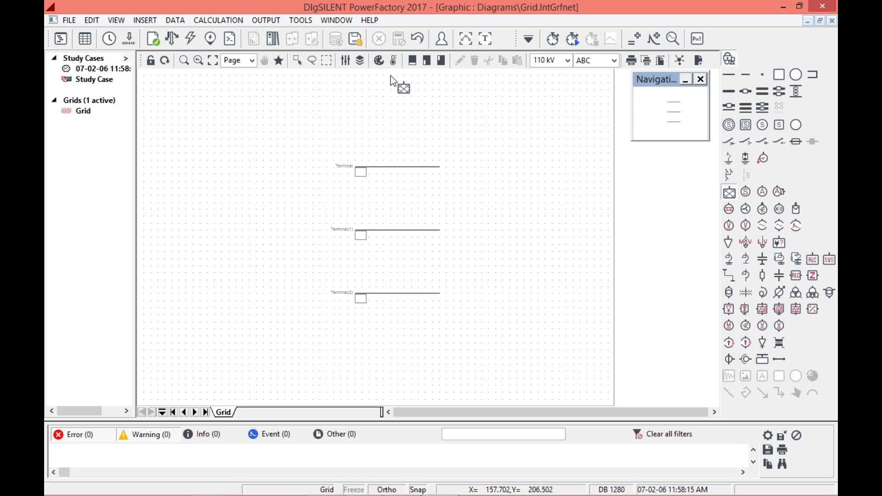
click(391, 111)
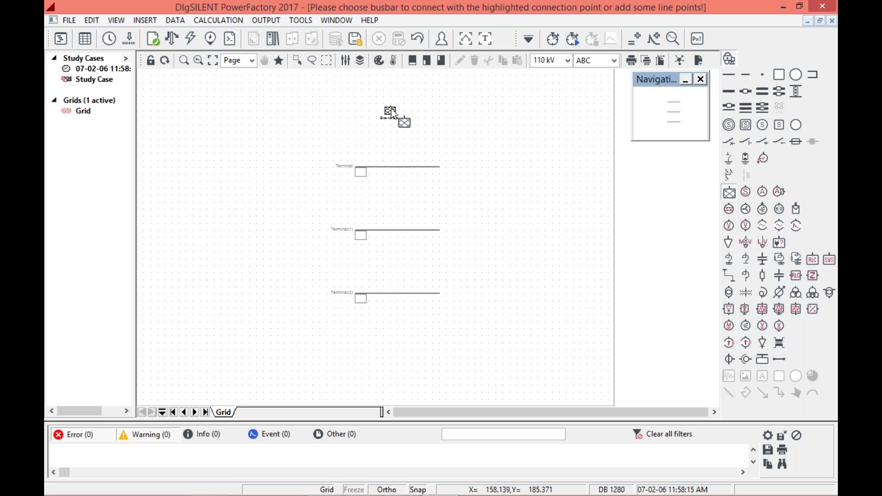
key(Escape)
click(405, 167)
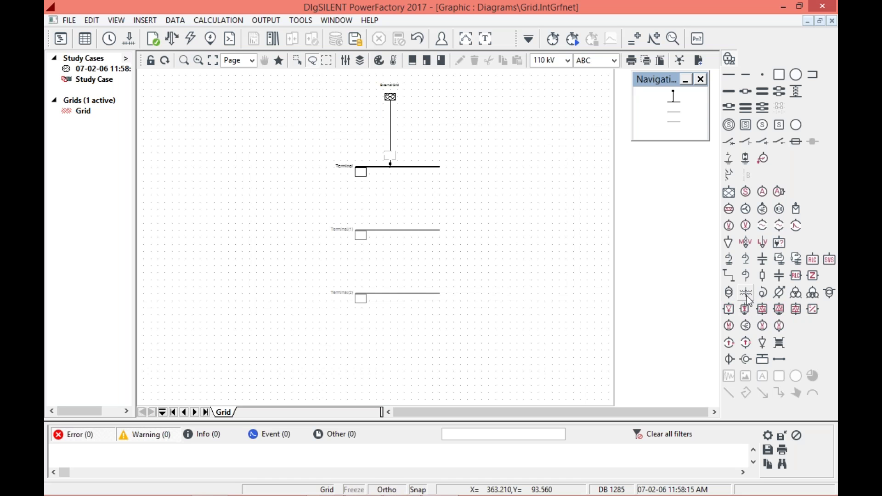
Connect a two-winding transformer between the upper and middle terminals, directly below the external grid.
click(745, 295)
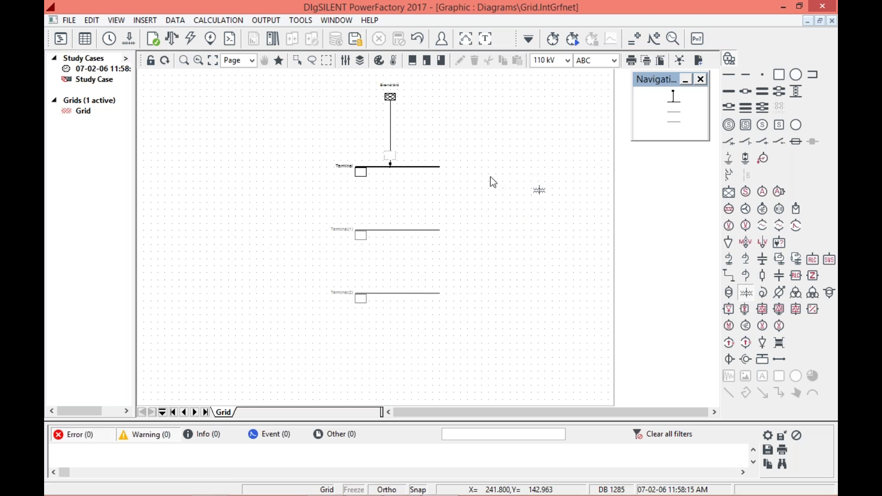
click(391, 169)
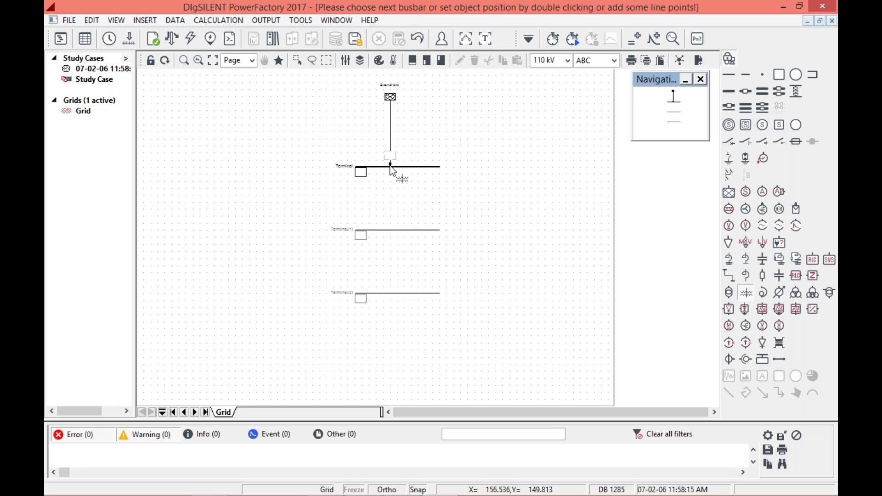
click(391, 230)
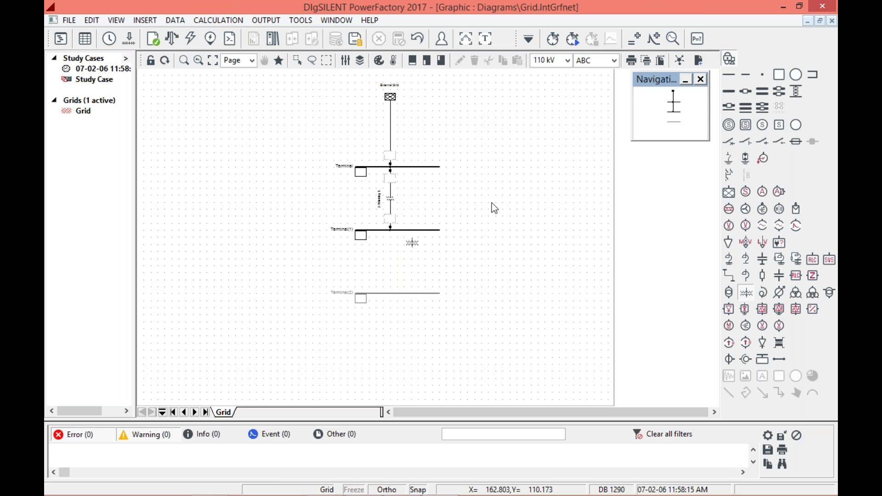
Delete the two-winding transformer between the upper and middle terminals.
right_click(404, 211)
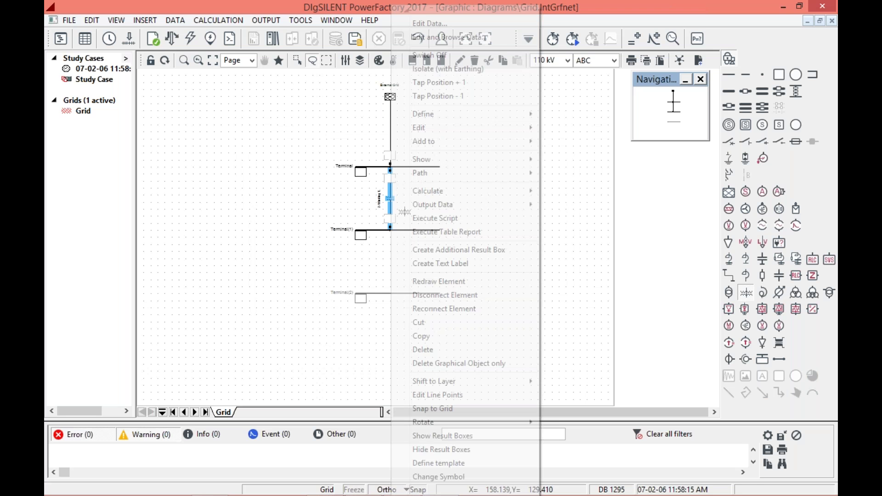
click(444, 350)
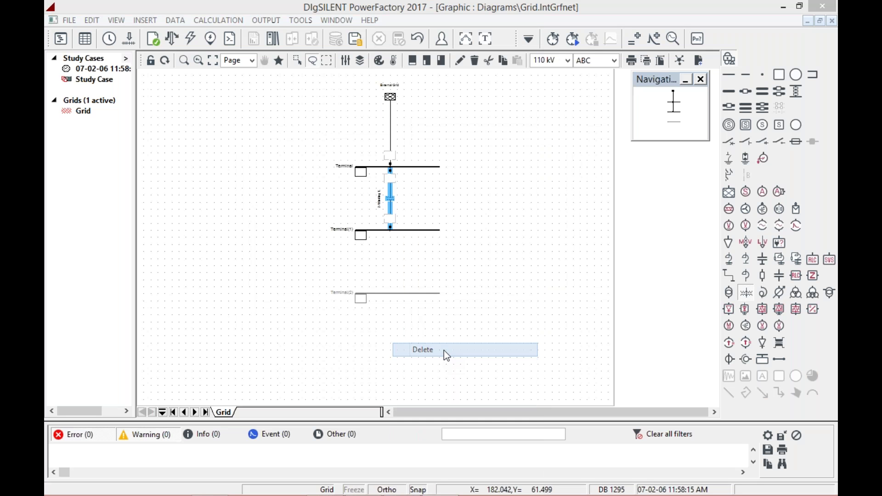
click(496, 302)
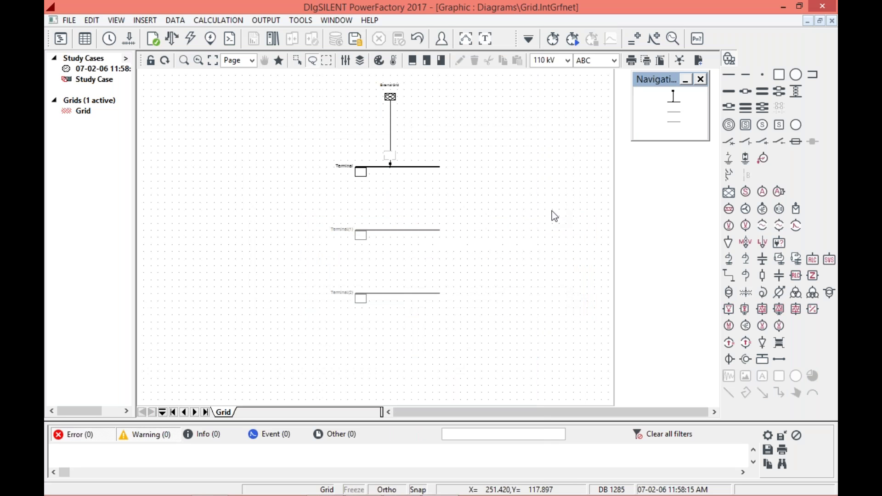
Try to connect both ends of a two-winding transformer to the uppermost terminal.
click(746, 292)
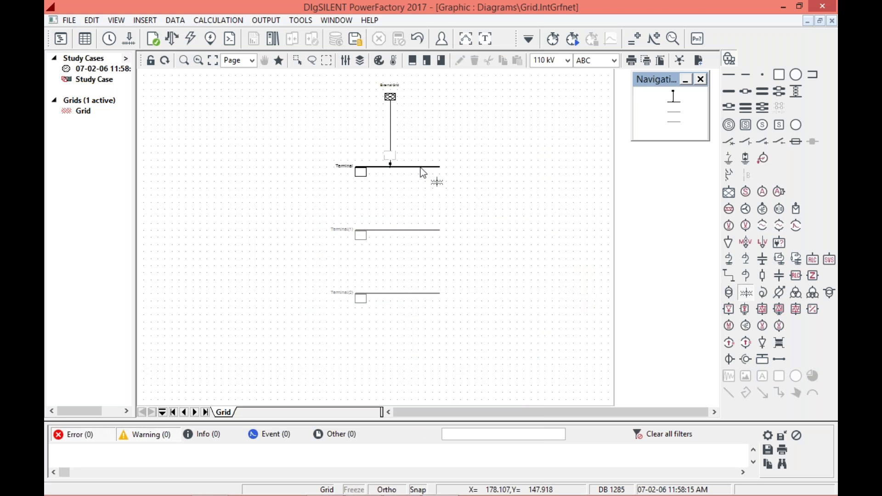
click(419, 167)
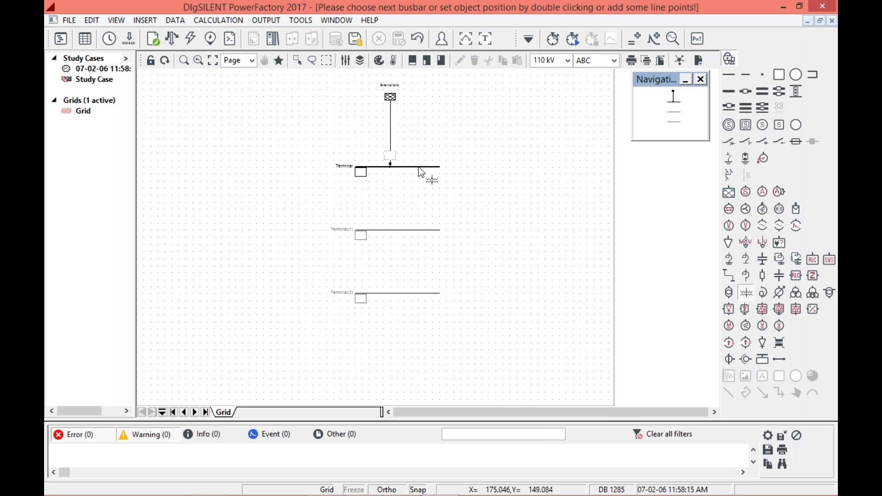
click(412, 167)
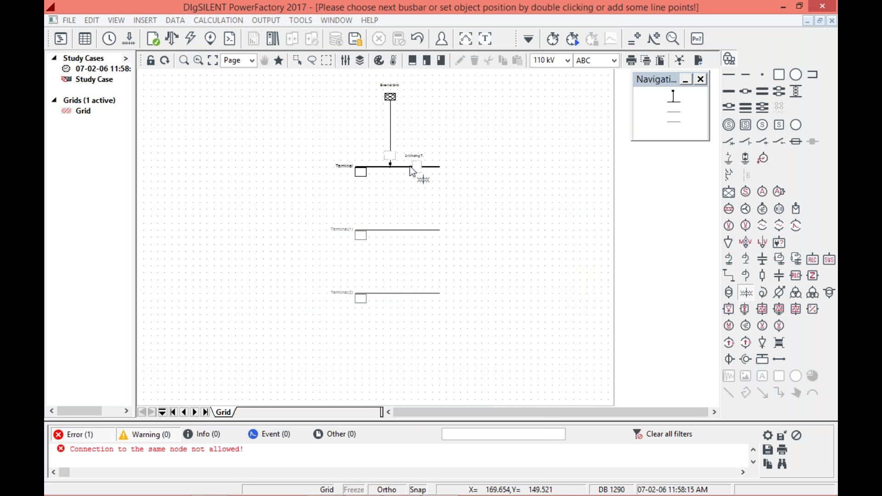
key(Return)
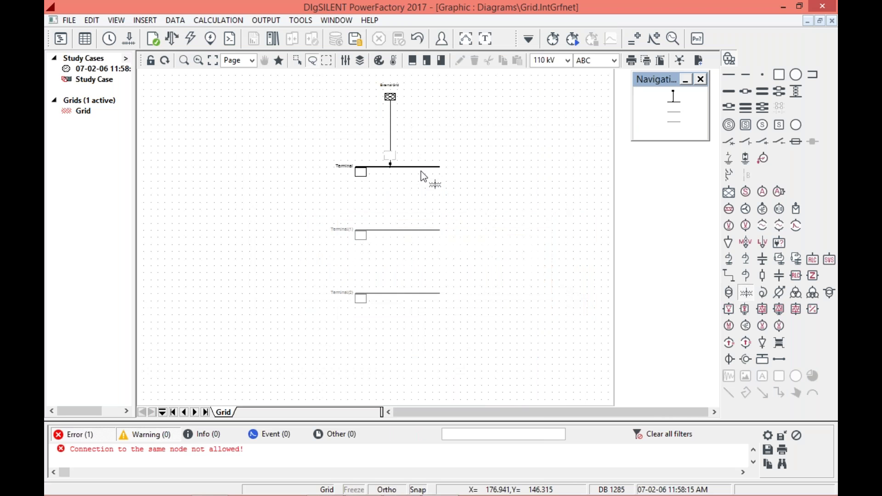
Connect a two-winding transformer between the uppermost and lowest terminals, routing its connection past the middle terminal with a bend.
click(419, 168)
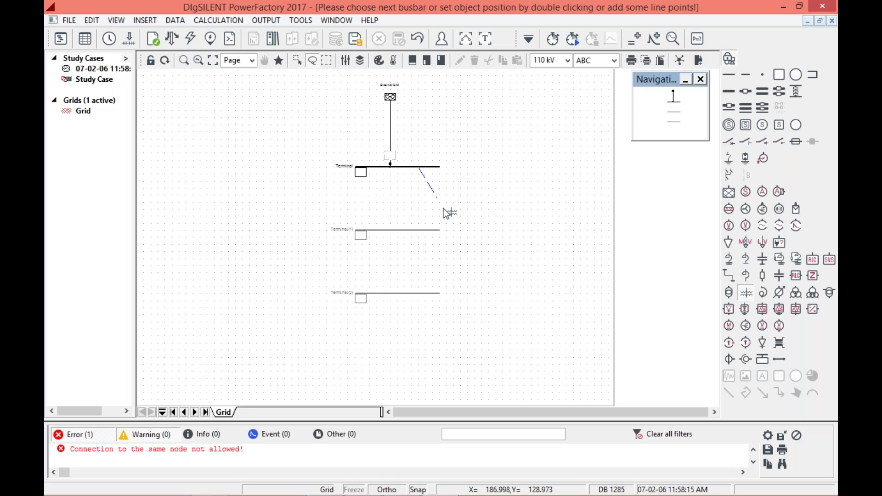
click(478, 244)
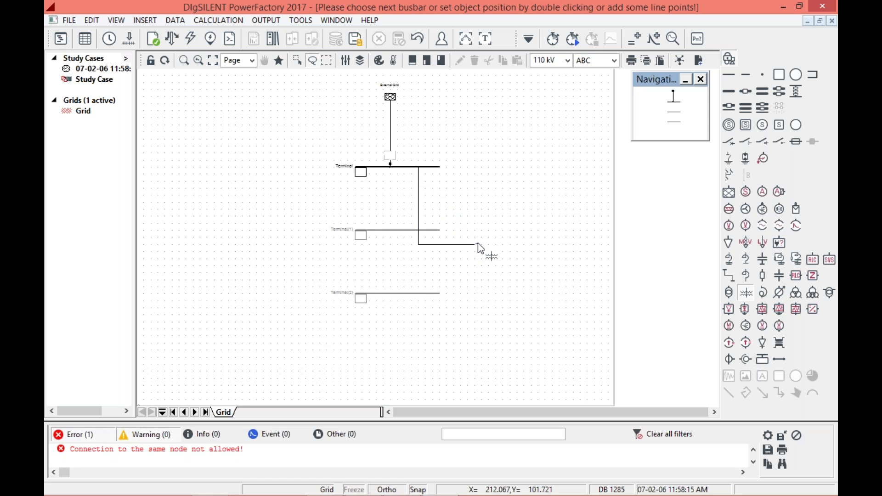
click(423, 295)
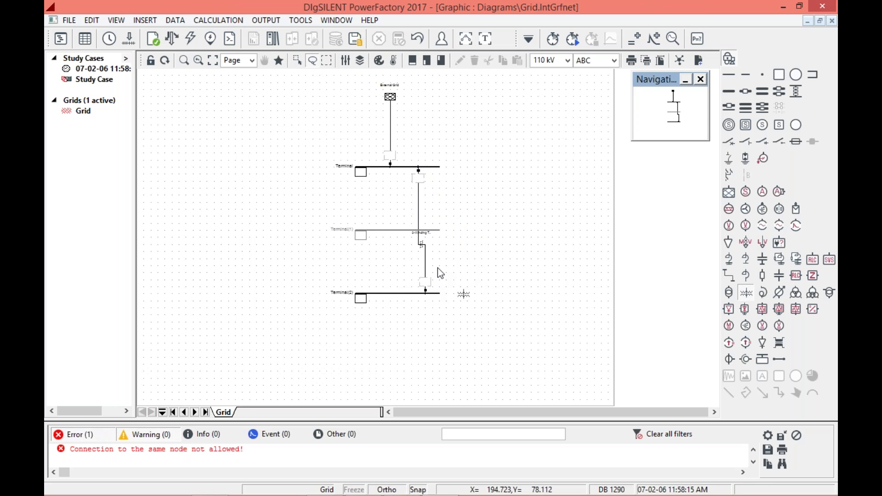
key(Escape)
Delete the two-winding transformer between the uppermost and lowest terminals.
click(426, 260)
right_click(426, 260)
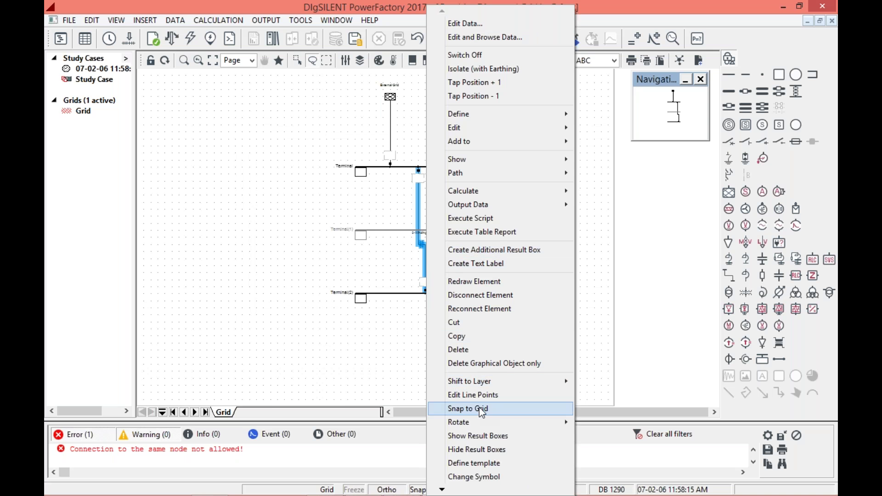
click(497, 348)
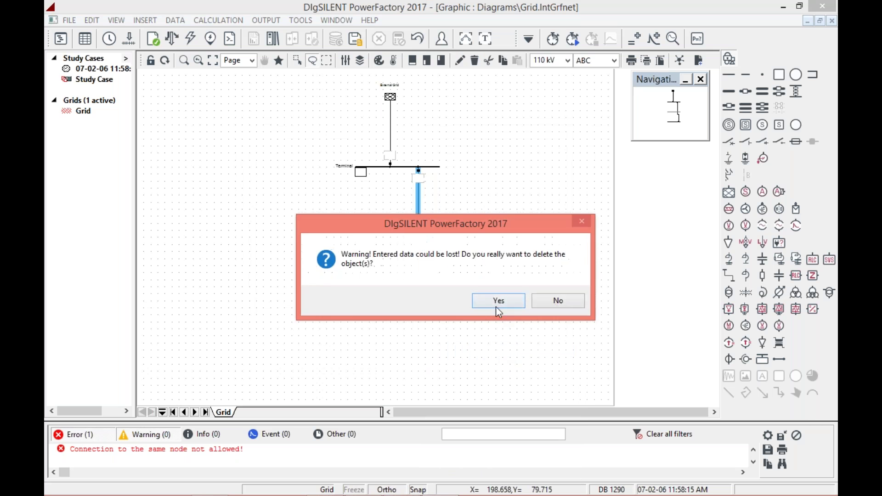
click(498, 300)
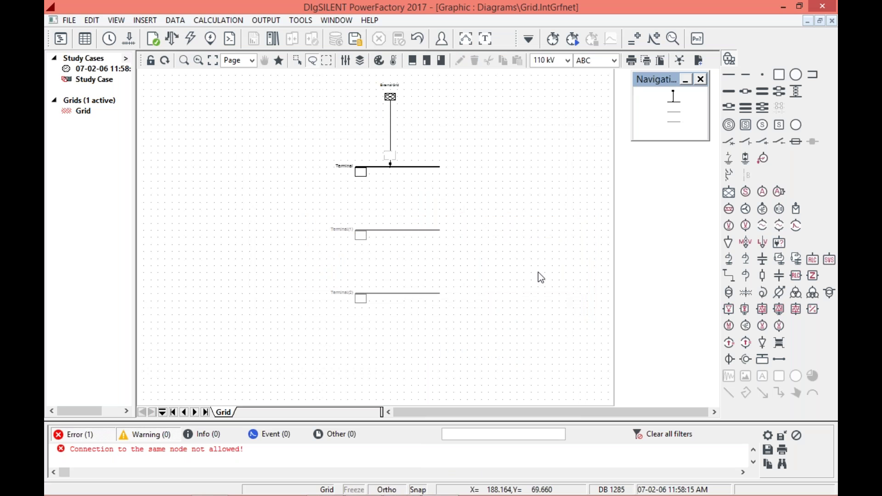
Connect a two-winding transformer straight down from the uppermost terminal to the middle terminal, in line with the external grid.
click(746, 292)
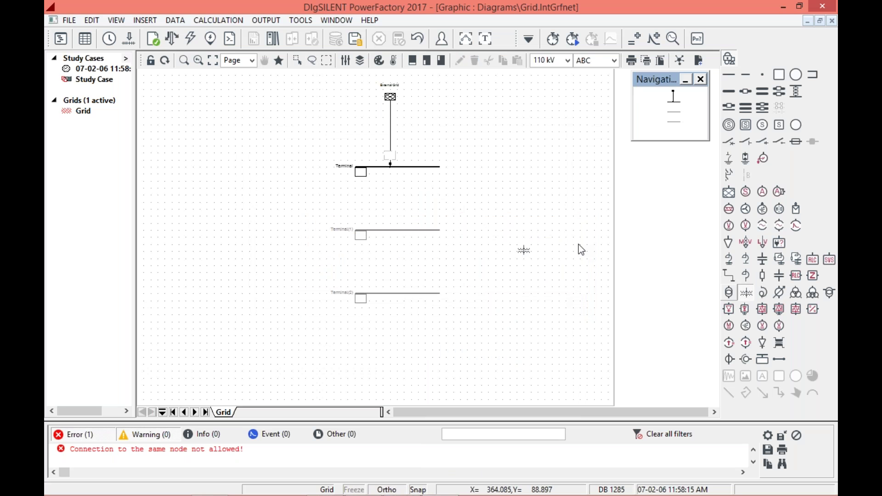
click(390, 167)
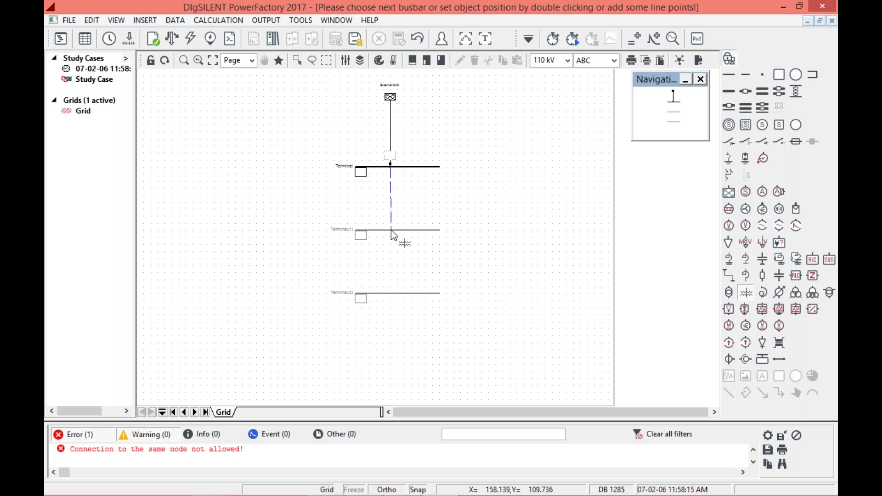
click(390, 230)
key(Escape)
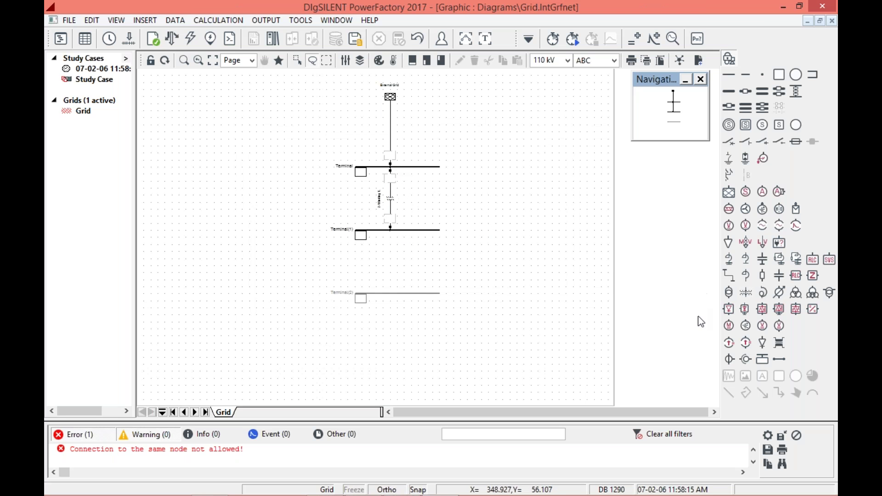
Connect a line straight down from the middle to the lowest terminal, below the transformer, and slightly enlarge the diagram area.
click(729, 275)
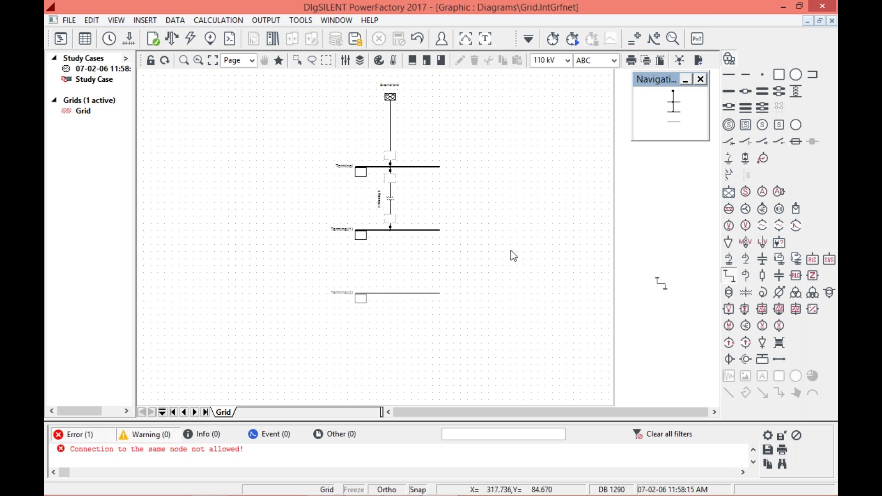
click(391, 230)
click(390, 292)
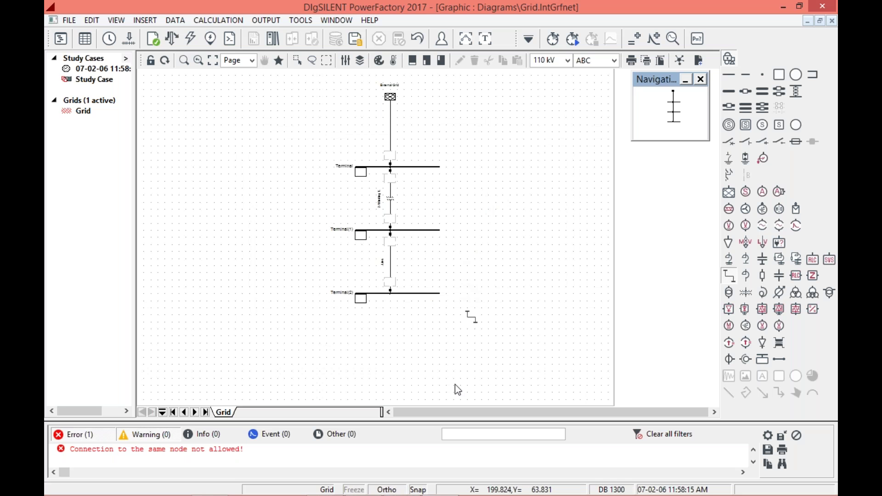
drag(427, 420, 427, 431)
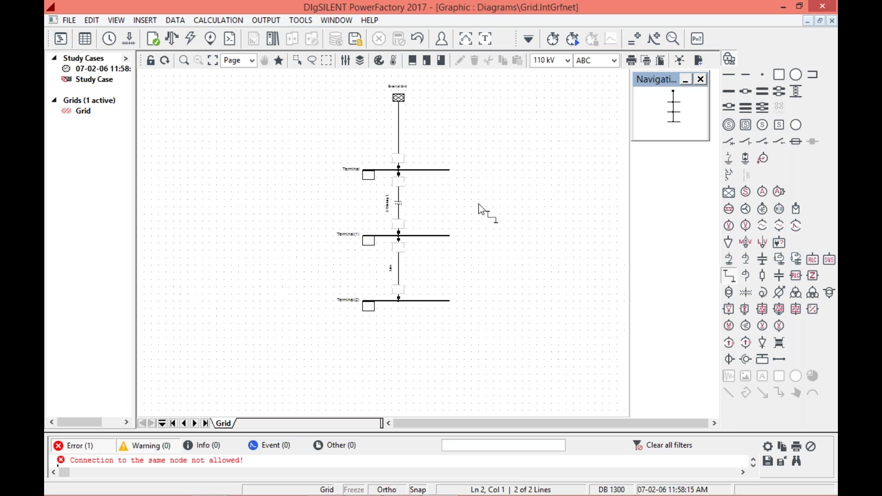
key(Escape)
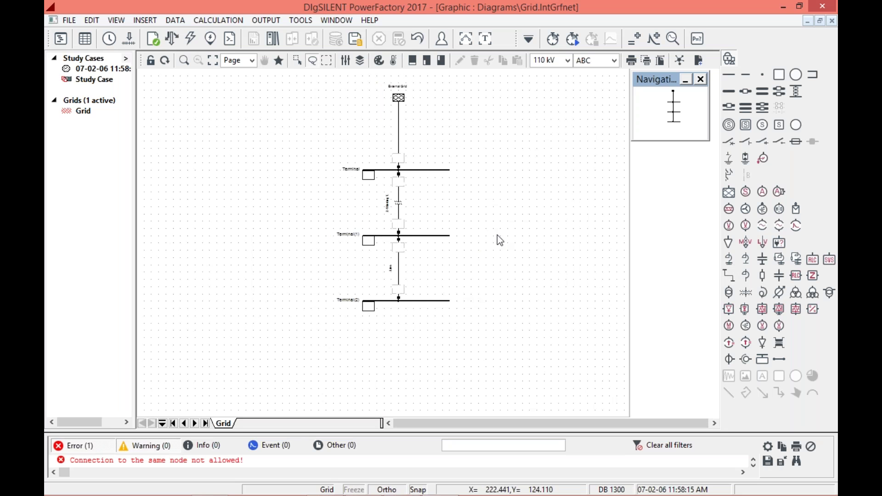
Add a general load to the lowest terminal.
click(728, 243)
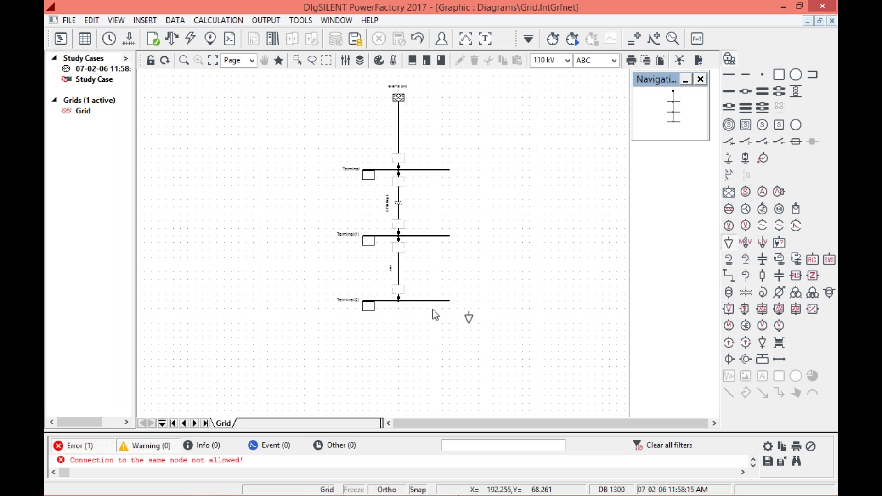
Connect a general load to the lowest busbar, Terminal(2), and finish placing loads.
click(398, 299)
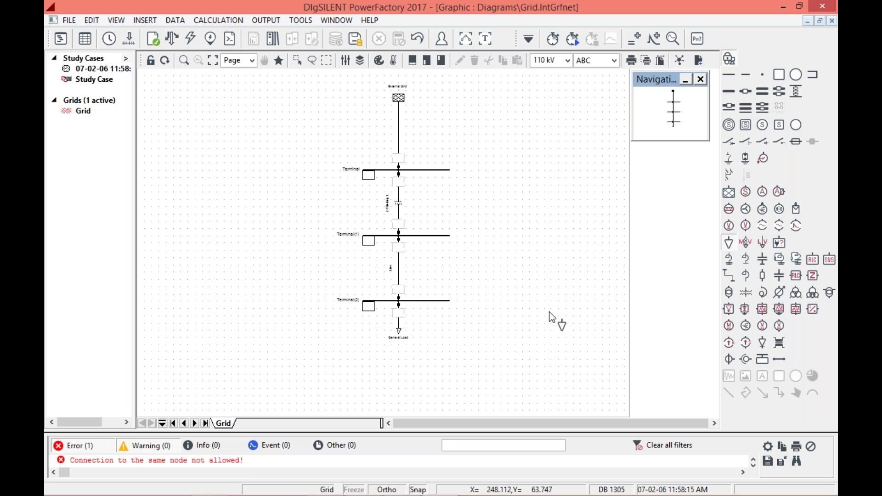
key(Escape)
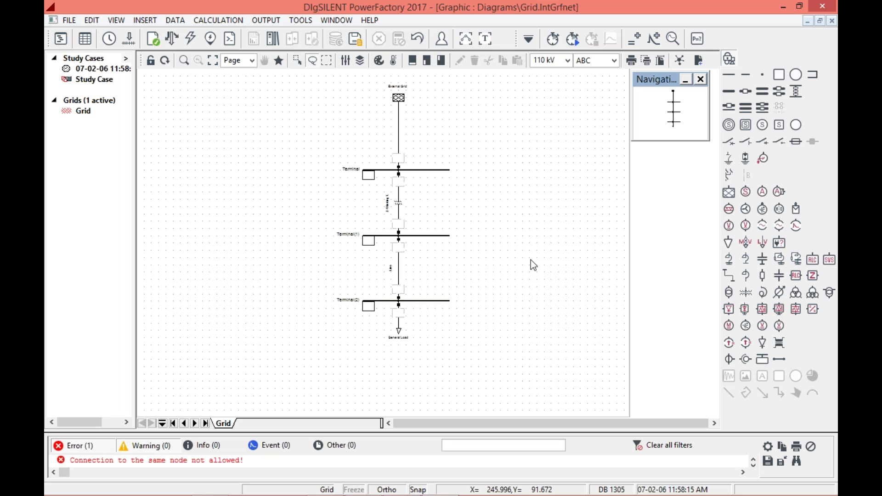
Move the external grid symbol down its connection line, closer to the uppermost busbar.
click(399, 98)
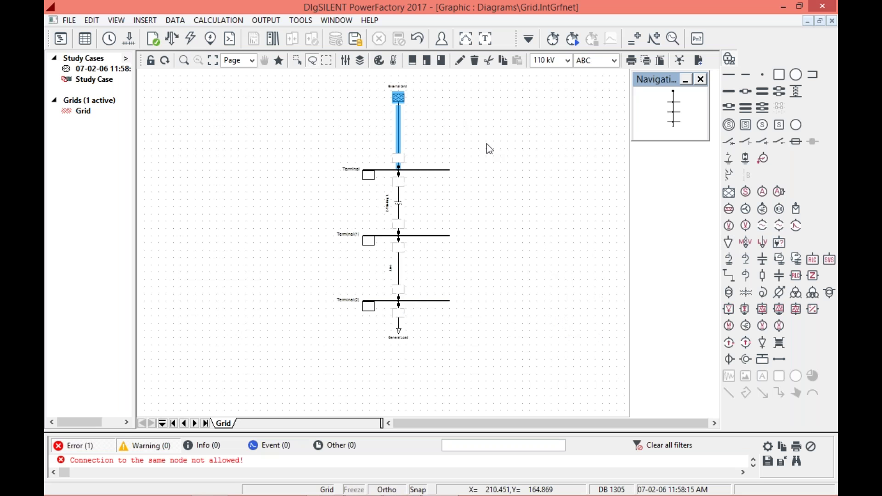
click(421, 130)
click(397, 125)
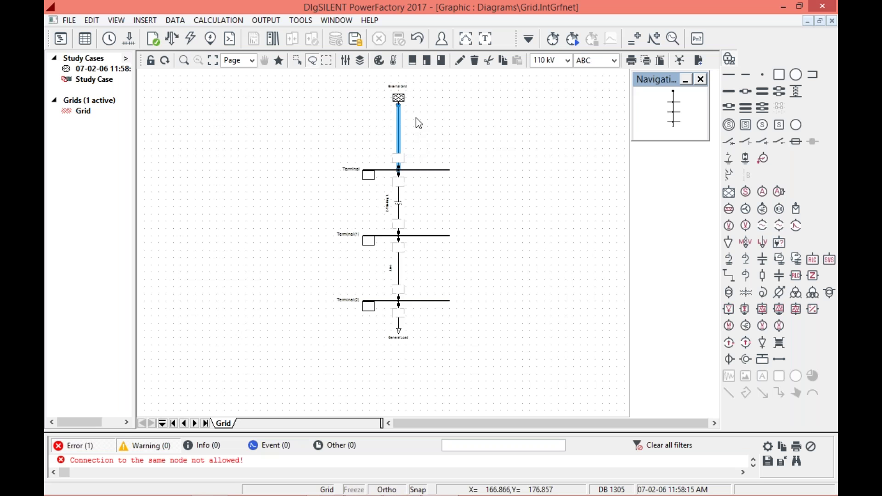
click(399, 100)
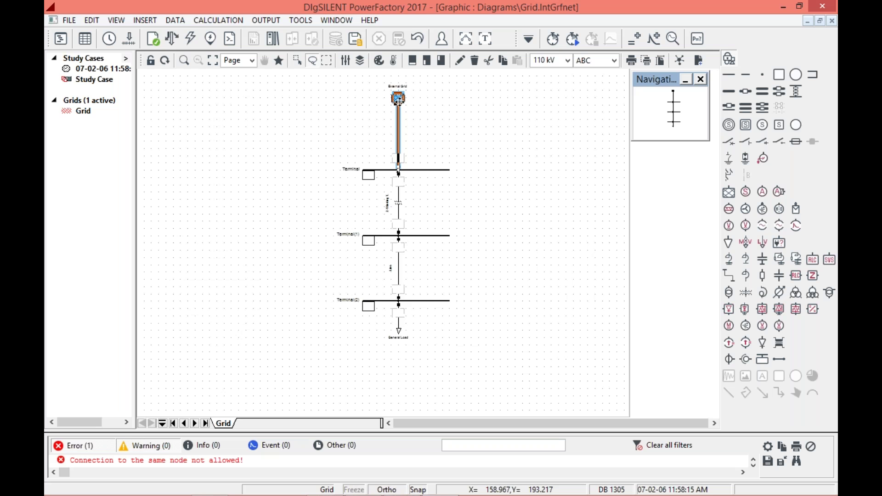
click(397, 123)
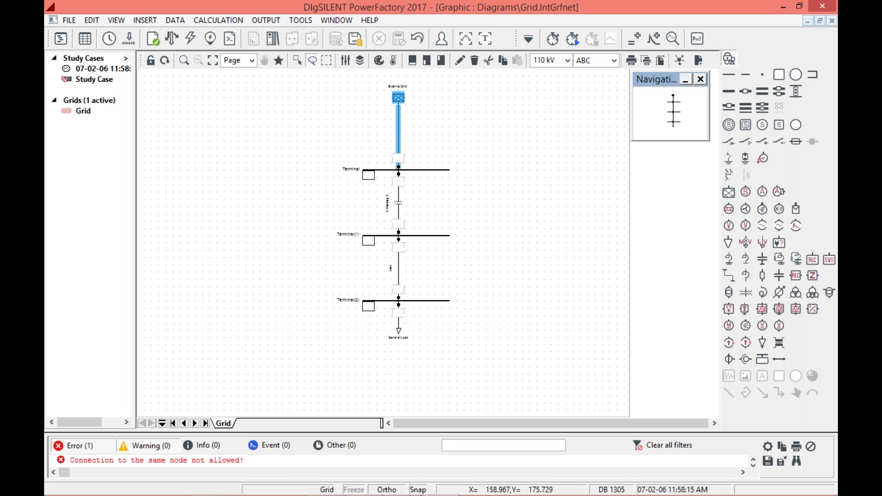
key(ctrl+z)
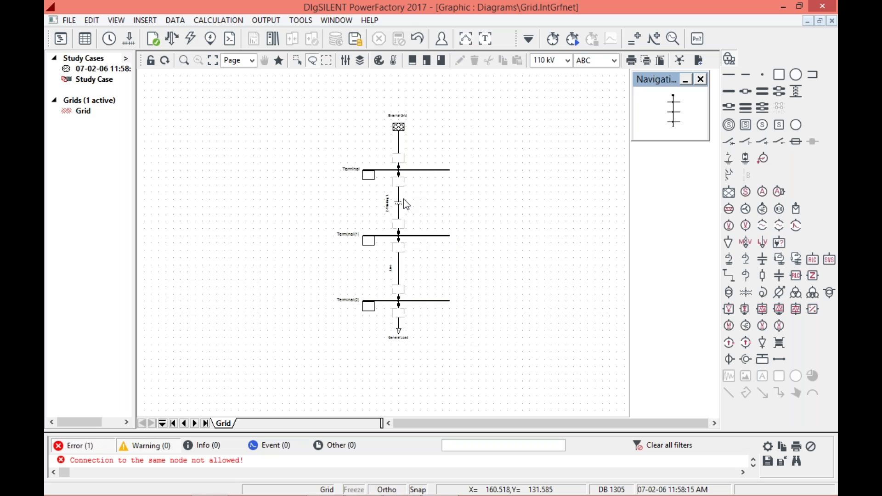
Move the Terminal(1) and Terminal(2) busbars up to tighten the vertical spacing of the single-line diagram.
click(416, 235)
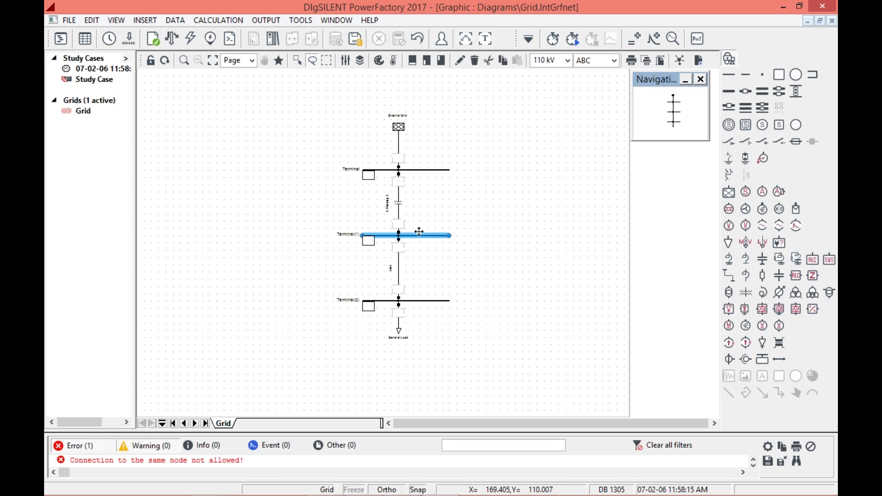
drag(419, 232, 417, 222)
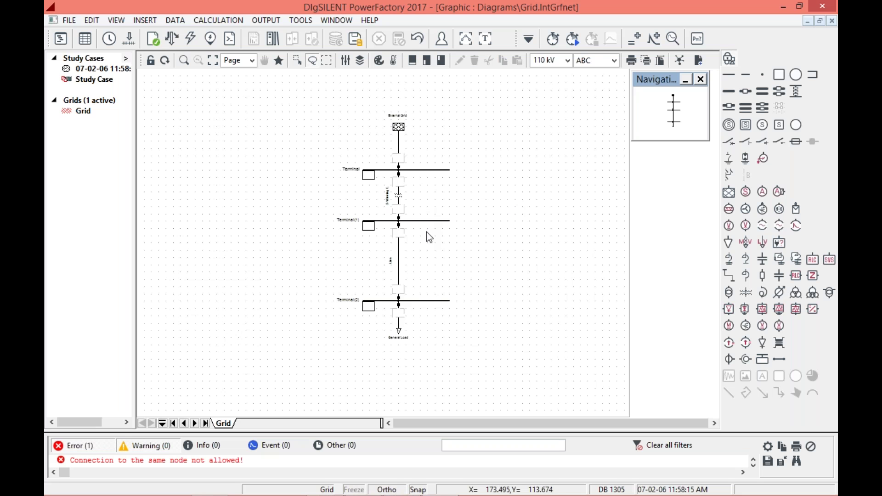
double_click(424, 301)
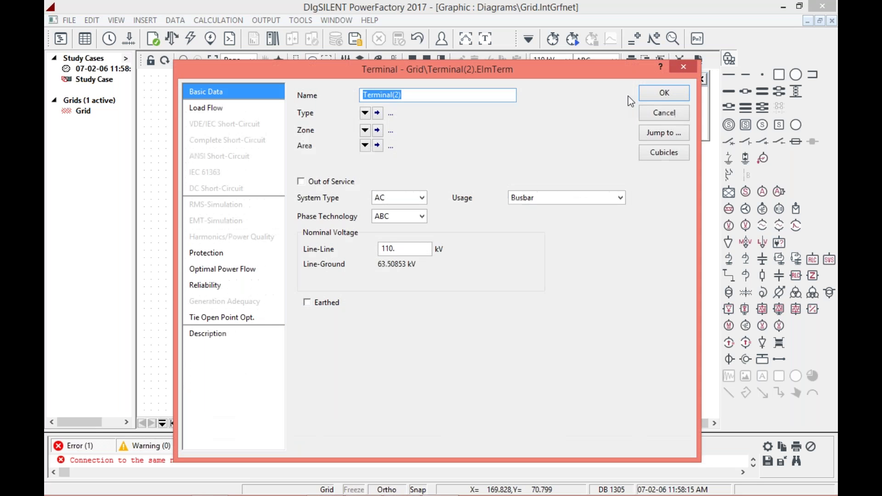
key(Escape)
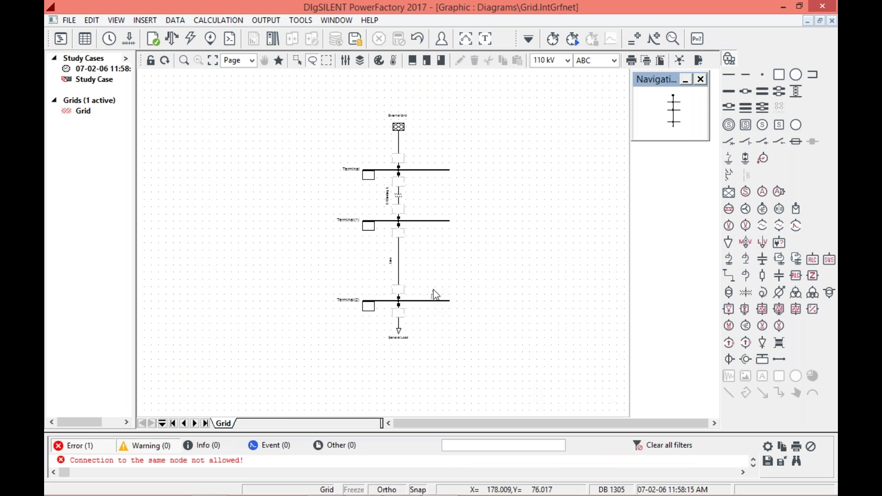
drag(414, 302, 414, 280)
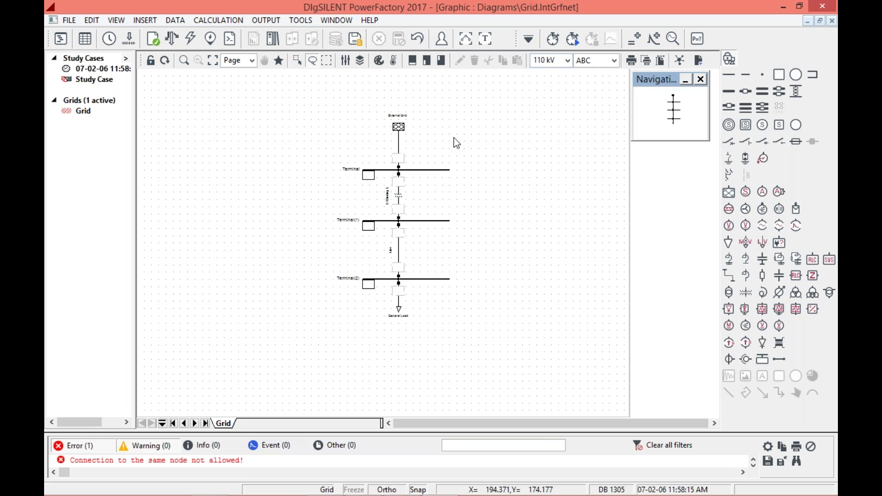
Enlarge the diagram view to 100% around the uppermost busbar.
click(436, 171)
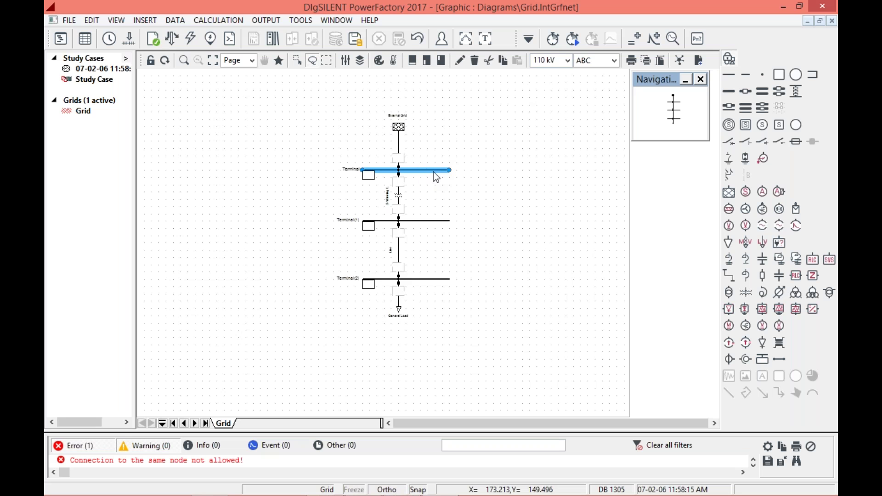
click(252, 60)
click(233, 103)
scroll(402, 186, up, 3)
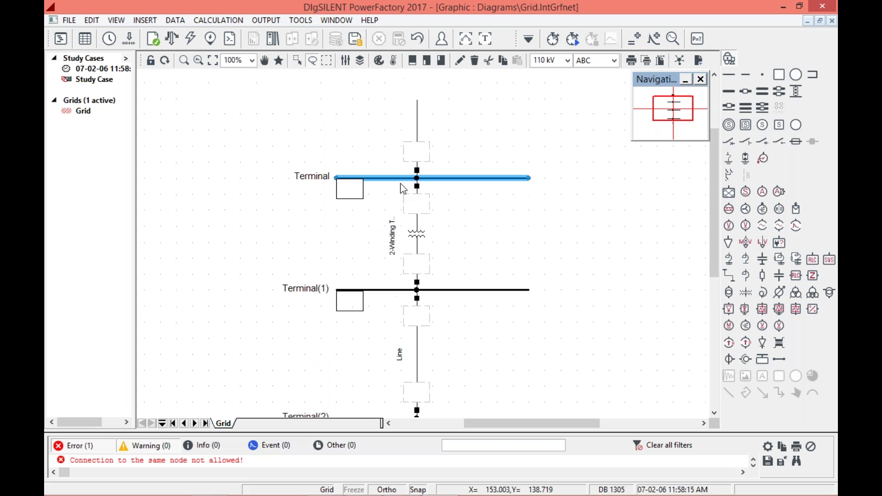
click(251, 60)
click(329, 133)
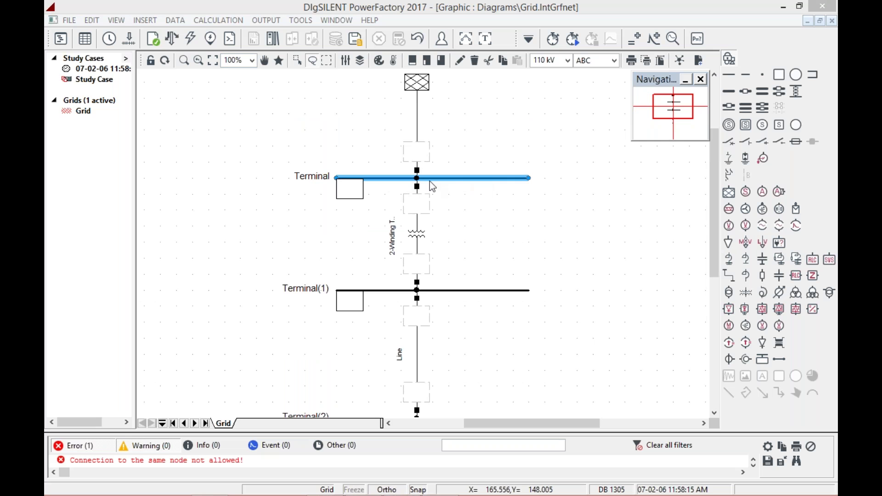
double_click(470, 179)
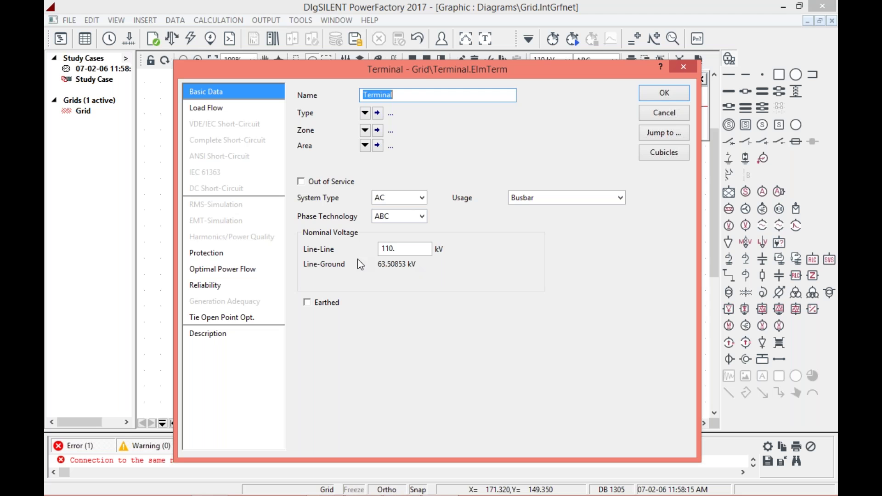
click(214, 108)
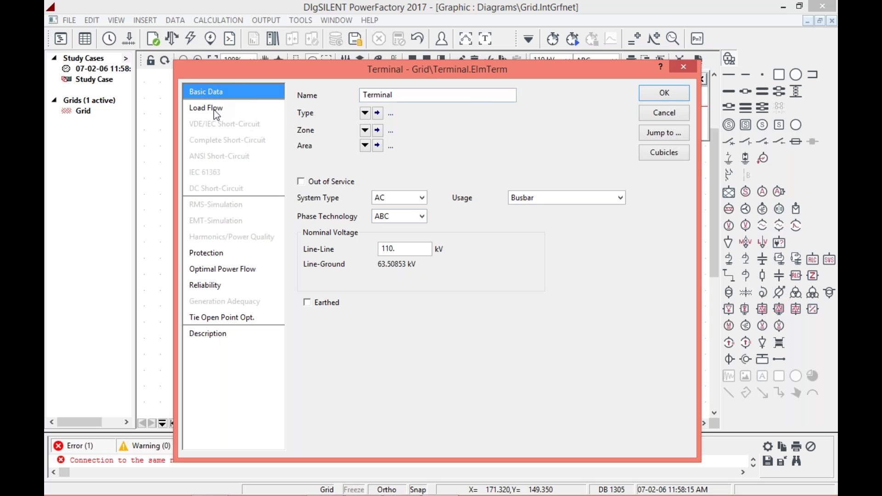
click(241, 88)
click(365, 114)
click(405, 159)
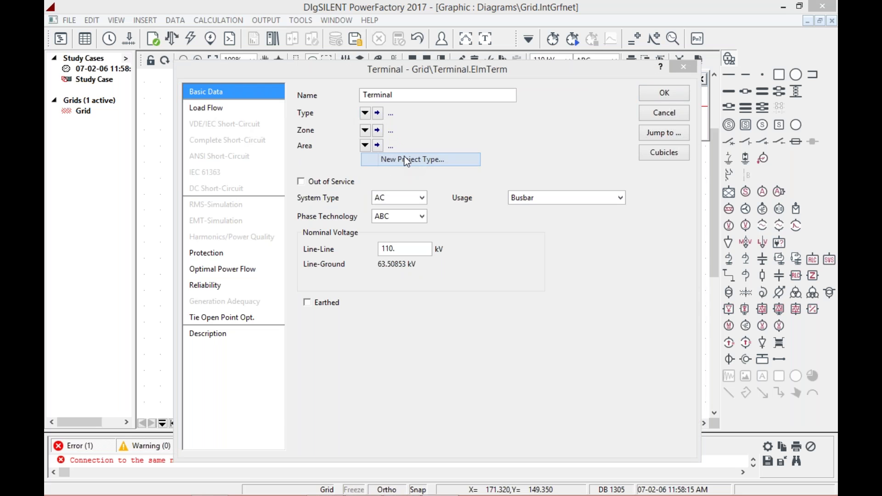
click(407, 160)
click(431, 146)
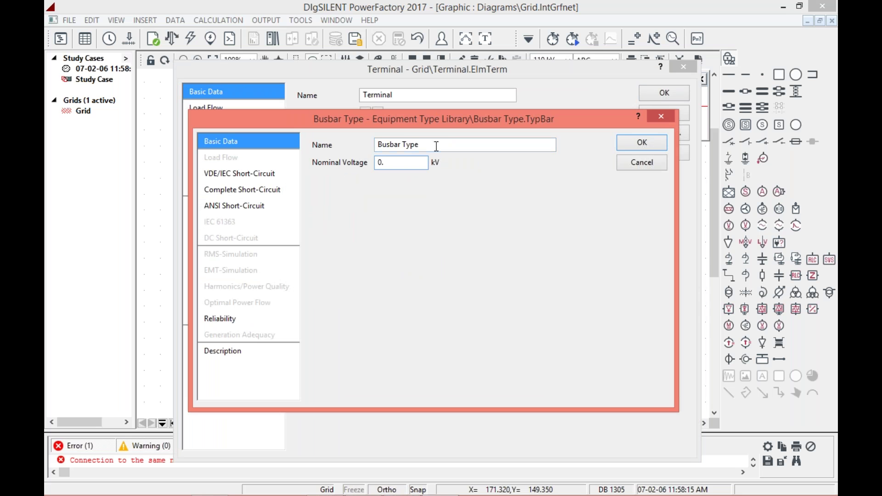
click(423, 158)
click(638, 164)
click(421, 248)
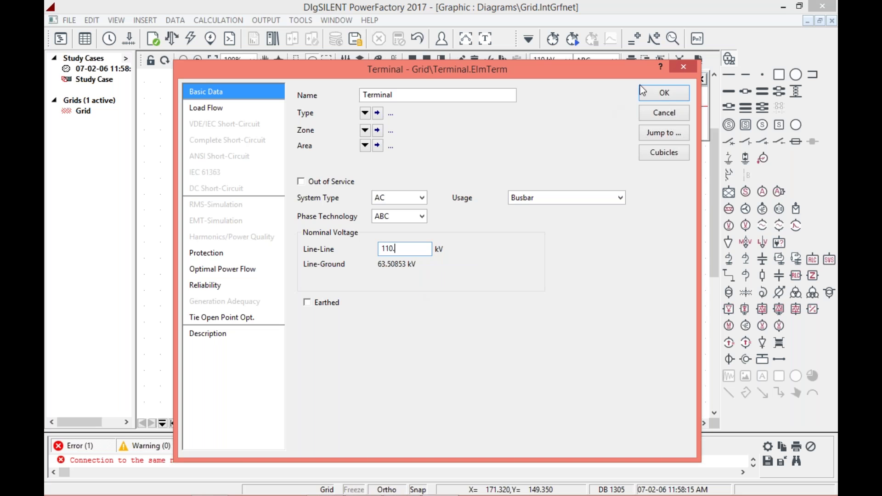
click(665, 112)
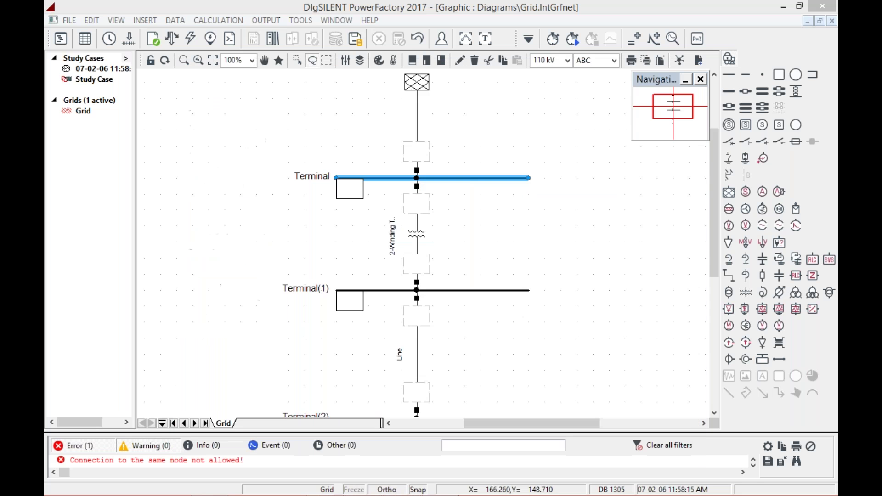
Review the uppermost terminal's nominal voltage, phase technology, system type and usage options, plus its load flow settings.
double_click(461, 177)
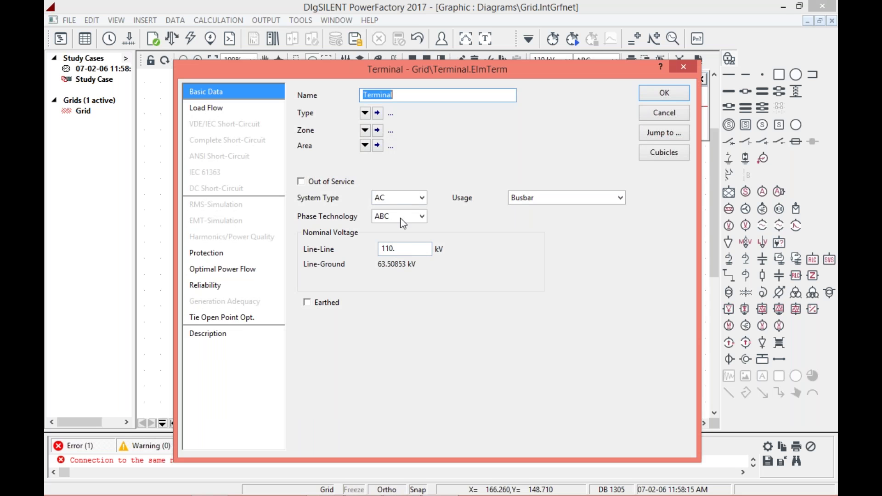
click(395, 248)
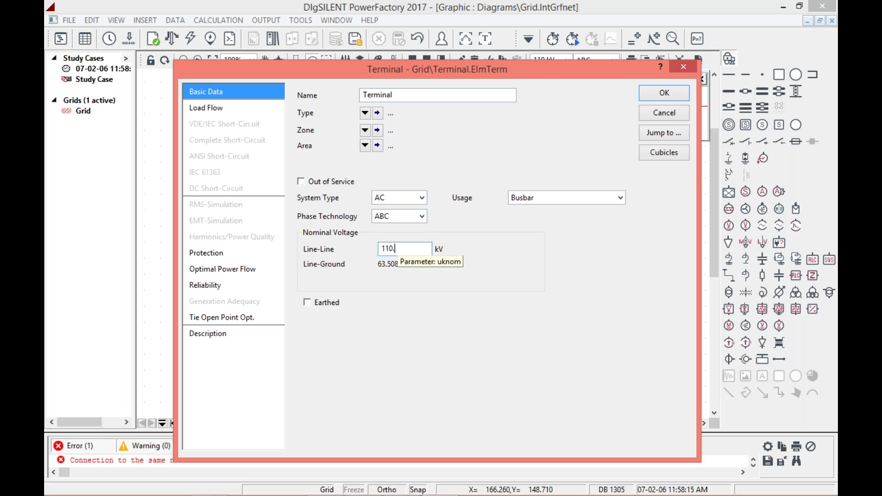
click(423, 217)
key(Escape)
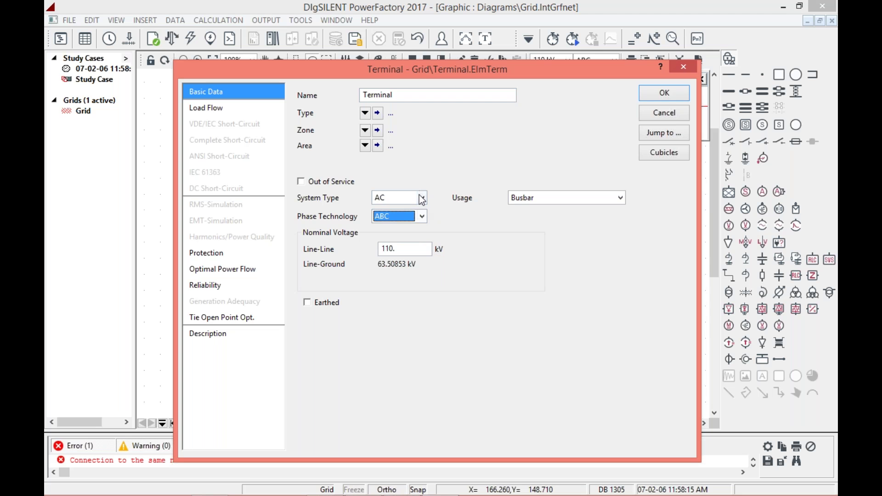
click(421, 198)
click(386, 207)
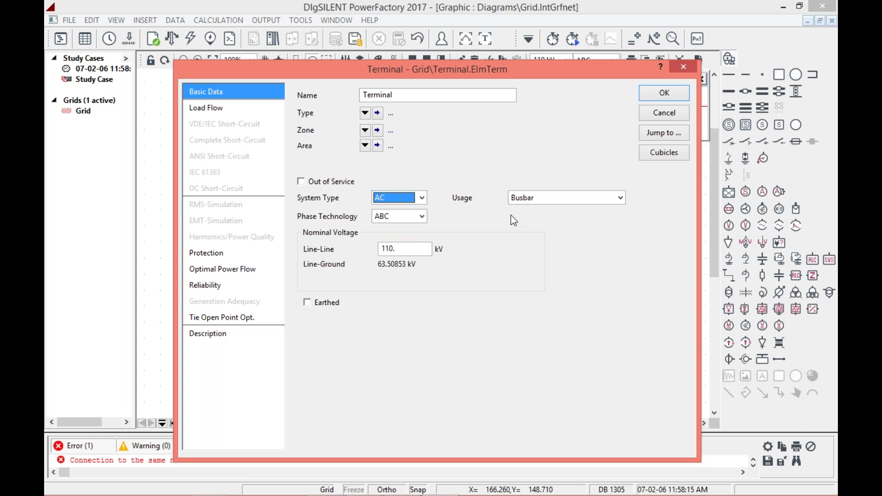
click(535, 202)
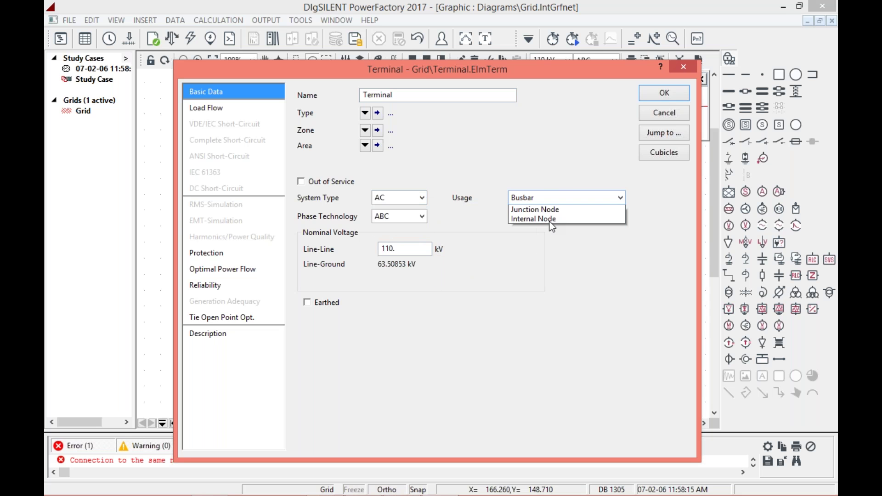
click(546, 327)
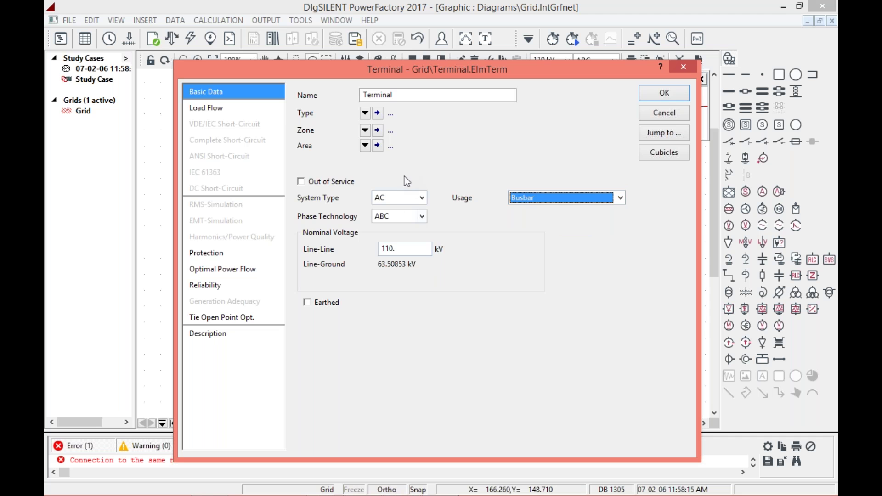
click(225, 108)
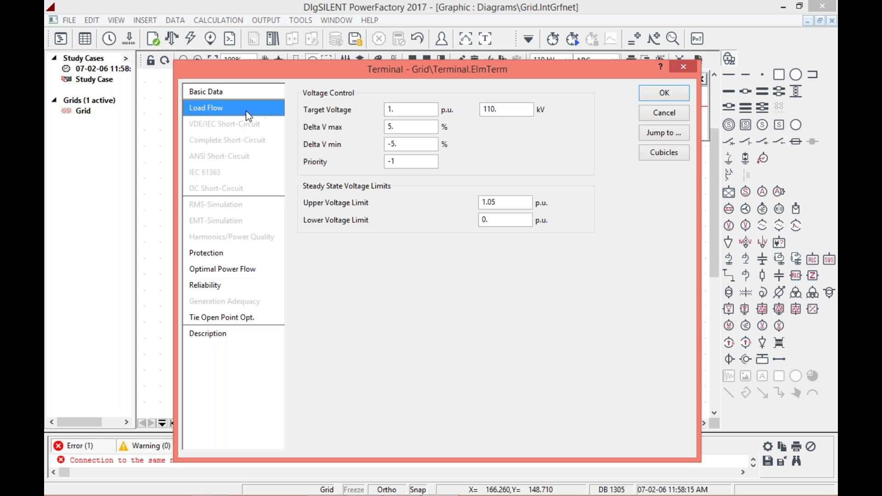
click(214, 93)
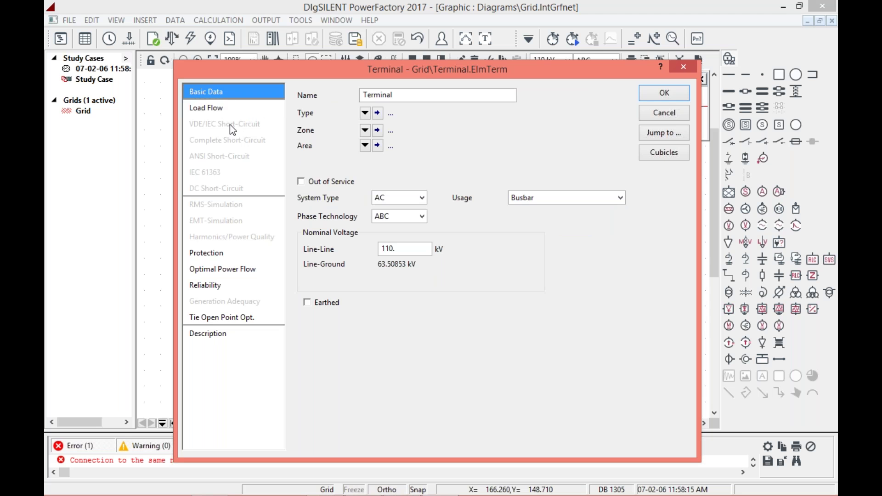
Rename the uppermost terminal "bus 1" and apply the change.
click(437, 93)
key(BackSpace)
key(BackSpace)
key(BackSpace)
key(BackSpace)
key(BackSpace)
key(BackSpace)
key(BackSpace)
key(BackSpace)
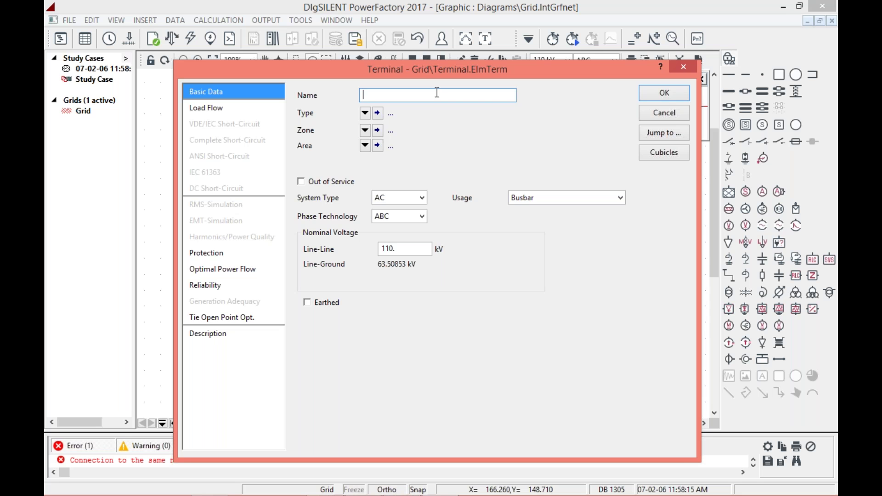
text(bus 1)
click(665, 94)
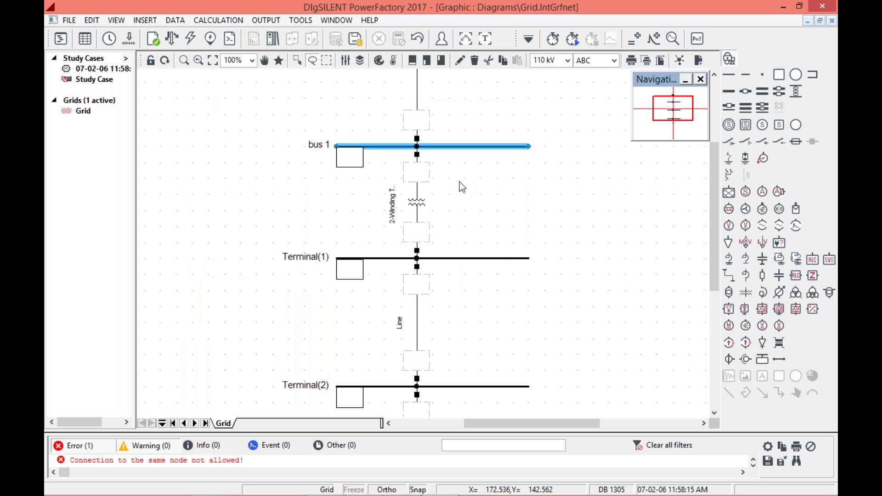
click(419, 173)
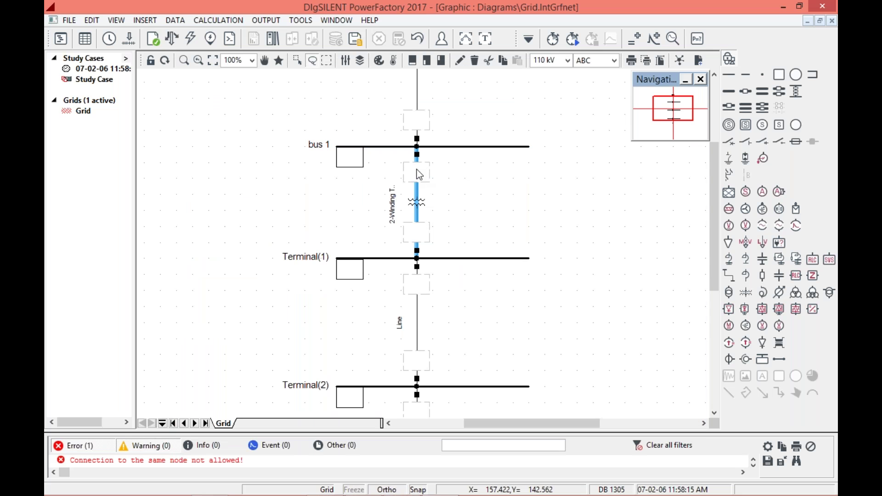
click(412, 169)
click(502, 189)
click(414, 173)
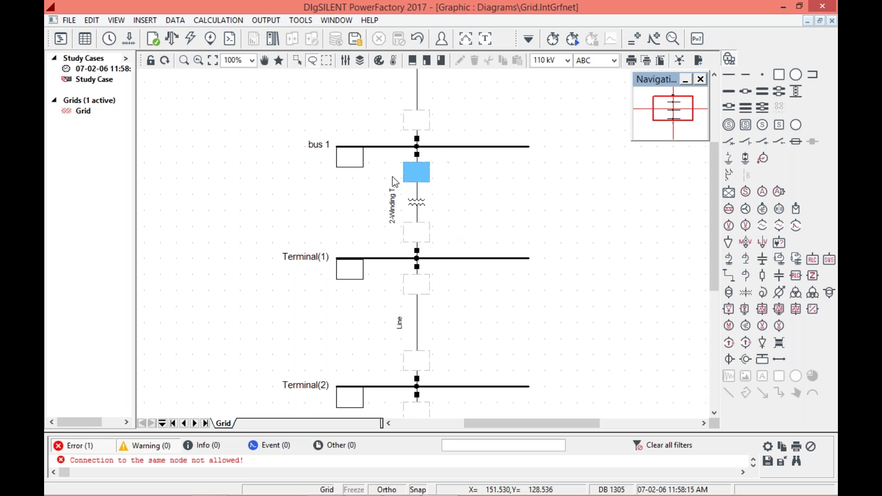
click(464, 203)
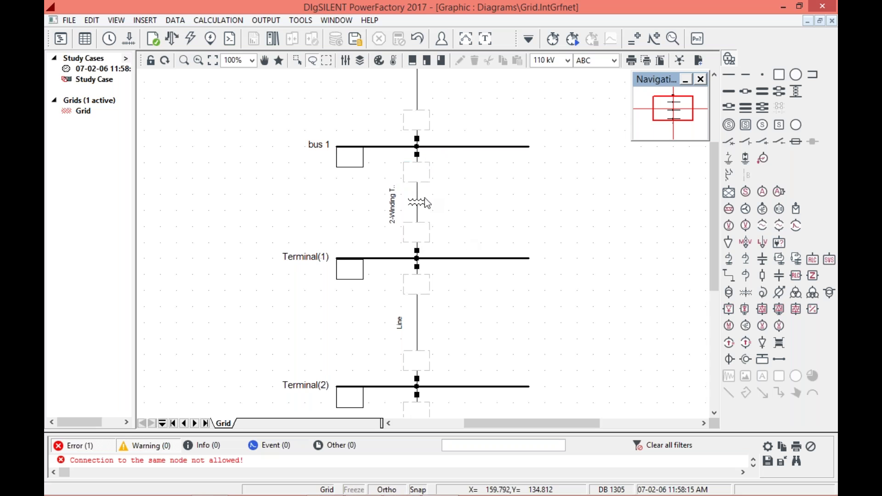
Open the data of the 2-winding transformer between bus 1 and Terminal(1) and set its zone to LV-Side.
click(419, 209)
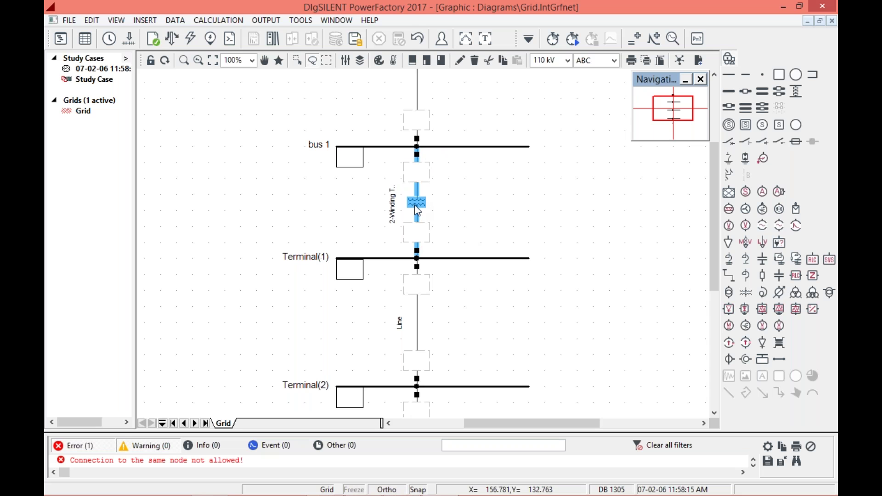
mouse_move(422, 184)
mouse_down()
mouse_move(432, 196)
mouse_move(422, 192)
mouse_up()
double_click(417, 199)
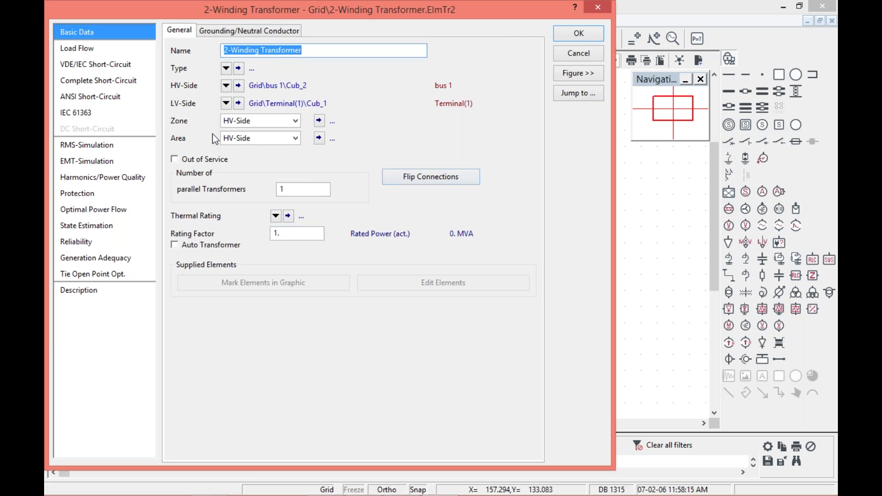
click(296, 125)
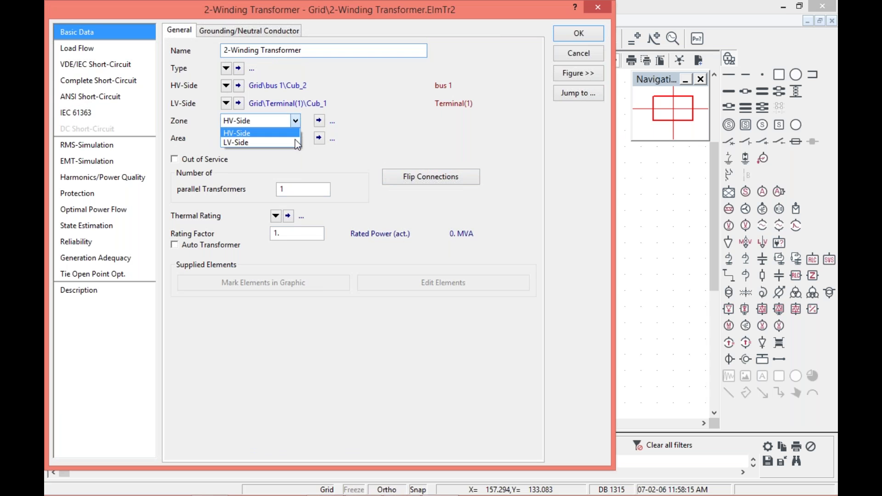
click(295, 139)
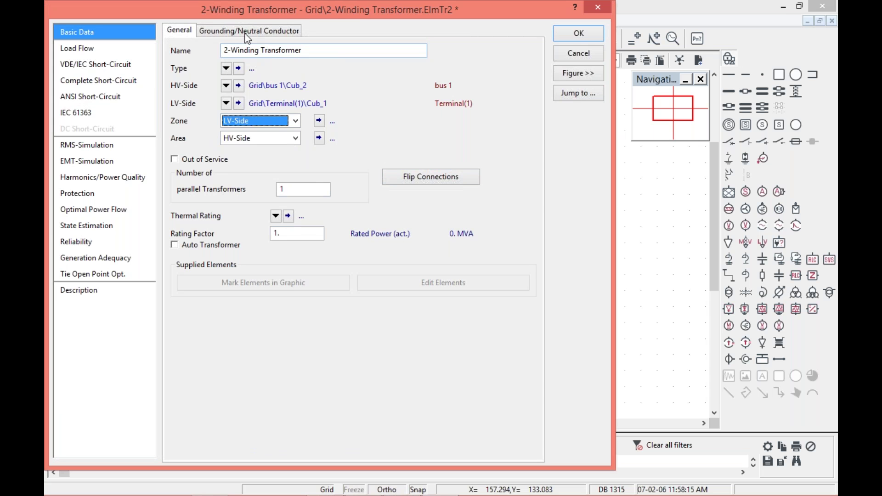
Create a new project type for the 2-winding transformer with a rated power of 25 MVA.
click(226, 69)
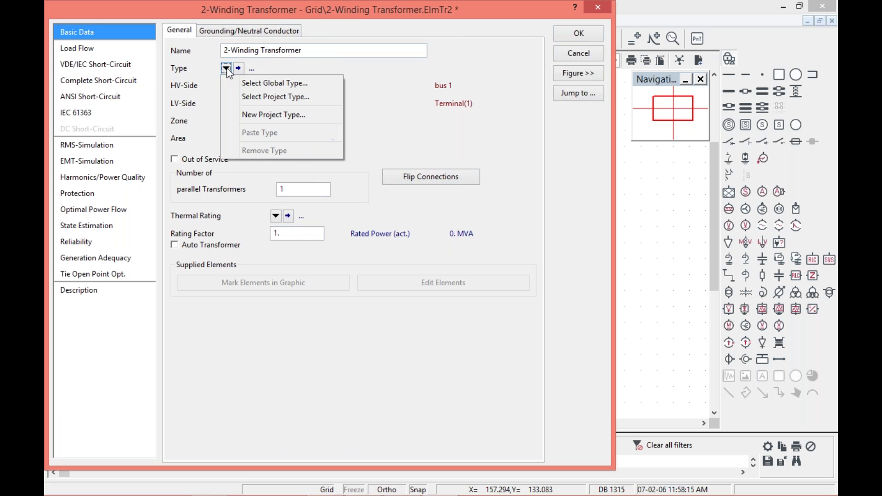
click(263, 114)
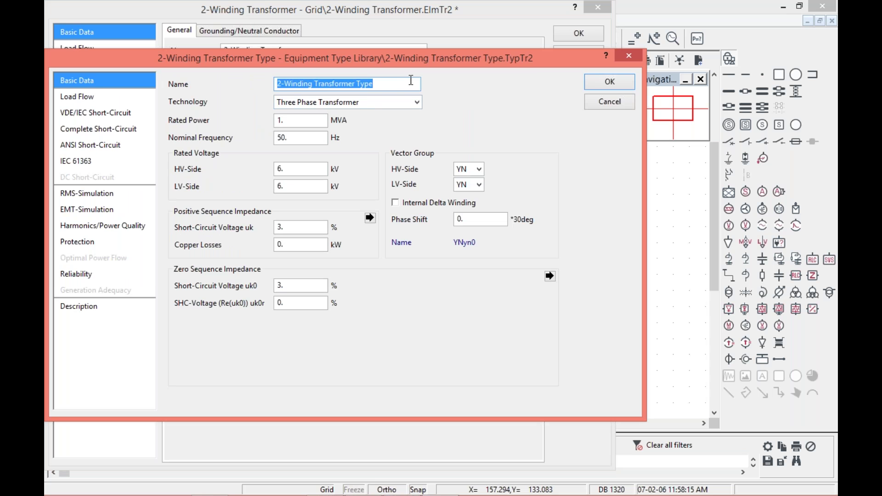
click(309, 123)
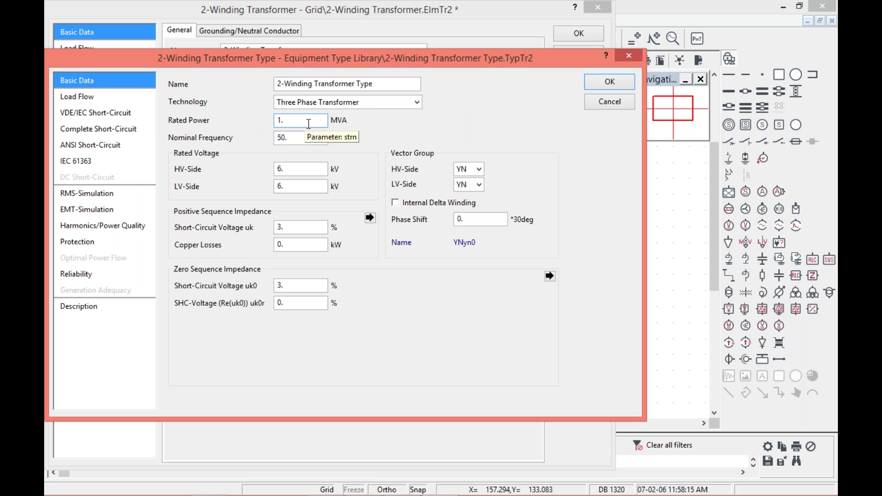
click(308, 124)
key(BackSpace)
key(BackSpace)
text(2)
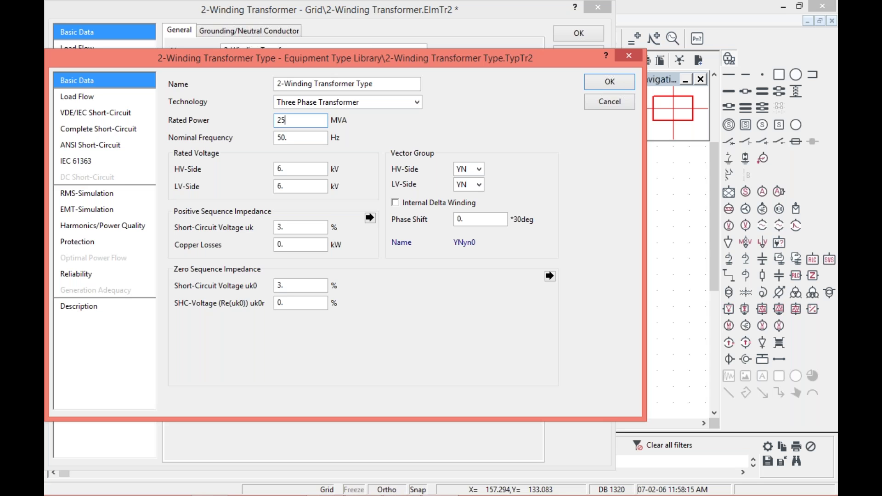
text(5)
Set the transformer type's rated voltages to 110 kV on the HV side and 11 kV on the LV side.
click(304, 168)
key(BackSpace)
key(BackSpace)
text(110)
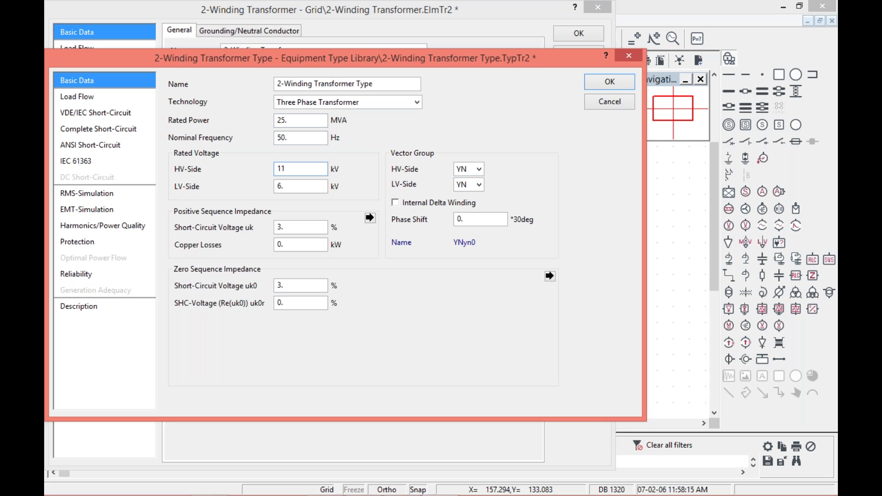
click(283, 186)
text(11)
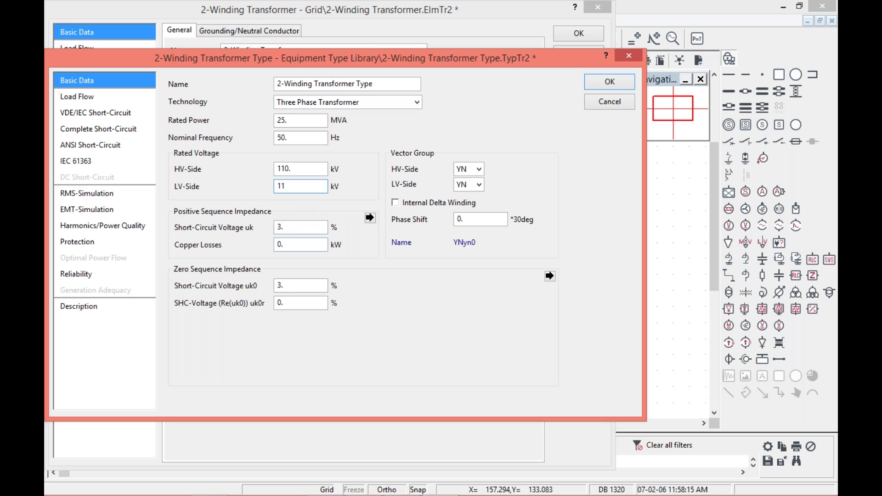
Enter a phase shift of 0 for the transformer type and choose YN as its HV-side vector group.
click(479, 221)
key(BackSpace)
key(BackSpace)
text(0.)
click(461, 173)
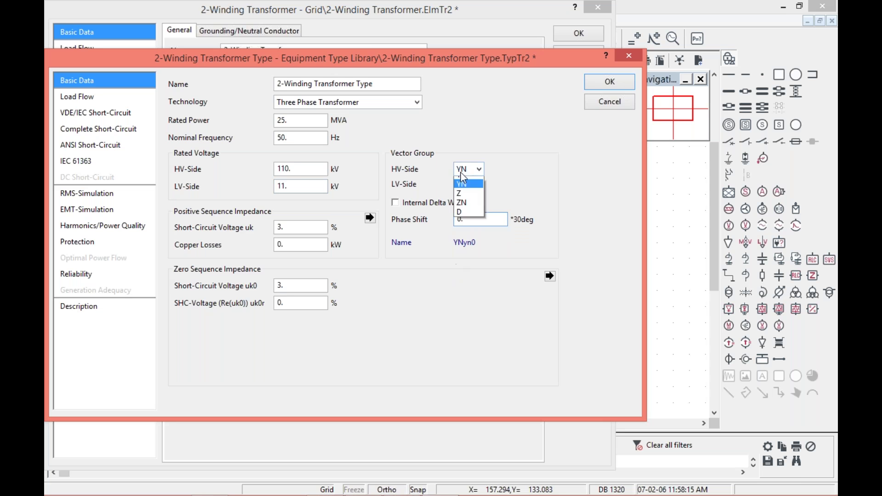
click(461, 183)
Check the transformer type's load flow and VDE/IEC short-circuit data, and accept both the new type and the transformer's settings.
click(85, 97)
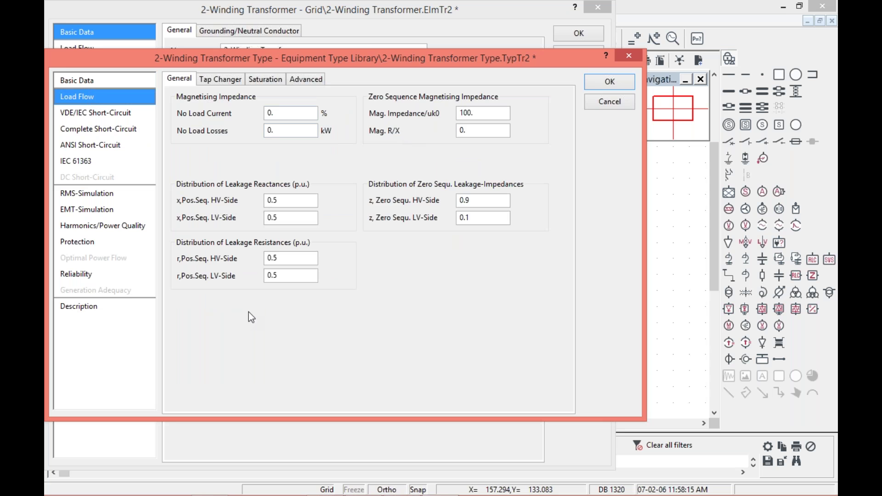
click(118, 113)
click(121, 85)
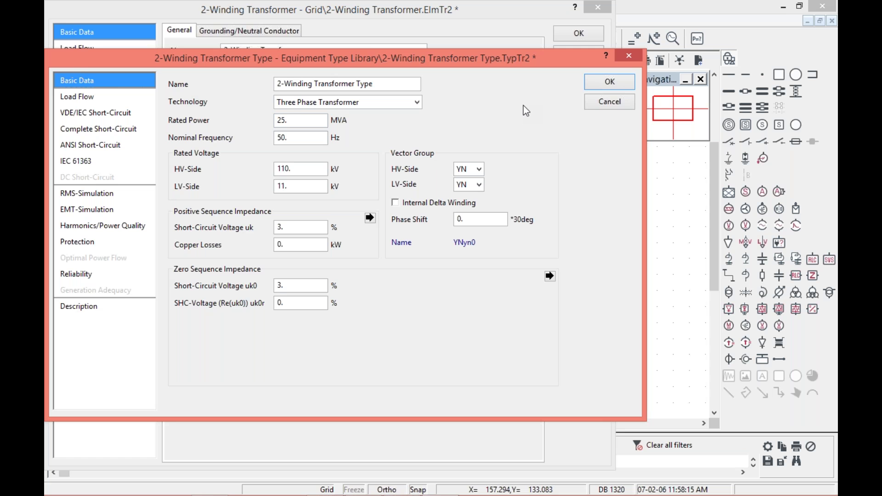
click(608, 83)
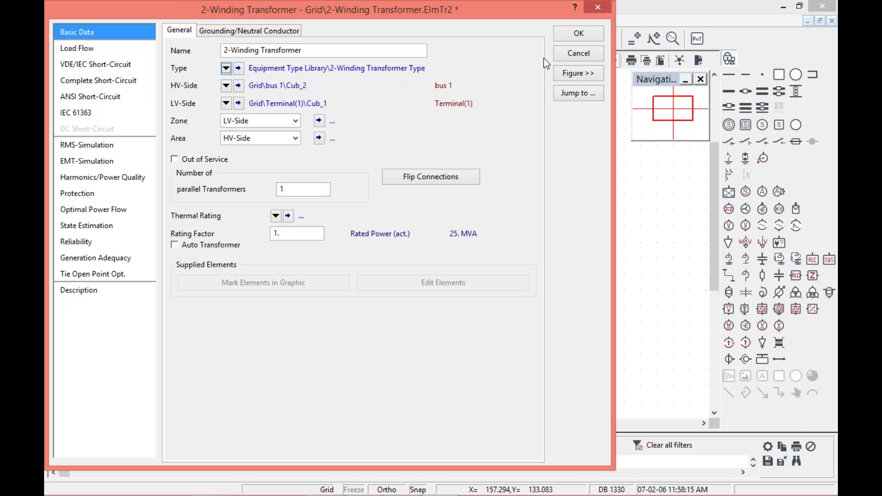
click(578, 33)
Open the data of the Terminal(1) busbar below the transformer and rename it "bus 2".
click(482, 260)
double_click(484, 261)
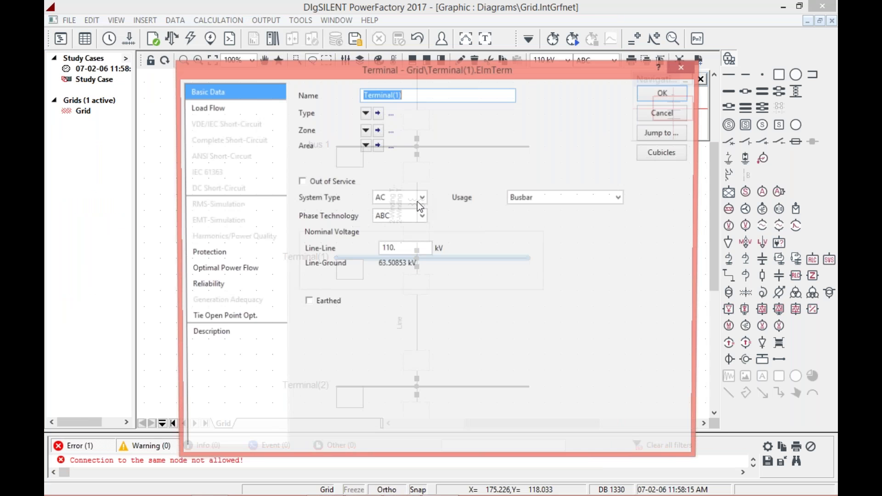
click(410, 99)
key(BackSpace)
key(BackSpace)
key(BackSpace)
key(BackSpace)
key(BackSpace)
key(BackSpace)
key(BackSpace)
key(BackSpace)
key(BackSpace)
key(BackSpace)
key(BackSpace)
text(bus 2)
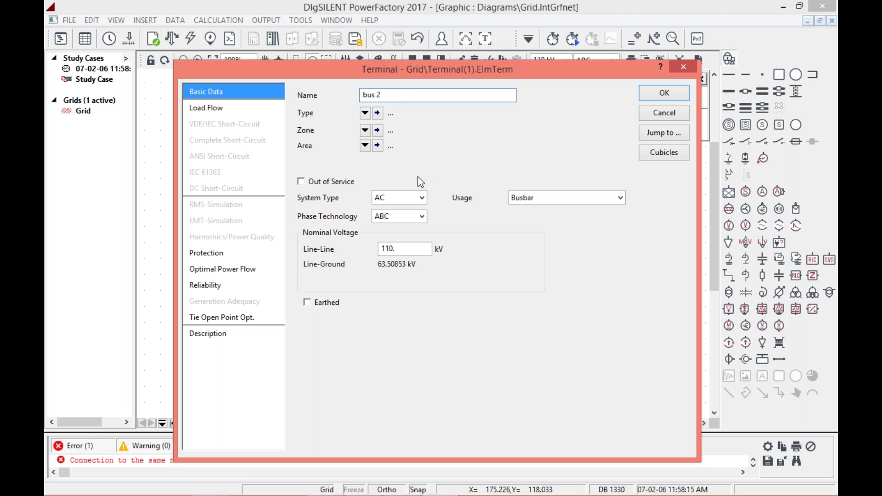
Set bus 2's line-line nominal voltage to 11 kV and check its usage options and load flow settings.
click(413, 249)
key(BackSpace)
key(BackSpace)
text(.)
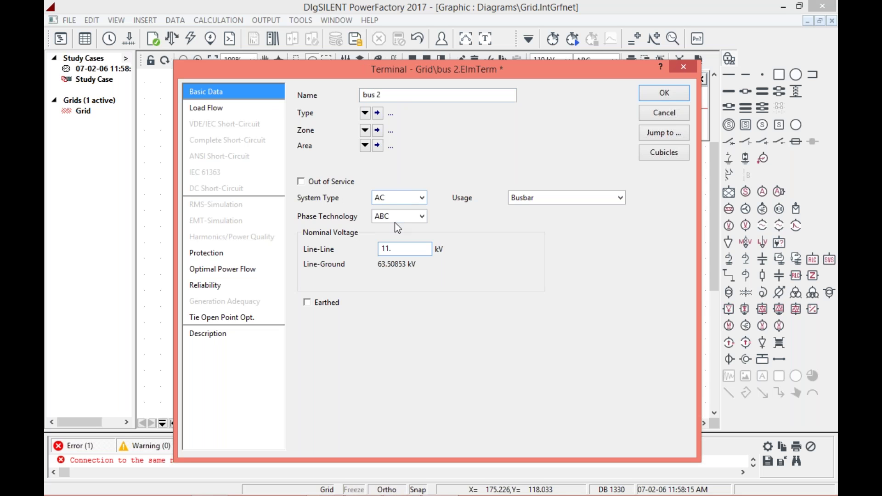
click(575, 194)
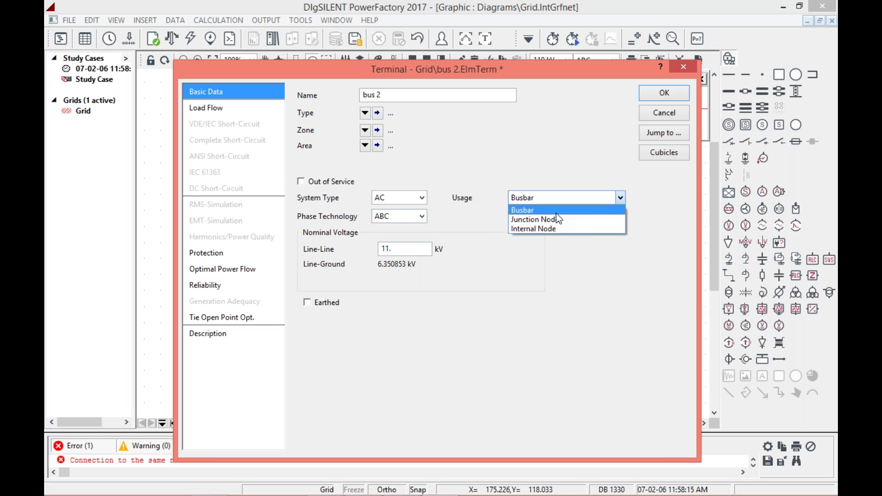
click(473, 246)
click(219, 109)
click(214, 96)
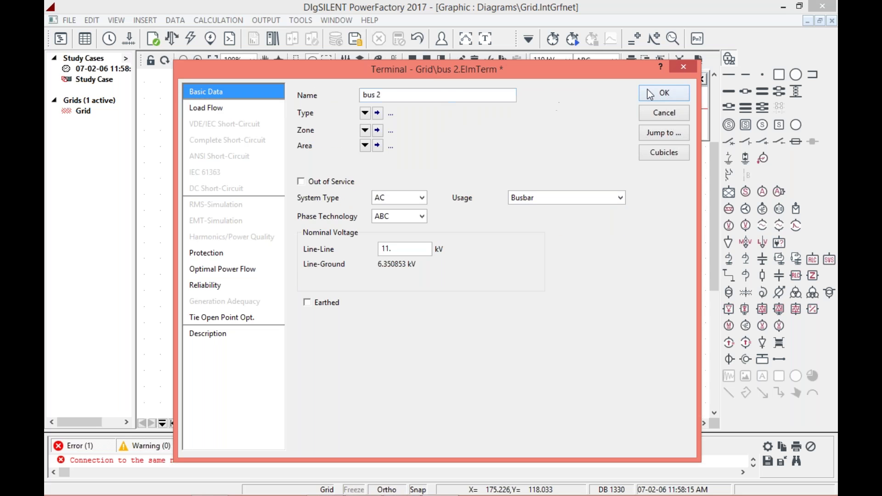
Assign the global library busbar type "12kV 10kA 1sec" to bus 2 and apply the terminal's settings.
click(365, 114)
click(404, 127)
scroll(467, 272, down, 3)
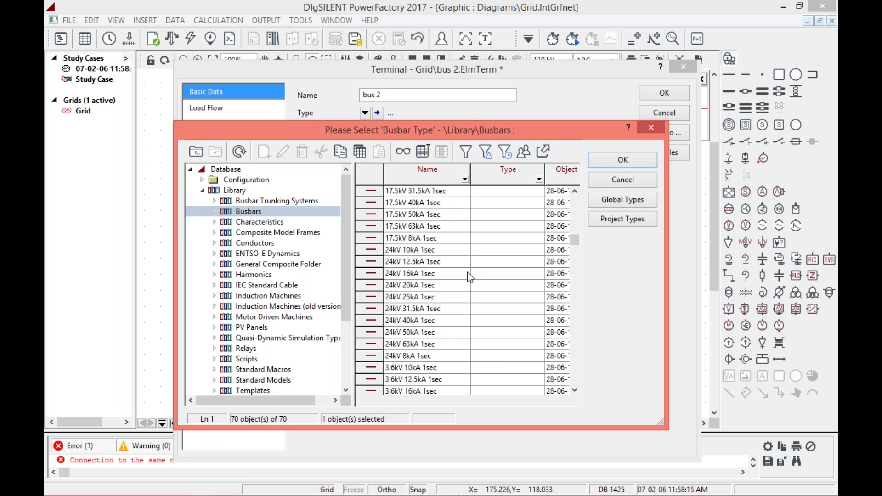
scroll(467, 272, up, 2)
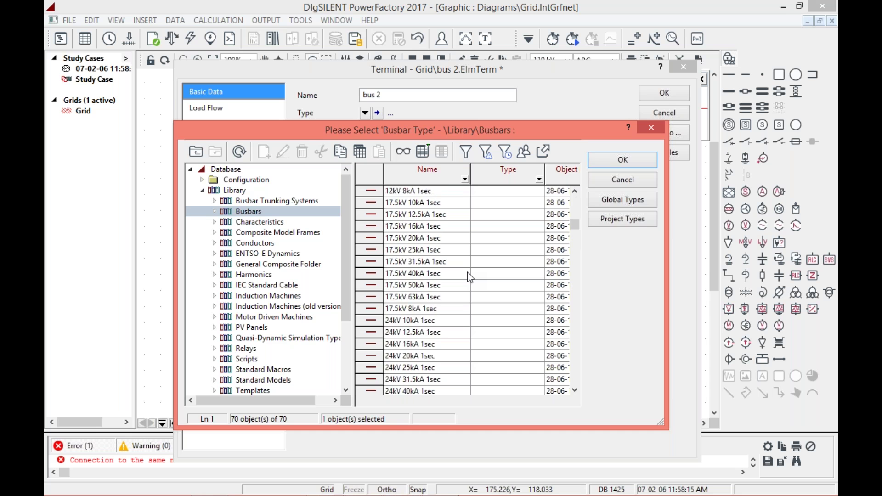
scroll(467, 272, up, 3)
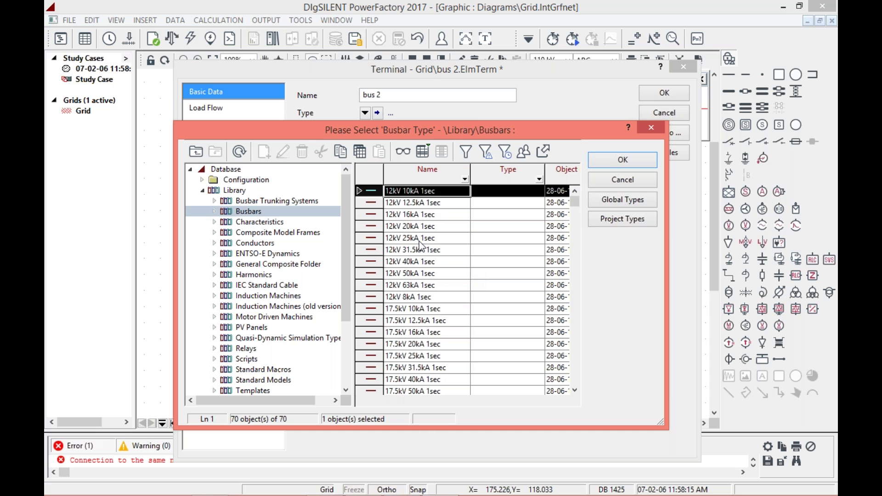
double_click(362, 194)
click(664, 93)
Replace bus 2's type with a new project busbar type of 11 kV nominal voltage and apply the change.
click(471, 257)
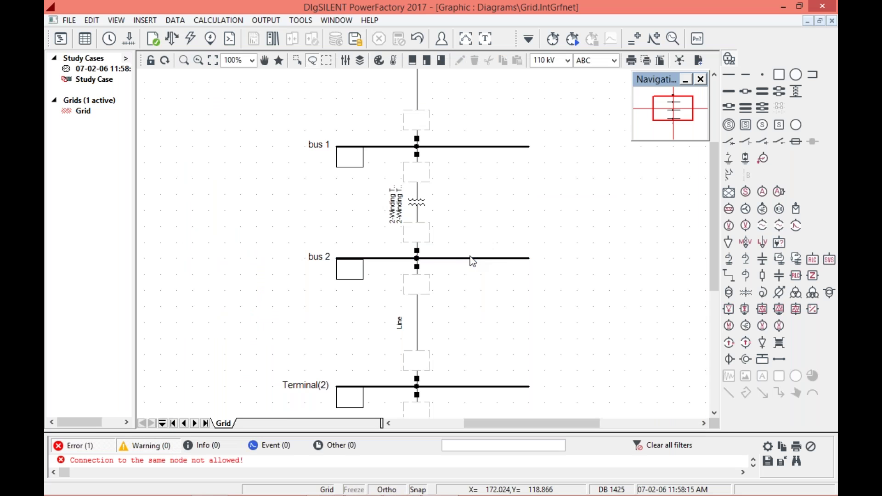
click(469, 259)
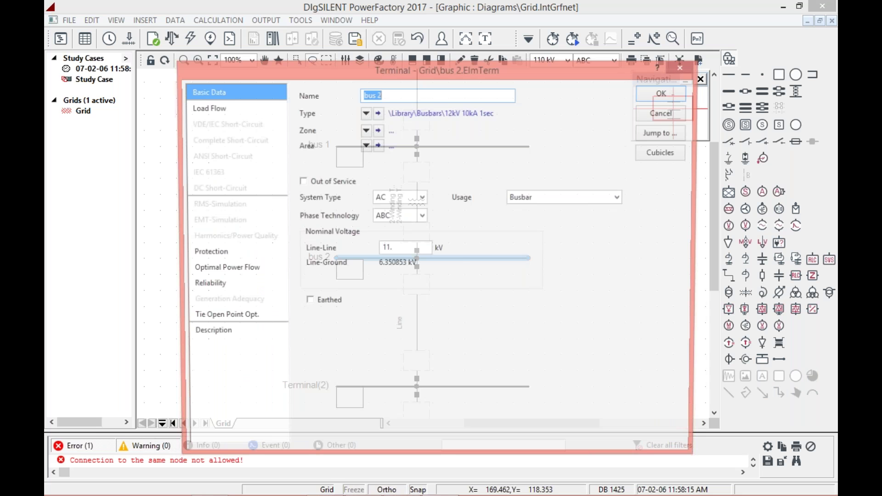
click(366, 113)
click(411, 159)
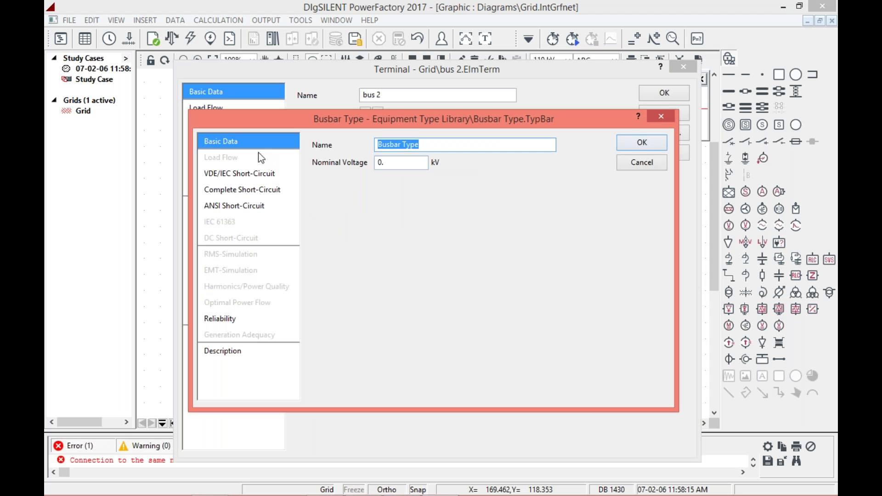
click(241, 175)
click(225, 141)
click(386, 163)
key(BackSpace)
key(BackSpace)
text(11)
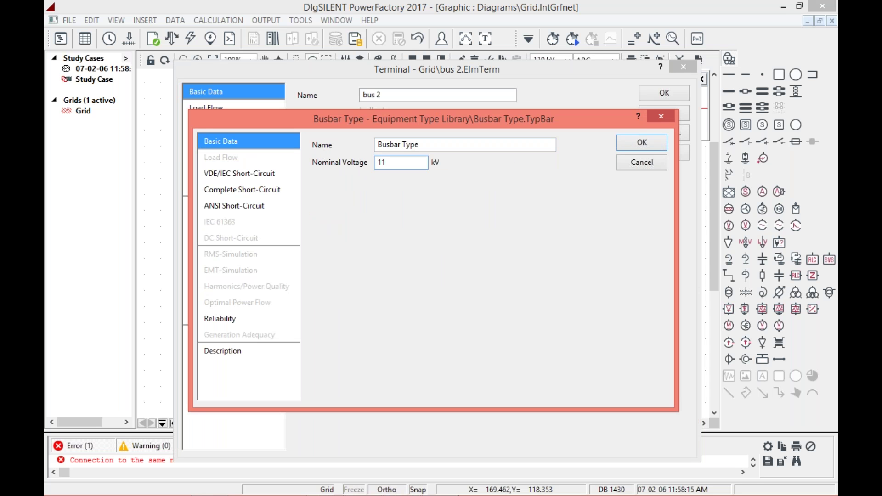
click(643, 142)
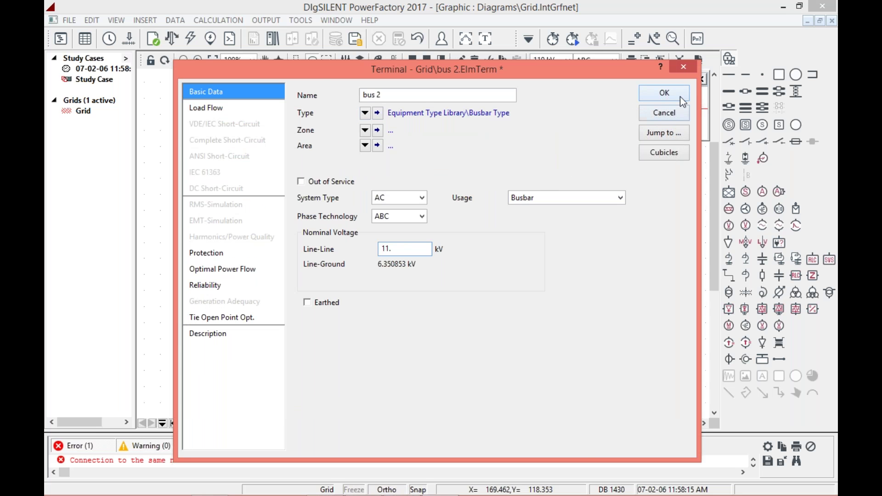
click(664, 94)
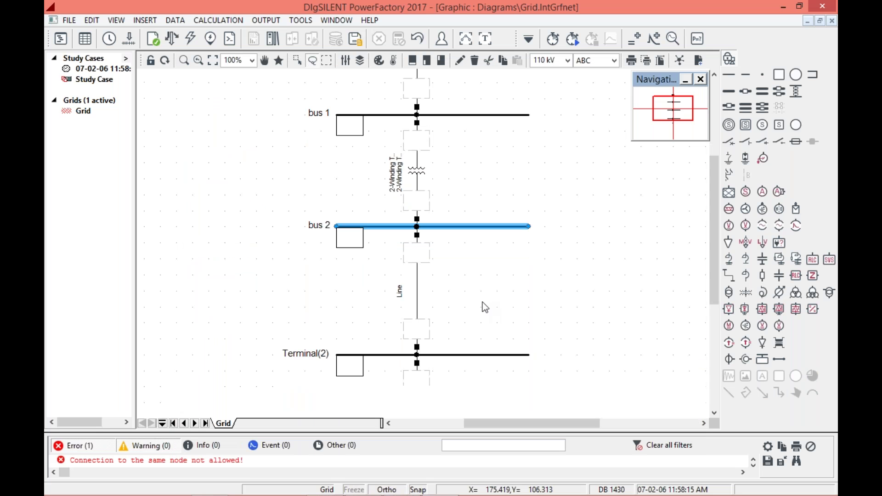
Set the length of the line between bus 2 and Terminal(2) to 10 km and look at its sections and line loads.
click(416, 293)
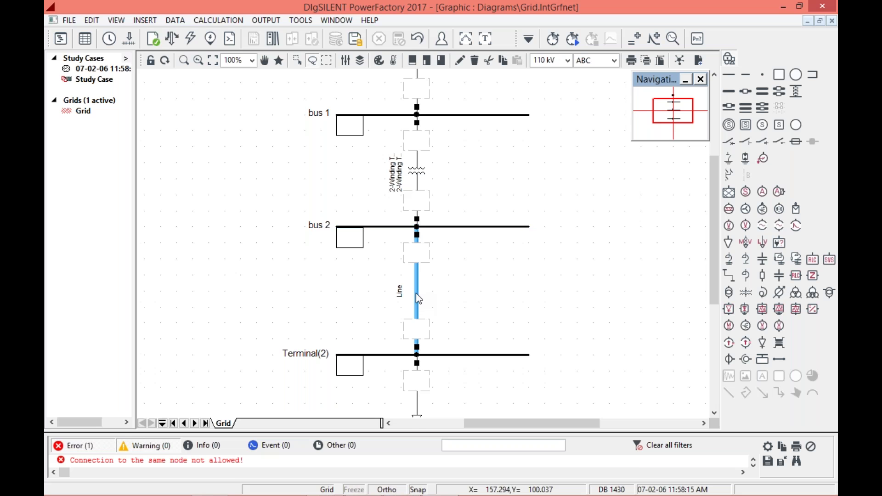
double_click(415, 293)
click(294, 232)
key(BackSpace)
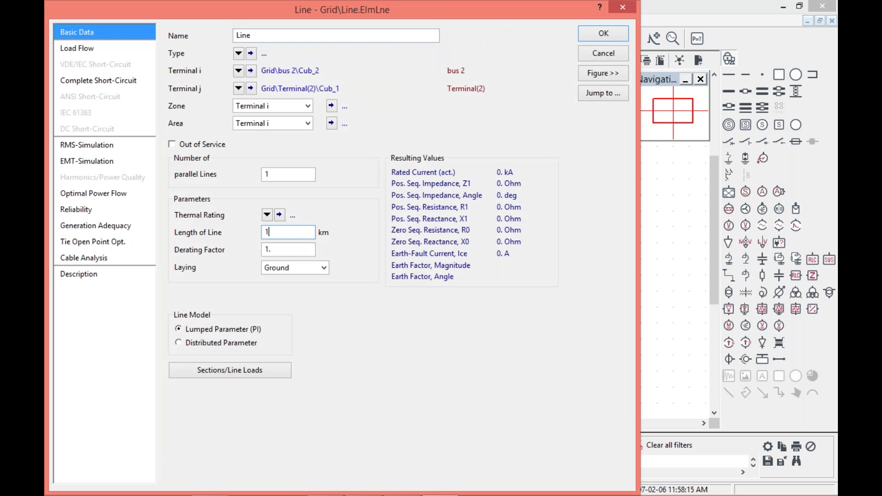
text(0)
click(257, 371)
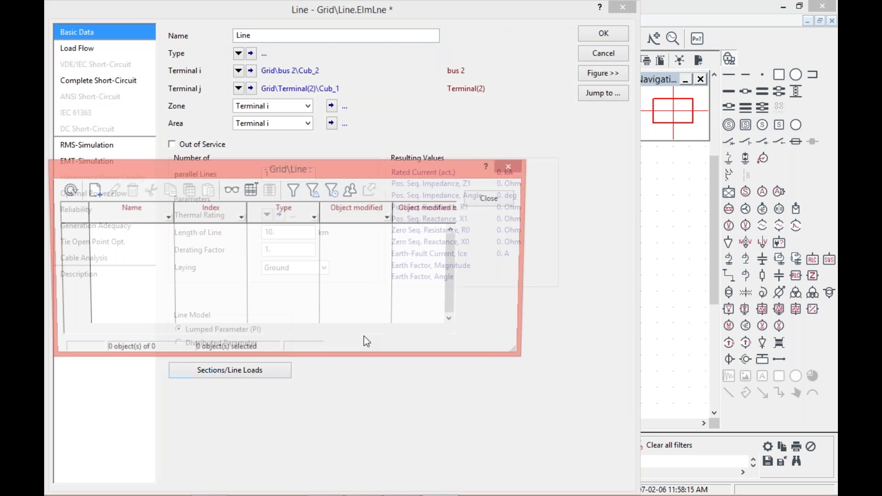
key(Return)
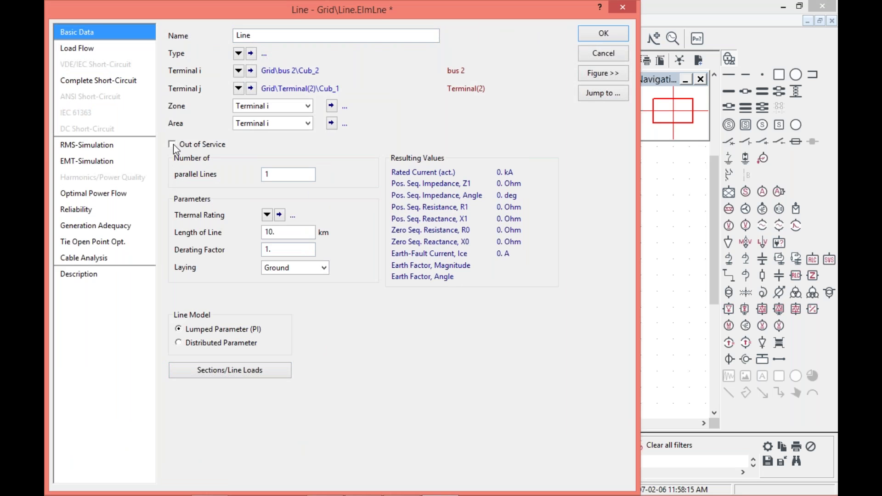
Check the line's laying options and browse the thermal ratings library without selecting a rating.
click(279, 171)
click(291, 270)
click(356, 316)
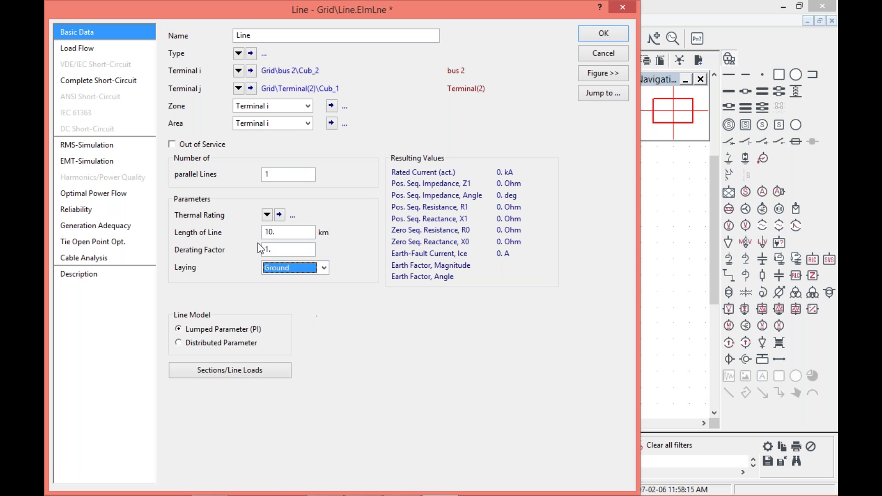
click(267, 214)
click(295, 228)
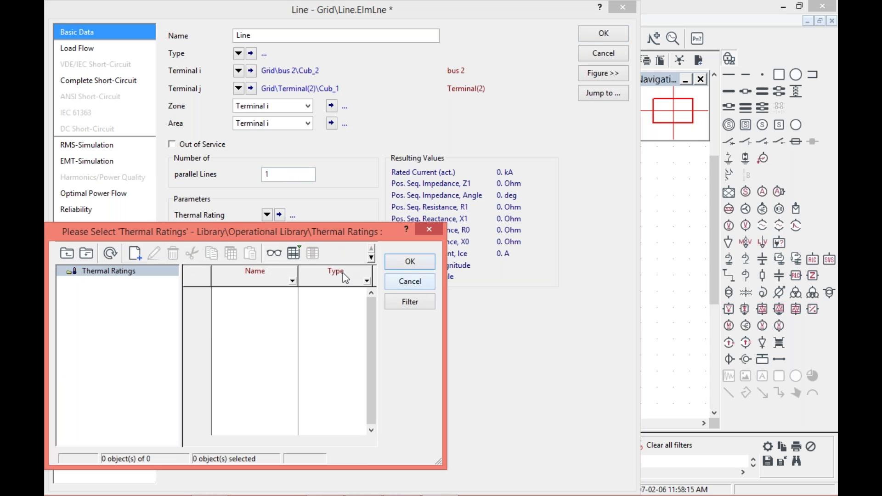
click(412, 283)
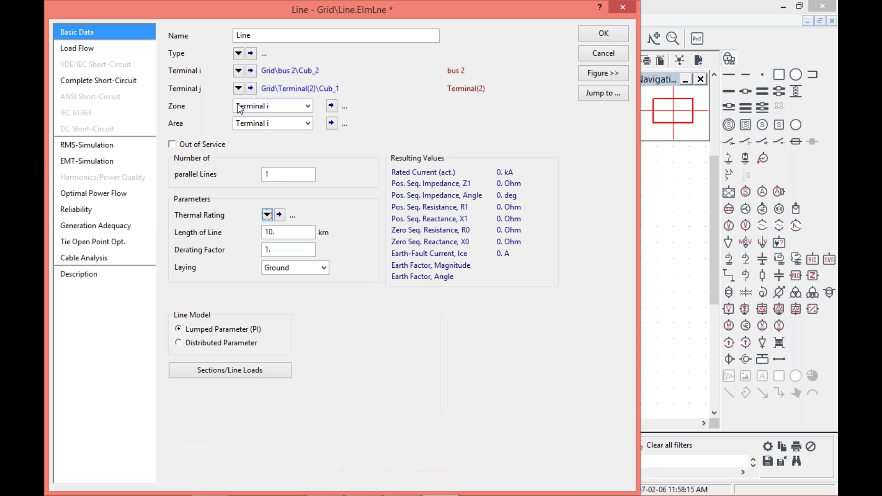
Browse the IEC Standard Cable folders of the global library, including 60kV and 30kV, for a line type without choosing one.
click(238, 54)
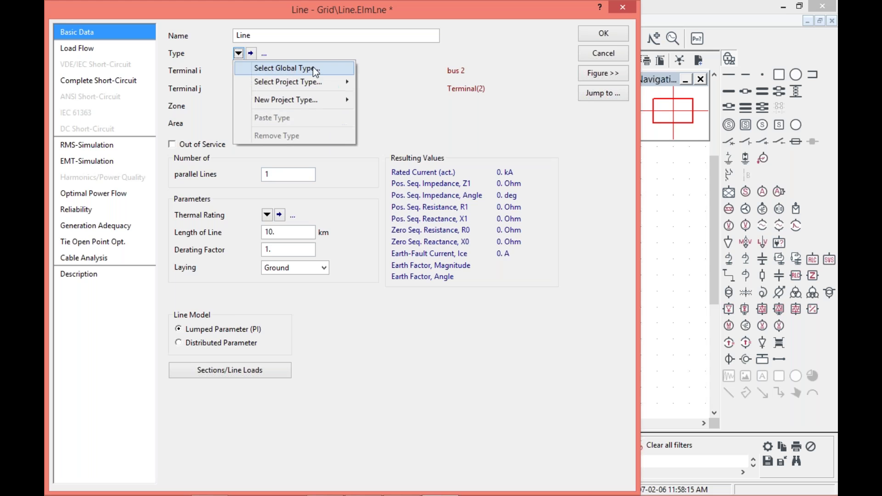
click(286, 68)
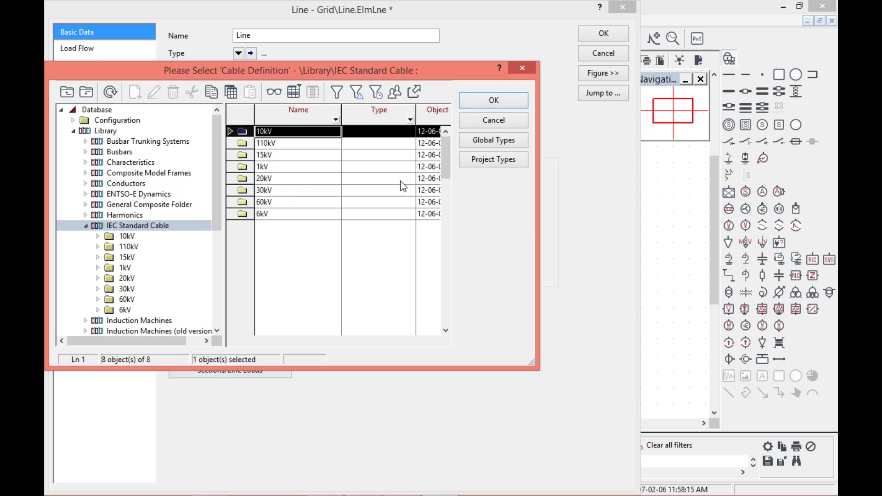
drag(442, 164, 445, 133)
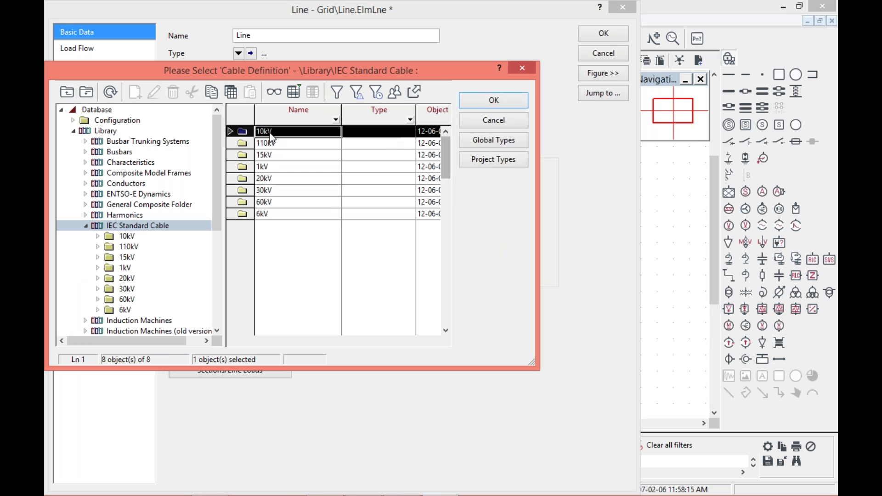
click(234, 202)
double_click(235, 203)
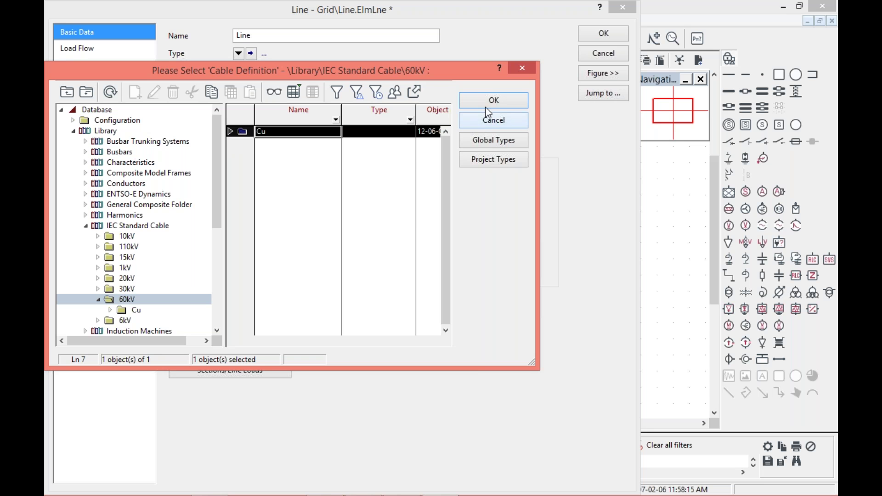
click(69, 93)
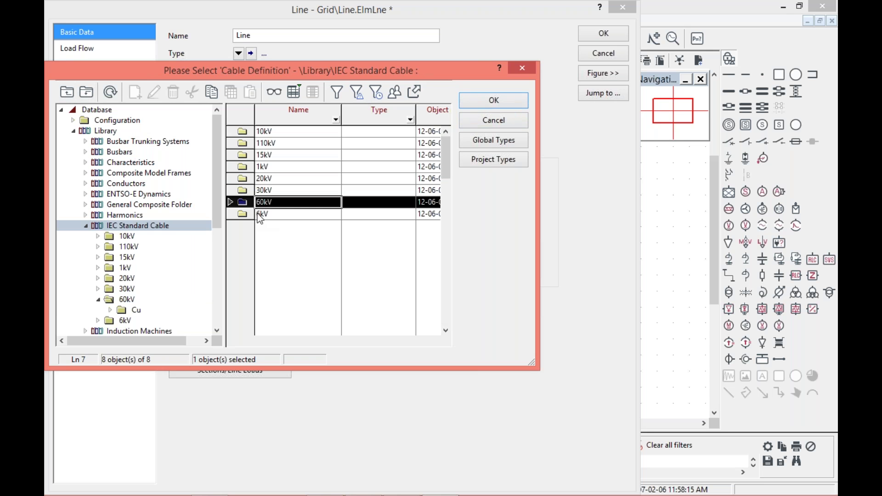
double_click(244, 190)
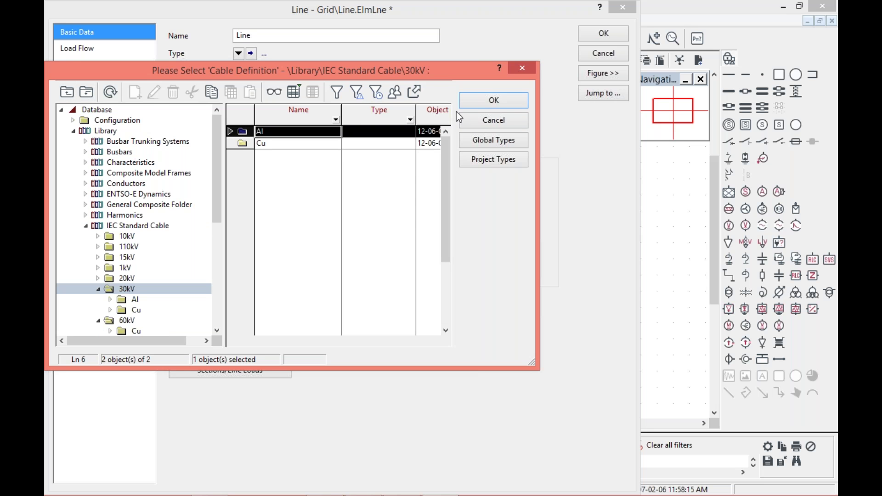
click(67, 94)
click(231, 204)
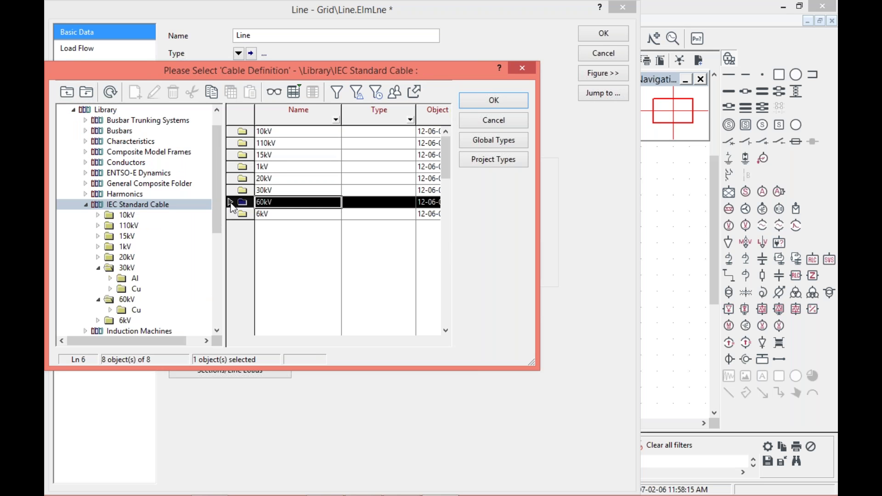
click(232, 214)
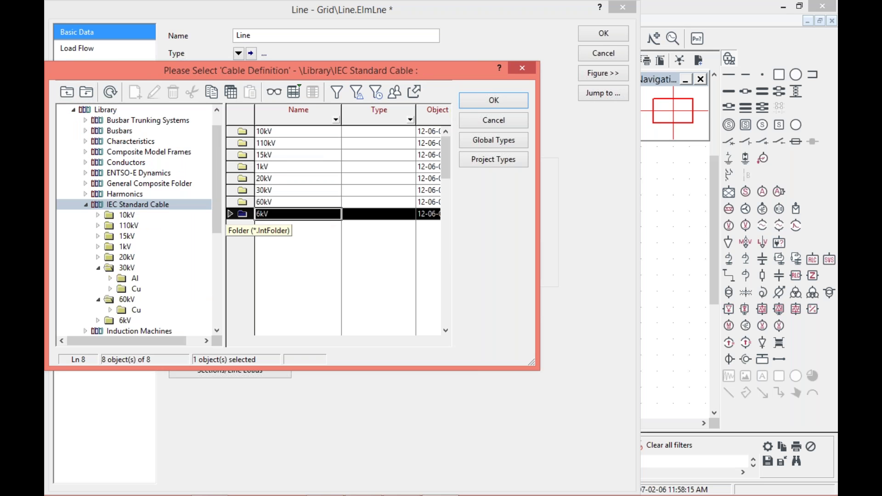
click(487, 118)
Create a new project line type for the line, named Line 1, with a rated voltage of 11 kV.
click(239, 53)
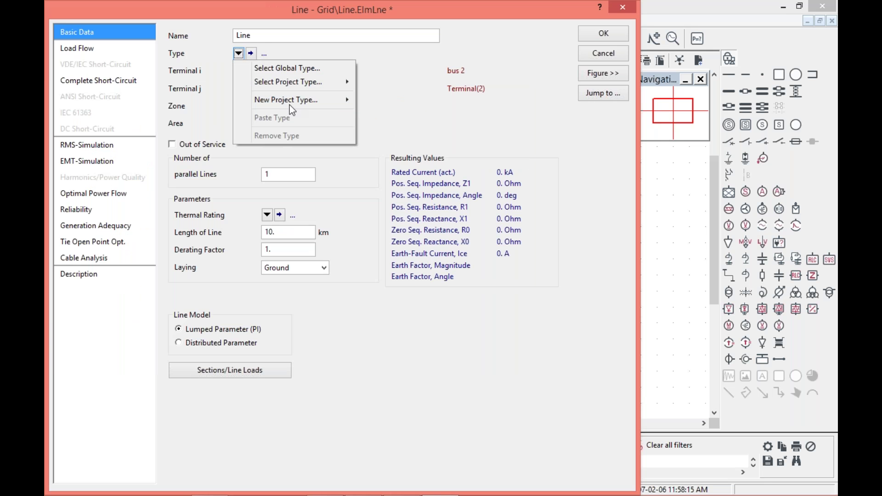
mouse_move(290, 105)
click(373, 100)
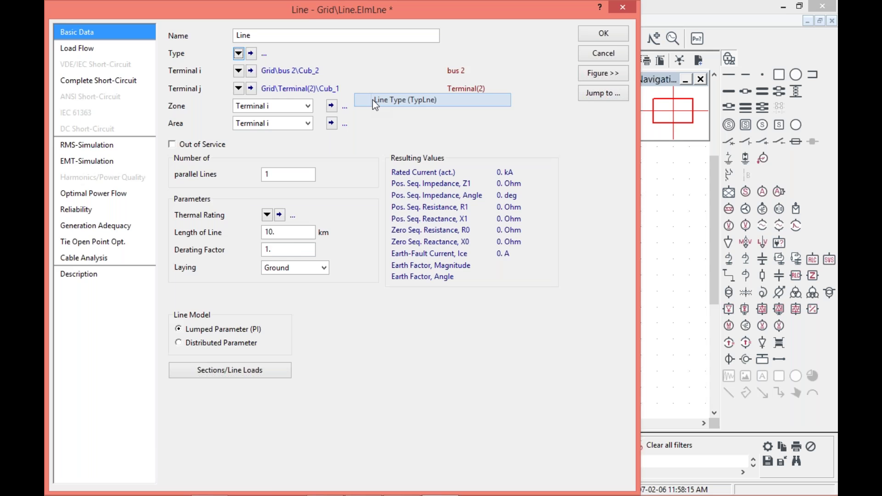
key(End)
key(BackSpace)
key(BackSpace)
key(BackSpace)
key(BackSpace)
text(1)
click(268, 96)
key(BackSpace)
key(BackSpace)
text(11)
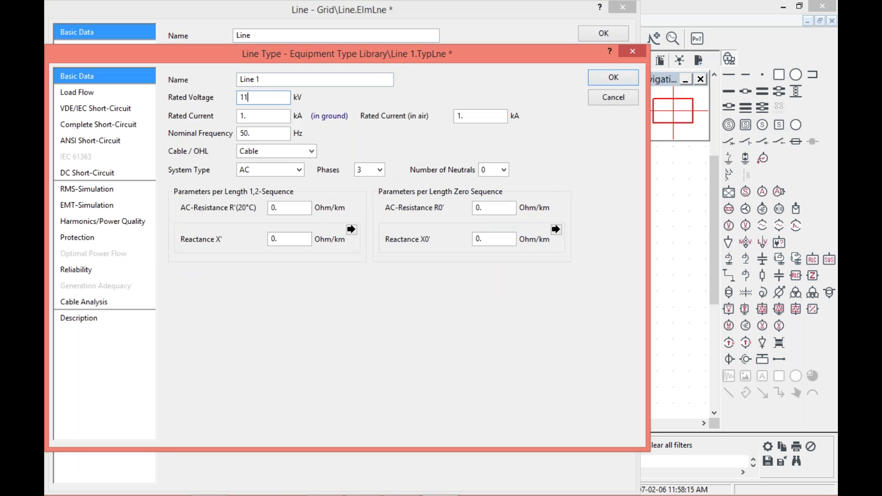
Keep Line 1 as Cable and set R' to 0.6464, R0' to 0.54, X' to 0.45 and X0' to 0.34 Ohm/km.
click(274, 153)
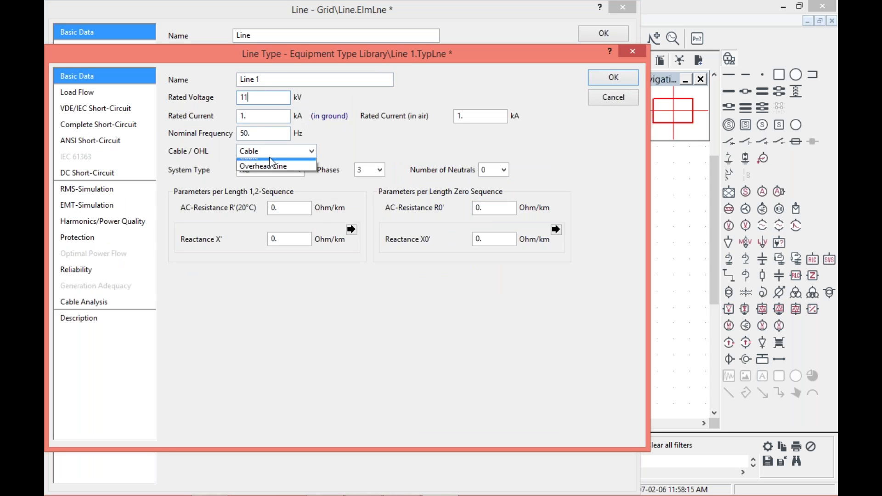
click(273, 164)
click(300, 209)
text(6464)
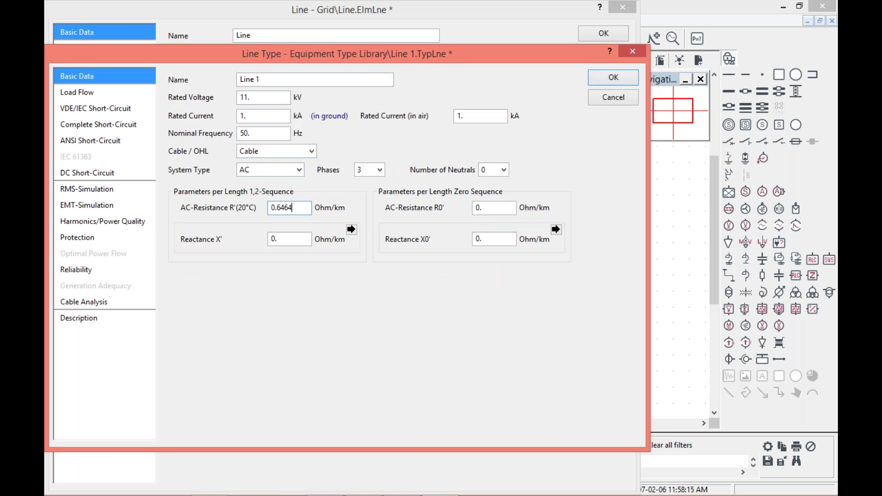
click(496, 204)
text(54)
click(294, 239)
text(45)
click(478, 239)
text(34)
Check the conductor material options in Line 1's load flow data and apply the type to the line.
click(94, 92)
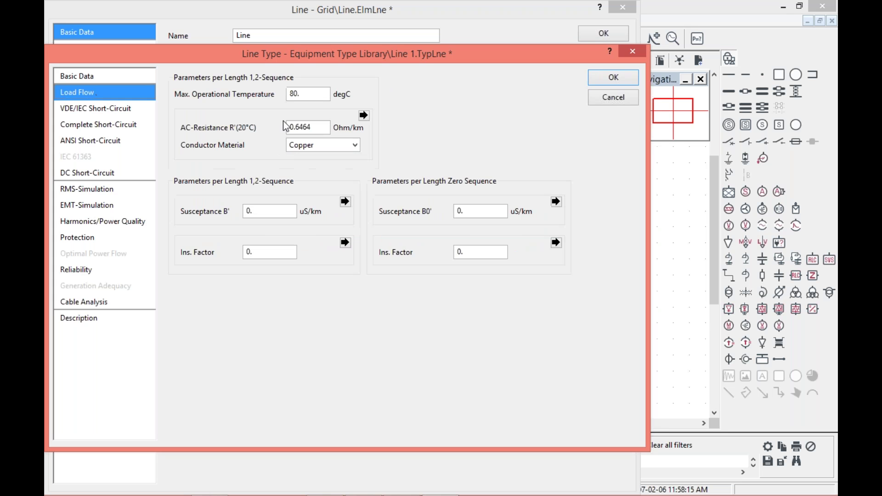
click(322, 145)
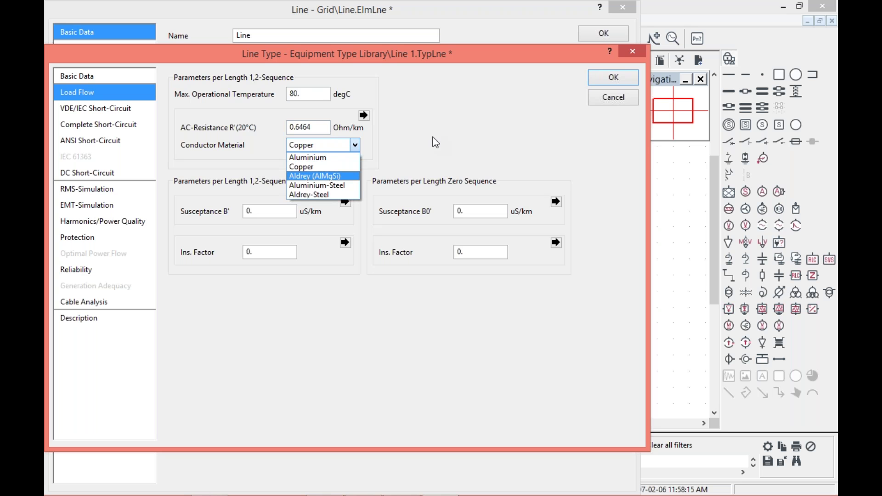
click(102, 108)
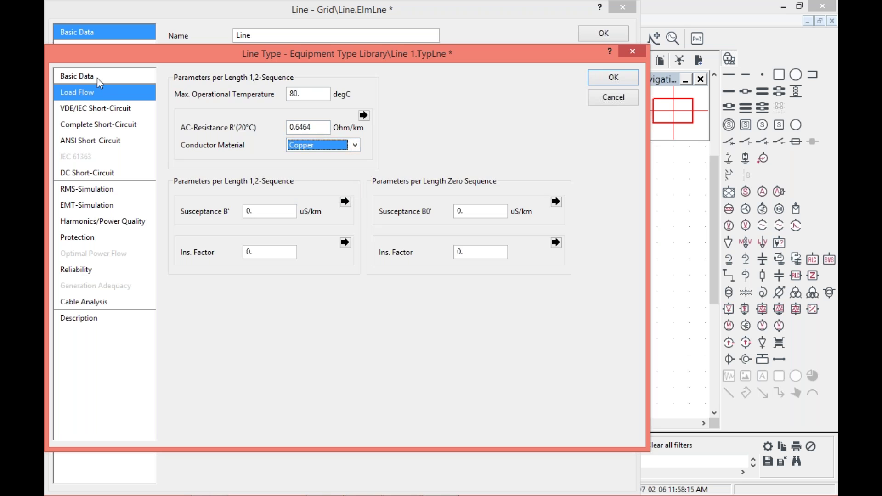
click(98, 78)
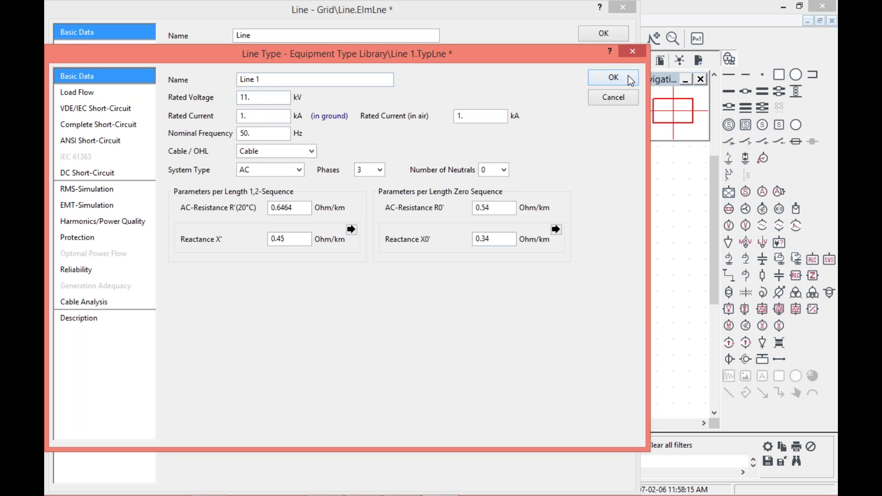
click(614, 77)
key(Return)
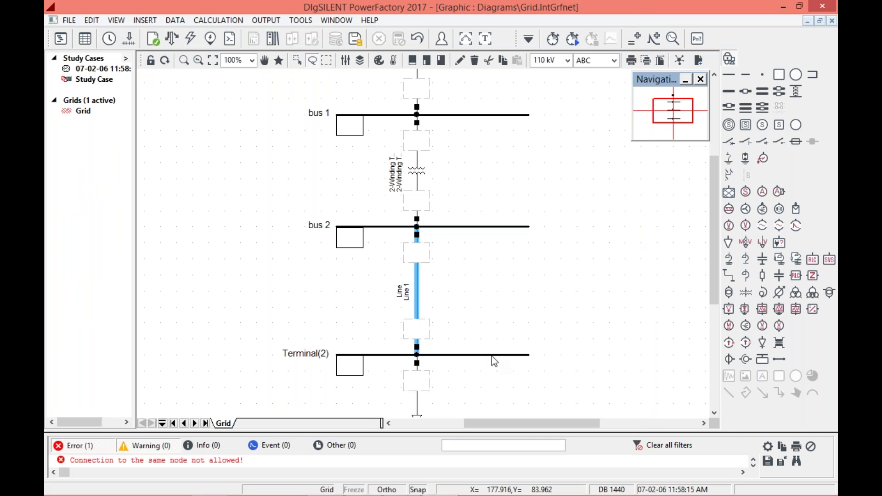
Hide the error messages in the output window.
scroll(493, 356, down, 1)
click(224, 460)
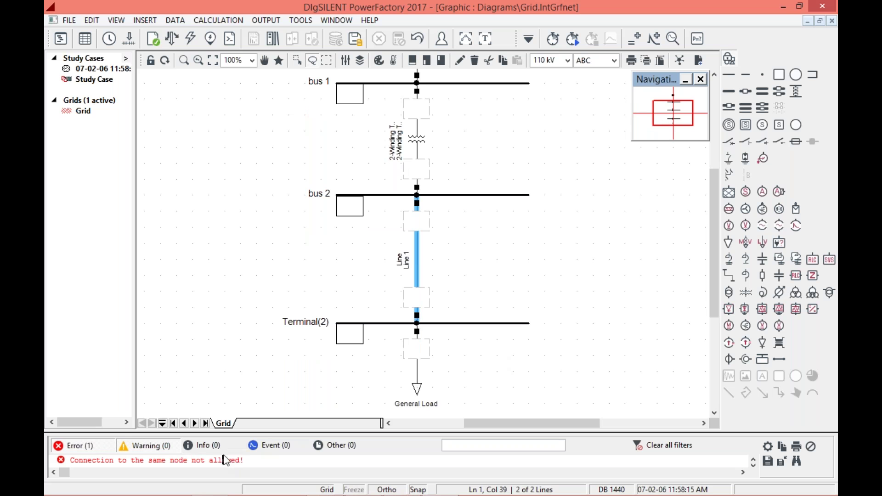
click(78, 445)
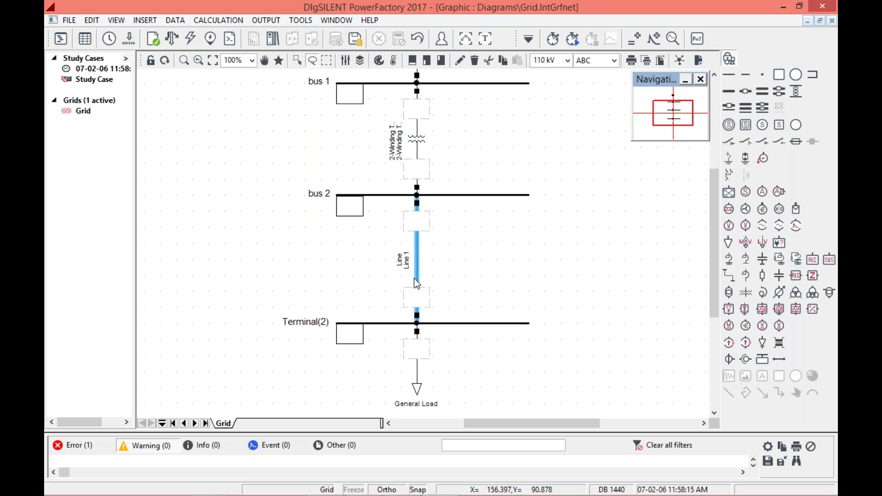
Create another project line type for the line between bus 2 and Terminal(2) with a rated voltage of 11 kV.
double_click(416, 262)
click(238, 53)
mouse_move(345, 99)
click(394, 96)
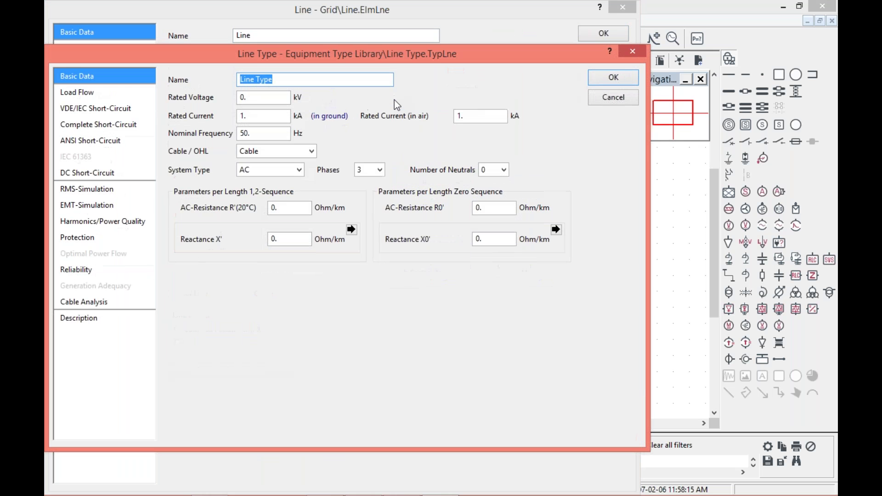
key(Tab)
text(11.)
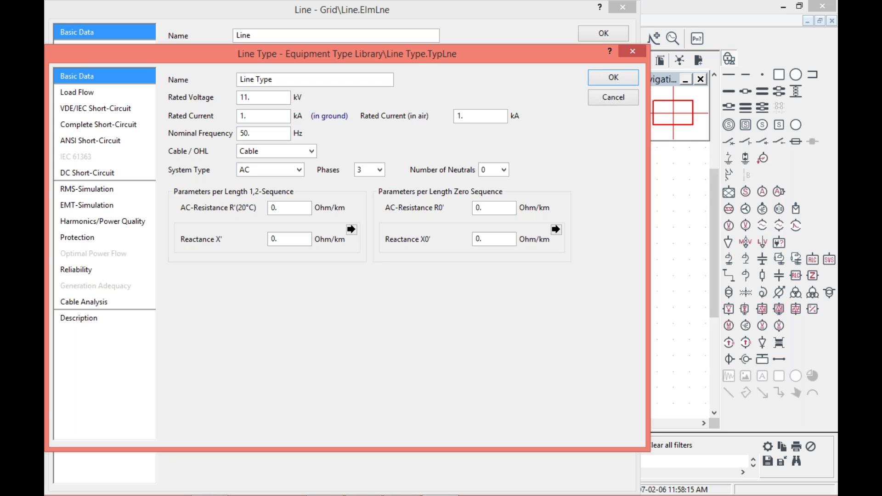
Set the line type's R' to 0.6464, R0' to 0.5353, X' to 0.4242 and X0' to 0.3232 Ohm/km and apply it to the line.
click(285, 205)
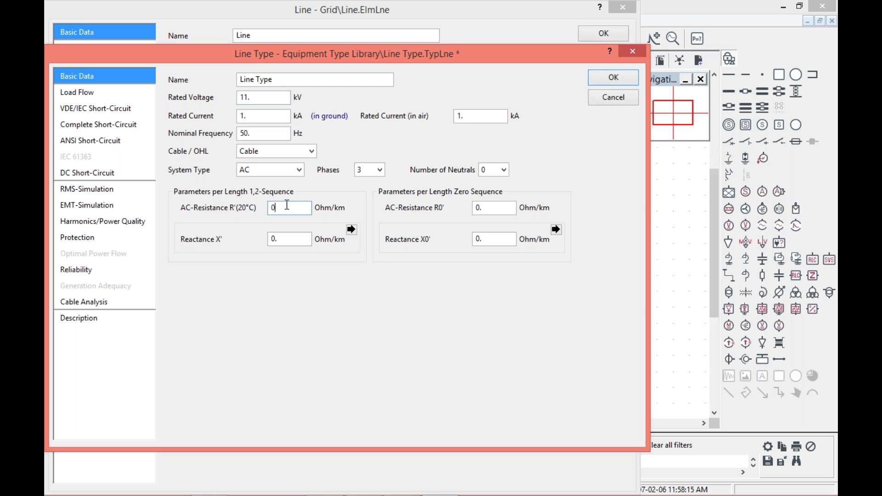
text(.6464)
click(493, 208)
text(5353)
click(308, 239)
text(3)
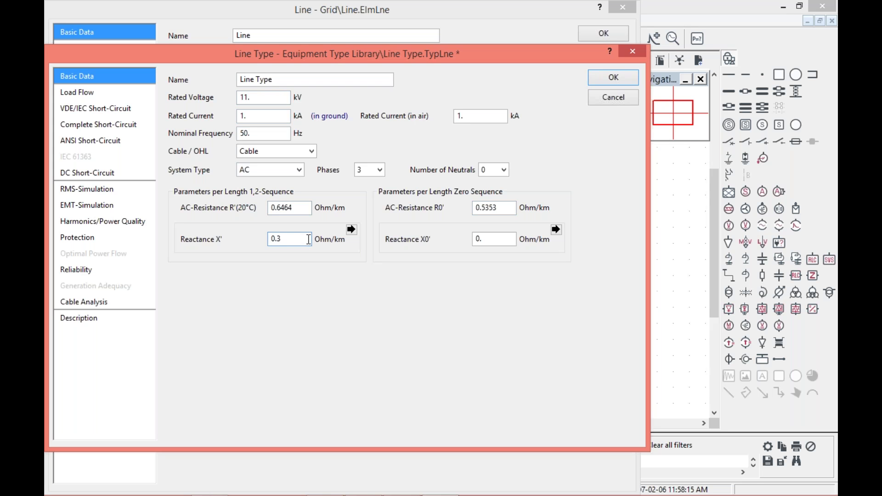
key(BackSpace)
text(4242)
click(496, 239)
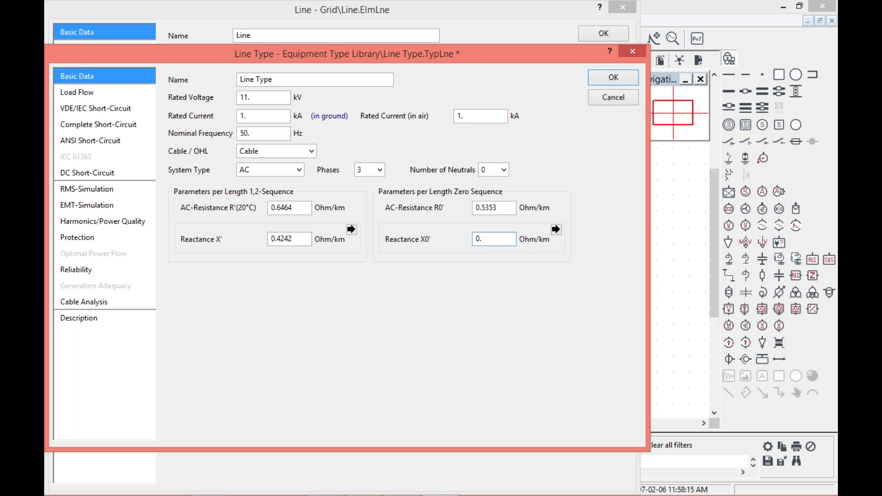
text(3232)
click(611, 77)
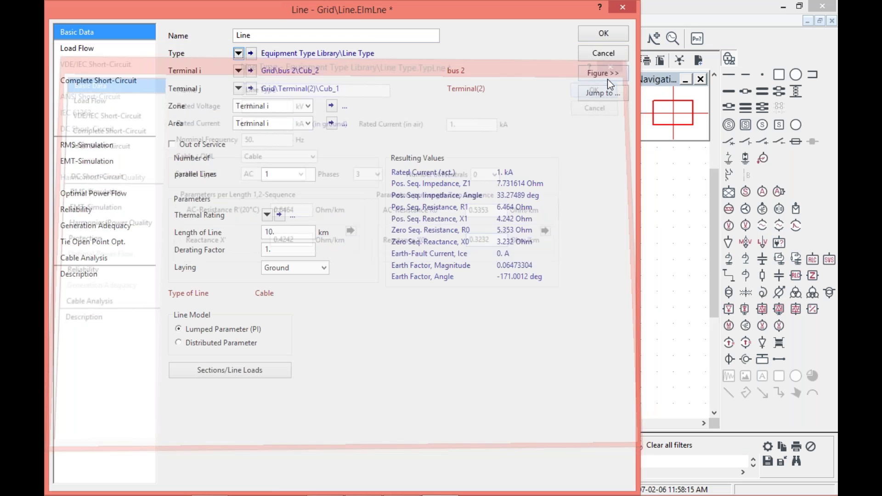
click(616, 34)
Set Terminal(2)'s line-line nominal voltage to 11 kV.
double_click(468, 325)
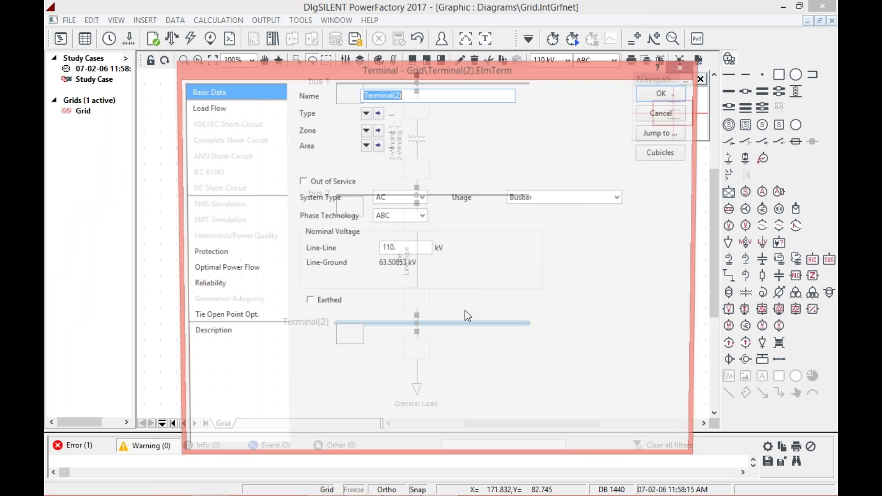
click(394, 249)
key(BackSpace)
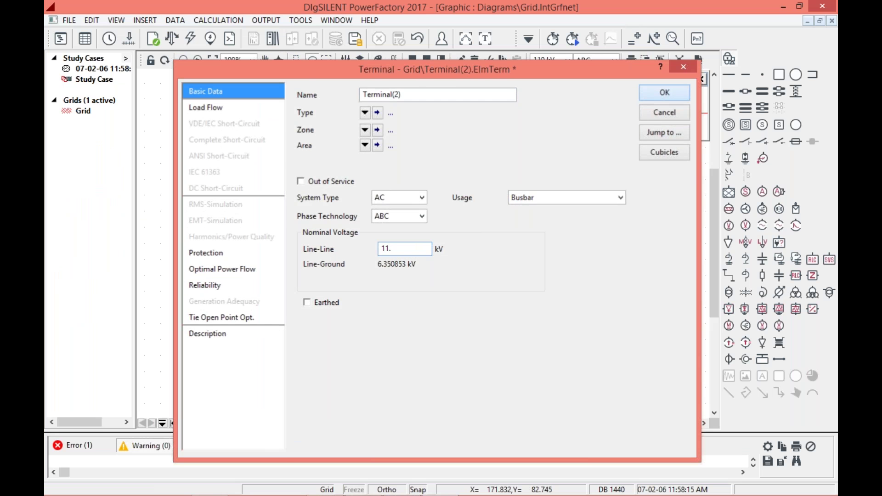
key(Return)
double_click(416, 337)
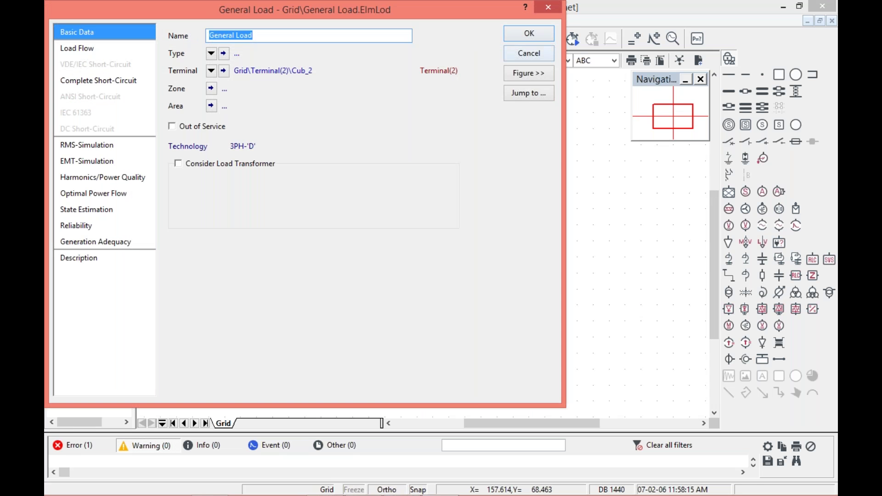
click(210, 53)
click(319, 213)
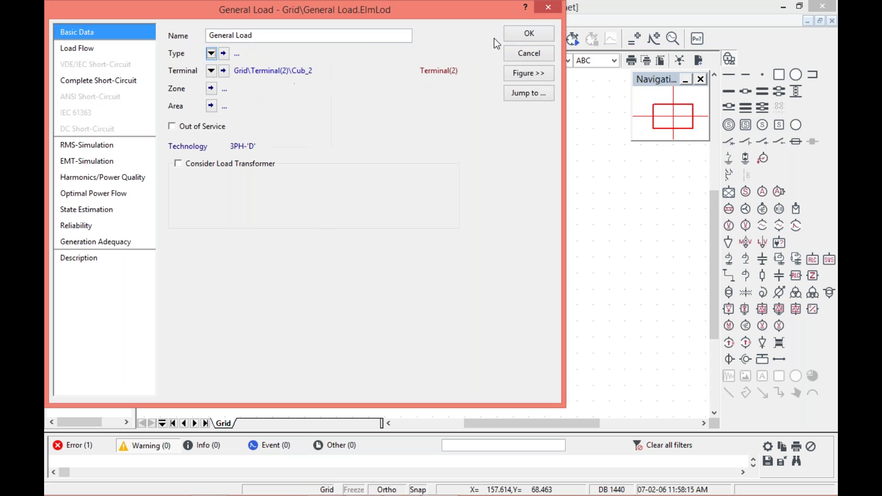
click(542, 55)
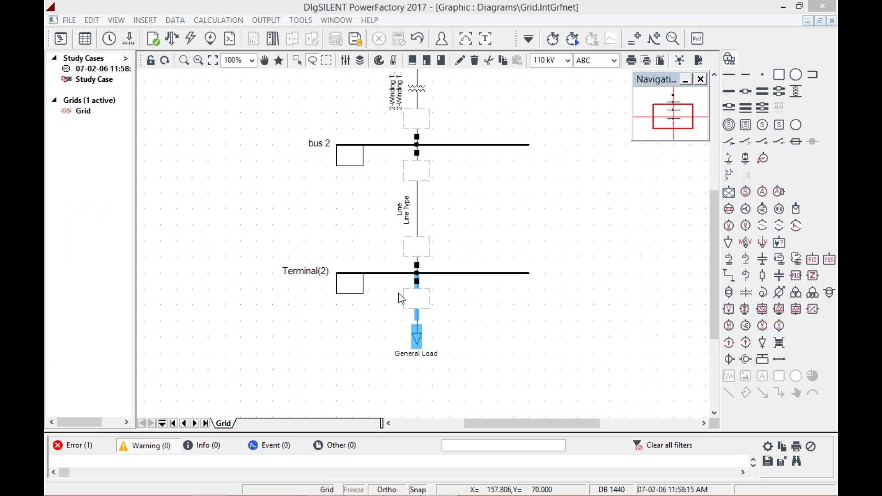
Create a new project General Load Type for the load, with AC system type and 3PH-'D' technology.
double_click(401, 299)
click(211, 54)
mouse_move(262, 101)
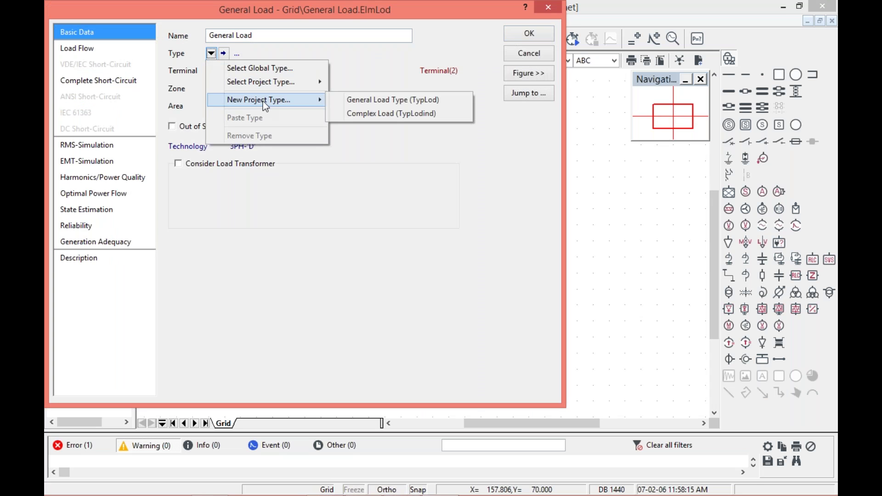
click(359, 99)
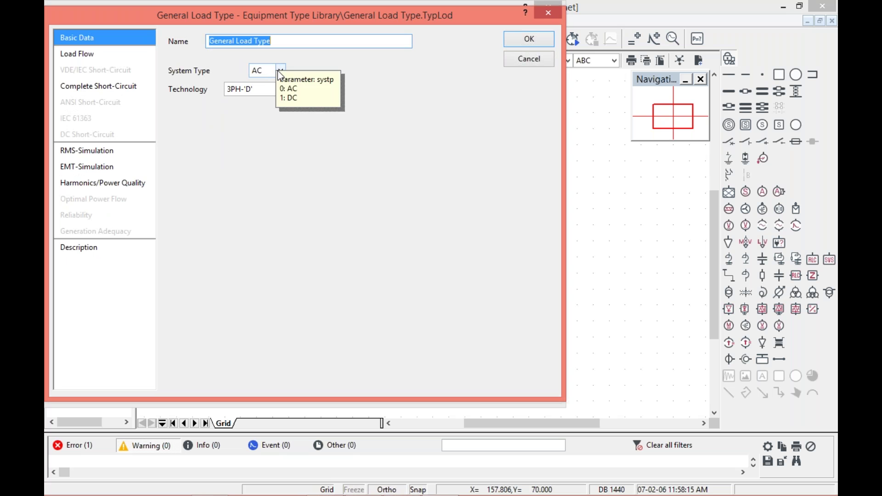
click(280, 70)
click(277, 113)
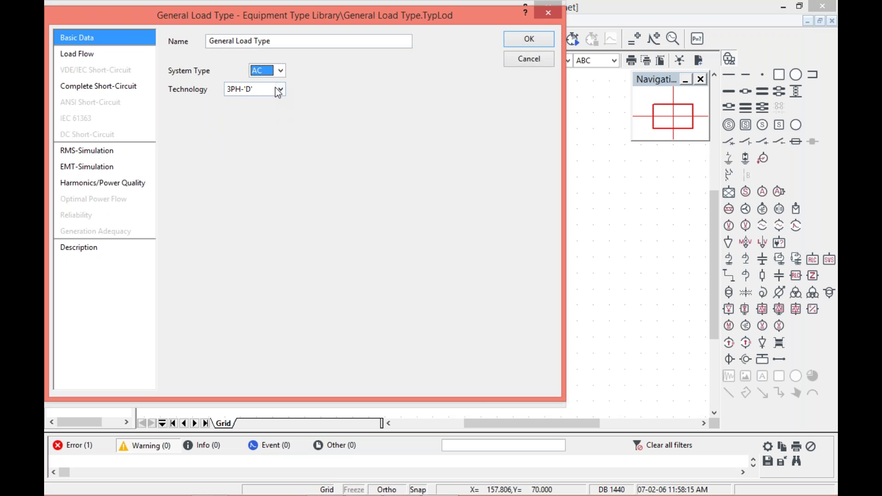
click(280, 90)
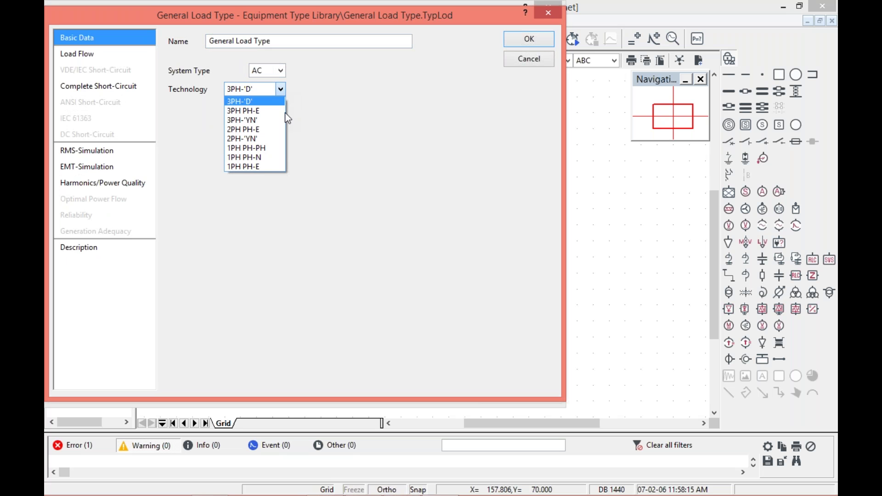
click(286, 192)
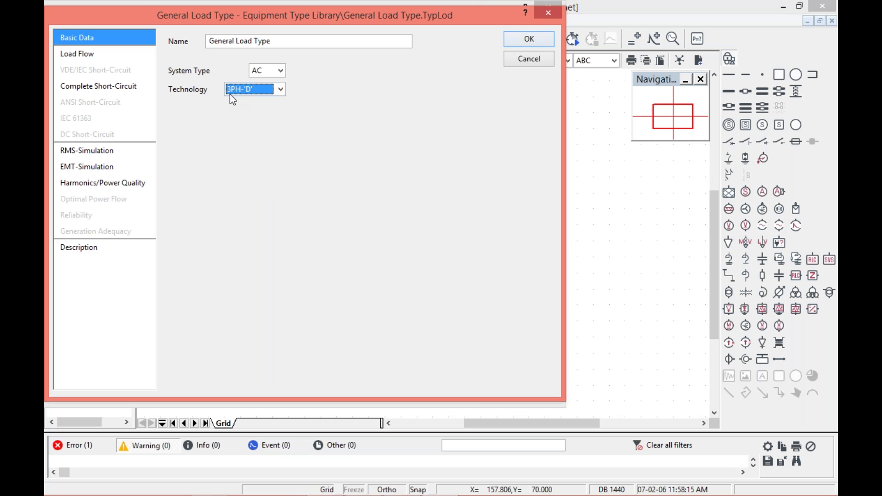
click(517, 41)
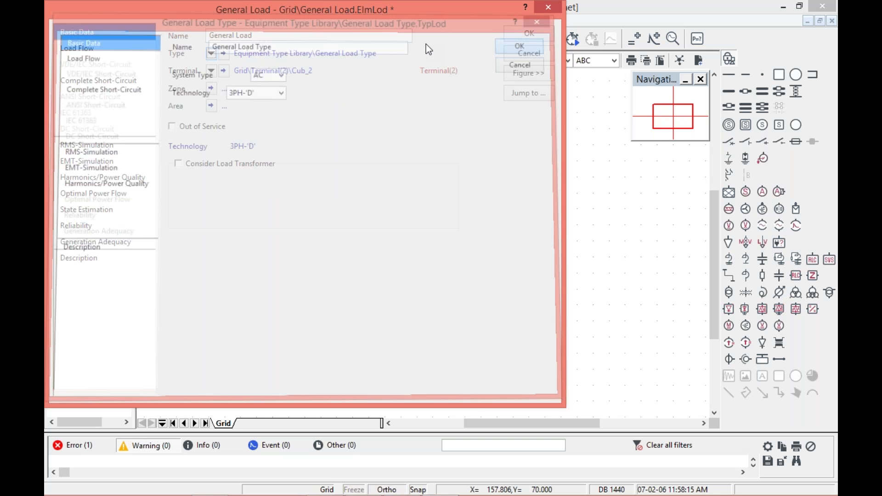
Set the general load's active power to 0.3 MW and reactive power to 0.23 Mvar, keeping the default input mode.
click(76, 48)
click(296, 51)
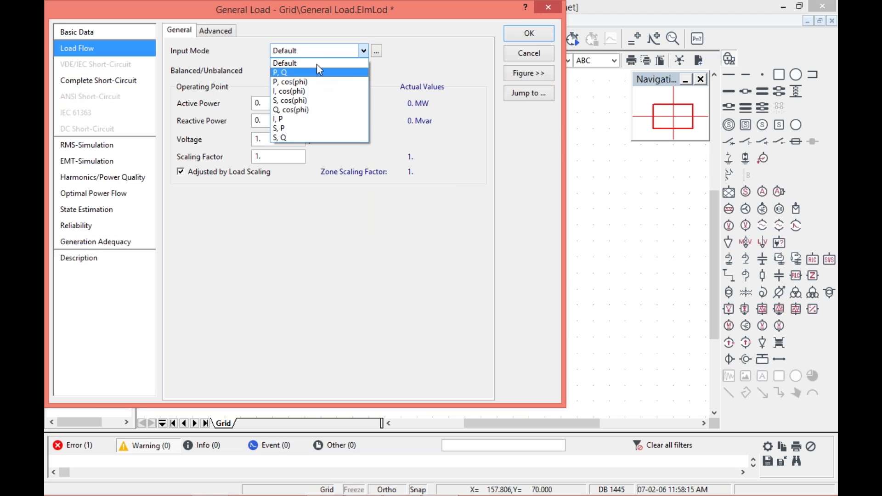
click(307, 274)
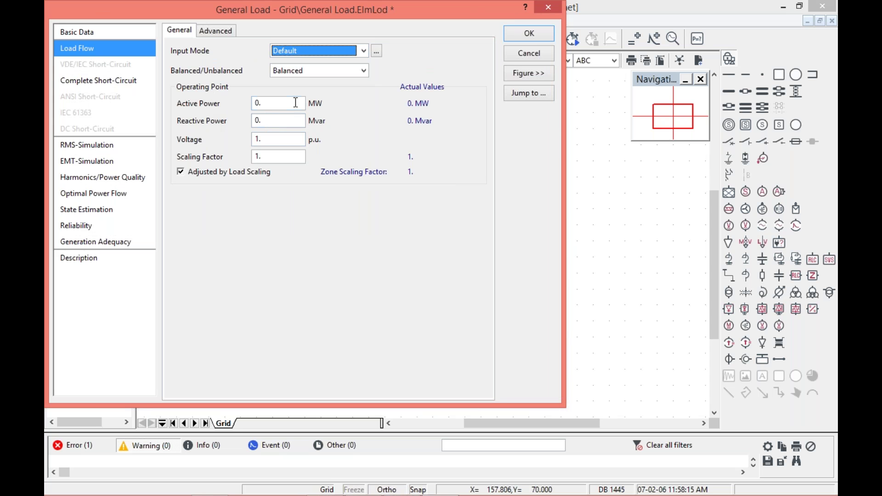
click(271, 100)
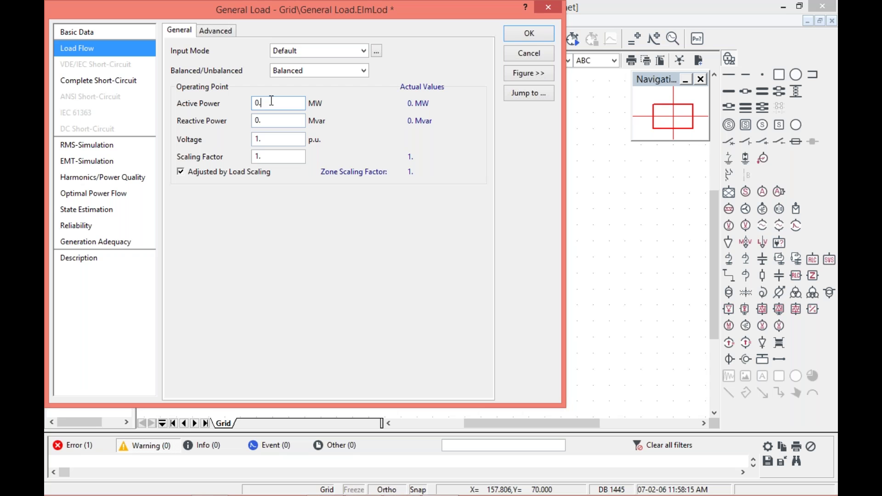
text(3)
click(273, 121)
text(23)
click(534, 27)
Clear all messages from the output window.
scroll(627, 241, up, 3)
scroll(627, 242, down, 1)
scroll(627, 242, down, 3)
right_click(479, 465)
click(503, 402)
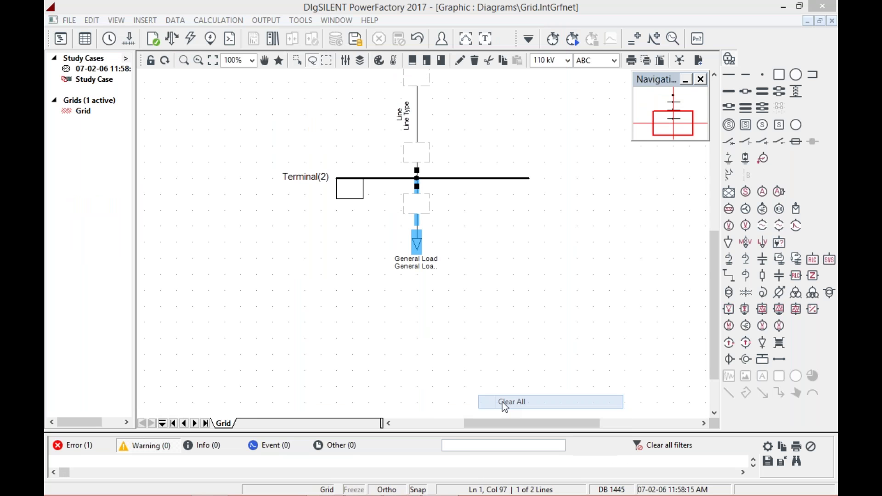
key(Return)
Rename Terminal(2) as bus 3.
drag(715, 274, 683, 173)
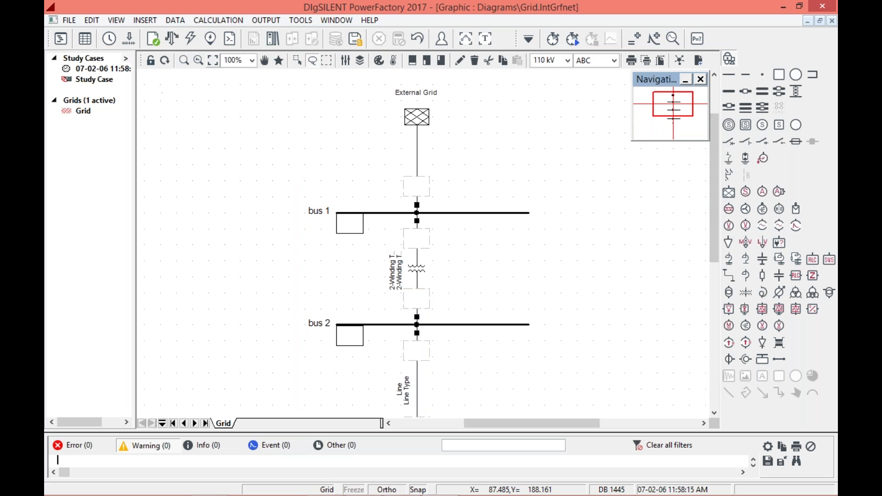
click(252, 60)
key(Up)
key(Return)
scroll(522, 262, down, 2)
scroll(524, 263, up, 1)
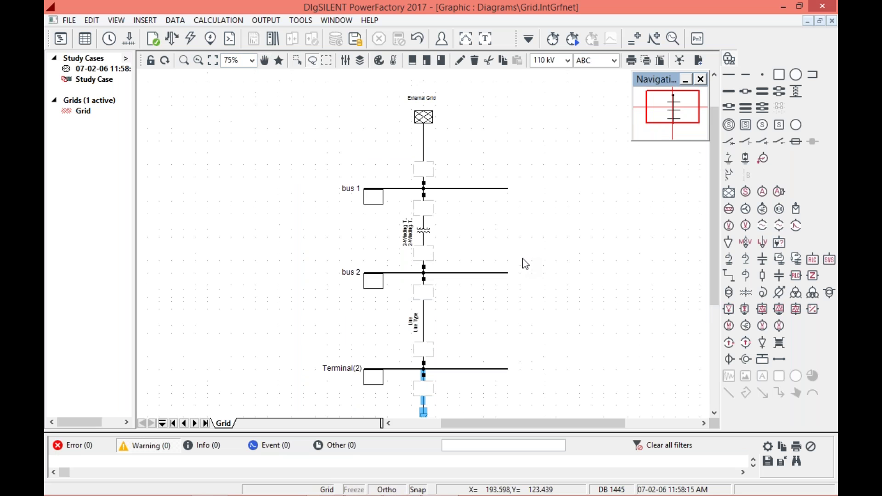
click(580, 236)
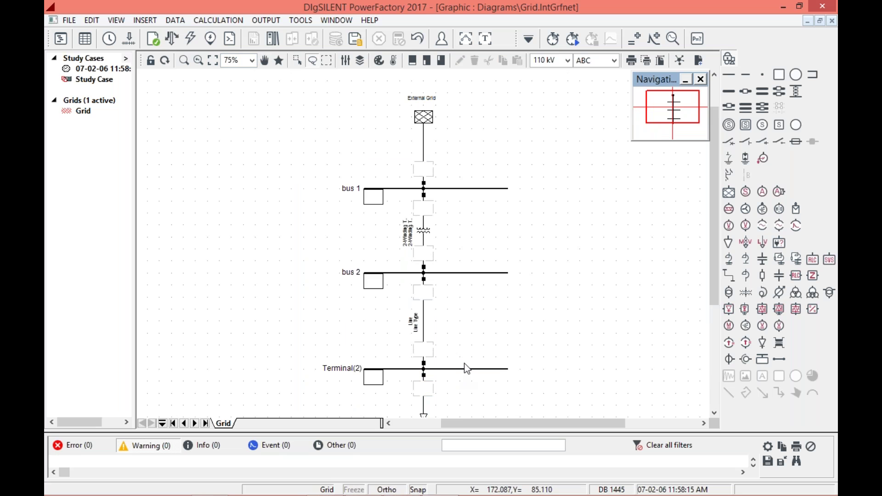
double_click(446, 367)
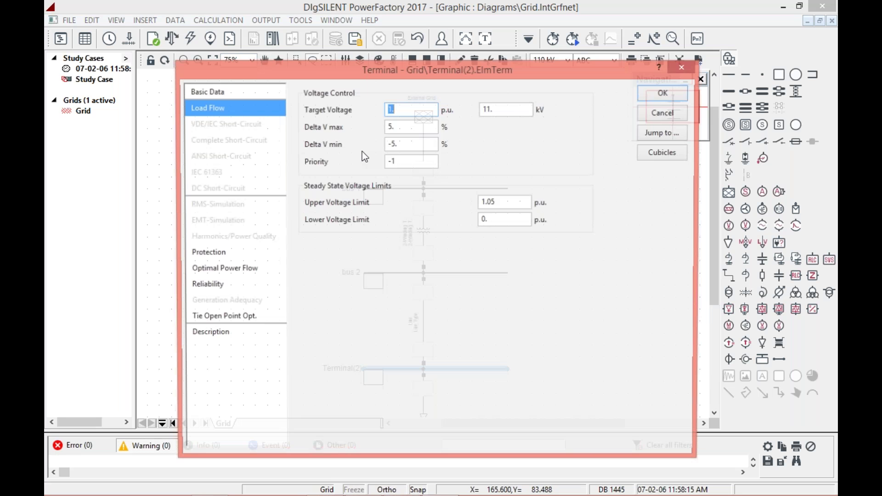
click(232, 96)
key(BackSpace)
key(BackSpace)
key(BackSpace)
key(BackSpace)
key(BackSpace)
key(BackSpace)
key(BackSpace)
key(BackSpace)
key(BackSpace)
key(BackSpace)
key(BackSpace)
text(bus 3)
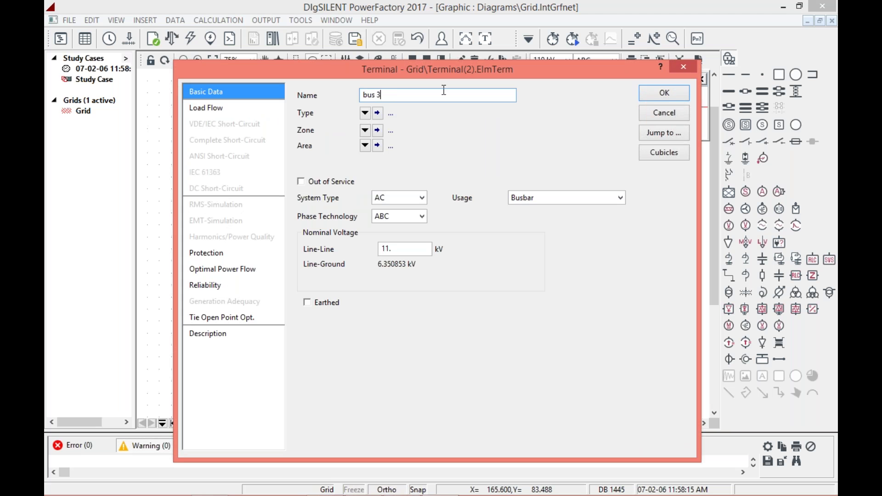
click(655, 94)
Run a balanced, positive-sequence AC load flow calculation on the network.
scroll(540, 138, down, 2)
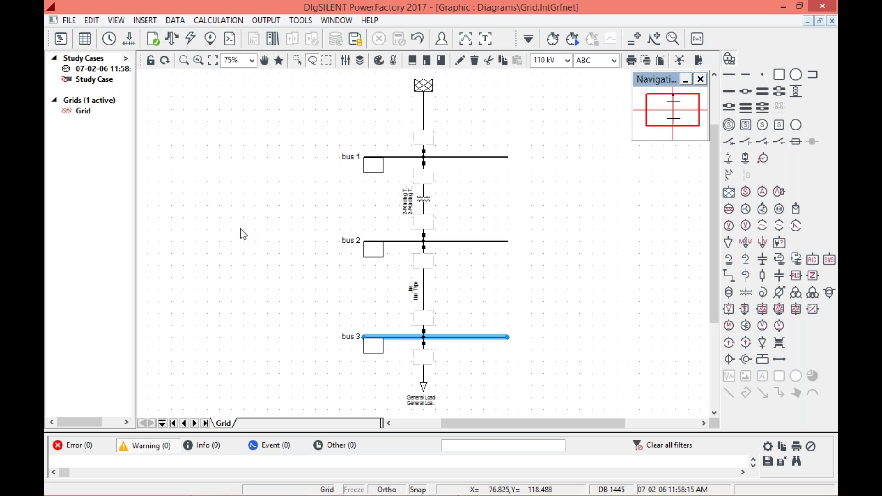
click(225, 20)
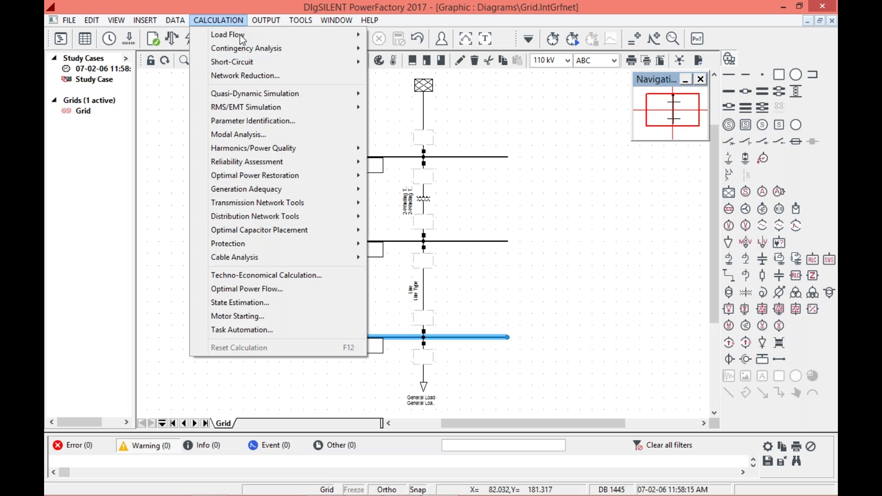
mouse_move(366, 34)
click(458, 49)
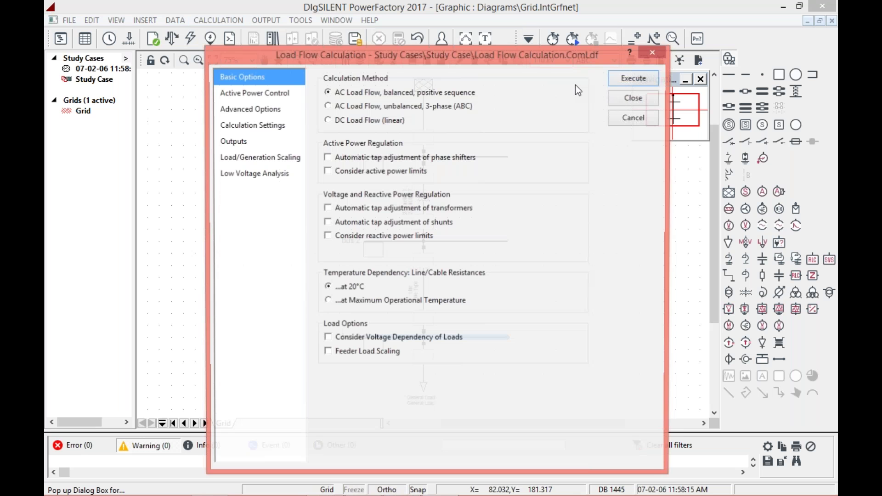
key(Return)
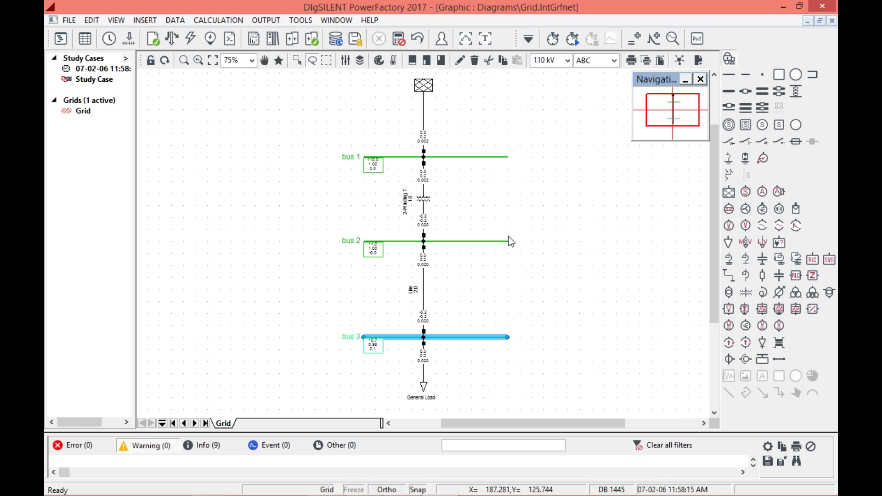
Close the navigation window over the single-line diagram.
drag(447, 426, 446, 427)
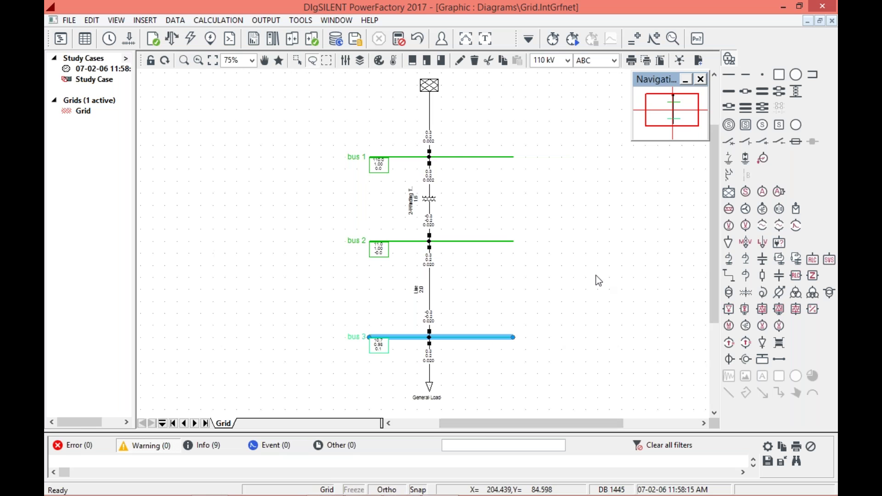
click(700, 80)
scroll(550, 335, up, 1)
scroll(550, 335, down, 1)
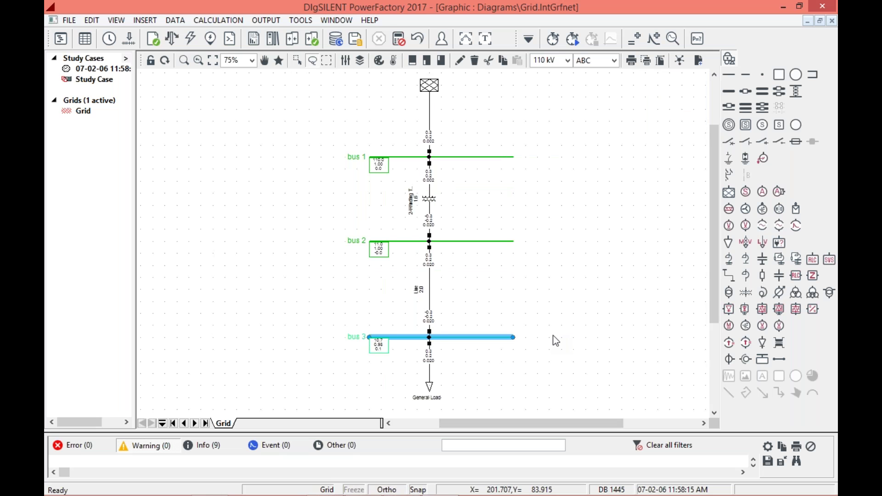
scroll(553, 339, up, 1)
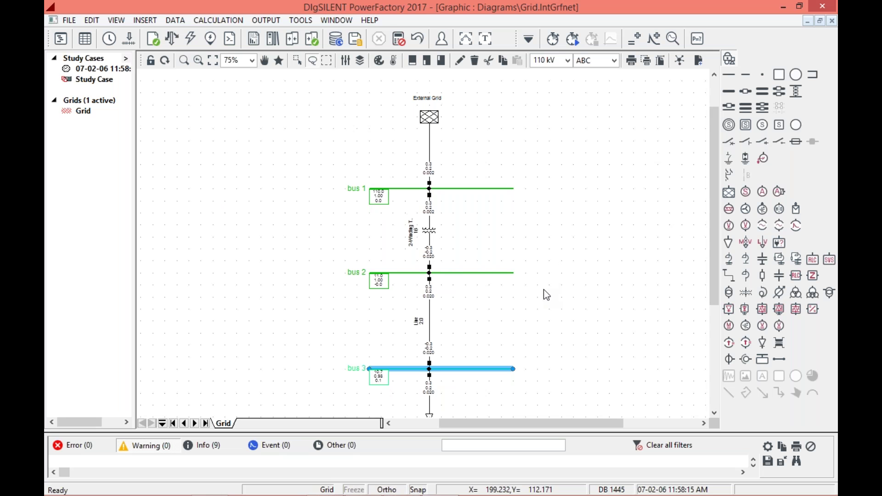
scroll(546, 292, down, 1)
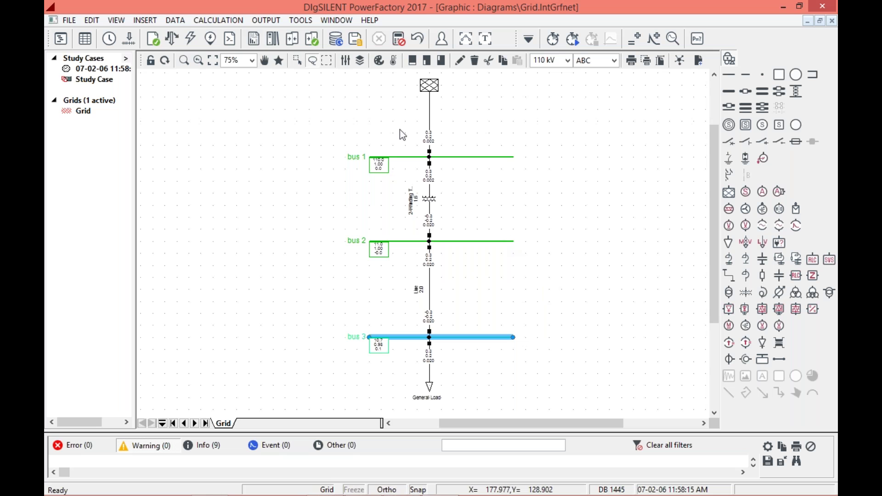
click(218, 20)
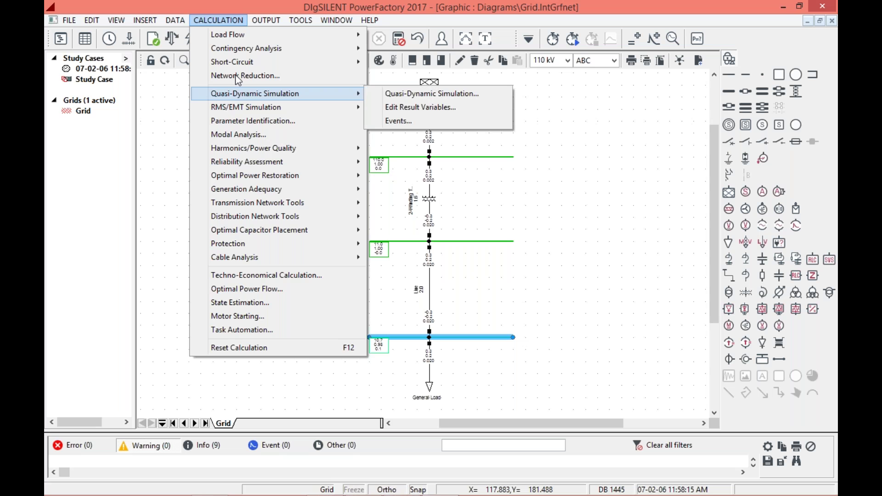
click(171, 141)
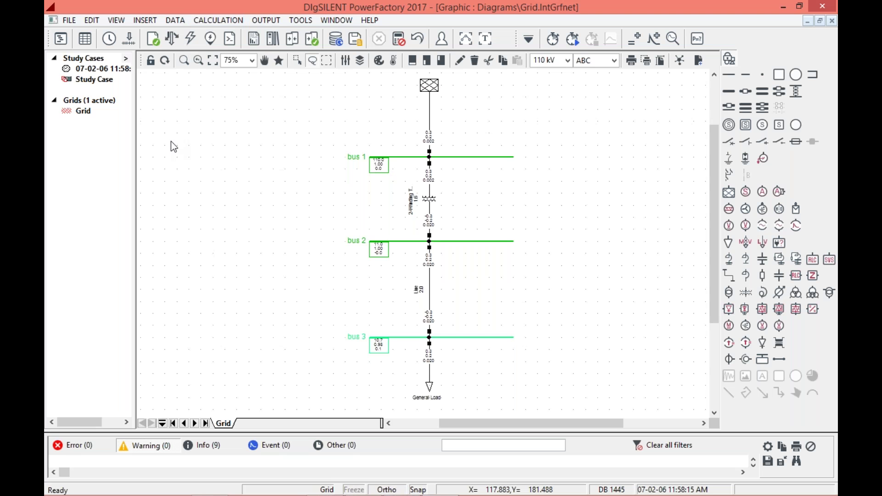
click(219, 21)
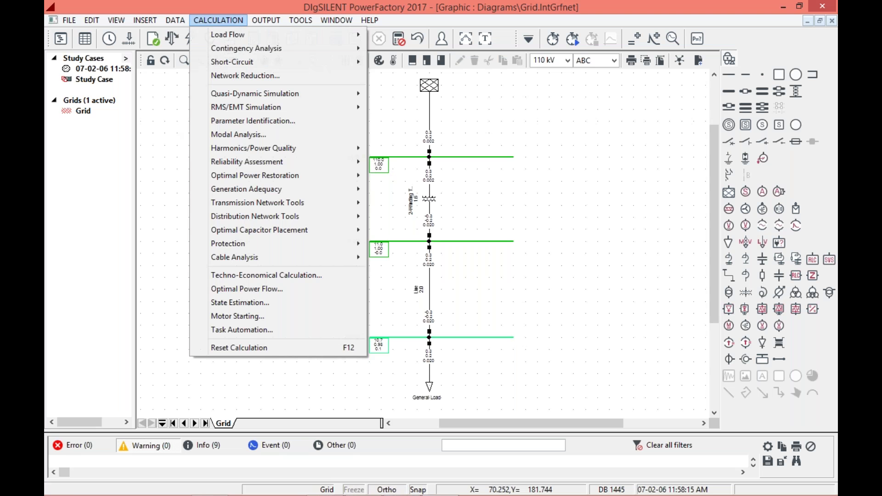
click(175, 117)
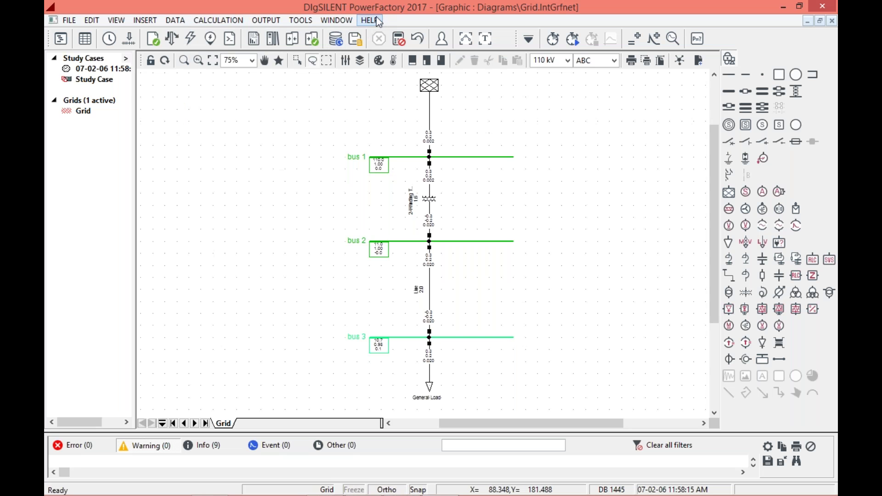
click(68, 20)
click(328, 82)
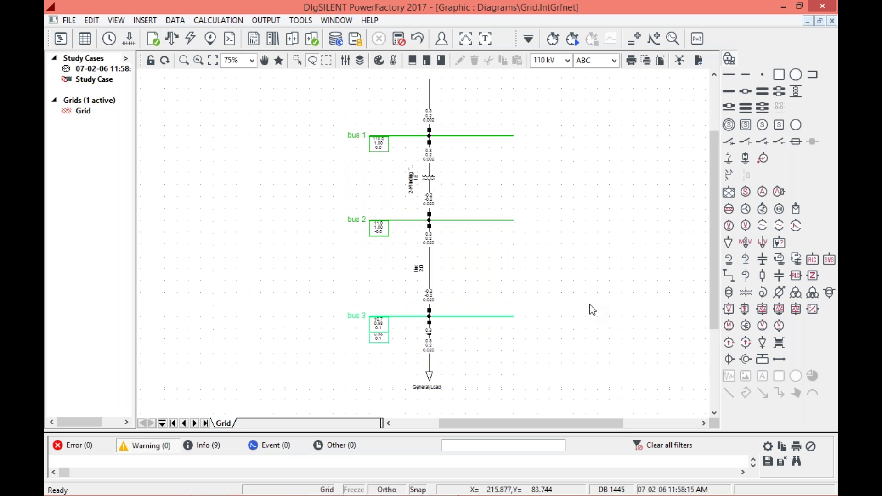
scroll(588, 305, up, 2)
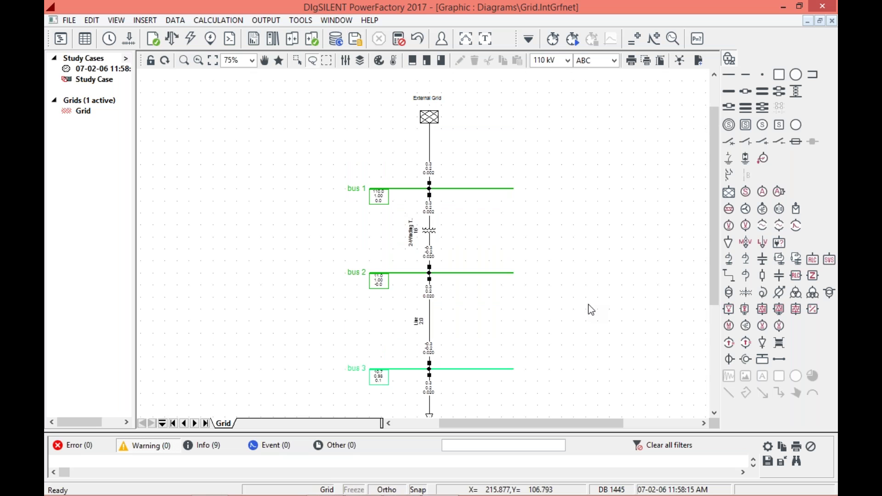
scroll(591, 310, down, 2)
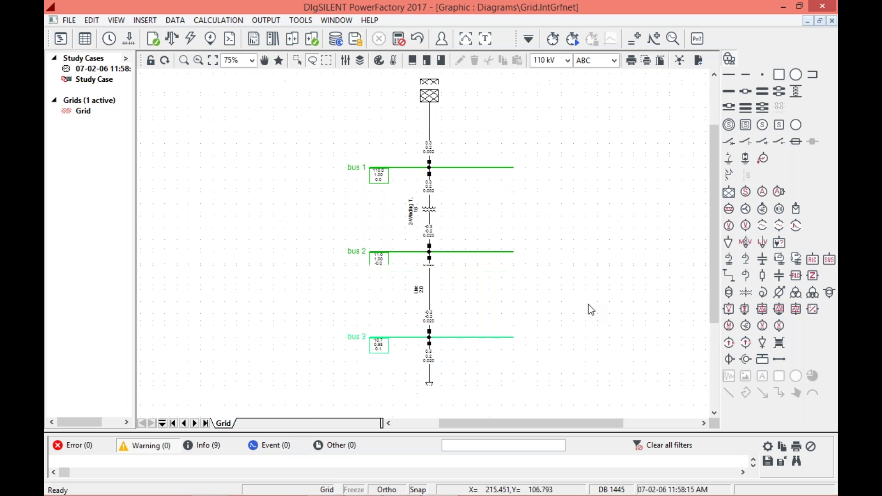
scroll(592, 310, up, 3)
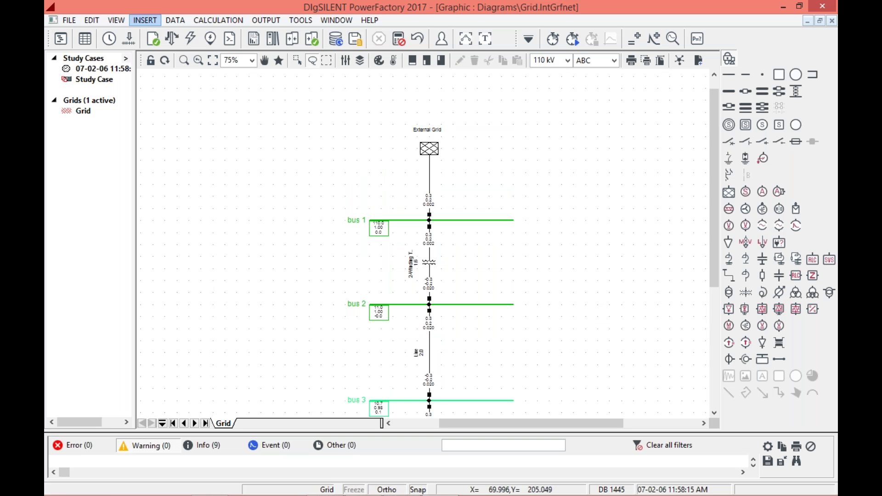
Insert a virtual instrument panel and append one Subplot (VisPlot) to it.
click(145, 20)
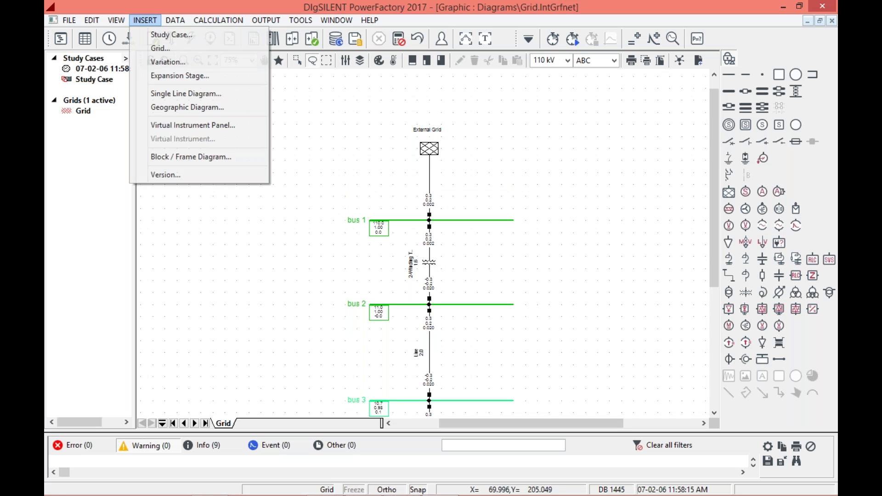
click(185, 132)
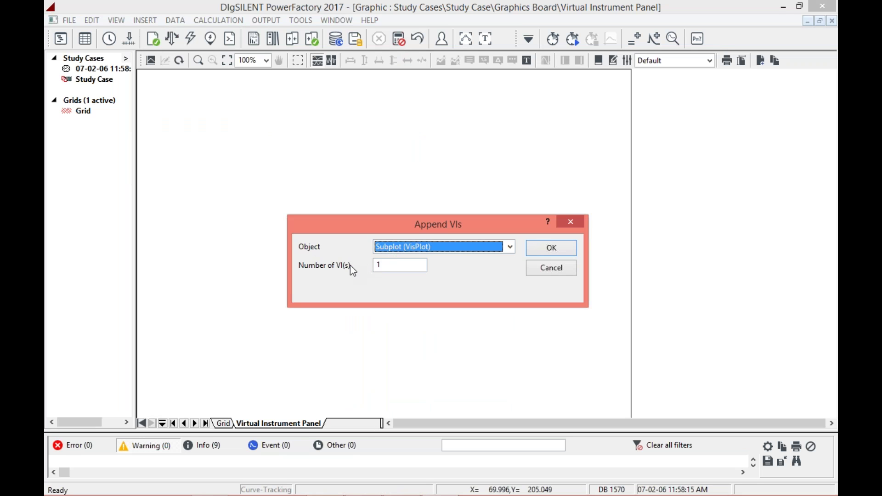
click(392, 266)
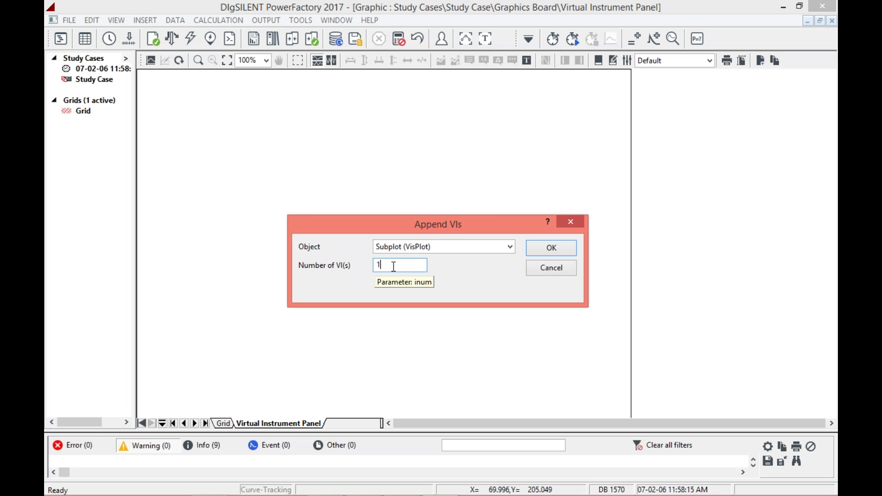
click(435, 248)
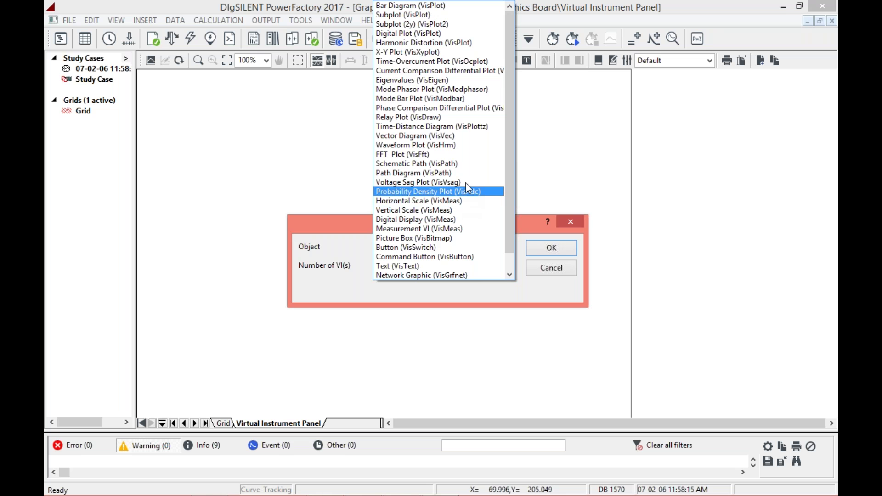
scroll(452, 256, down, 1)
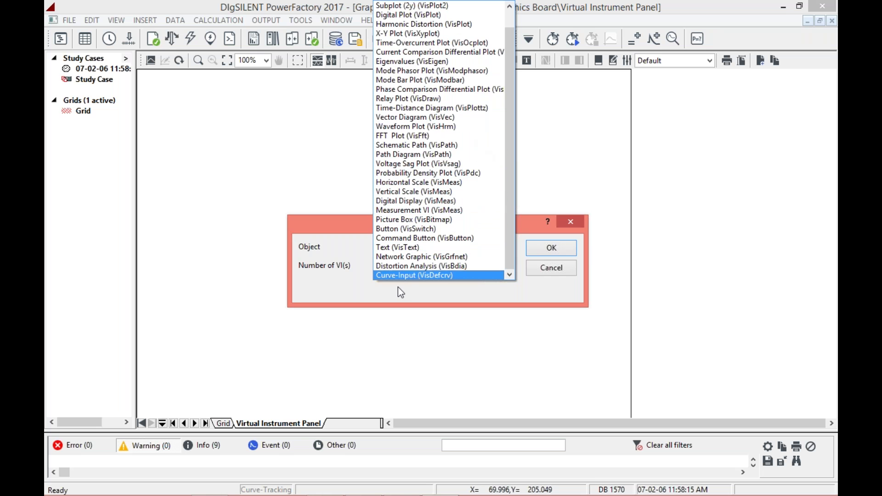
click(386, 289)
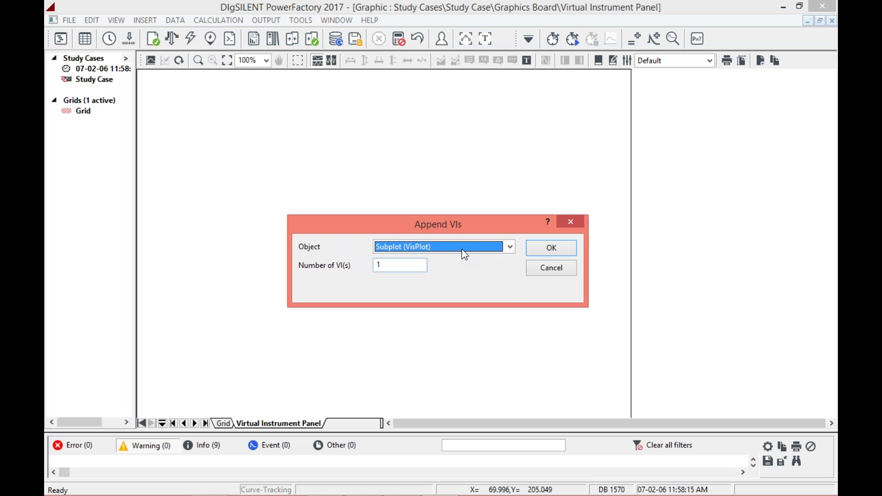
click(550, 248)
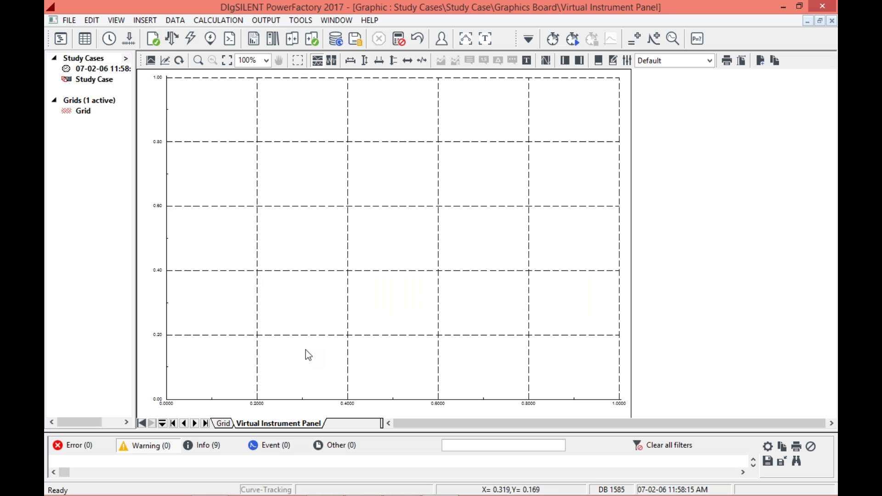
Define results for RMS/EMT simulation for the two-winding transformer between bus 1 and bus 2 in the Grid diagram.
click(223, 423)
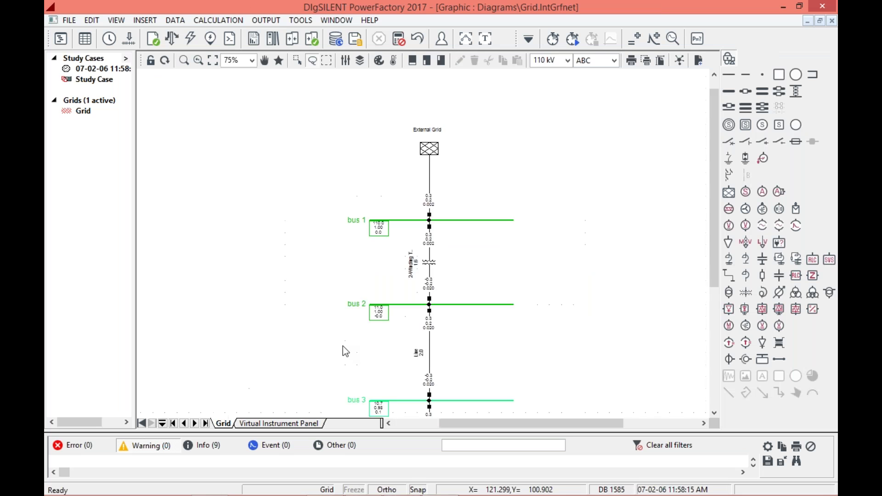
click(278, 422)
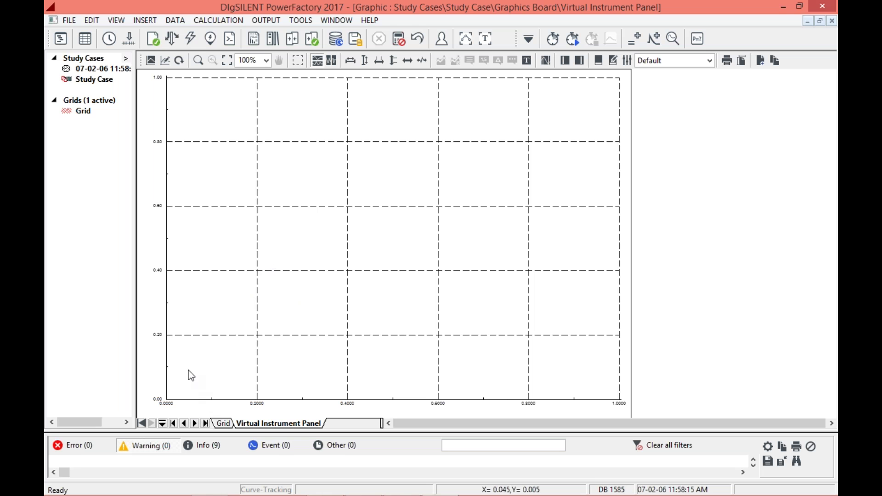
click(224, 423)
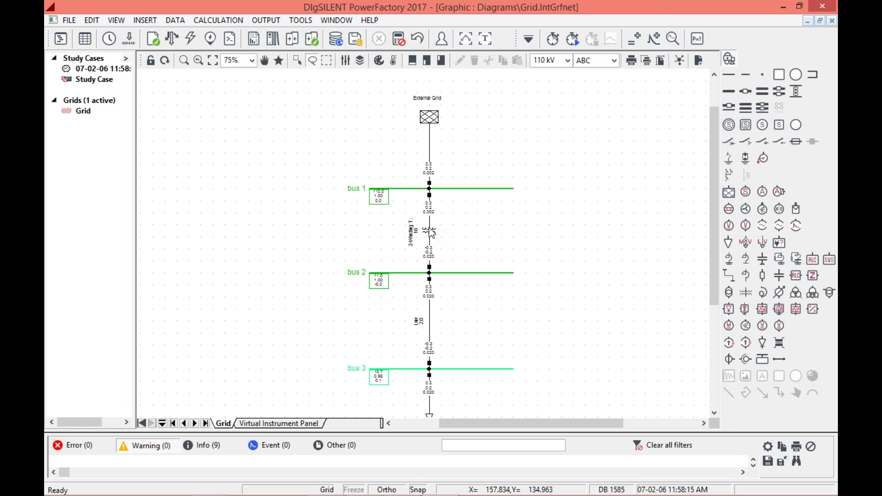
click(430, 233)
right_click(430, 233)
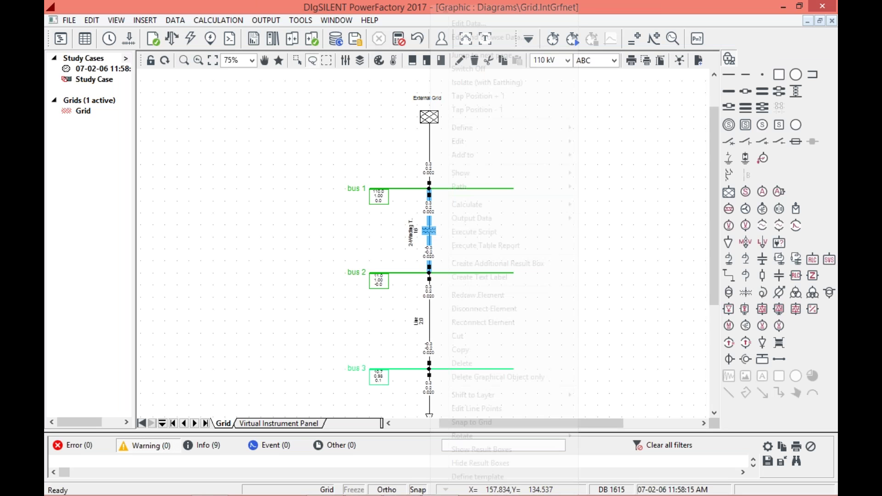
key(Escape)
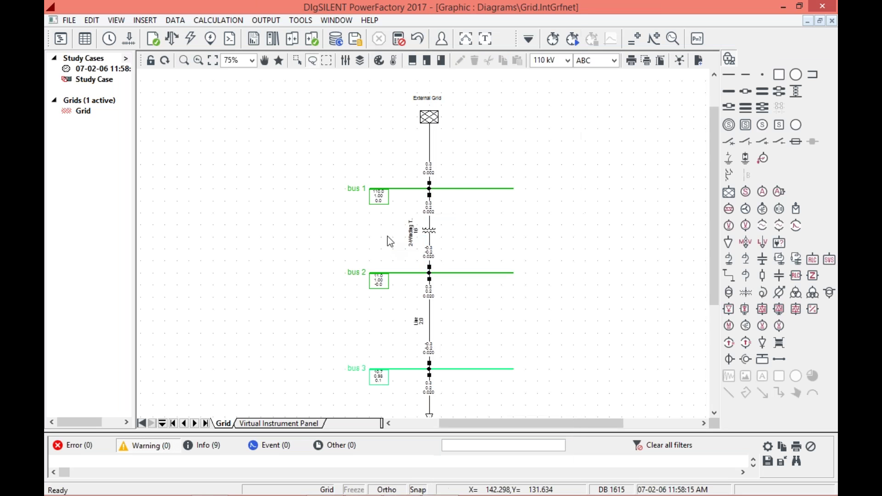
right_click(428, 230)
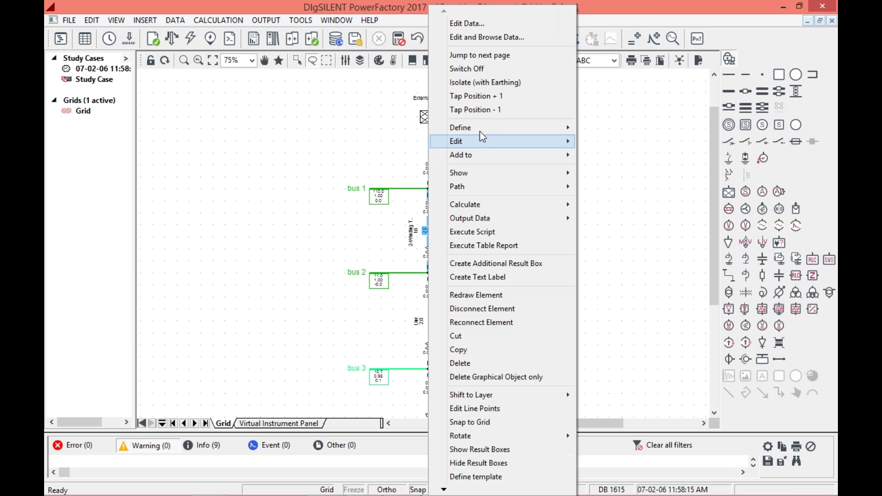
mouse_move(490, 131)
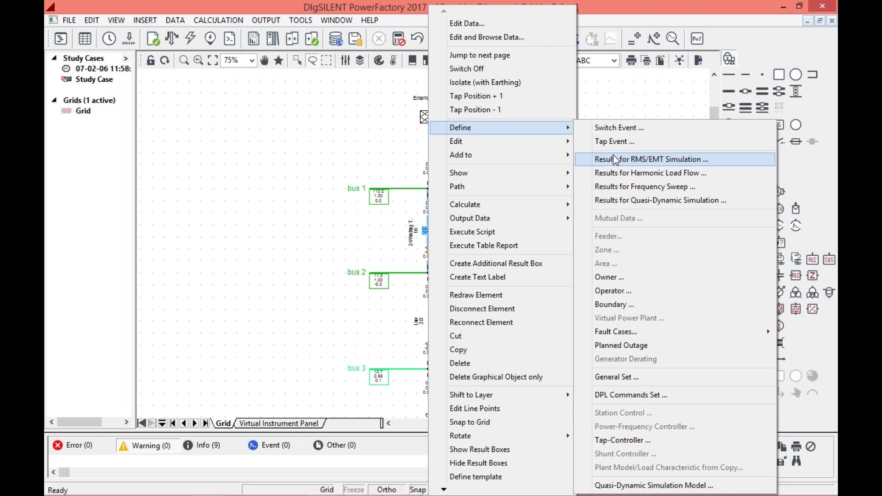
click(616, 160)
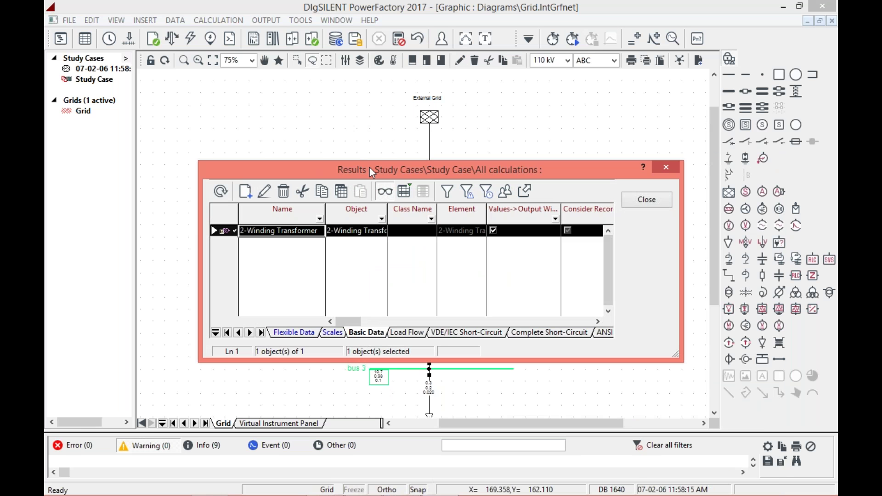
drag(374, 151, 374, 107)
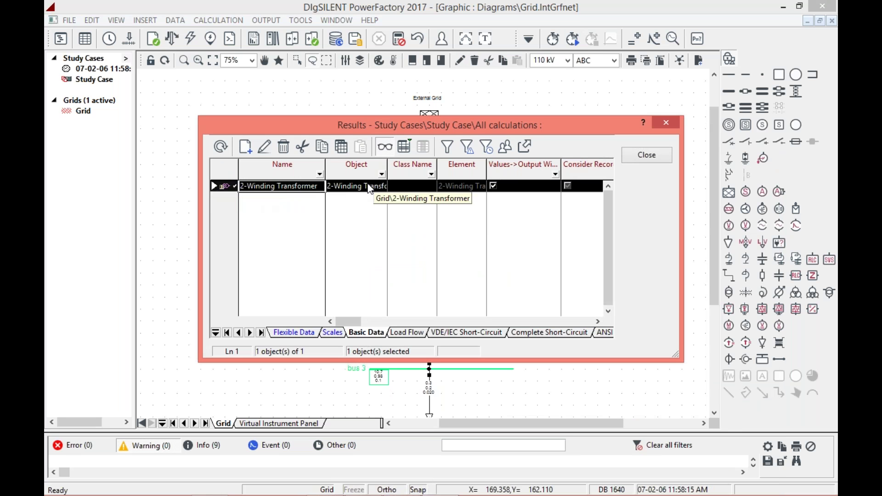
Add the calculation parameter Loading in % to the transformer's selected load flow variables and close the results list.
double_click(216, 188)
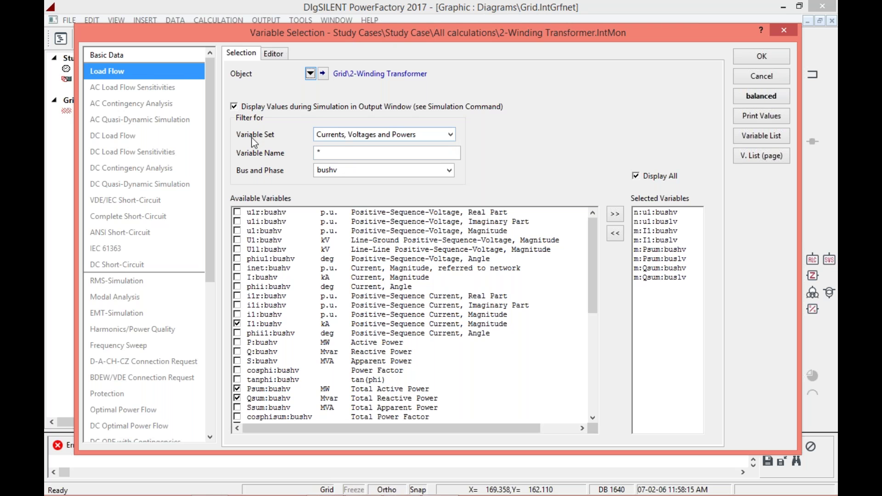
click(362, 140)
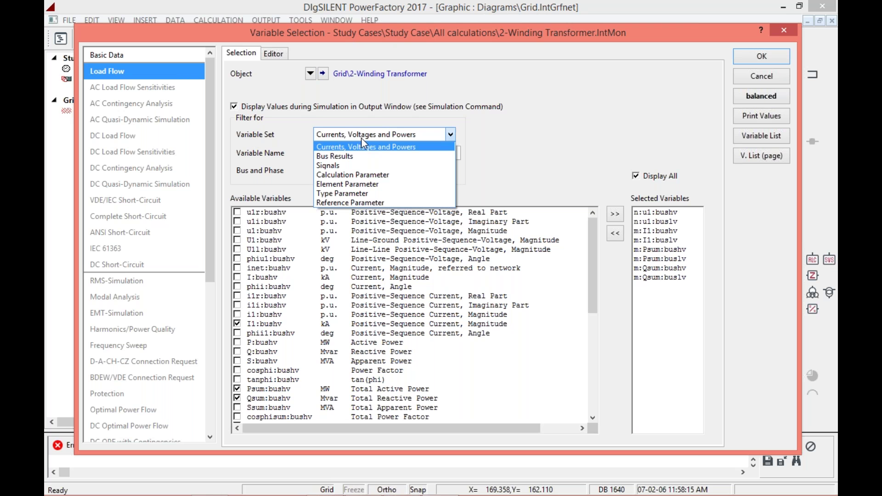
click(379, 176)
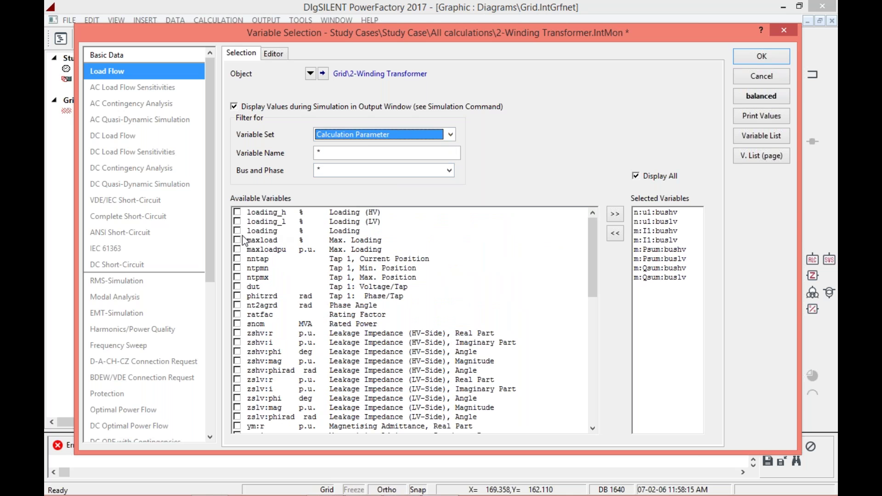
click(237, 231)
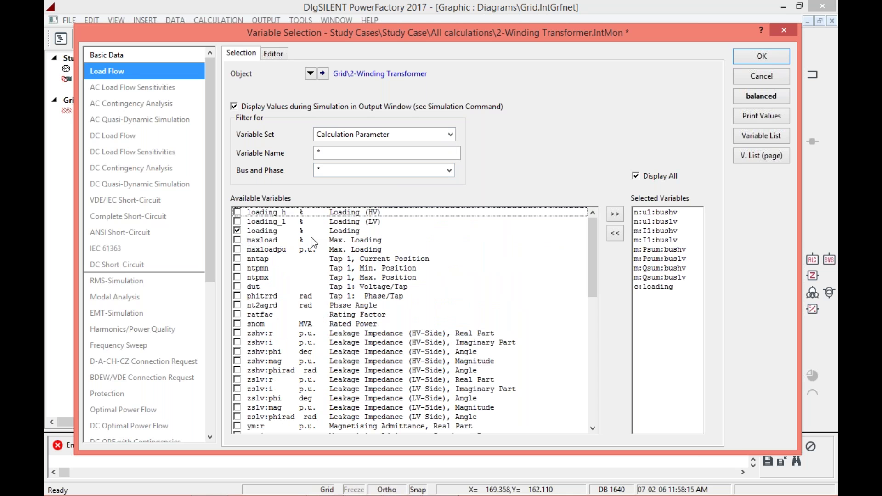
click(751, 62)
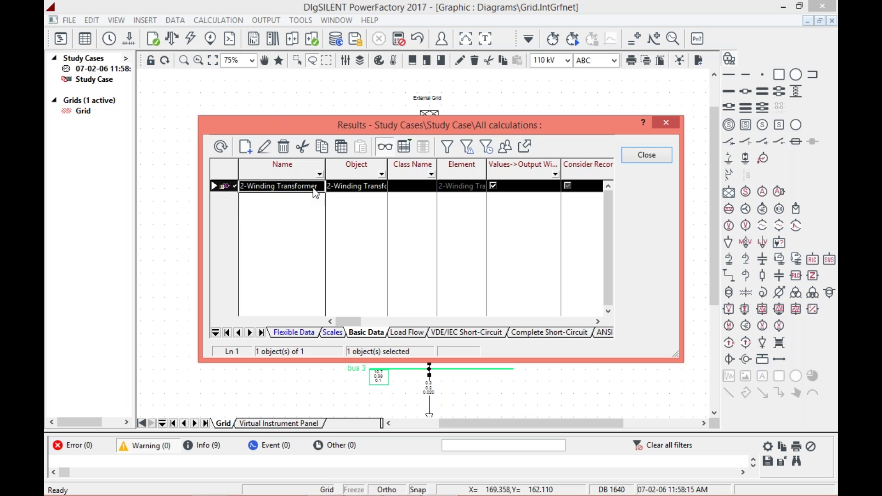
click(652, 156)
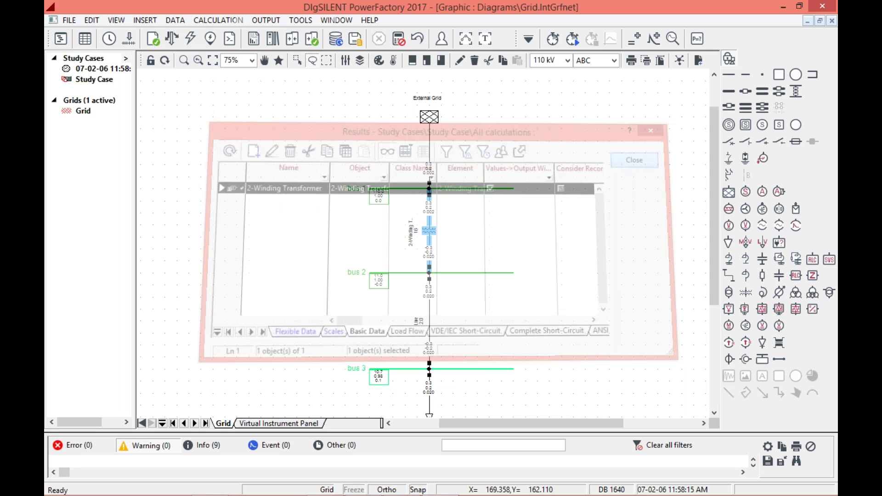
Define results for RMS/EMT simulation for bus 3 and check its variable selection without changing it.
scroll(563, 255, down, 1)
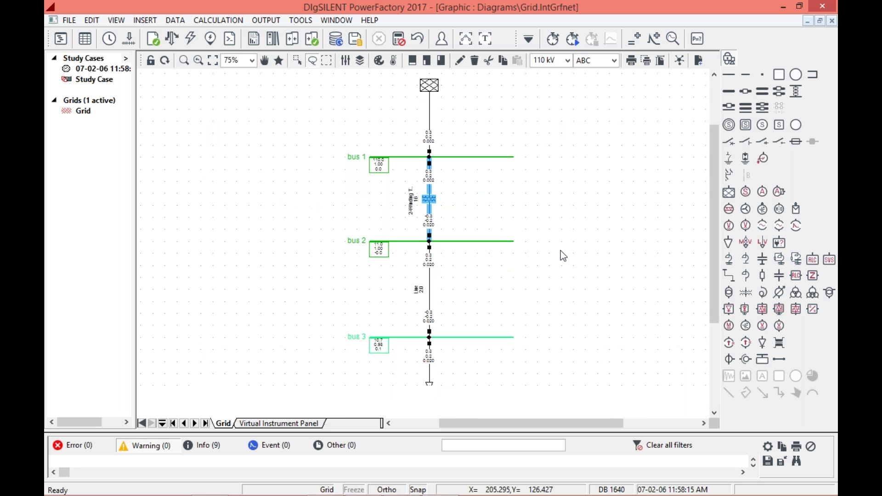
click(435, 339)
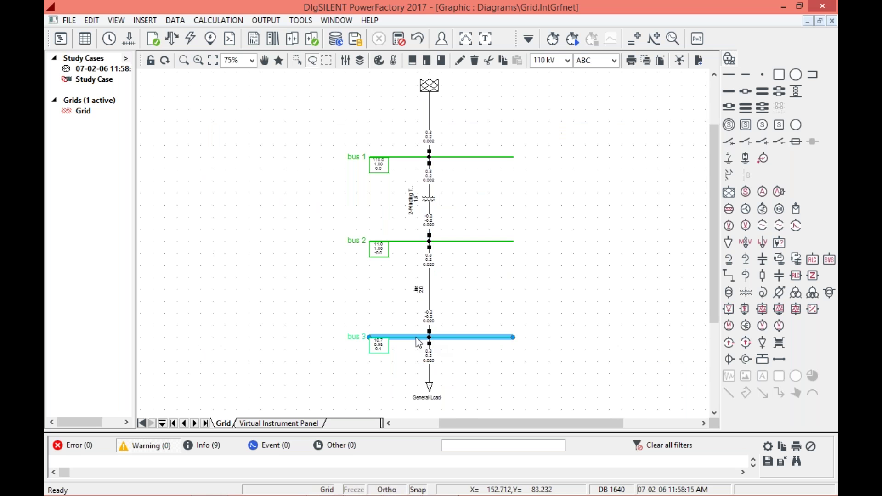
right_click(416, 342)
mouse_move(556, 167)
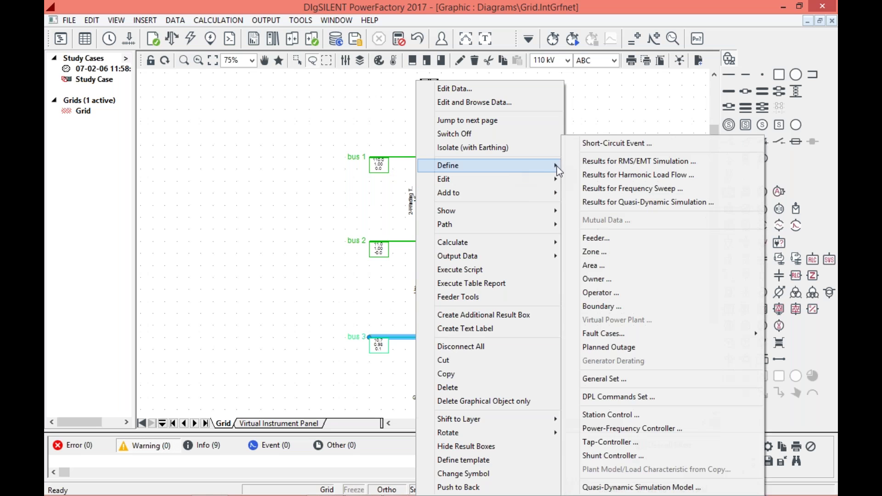
click(585, 162)
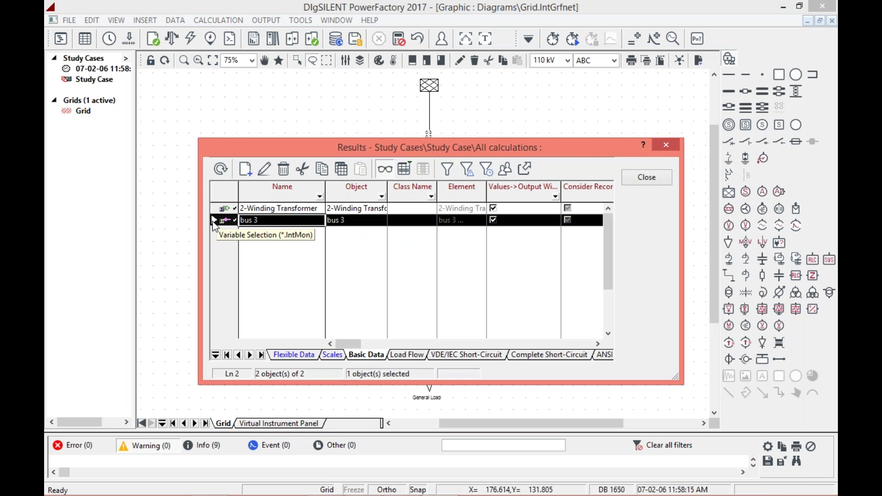
double_click(214, 222)
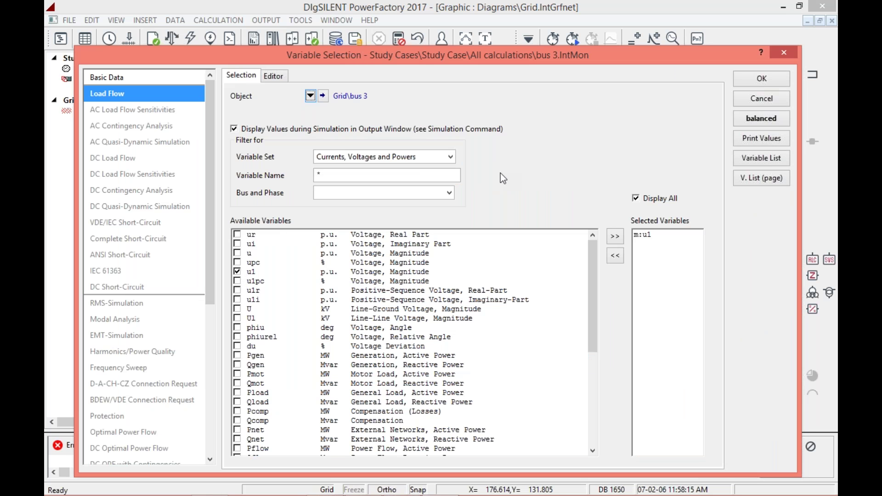
click(756, 97)
click(648, 175)
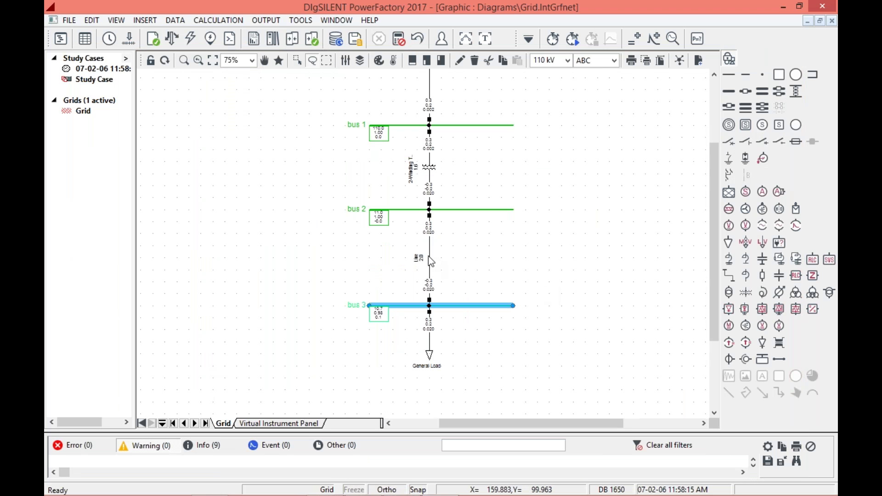
Define results for RMS/EMT simulation for the line between bus 2 and bus 3.
click(429, 228)
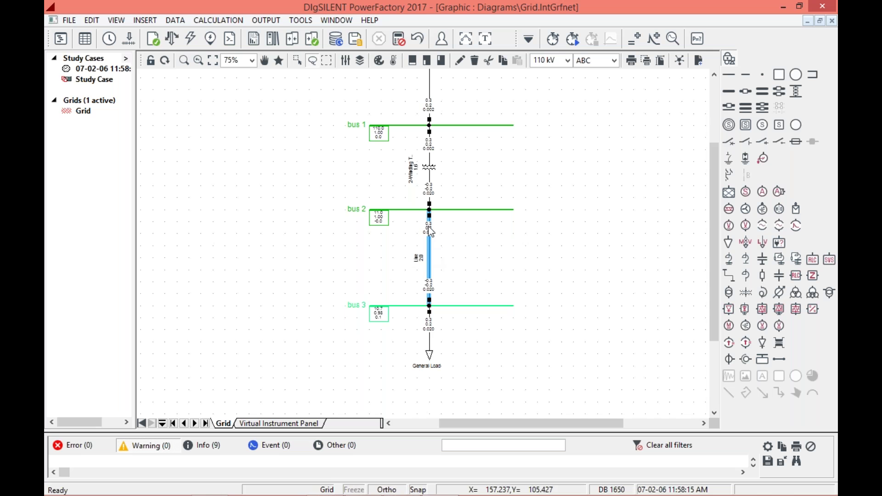
right_click(428, 254)
mouse_move(574, 134)
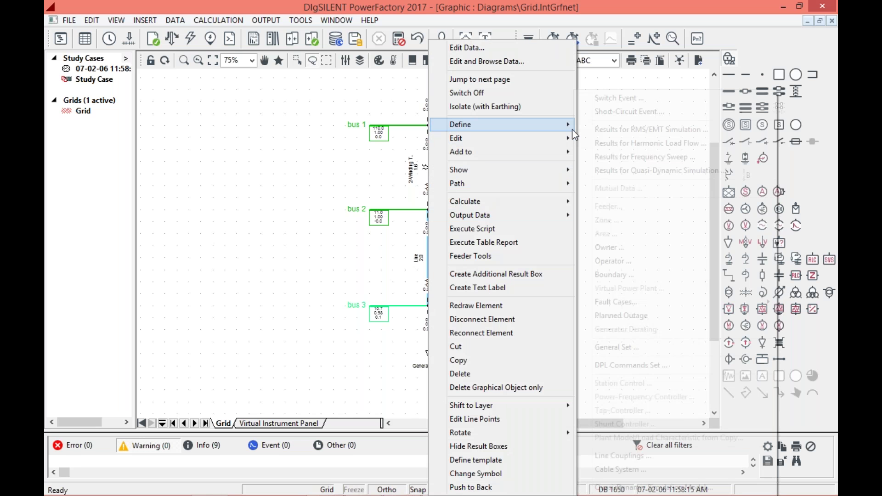
click(603, 127)
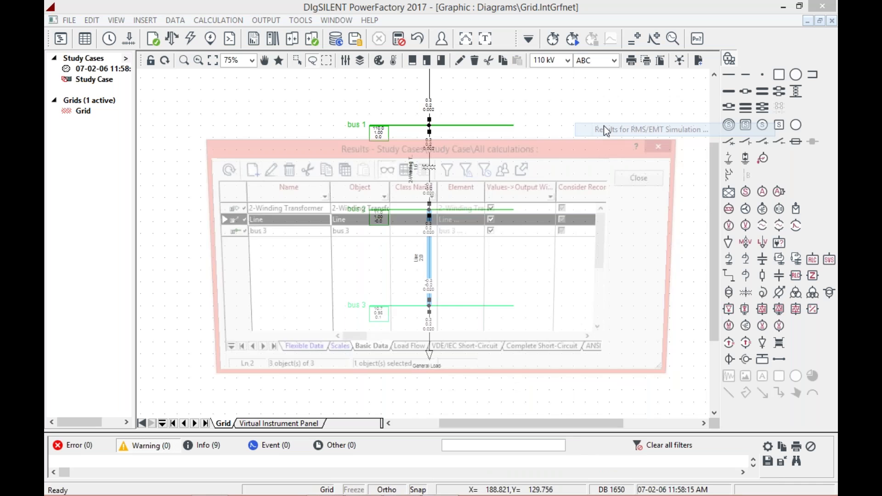
Add the calculation parameter Loading in % to the line's selected load flow variables and close the results list.
double_click(216, 225)
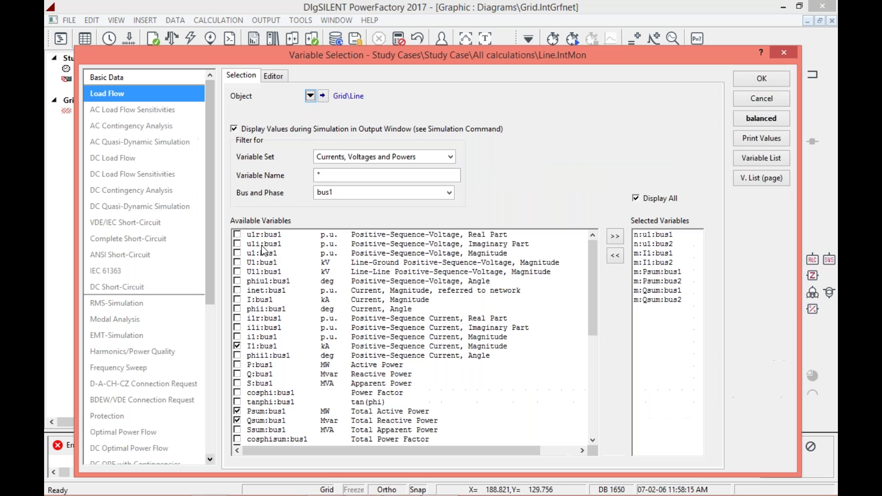
click(362, 159)
click(357, 168)
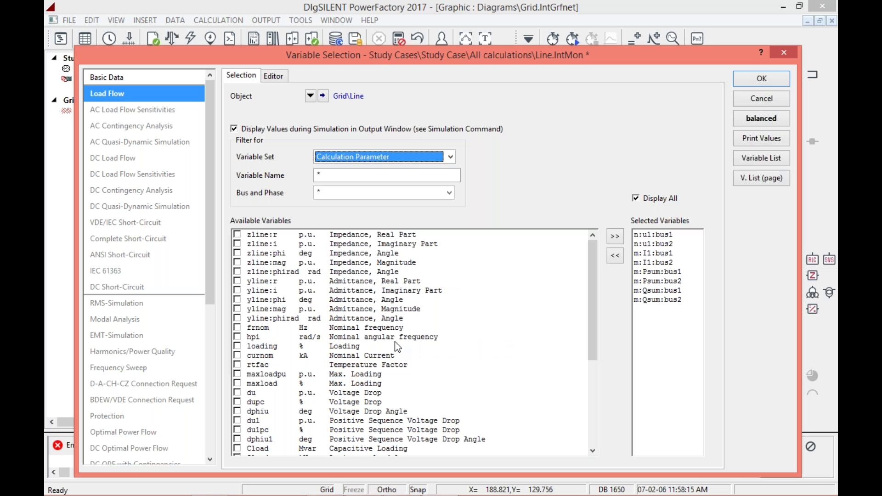
drag(590, 298, 589, 387)
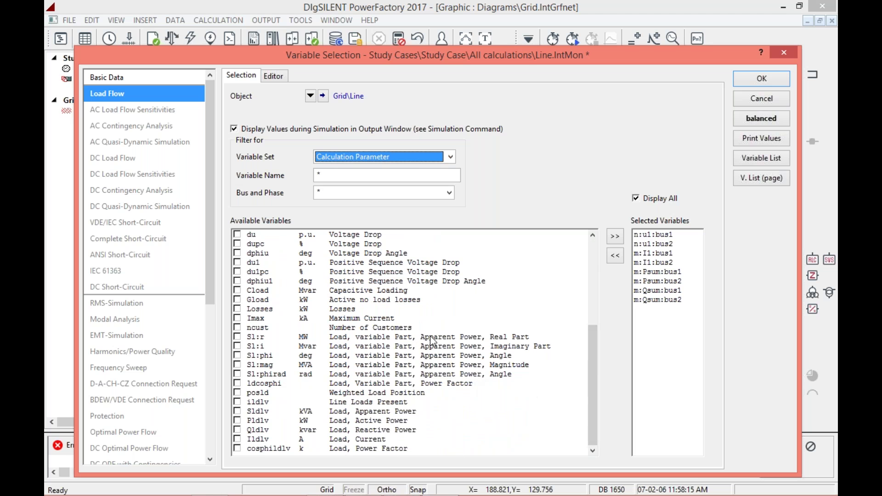
drag(591, 363, 590, 343)
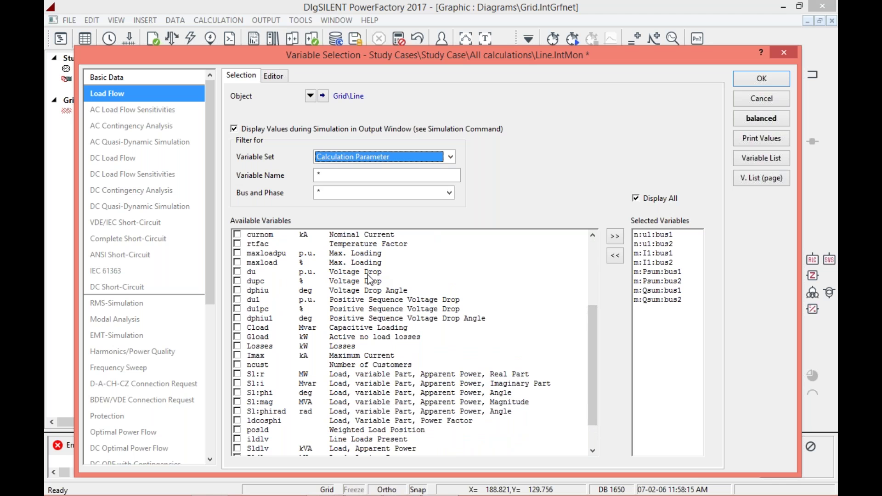
drag(597, 342, 595, 329)
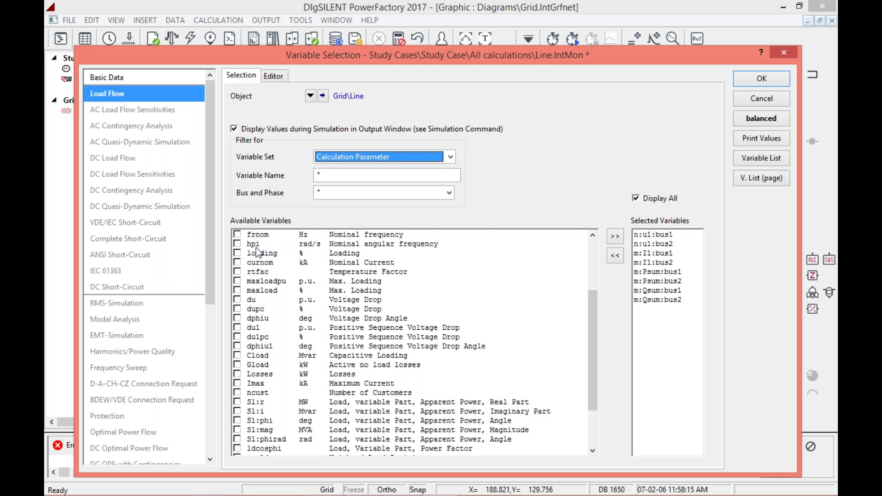
click(239, 258)
click(237, 254)
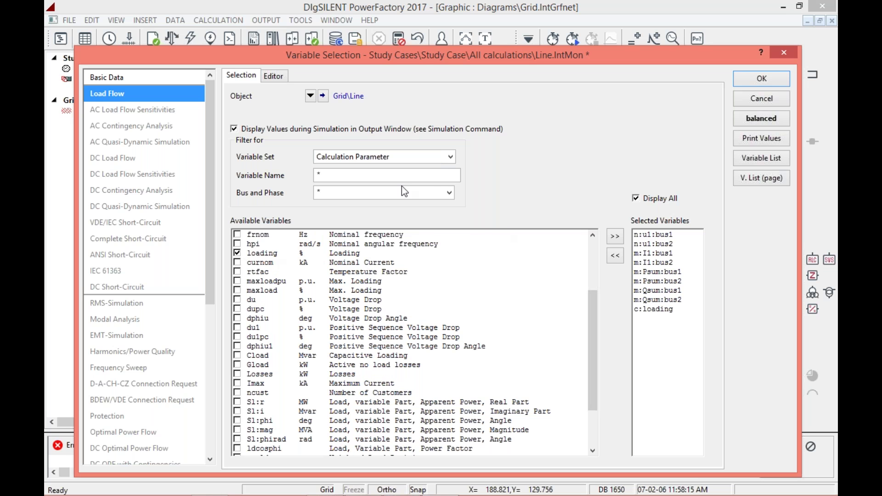
click(762, 80)
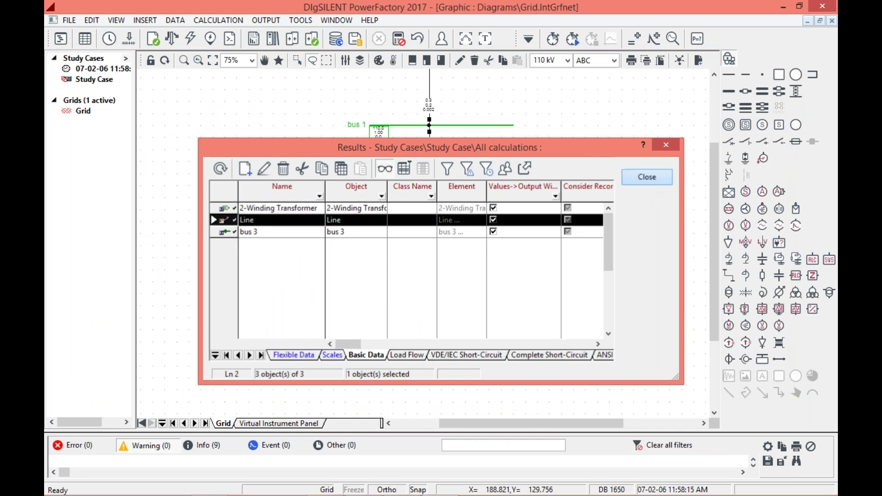
key(Escape)
Define results for RMS/EMT simulation for bus 1, check its variable selection without changing it and close the results list.
scroll(609, 271, up, 1)
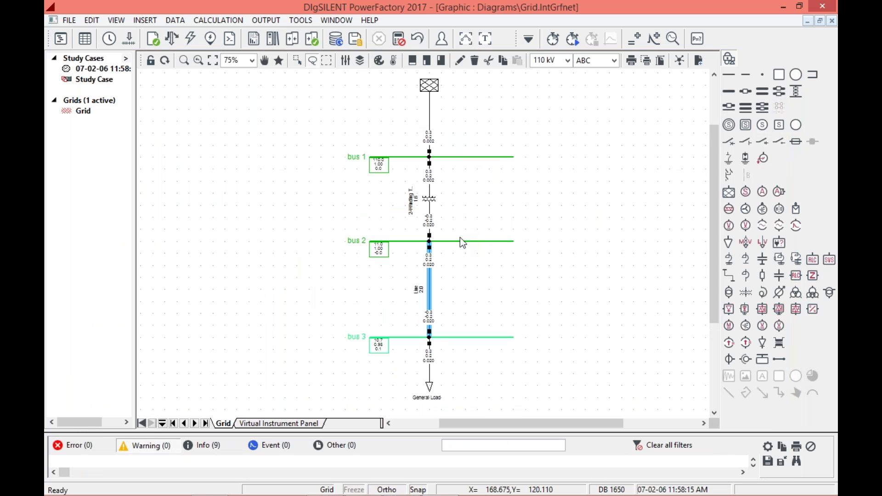
right_click(456, 156)
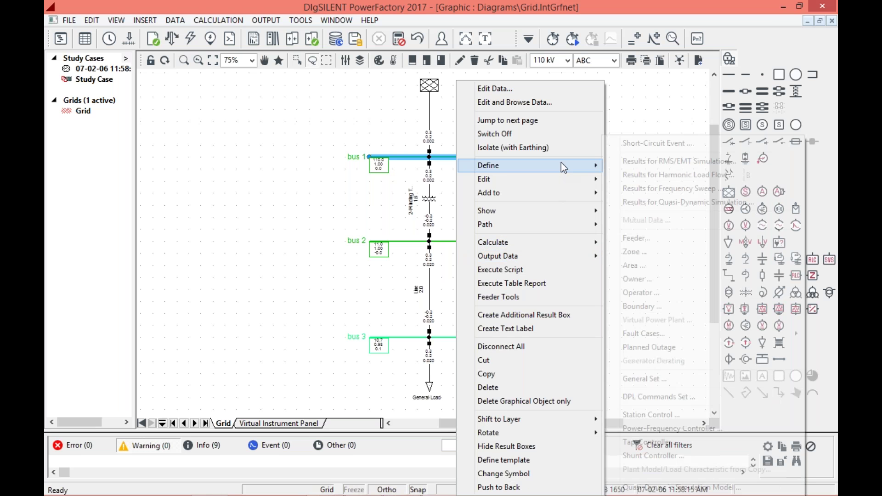
mouse_move(562, 165)
click(644, 162)
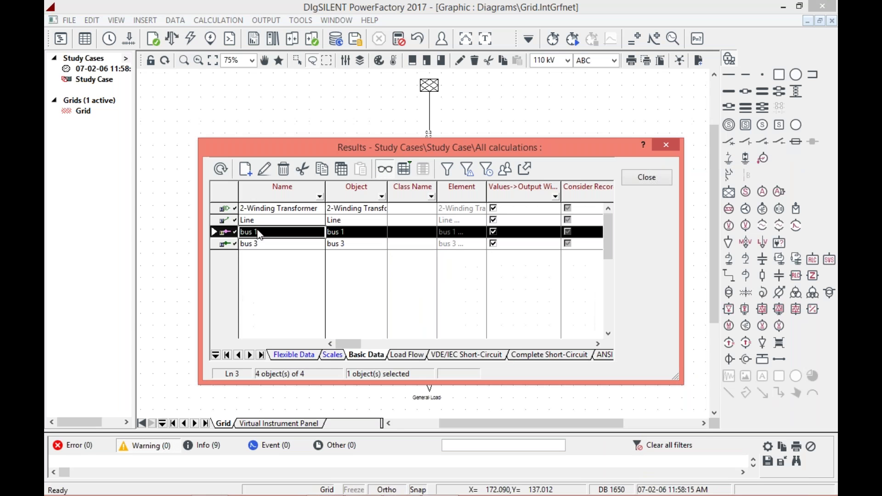
double_click(217, 235)
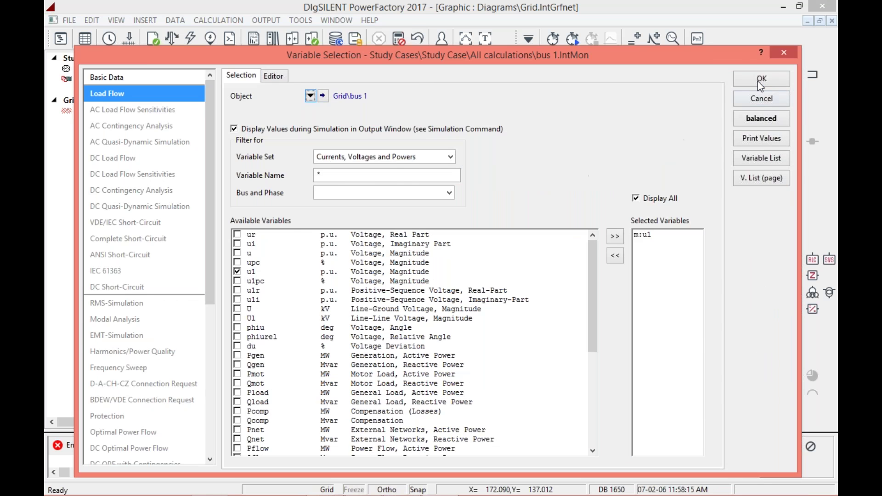
click(758, 81)
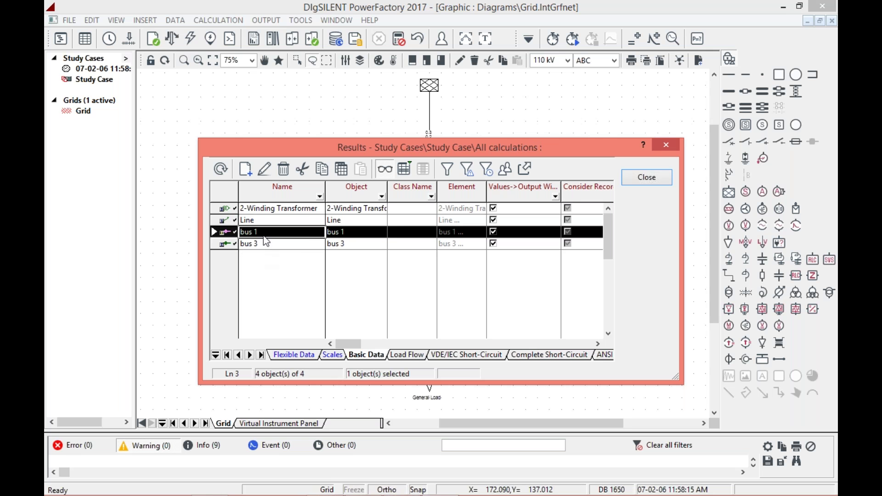
click(630, 177)
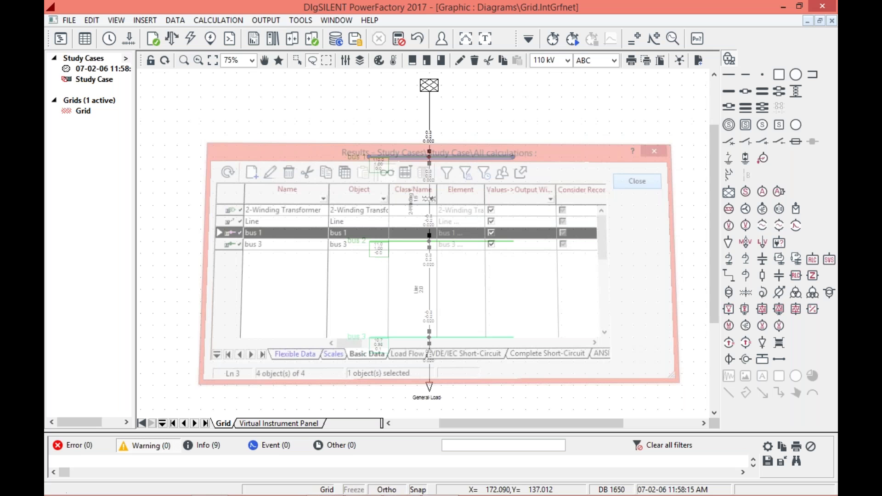
Open the subplot's settings in the Virtual Instrument Panel and assign its first curve the All calculations result file and the 2-Winding Transformer element.
click(295, 423)
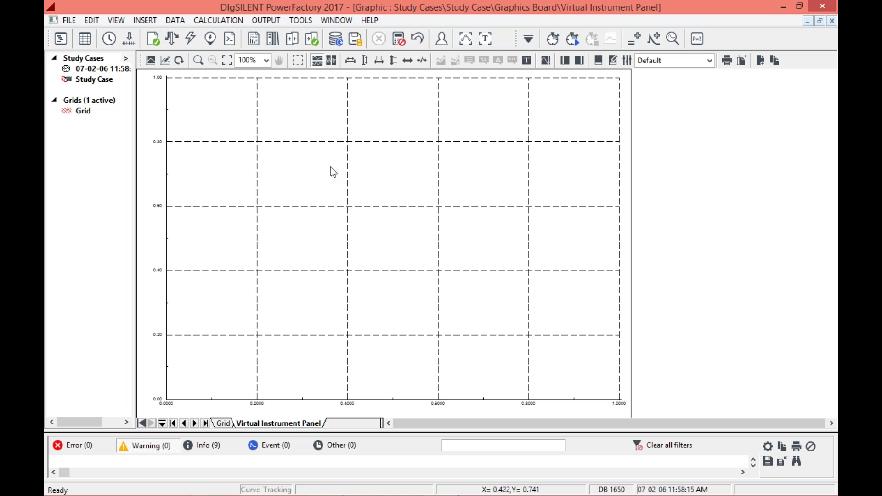
click(288, 182)
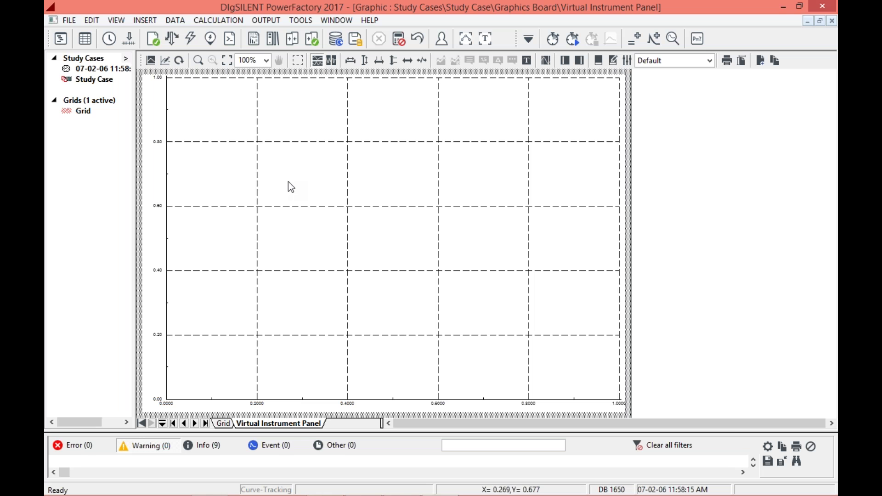
double_click(288, 181)
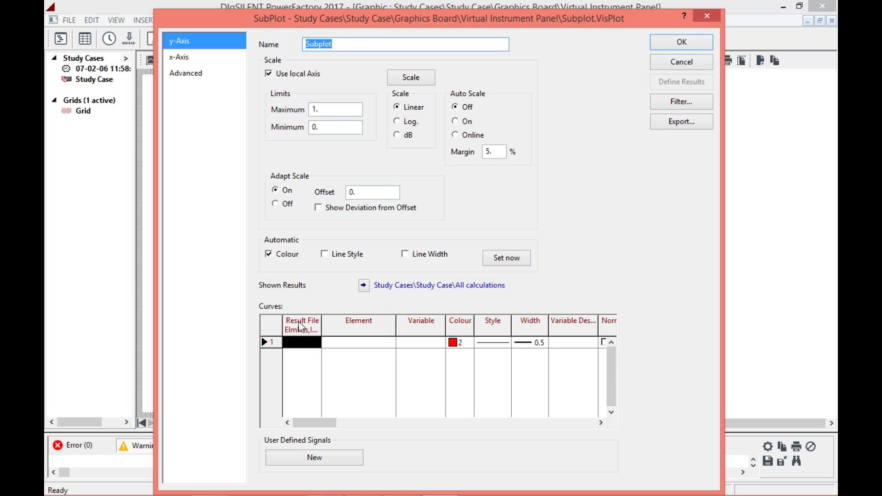
double_click(302, 347)
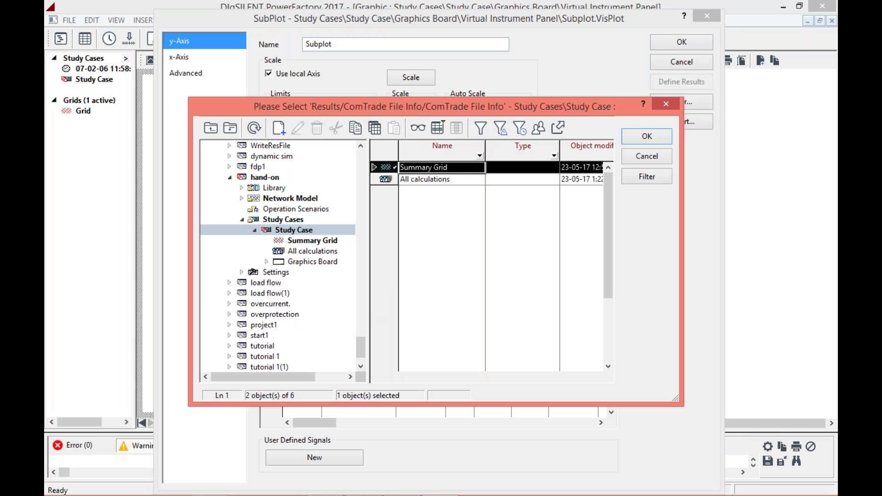
click(389, 181)
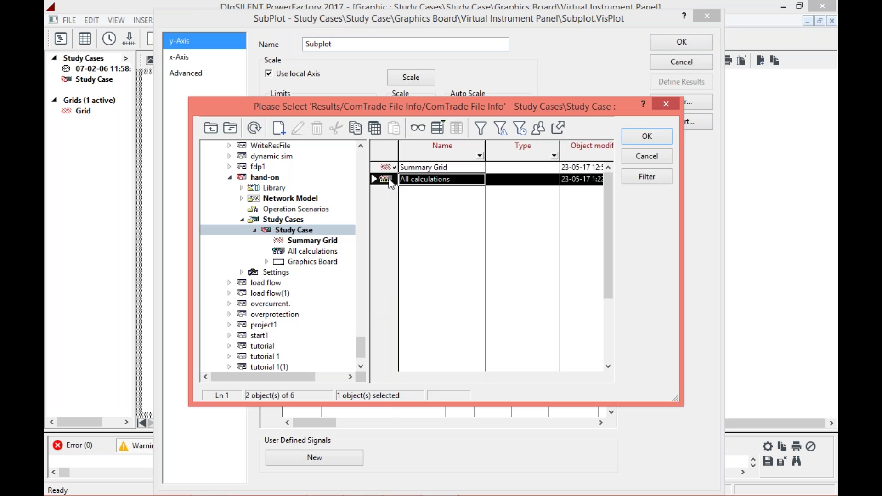
click(635, 138)
click(362, 348)
double_click(361, 347)
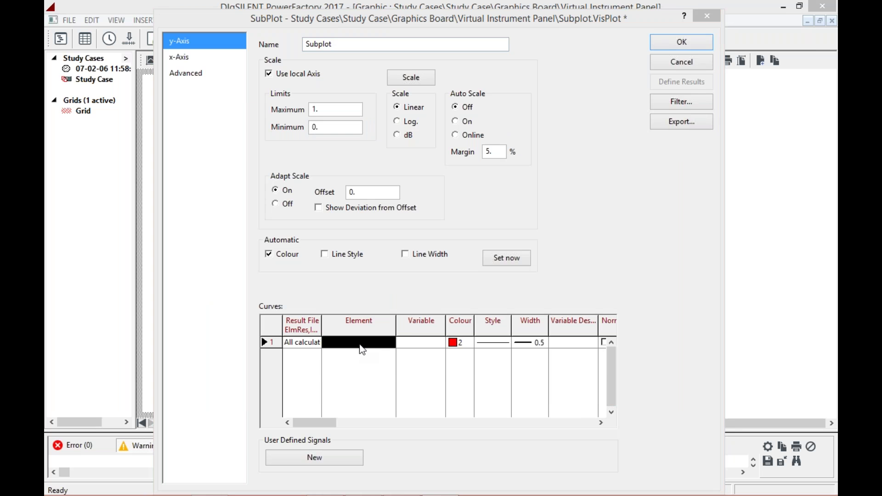
click(214, 236)
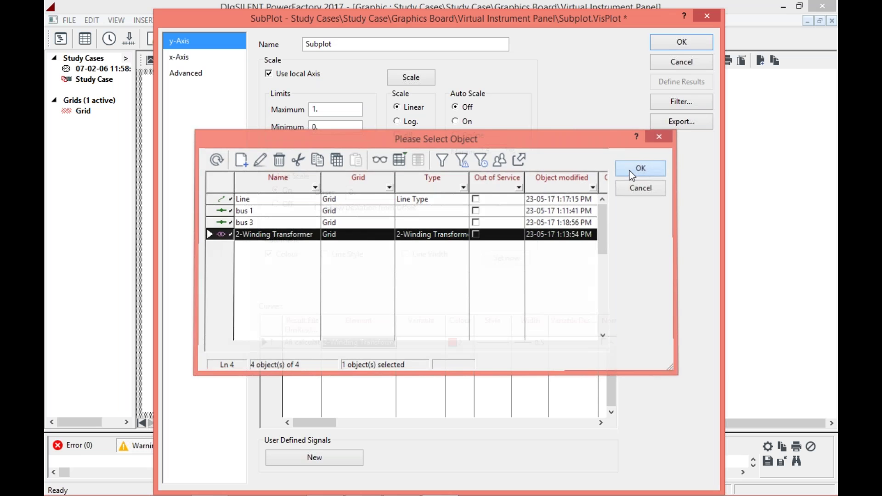
click(632, 176)
Insert a curve row above the transformer's with the All calculations result file and the Line element.
right_click(285, 400)
click(302, 309)
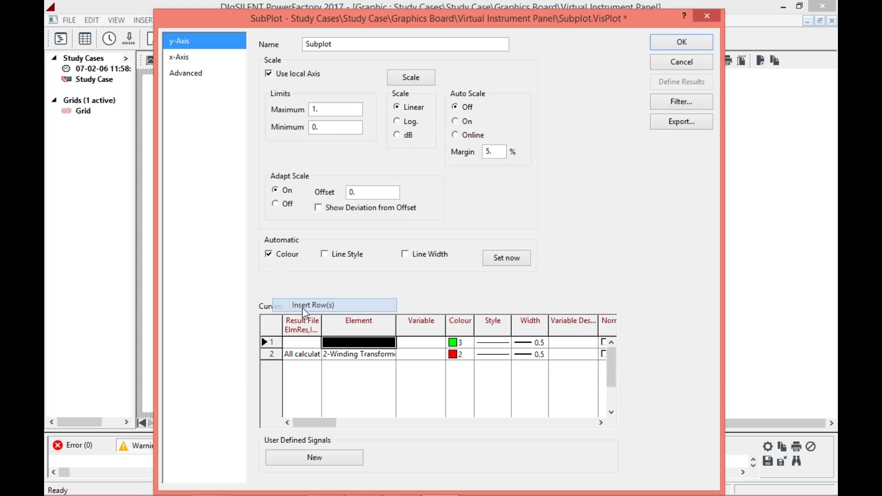
click(298, 348)
double_click(298, 350)
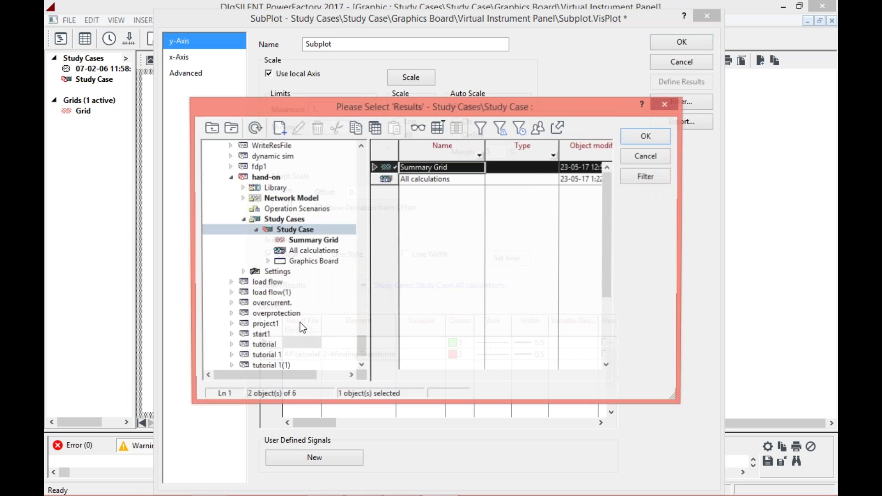
double_click(441, 179)
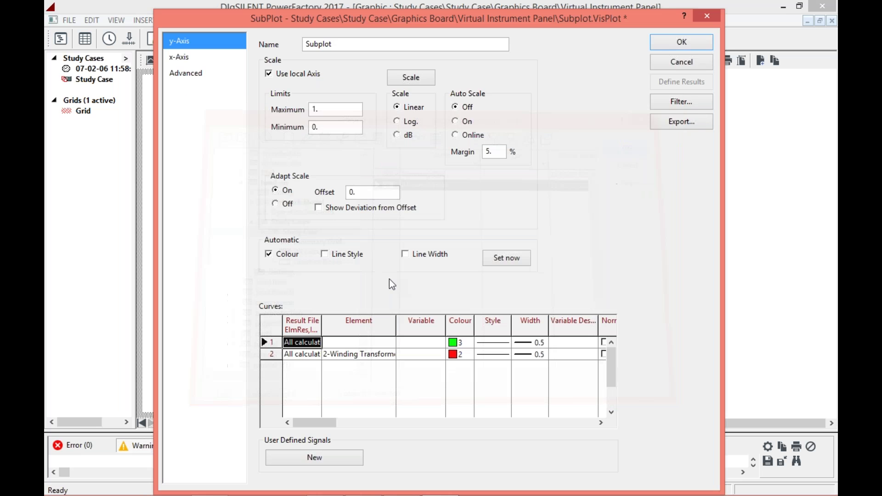
double_click(358, 342)
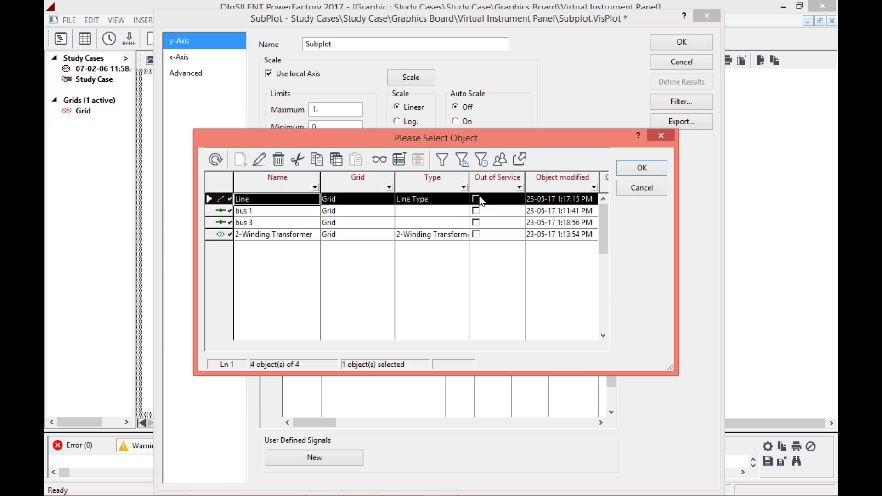
click(633, 170)
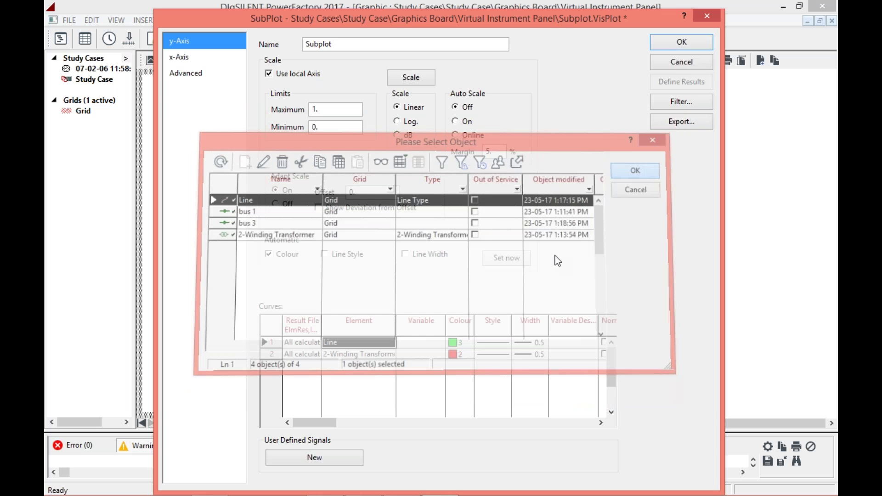
Insert another curve row above the line's with the All calculations result file and bus 1 as element.
right_click(263, 366)
click(310, 314)
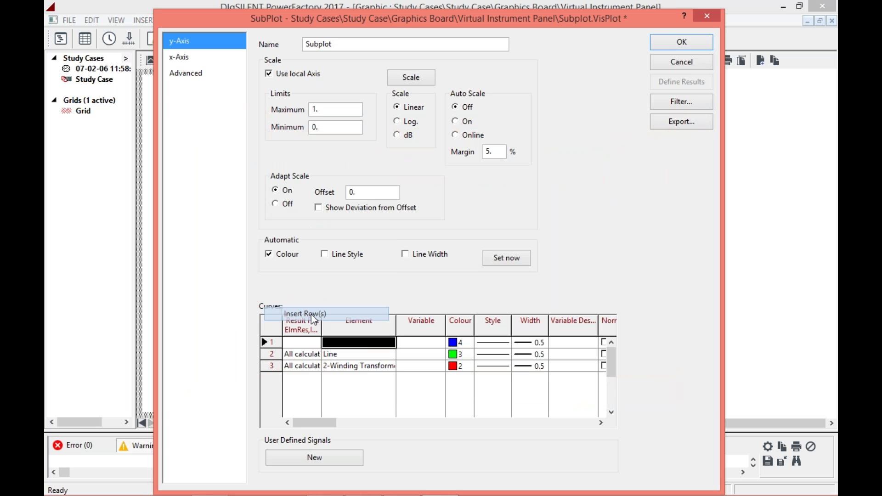
double_click(288, 342)
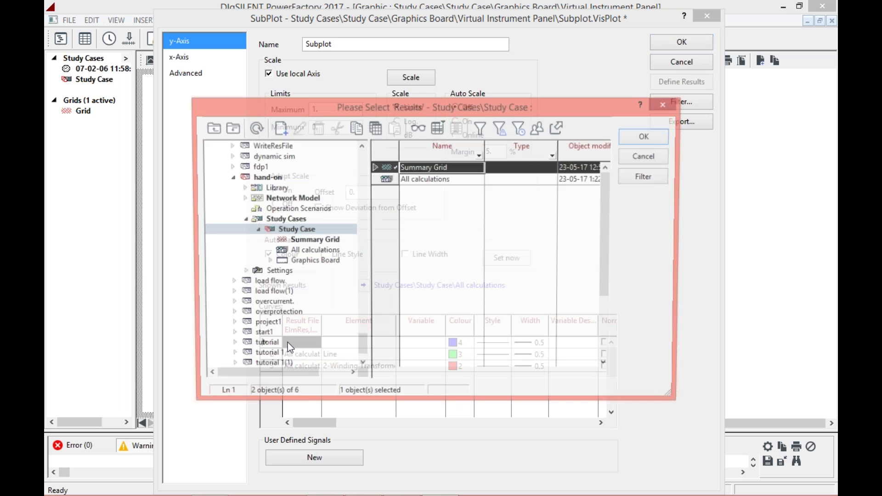
double_click(424, 179)
double_click(345, 340)
click(244, 211)
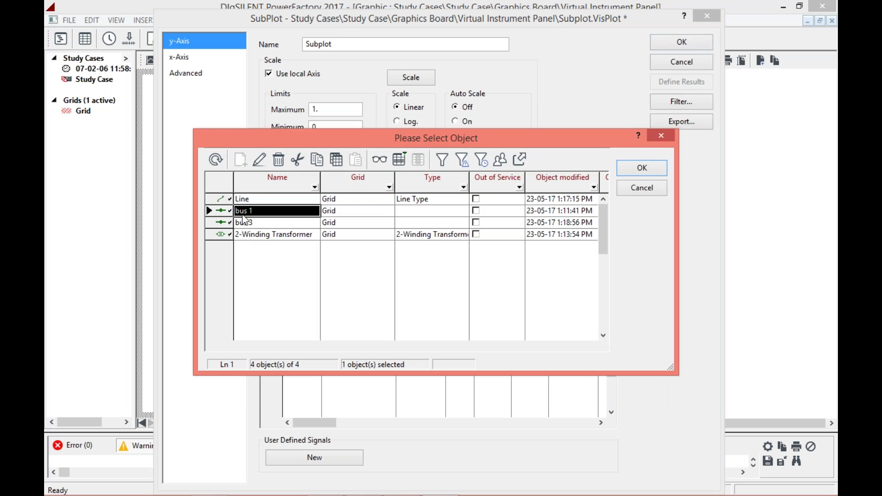
click(625, 170)
Insert a curve row above bus 1's with the All calculations result file and bus 3 as element.
right_click(273, 370)
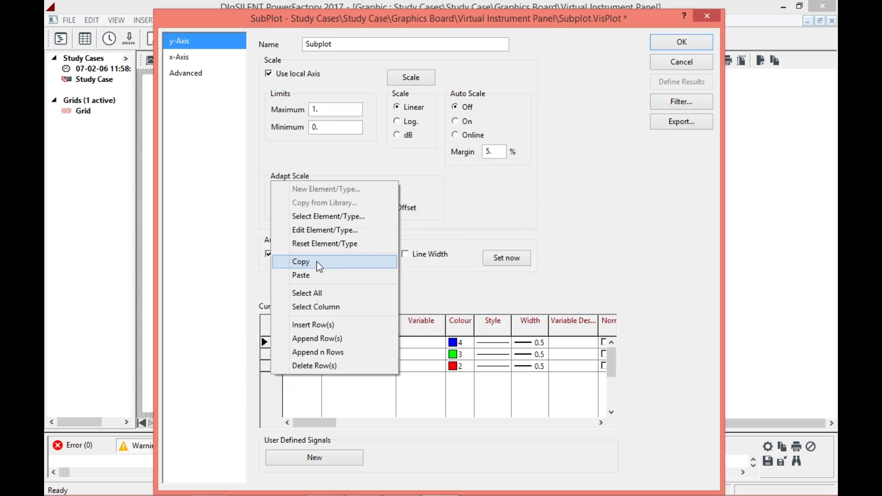
click(298, 325)
click(299, 343)
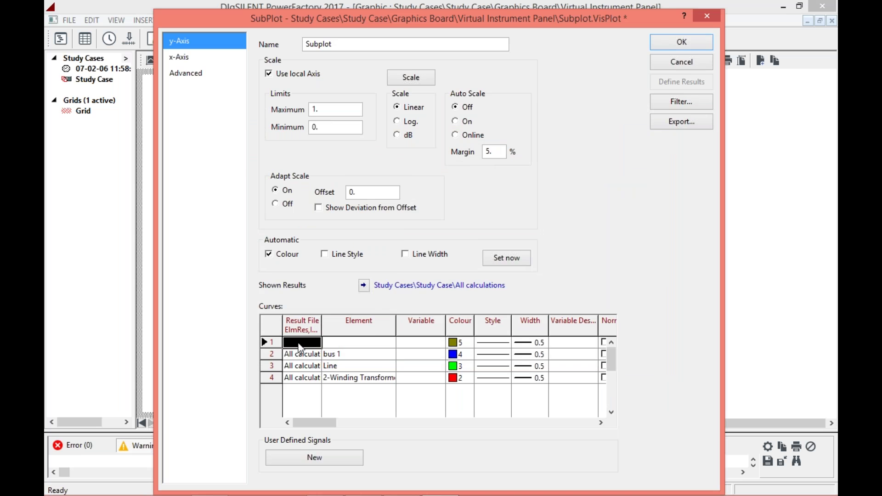
double_click(299, 346)
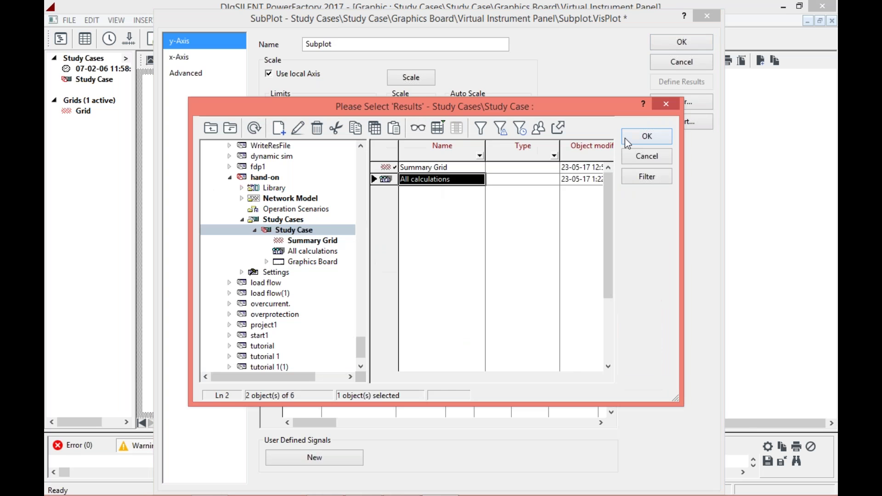
key(Return)
click(349, 341)
double_click(349, 341)
click(243, 223)
click(636, 171)
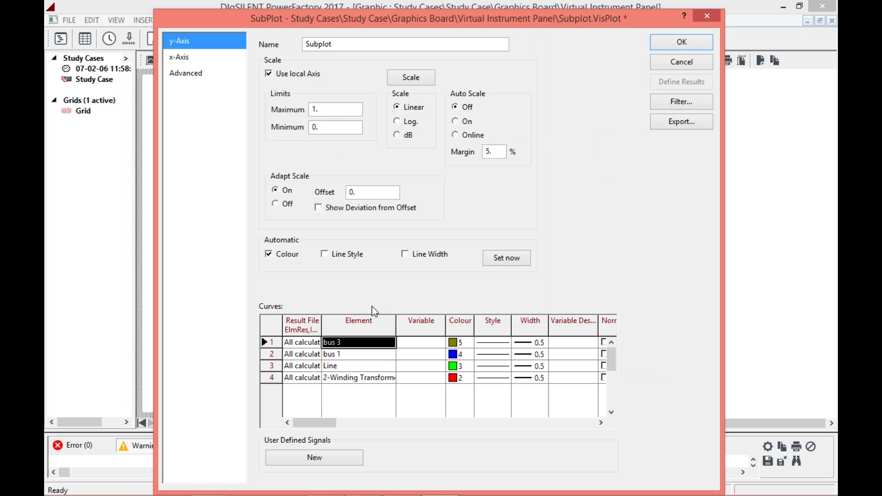
Assign the variable m:u1 (u1, Magnitude) to the bus 3 and bus 1 curves of the subplot.
click(410, 343)
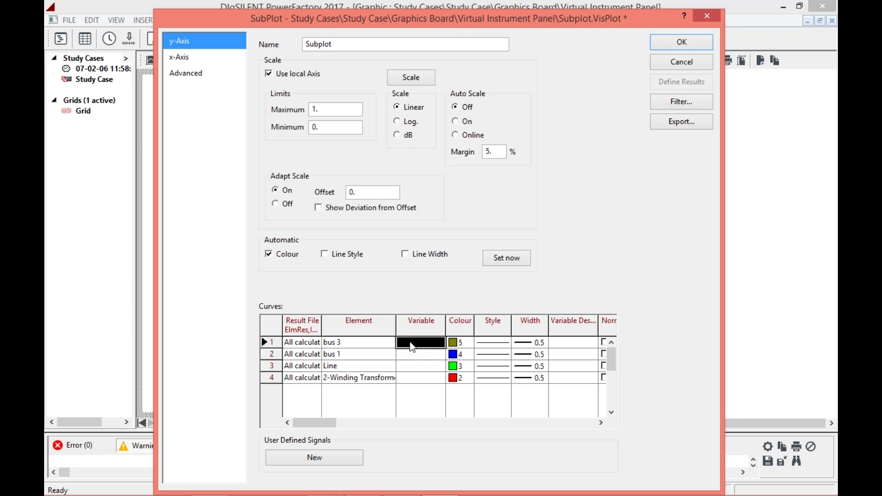
double_click(411, 348)
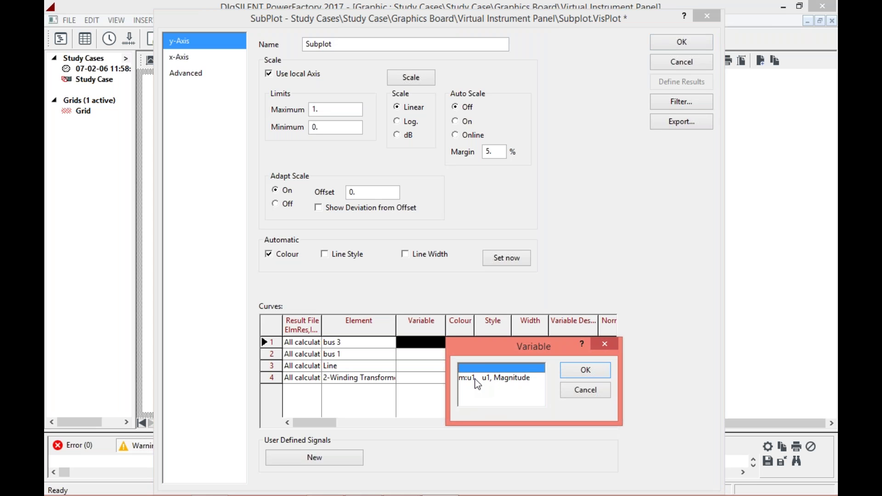
click(478, 379)
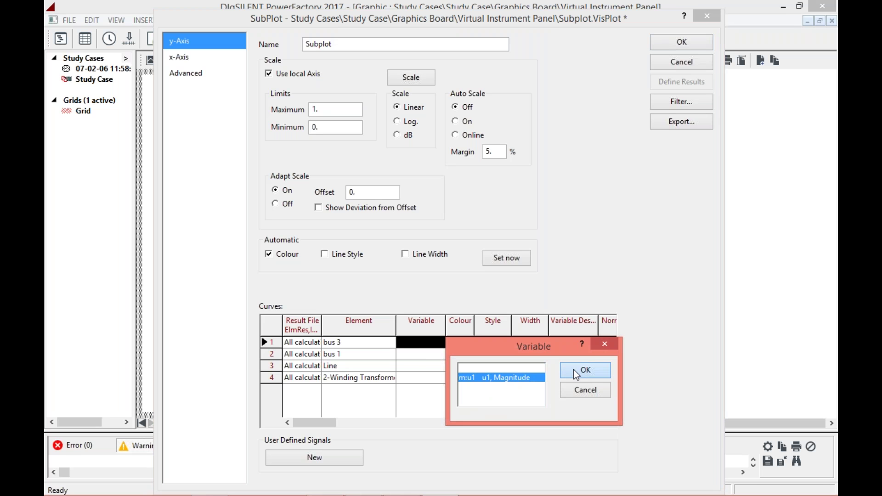
click(574, 369)
double_click(422, 362)
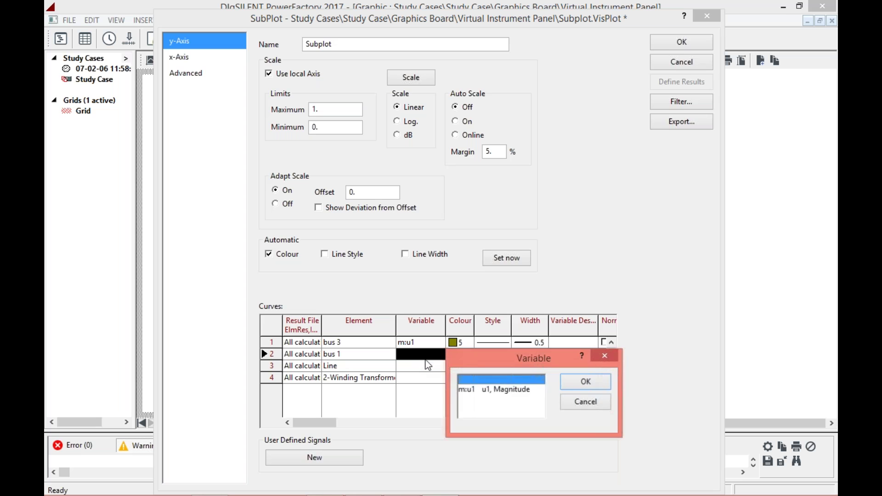
click(586, 383)
Assign the variable c:loading to the Line and 2-Winding Transformer curves.
double_click(413, 370)
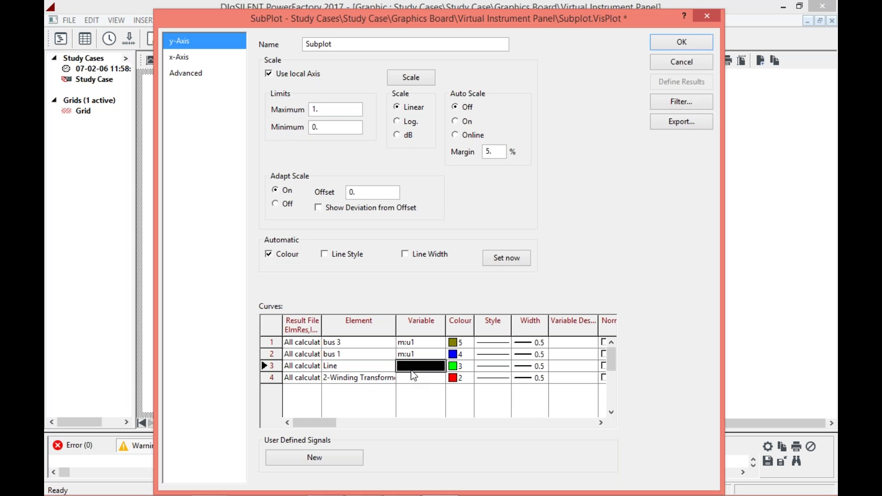
click(506, 340)
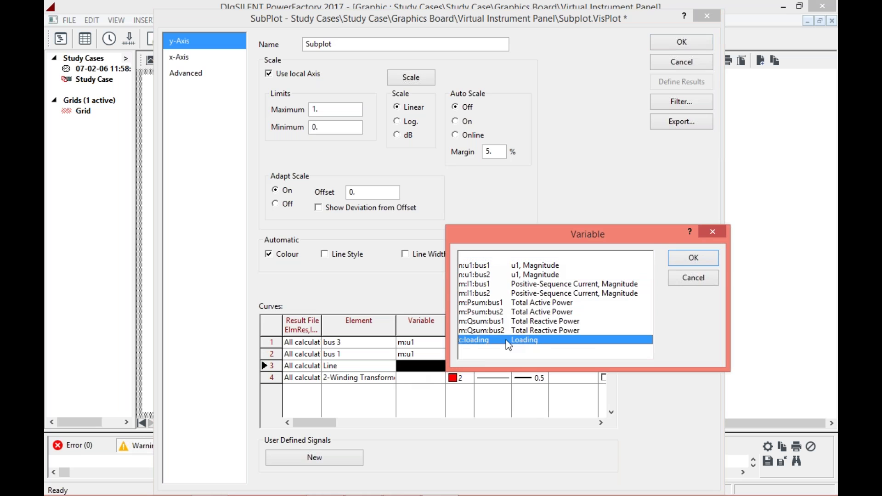
click(689, 263)
double_click(397, 379)
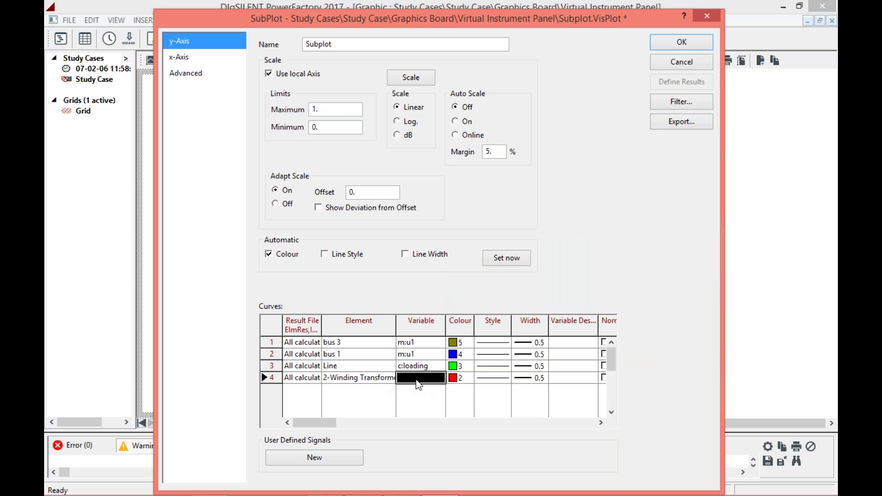
click(526, 353)
click(697, 269)
Examine the colours and line styles available for the bus 3 curve.
click(468, 345)
double_click(470, 347)
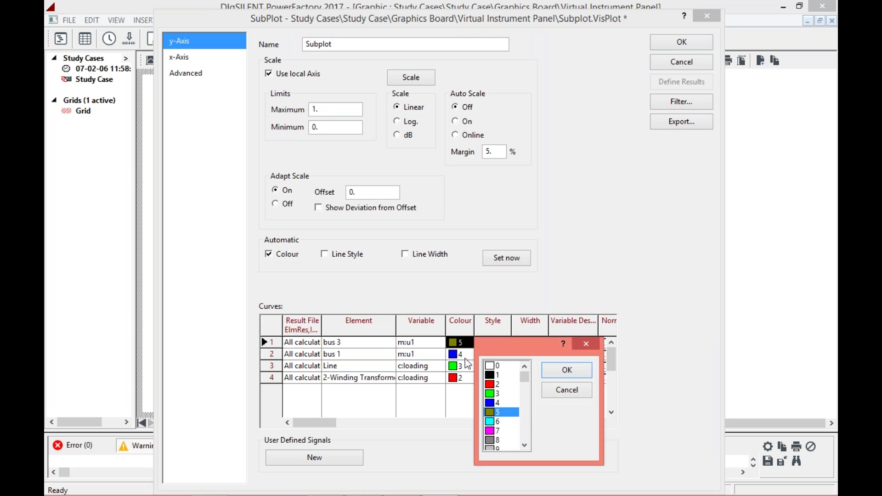
click(567, 370)
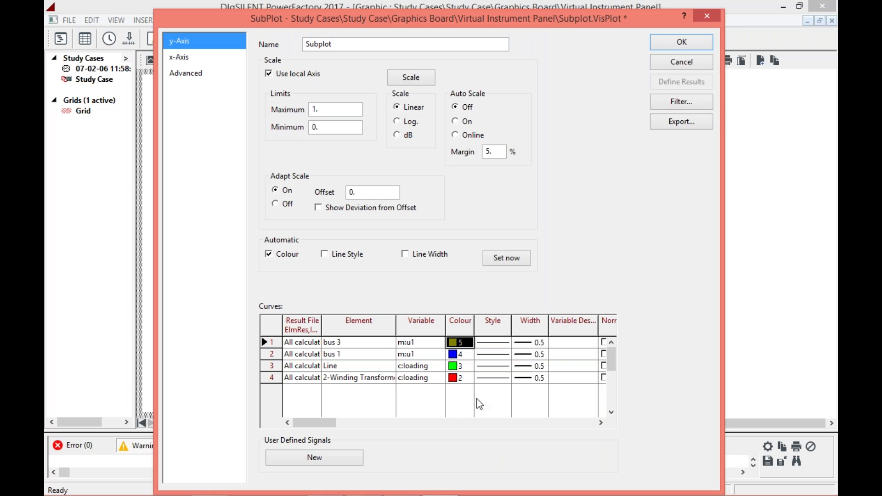
double_click(491, 344)
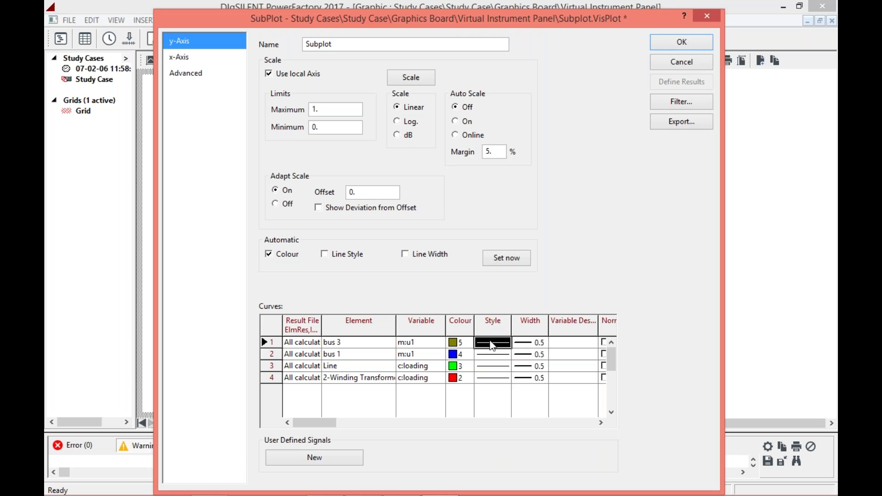
click(599, 445)
click(599, 444)
click(599, 444)
click(641, 390)
Set the bus 3 curve's line style to dashed and the Line curve's style to dotted.
double_click(498, 344)
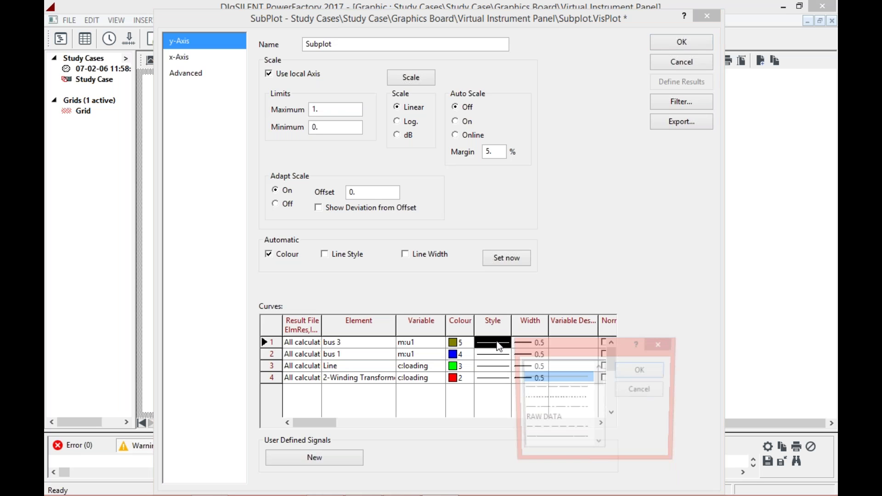
click(532, 386)
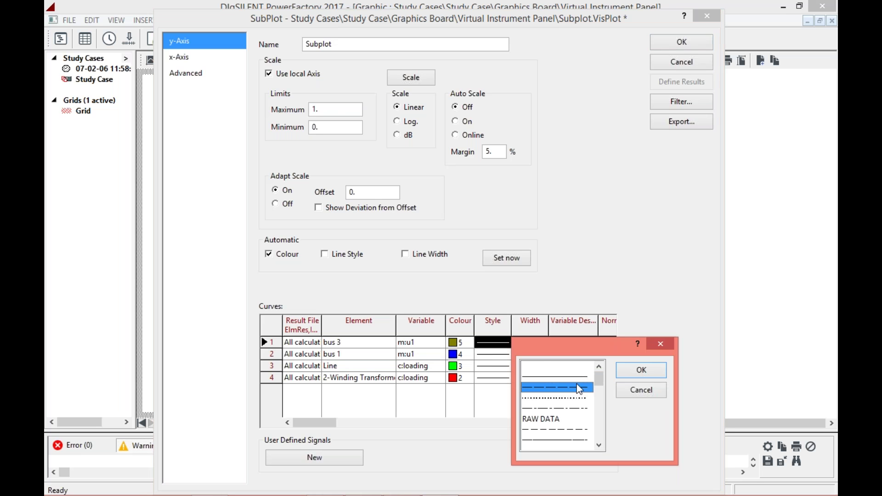
click(633, 372)
click(496, 367)
double_click(499, 371)
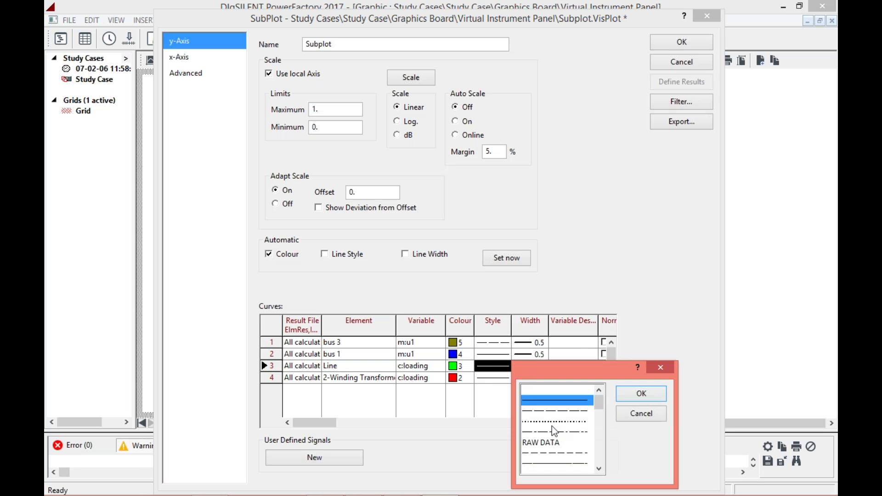
click(548, 422)
click(641, 393)
Give the 2-Winding Transformer curve the second line style listed below RAW DATA and accept the subplot settings.
click(496, 379)
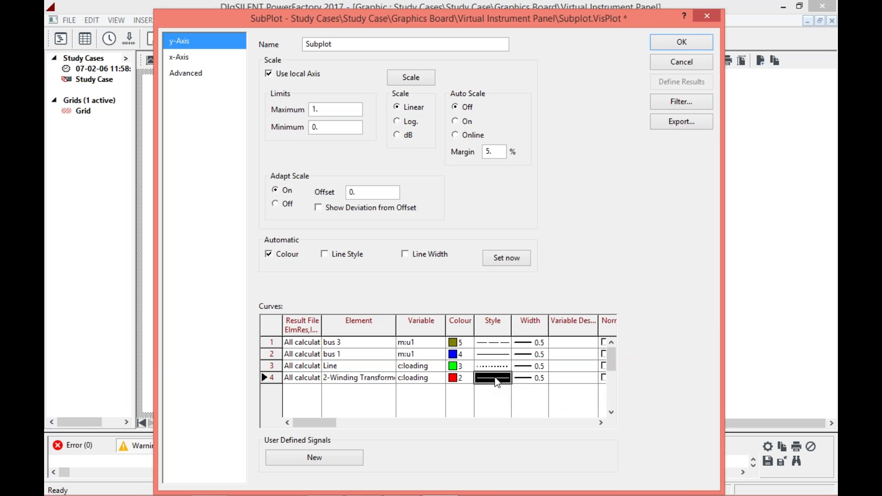
double_click(496, 382)
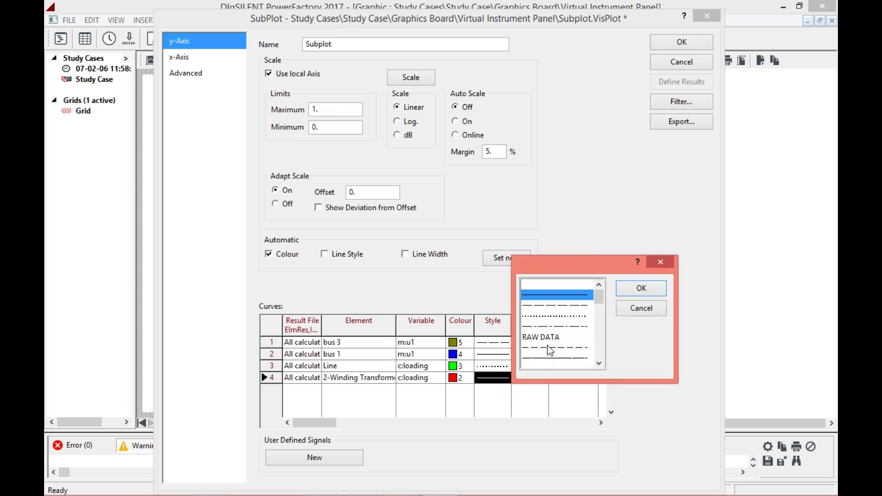
click(600, 364)
click(574, 348)
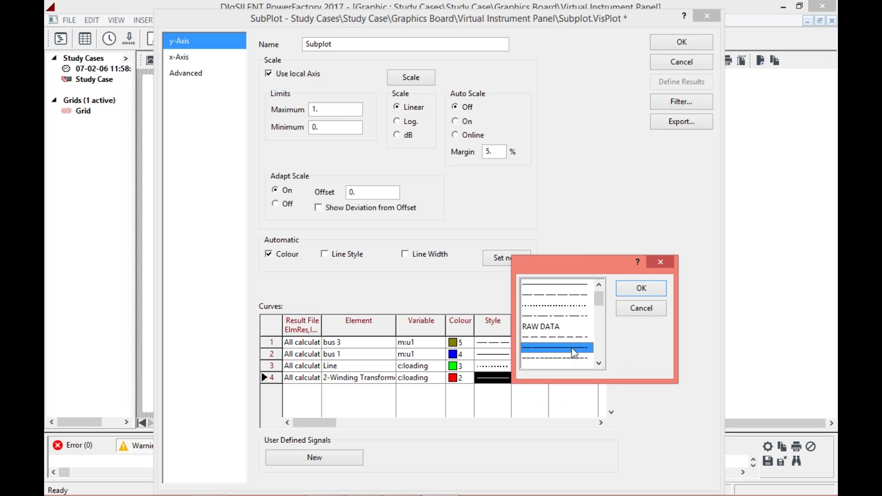
click(639, 290)
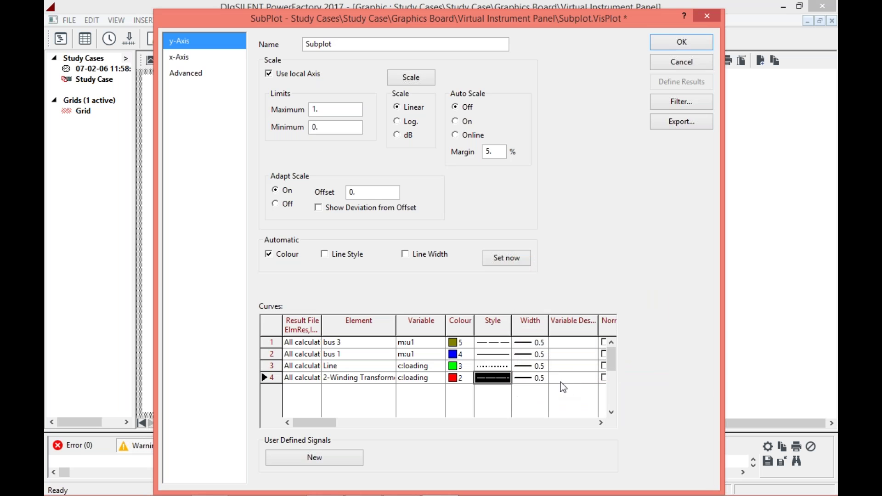
click(601, 422)
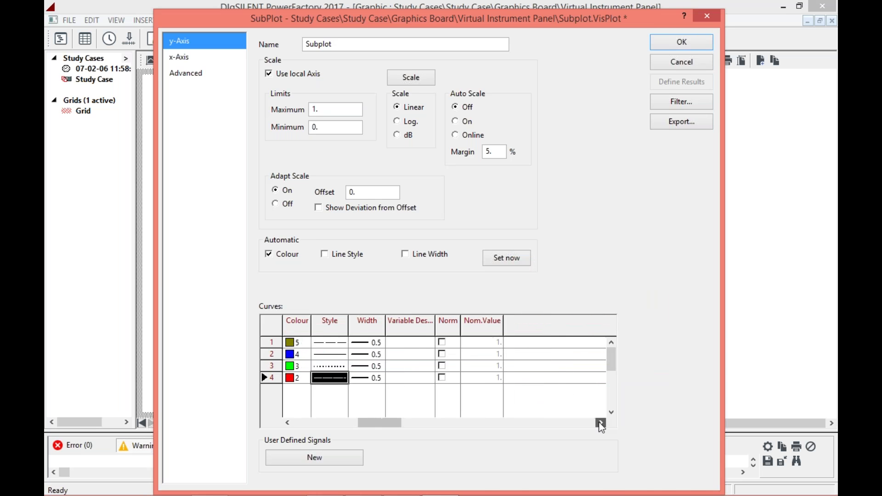
click(681, 42)
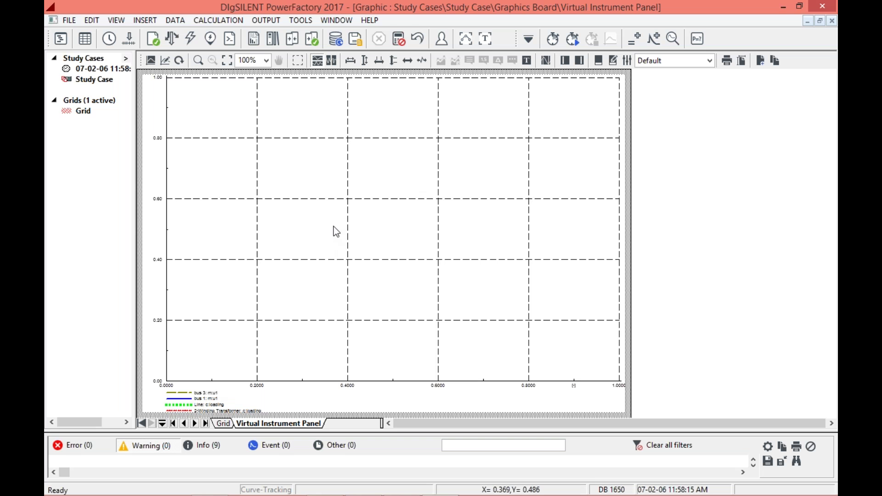
click(527, 40)
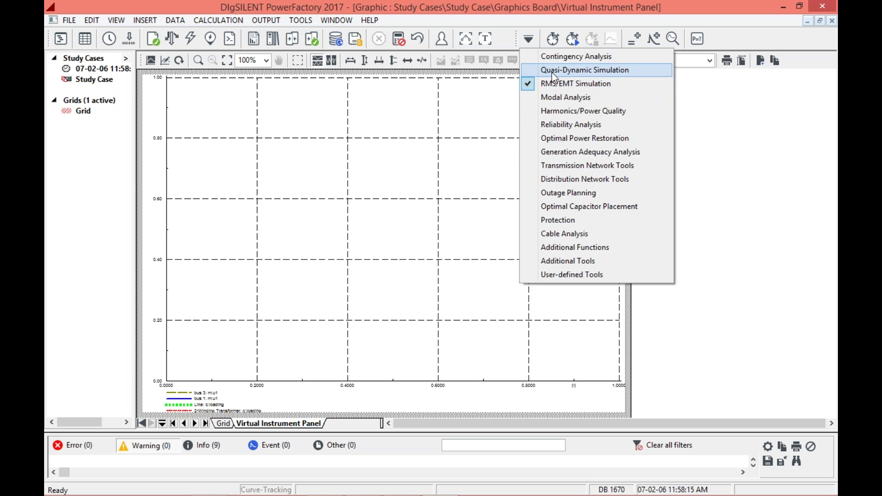
click(552, 71)
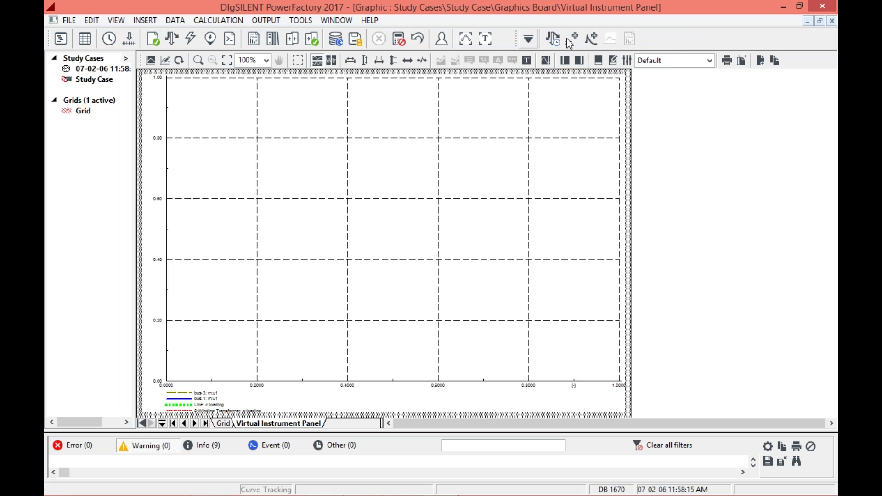
click(529, 40)
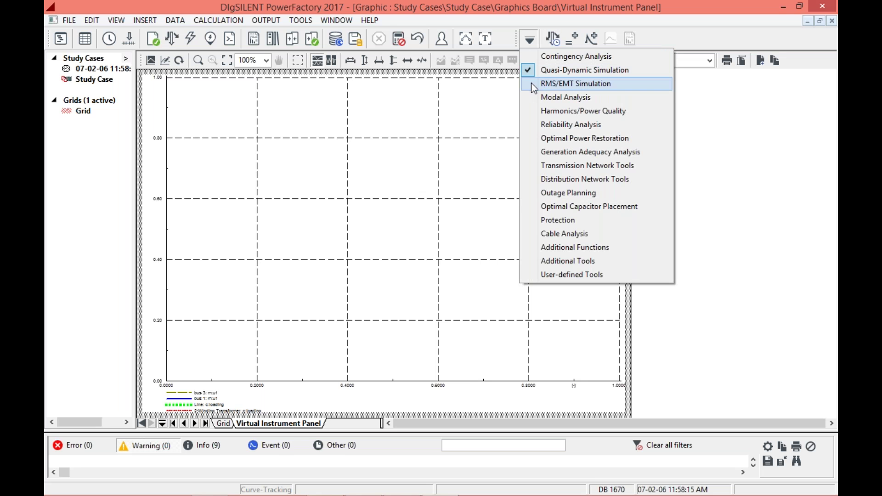
click(533, 87)
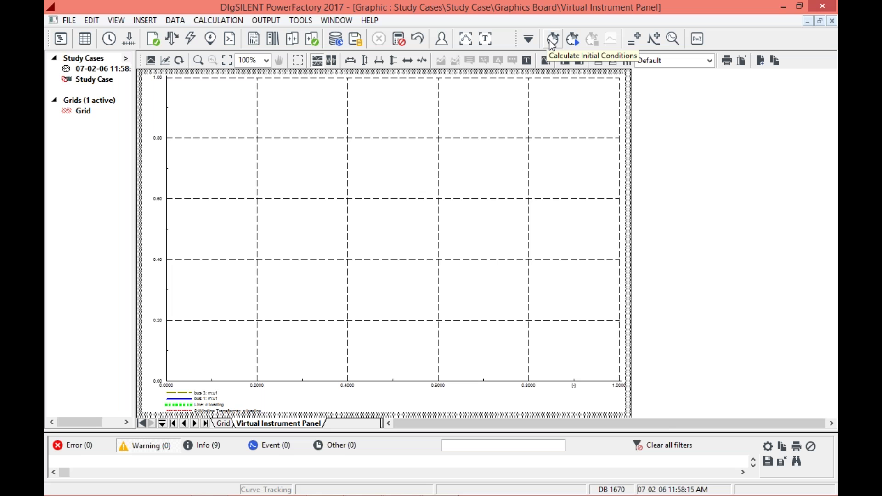
Calculate the initial conditions with RMS values and a balanced network, and run the simulation with a stop time of 5 s.
click(552, 40)
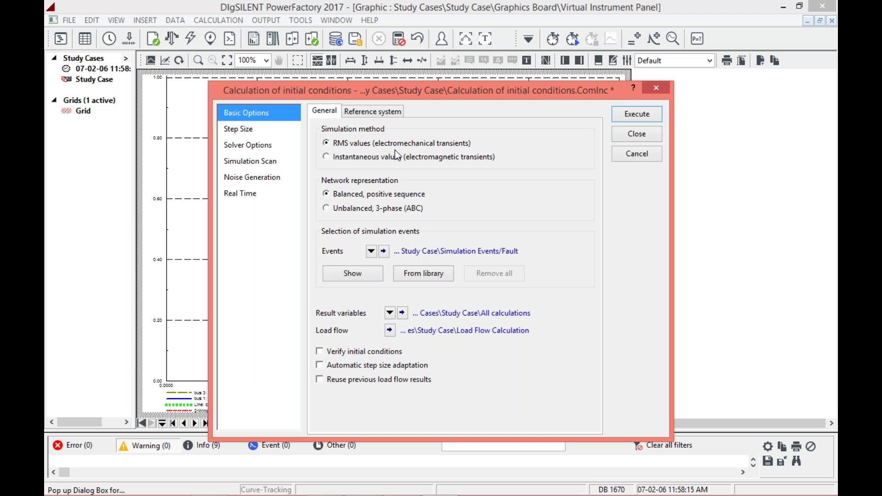
click(639, 113)
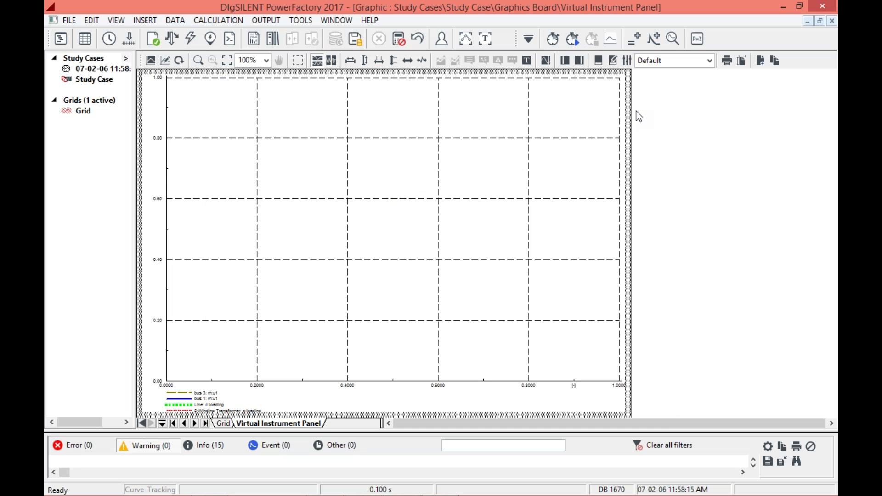
click(572, 39)
text(0.)
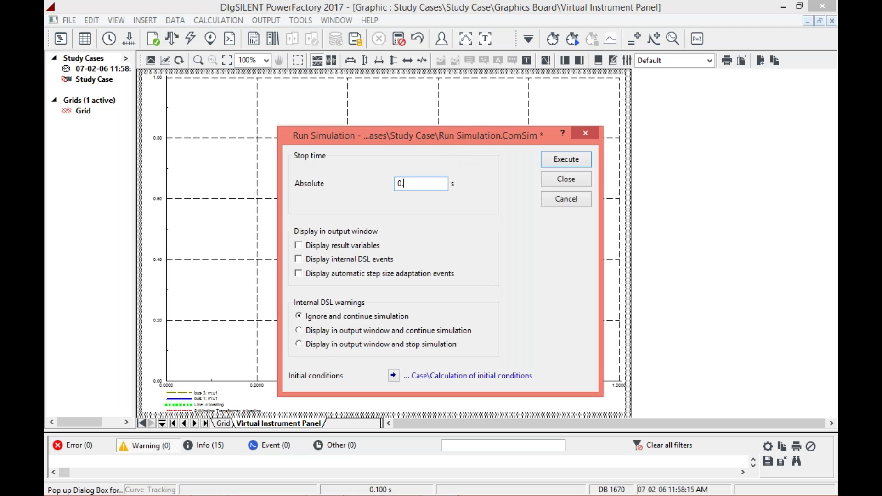
key(BackSpace)
key(BackSpace)
text(5)
click(565, 161)
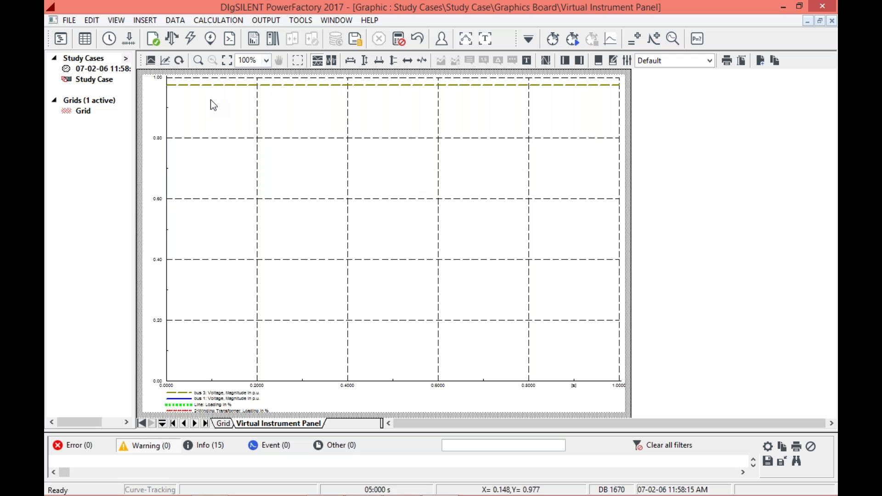
Scale the plot's y-axis automatically to fit all curves, and check the Grid diagram before returning to the Virtual Instrument Panel.
click(365, 61)
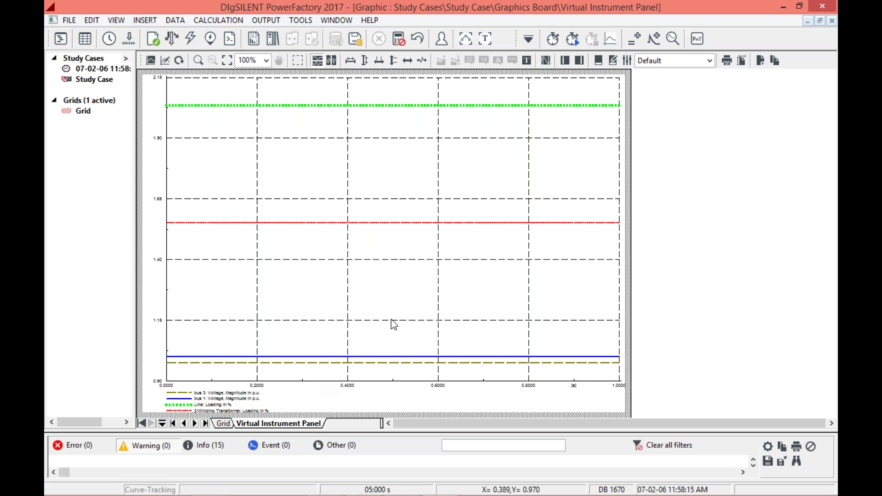
click(229, 423)
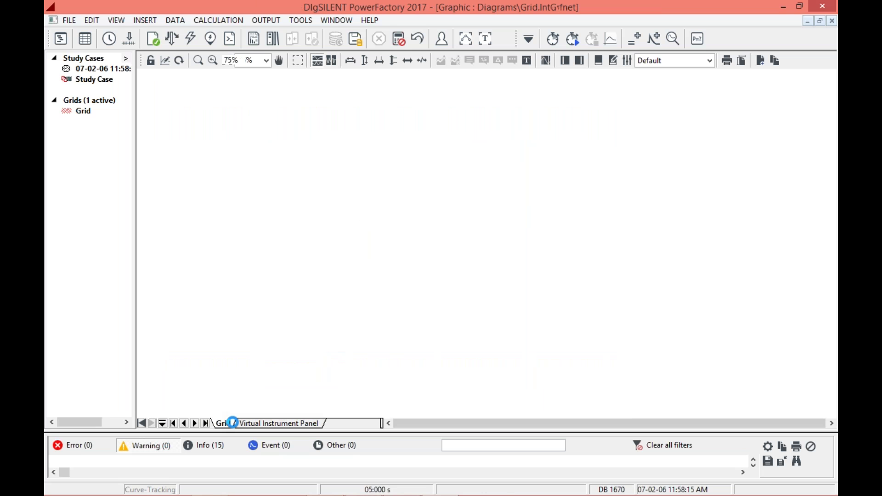
click(248, 423)
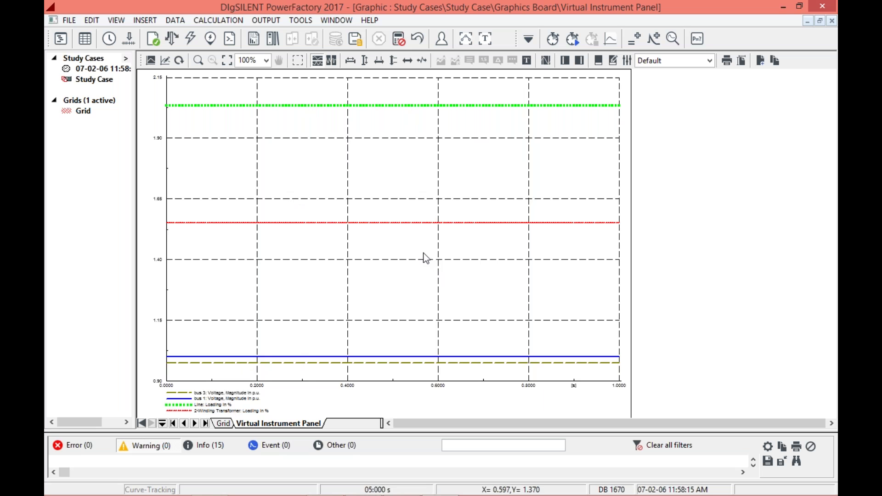
Change the subplot's presentation to Bars in its advanced settings.
double_click(257, 181)
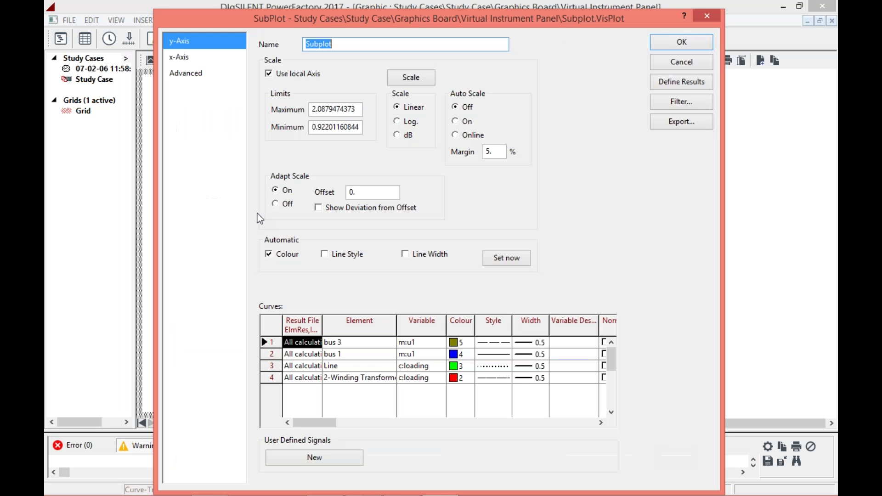
click(187, 74)
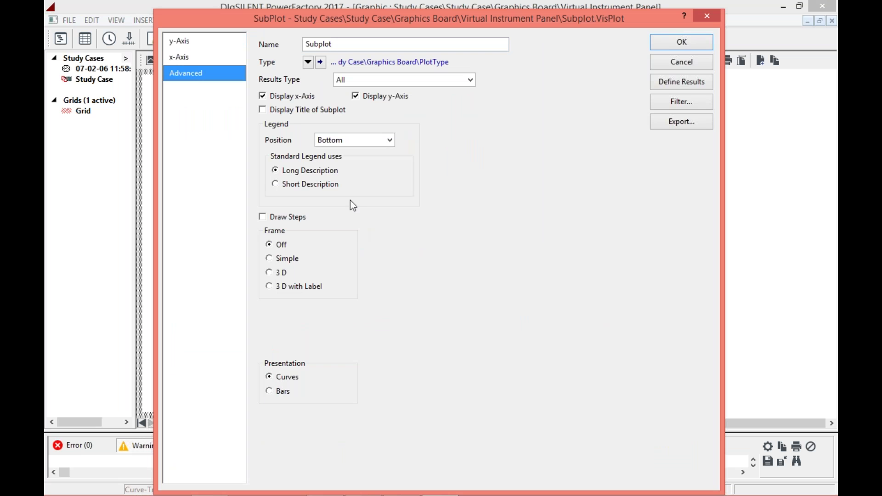
click(270, 391)
click(662, 45)
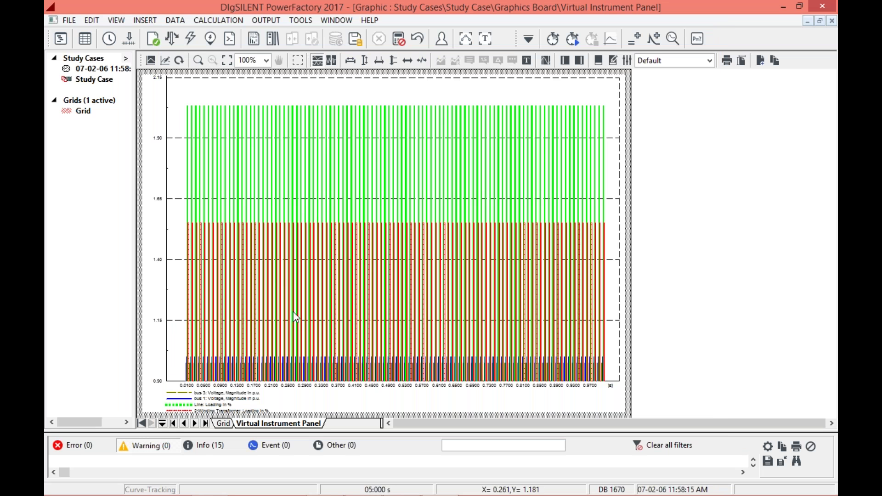
Switch the subplot's presentation back to Curves.
double_click(327, 223)
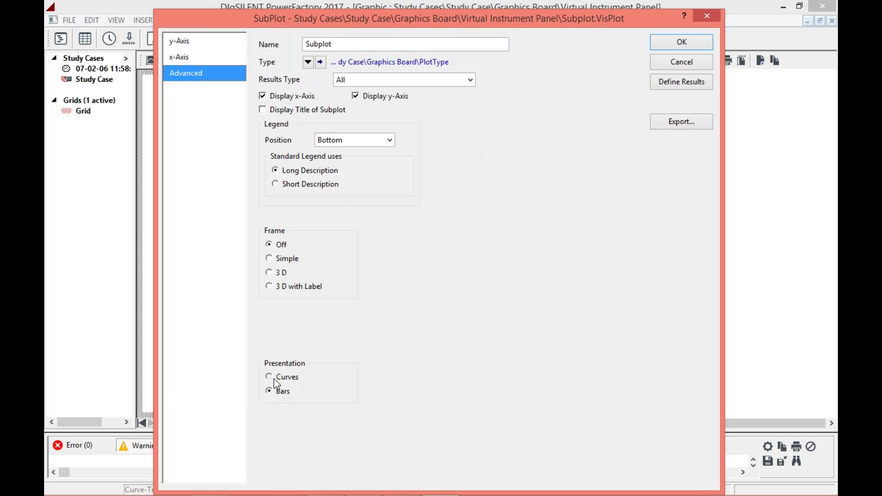
click(271, 377)
click(669, 46)
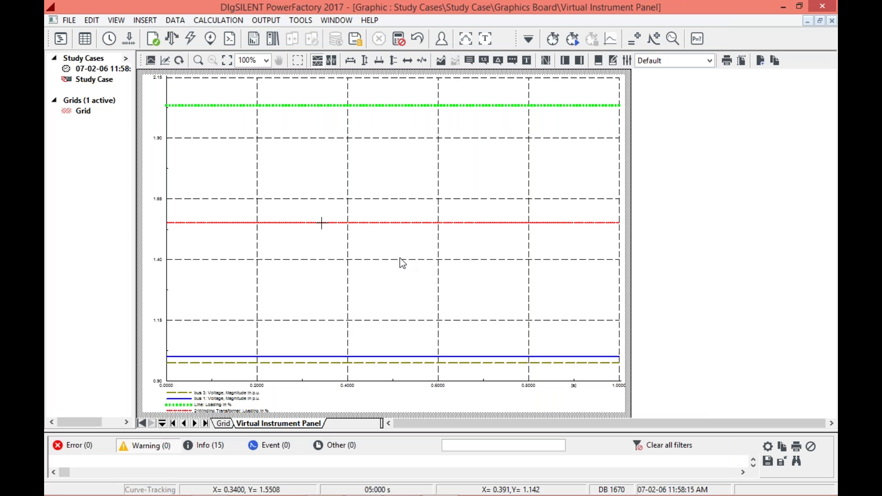
Calculate the initial conditions with instantaneous values (electromagnetic transients) and run the simulation.
click(553, 40)
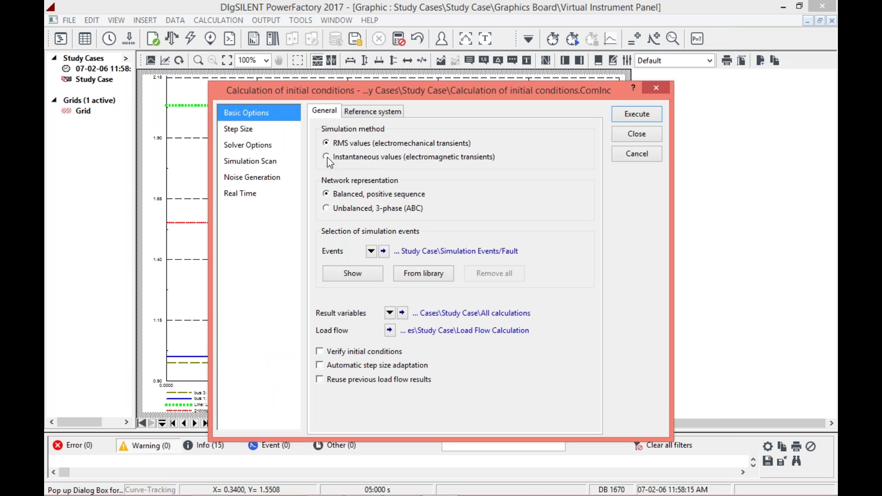
click(327, 157)
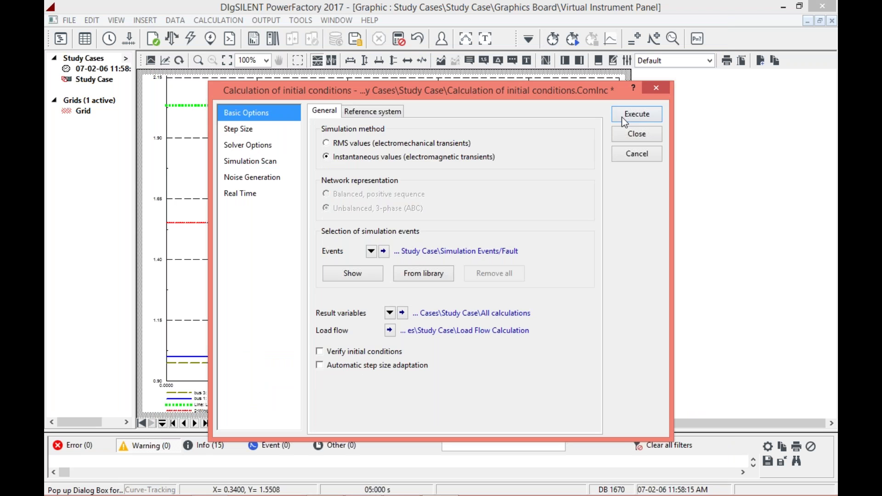
click(633, 112)
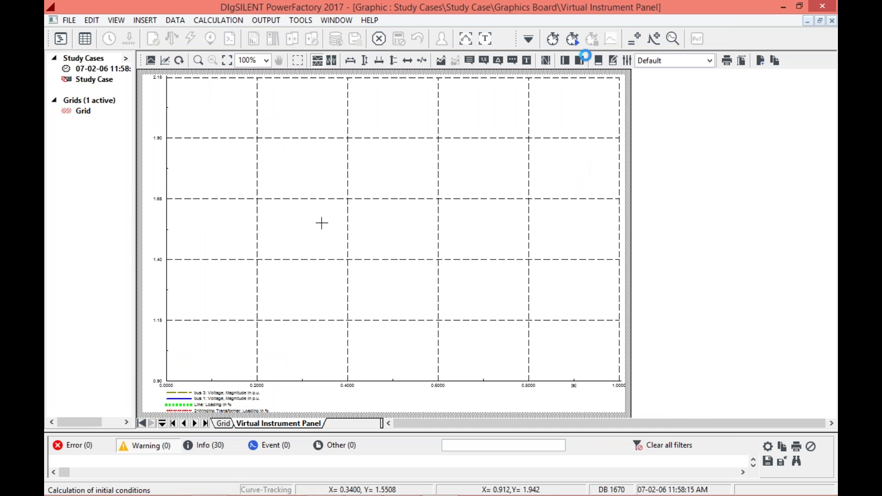
click(572, 38)
click(550, 158)
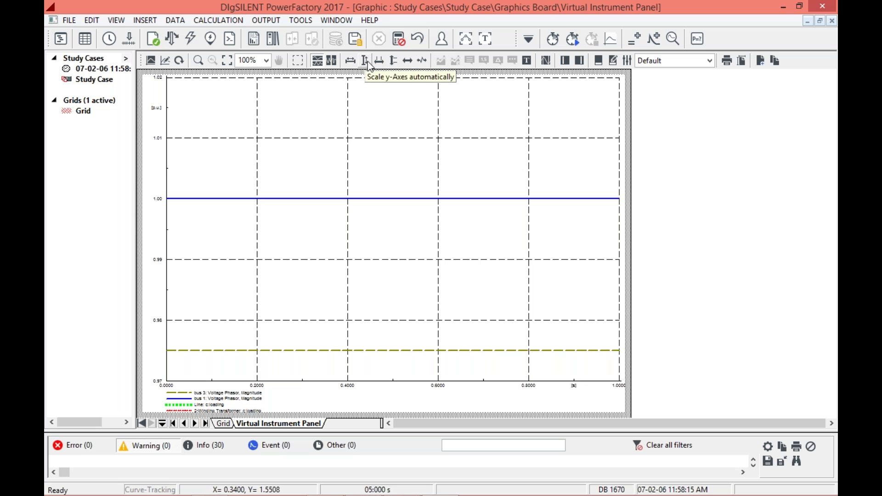
Zoom the plot's y-axis into the range of about 1.008 to 1.018 p.u., and scale it automatically again.
click(394, 60)
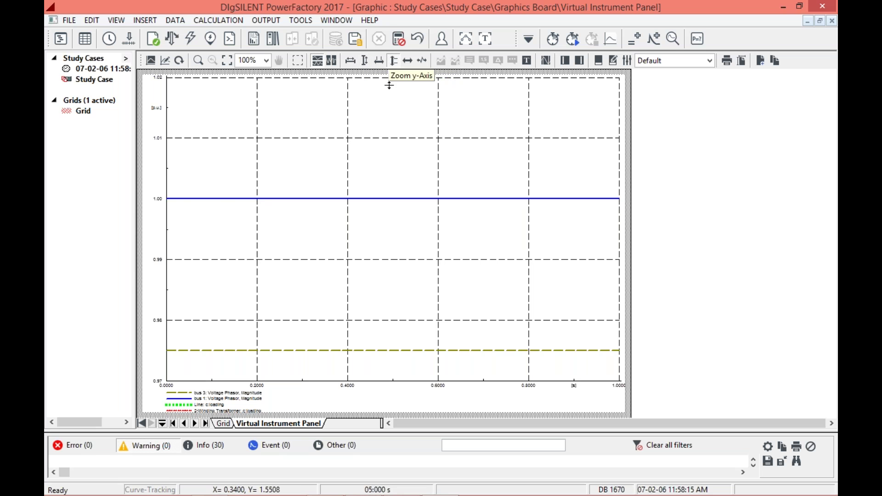
drag(386, 98, 385, 150)
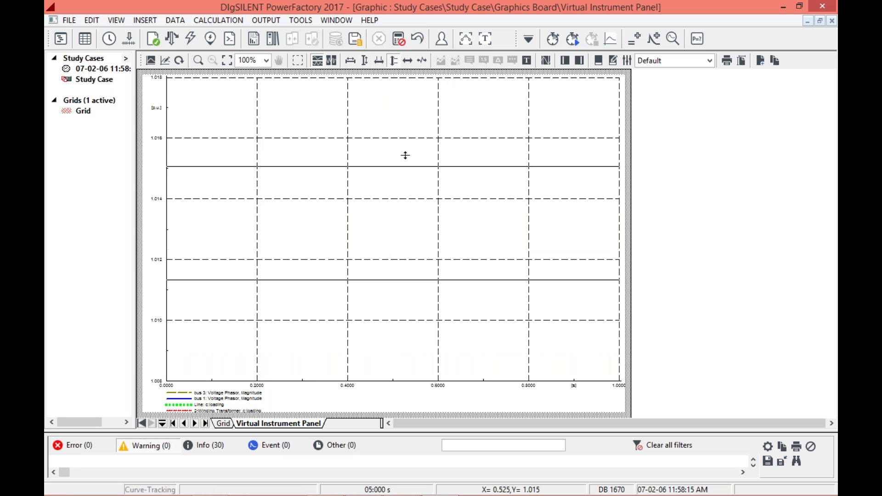
click(364, 60)
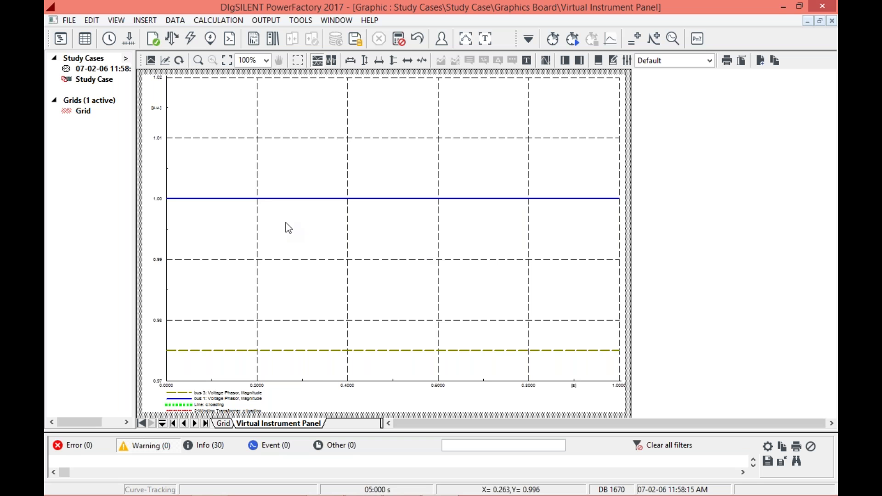
Set the simulation's absolute stop time to 10 s, run it and stop the calculation before the end.
click(572, 38)
click(436, 185)
key(BackSpace)
key(BackSpace)
text(10)
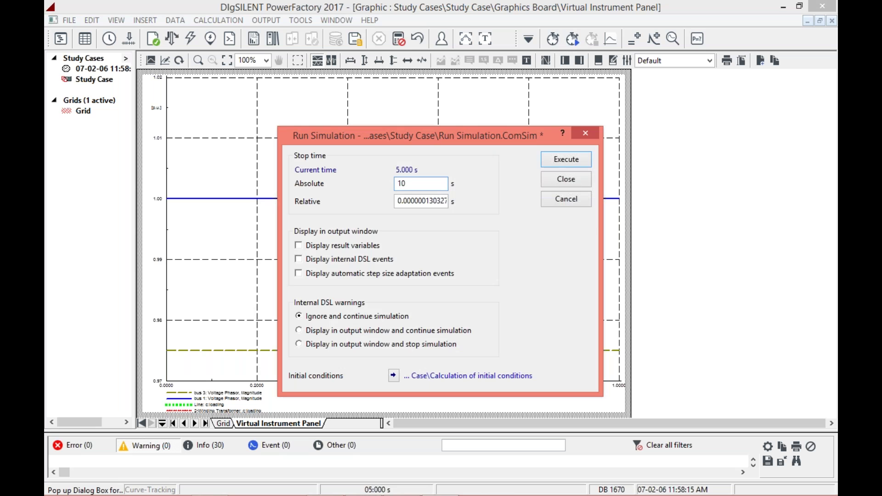
click(556, 160)
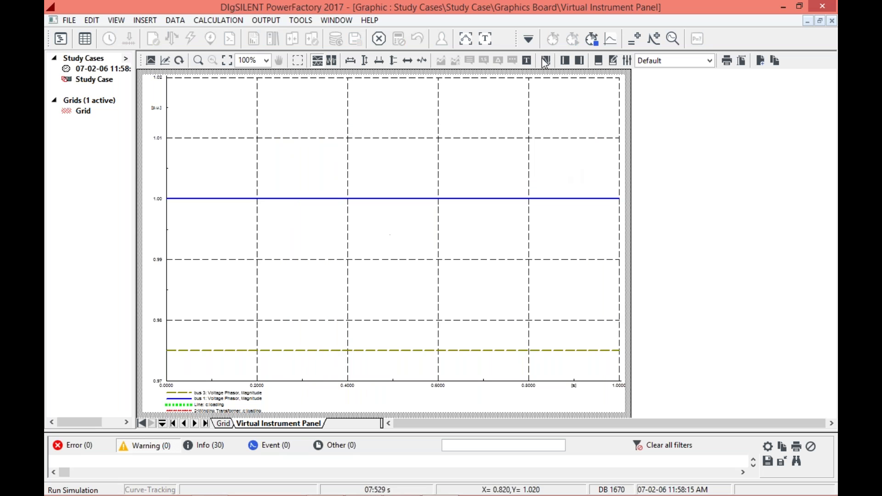
click(593, 40)
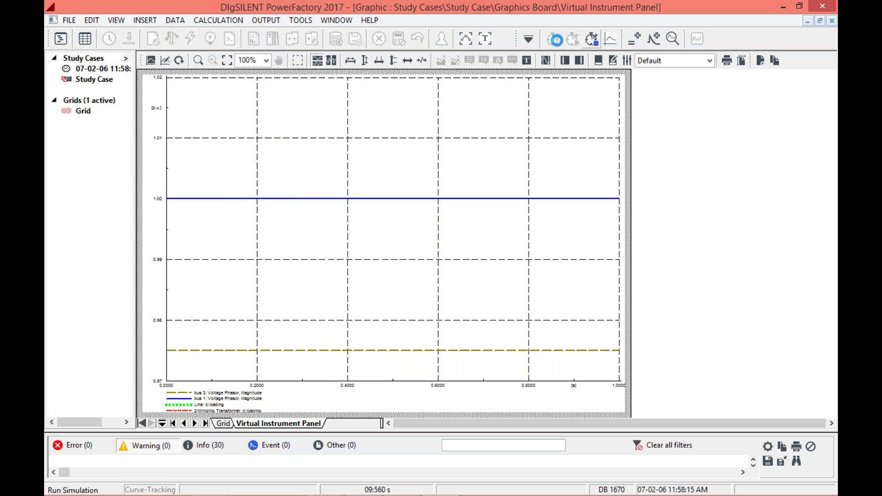
Rerun the simulation to 10 s with RMS values and an unbalanced three-phase network, and scale the plot's y-axis automatically.
click(553, 39)
click(374, 144)
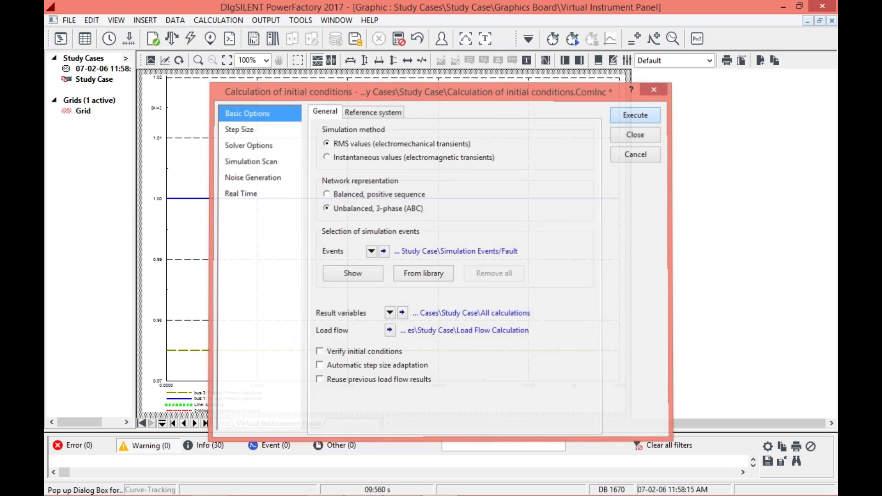
click(572, 39)
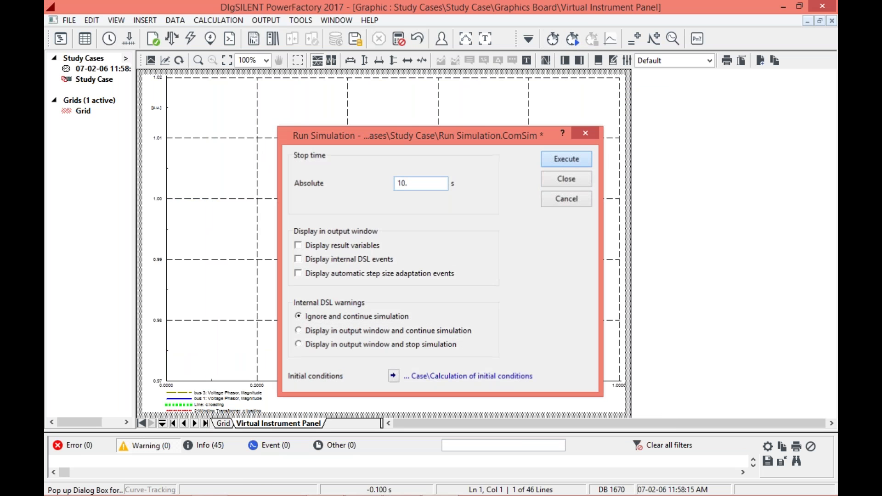
click(566, 159)
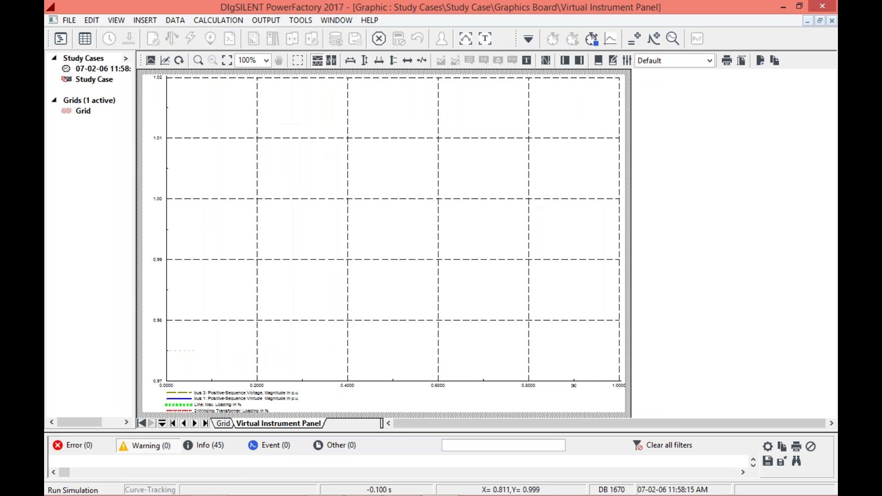
click(365, 63)
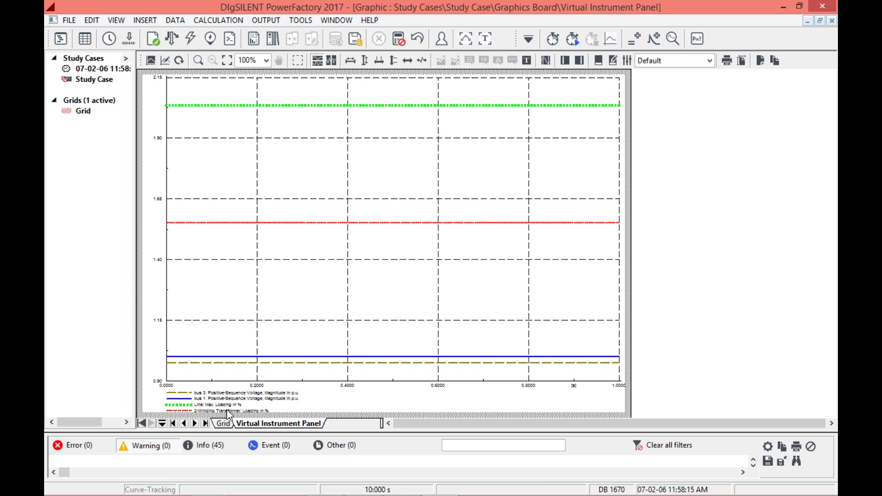
Open the Network Model Manager from the Grid diagram and look through the terminals, results and two-winding transformer types.
click(224, 423)
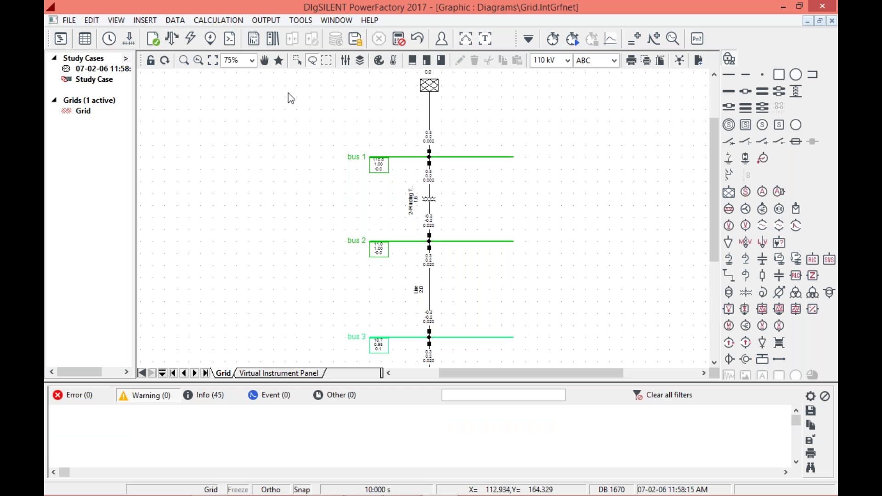
click(175, 21)
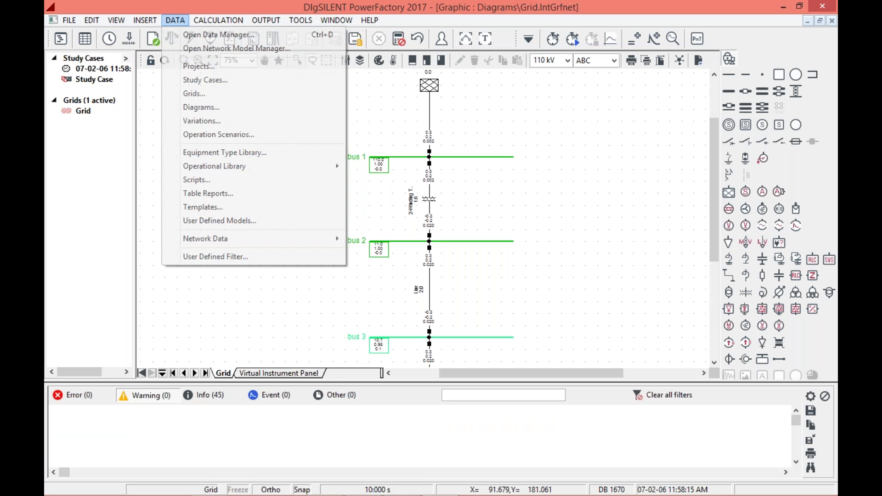
click(150, 115)
click(181, 22)
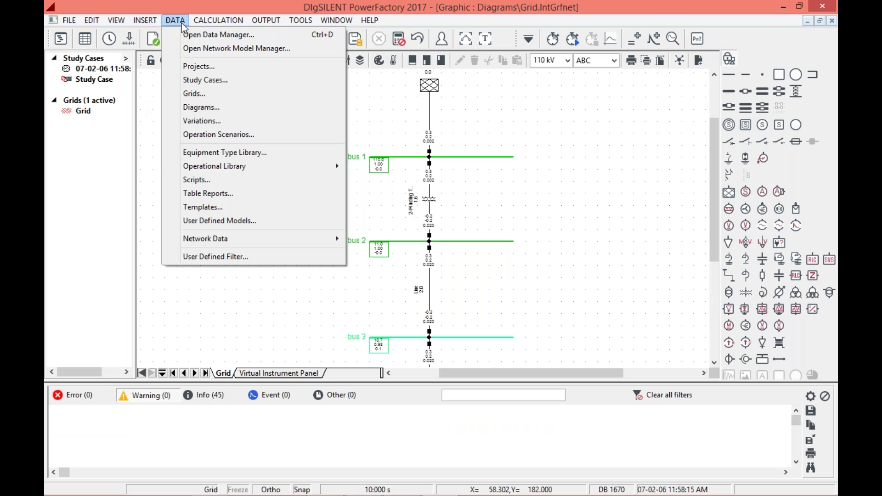
click(228, 48)
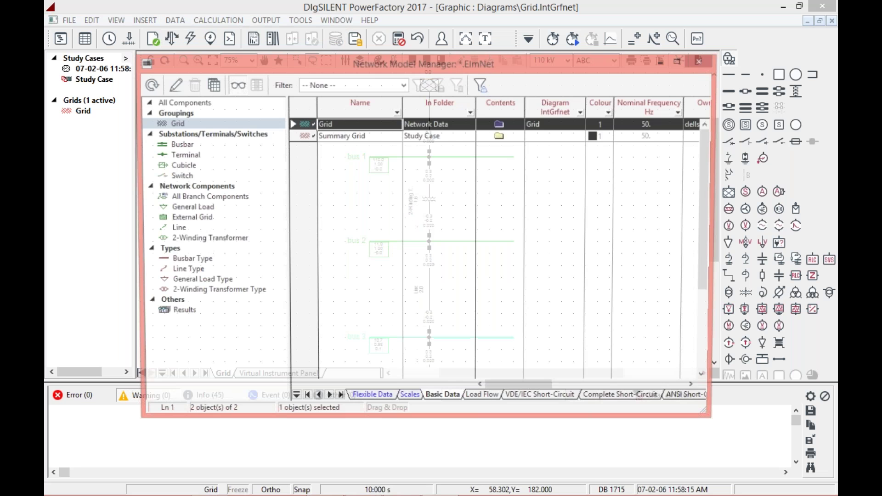
click(181, 145)
click(181, 156)
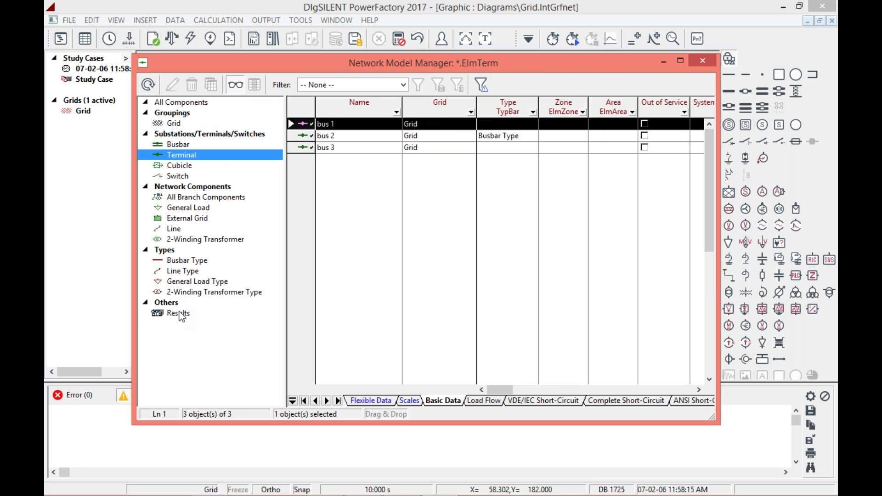
click(179, 313)
click(195, 293)
Copy the busbar rows for bus 1, bus 2 and bus 3 in spreadsheet format with column headers.
click(180, 145)
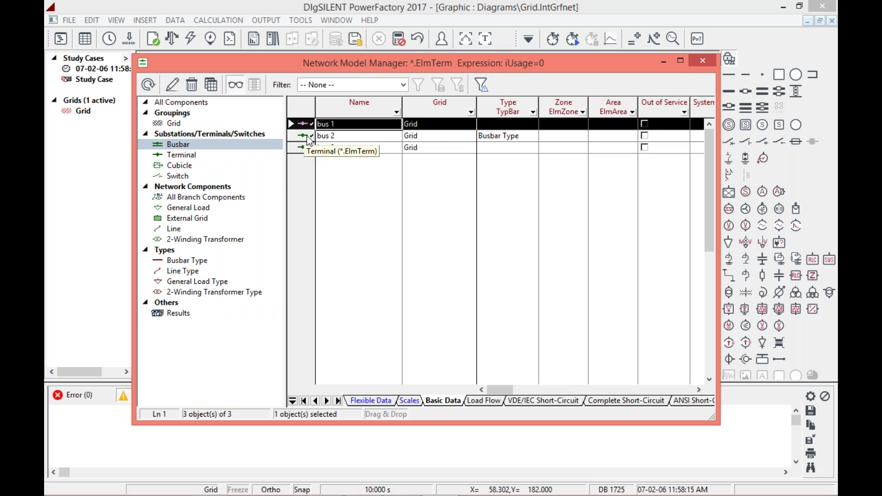
drag(311, 128, 359, 148)
right_click(363, 137)
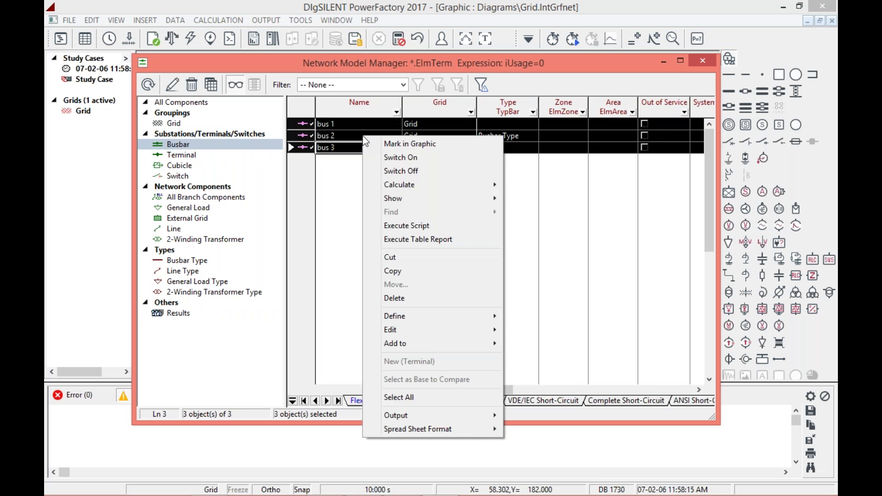
mouse_move(442, 428)
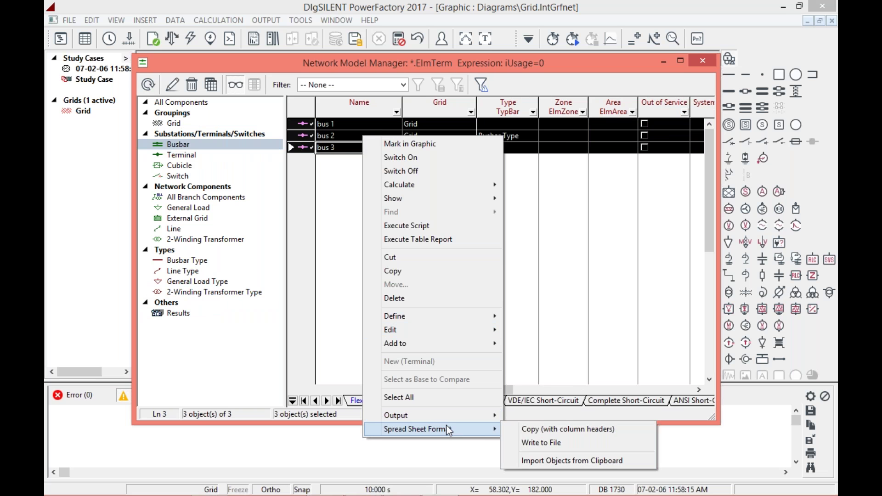
click(537, 428)
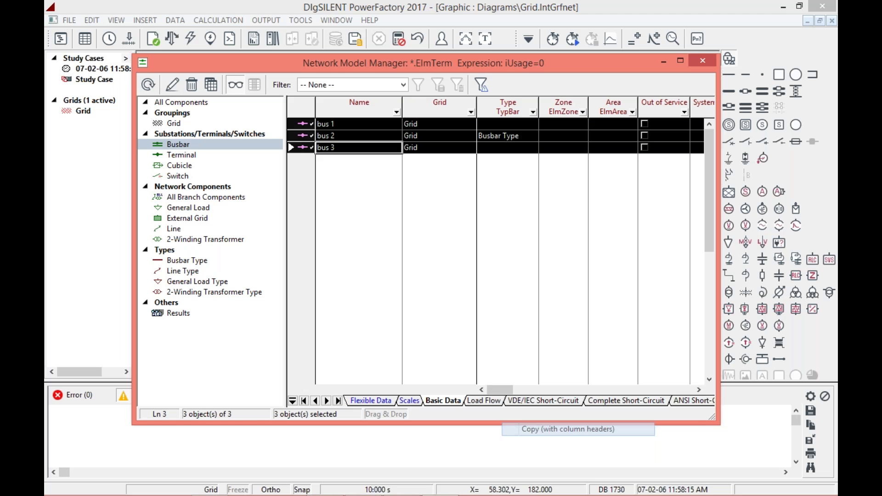
Switch to Excel, create a blank workbook and paste the copied busbar table at cell A1.
mouse_move(213, 490)
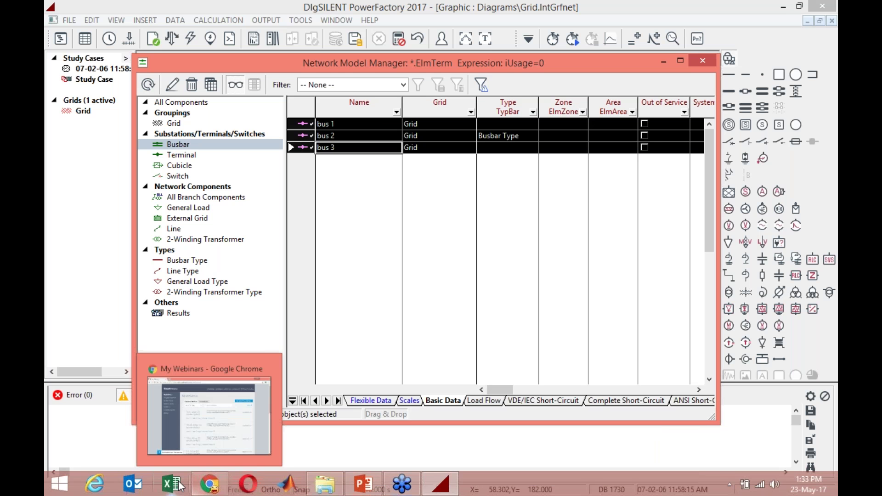
click(249, 362)
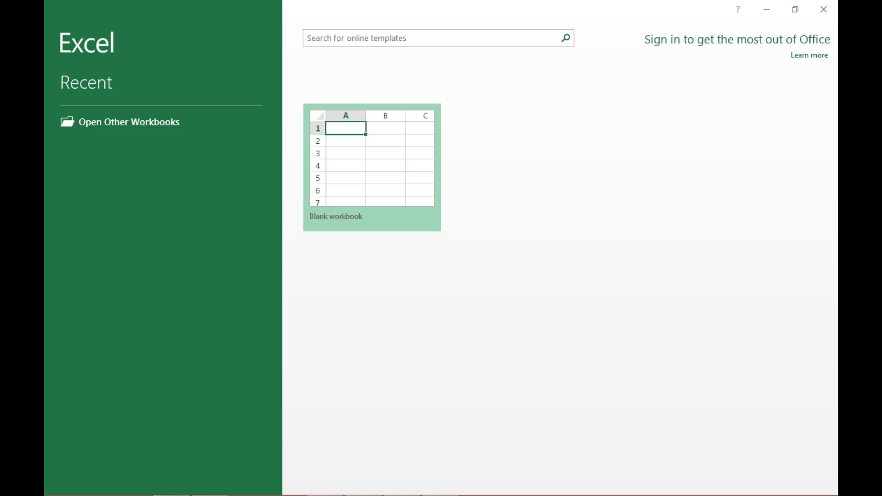
click(360, 202)
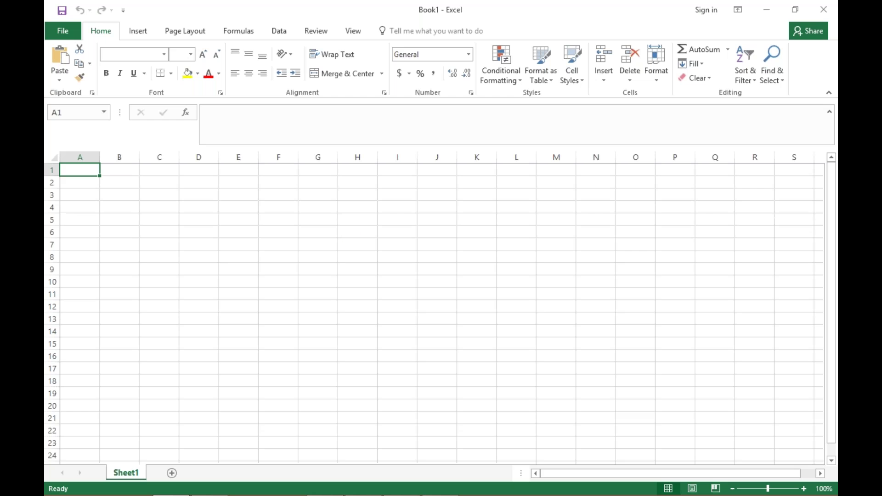
key(ctrl+v)
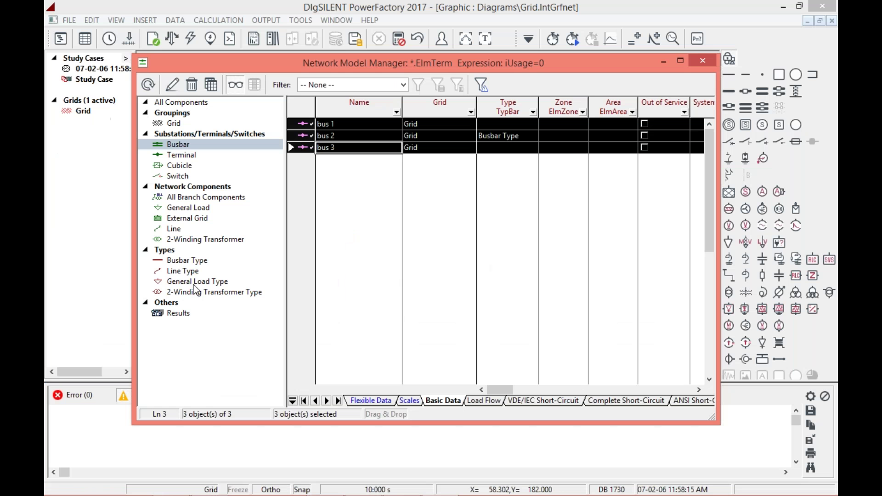
Back in PowerFactory, review the load, line and transformer types, including the transformer's VDE/IEC short-circuit data, and close the Network Model Manager.
click(188, 293)
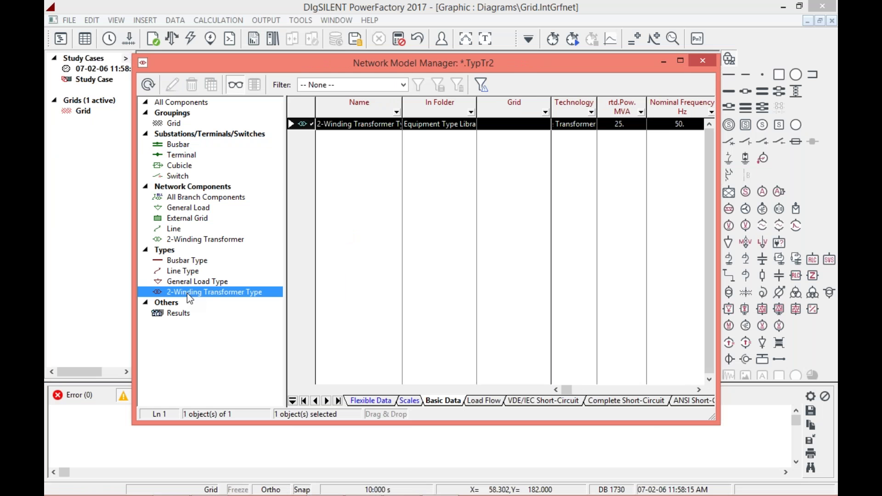
click(191, 282)
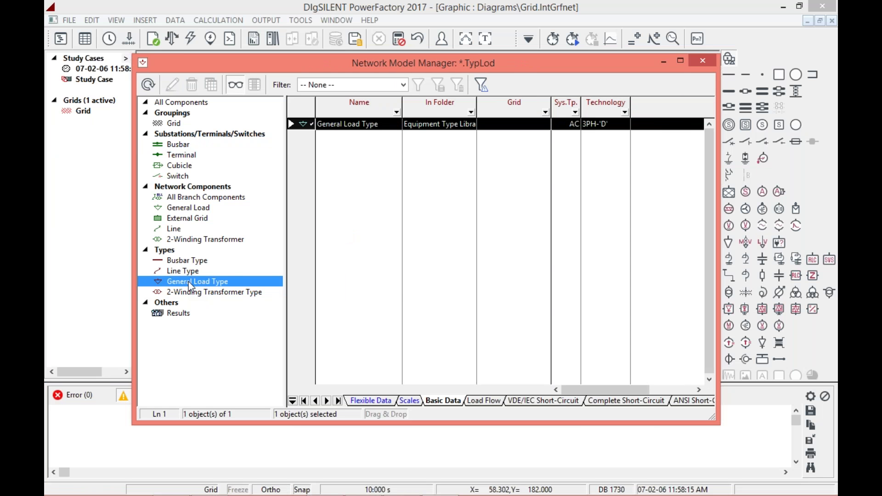
click(190, 271)
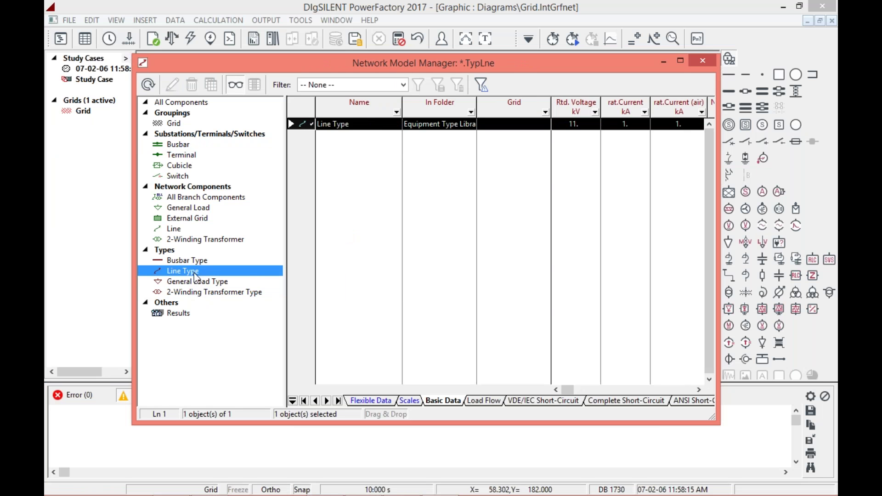
click(195, 292)
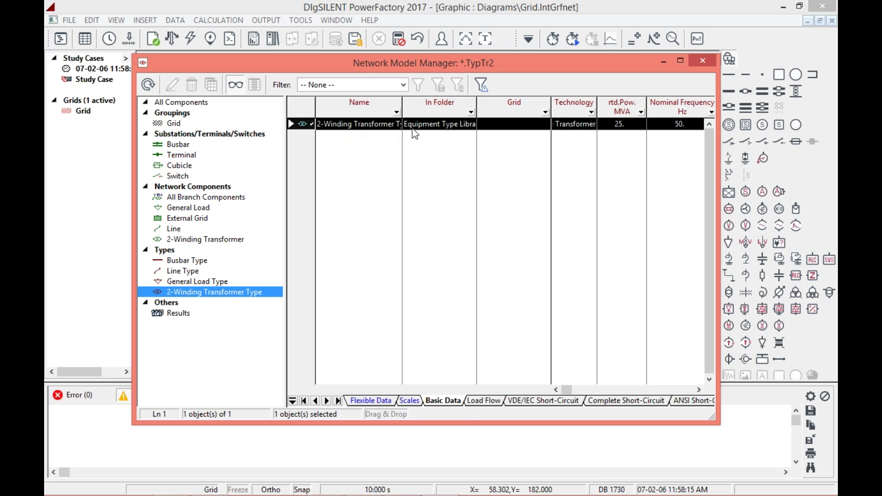
click(478, 401)
click(515, 401)
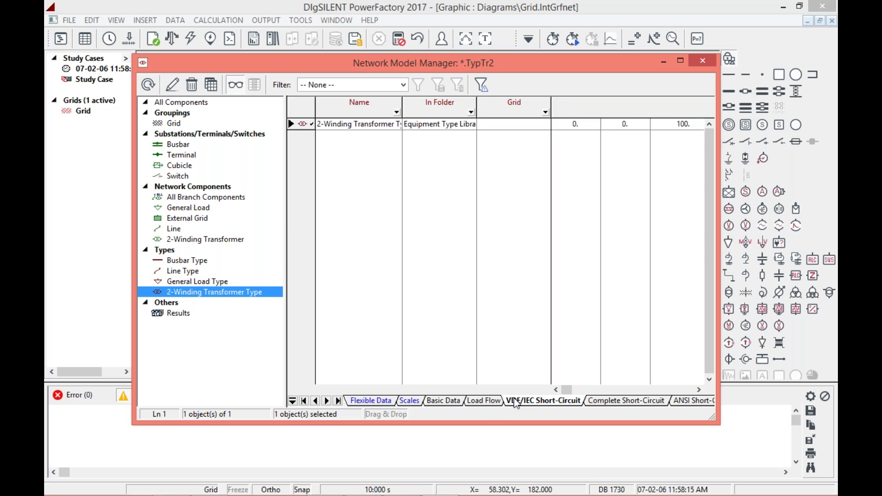
click(702, 60)
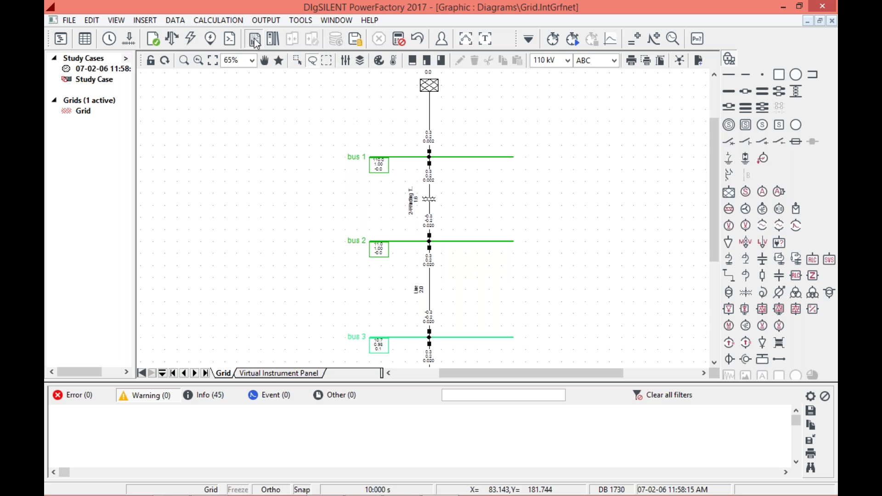
Output the simulation results as a Complete System Report with all kinds of report included.
click(255, 40)
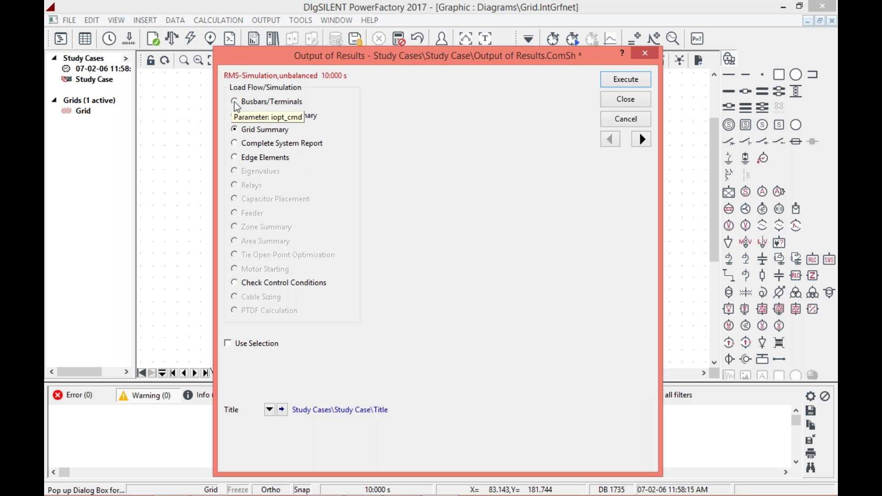
click(235, 115)
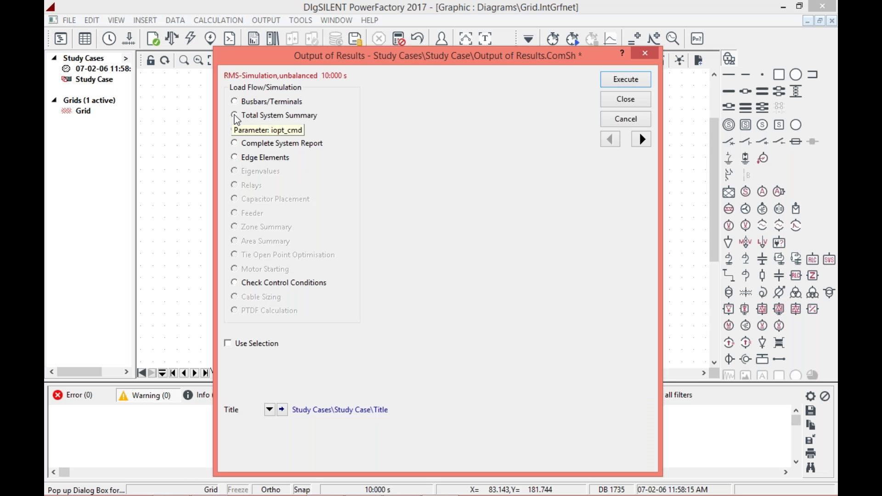
click(236, 145)
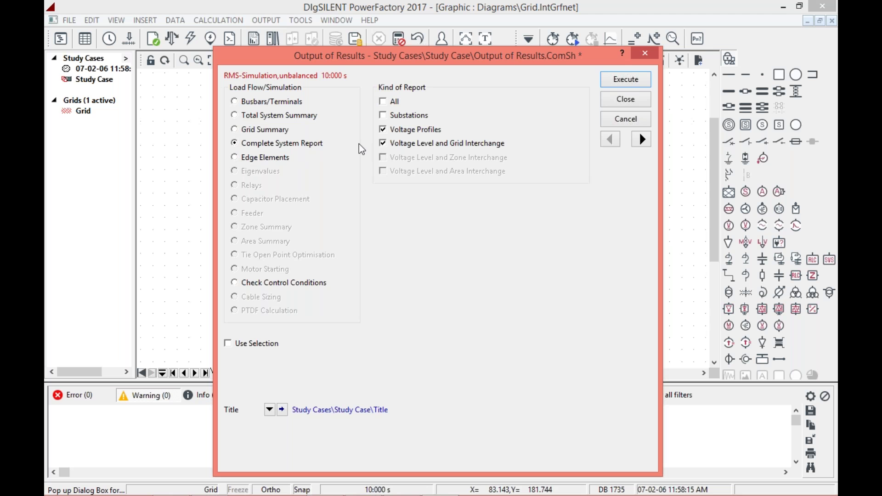
click(383, 102)
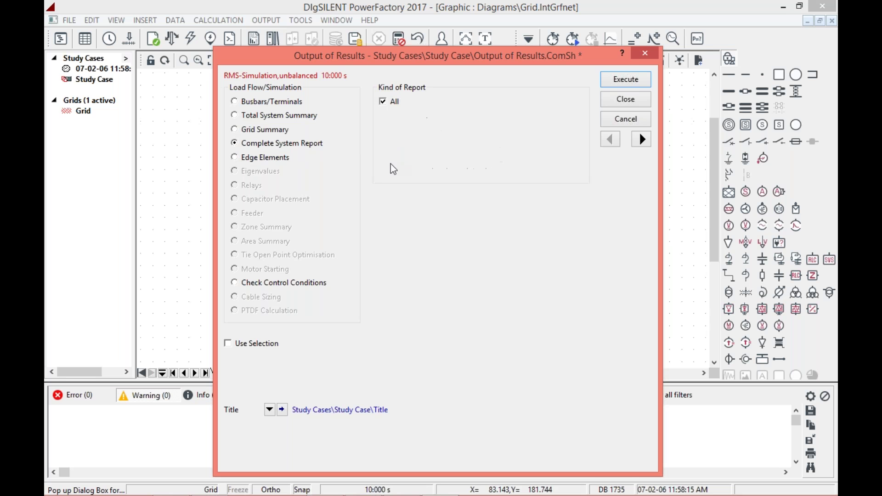
click(626, 80)
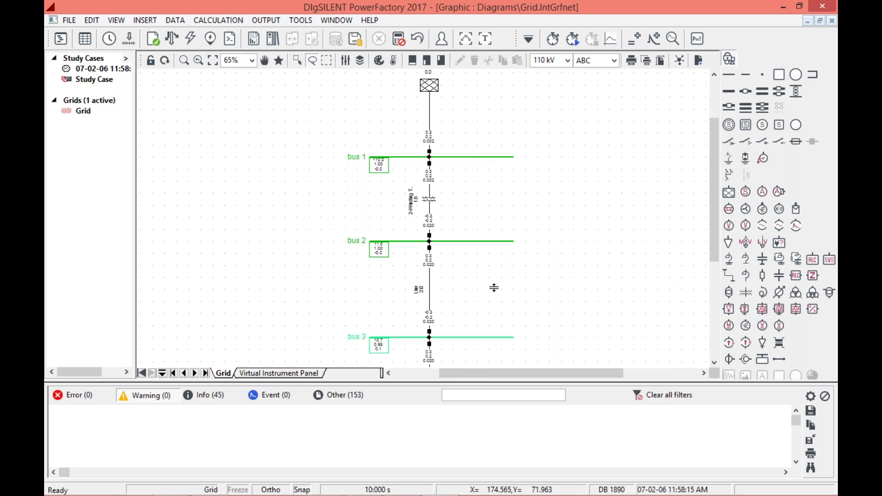
Enlarge the output window, read through all sections of the complete system report, and shrink the window again.
click(332, 175)
scroll(403, 317, up, 4)
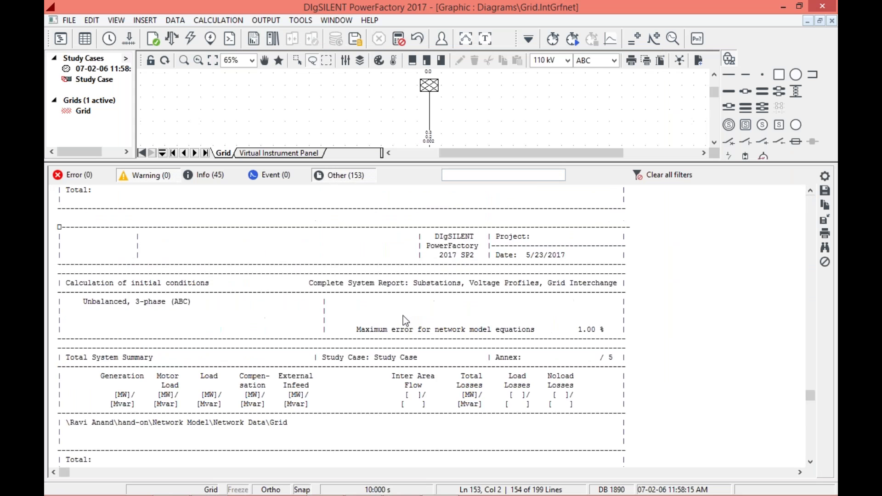
scroll(403, 315, up, 10)
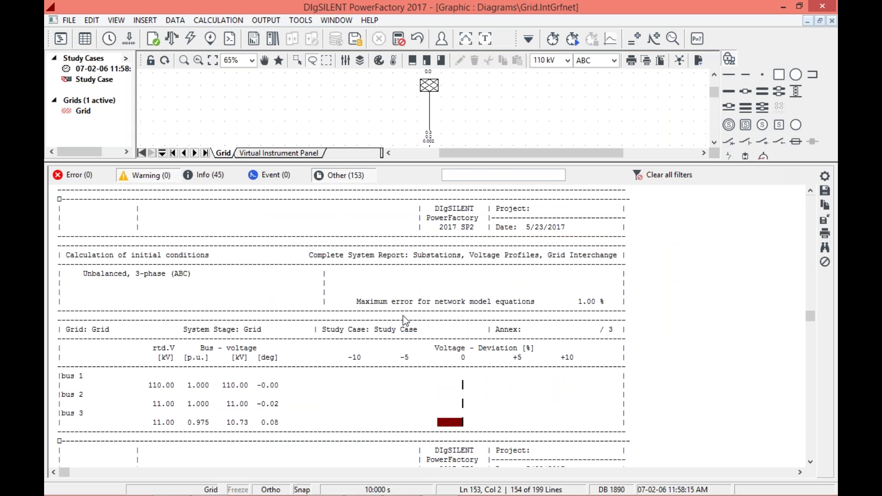
scroll(403, 320, up, 4)
scroll(403, 320, down, 14)
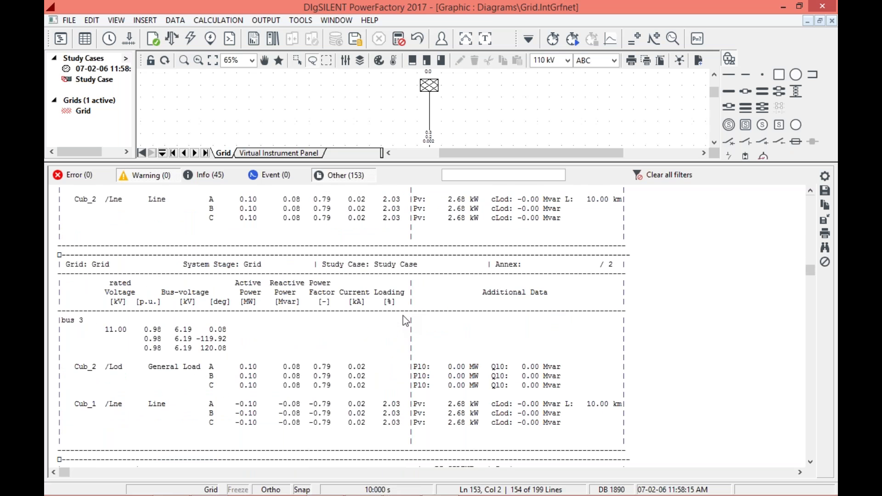
scroll(403, 320, down, 4)
scroll(404, 317, down, 10)
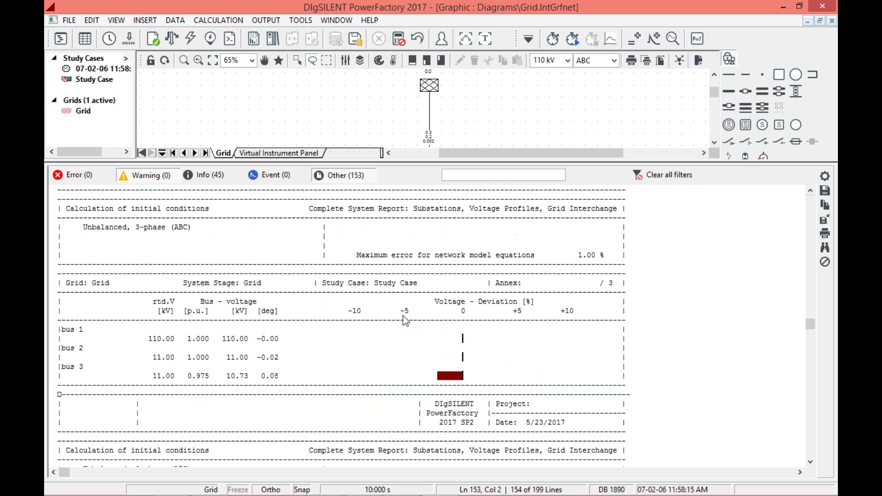
scroll(403, 316, down, 3)
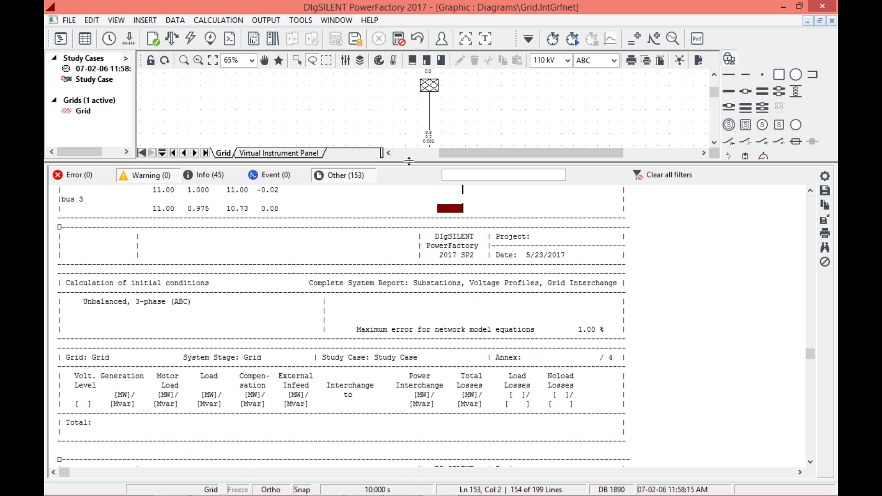
scroll(388, 334, down, 4)
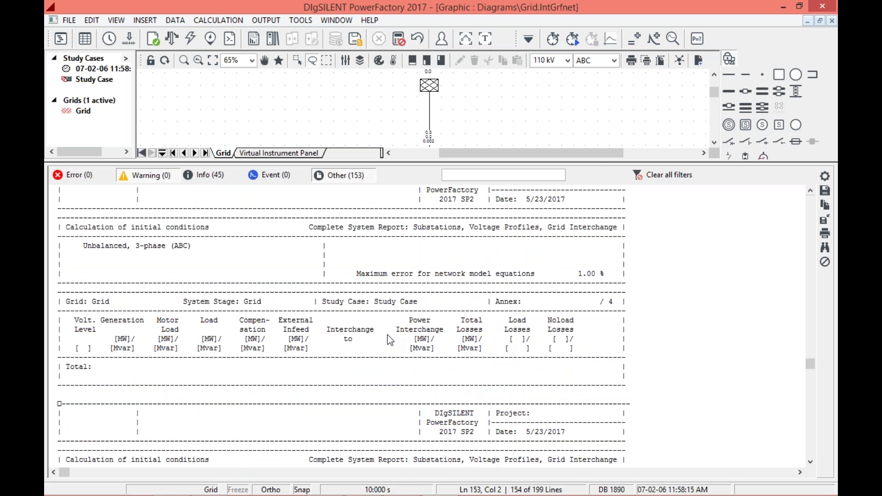
scroll(387, 334, down, 3)
scroll(387, 334, up, 12)
scroll(388, 335, up, 15)
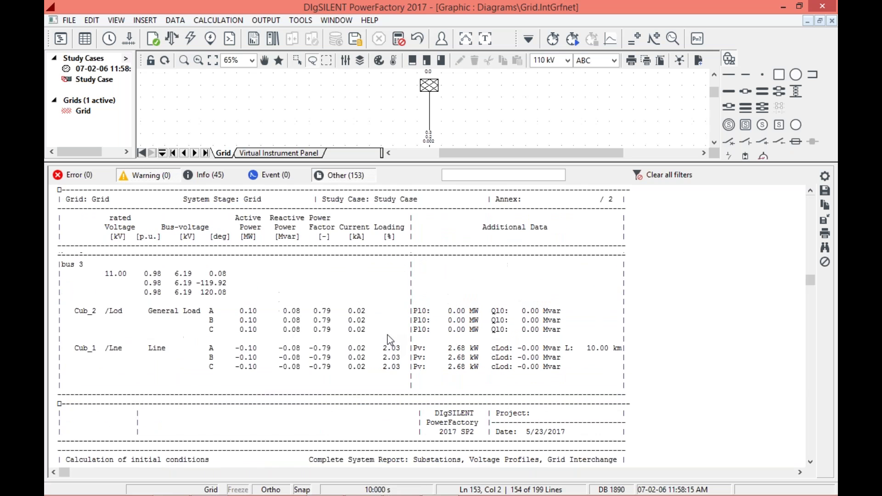
scroll(388, 335, up, 1)
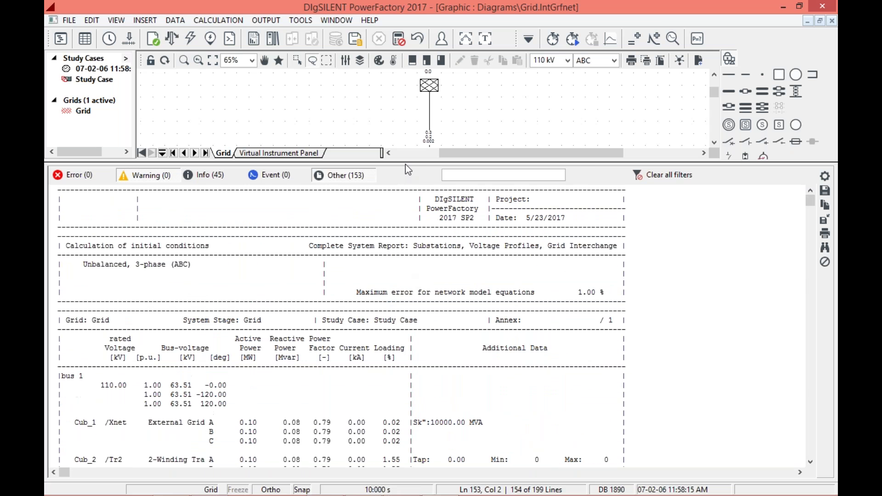
drag(412, 162, 412, 422)
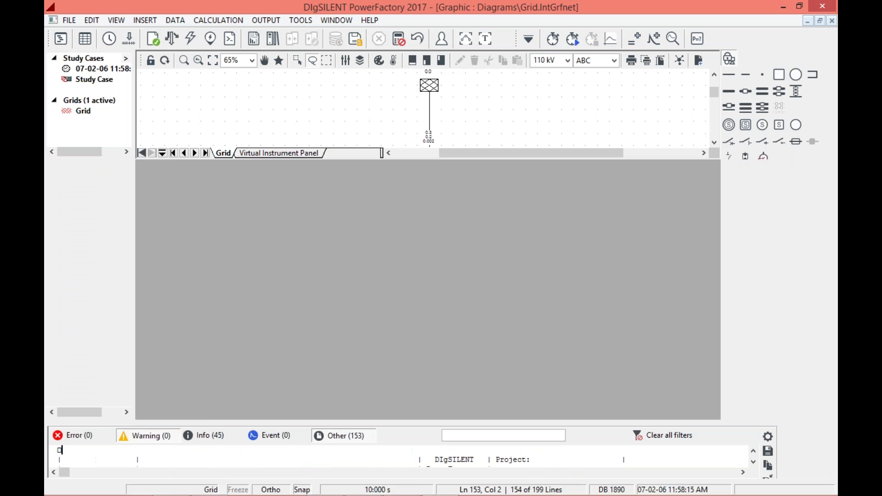
Apply heatmap colouring to the Grid diagram at medium resolution and switch it off again.
click(393, 61)
key(Return)
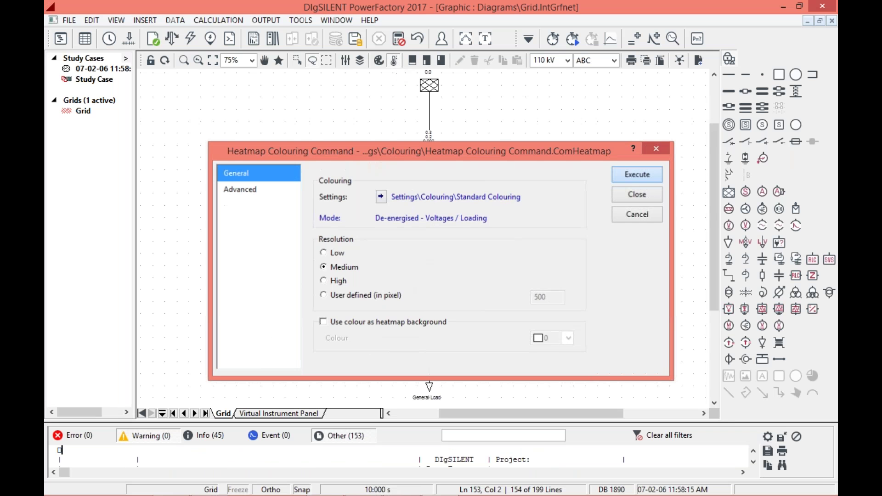
click(394, 61)
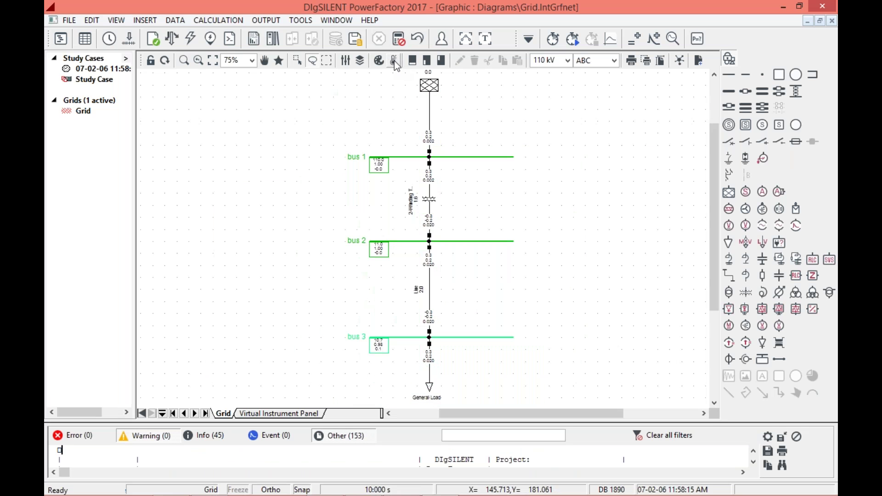
Make the Direction Arrows layer visible in the Grid diagram.
click(365, 62)
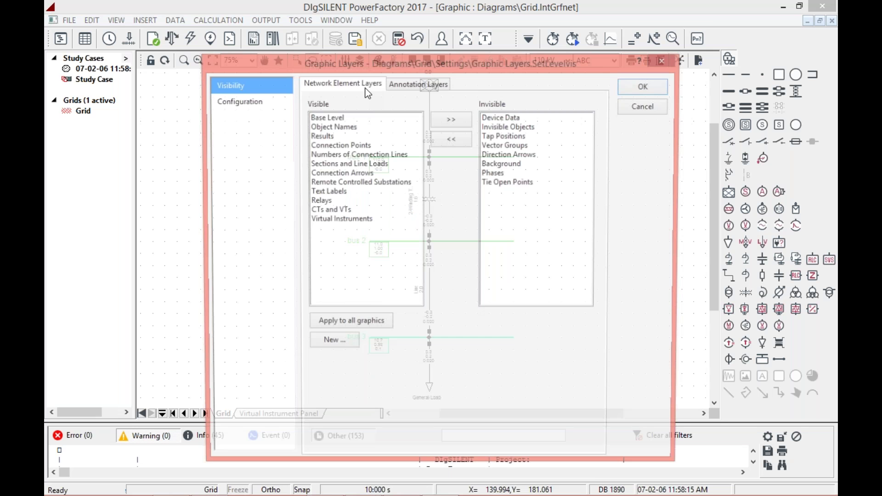
click(506, 155)
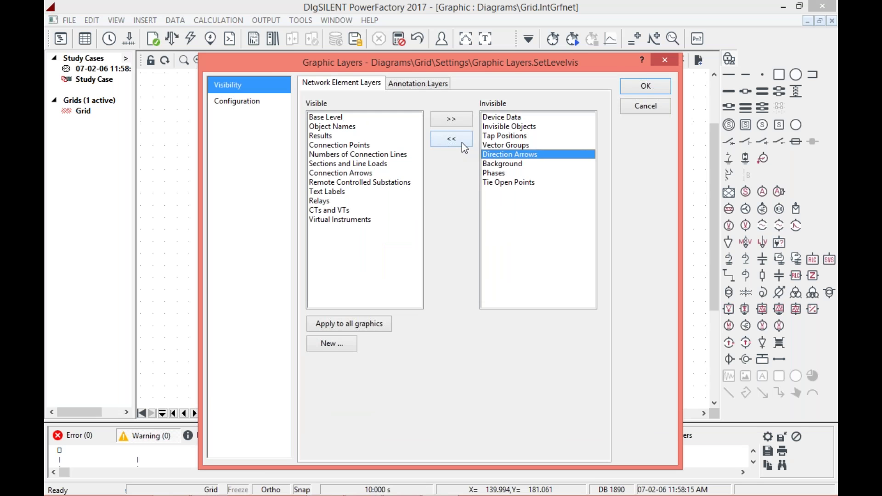
click(462, 144)
click(643, 88)
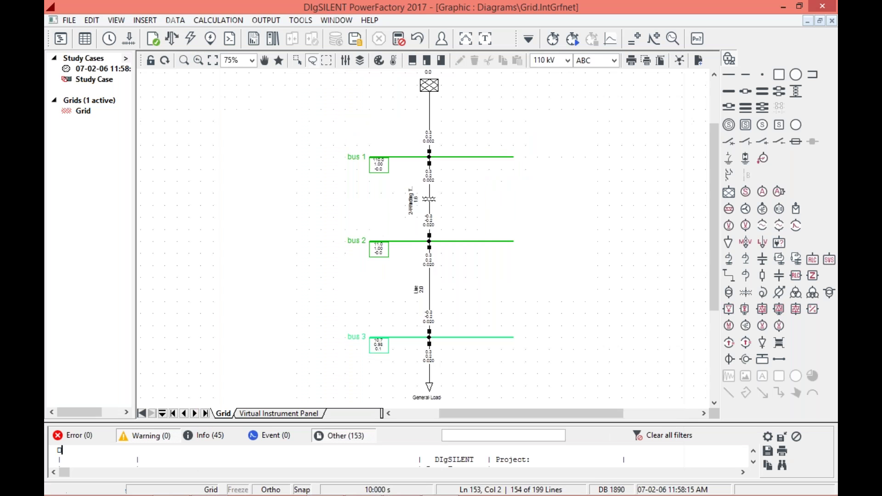
Enable Animated load flow in the advanced attributes of the Grid diagram.
click(344, 62)
click(472, 77)
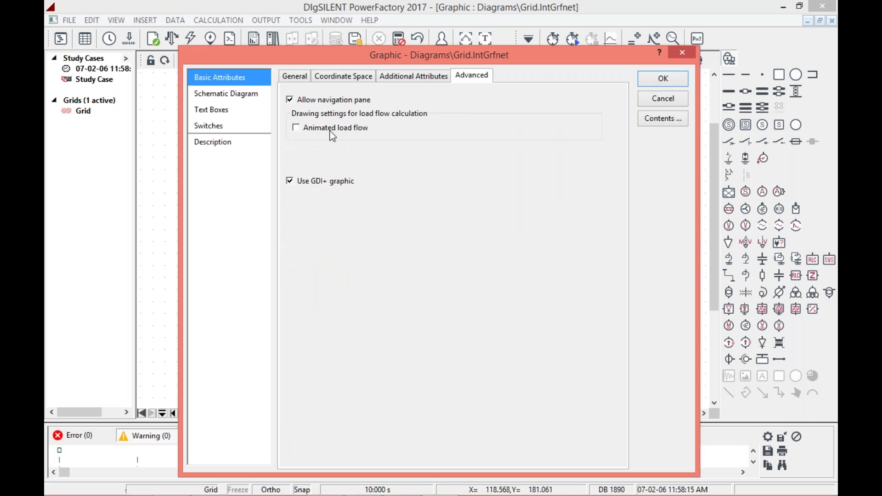
click(332, 133)
click(648, 81)
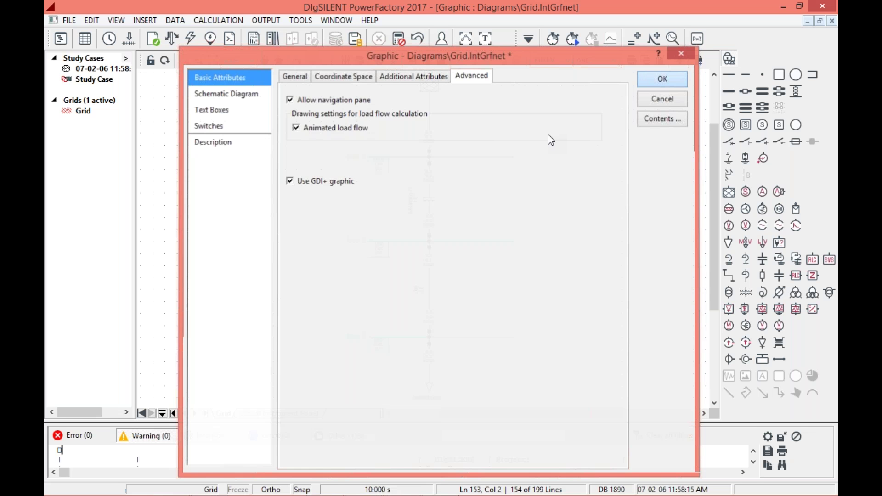
Run a balanced, positive-sequence AC load flow at 20°C with the existing options.
click(172, 38)
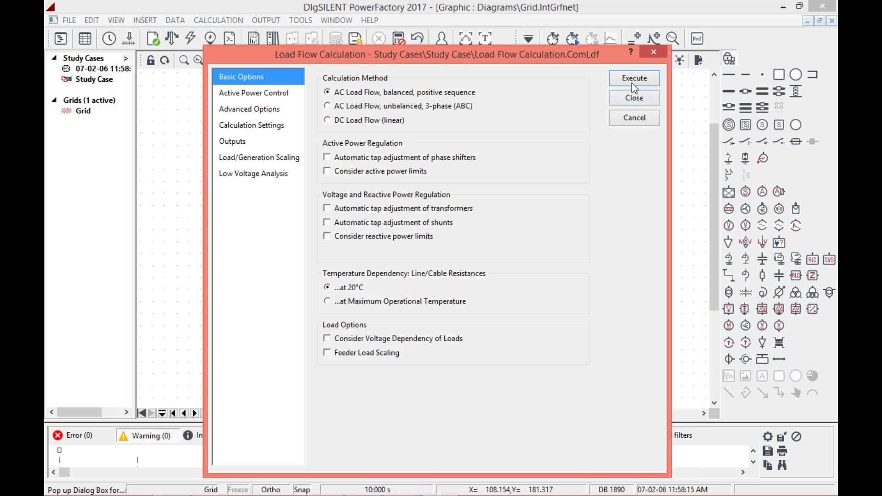
click(633, 78)
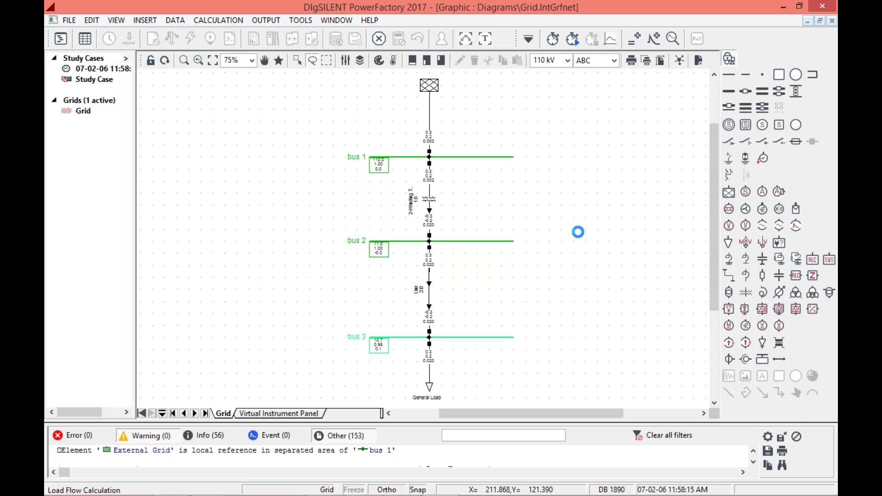
right_click(582, 243)
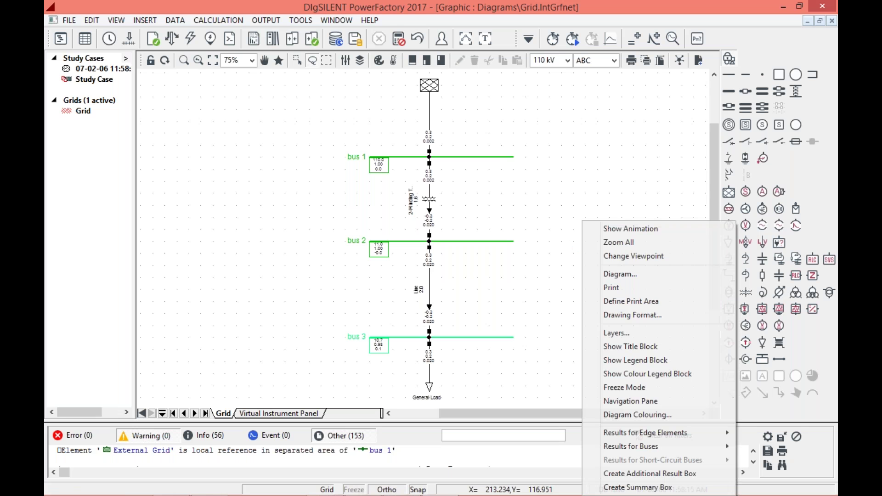
key(Escape)
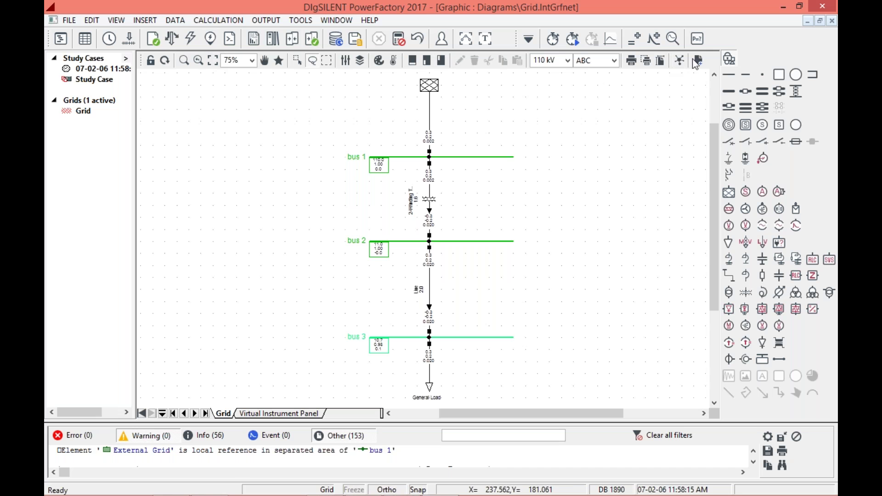
Enlarge the docked output window and review the bus and element results in the complete system report.
scroll(466, 299, down, 2)
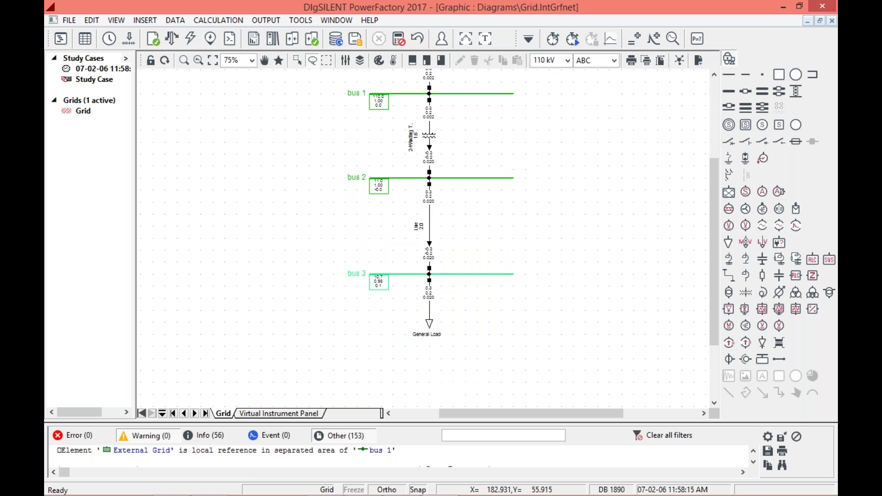
drag(588, 416, 563, 273)
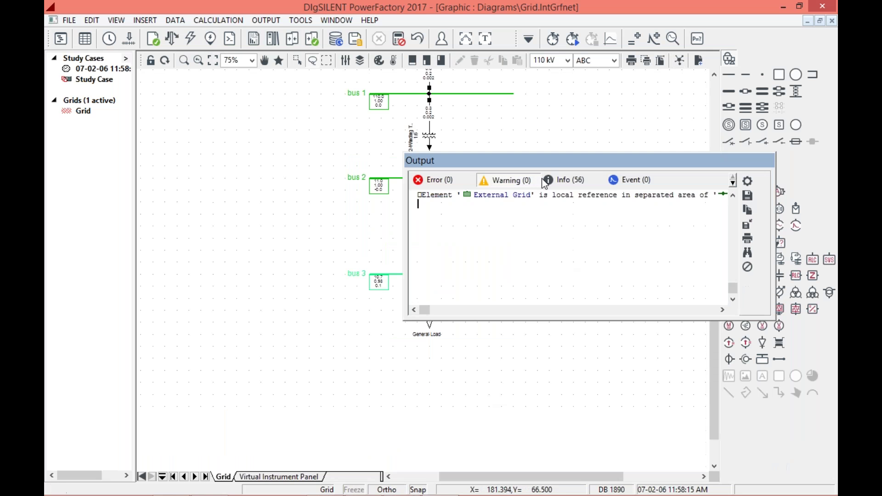
drag(544, 161, 389, 457)
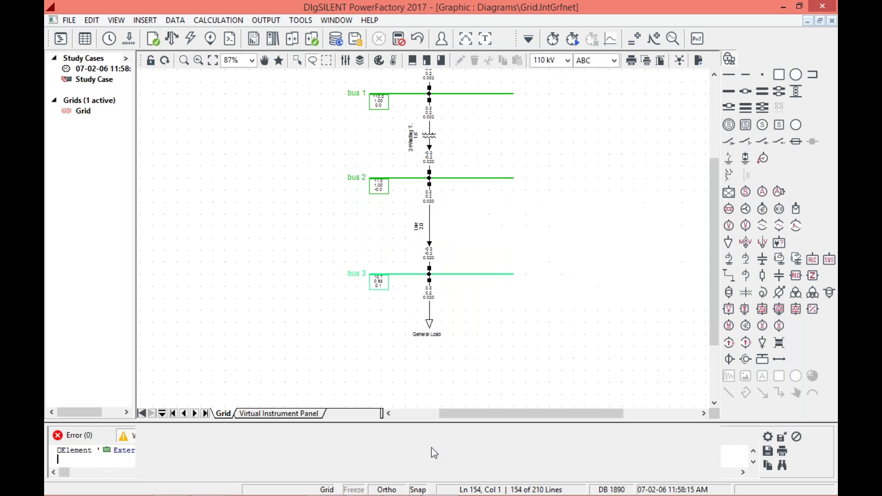
drag(589, 421, 577, 201)
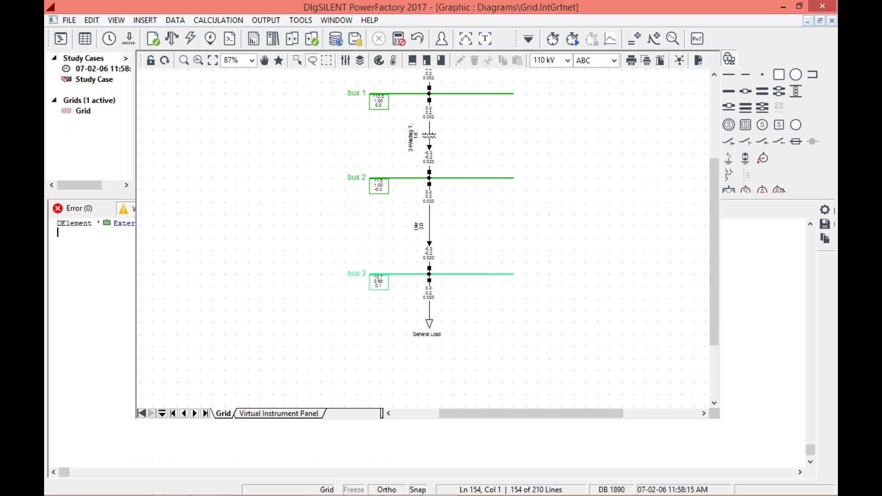
scroll(316, 345, up, 10)
scroll(319, 344, up, 10)
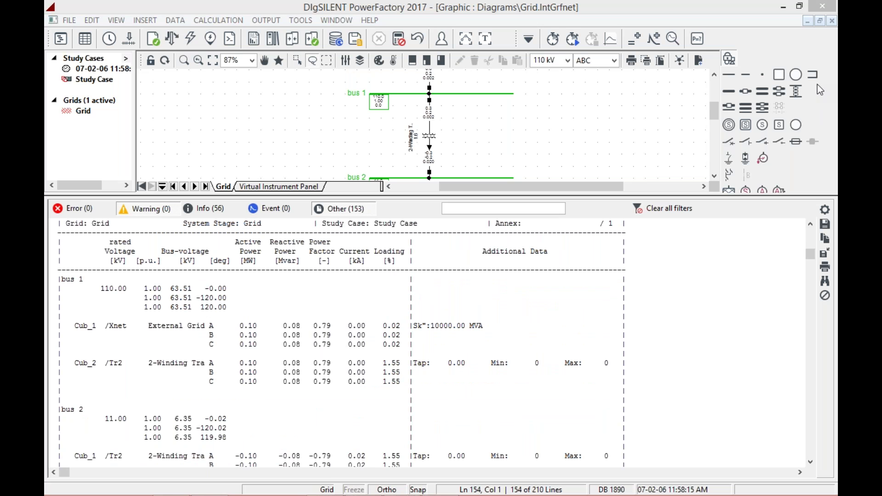
View the dialog for saving the output as a text file, cancel it and shrink the output window.
click(826, 256)
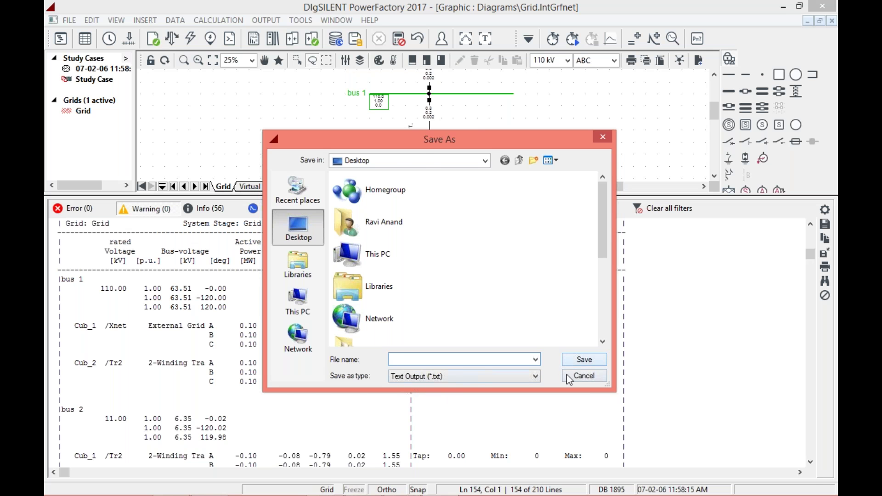
click(583, 376)
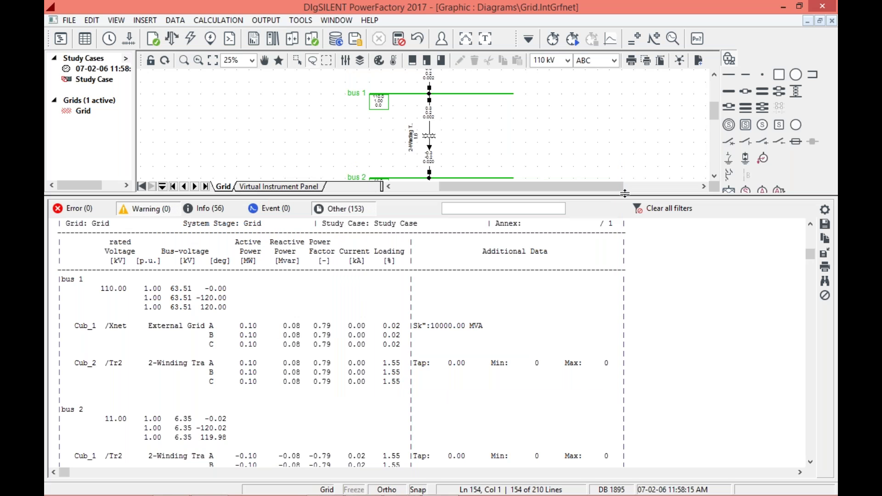
drag(624, 193, 626, 448)
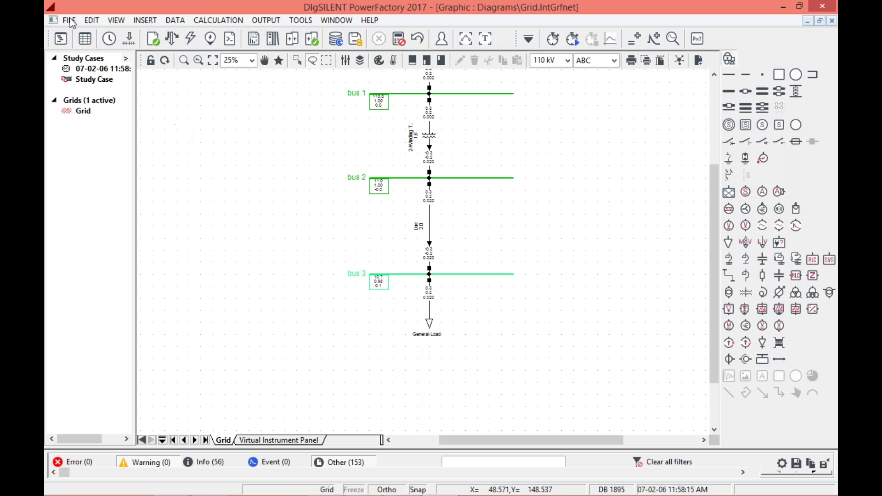
Look over the available project export formats and open the PowerFactory Examples window.
click(69, 20)
mouse_move(137, 189)
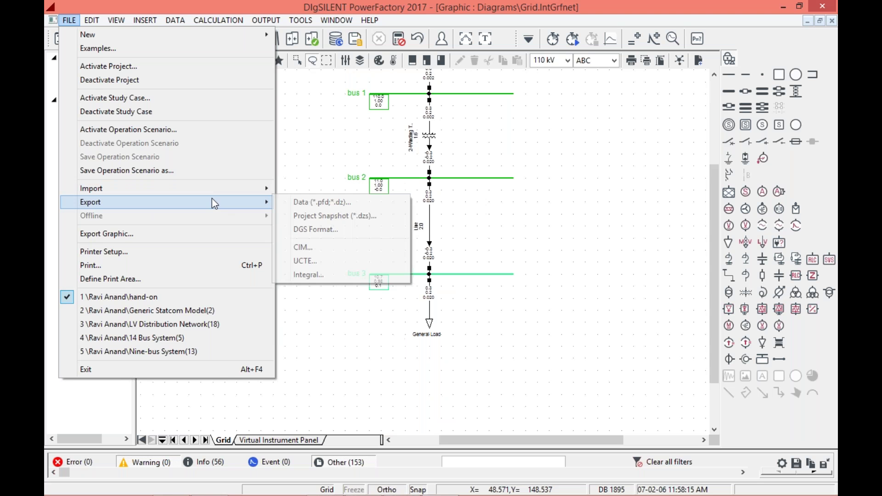
click(289, 252)
click(69, 21)
click(93, 49)
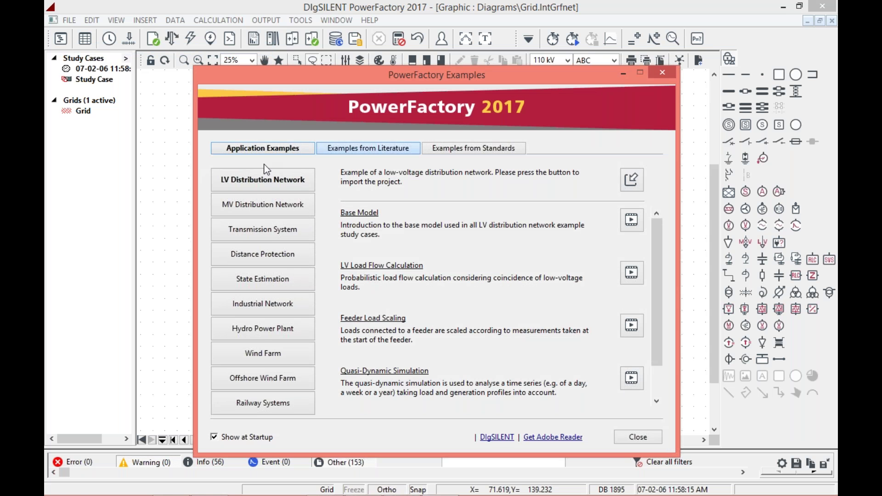
Import the 9 Bus System project from the literature examples and close the examples window.
click(368, 148)
click(634, 183)
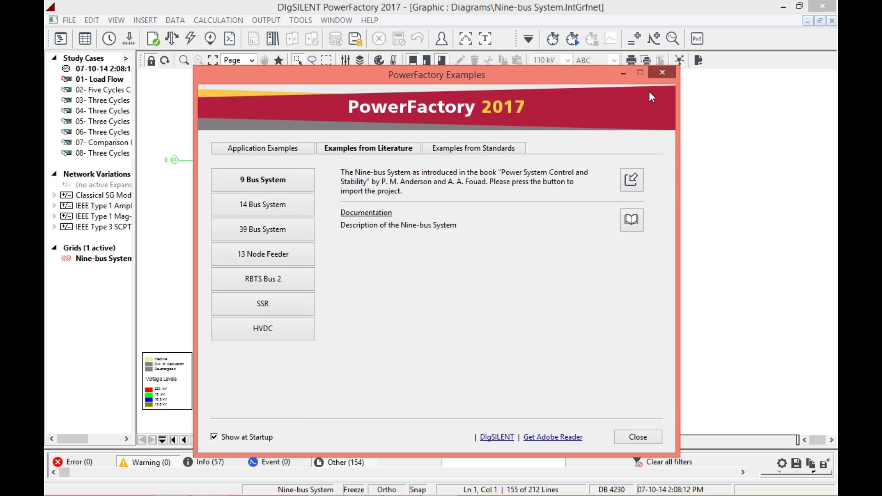
click(663, 72)
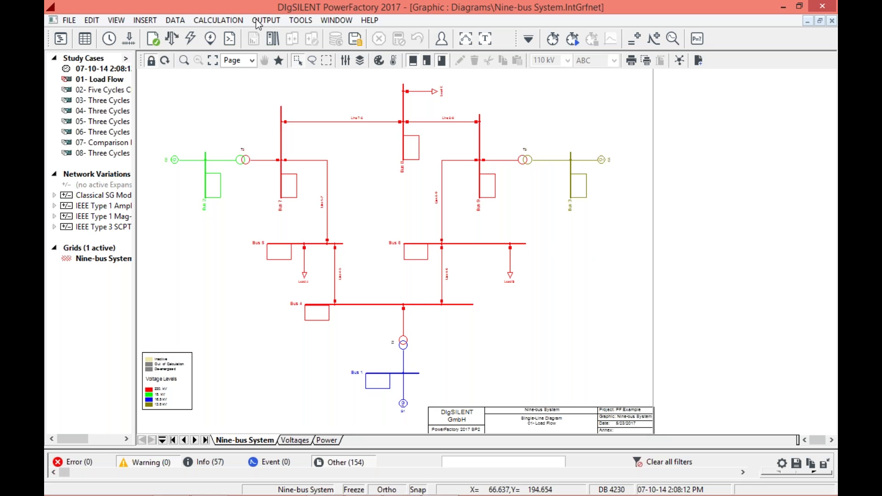
Run a balanced, positive-sequence AC load flow at 20°C on the nine-bus system.
click(218, 21)
mouse_move(337, 37)
click(396, 34)
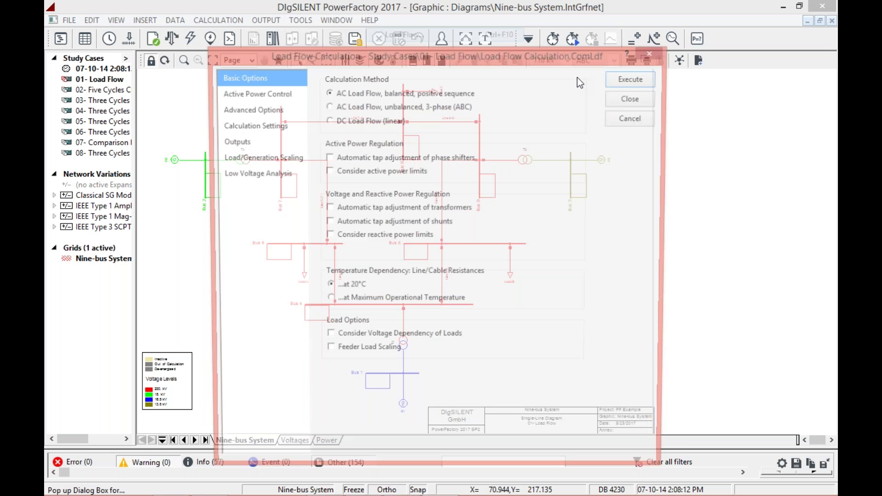
click(629, 83)
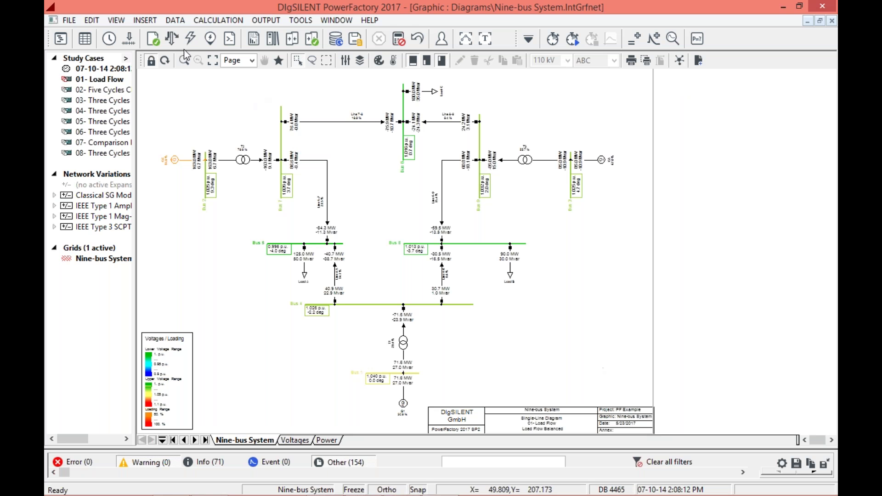
Turn off freeze mode for the nine-bus diagram and delete the load connected to Bus 6.
click(136, 18)
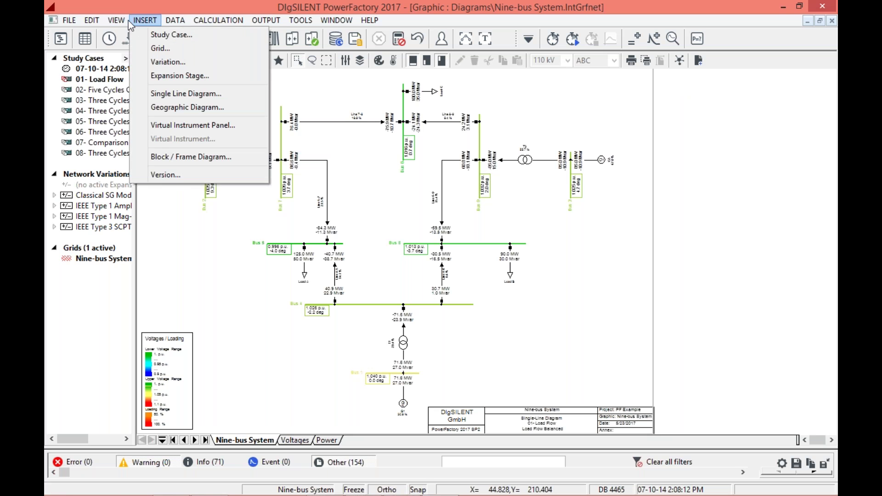
mouse_move(123, 20)
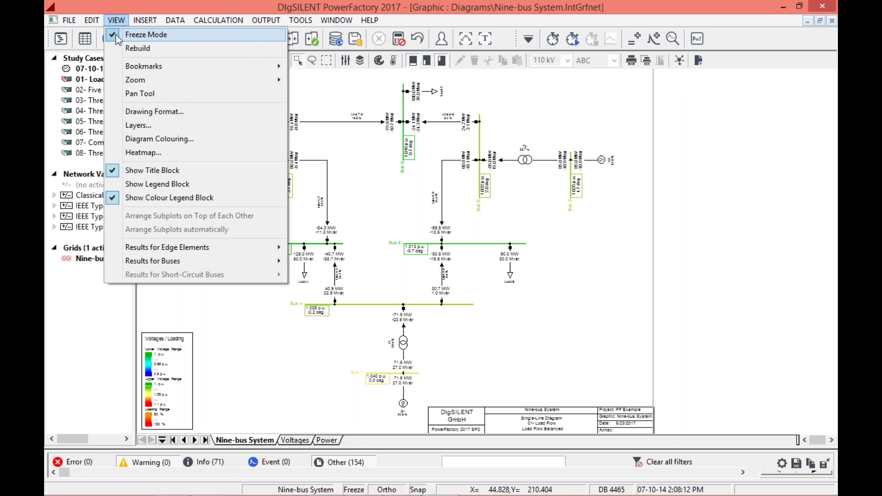
click(114, 36)
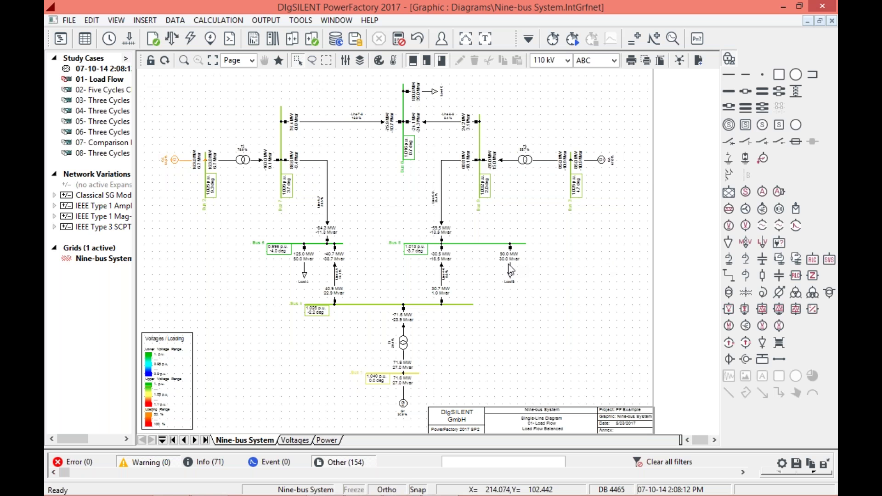
right_click(511, 258)
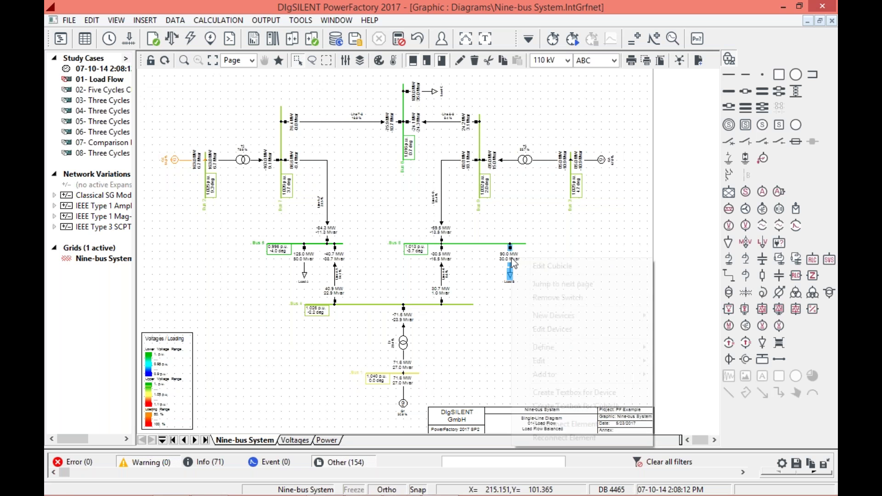
key(Escape)
key(Delete)
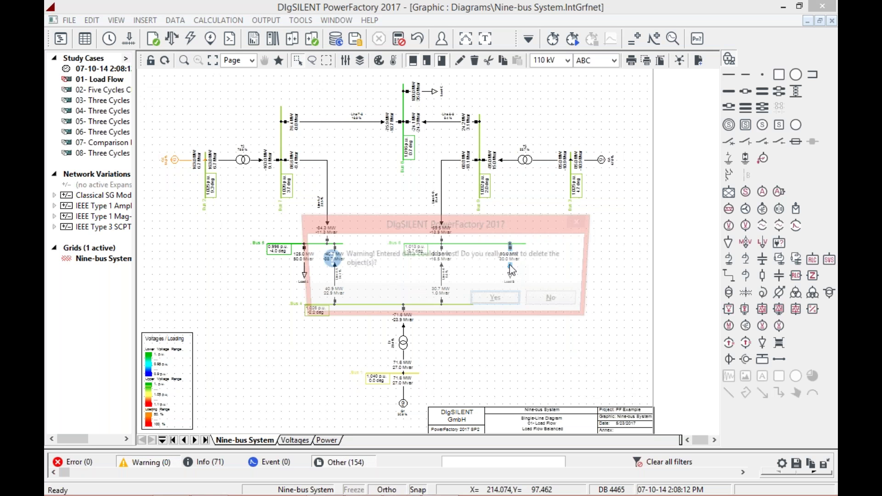
key(Return)
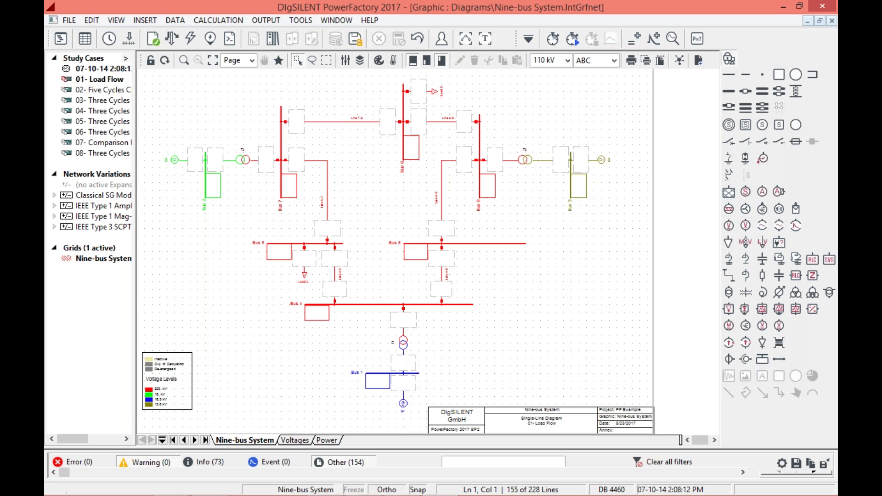
Place a new general load on Bus 6 where the deleted load was connected.
click(730, 243)
click(510, 244)
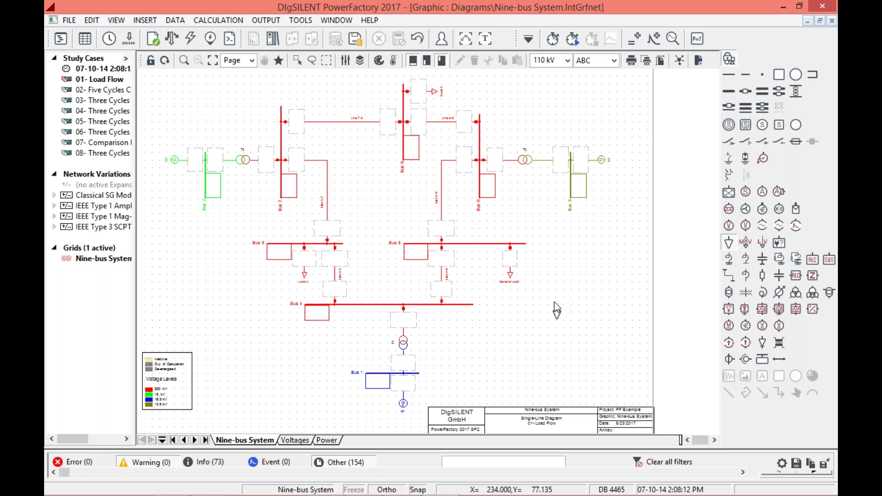
key(Escape)
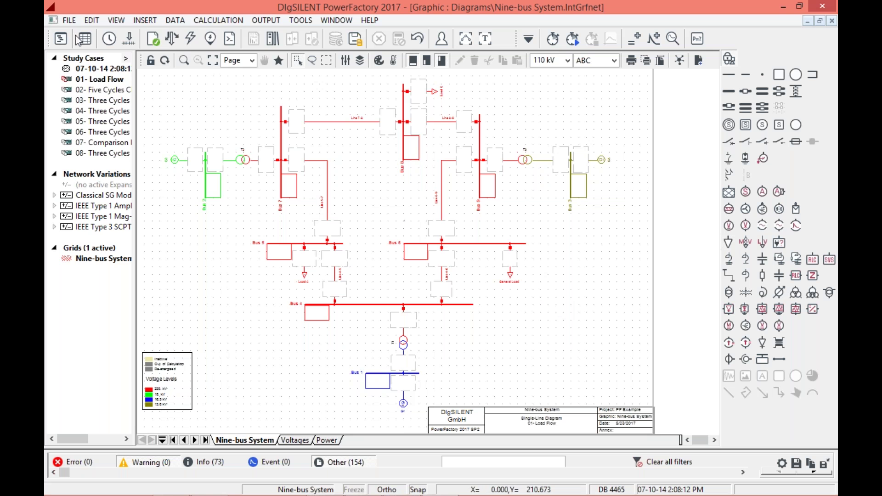
Enlarge the docked output window beneath the nine-bus diagram.
click(68, 21)
click(603, 334)
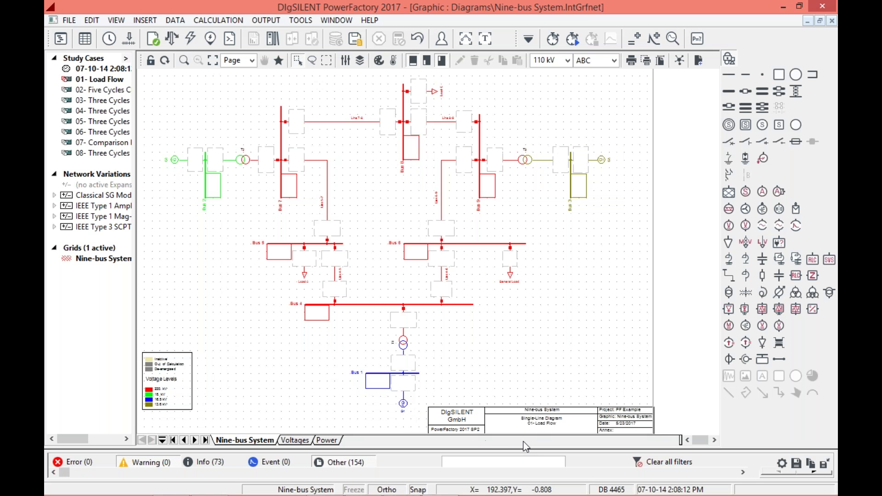
drag(529, 449, 538, 417)
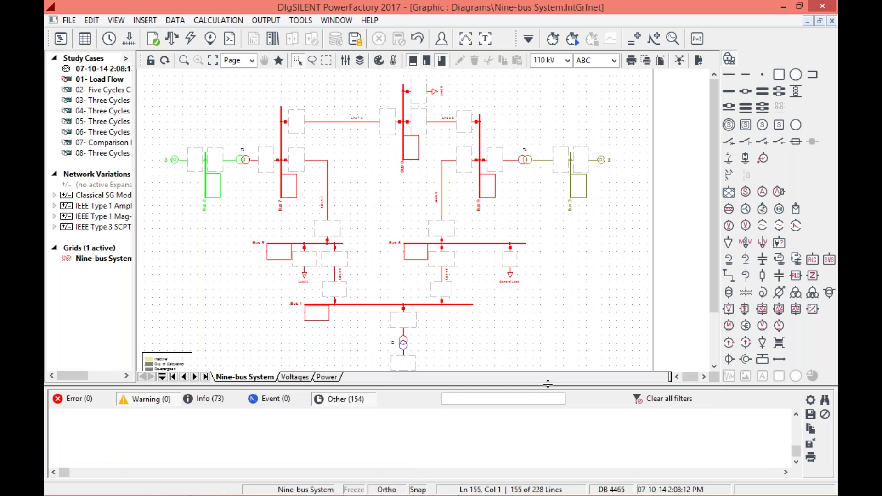
drag(543, 422, 541, 404)
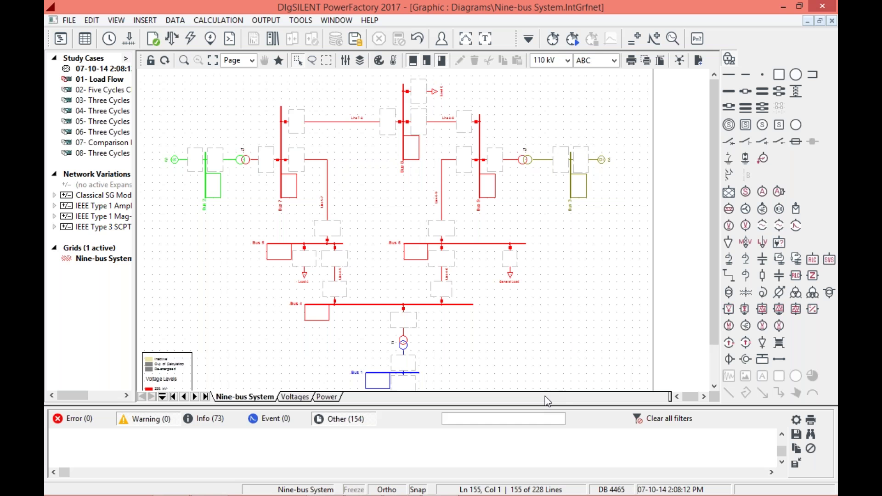
mouse_move(541, 394)
mouse_down()
mouse_move(539, 368)
mouse_move(534, 404)
mouse_move(535, 369)
mouse_move(534, 387)
mouse_up()
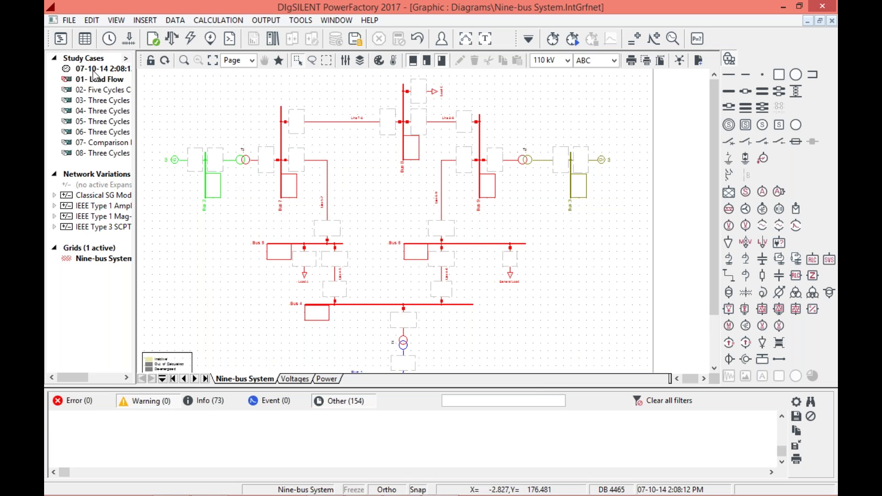
Create a new project with the default name and an empty default grid.
click(69, 21)
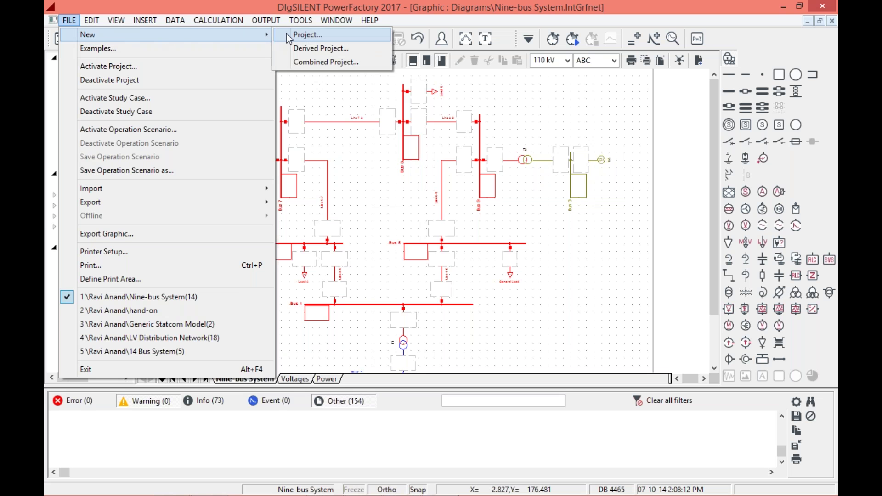
click(304, 34)
click(658, 109)
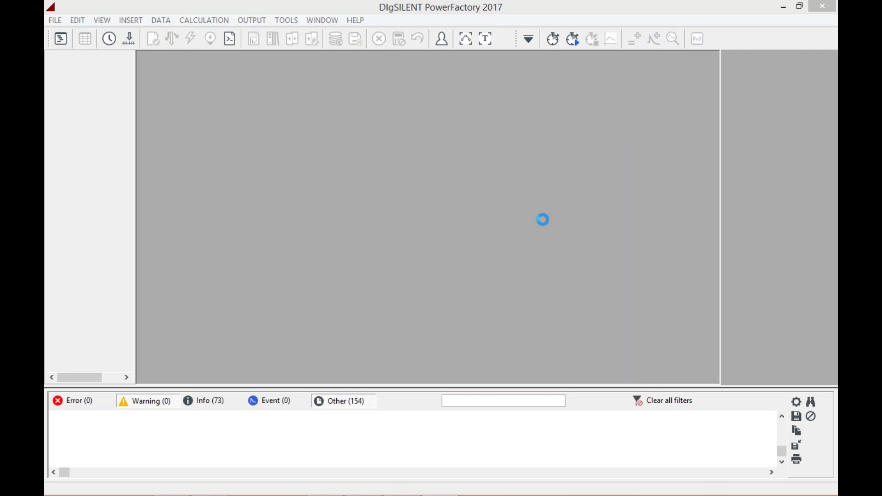
key(Return)
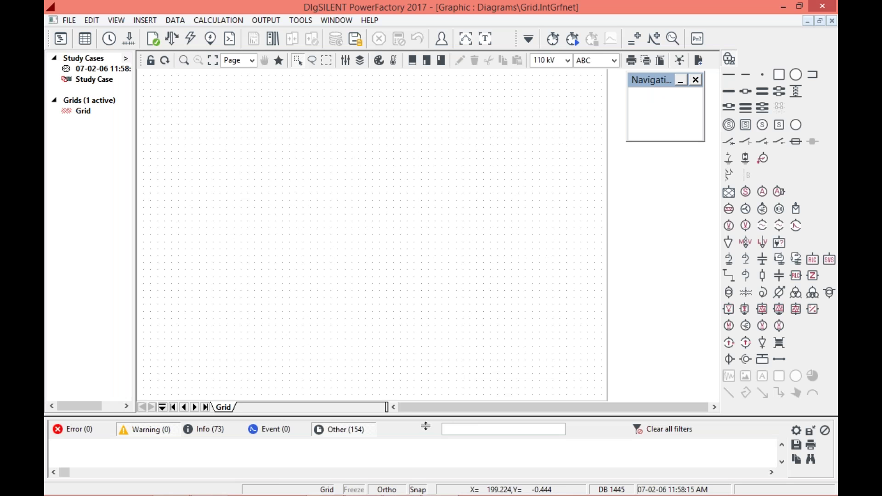
Adjust the height of the output window below the empty Grid diagram to show several message lines.
drag(427, 415, 429, 406)
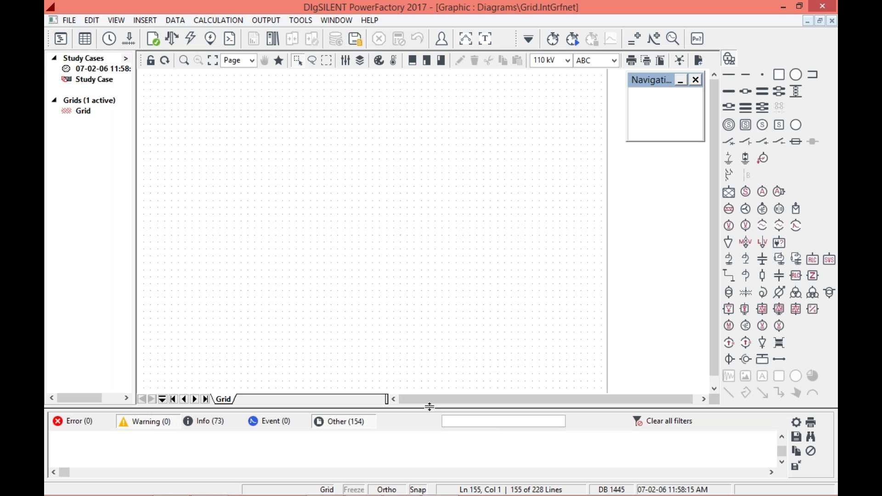
drag(429, 409, 433, 396)
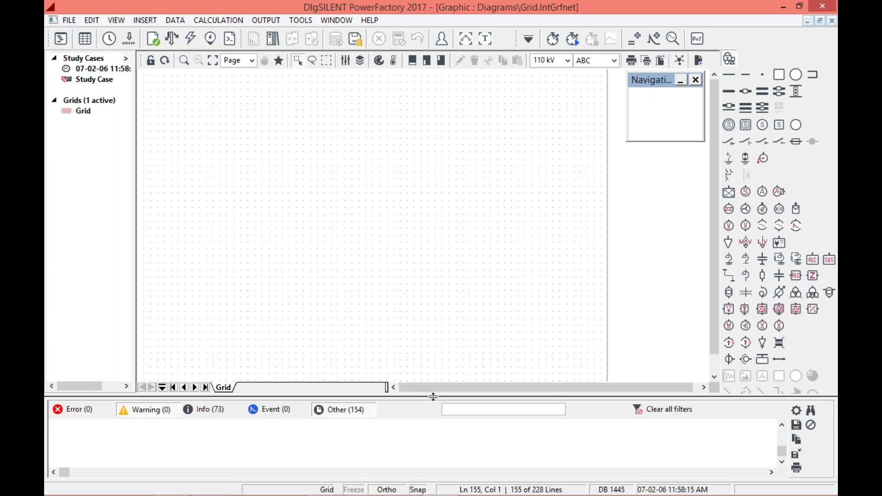
mouse_move(433, 397)
mouse_down()
mouse_move(433, 405)
mouse_move(438, 383)
mouse_up()
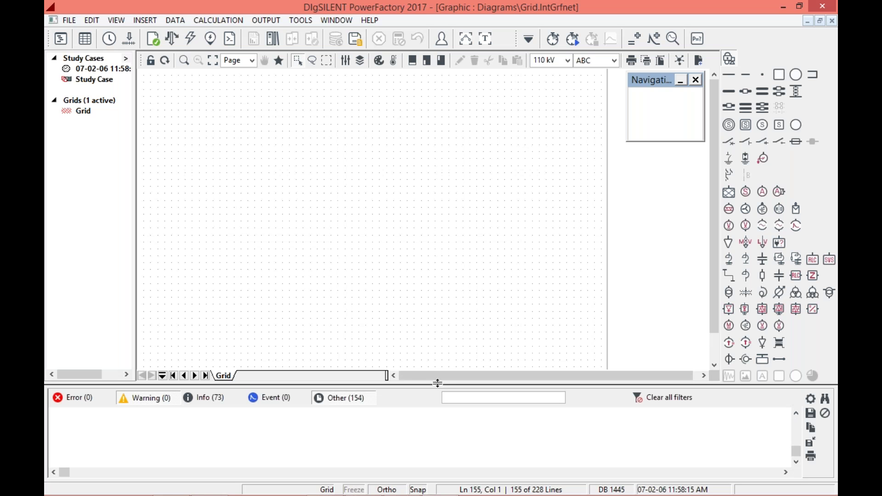
drag(439, 393, 435, 366)
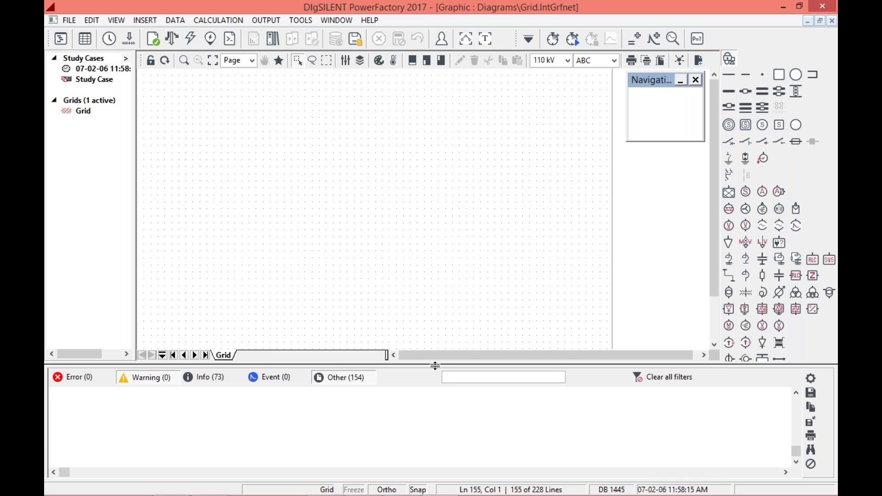
drag(435, 365, 421, 391)
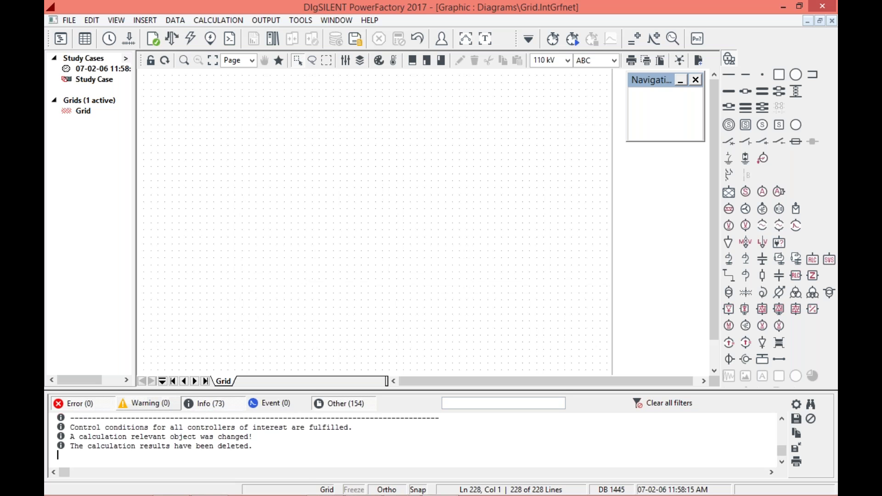
Switch to the PowerPoint presentation and start the slide show from the Q&A slide, number 30.
mouse_move(423, 491)
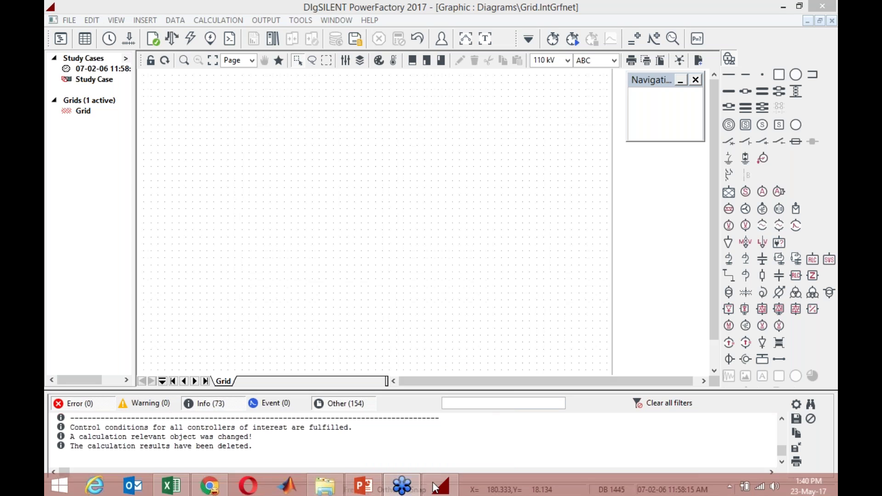
click(363, 487)
click(127, 338)
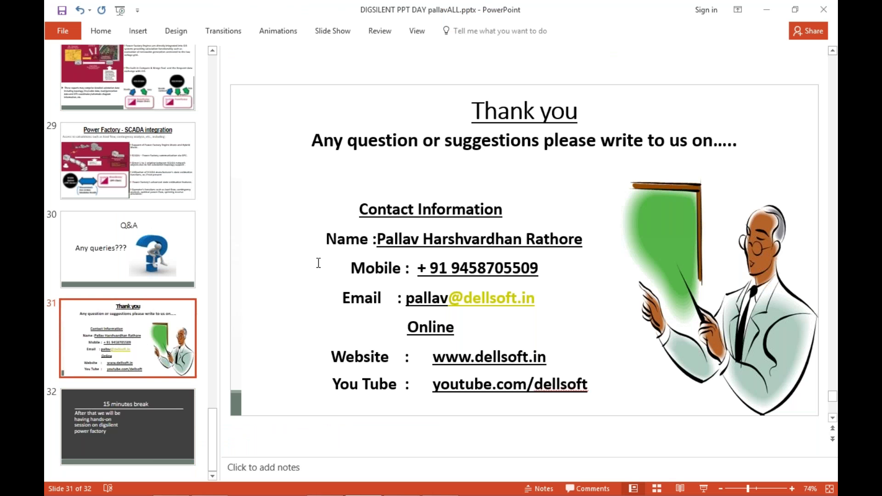
click(133, 258)
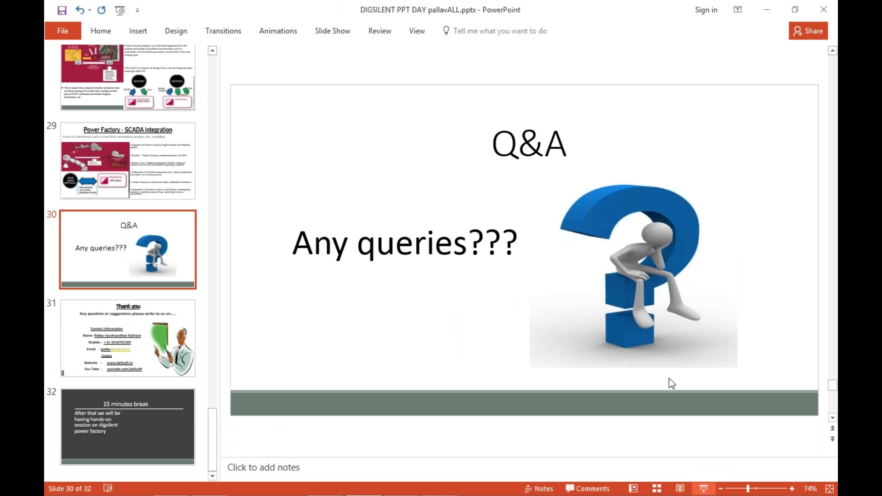
key(shift+F5)
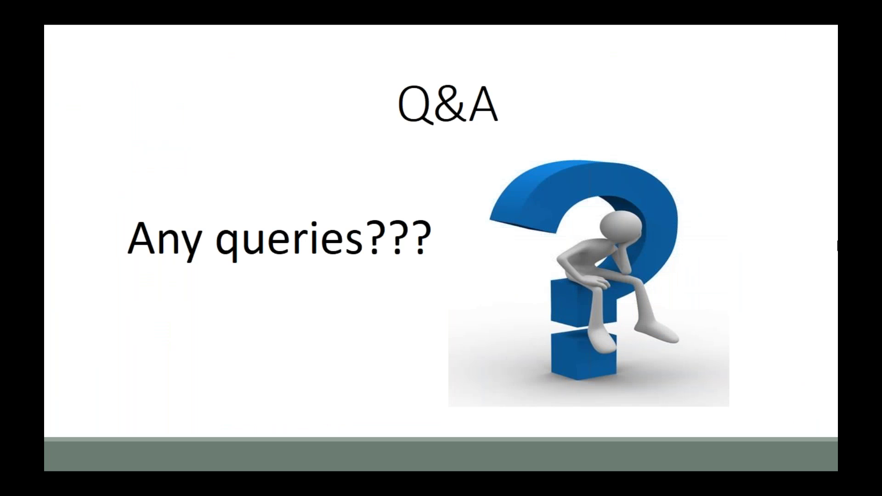